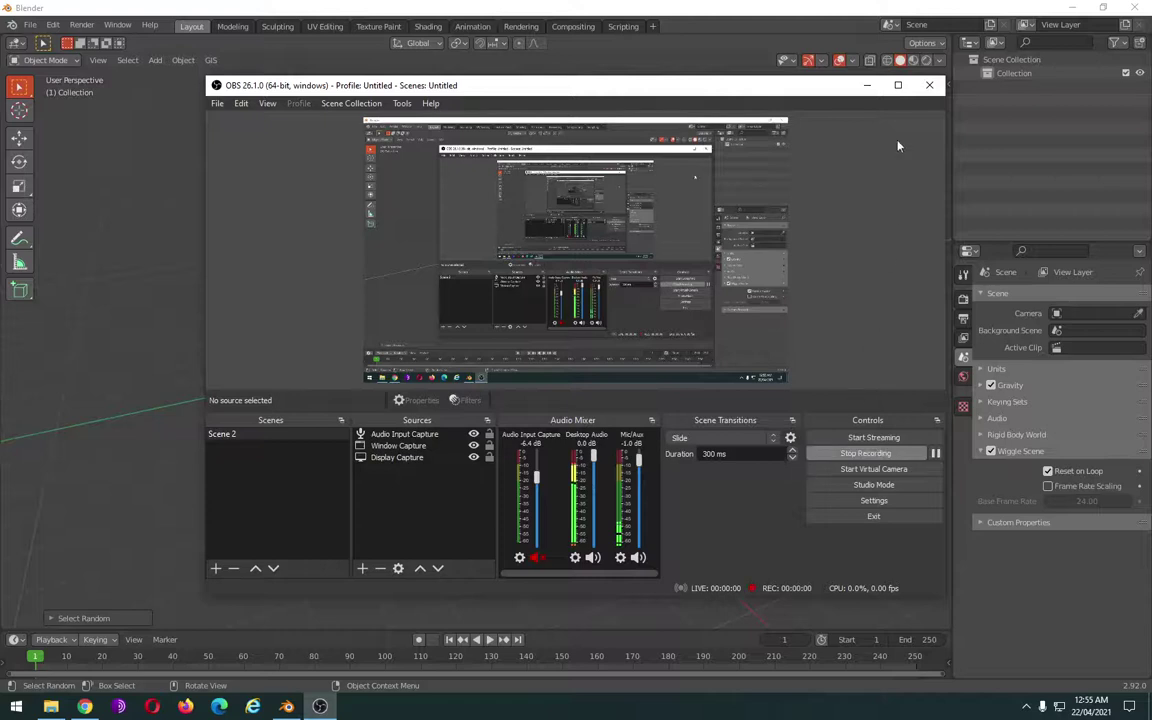
- Switch to front view and add a NURBS path curve at the world origin
click(866, 85)
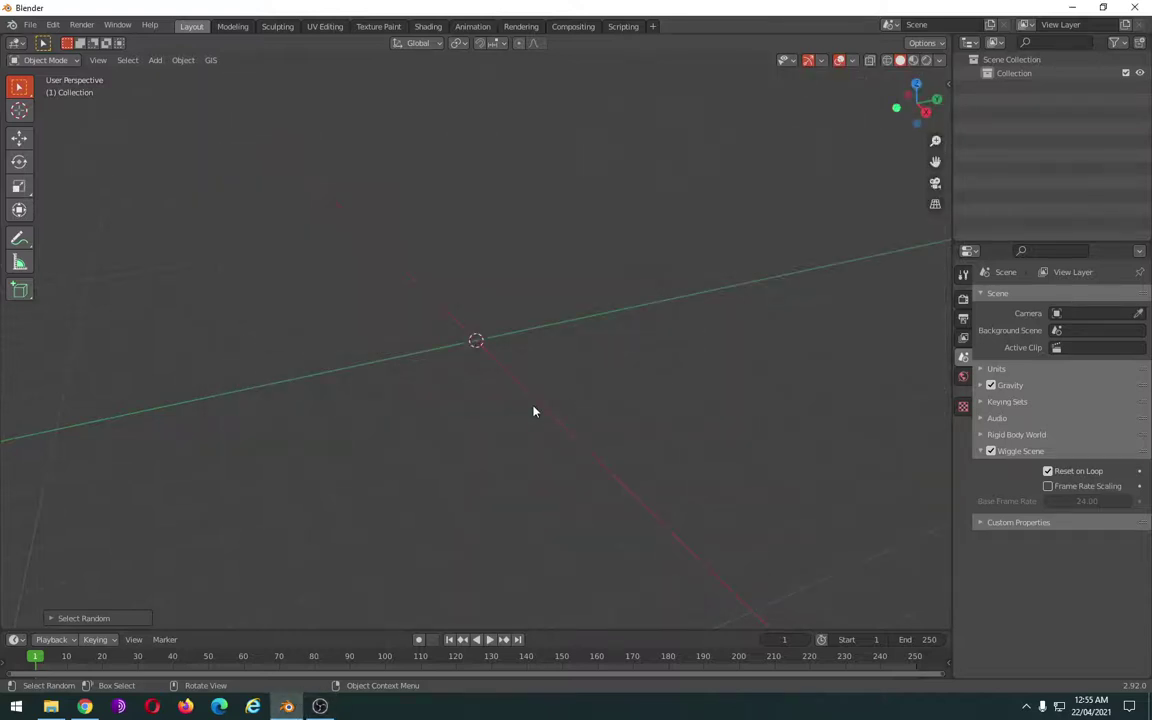
key(KP_1)
key(shift+a)
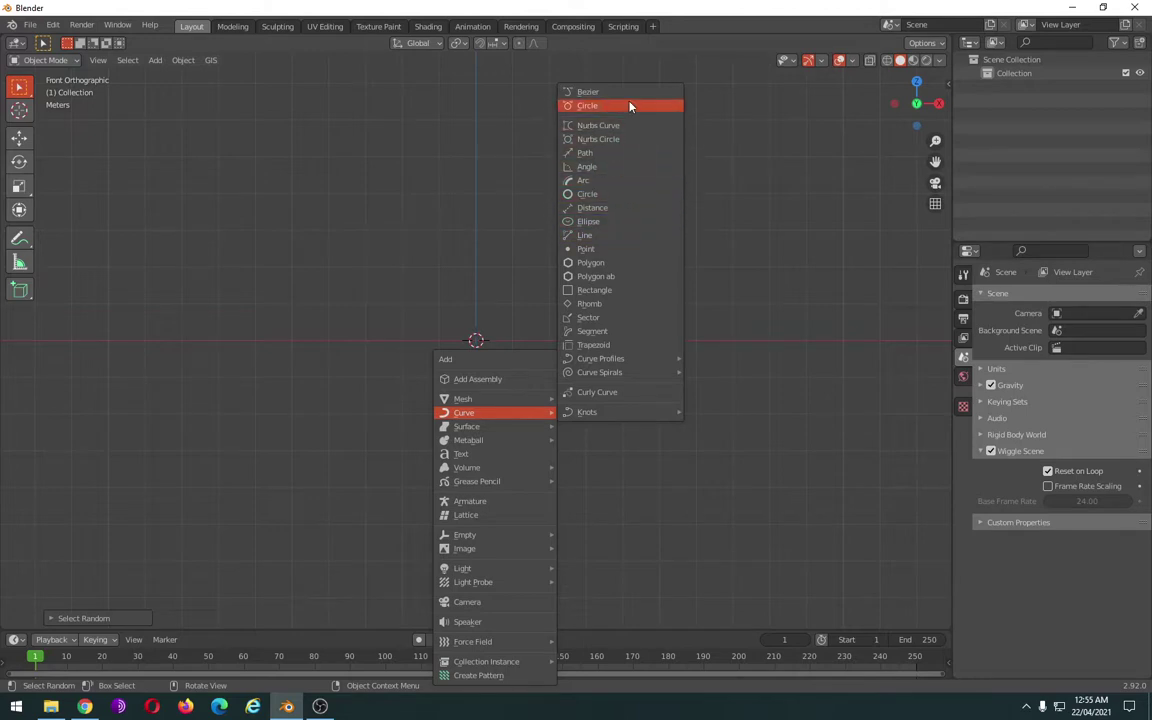
click(641, 156)
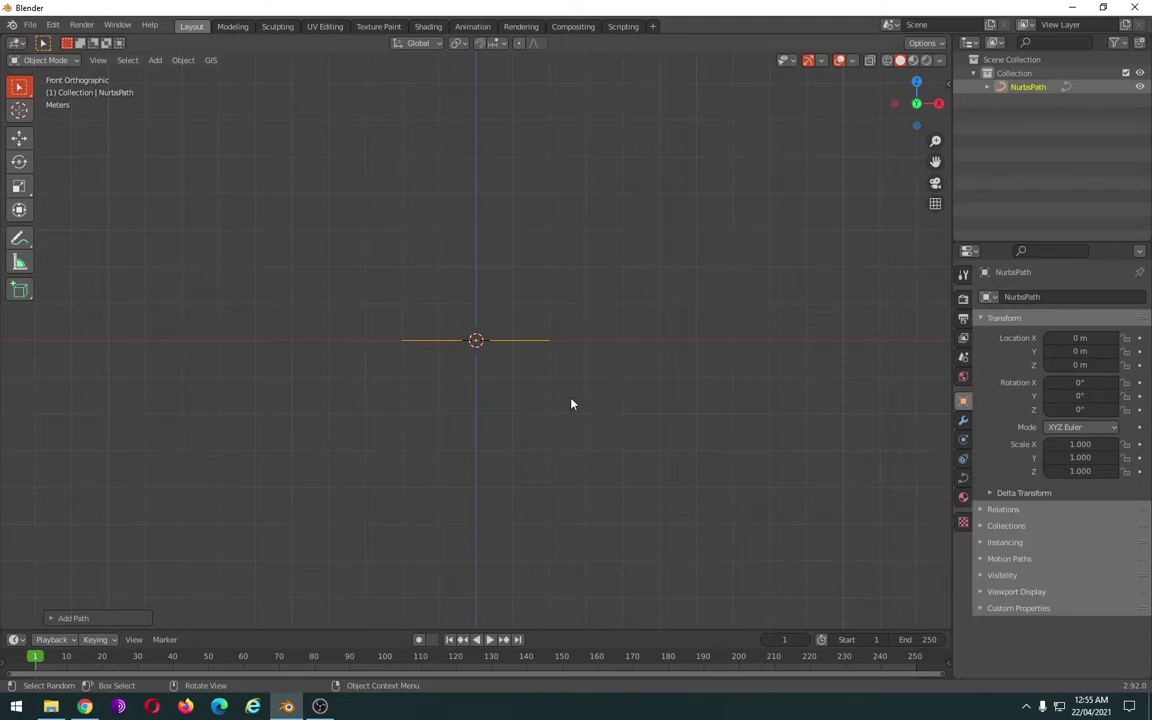
- In Edit Mode, move the path's right end point up-right and adjust the left end point
key(Tab)
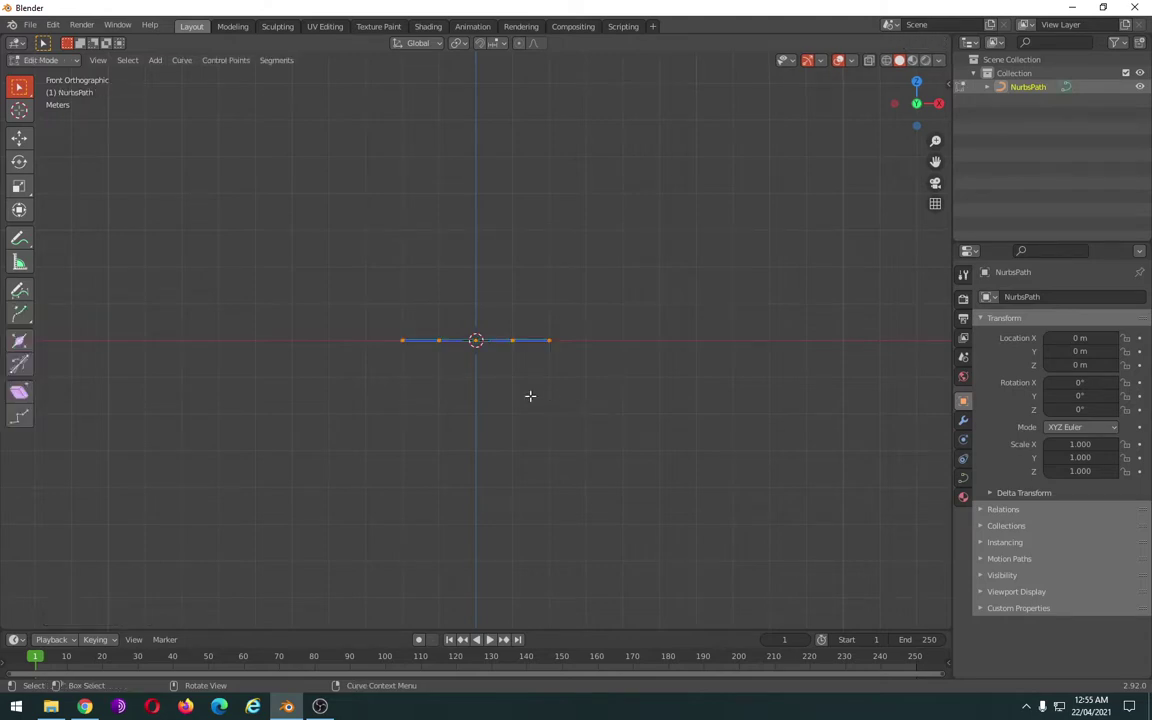
click(549, 340)
key(g)
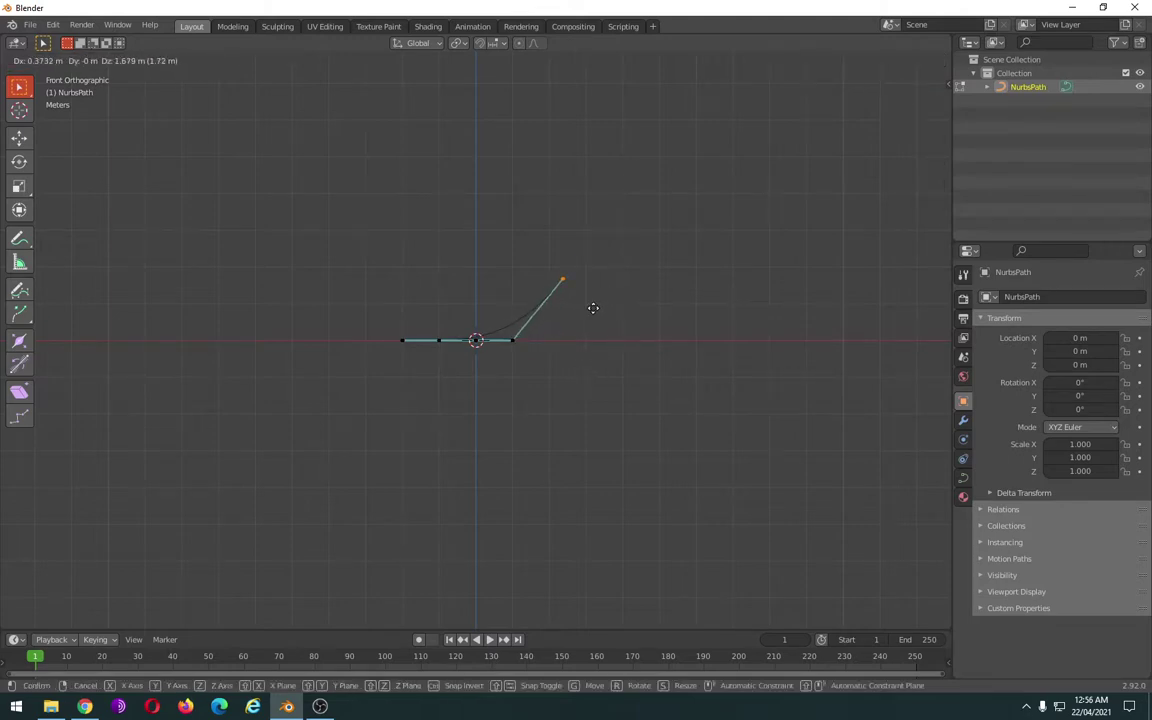
click(593, 308)
click(403, 340)
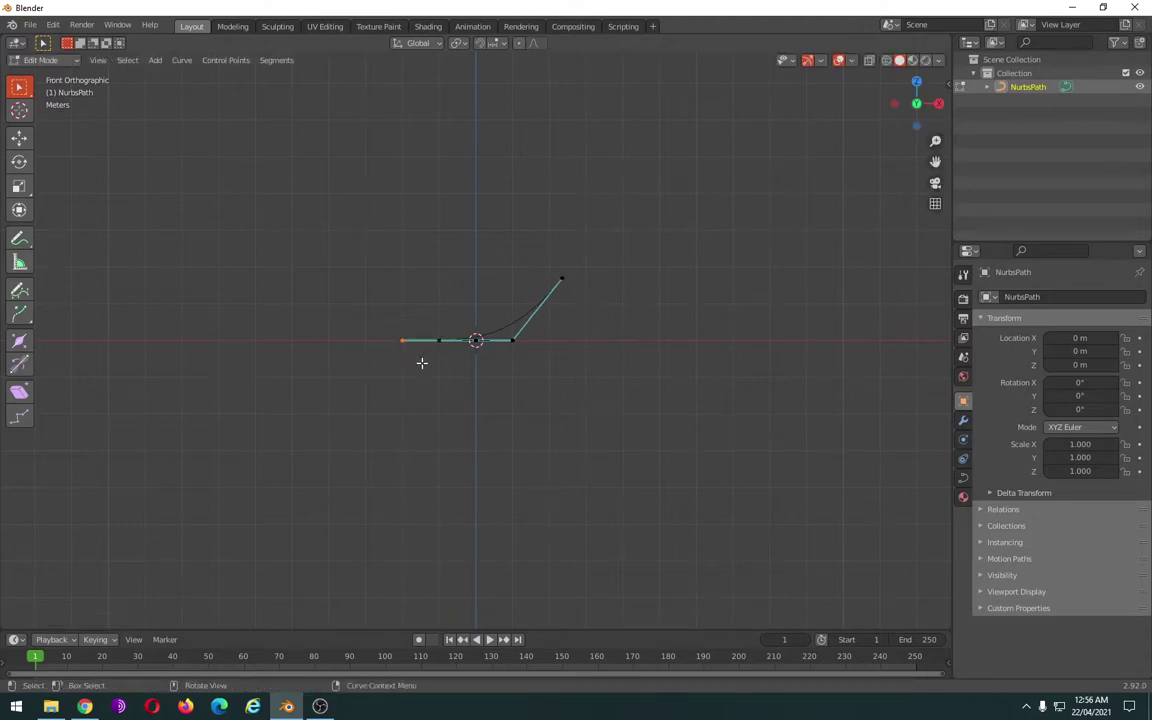
key(g)
click(415, 358)
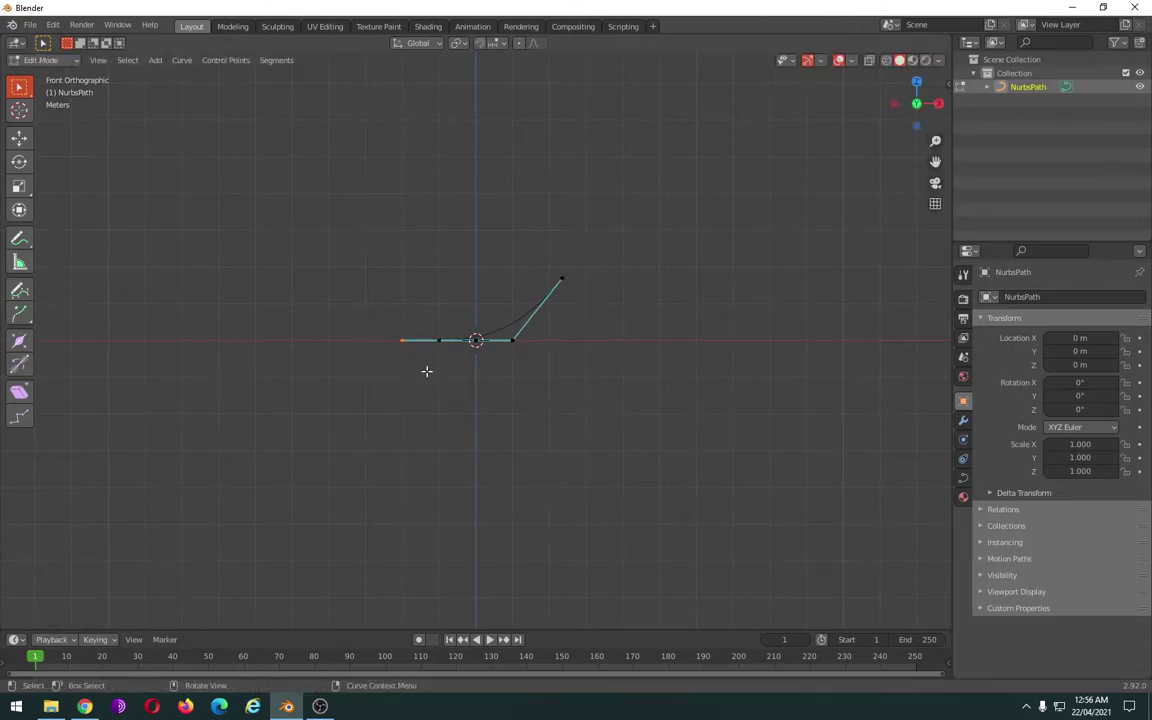
- Lift the inner point and raise the top end to bend the path into an upward arc
click(512, 340)
key(g)
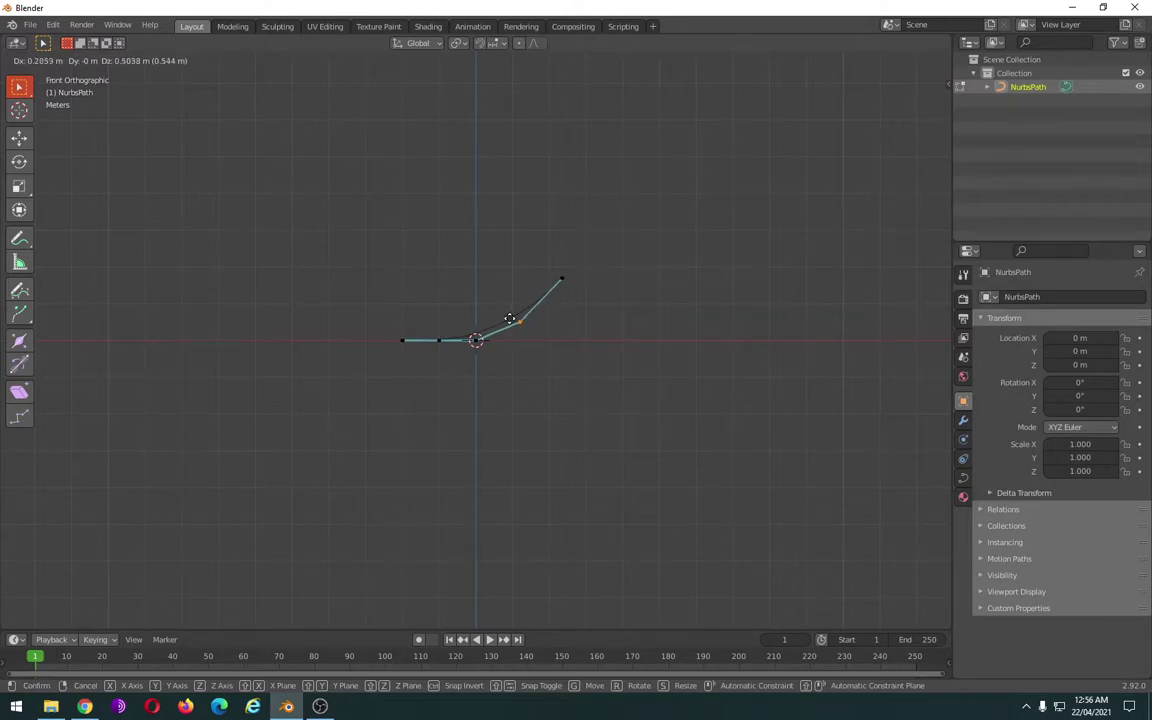
click(510, 318)
click(561, 278)
key(g)
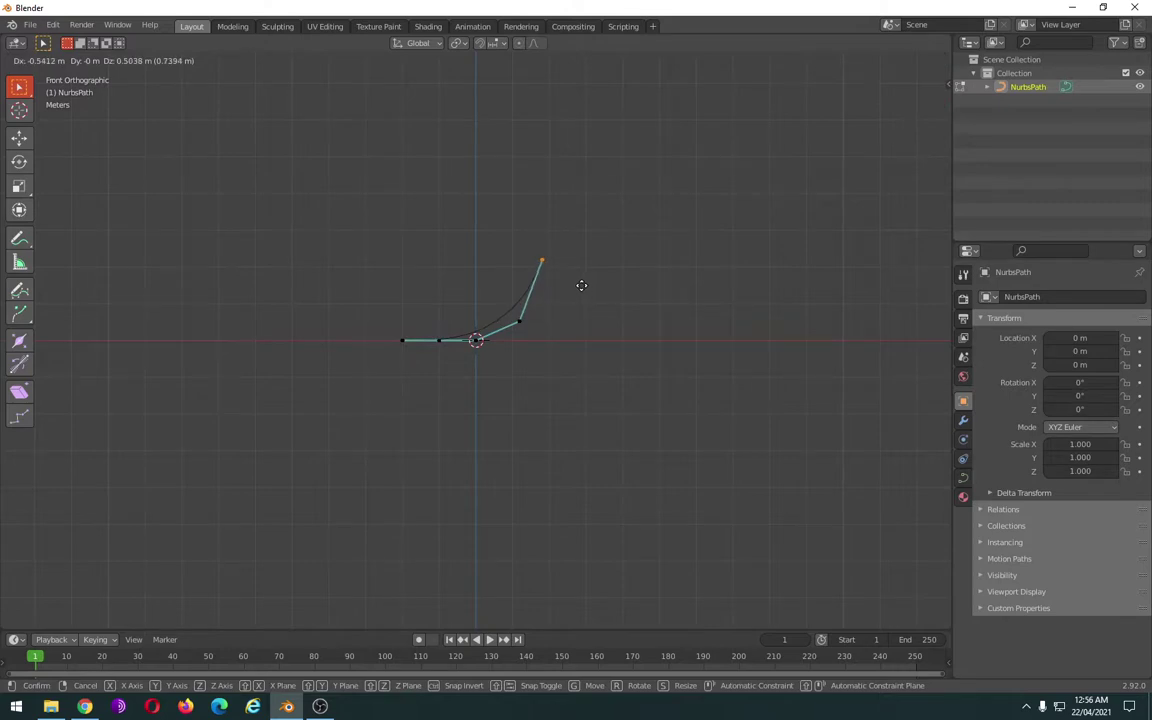
click(581, 285)
- Enlarge the curve to roughly double size and apply all transforms so scale reads 1.000
key(Tab)
key(s)
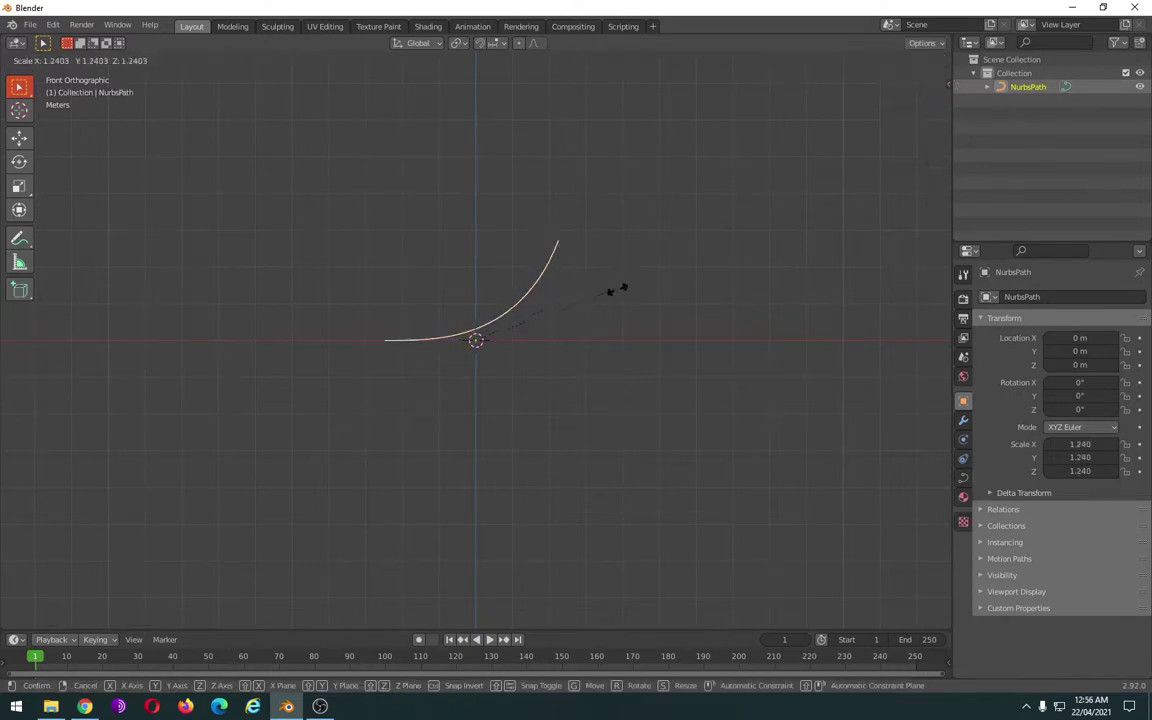
click(738, 269)
key(ctrl+a)
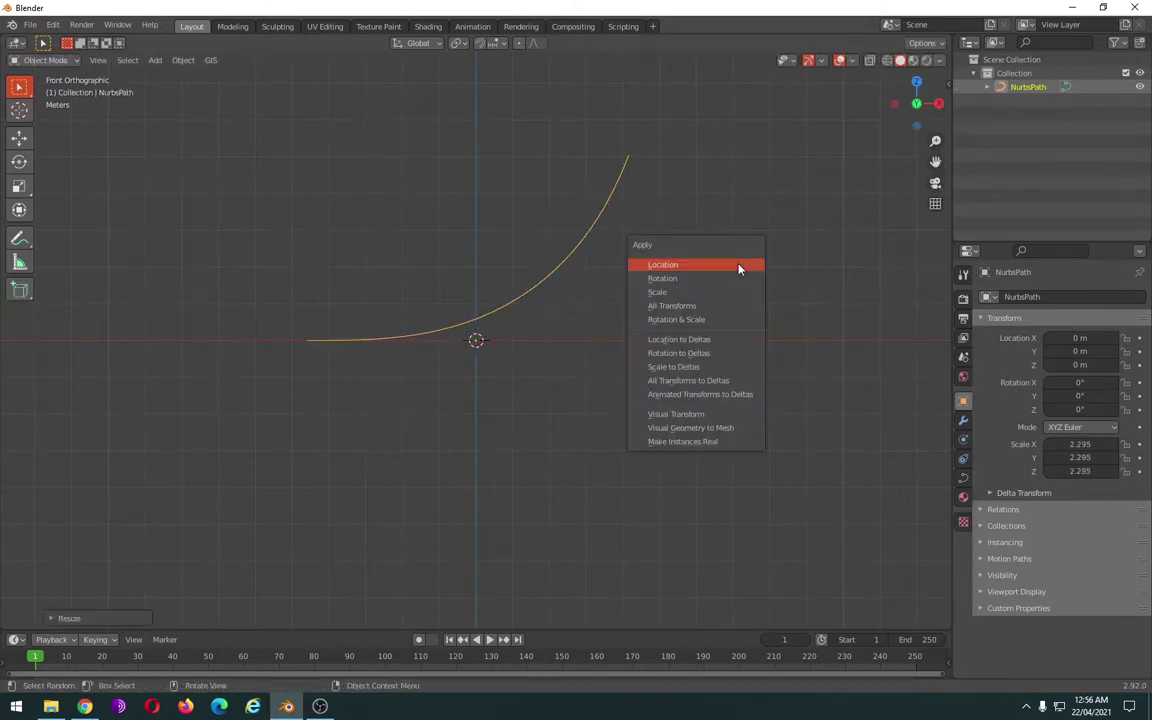
click(720, 306)
middle_drag(584, 345, 738, 416)
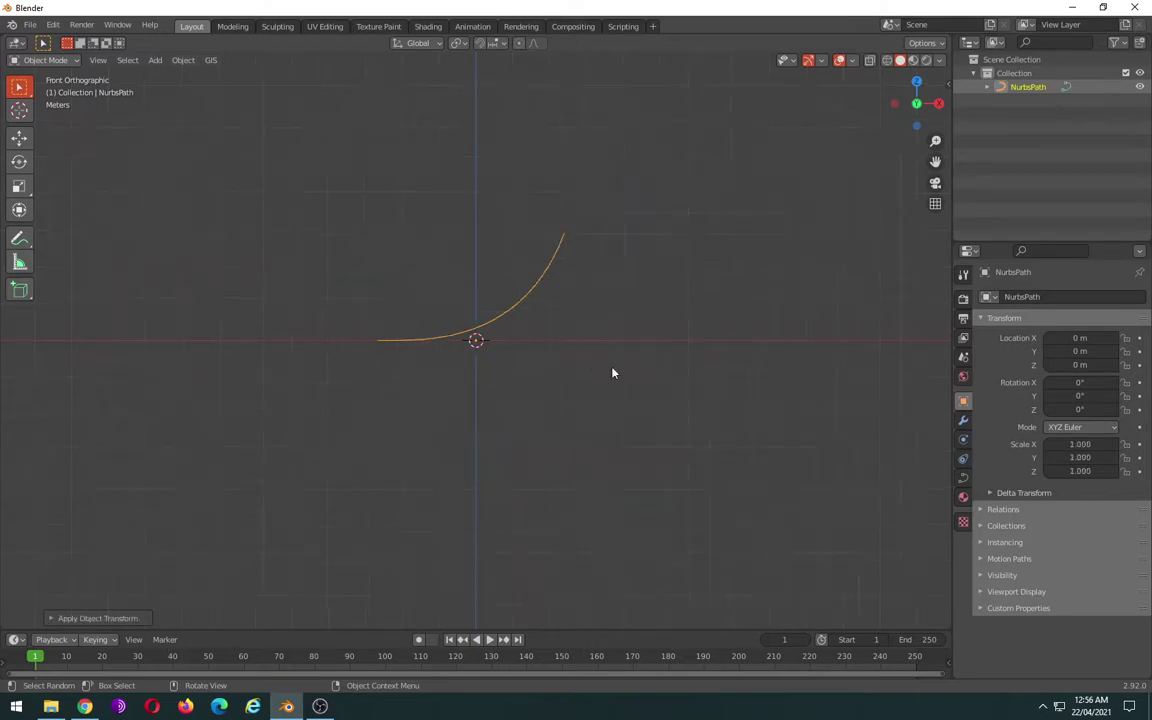
- Set the curve's Geometry bevel depth to 0.24 m
click(963, 477)
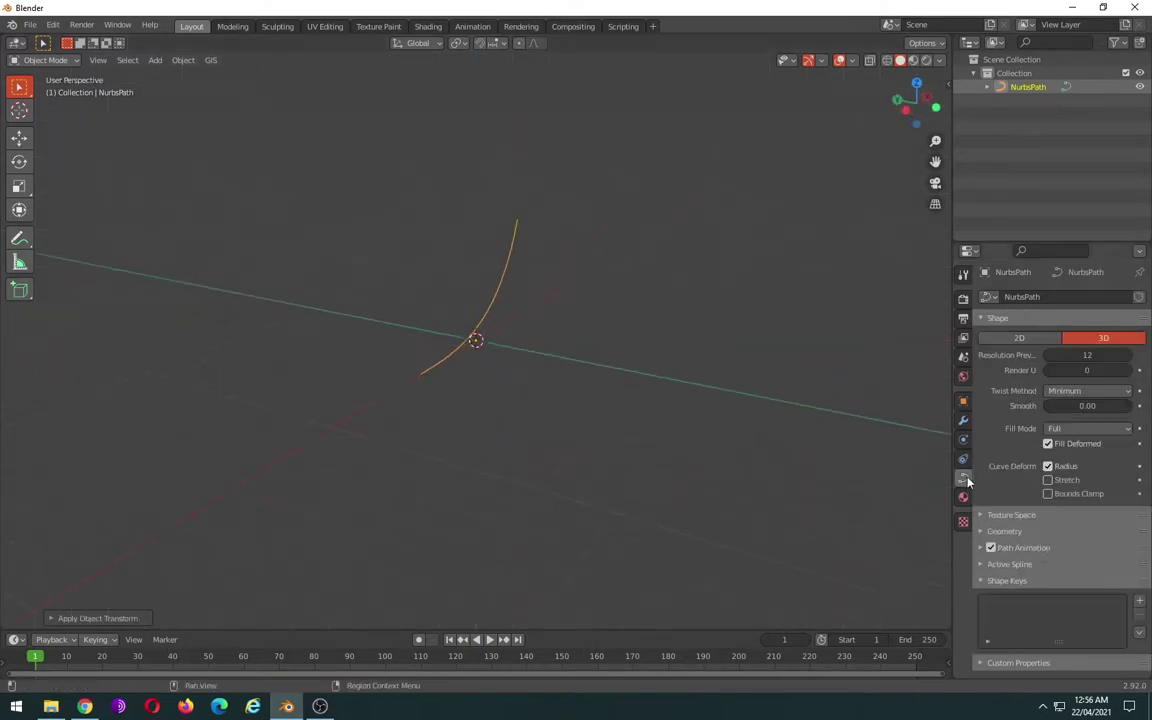
click(1004, 531)
scroll(1012, 534, down, 4)
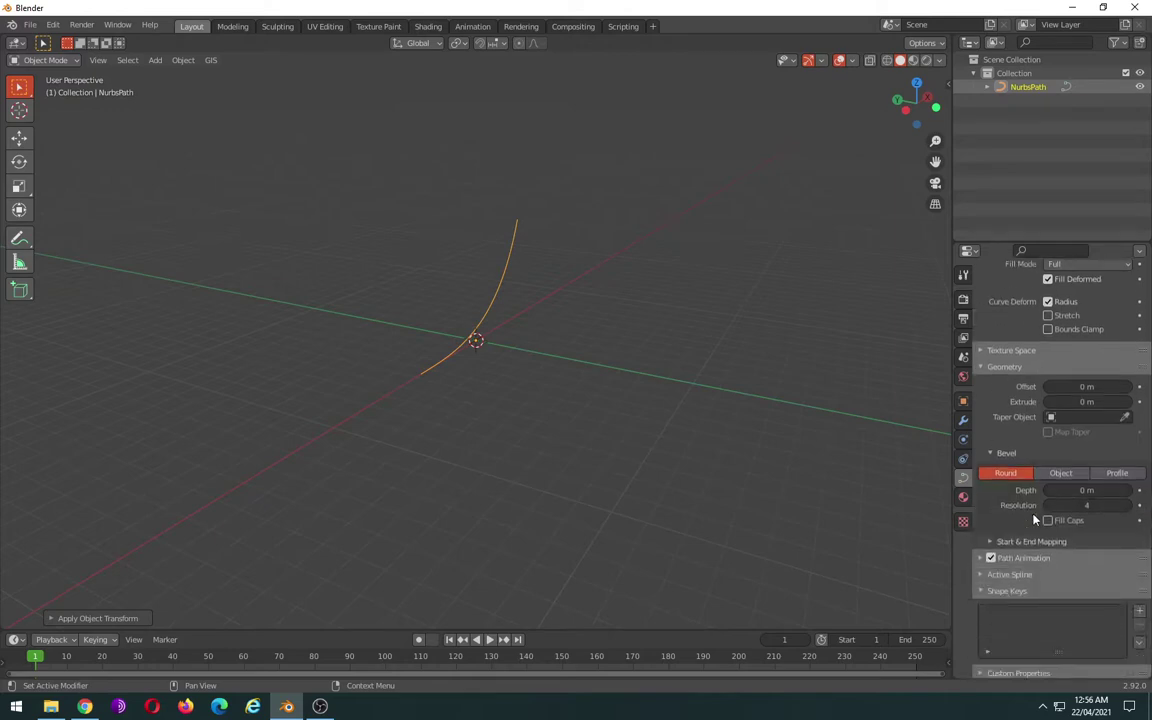
drag(1087, 490, 1120, 490)
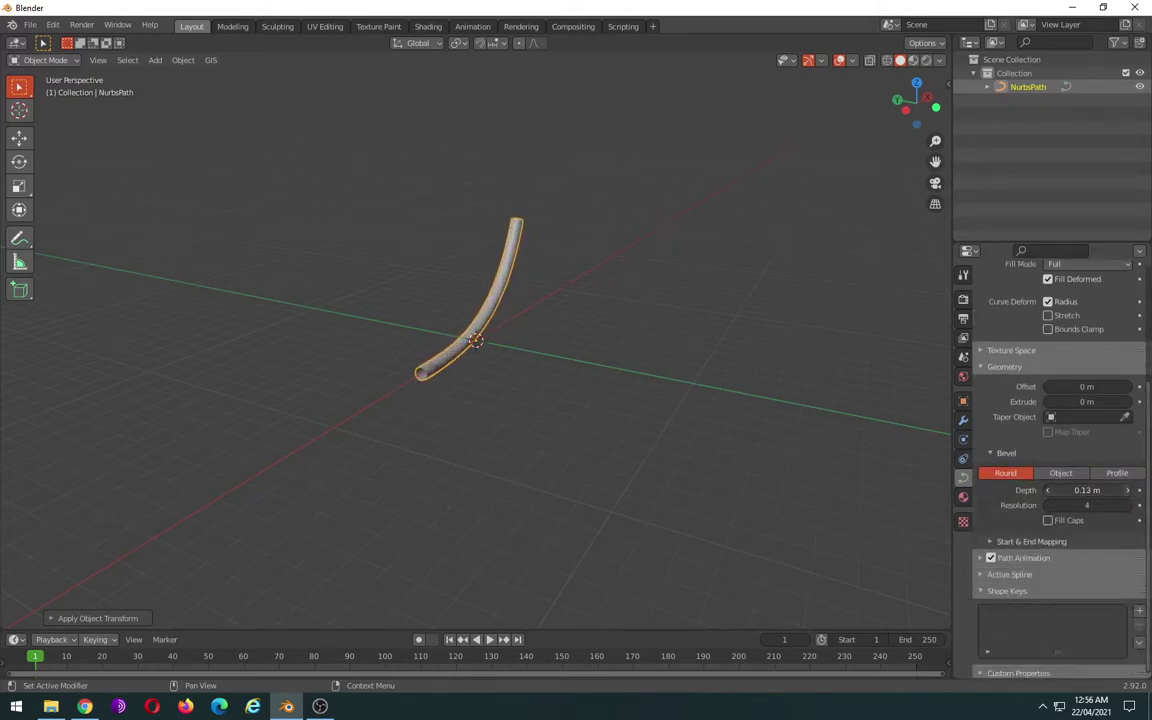
drag(1120, 490, 1131, 491)
click(1131, 491)
click(1131, 491)
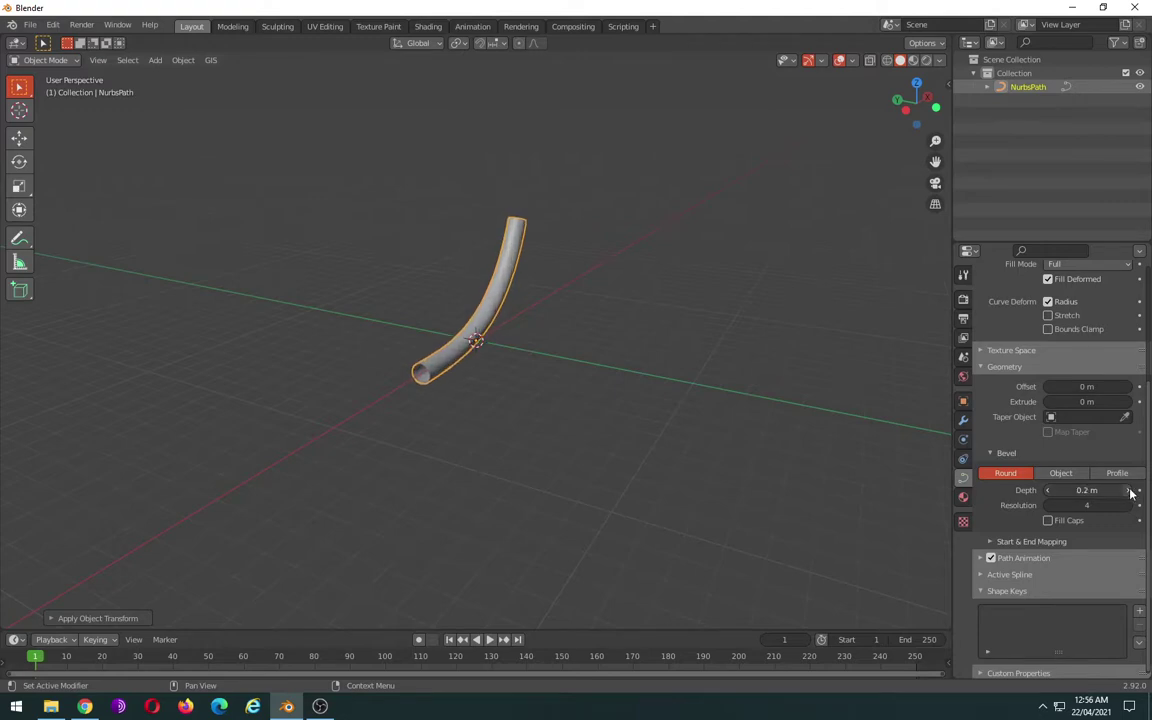
click(1131, 491)
click(1131, 491)
click(1131, 491)
click(1131, 491)
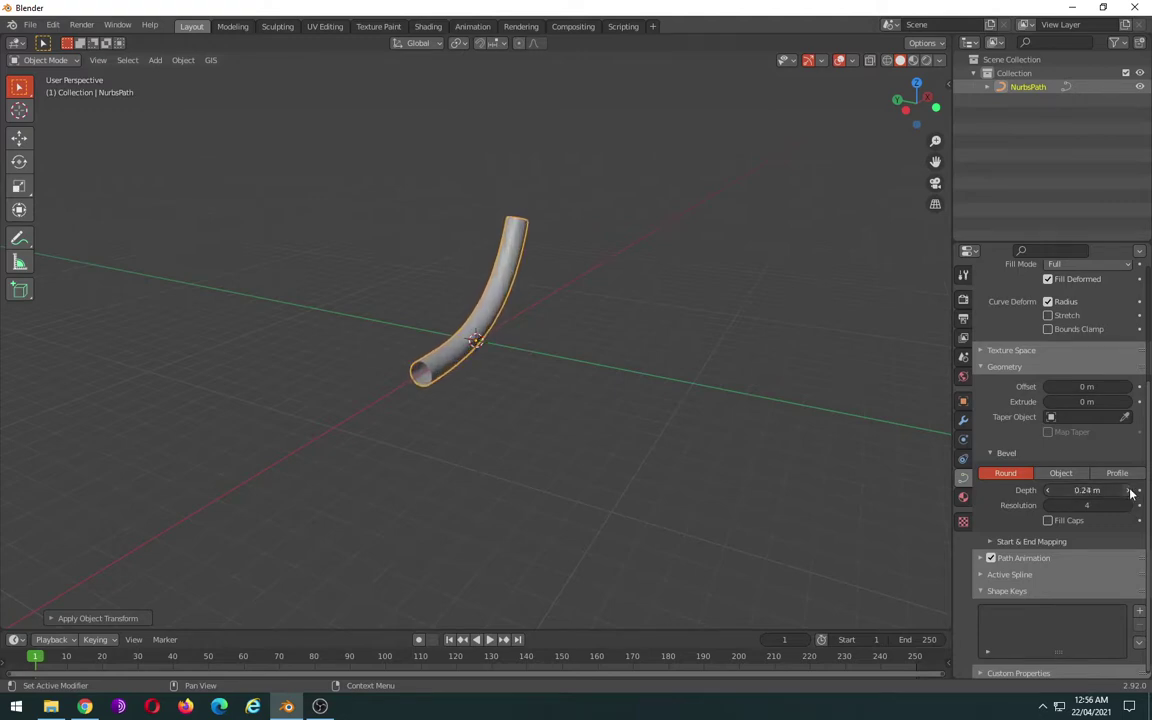
- Set the bevel resolution to 6 for a smooth, round tube
click(1127, 507)
click(1127, 507)
click(1049, 506)
click(1049, 506)
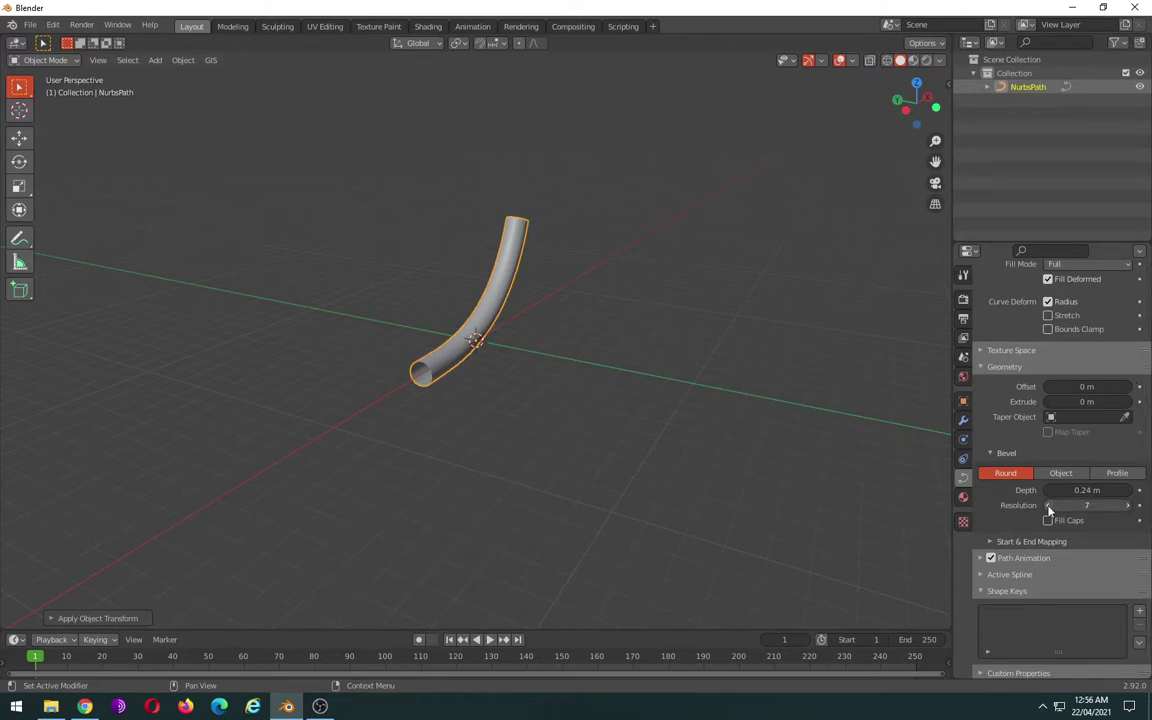
click(1049, 506)
click(1049, 506)
click(1049, 506)
click(1049, 506)
click(1049, 506)
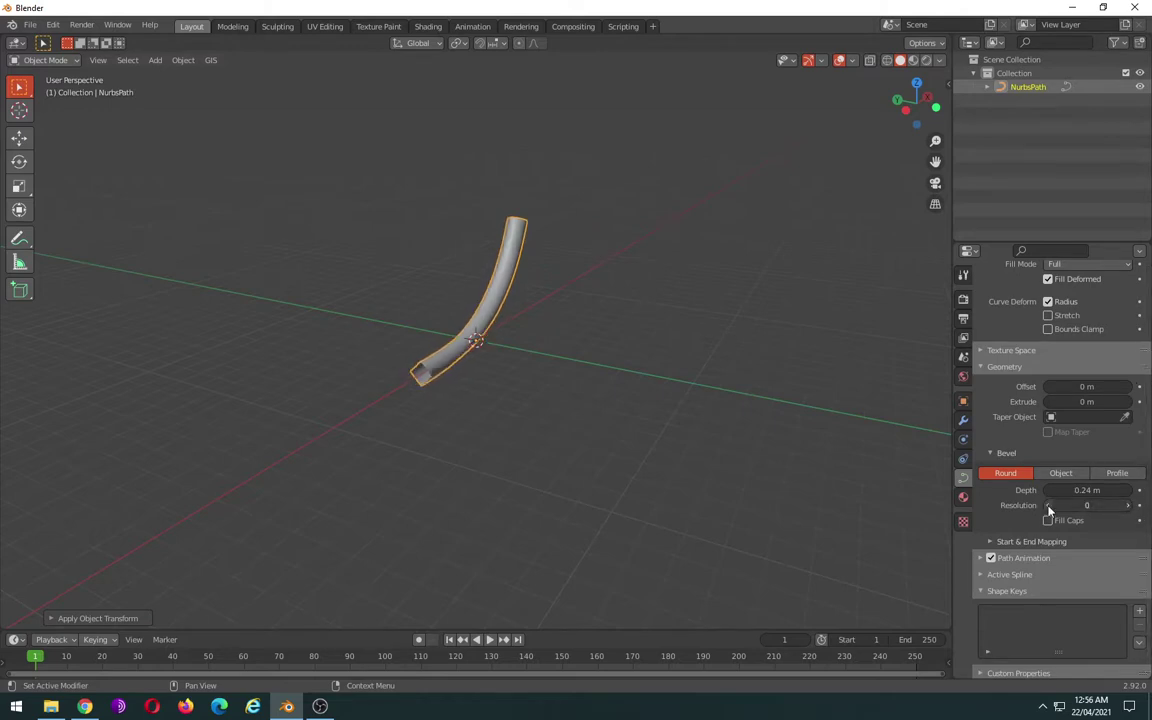
click(1129, 507)
click(1129, 508)
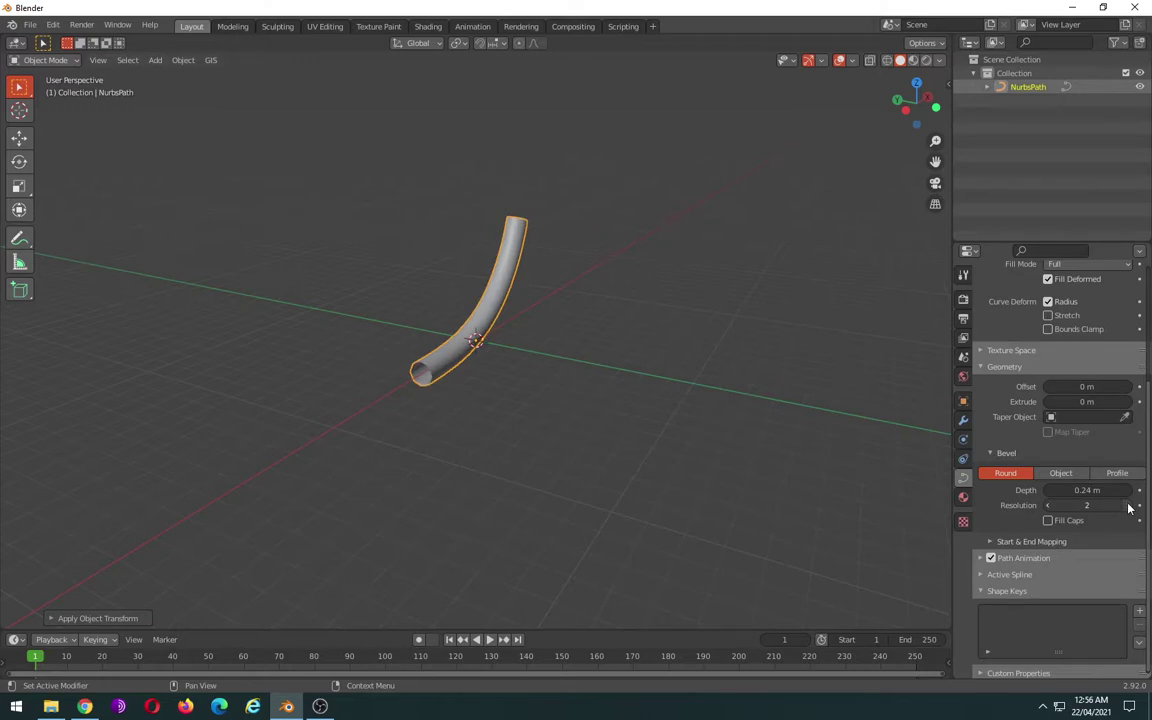
click(1129, 507)
click(1129, 507)
scroll(567, 412, up, 2)
scroll(563, 413, up, 3)
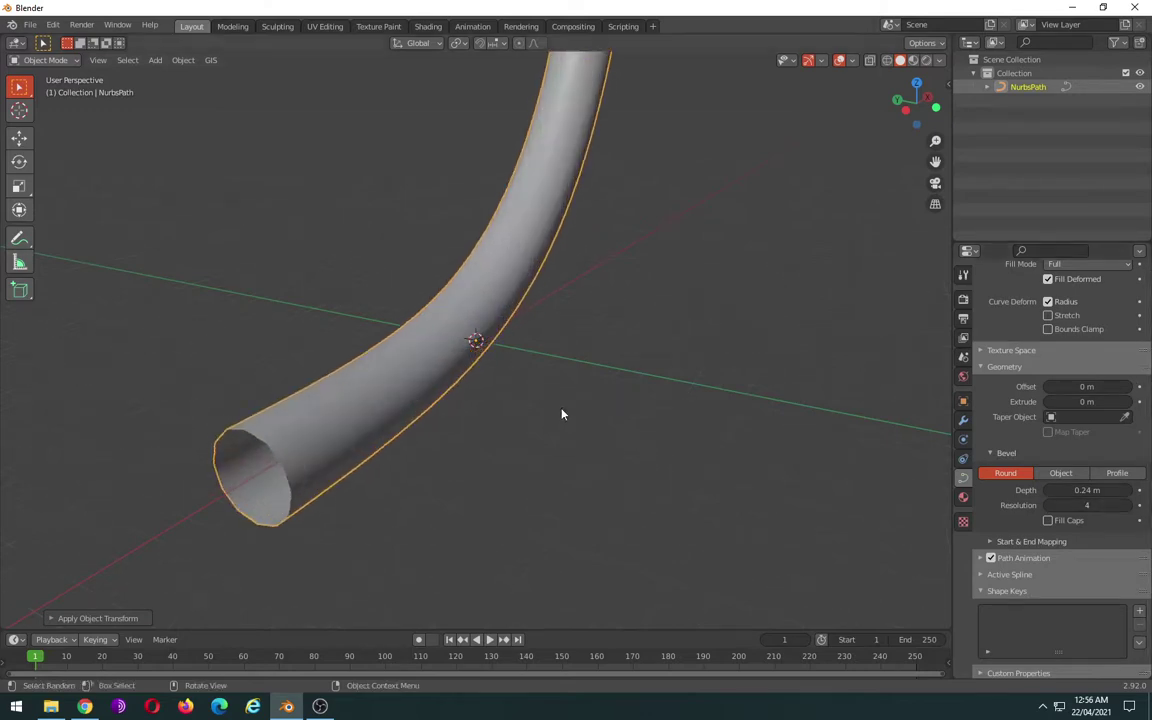
middle_drag(562, 414, 540, 404)
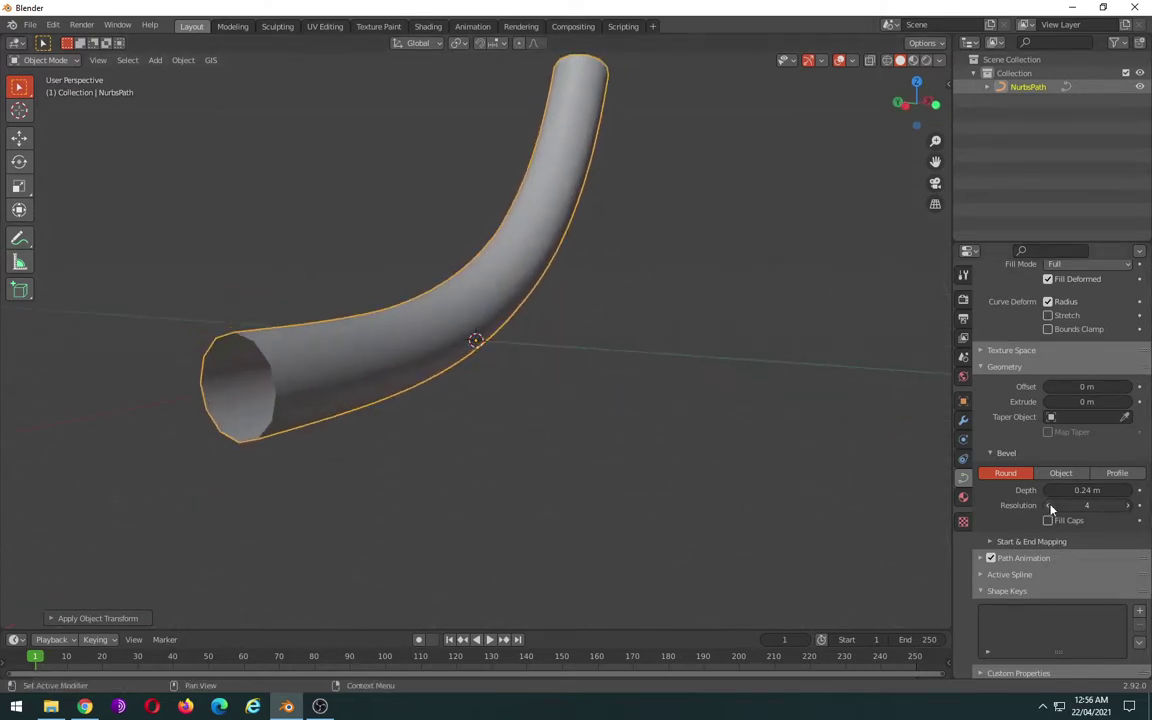
click(1127, 506)
click(1127, 506)
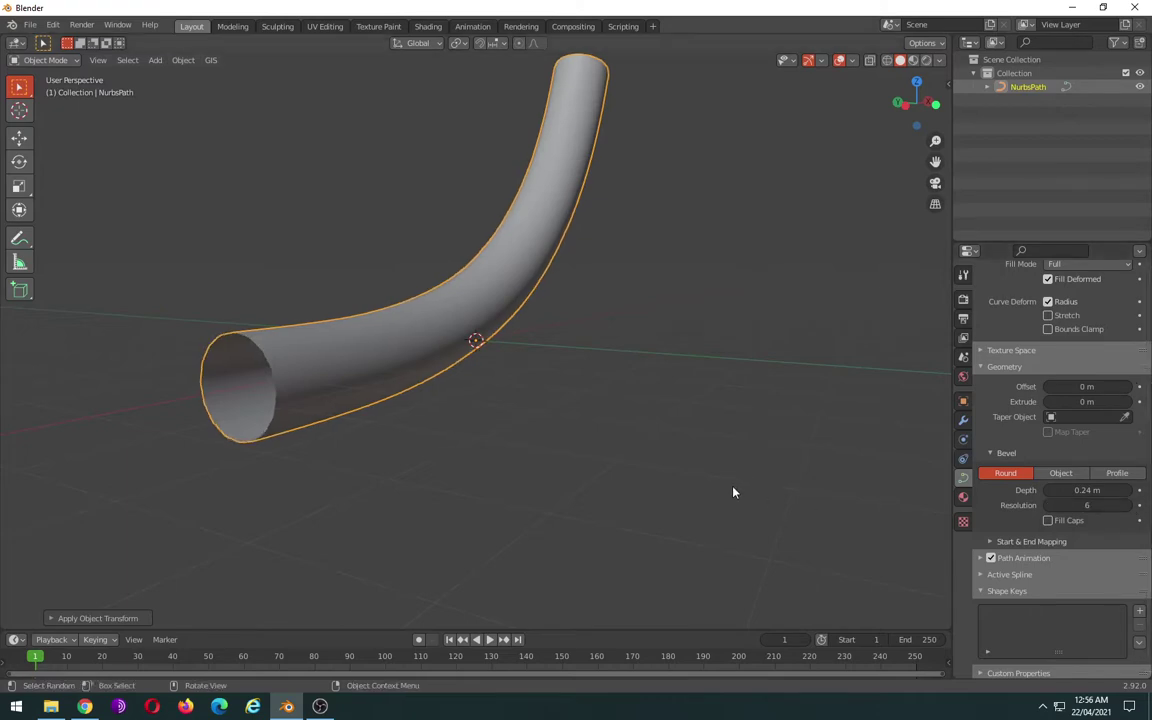
- Pan and orbit the view to recentre and inspect the tube
scroll(715, 495, up, 1)
scroll(702, 463, down, 2)
scroll(702, 463, down, 1)
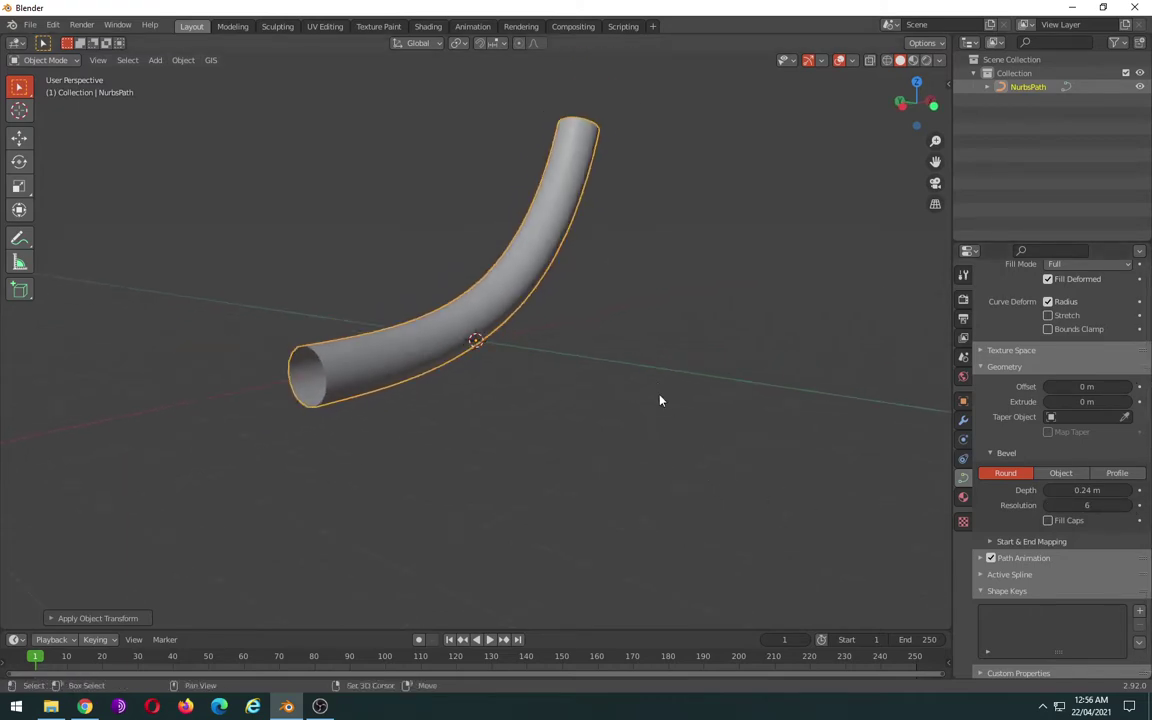
shift+middle_drag(660, 400, 645, 437)
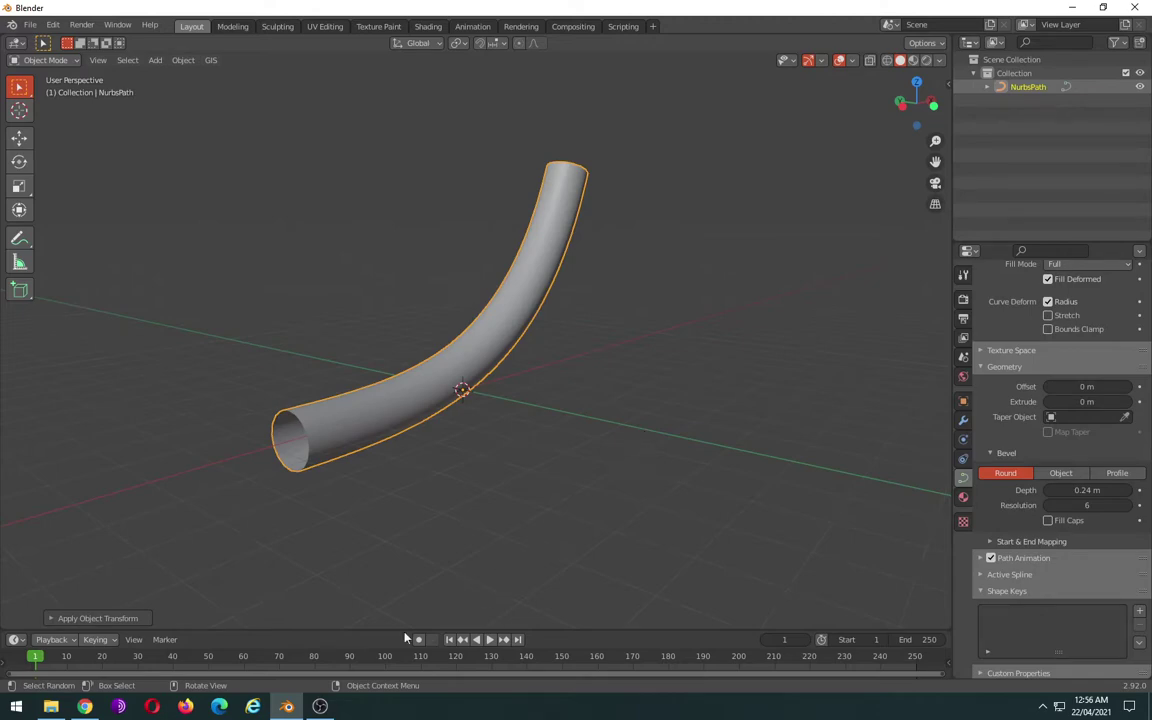
click(320, 706)
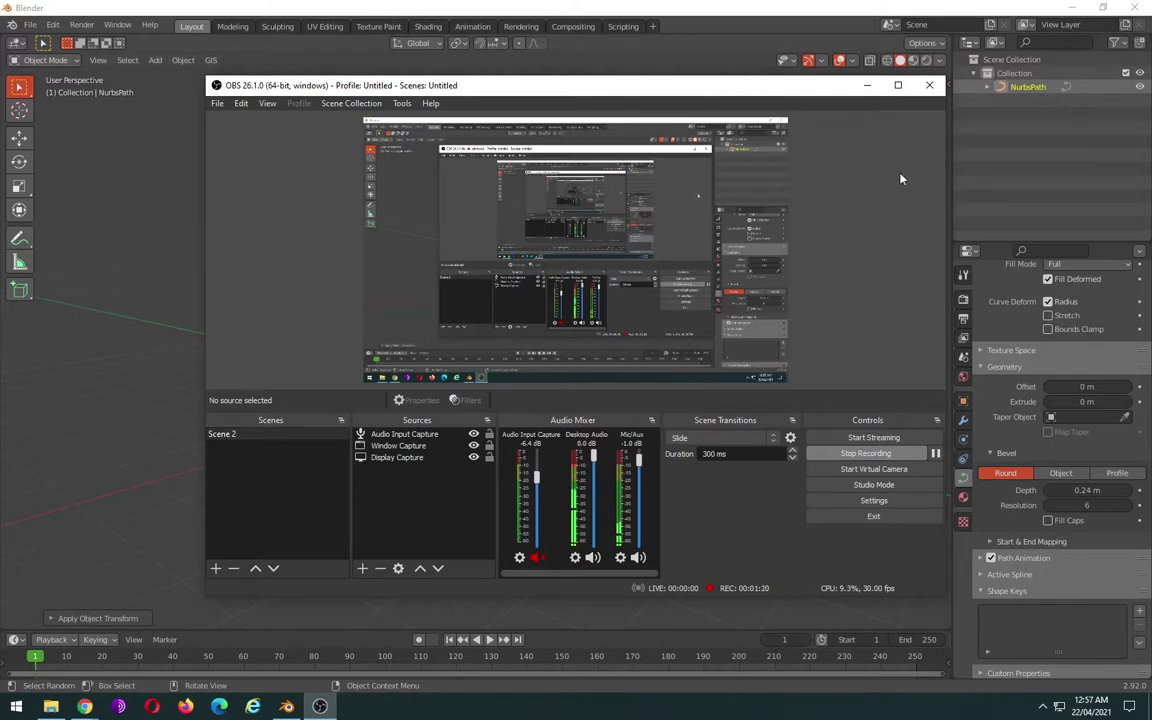
click(866, 85)
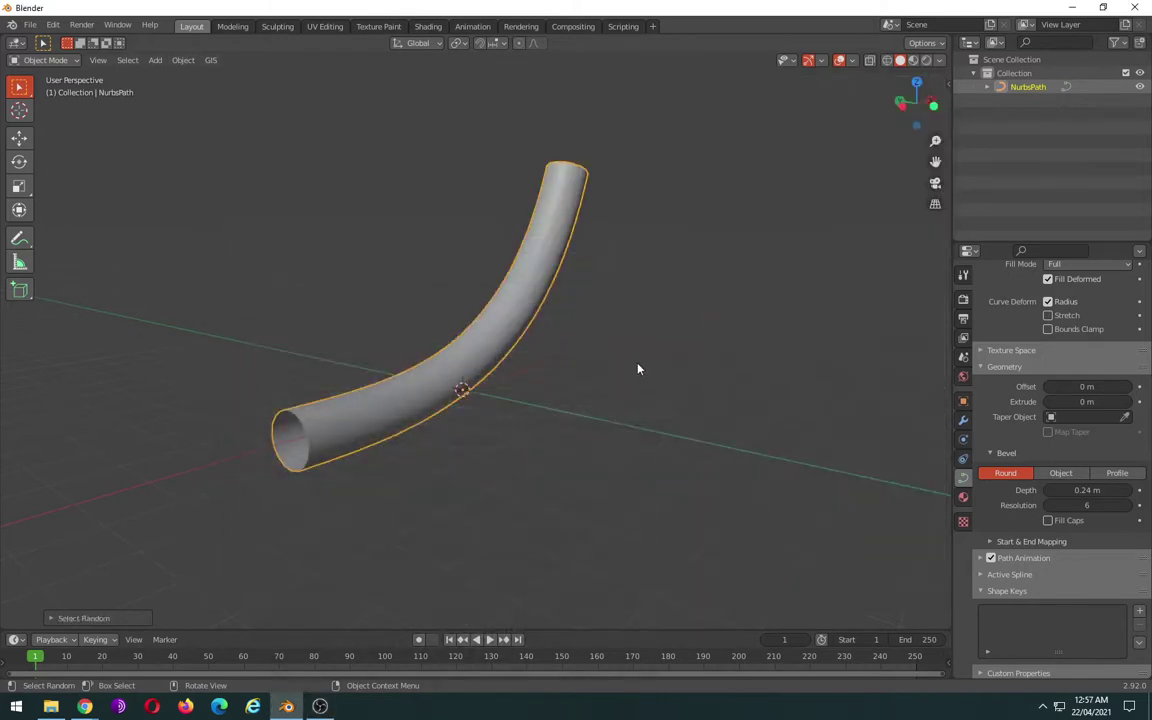
mouse_move(638, 369)
middle_down()
mouse_move(823, 357)
mouse_move(800, 355)
middle_up()
- Enter Edit Mode and try adjusting the radius at the tube's end point
key(Tab)
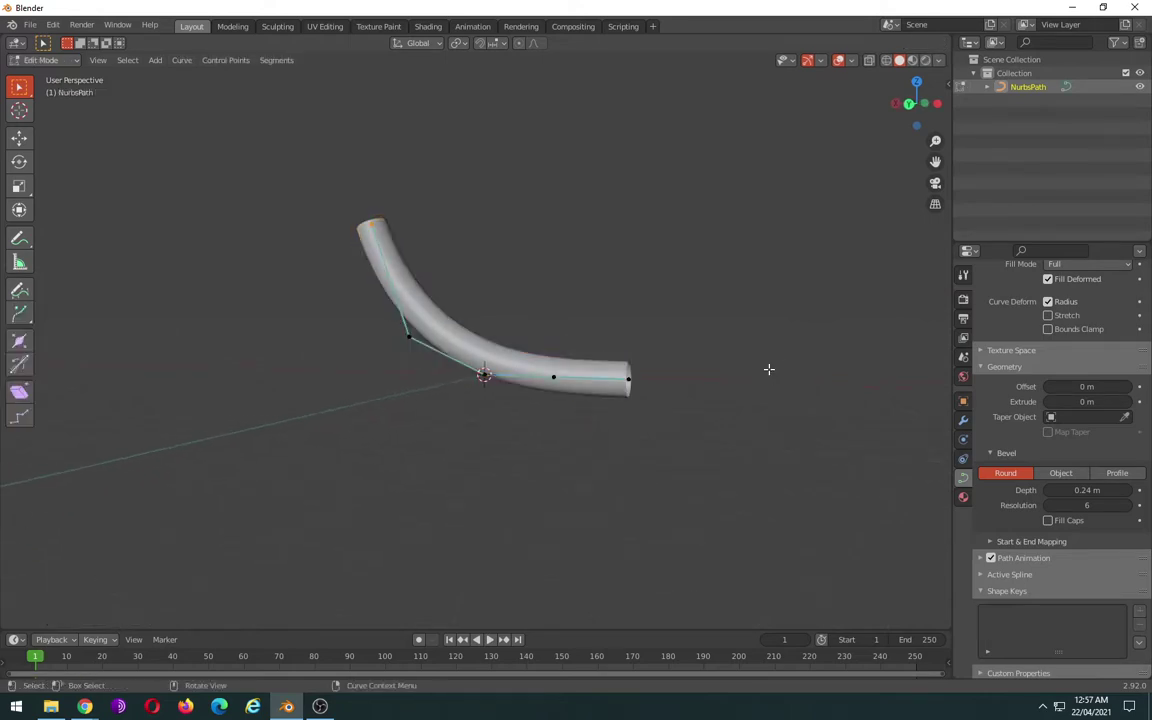
click(627, 377)
key(s)
right_click(715, 421)
key(alt+s)
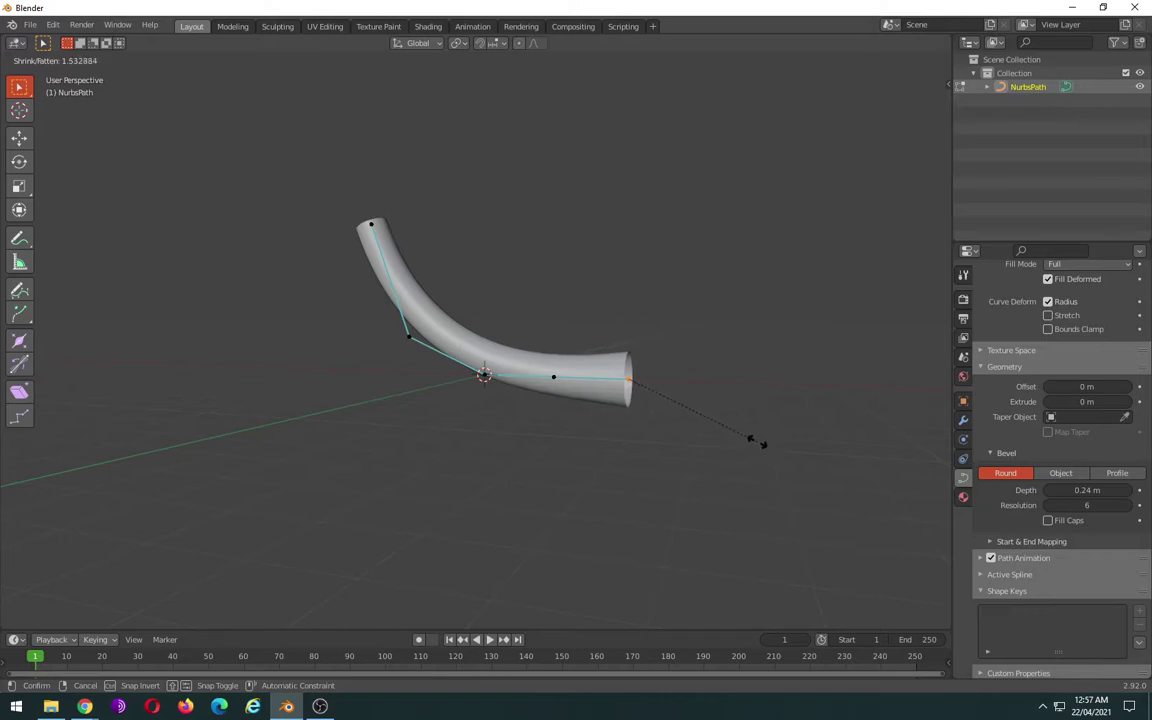
click(757, 442)
right_click(757, 443)
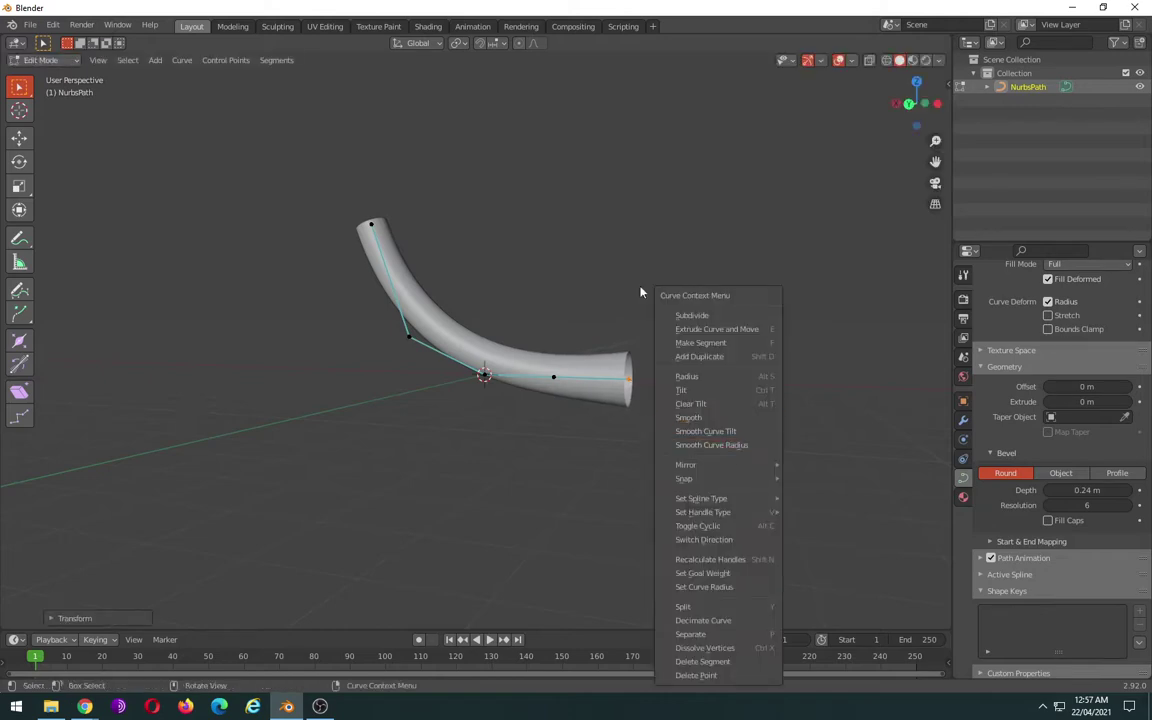
- Enable proportional editing and widen the radius at the tube's open end
mouse_move(709, 317)
mouse_down()
mouse_move(475, 433)
mouse_move(563, 437)
mouse_up()
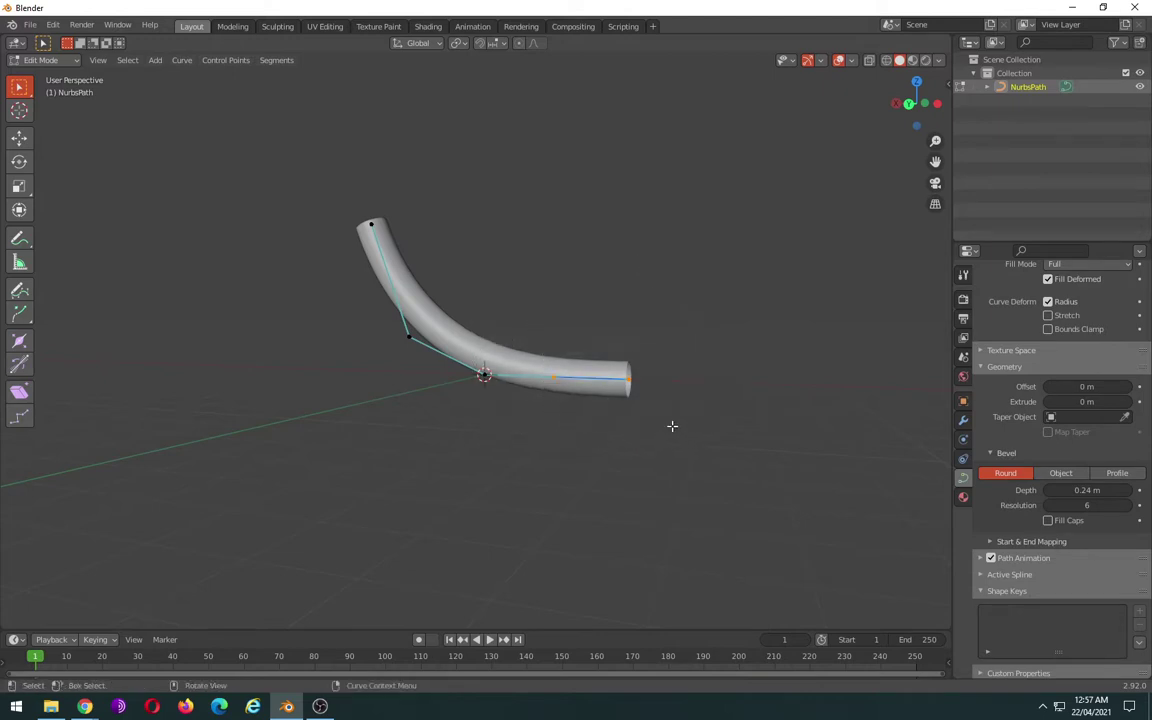
click(519, 44)
key(alt+s)
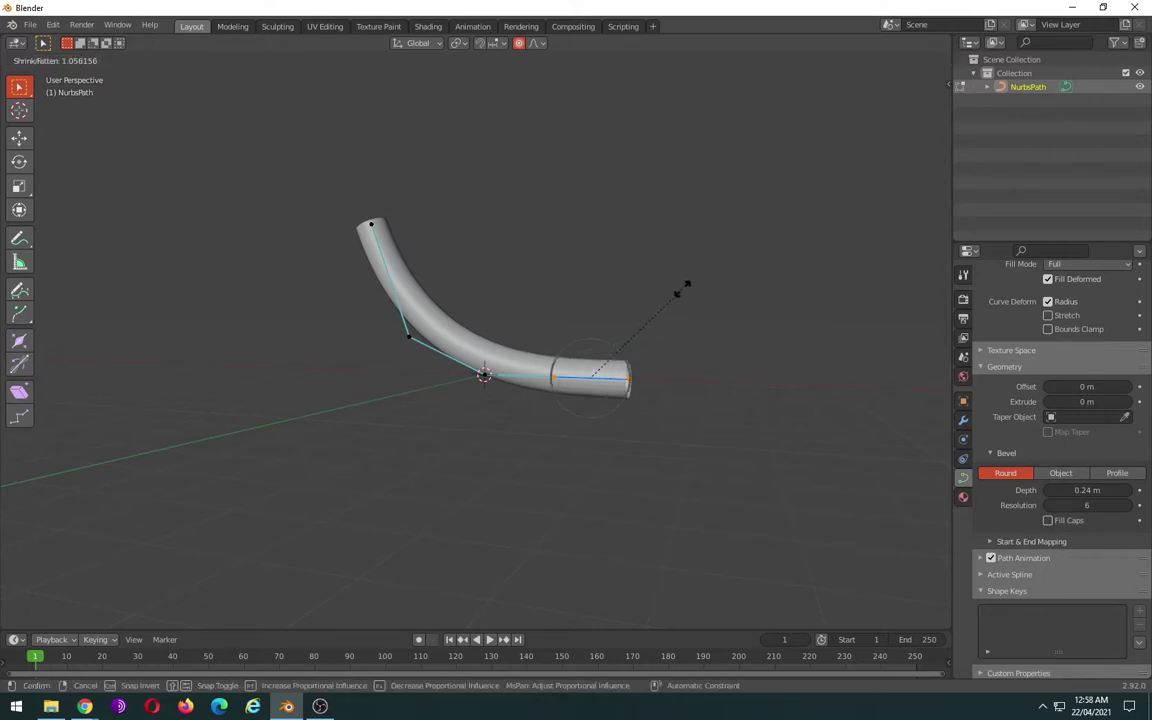
key(Escape)
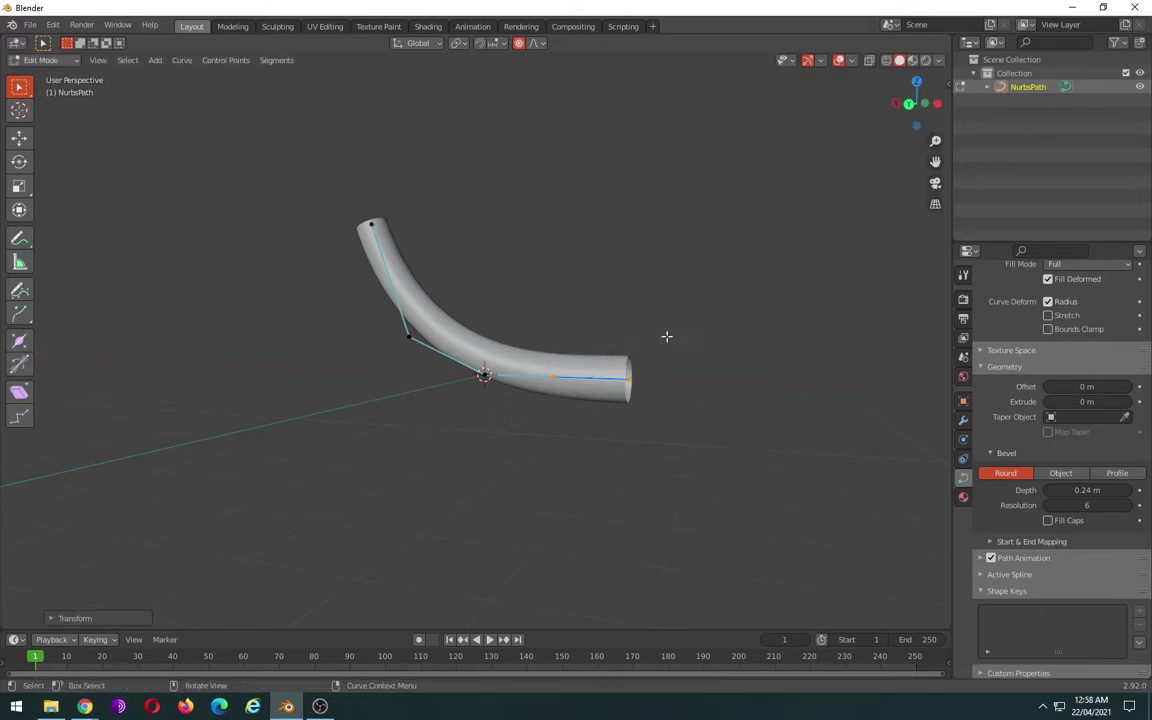
drag(603, 334, 713, 432)
key(alt+s)
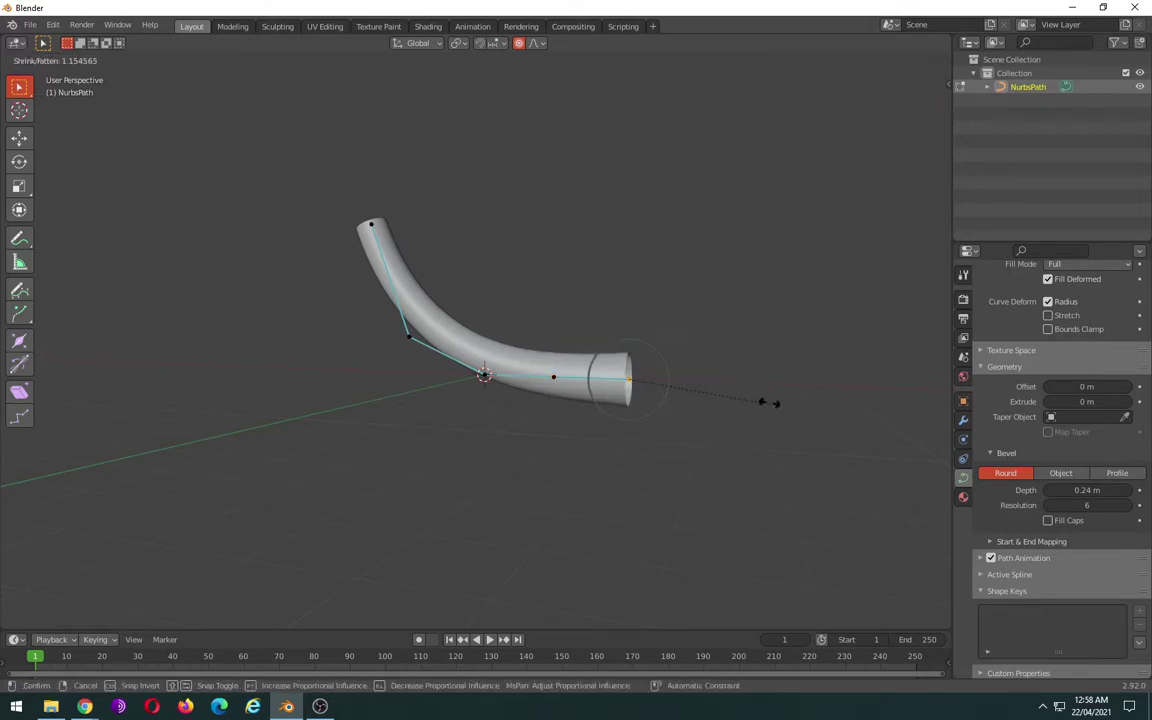
scroll(784, 356, down, 6)
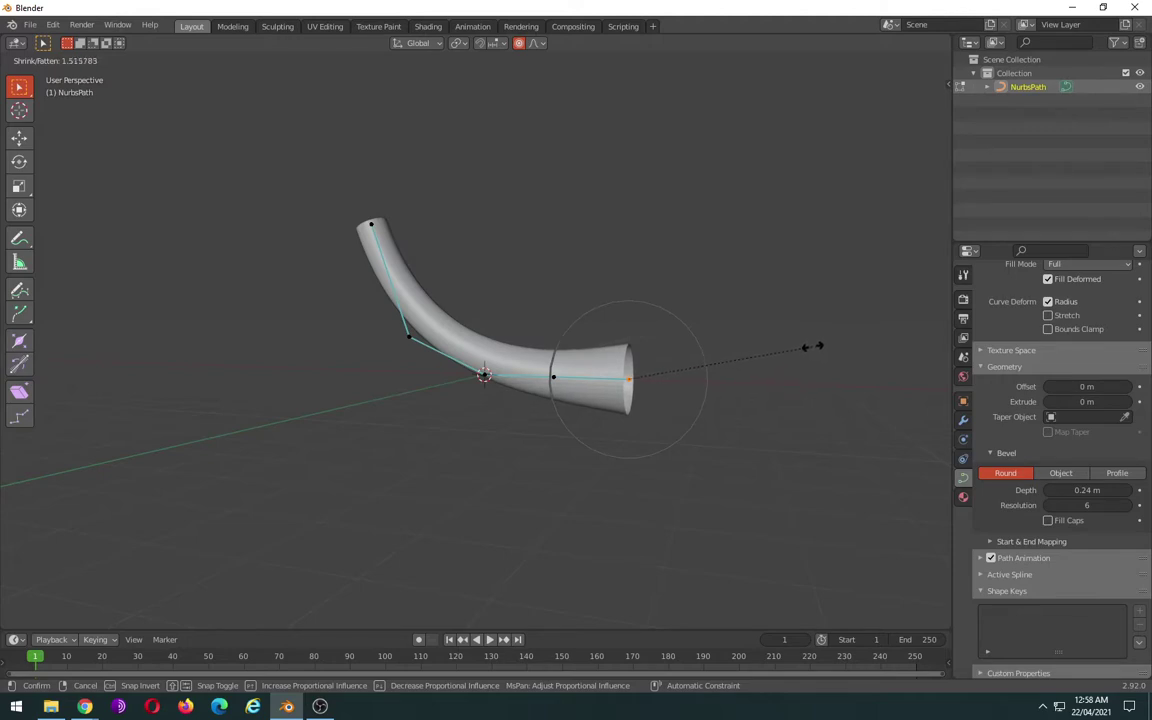
click(812, 346)
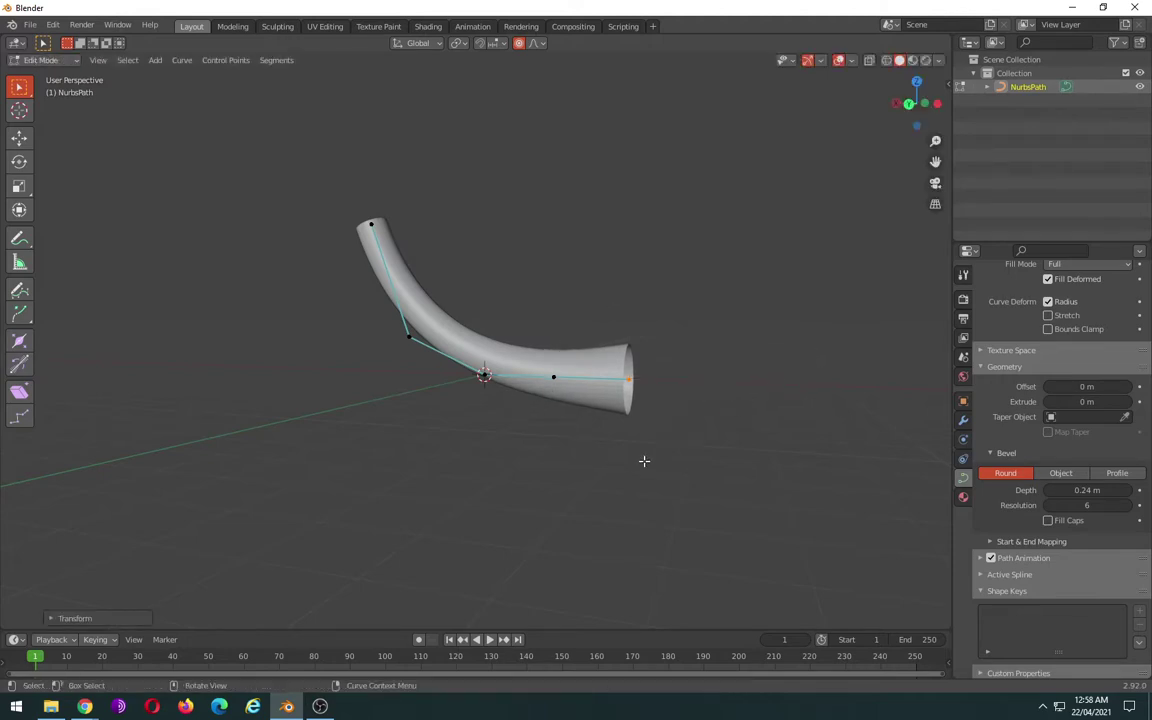
- Shrink the top tip's radius with adjusted falloff so the horn tapers to a point
drag(330, 188, 380, 228)
key(alt+s)
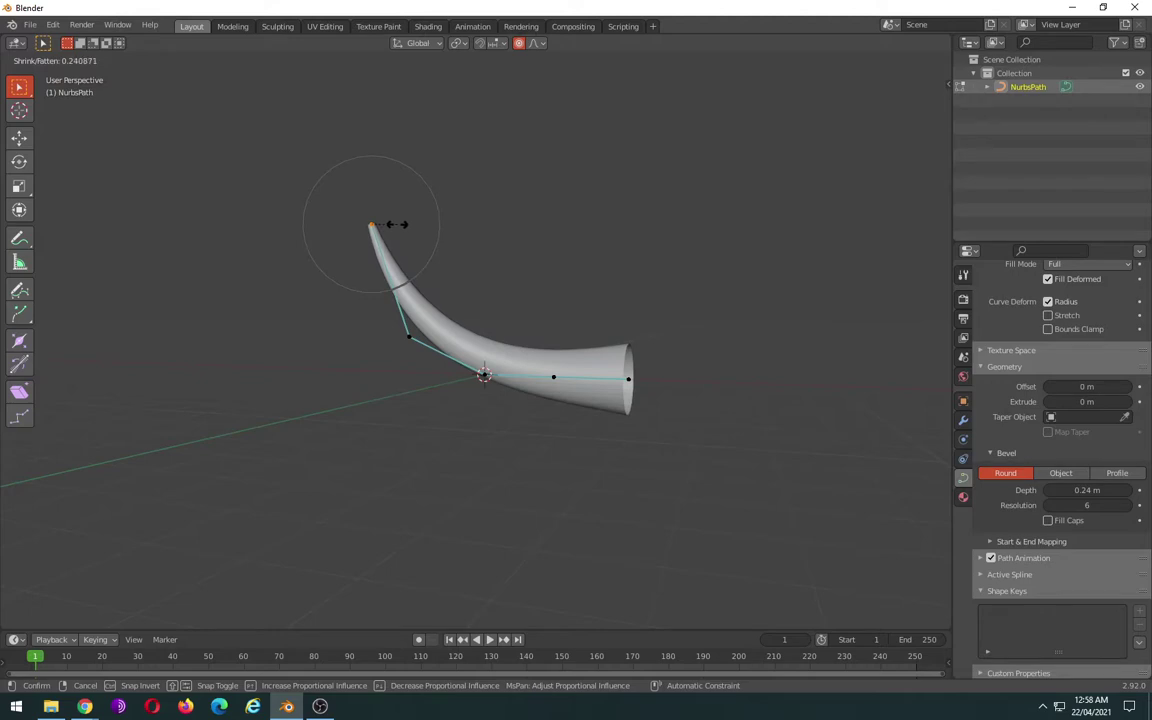
scroll(396, 224, down, 4)
scroll(396, 224, down, 4)
scroll(396, 224, down, 3)
scroll(396, 224, up, 1)
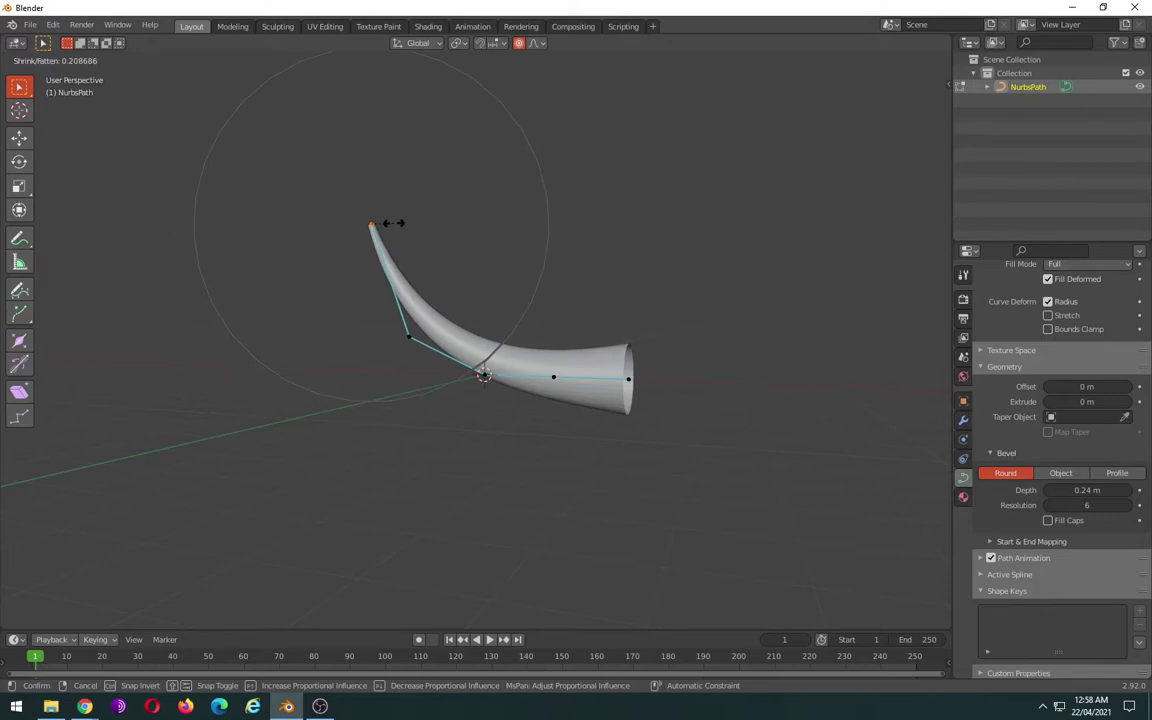
click(396, 224)
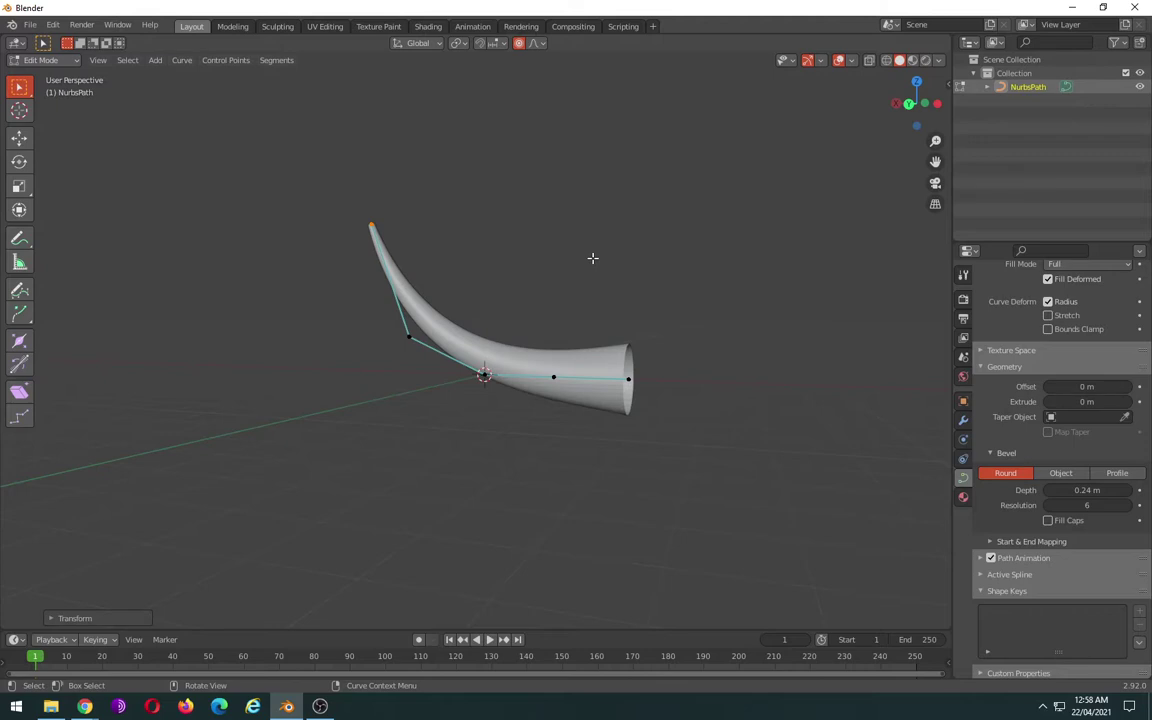
- Extrude the wide-end point along X into a straight section, then return to Object Mode
click(627, 393)
key(KP_1)
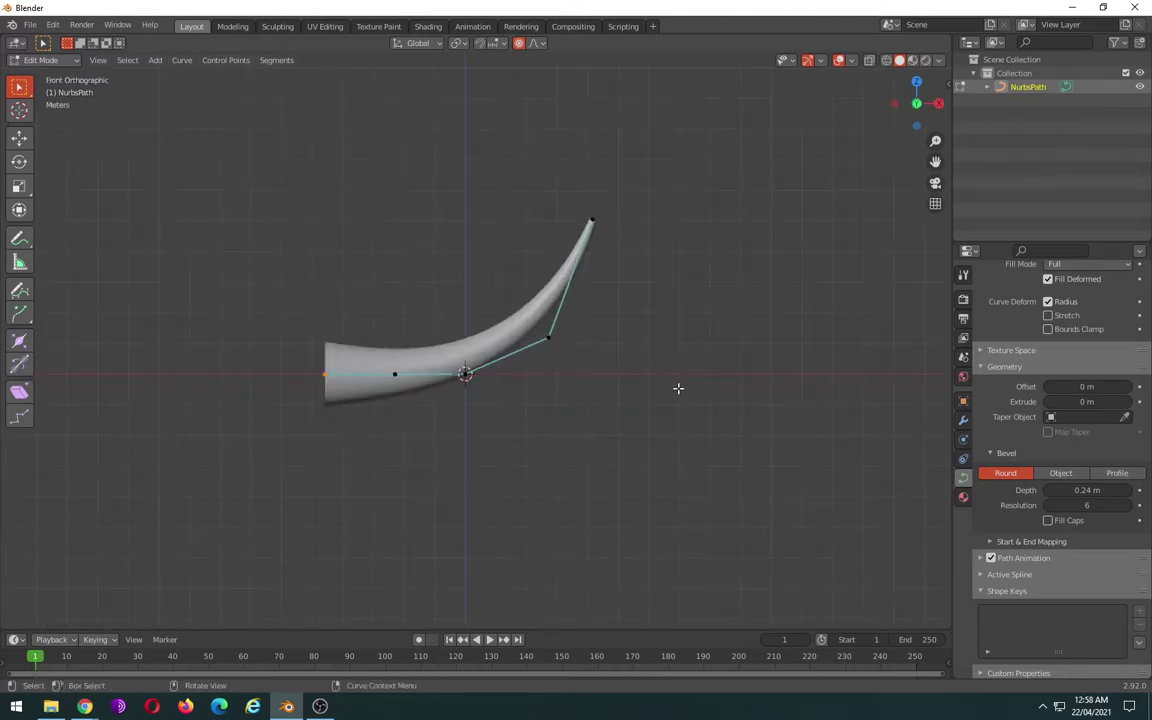
key(e)
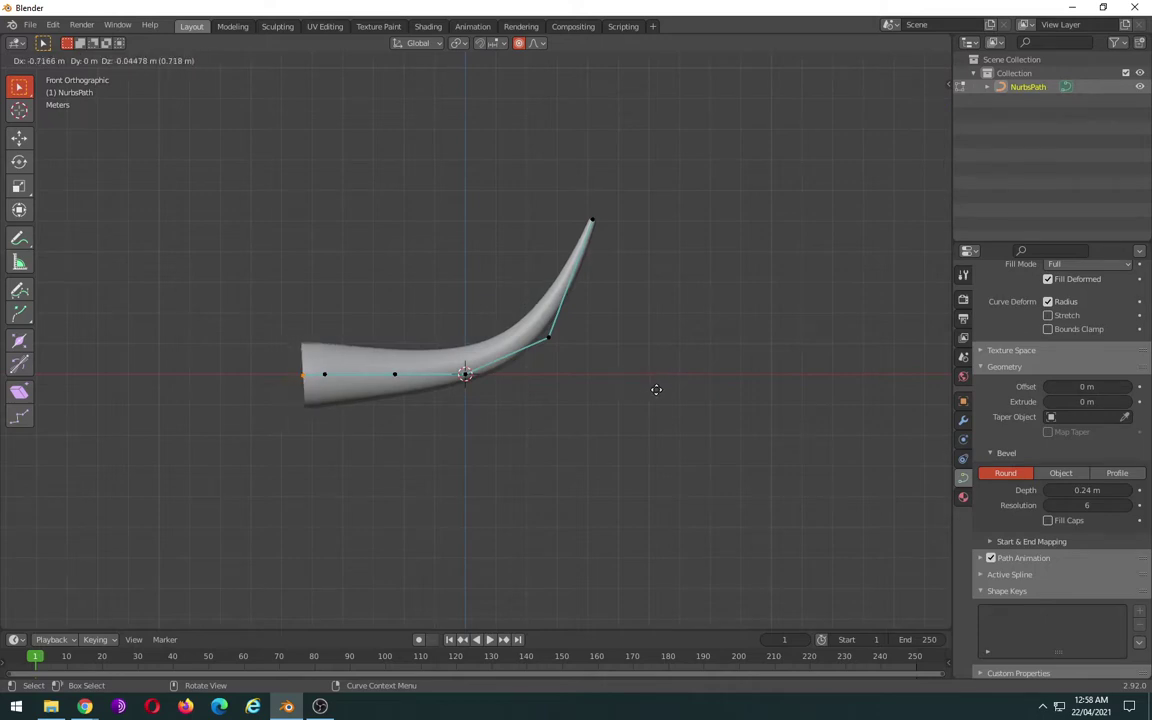
key(x)
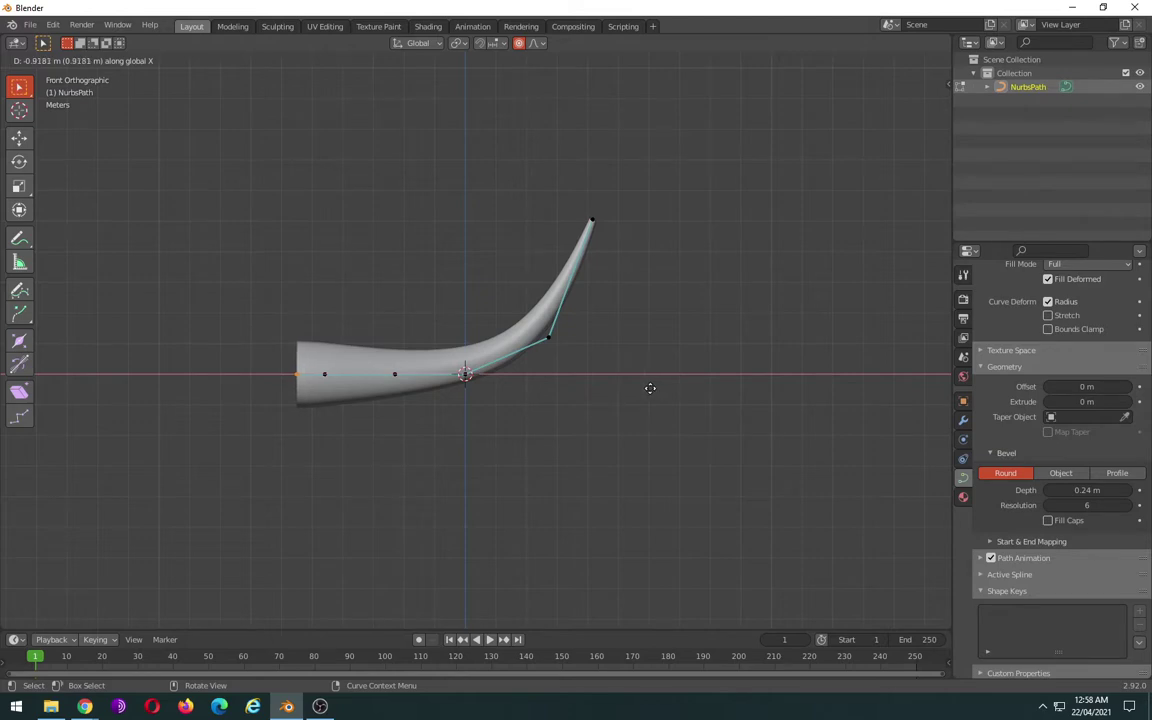
click(650, 388)
middle_drag(460, 424, 752, 449)
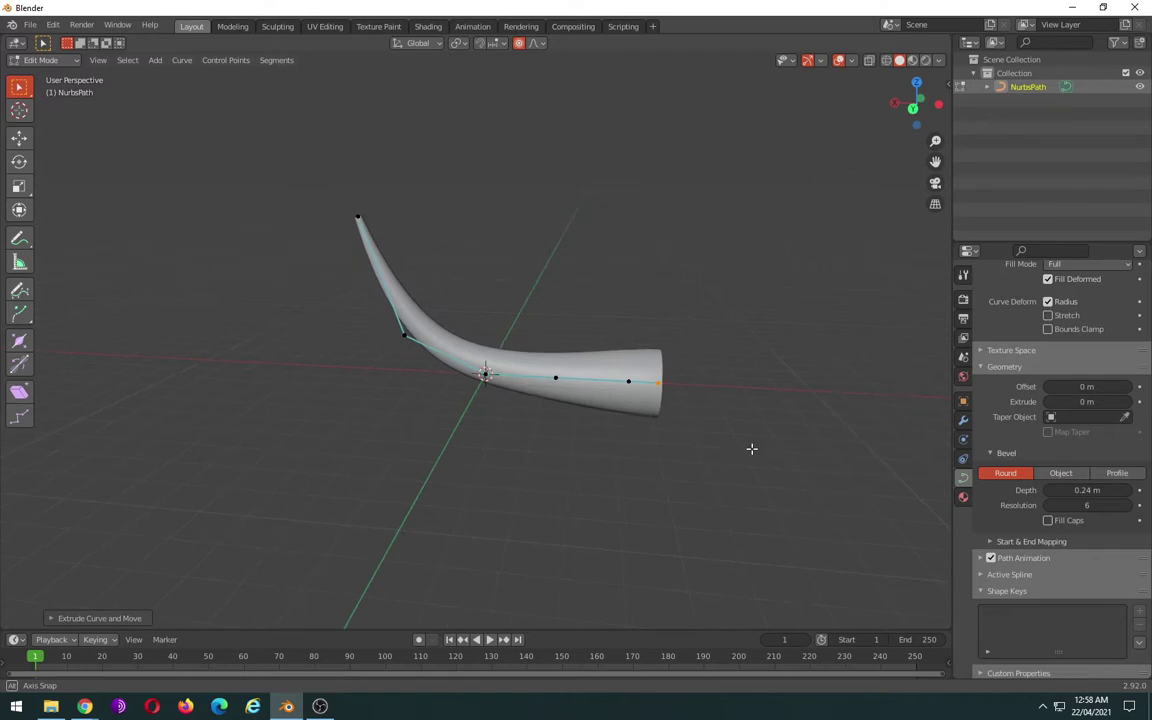
key(Tab)
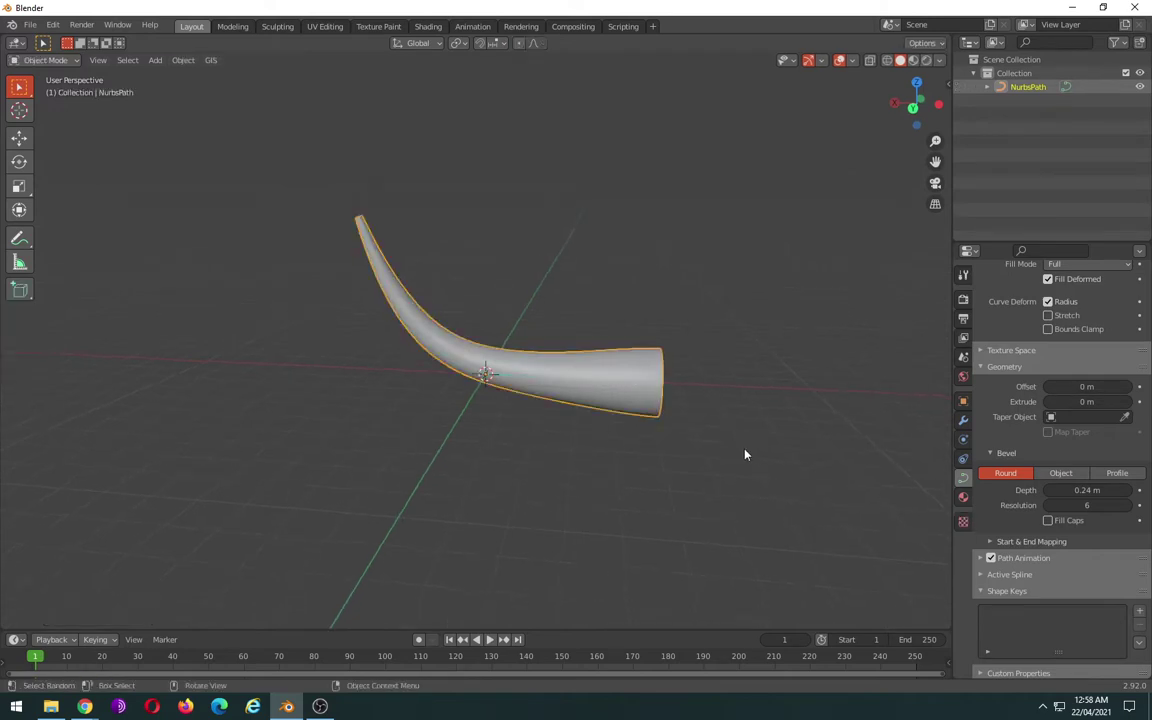
mouse_move(745, 455)
middle_down()
mouse_move(478, 447)
mouse_move(684, 437)
mouse_move(748, 444)
mouse_move(761, 458)
mouse_move(640, 437)
mouse_move(650, 465)
mouse_move(517, 417)
middle_up()
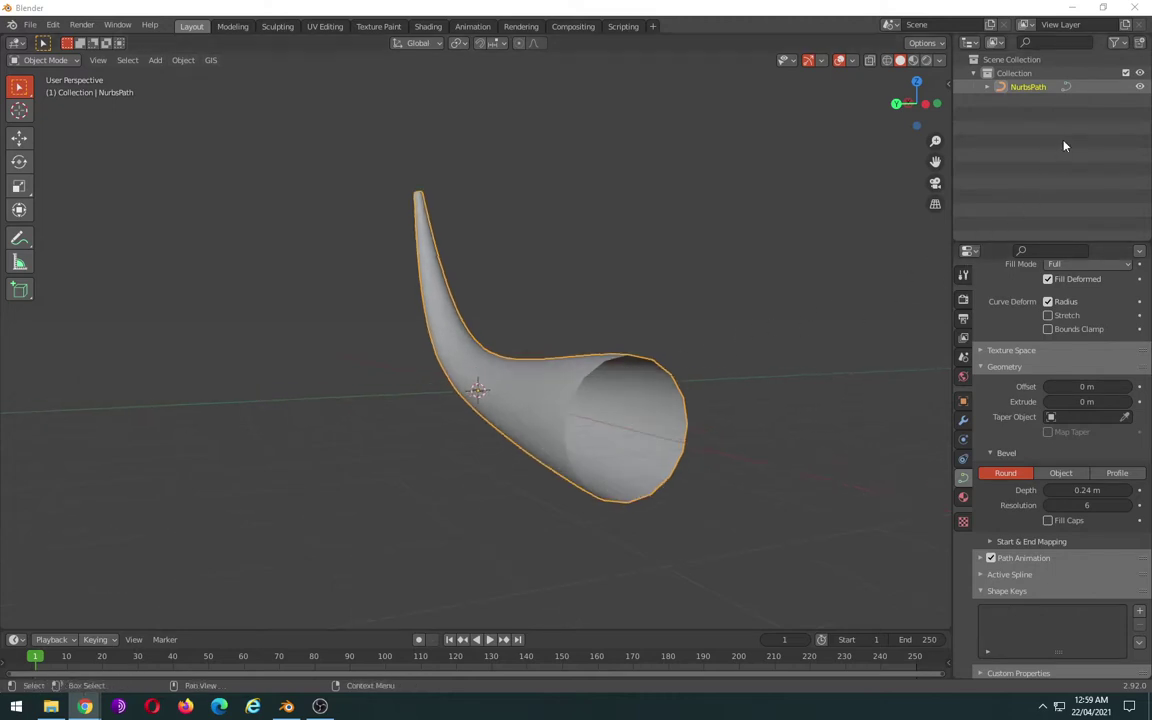
- Copy and paste NurbsPath in the Outliner and hide the duplicate NurbsPath.001
right_click(1060, 87)
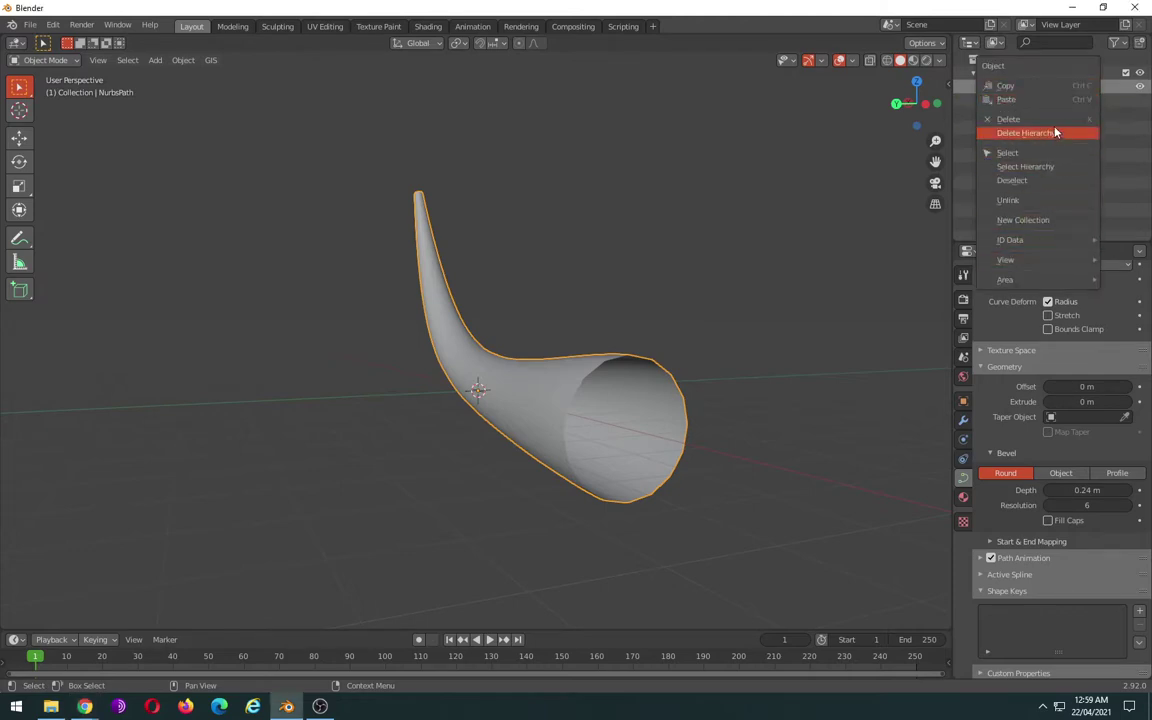
click(1085, 87)
right_click(1090, 92)
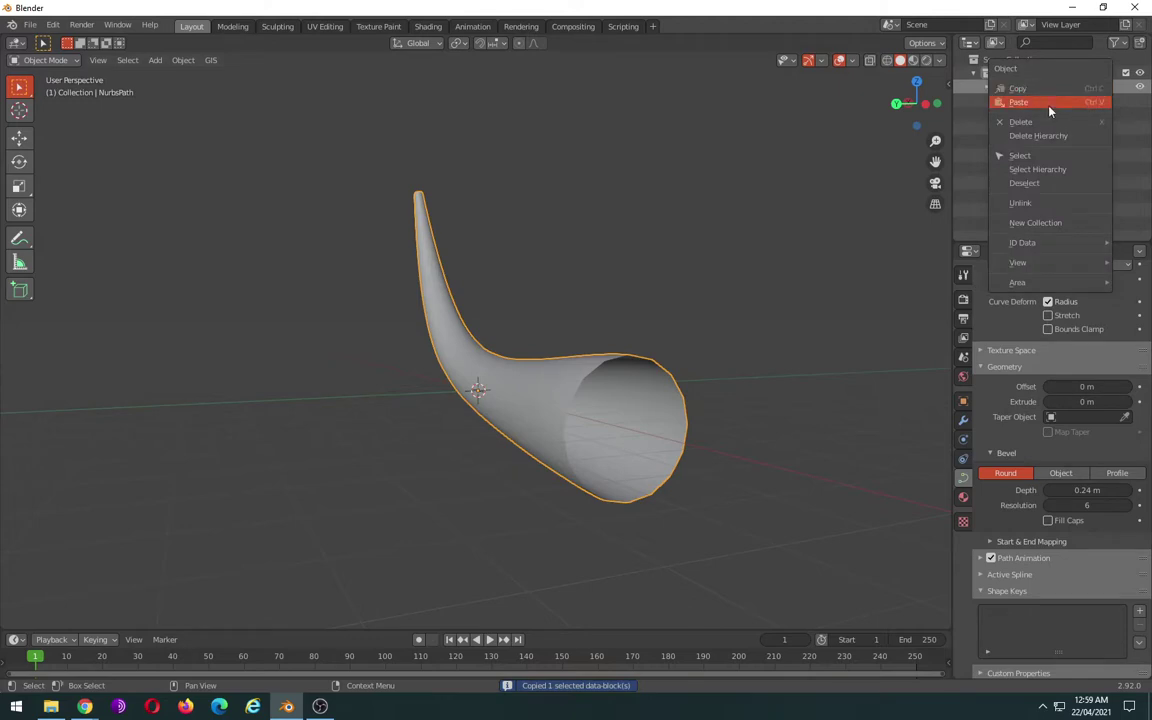
click(1048, 102)
click(1140, 101)
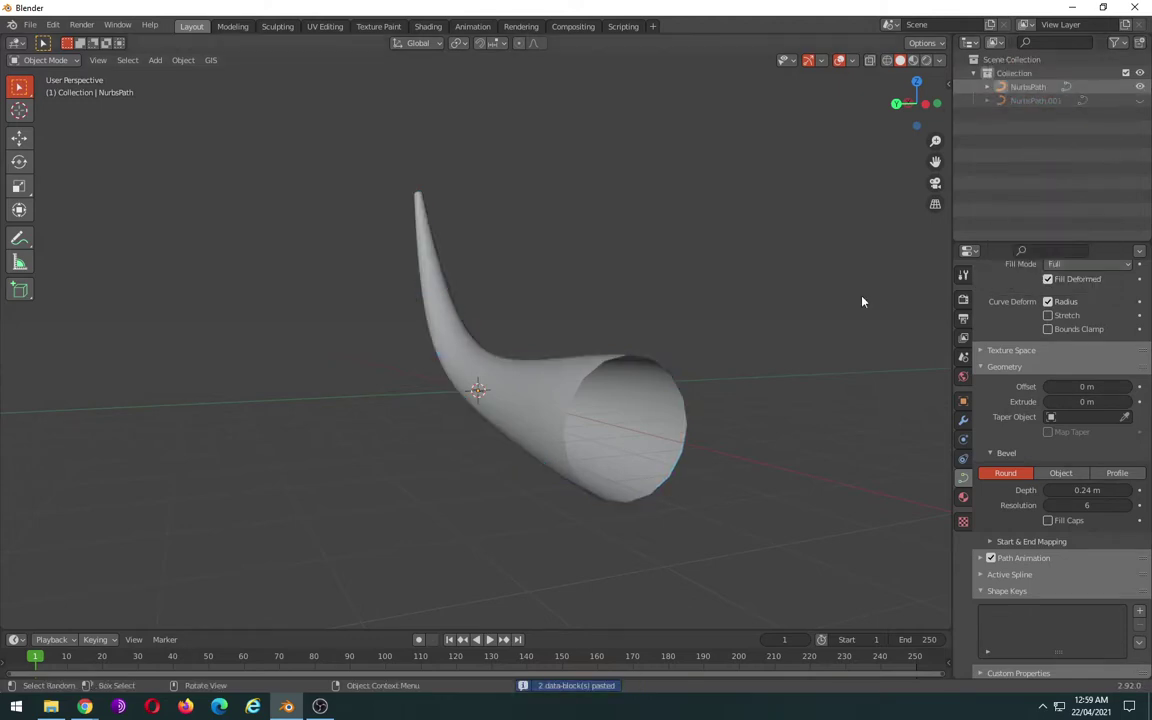
click(757, 393)
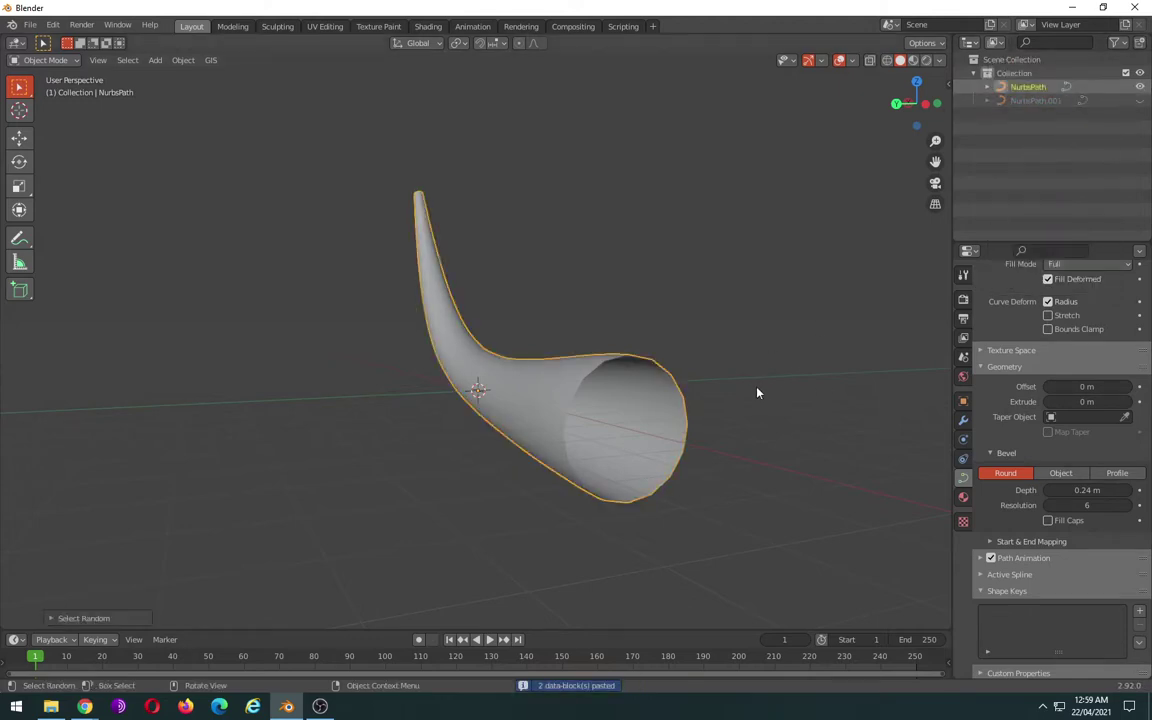
right_click(550, 381)
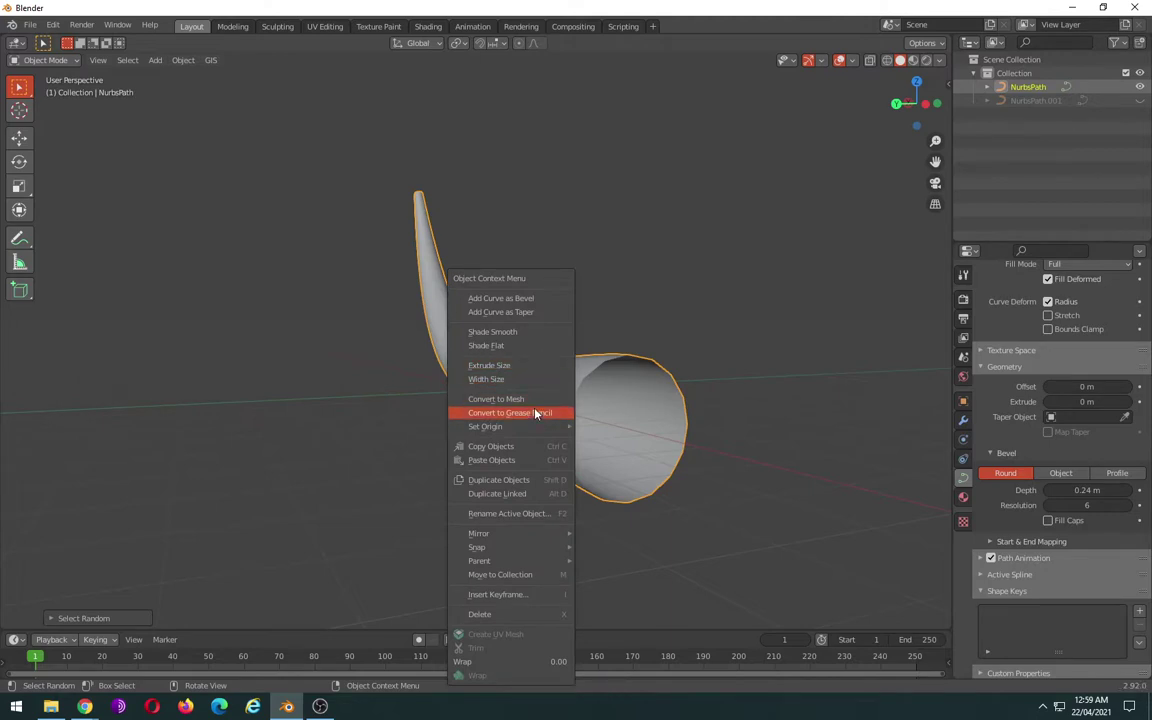
- Convert the horn curve to a mesh and inspect its new geometry
click(537, 401)
key(Tab)
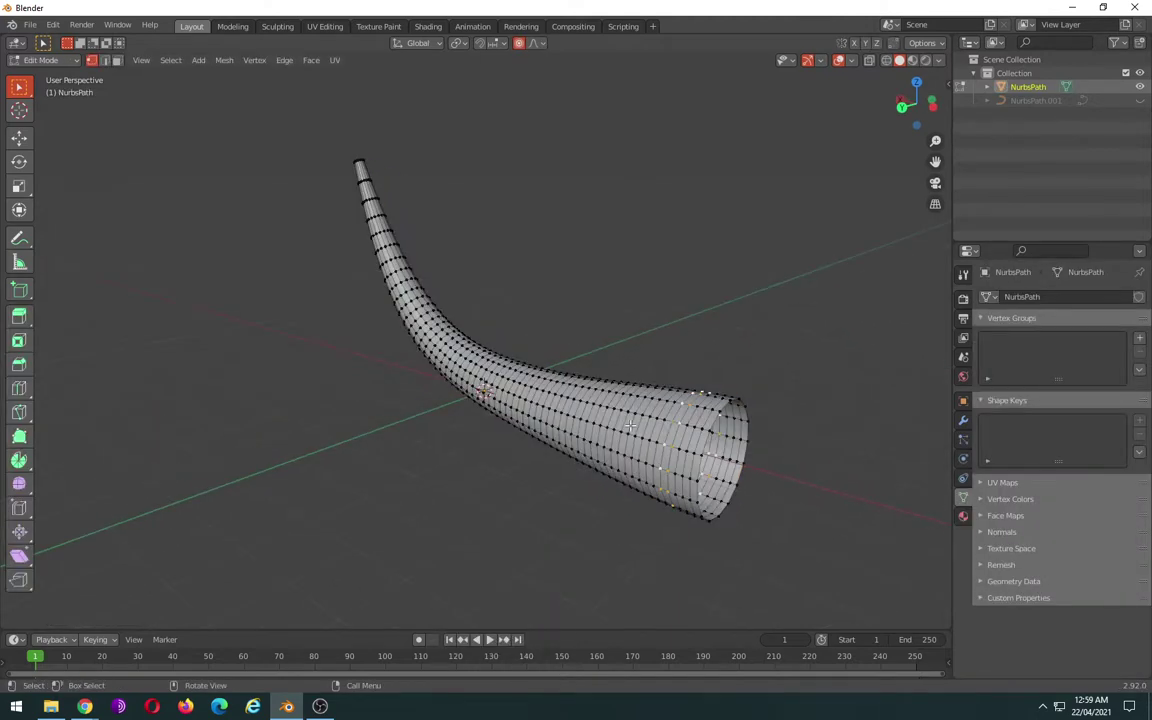
mouse_move(631, 431)
middle_down()
mouse_move(576, 419)
mouse_move(633, 448)
mouse_move(620, 440)
middle_up()
key(Tab)
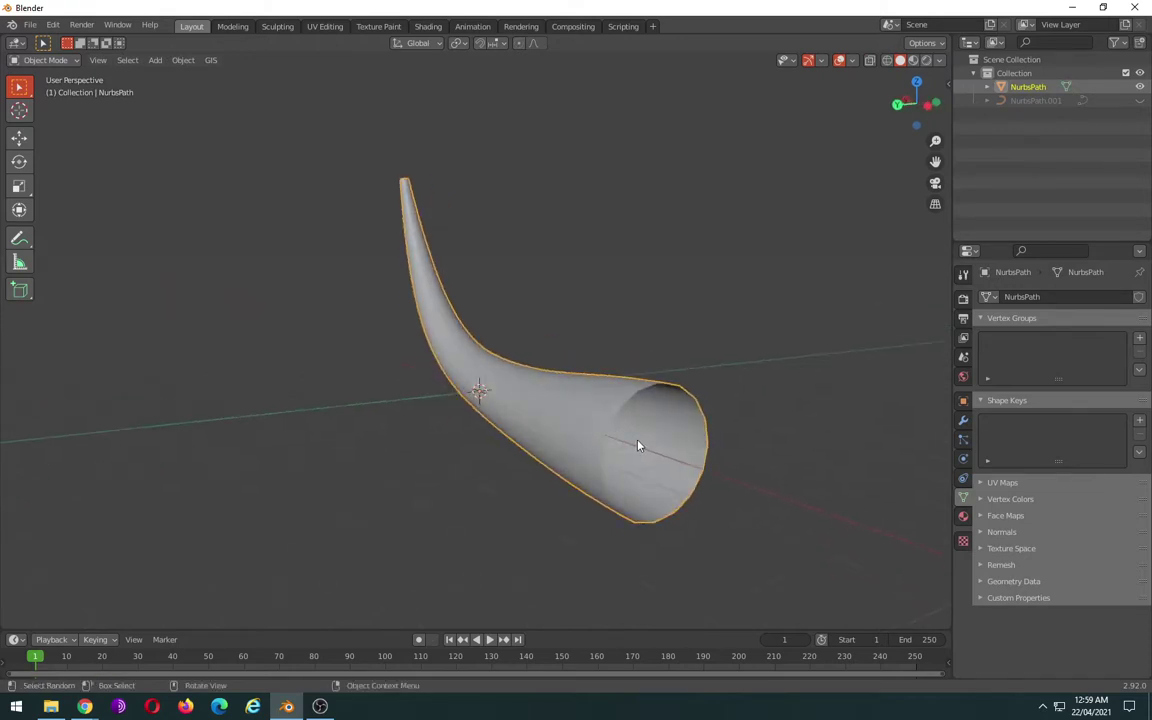
- In Edit Mode with edge select, select the rim edge loop and view from the front
key(Tab)
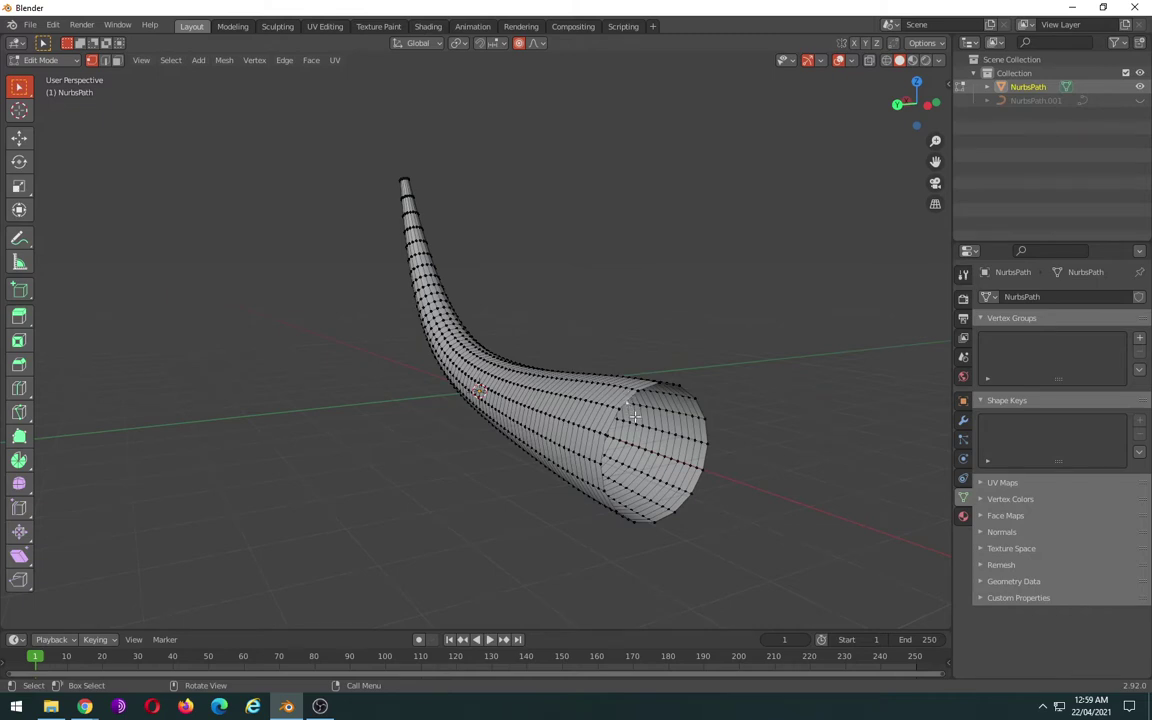
key(2)
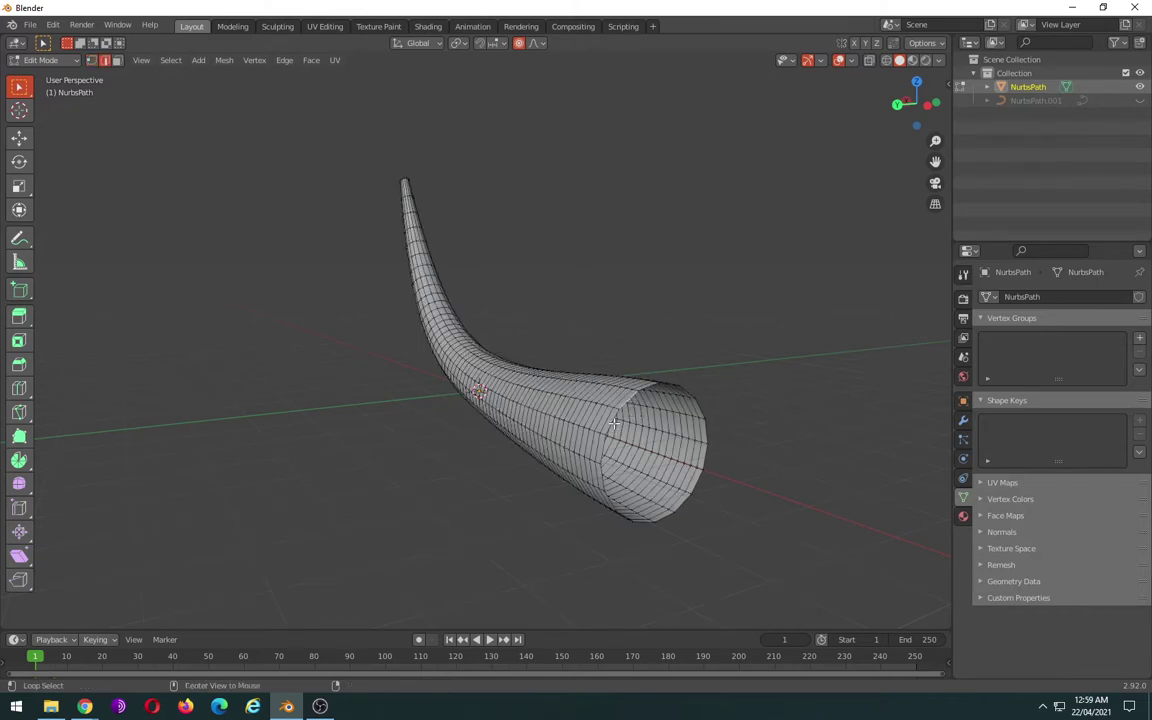
alt+click(606, 404)
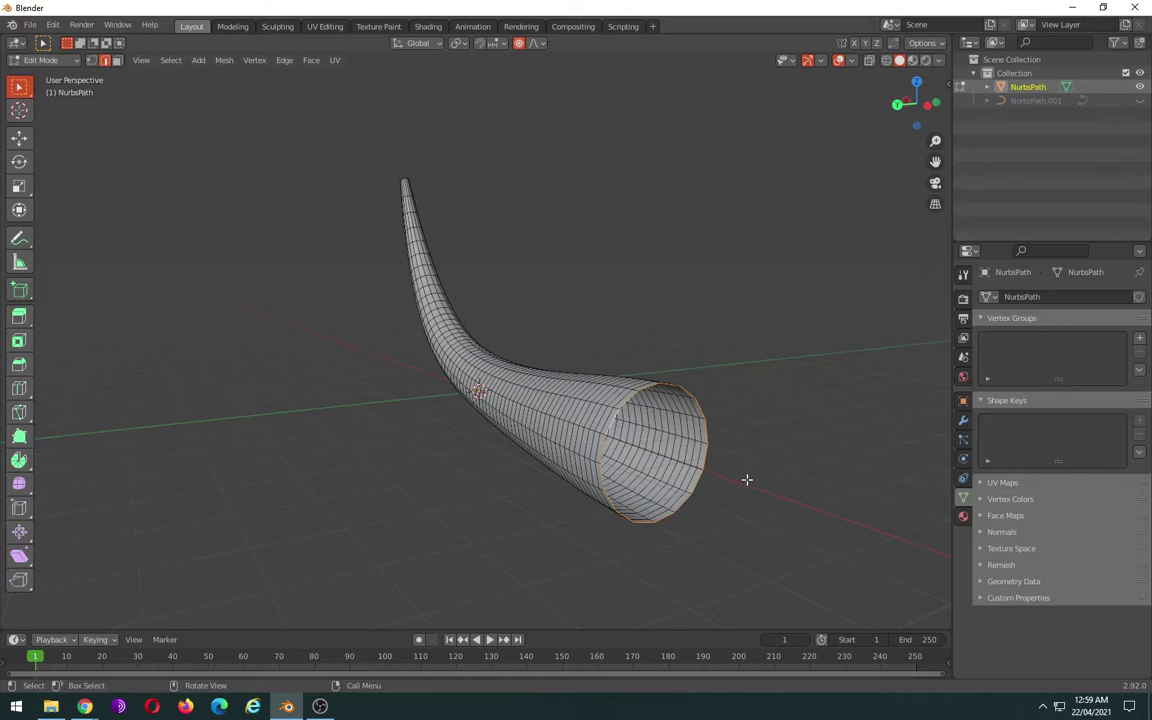
key(KP_1)
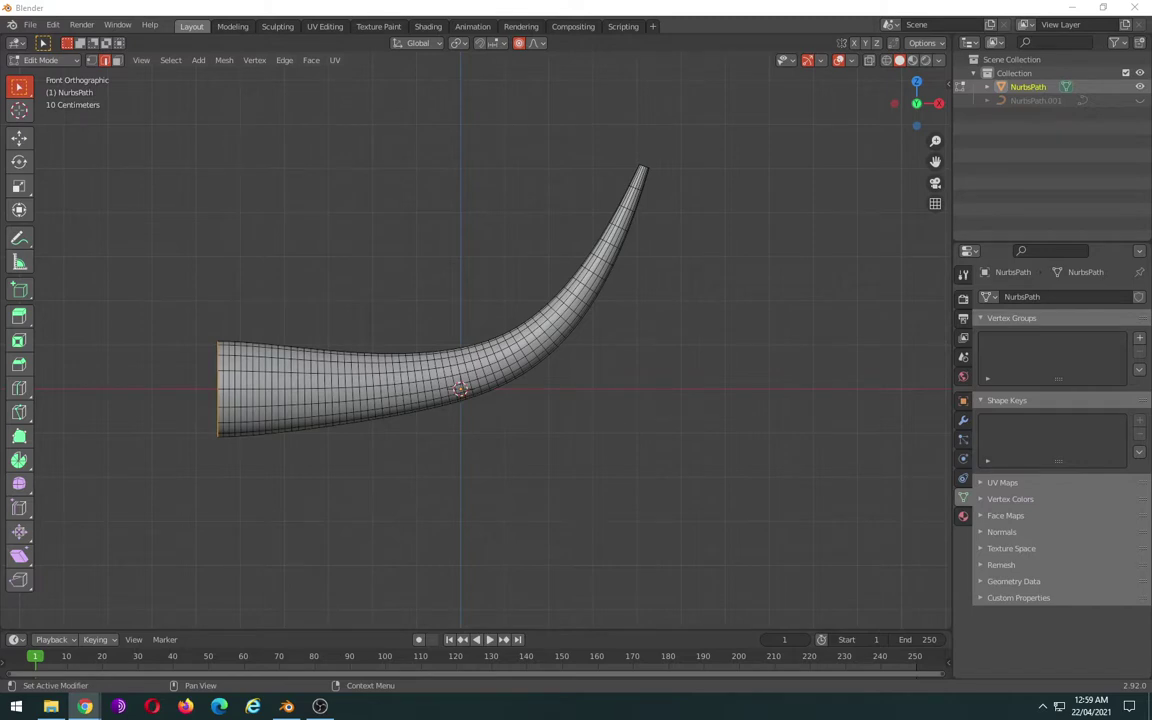
- Select the rim edge loop plus the neighbouring edge rings near the horn's opening
middle_drag(380, 460, 637, 470)
scroll(732, 469, up, 1)
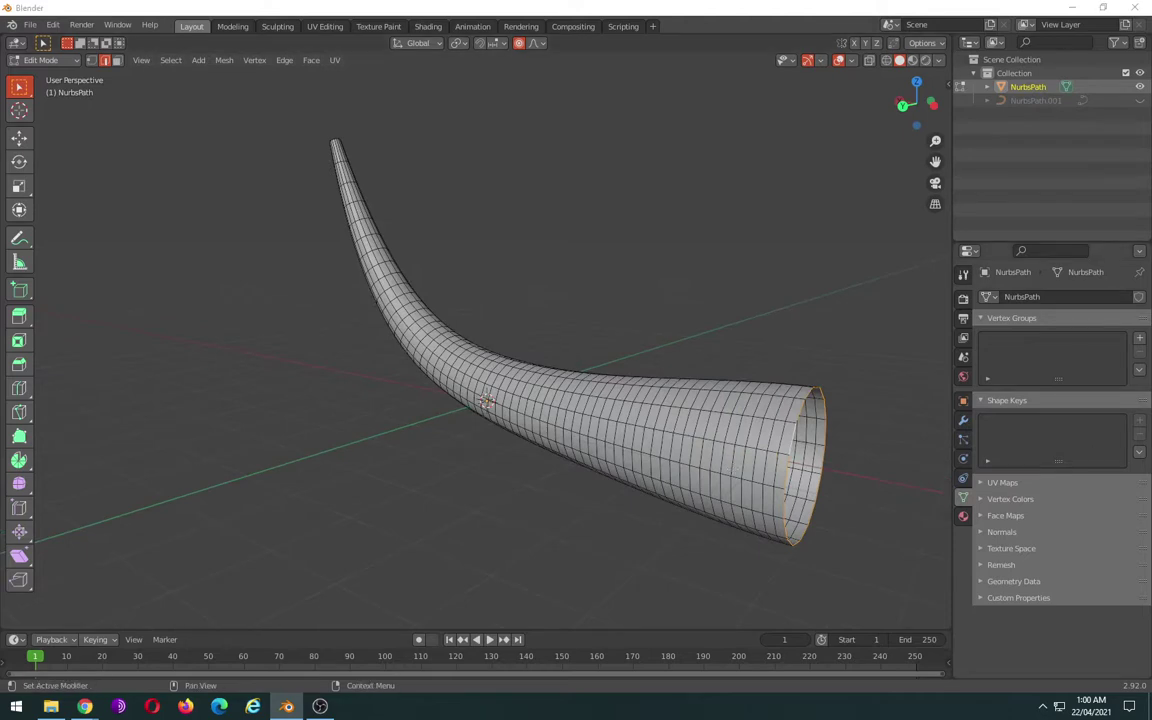
alt+click(756, 416)
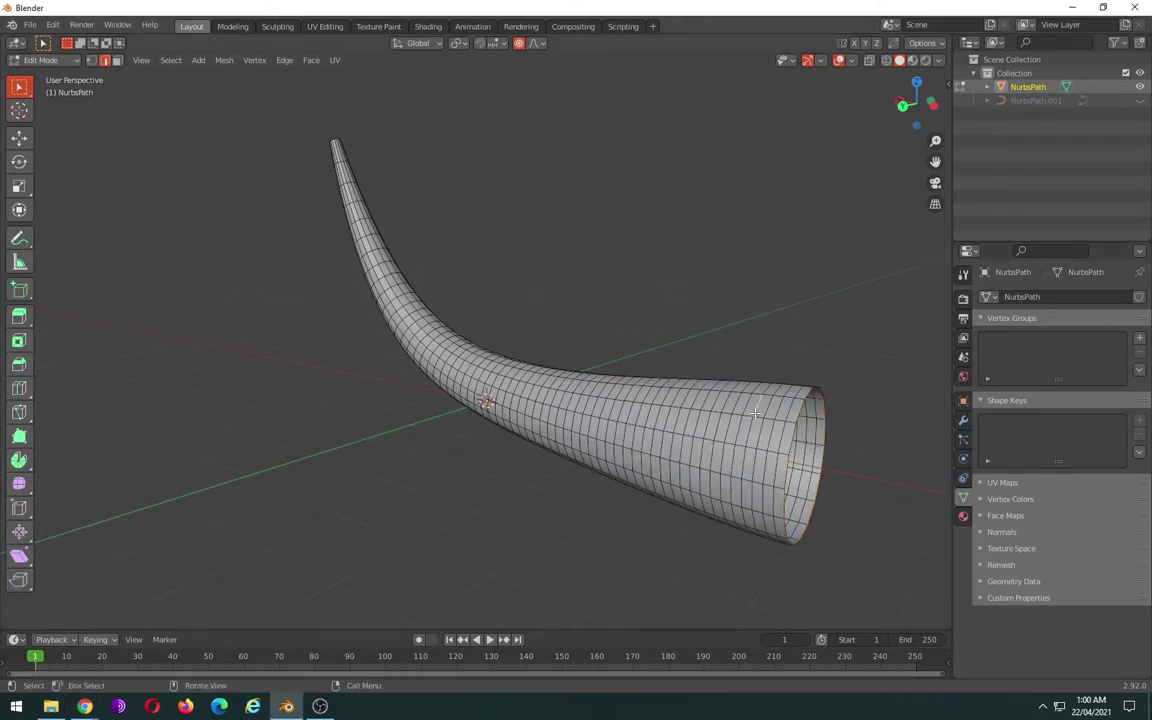
alt+click(758, 420)
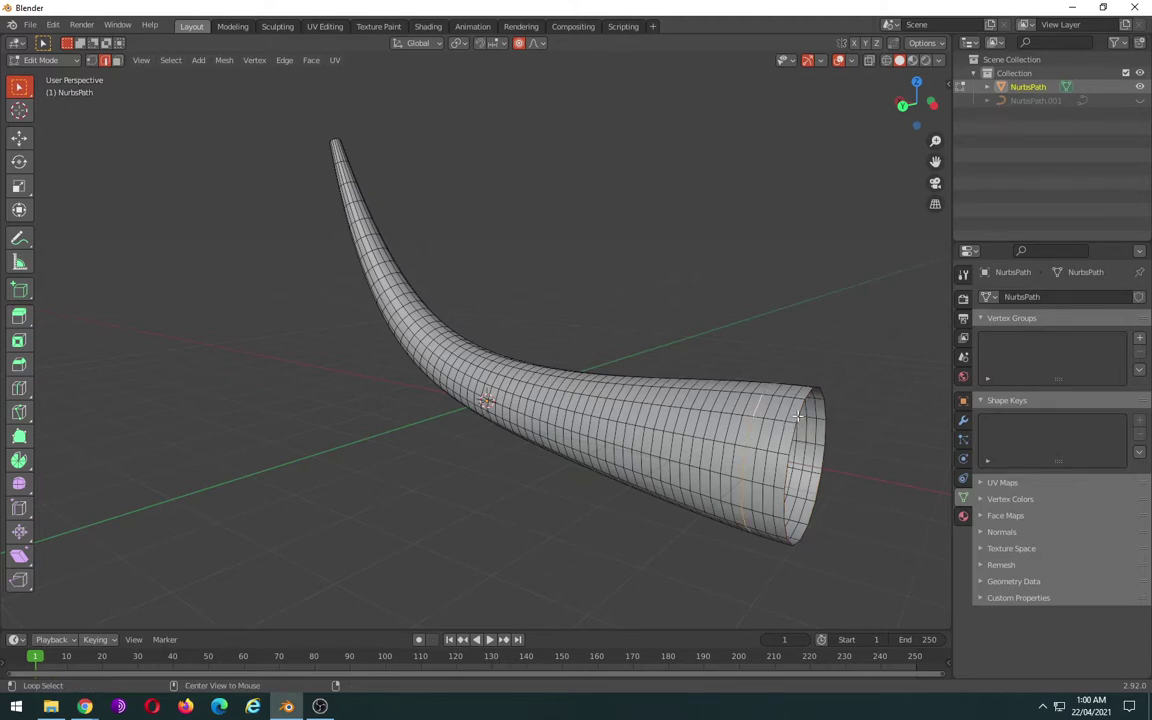
alt+click(798, 416)
alt+shift+click(755, 402)
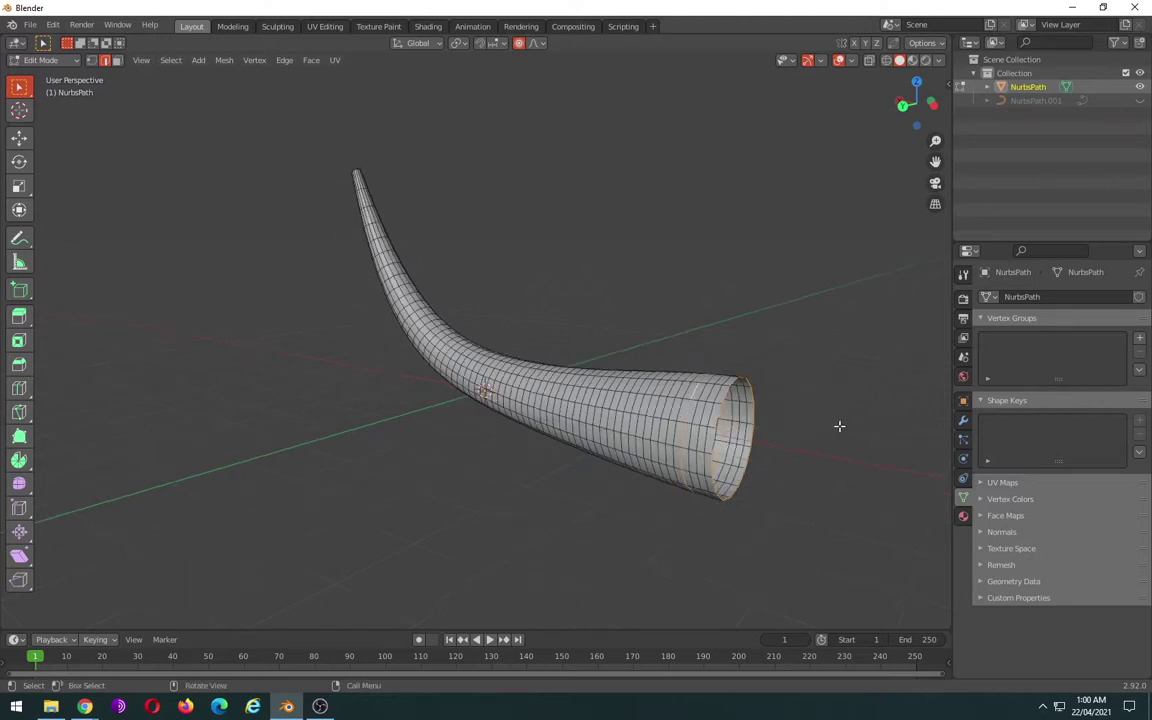
mouse_move(817, 426)
middle_down()
mouse_move(843, 434)
mouse_move(817, 427)
middle_up()
- Switch to face select and try face loop selections, undoing them
key(3)
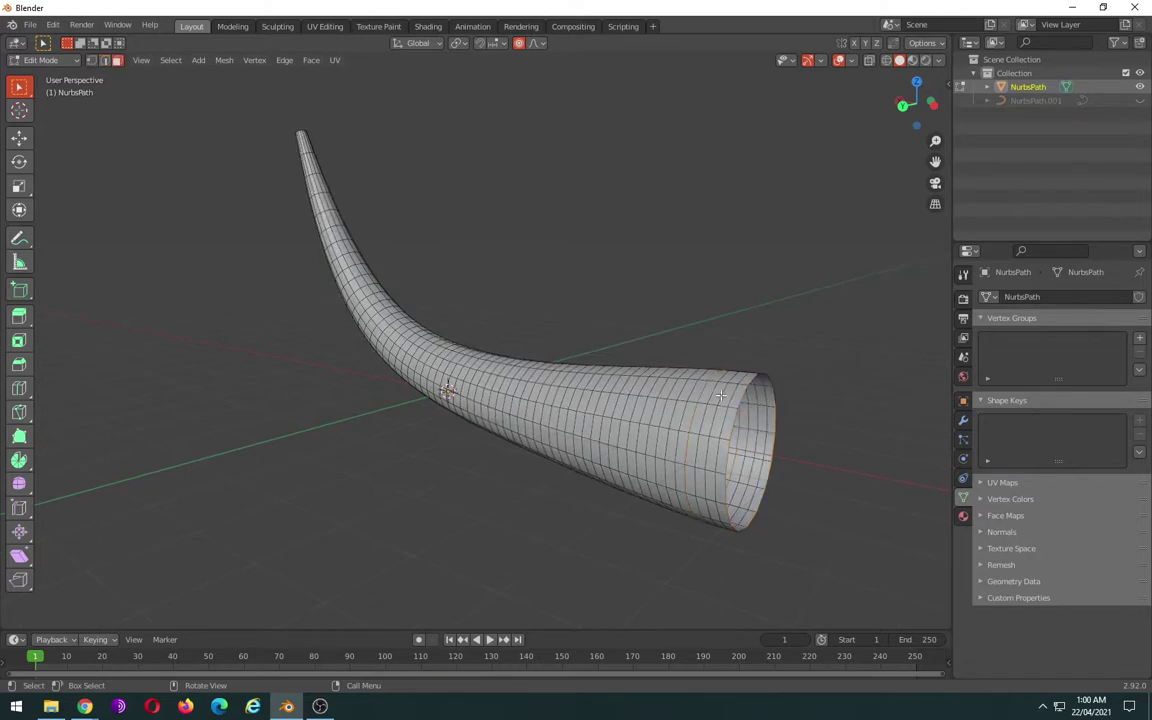
click(705, 395)
alt+click(701, 412)
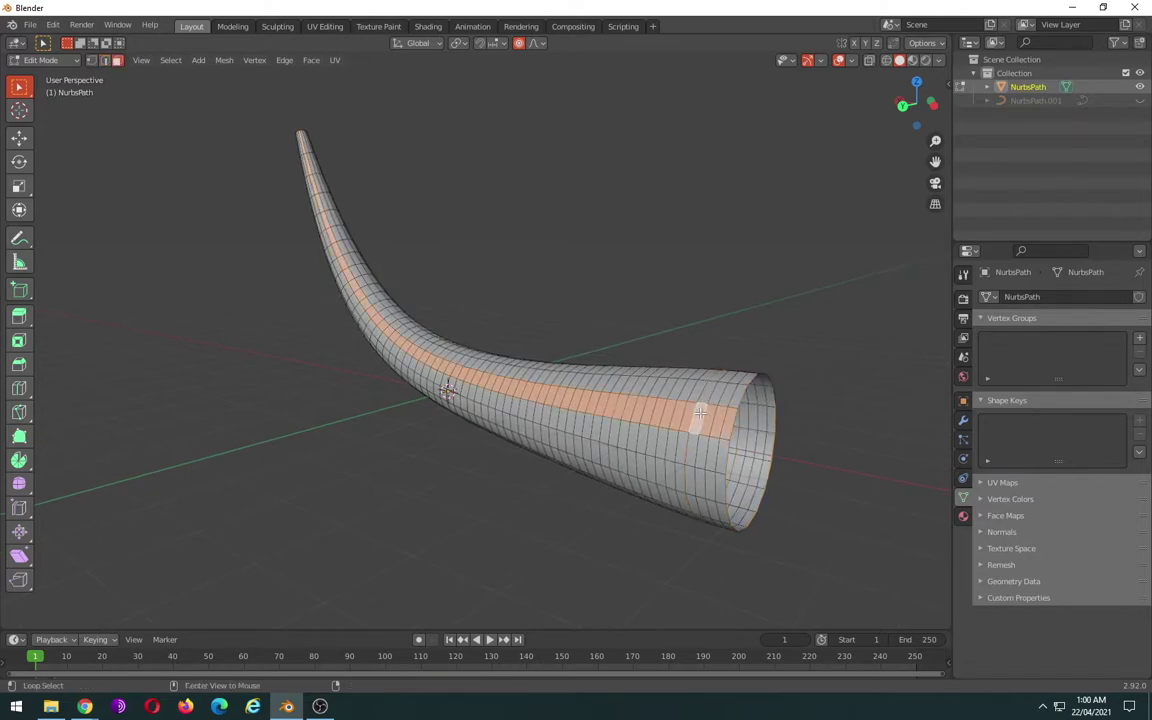
key(ctrl+z)
ctrl+alt+click(719, 377)
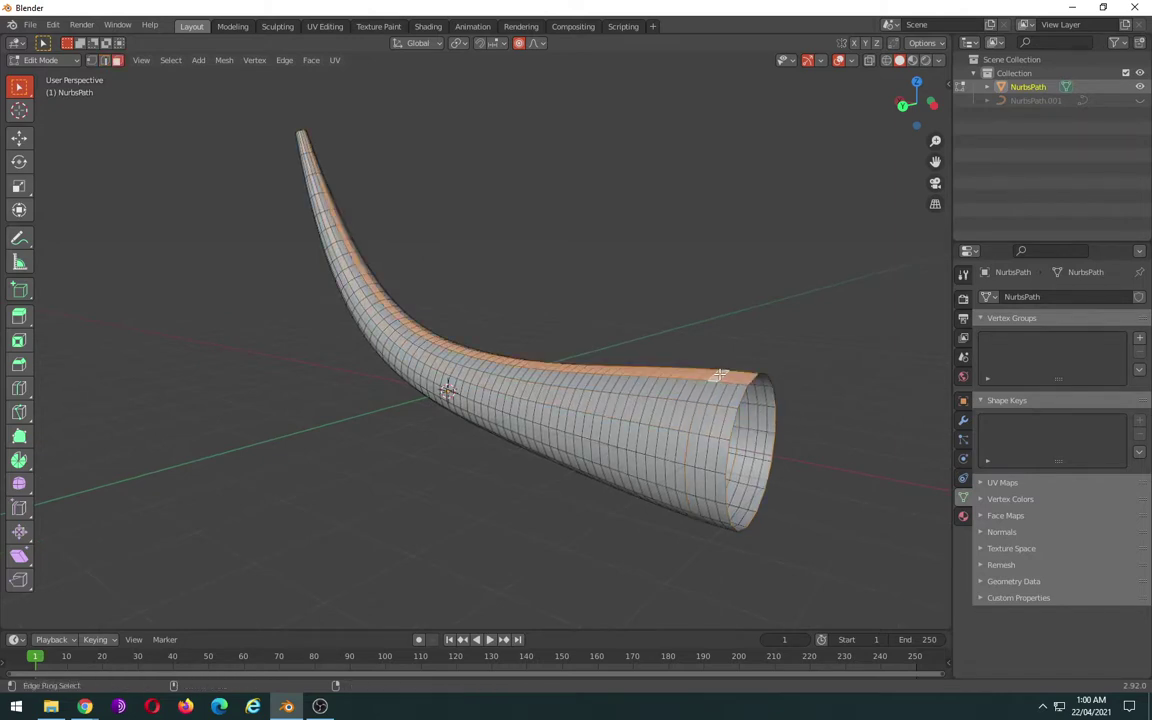
key(ctrl+z)
- Build short face paths near the opening, undoing unwanted lengthwise loop selections
alt+click(696, 416)
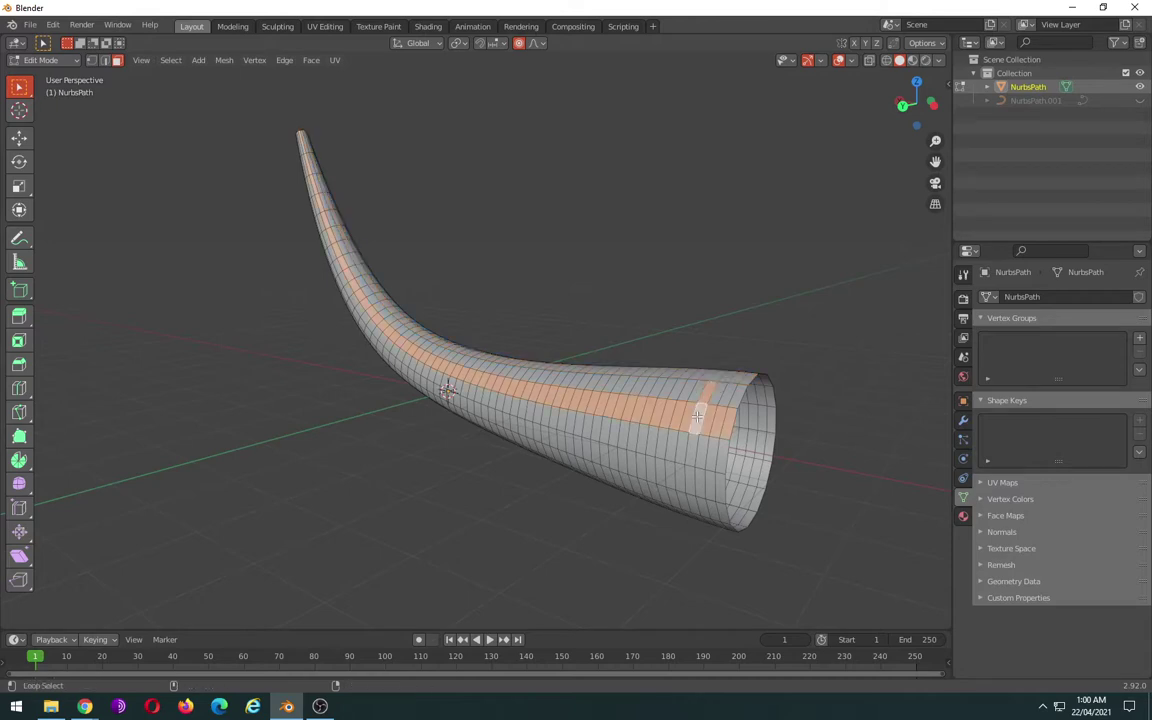
click(697, 418)
alt+click(689, 477)
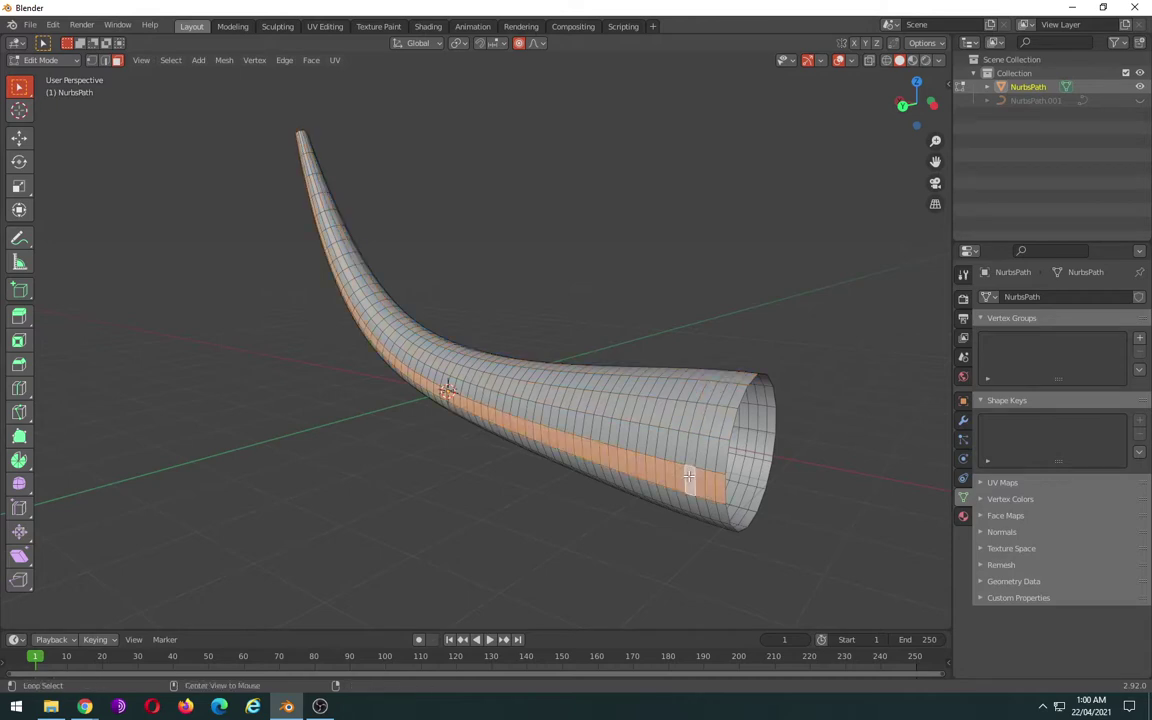
ctrl+click(692, 452)
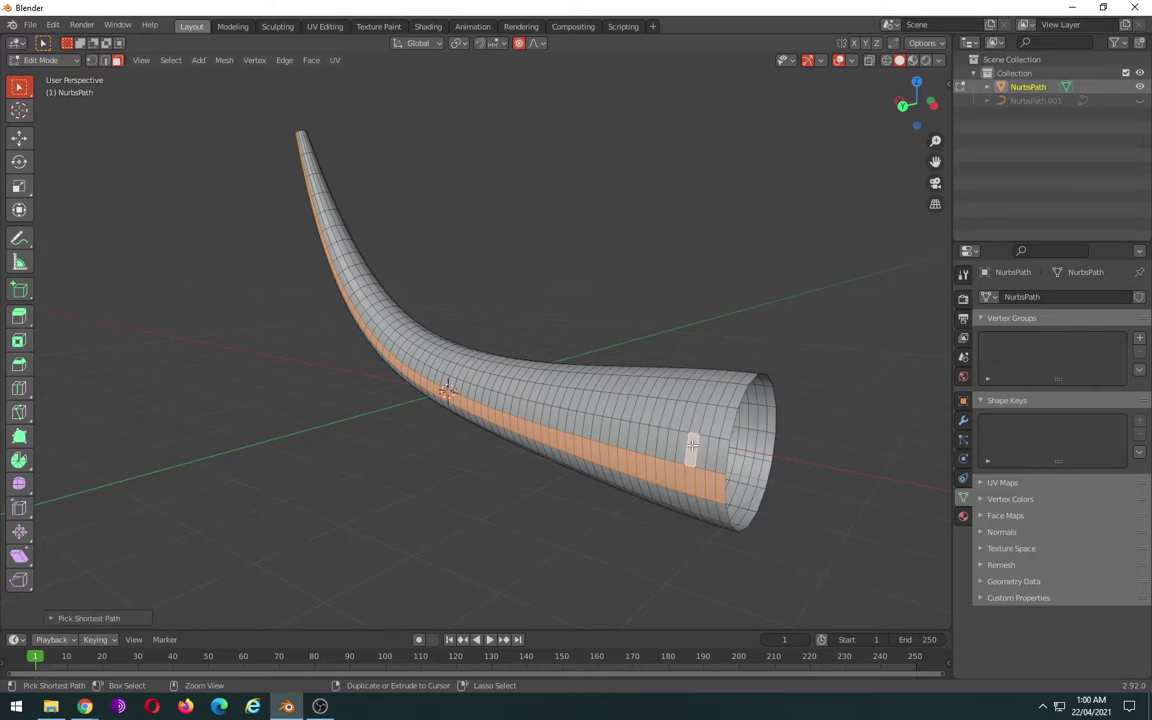
click(699, 412)
ctrl+click(693, 441)
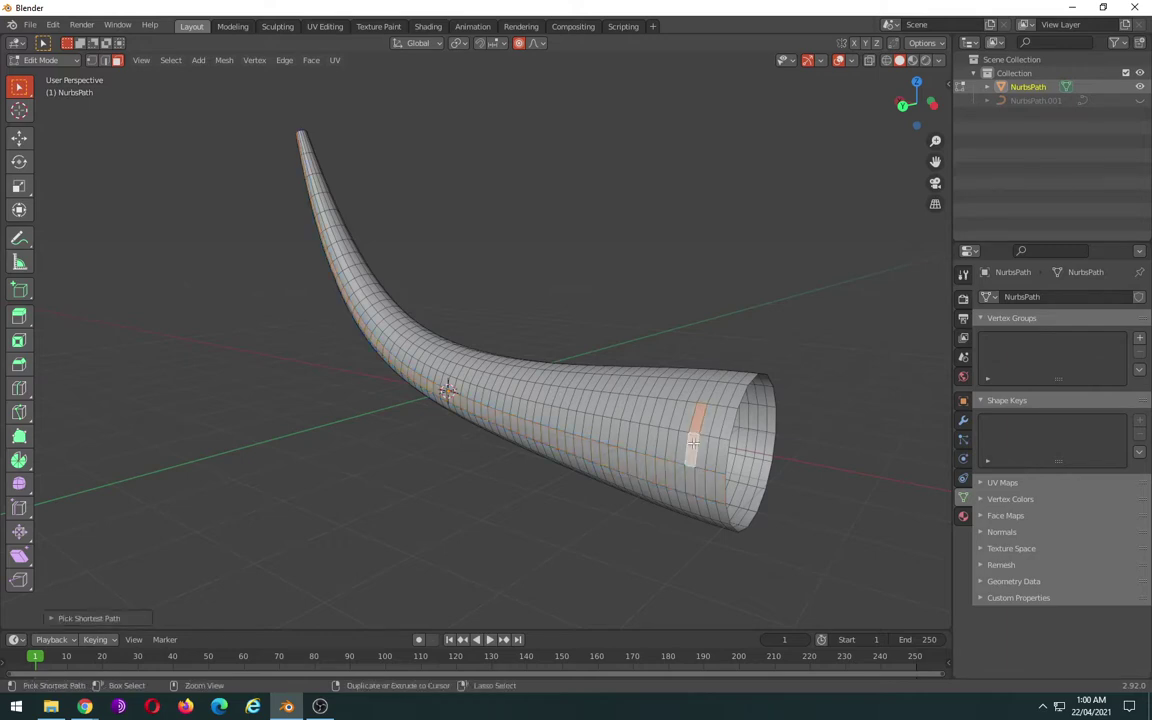
alt+click(691, 477)
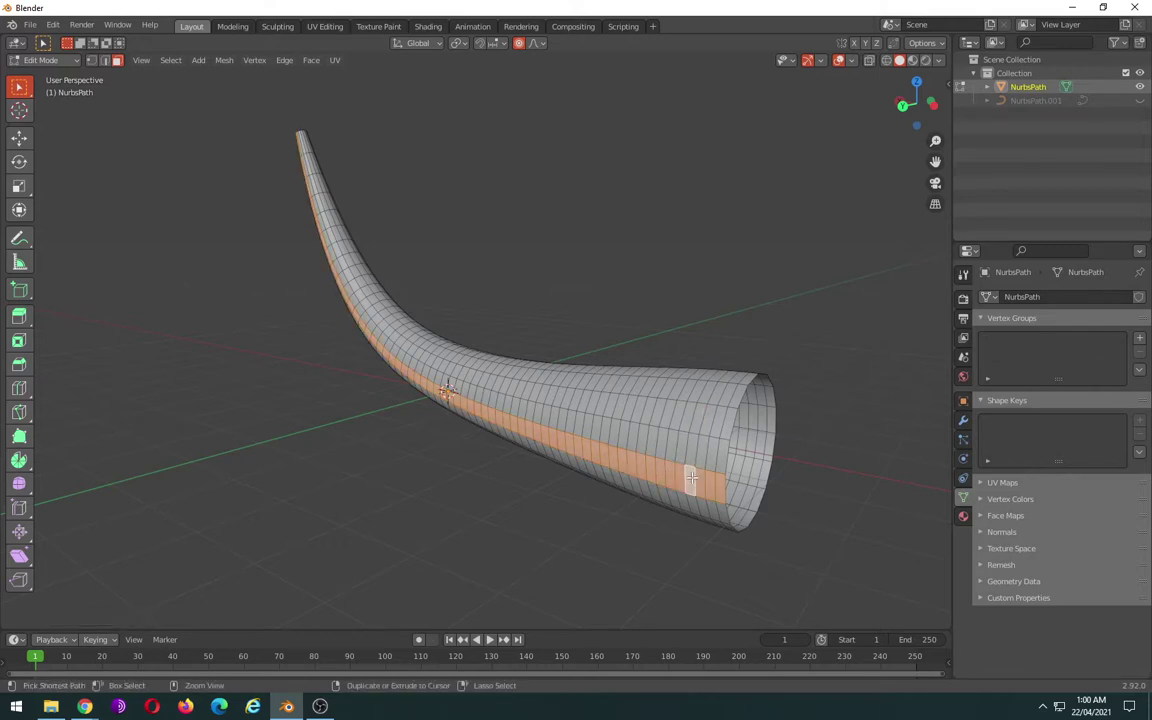
key(ctrl+z)
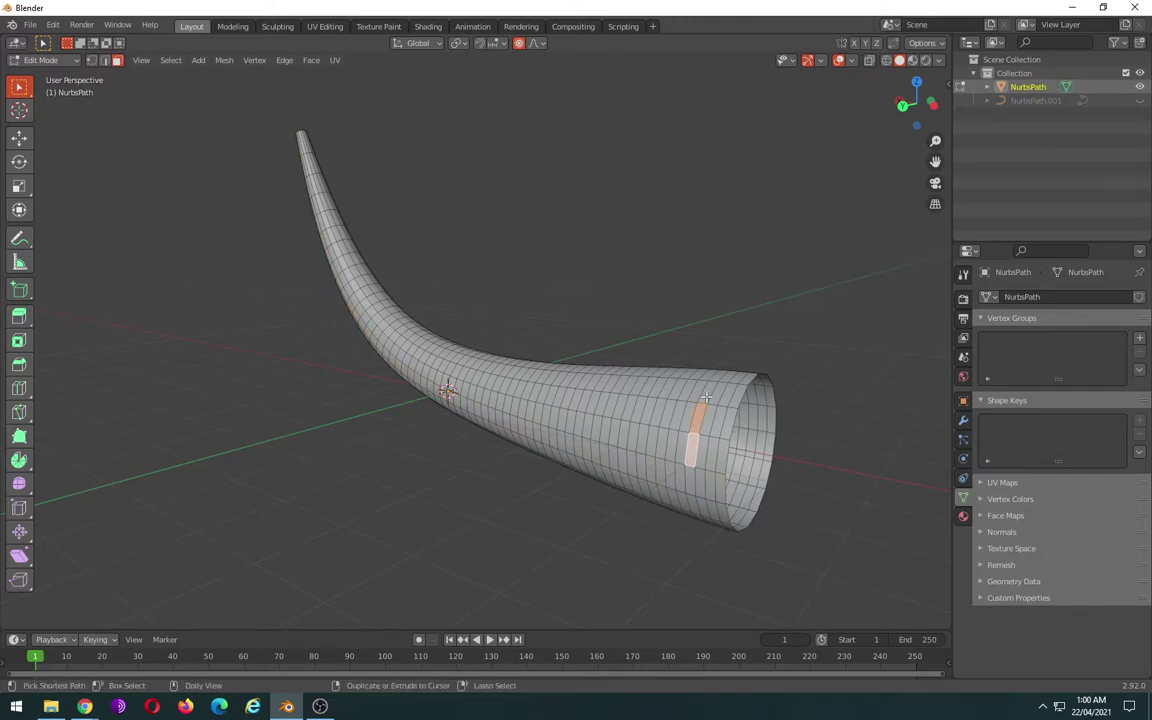
ctrl+click(706, 397)
alt+click(711, 386)
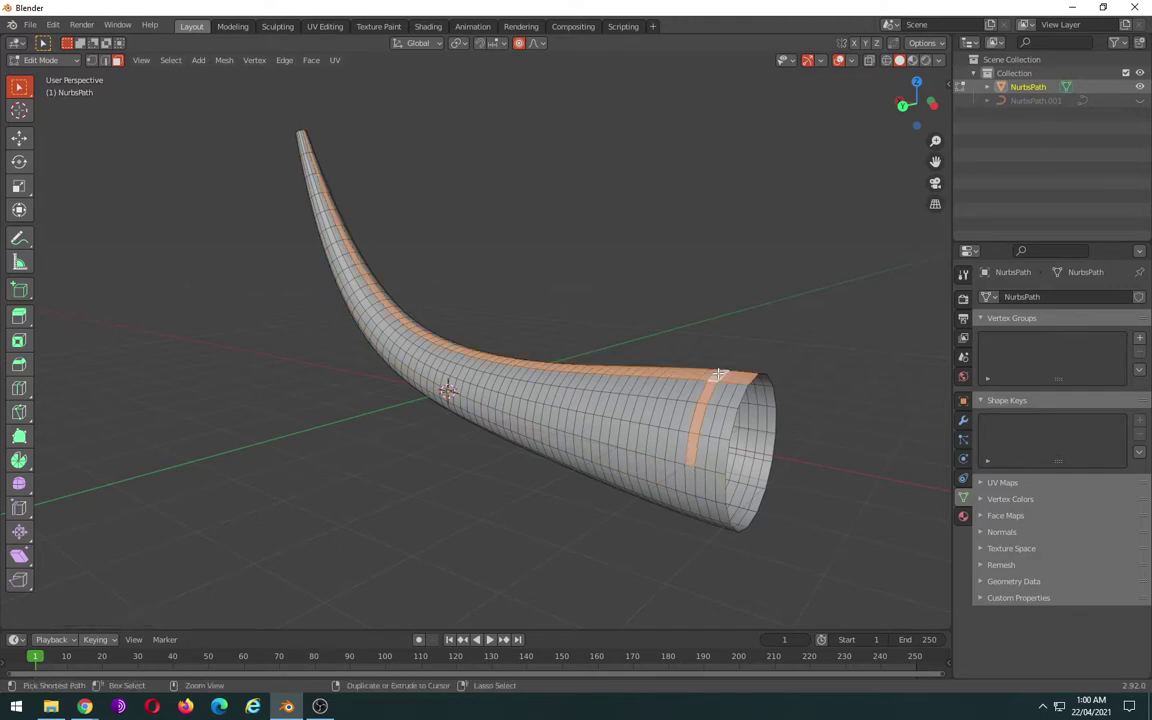
key(ctrl+z)
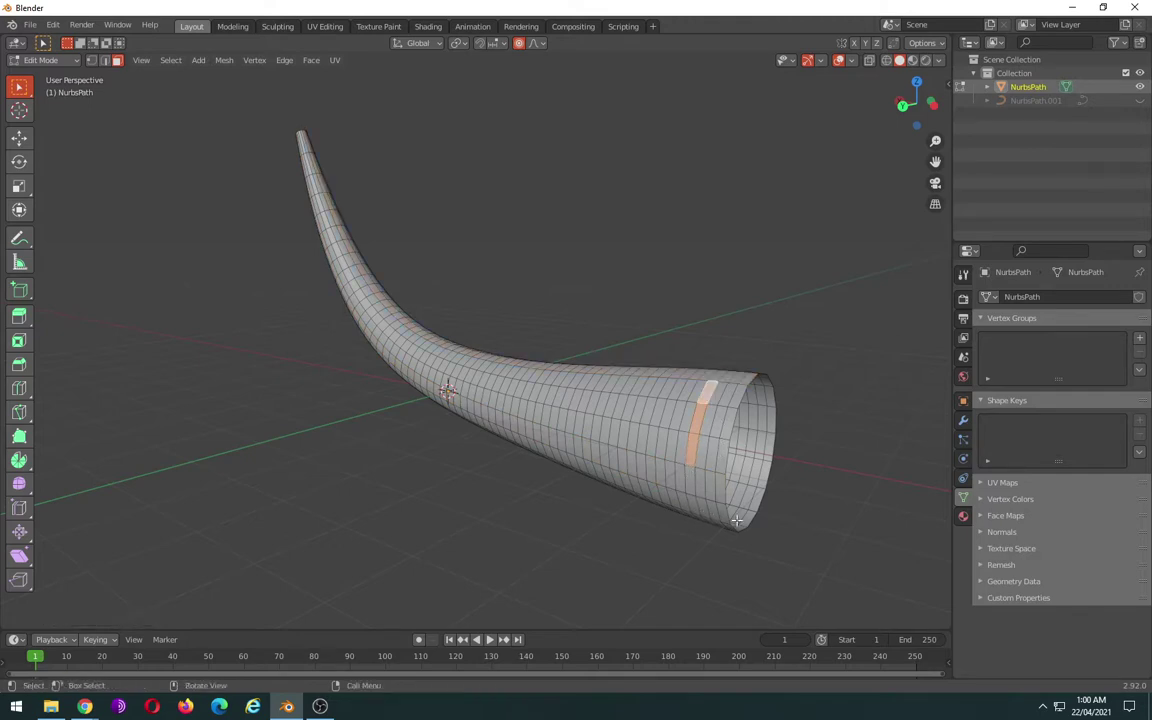
- Clear the face selection and orbit and zoom toward the horn's open end
click(807, 524)
middle_drag(807, 524, 751, 524)
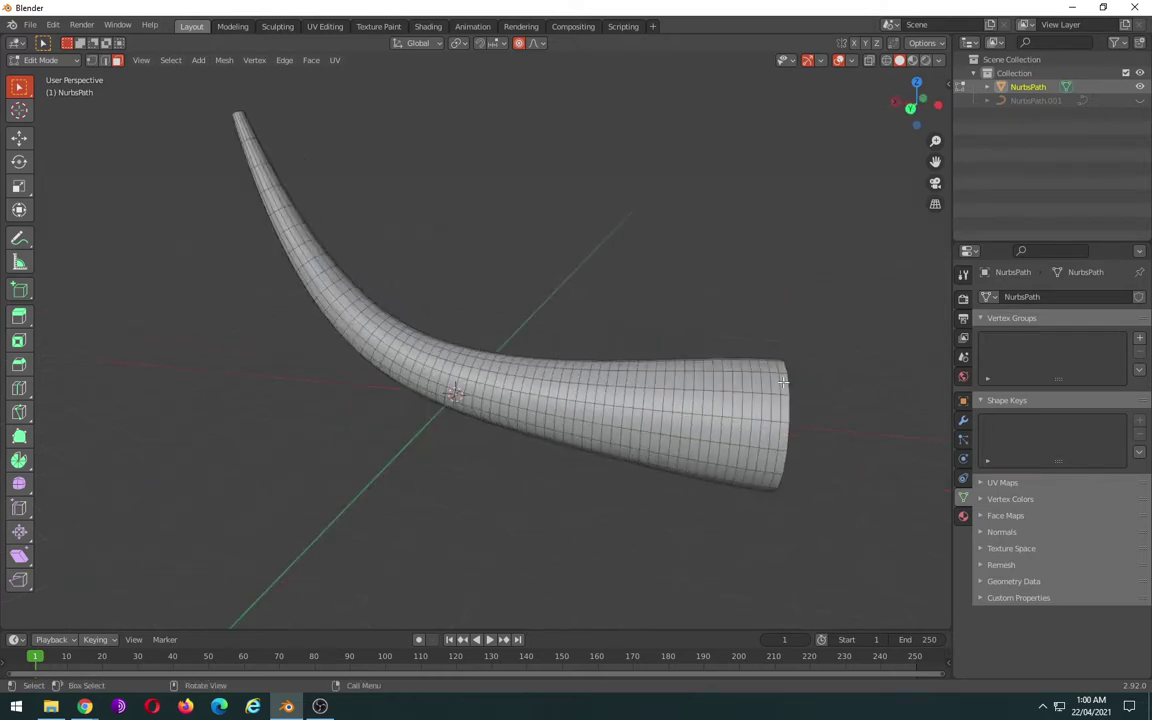
alt+click(782, 437)
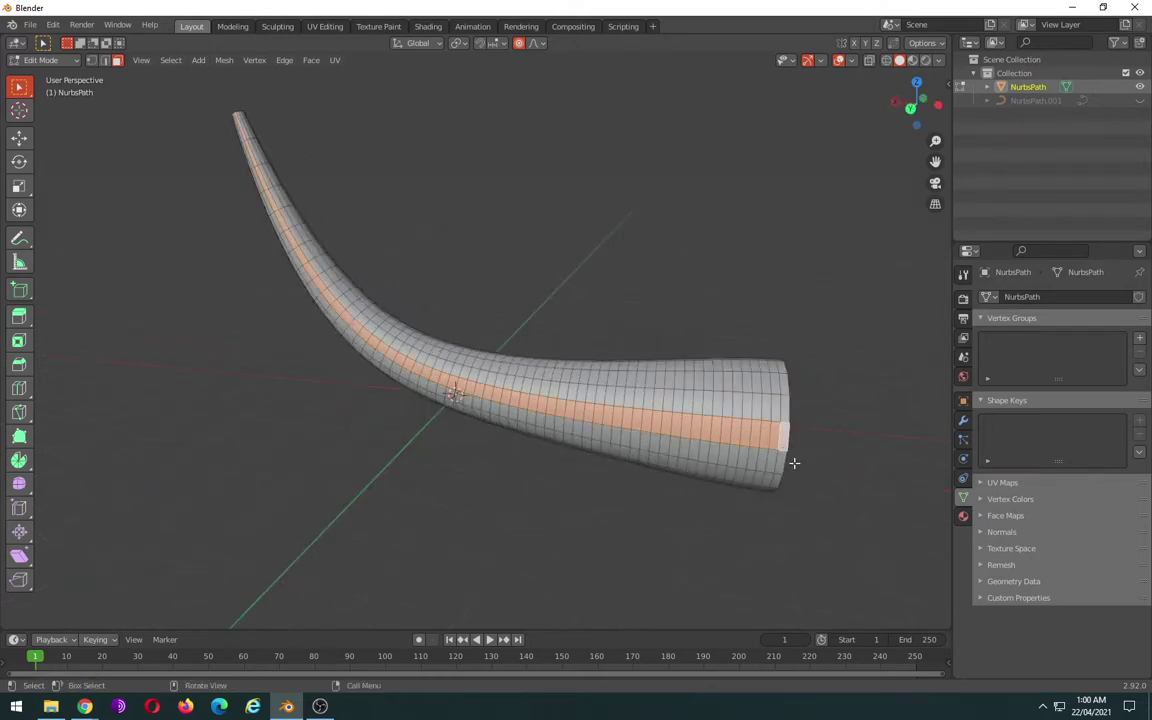
click(792, 463)
mouse_move(792, 463)
middle_down()
mouse_move(684, 446)
mouse_move(571, 465)
mouse_move(622, 471)
middle_up()
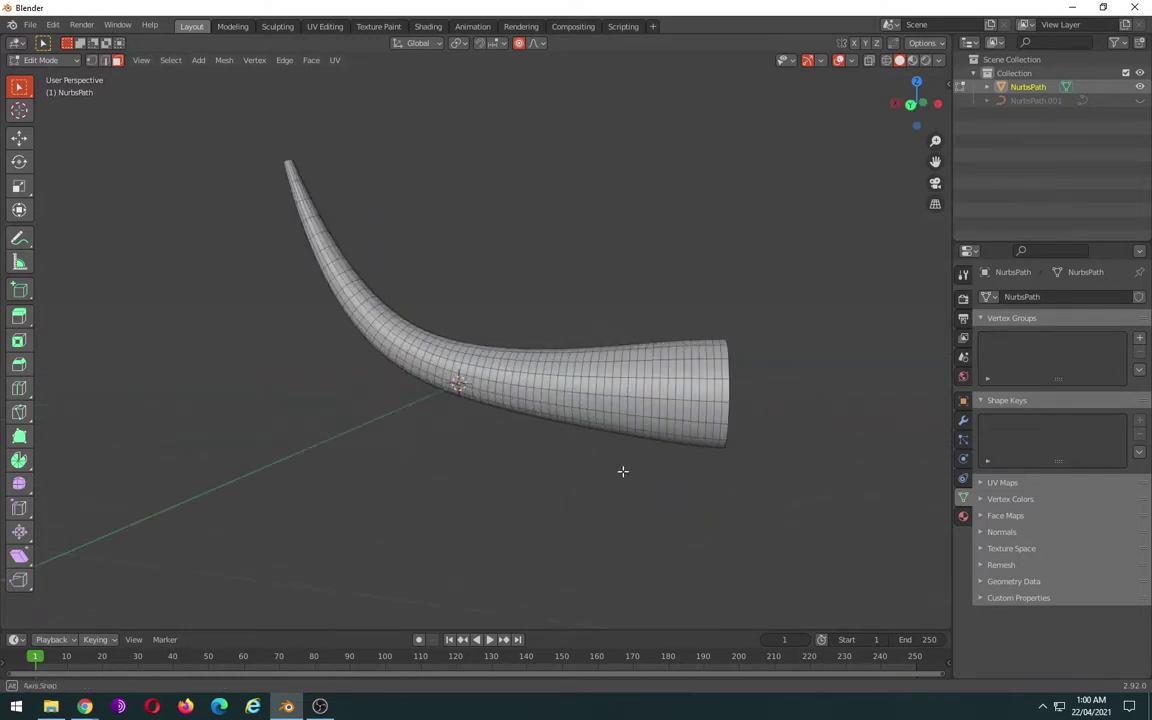
scroll(622, 471, up, 3)
scroll(622, 471, up, 2)
scroll(768, 411, up, 1)
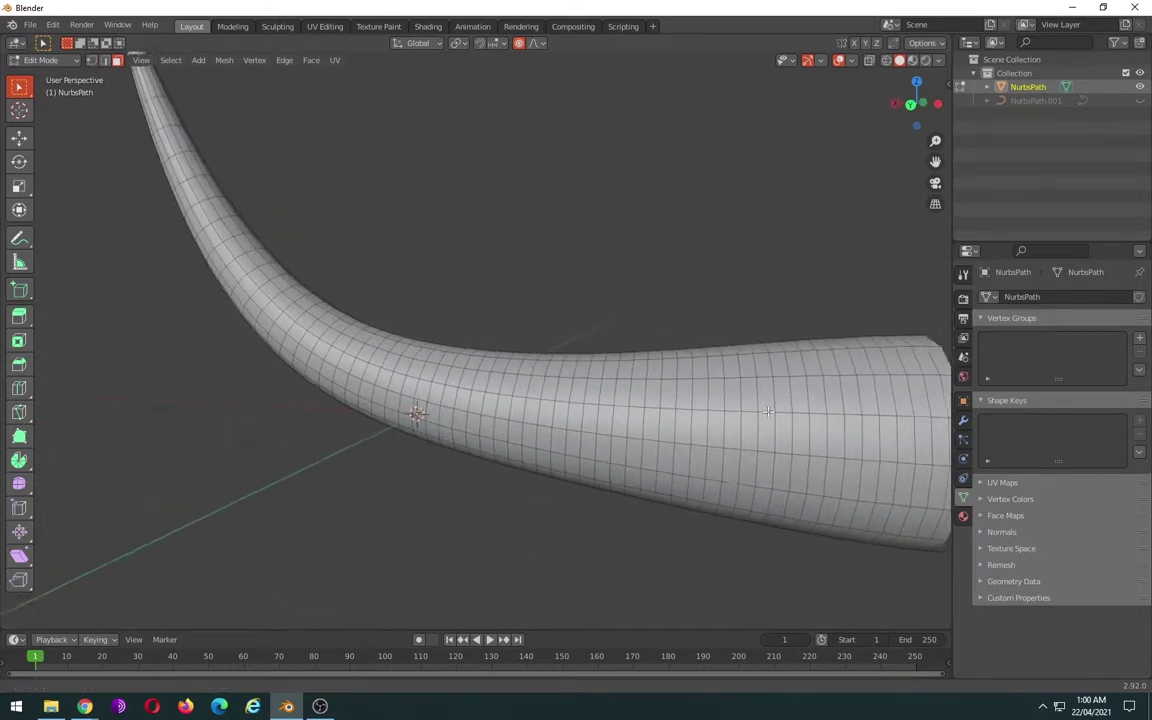
middle_drag(768, 411, 676, 428)
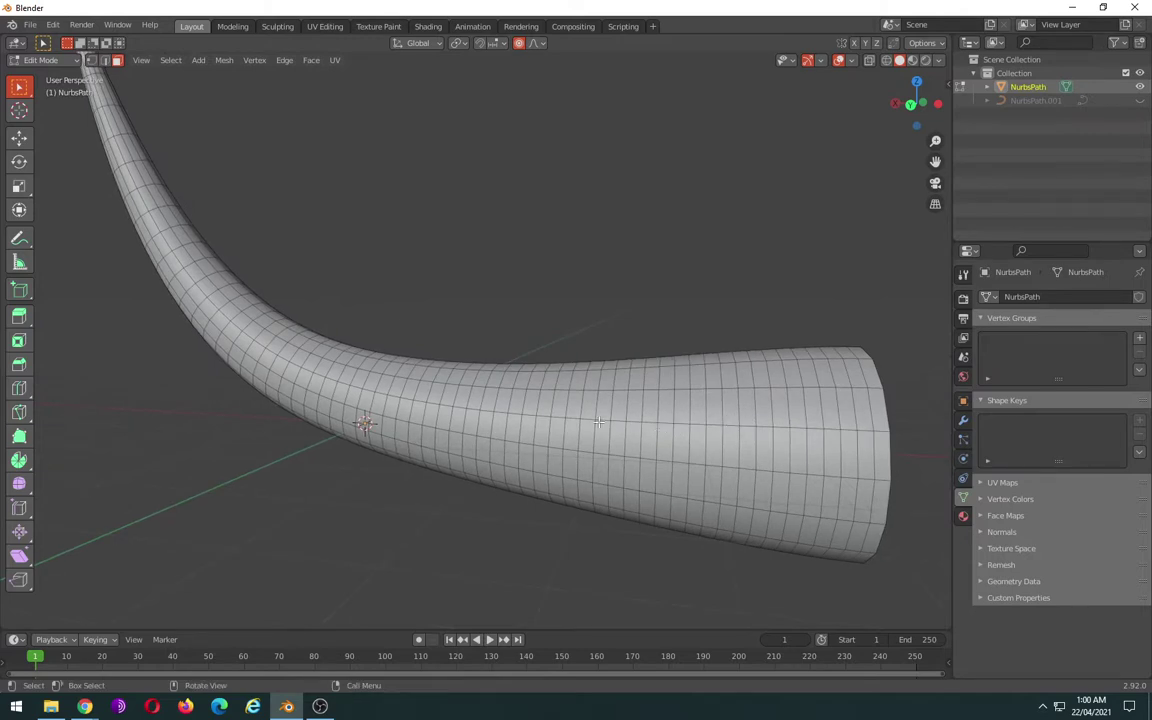
- Select single and adjacent faces on the horn's wide section, undoing an accidental loop
click(697, 448)
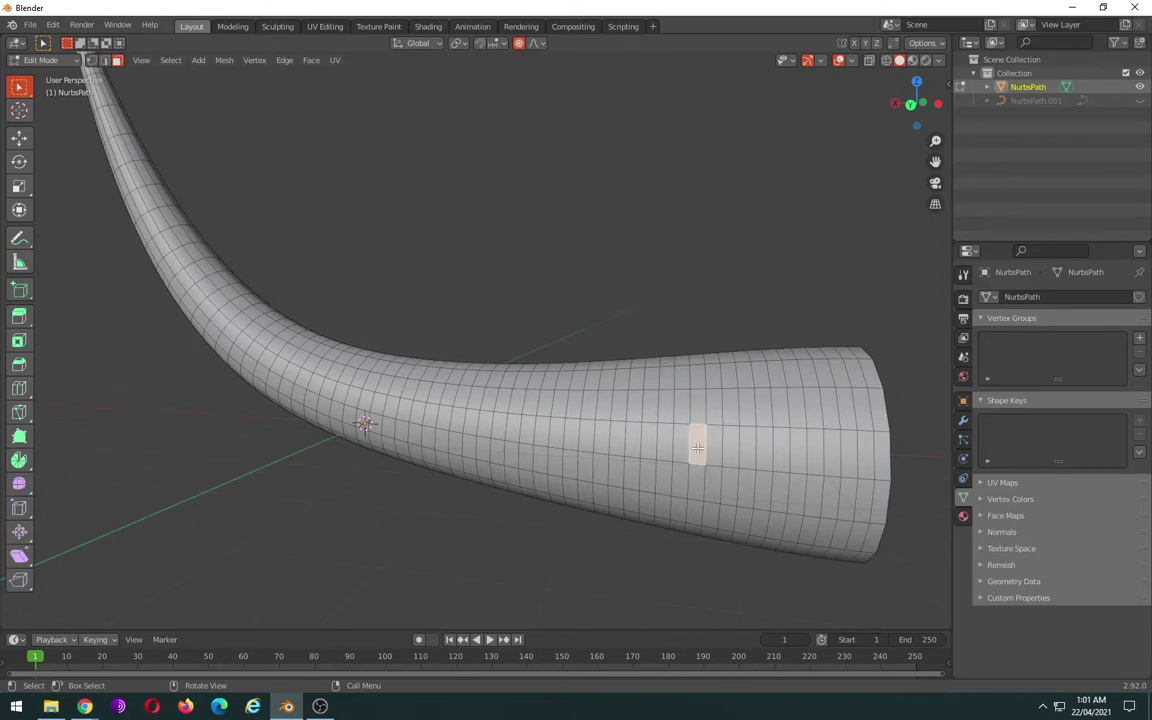
alt+click(710, 446)
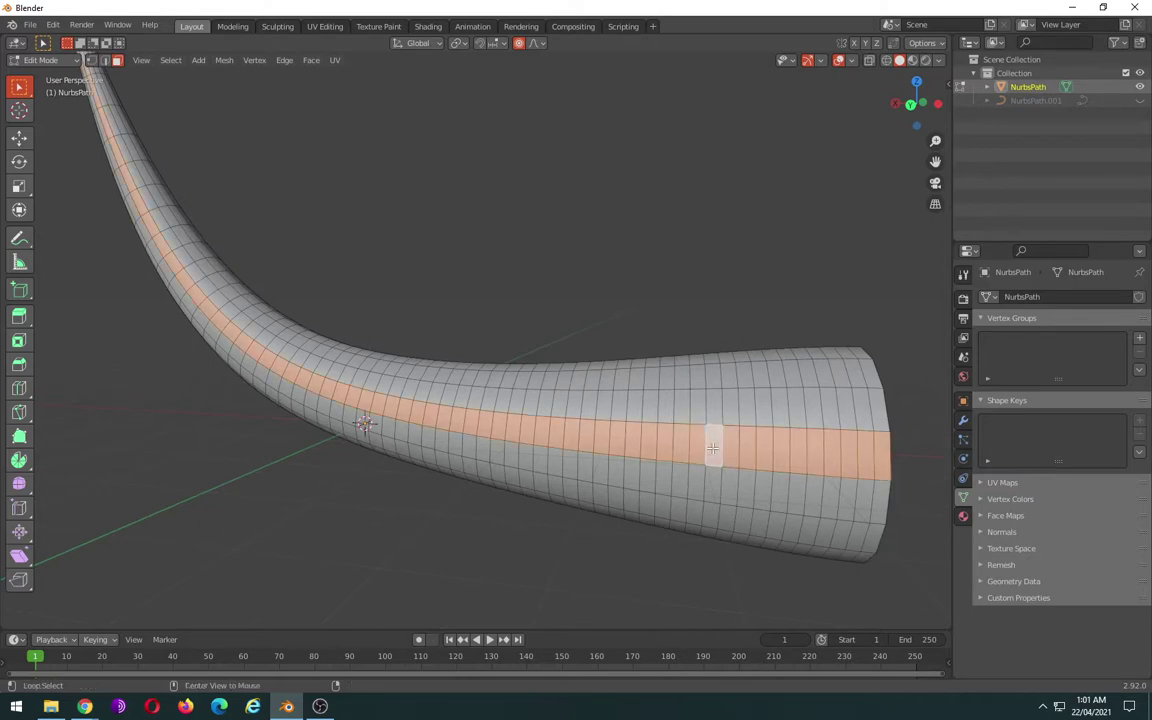
key(ctrl+z)
ctrl+click(712, 448)
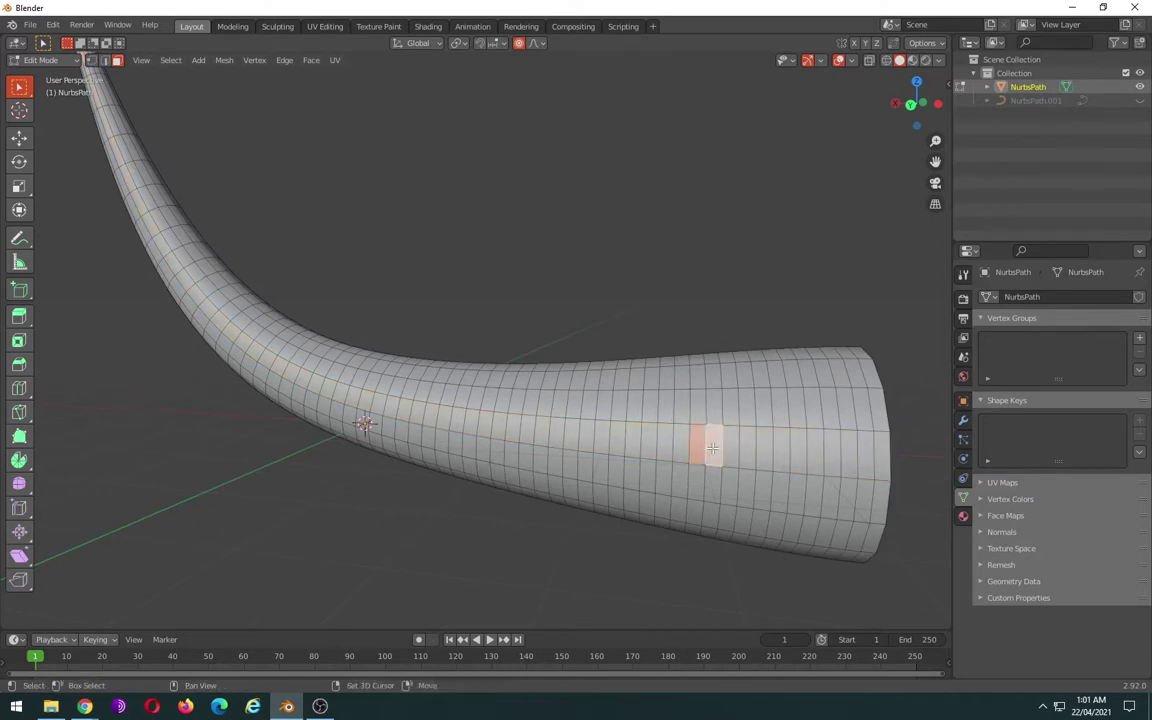
ctrl+click(728, 446)
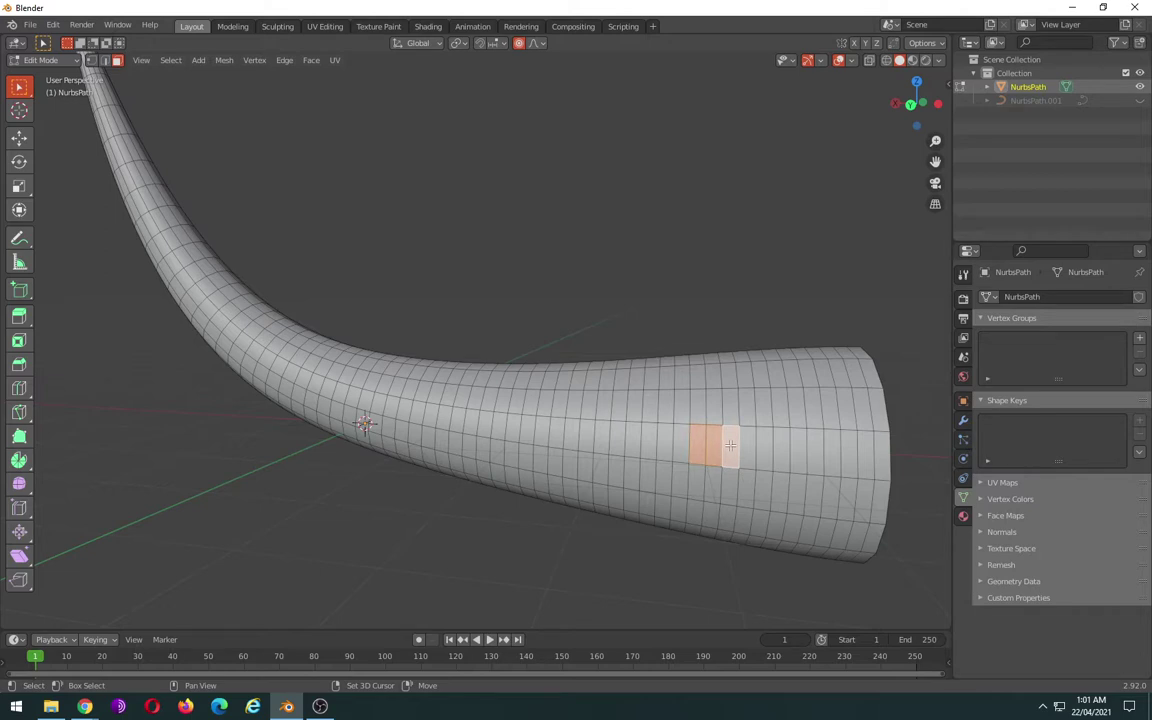
click(643, 440)
shift+click(661, 440)
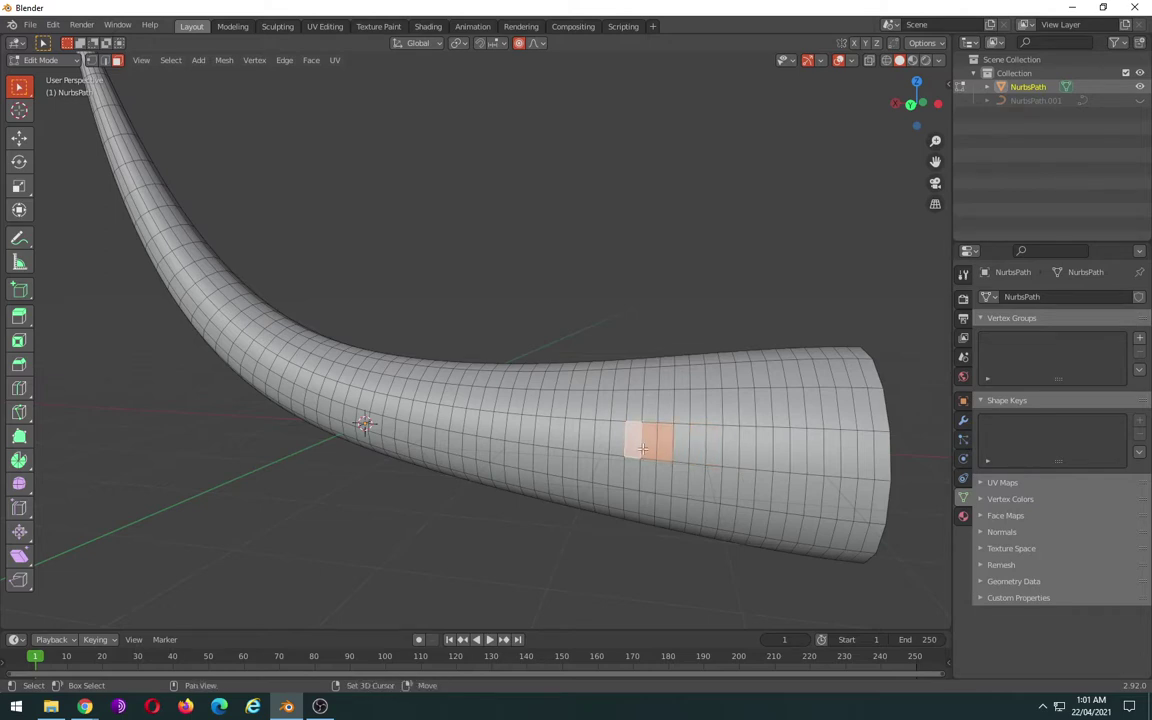
- Try a lengthwise face loop and a two-face extrusion, undoing each one
alt+shift+click(660, 416)
key(ctrl+z)
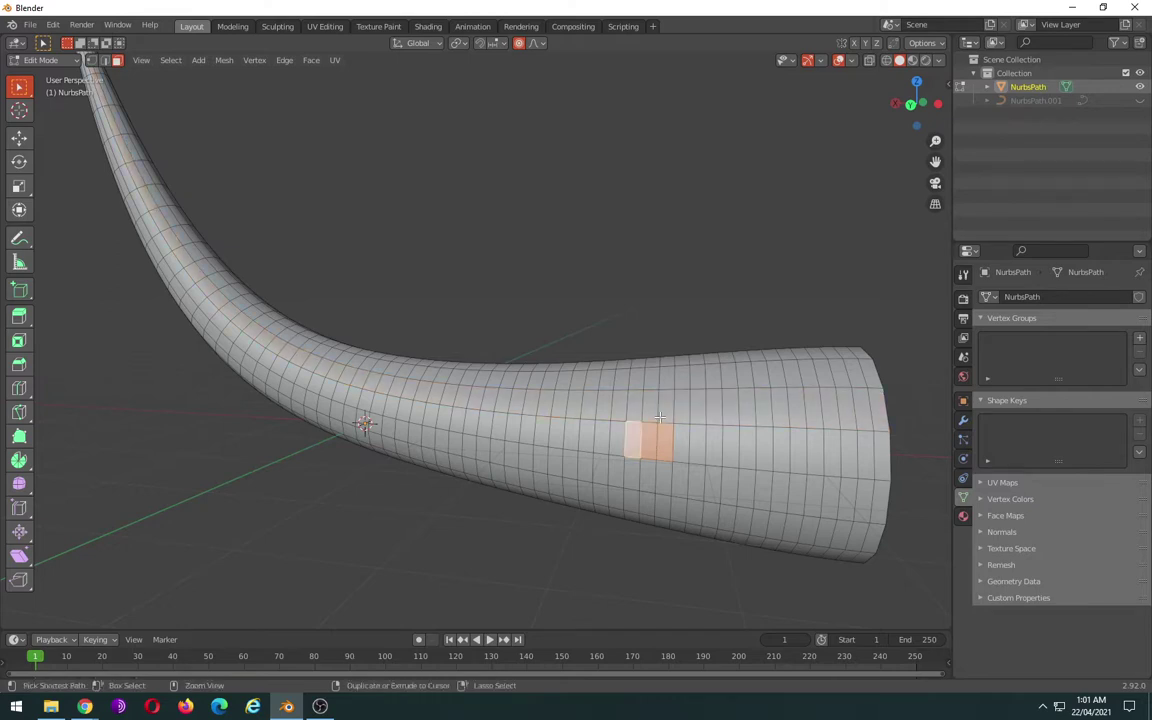
alt+click(660, 416)
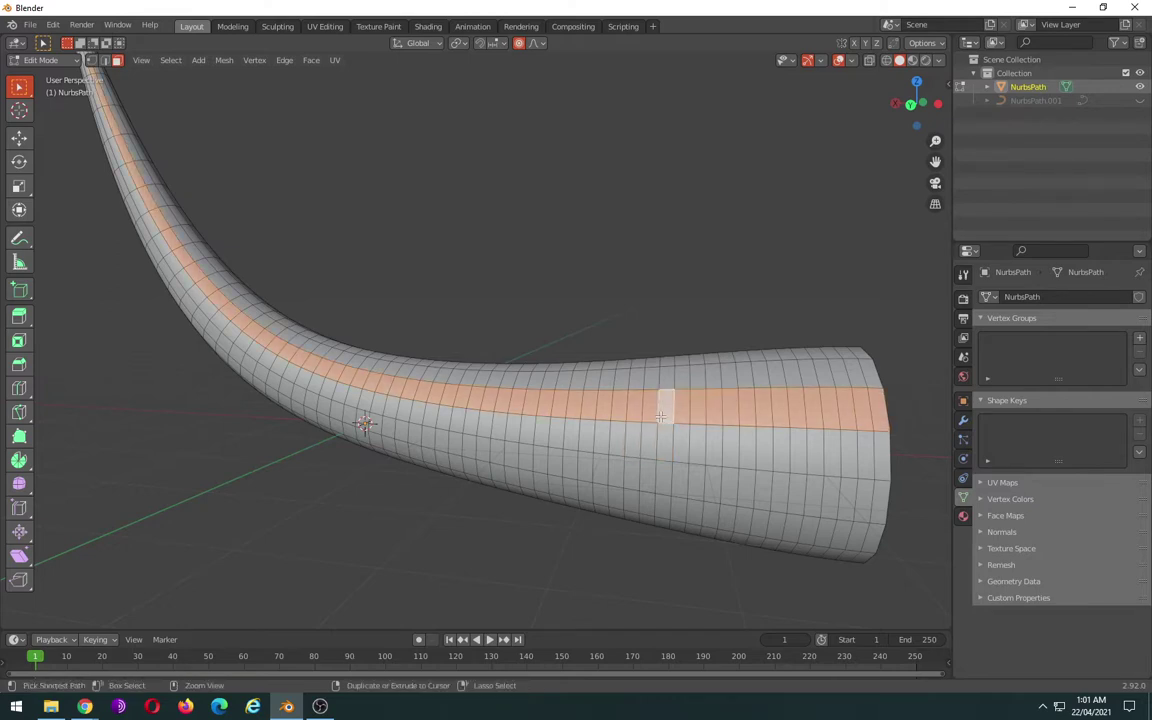
key(ctrl+z)
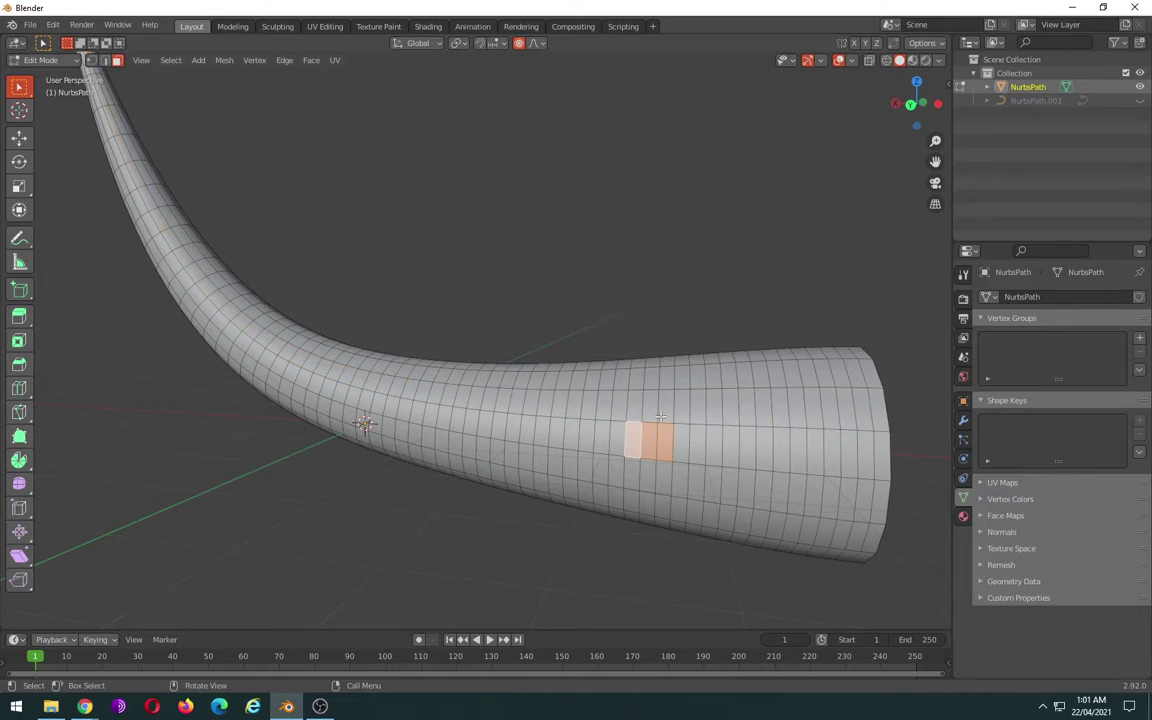
ctrl+right_click(660, 416)
key(ctrl+z)
- Select a ring of faces around the horn's wide section from a new angle
mouse_move(597, 401)
middle_down()
mouse_move(671, 361)
mouse_move(712, 469)
mouse_move(702, 517)
mouse_move(643, 406)
middle_up()
alt+click(616, 291)
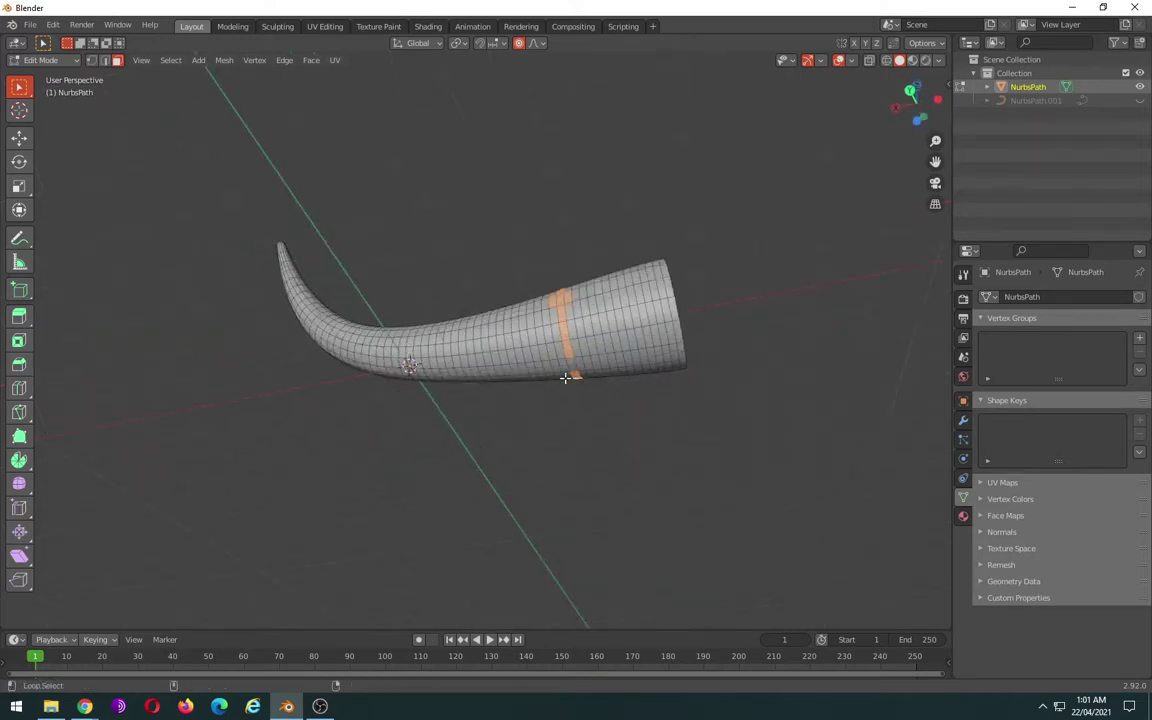
scroll(571, 391, up, 3)
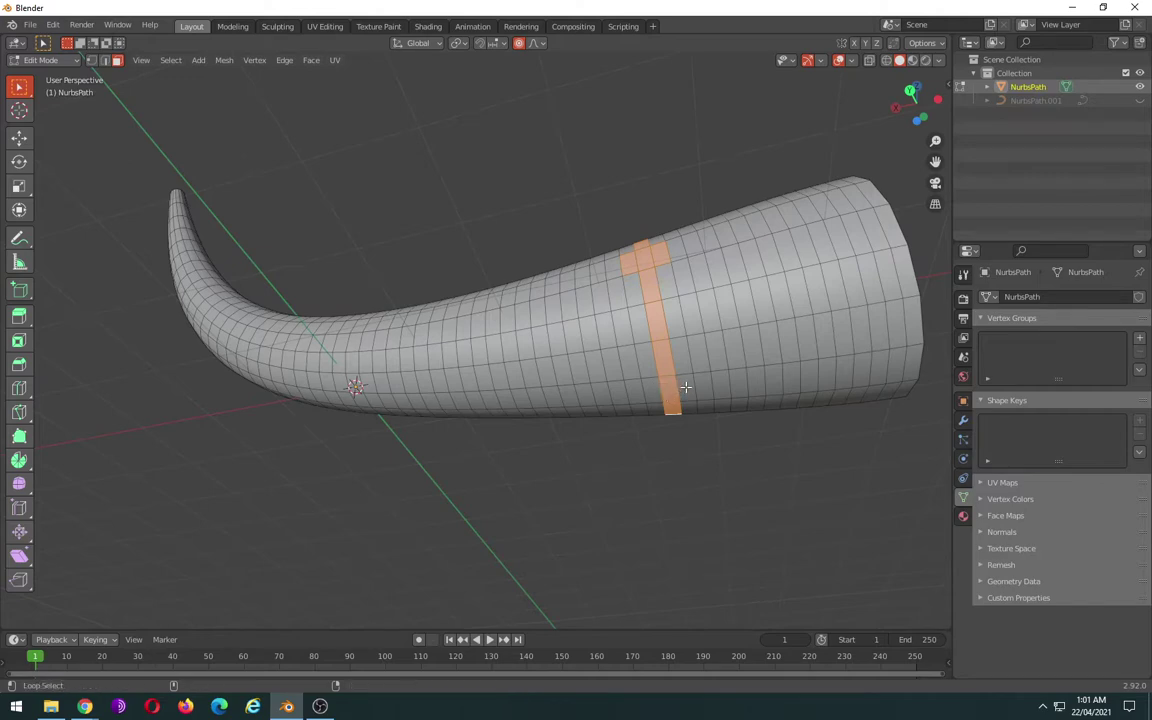
scroll(689, 406, up, 3)
middle_drag(783, 453, 764, 442)
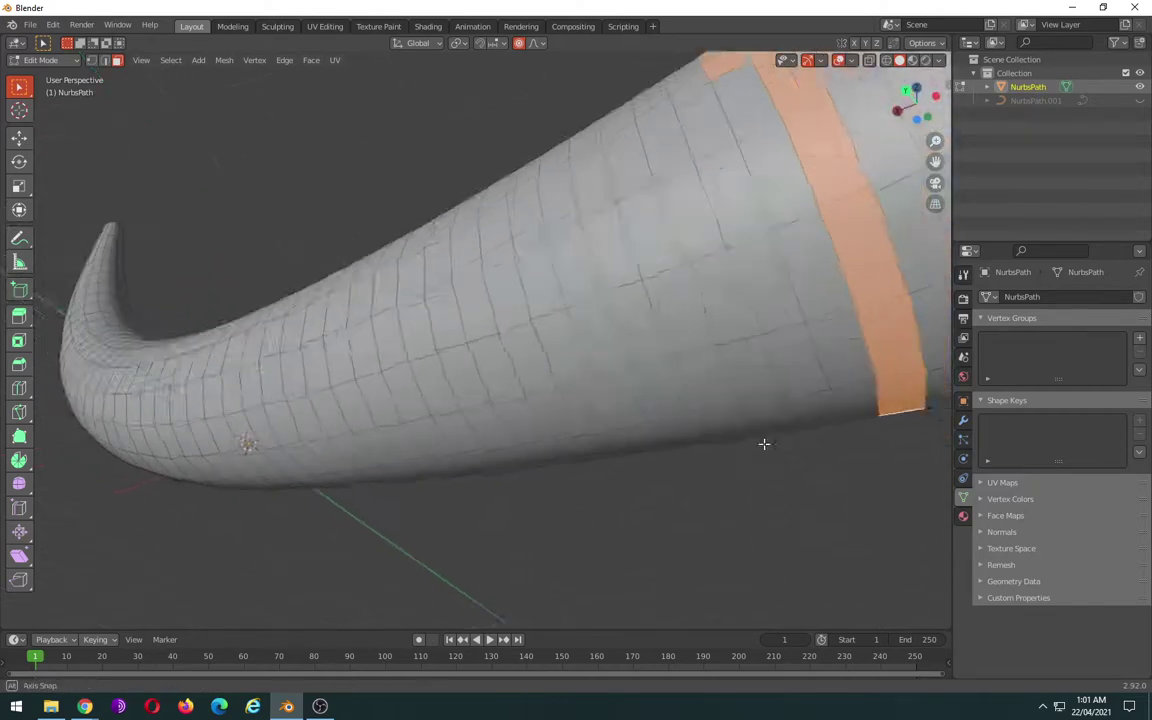
scroll(789, 419, up, 3)
alt+shift+click(592, 385)
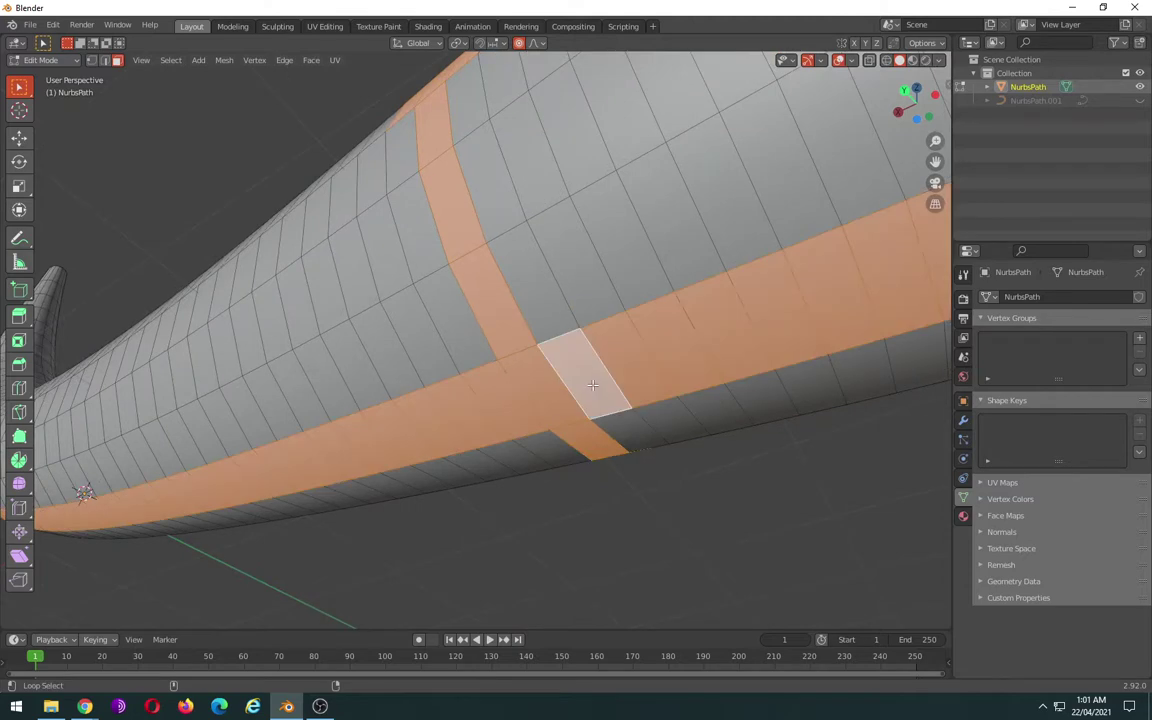
alt+shift+click(592, 384)
alt+shift+click(591, 383)
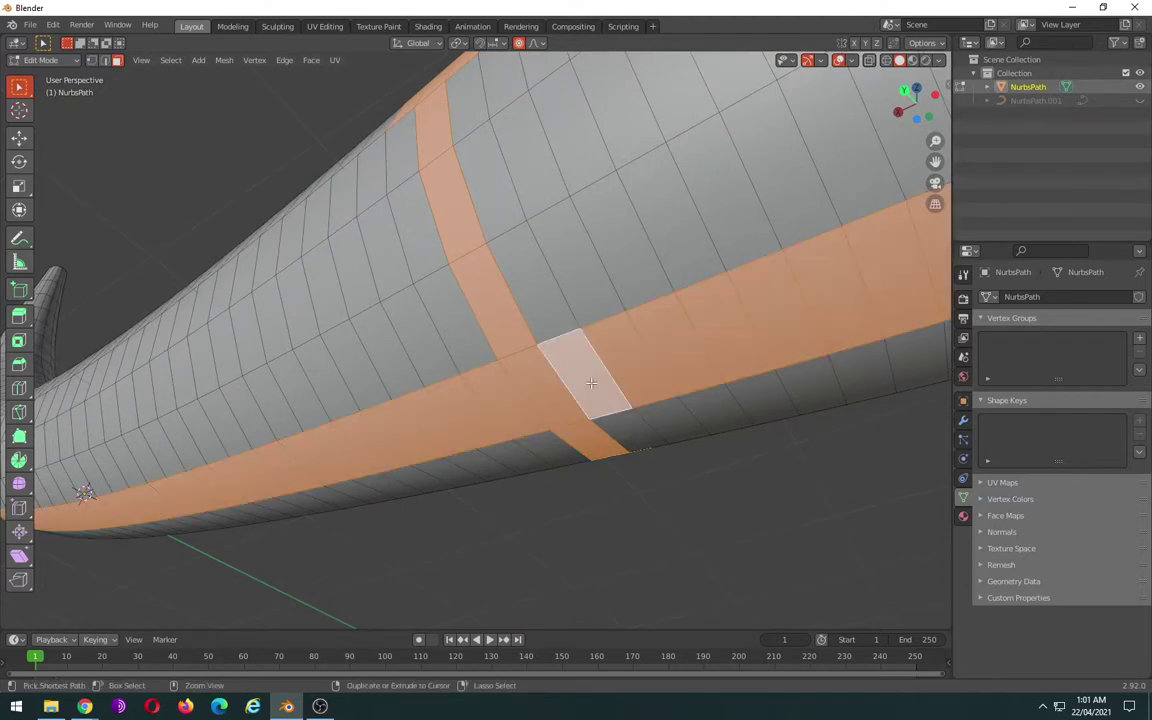
alt+shift+click(591, 383)
alt+click(591, 383)
key(ctrl+z)
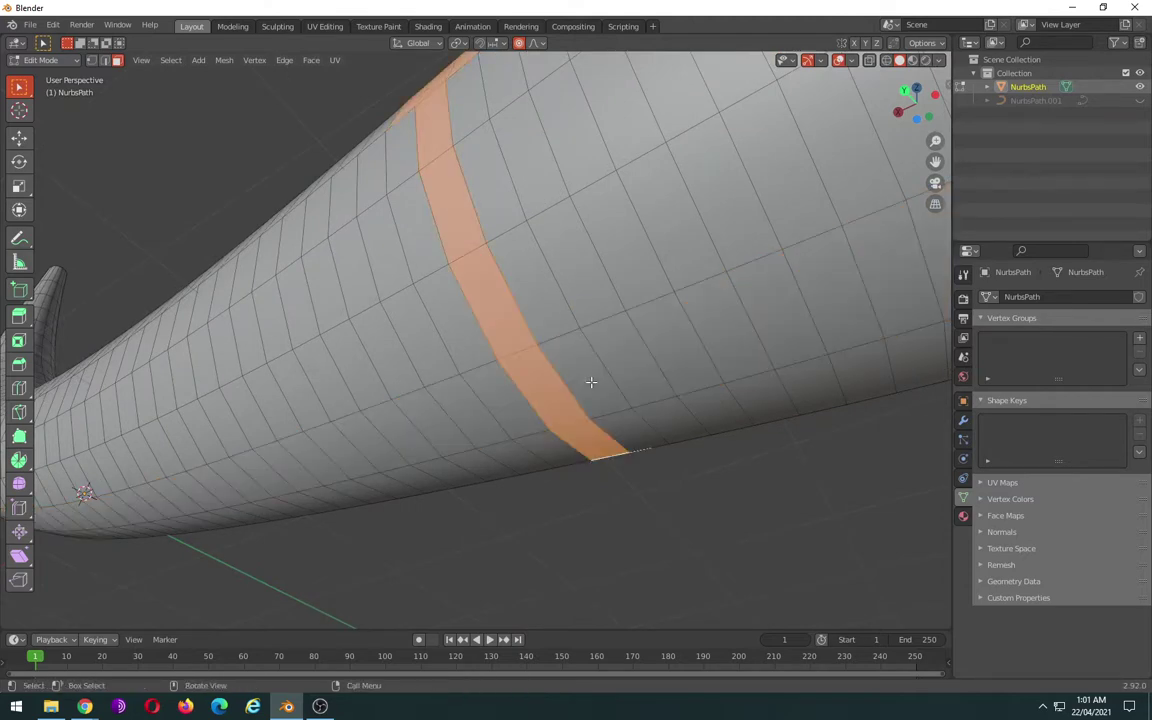
key(ctrl+shift+z)
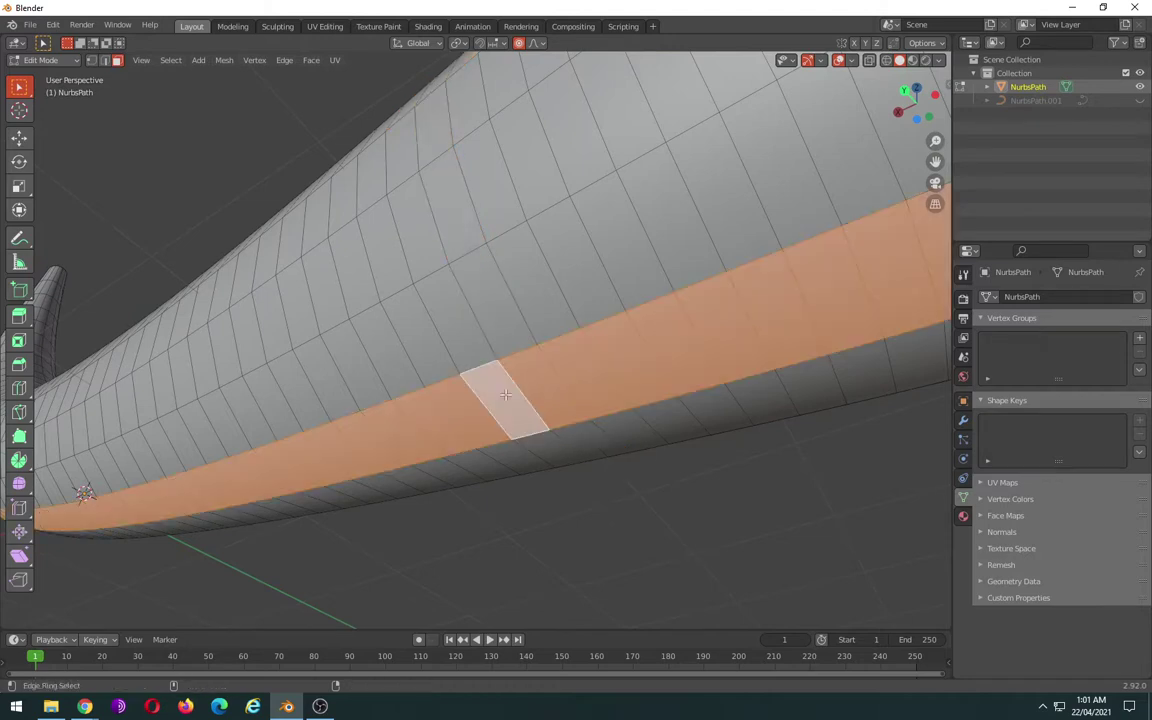
key(ctrl+z)
alt+shift+click(544, 394)
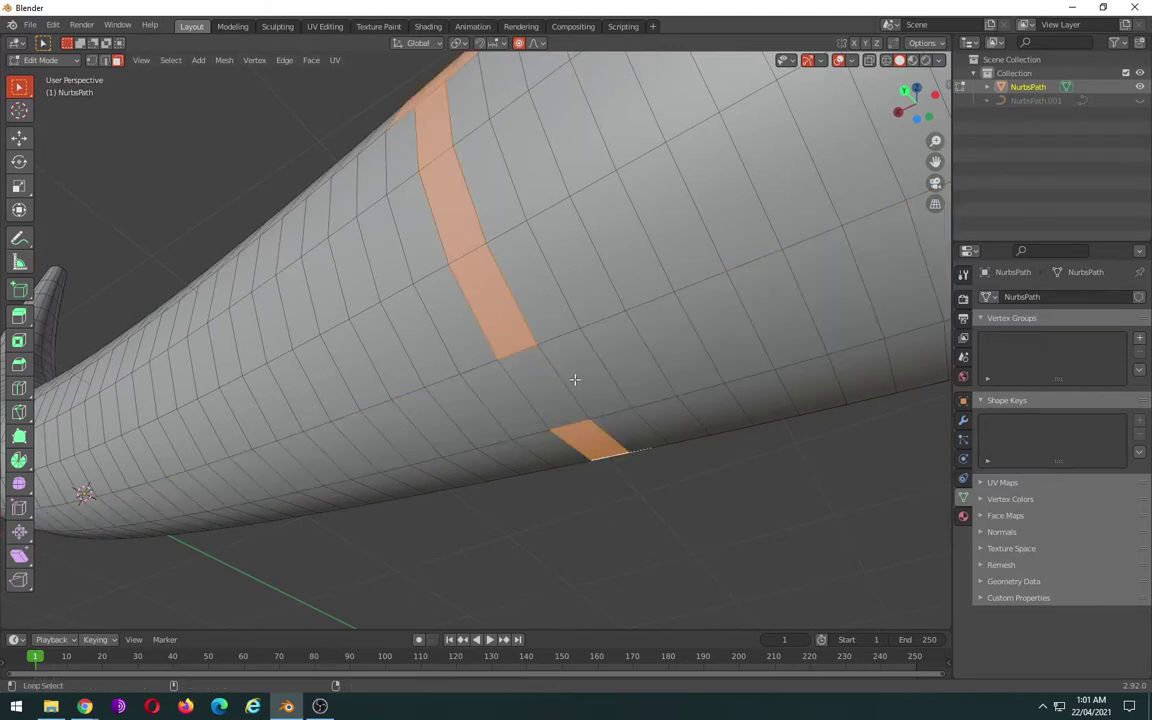
alt+shift+click(575, 379)
key(ctrl+z)
alt+shift+click(548, 322)
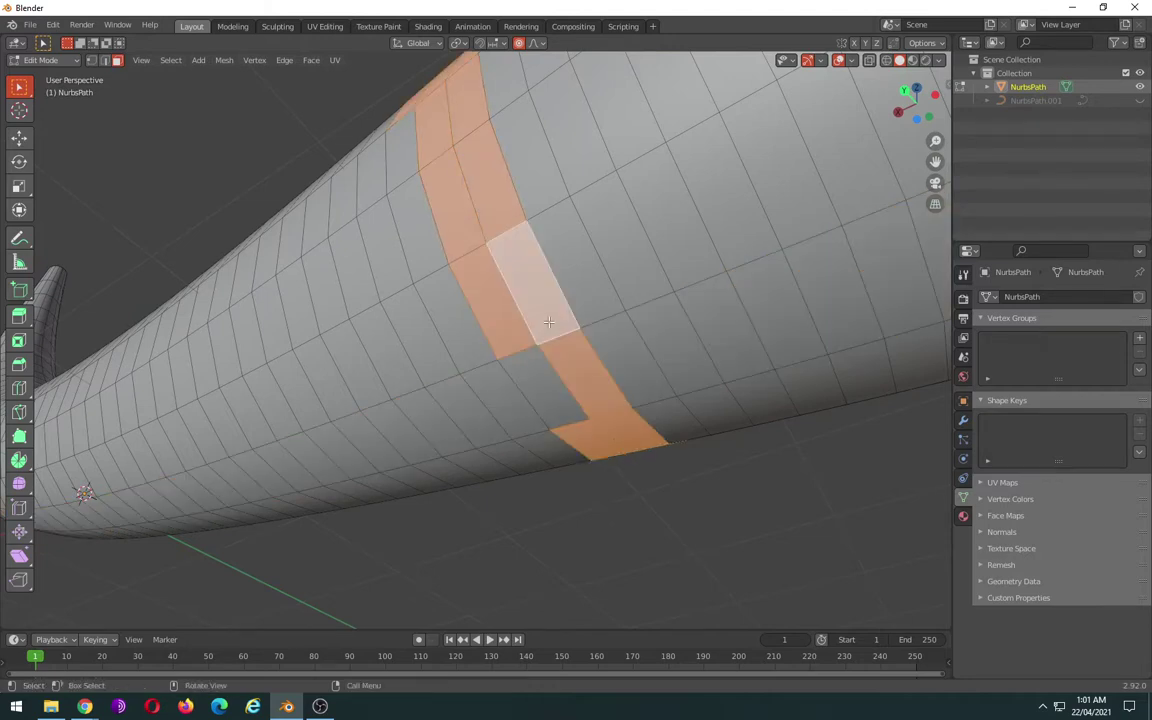
key(ctrl+z)
alt+shift+click(424, 306)
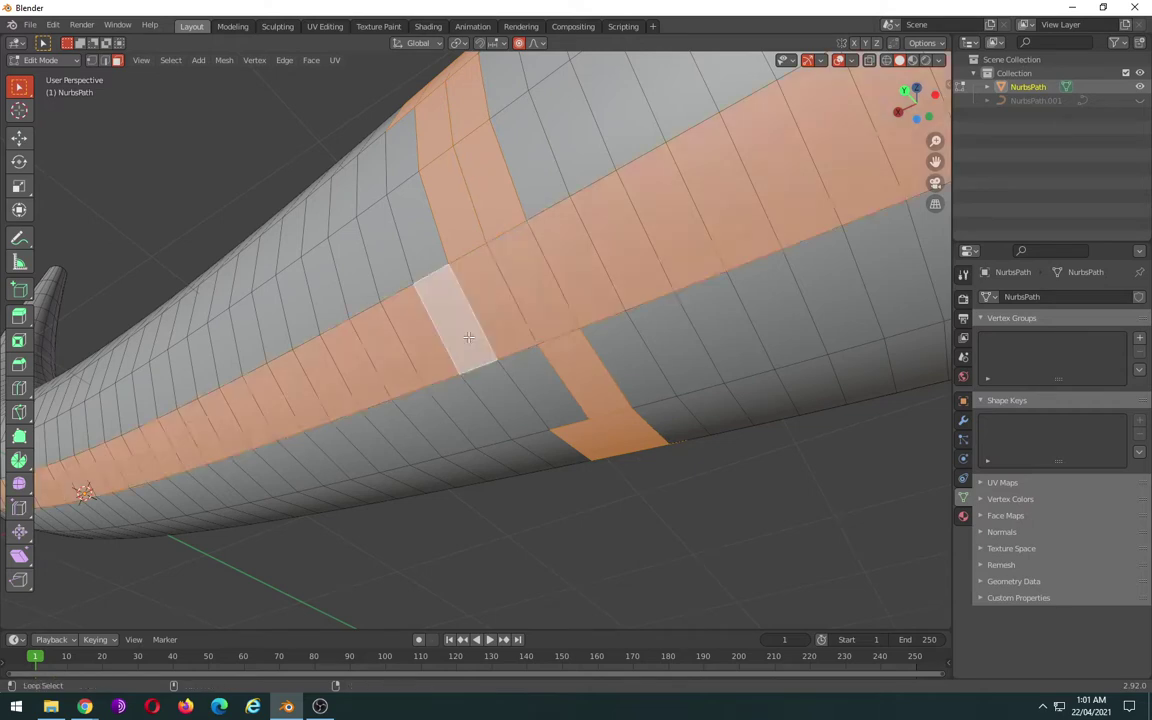
alt+shift+click(490, 384)
key(ctrl+z)
key(ctrl+z)
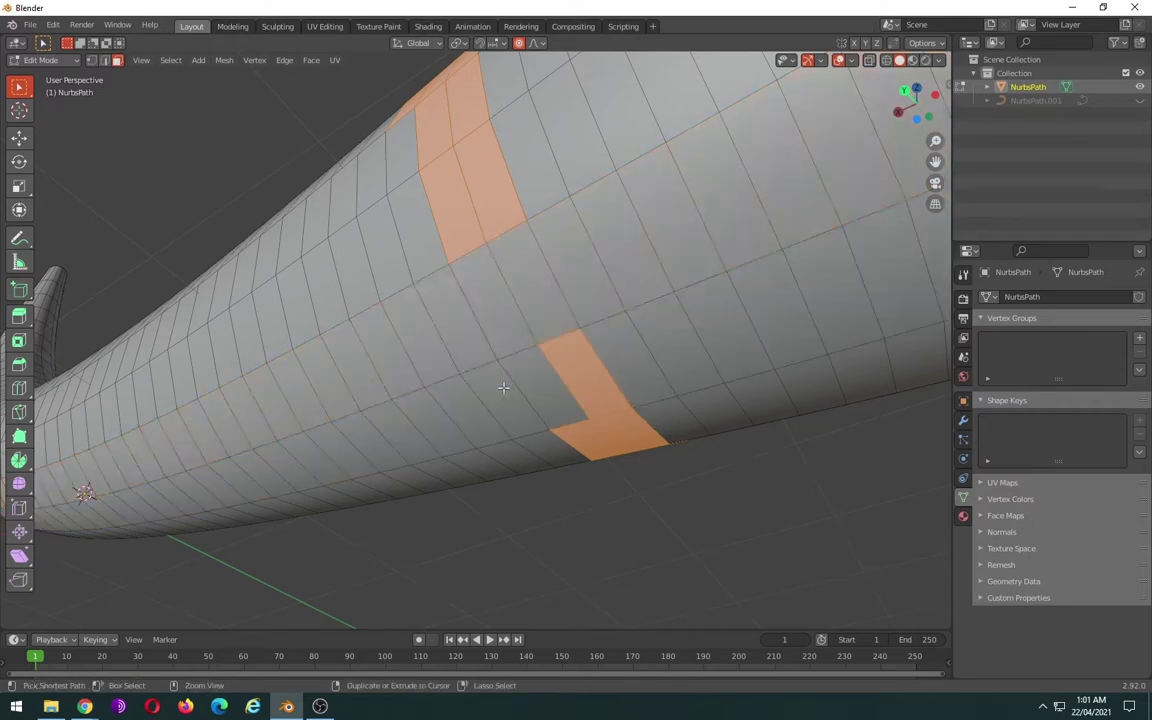
alt+shift+click(389, 157)
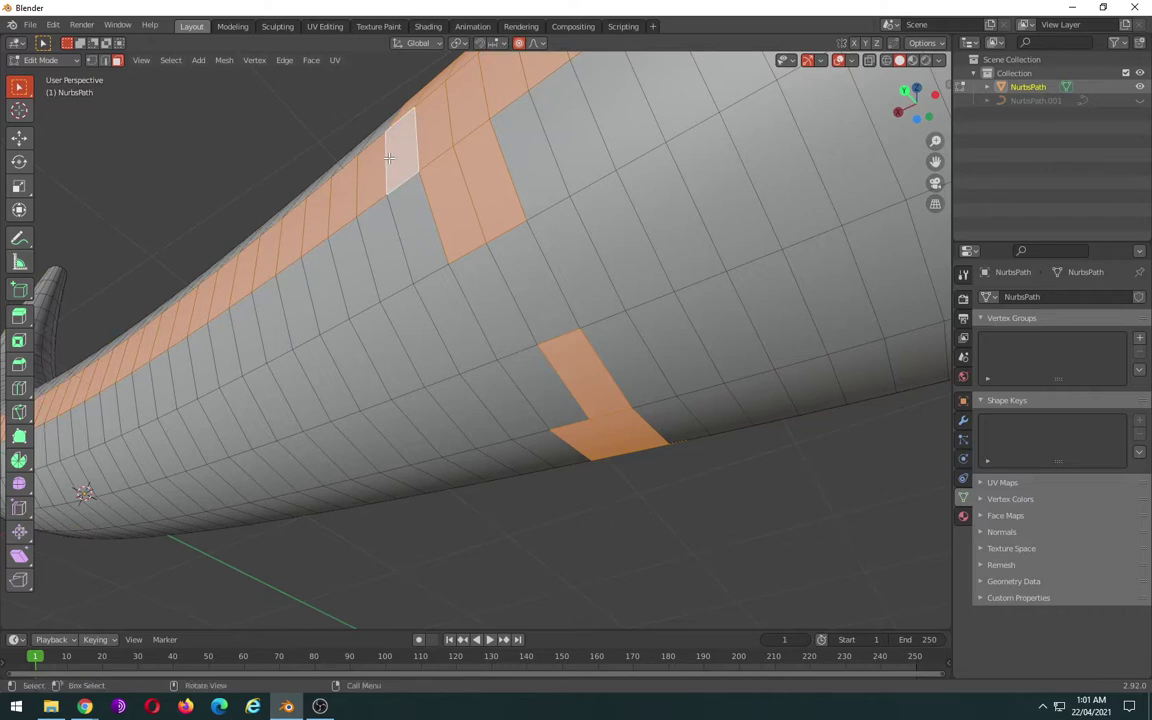
key(ctrl+z)
shift+click(540, 283)
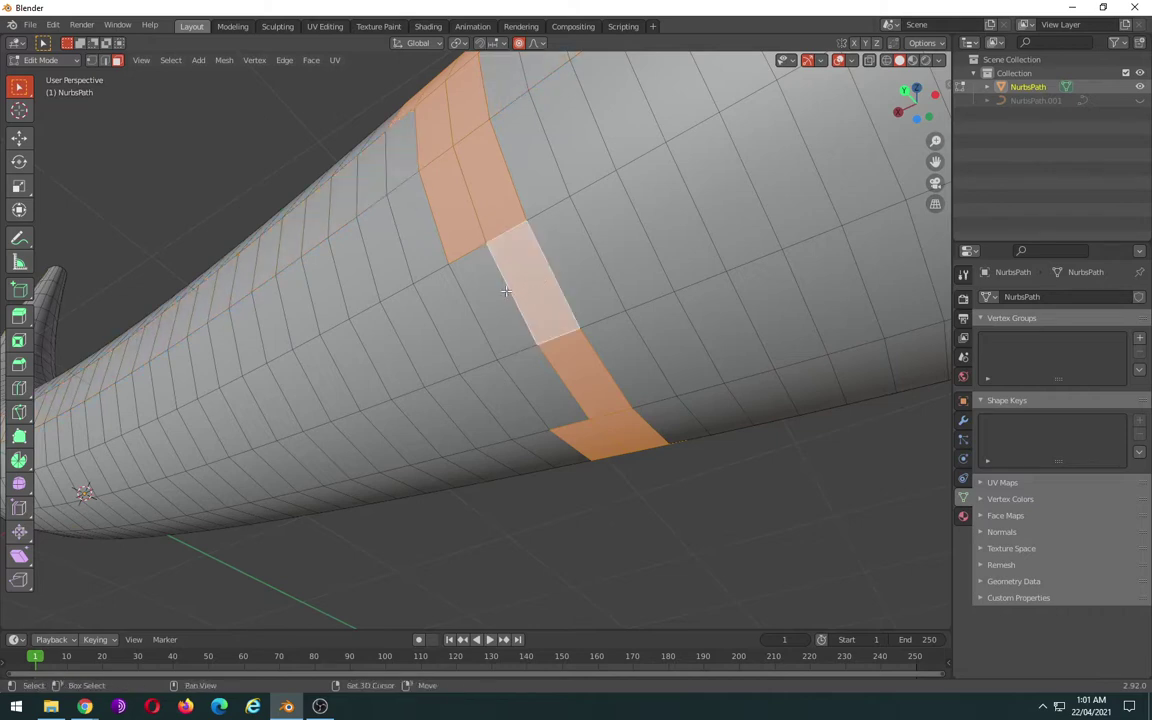
alt+shift+click(506, 291)
shift+click(521, 416)
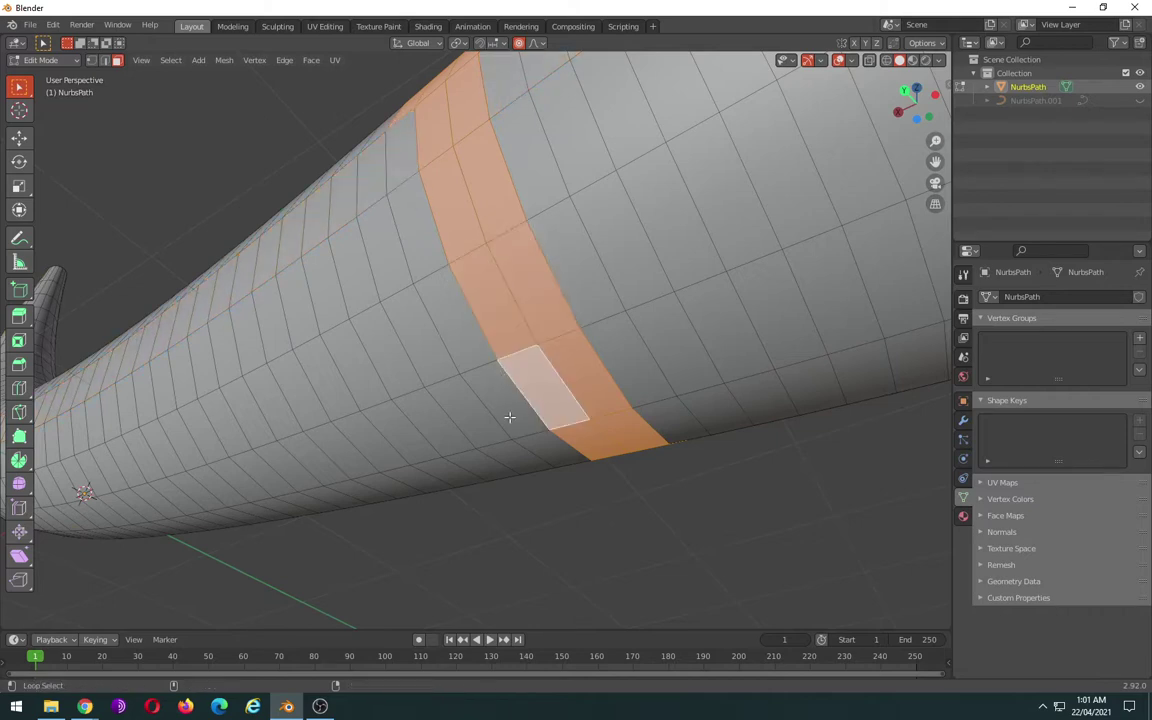
alt+shift+click(511, 416)
key(ctrl+z)
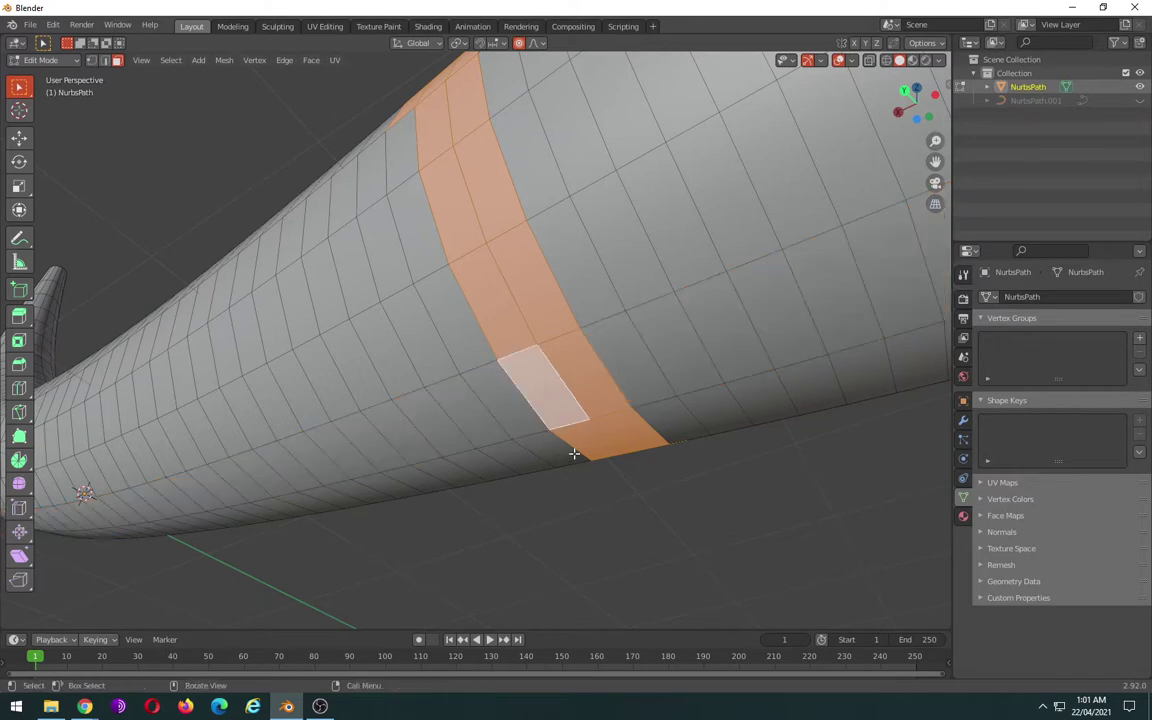
middle_drag(574, 454, 573, 208)
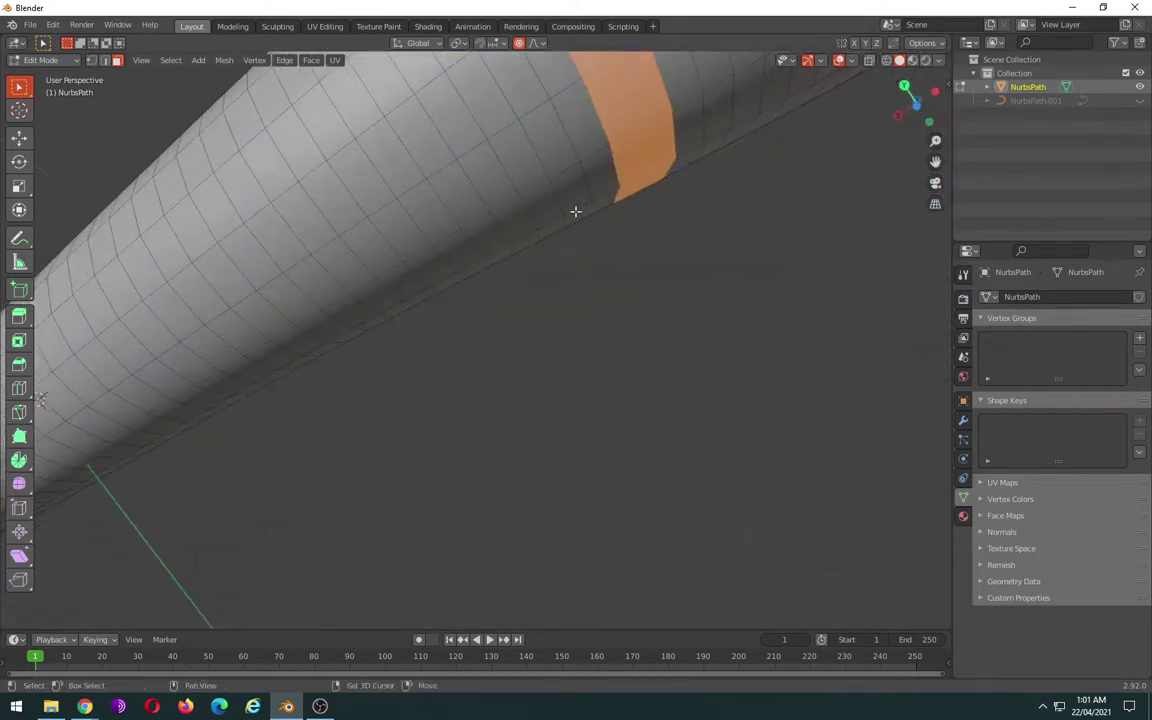
alt+shift+click(610, 175)
shift+click(600, 172)
shift+click(570, 133)
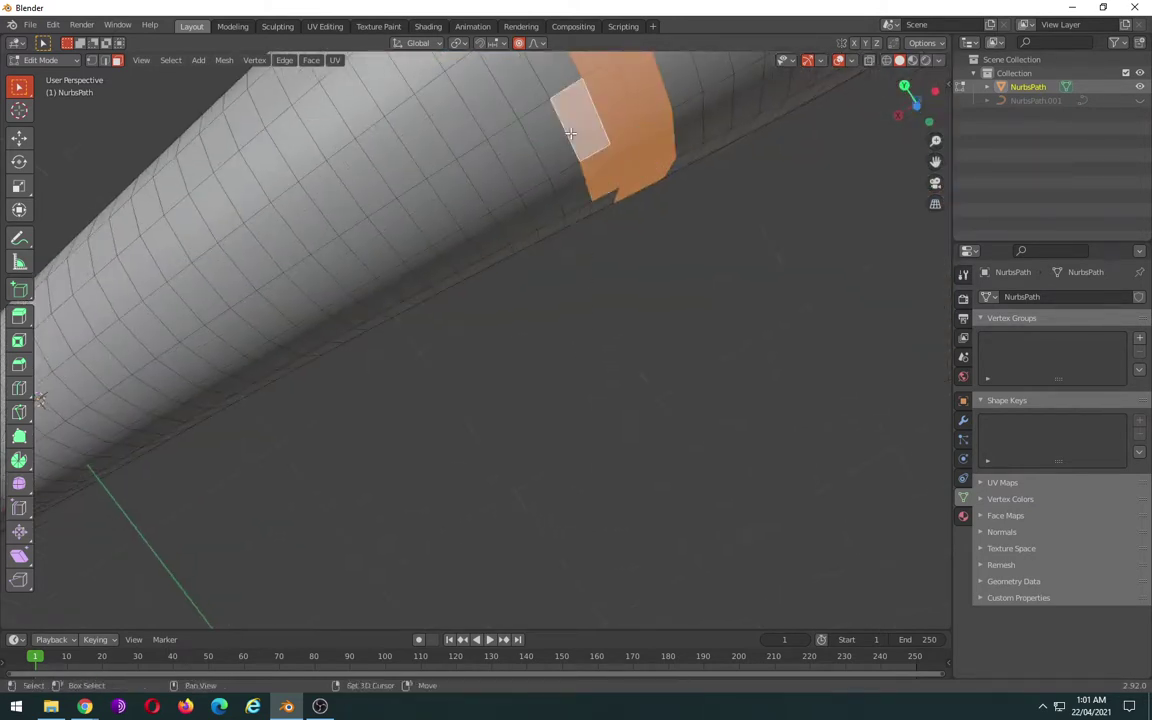
alt+shift+click(592, 190)
scroll(625, 255, down, 3)
key(ctrl+z)
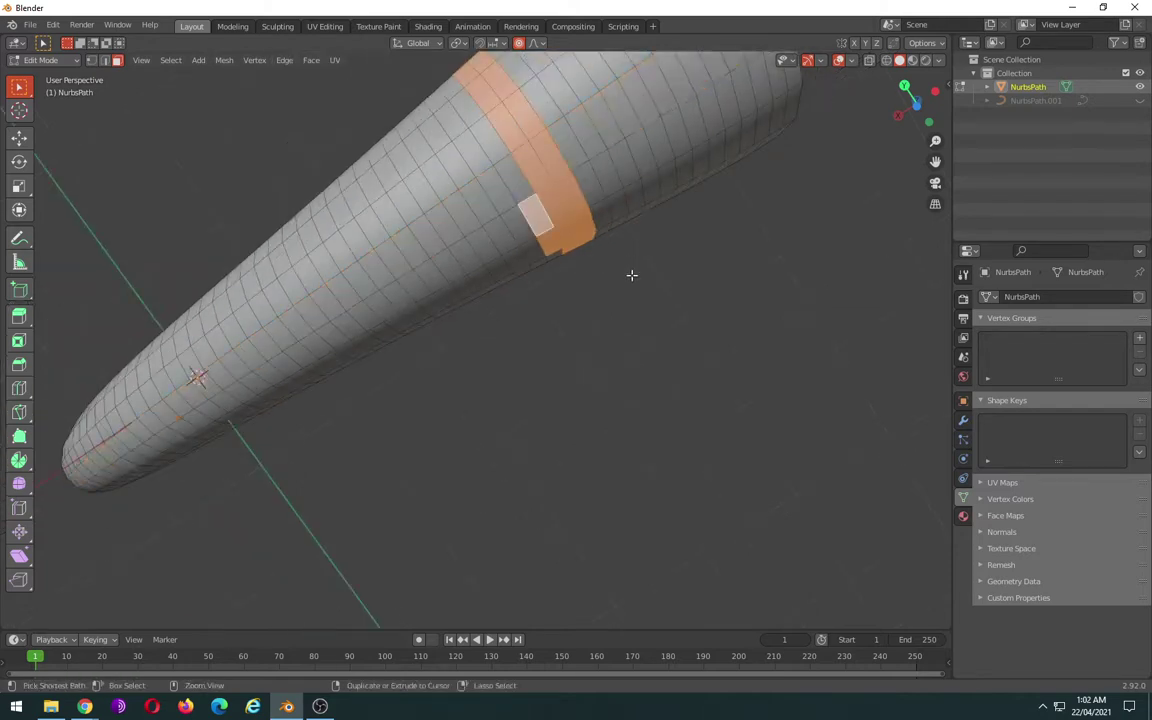
middle_drag(631, 275, 509, 315)
- Select faces near the horn's opening, undoing two unwanted lengthwise loops
click(560, 355)
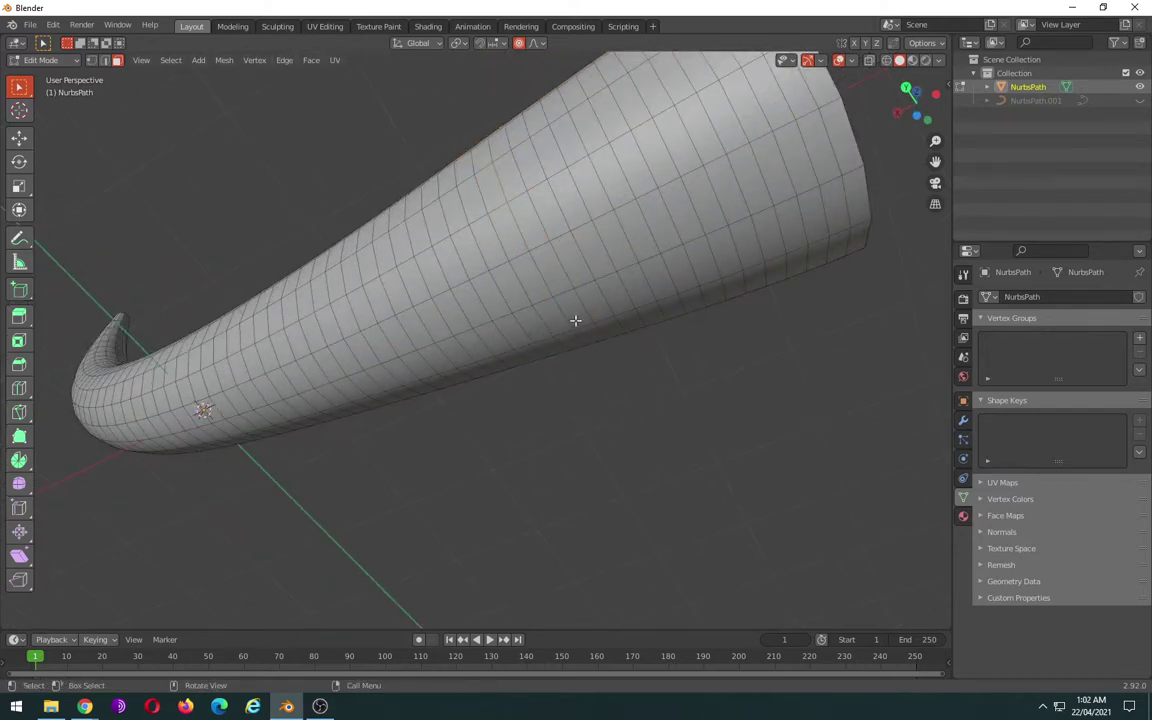
click(572, 315)
shift+click(541, 325)
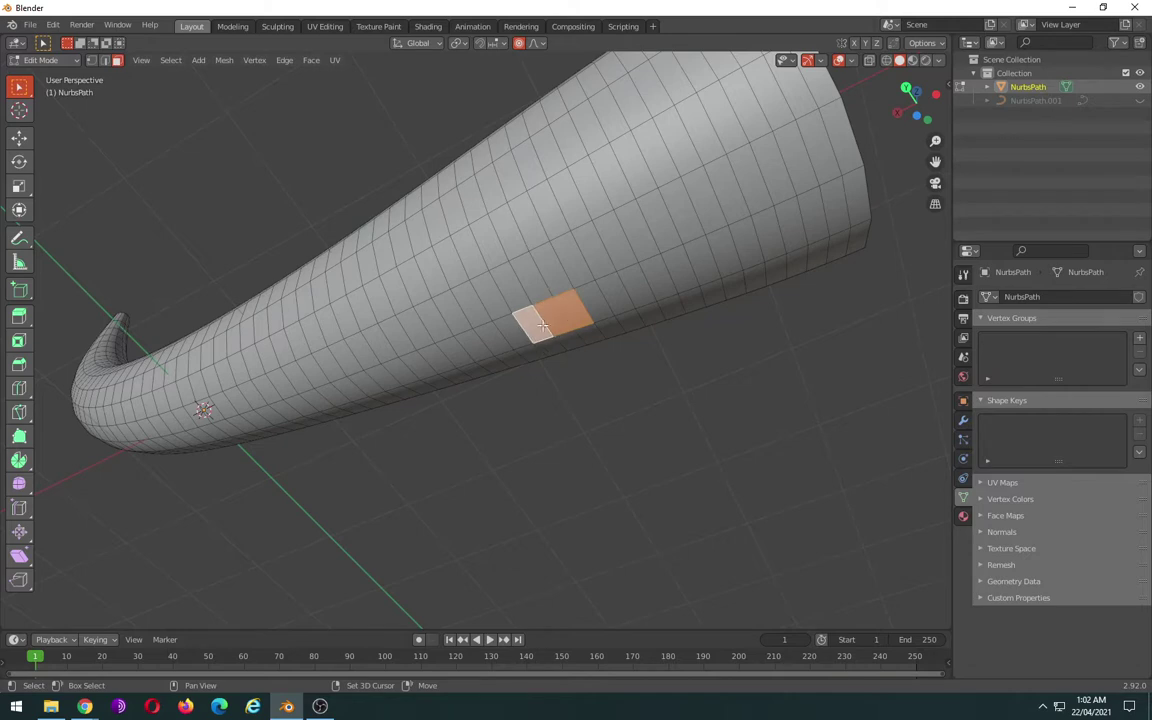
alt+shift+click(460, 188)
key(ctrl+z)
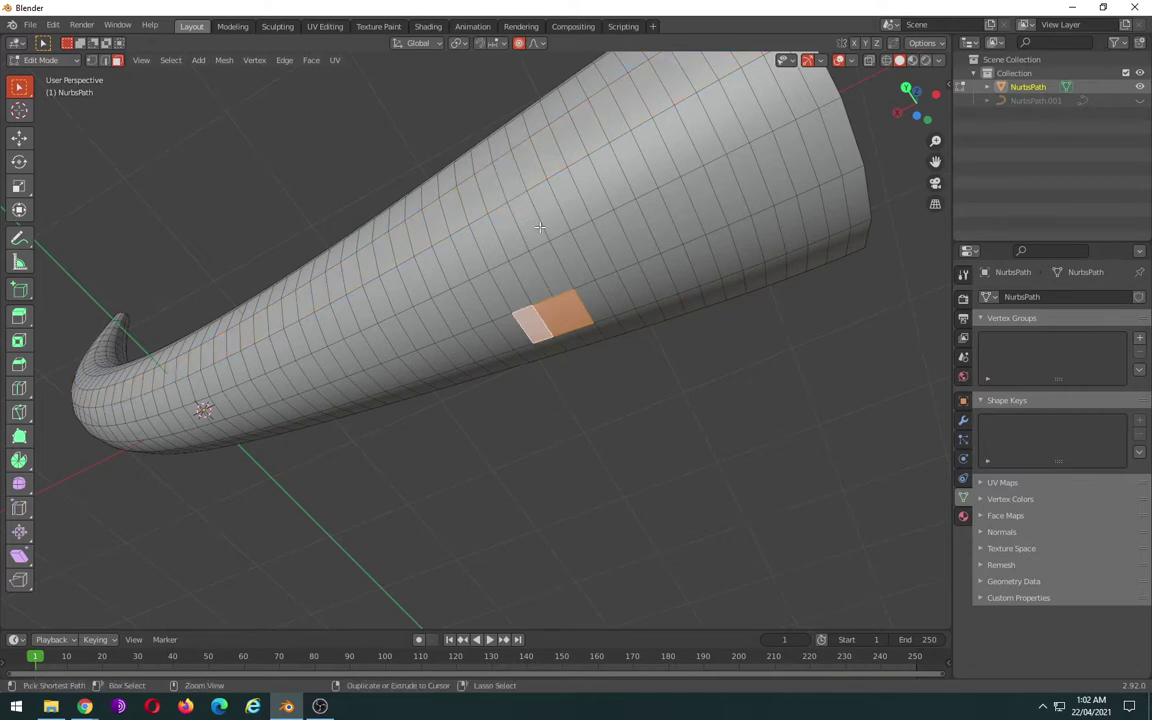
mouse_move(592, 328)
middle_down()
mouse_move(560, 400)
mouse_move(586, 453)
middle_up()
scroll(586, 453, up, 3)
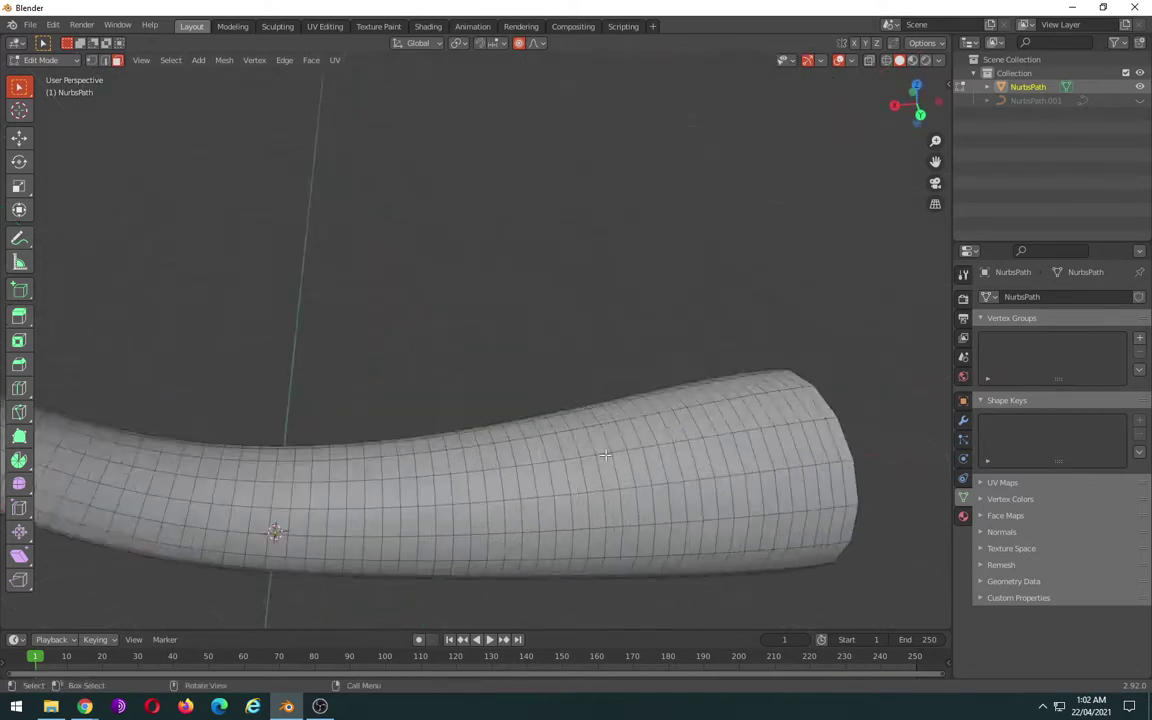
alt+click(611, 438)
key(ctrl+z)
- In front orthographic X-ray view, box-select a vertical band of faces across the tube
key(KP_1)
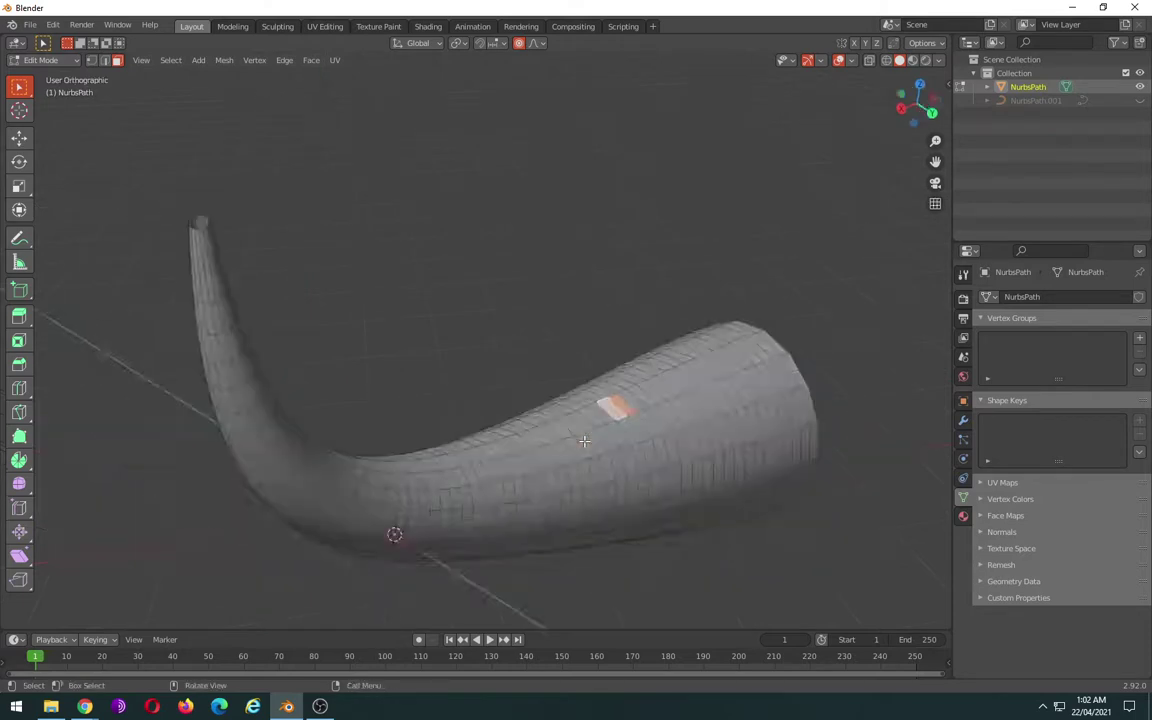
key(shift+z)
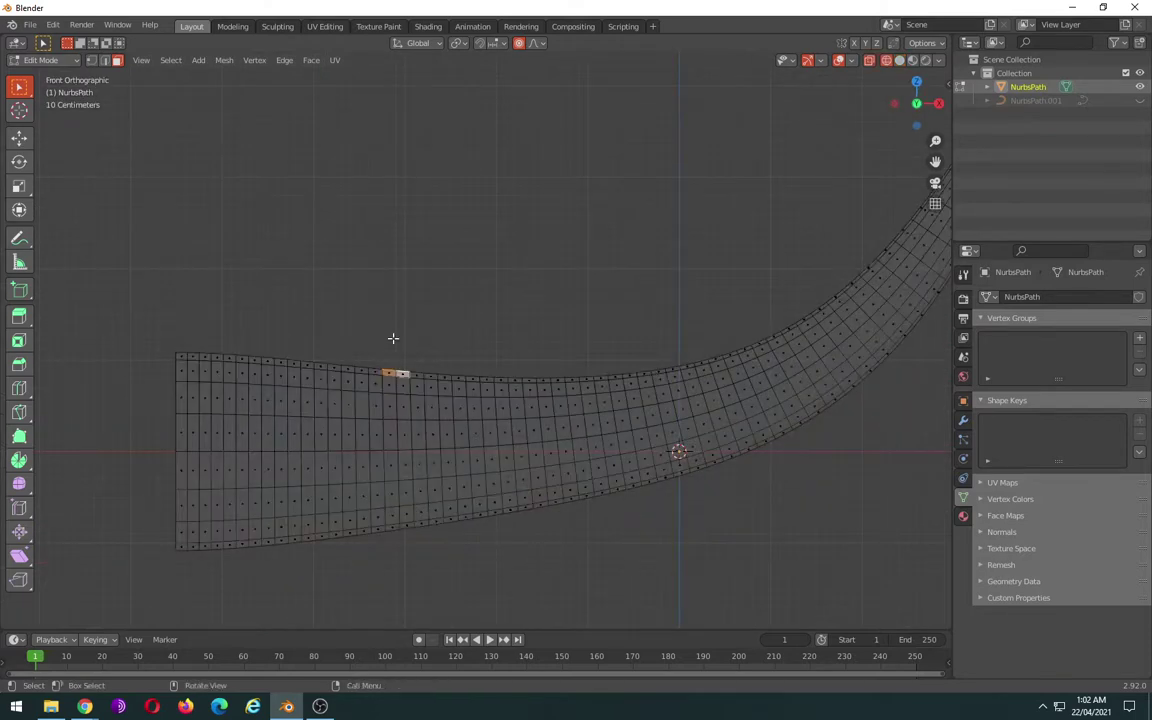
drag(373, 357, 406, 578)
mouse_move(406, 578)
middle_down()
mouse_move(782, 497)
mouse_move(661, 489)
mouse_move(607, 463)
mouse_move(633, 387)
middle_up()
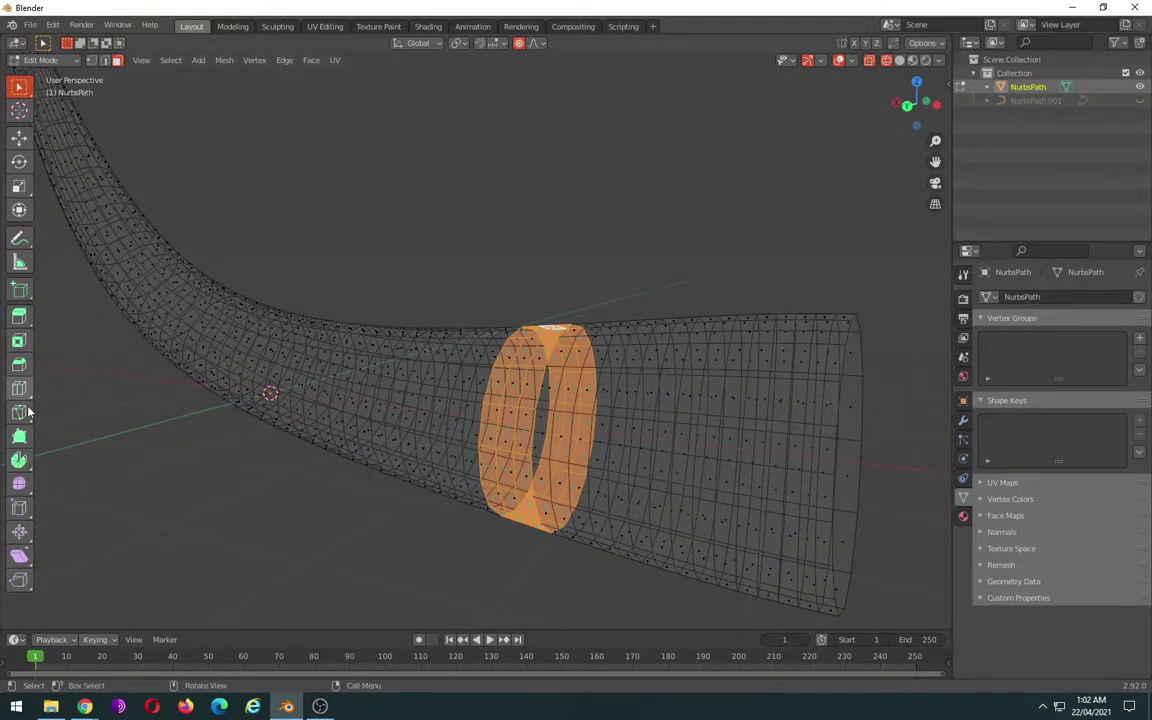
click(22, 321)
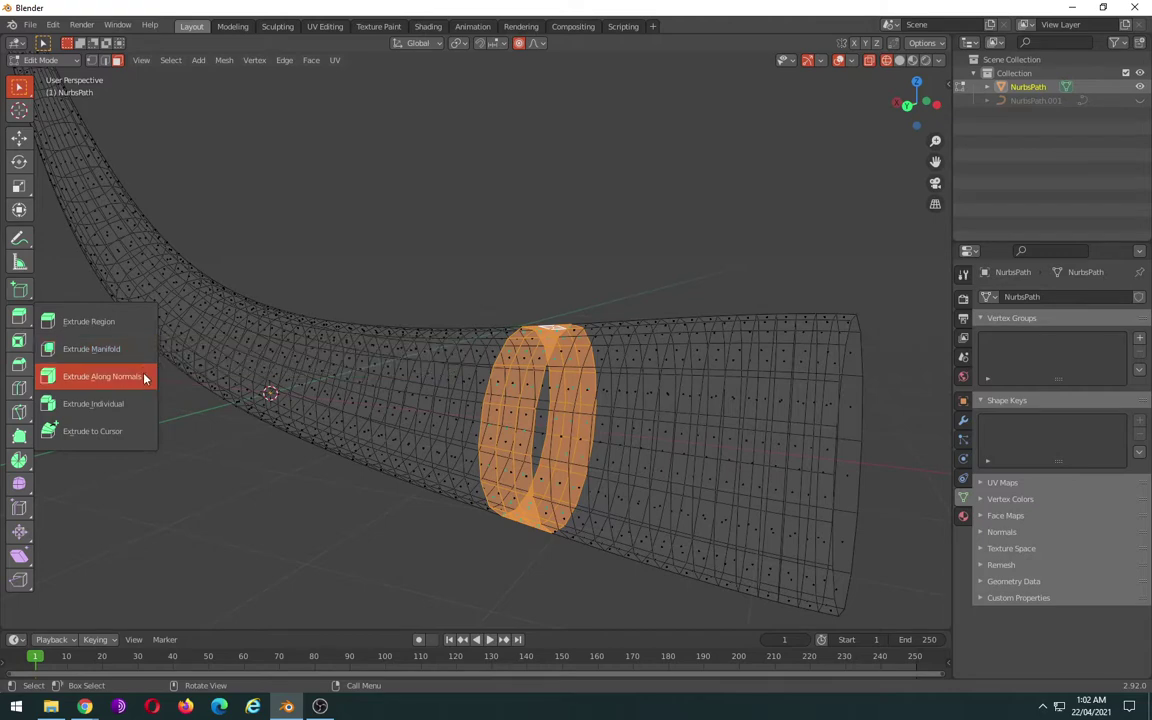
- Extrude the ring band along its normals and thicken it outward with Alt+S into a collar
click(141, 376)
mouse_move(476, 413)
mouse_down()
mouse_move(488, 424)
mouse_move(432, 399)
mouse_move(455, 407)
mouse_up()
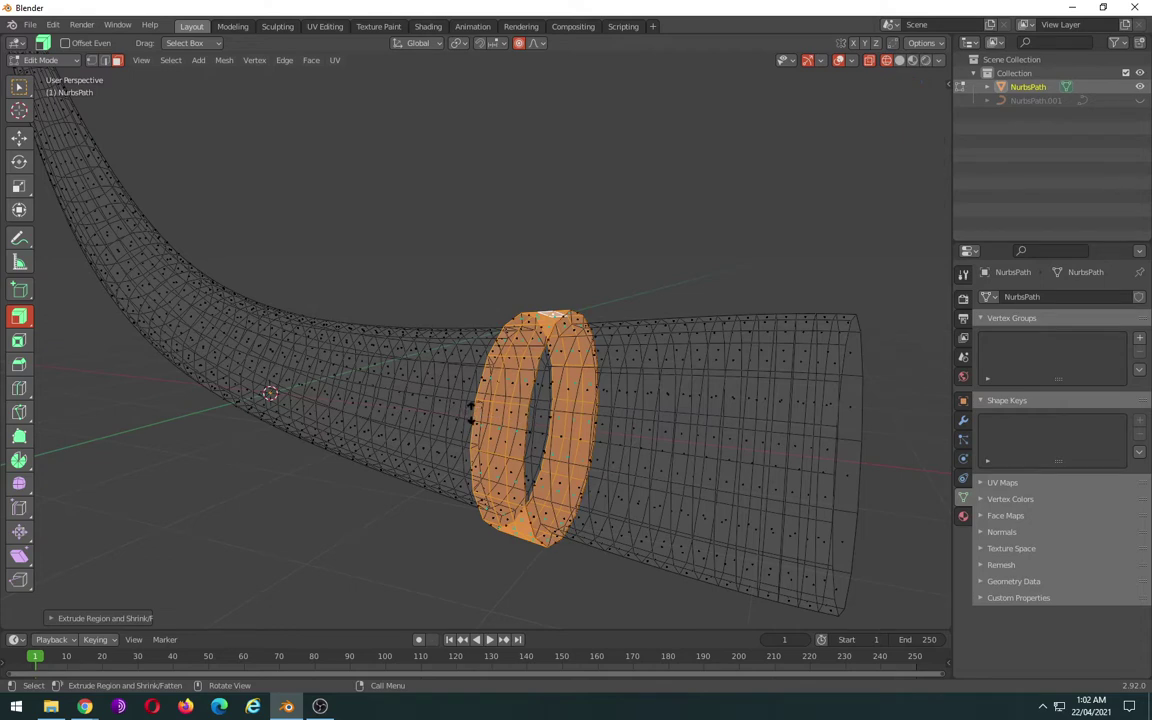
key(alt+s)
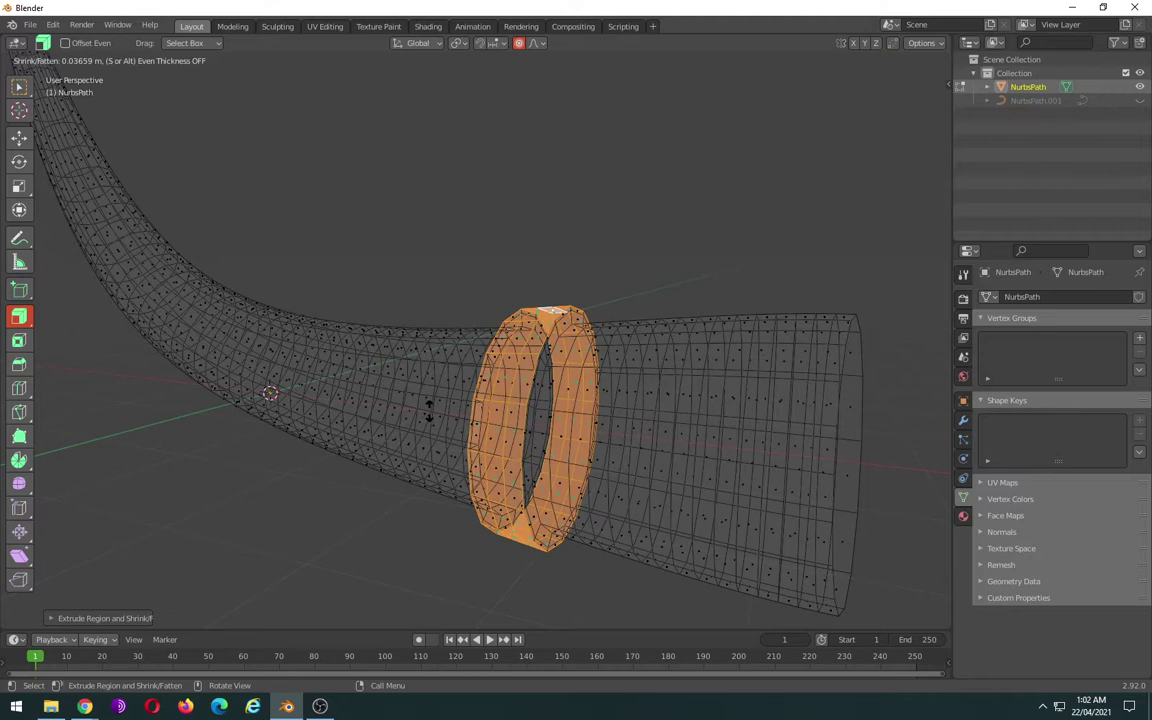
click(428, 408)
key(alt+s)
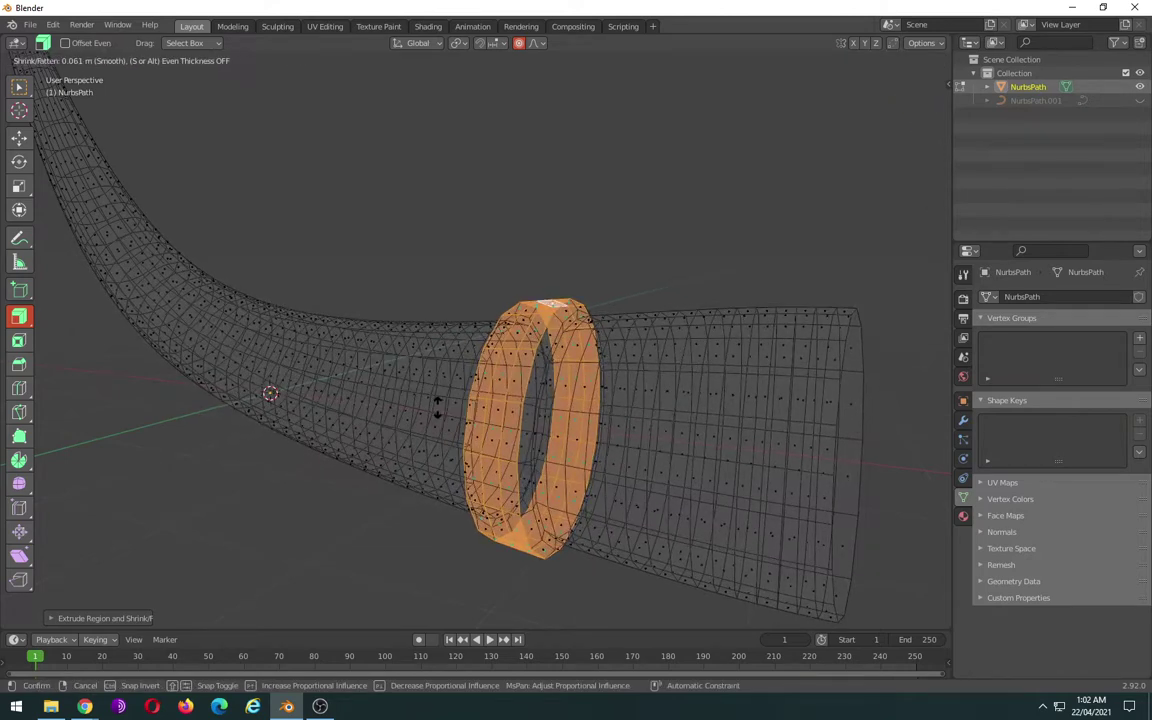
right_click(437, 408)
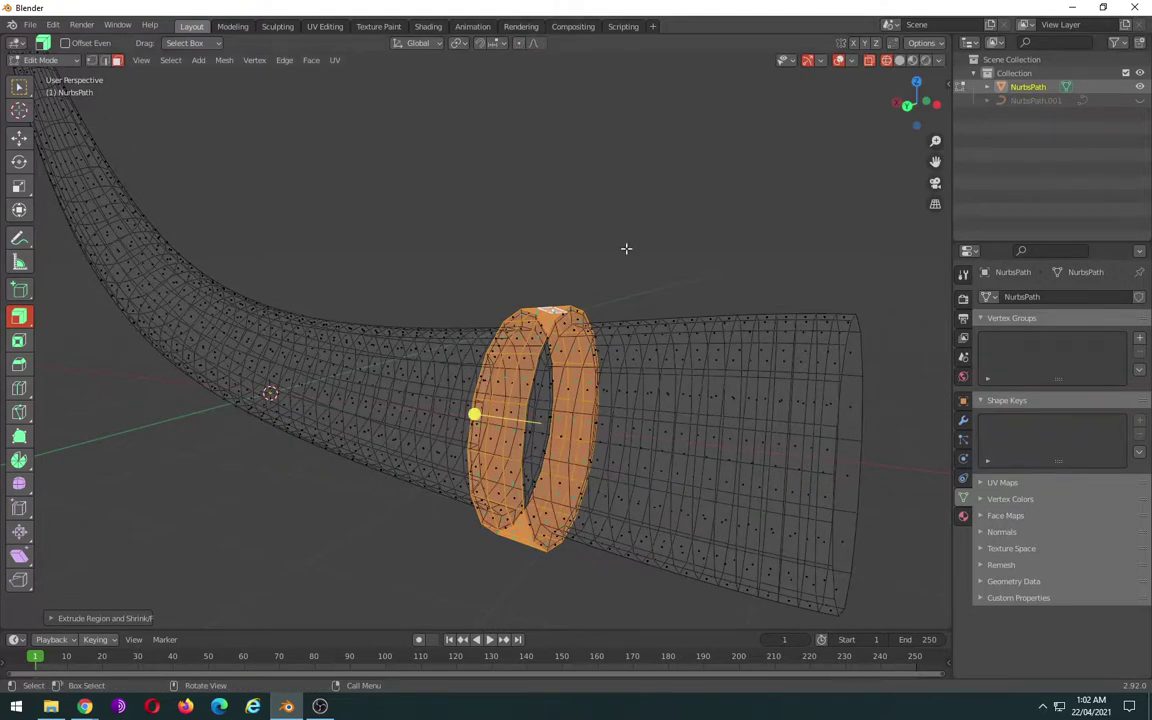
key(alt+s)
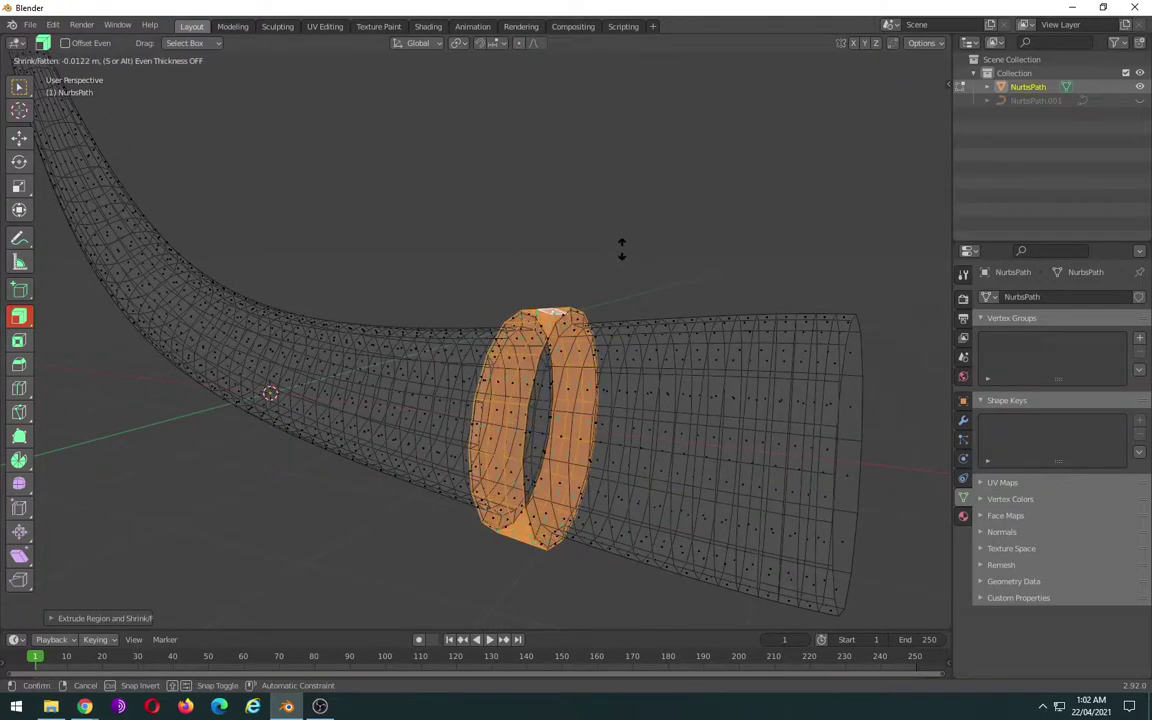
click(622, 248)
- Return to solid shading and inspect the collar, switching between Edit and Object Mode
key(alt+z)
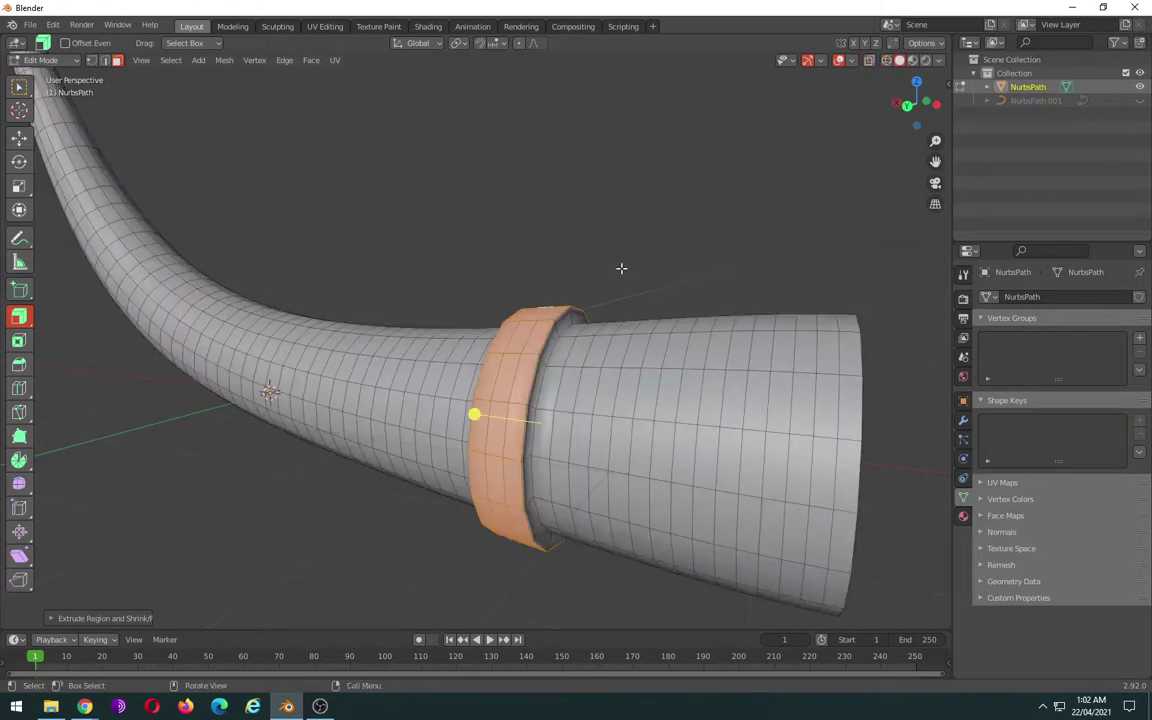
middle_drag(622, 267, 531, 268)
scroll(531, 268, up, 3)
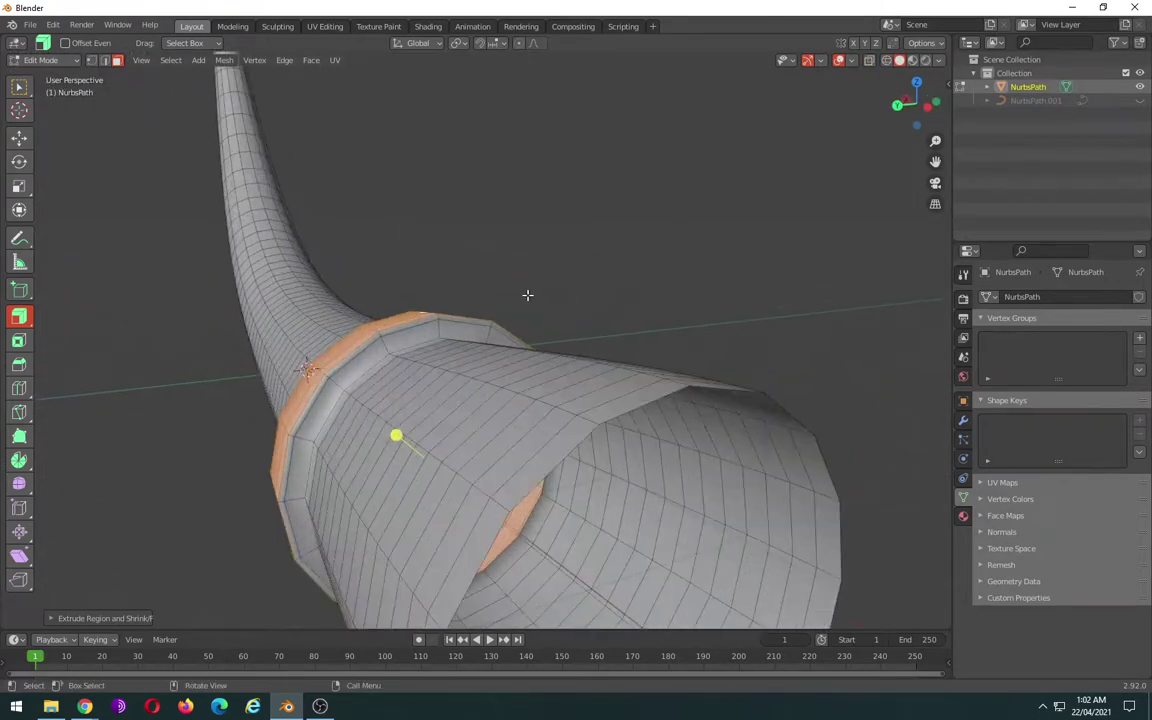
scroll(540, 285, up, 3)
scroll(545, 283, up, 2)
key(Tab)
scroll(600, 290, down, 3)
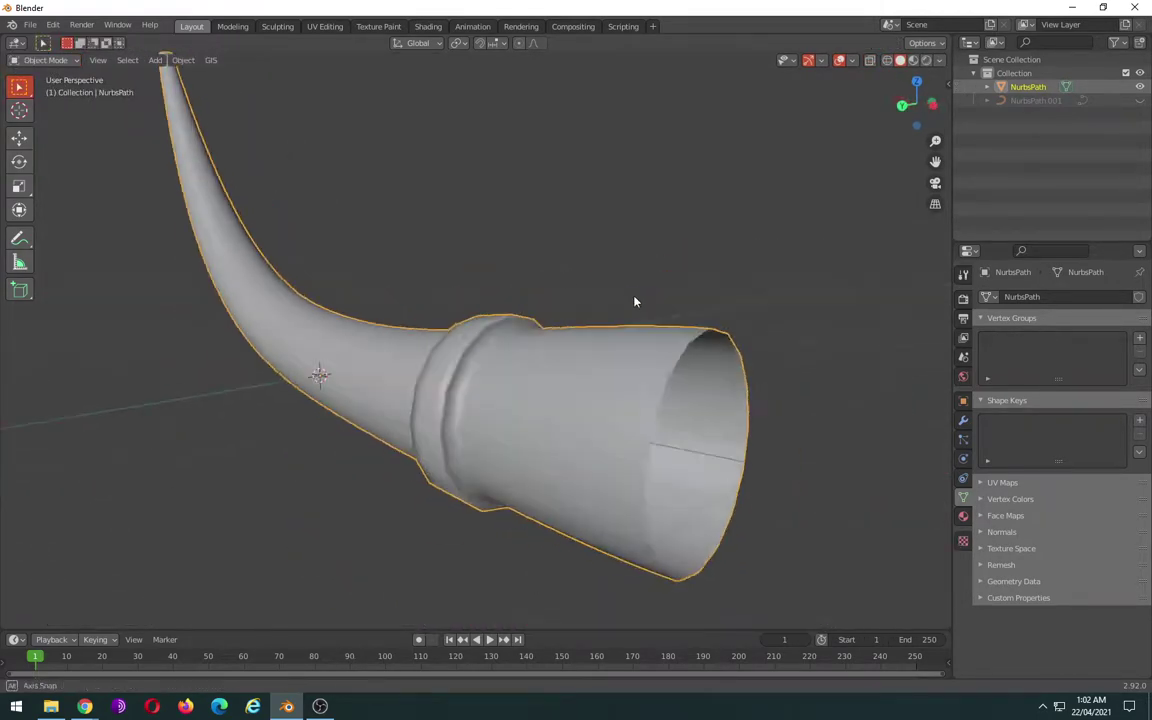
middle_drag(635, 301, 674, 301)
scroll(685, 310, up, 3)
key(Tab)
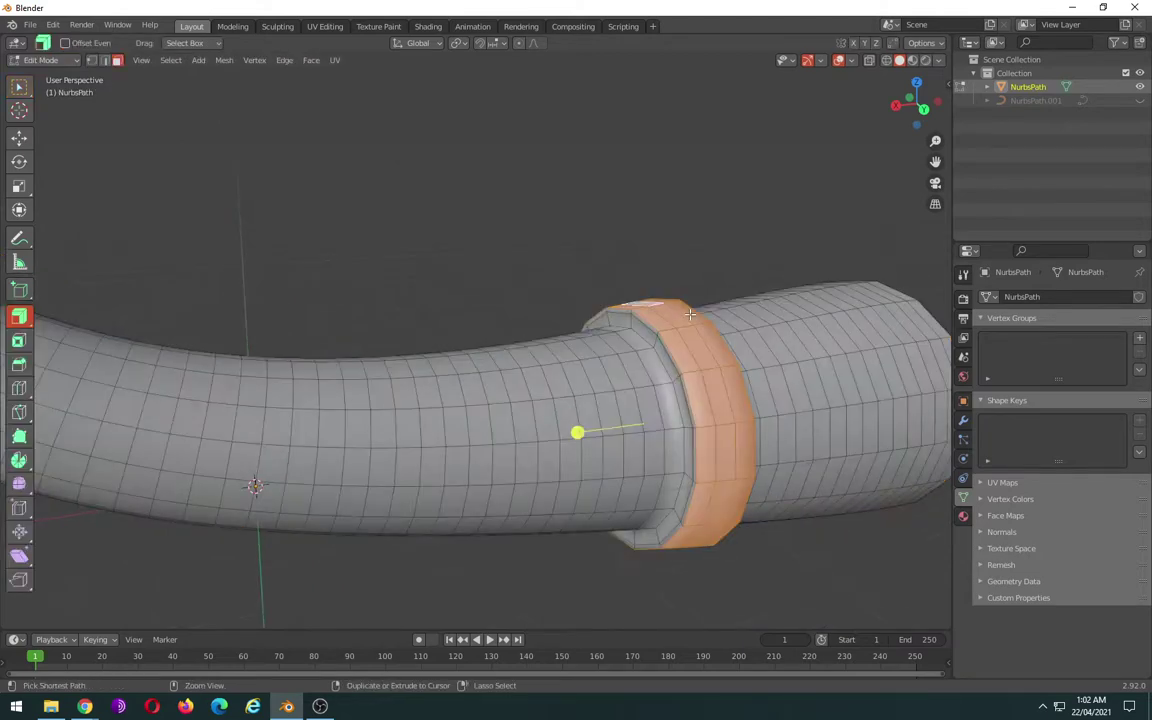
mouse_move(630, 273)
middle_down()
mouse_move(555, 252)
mouse_move(576, 288)
mouse_move(645, 309)
mouse_move(571, 301)
middle_up()
key(Tab)
- Apply smooth shading to the horn and view its open end
scroll(555, 252, down, 2)
right_click(531, 268)
click(531, 268)
scroll(609, 303, down, 2)
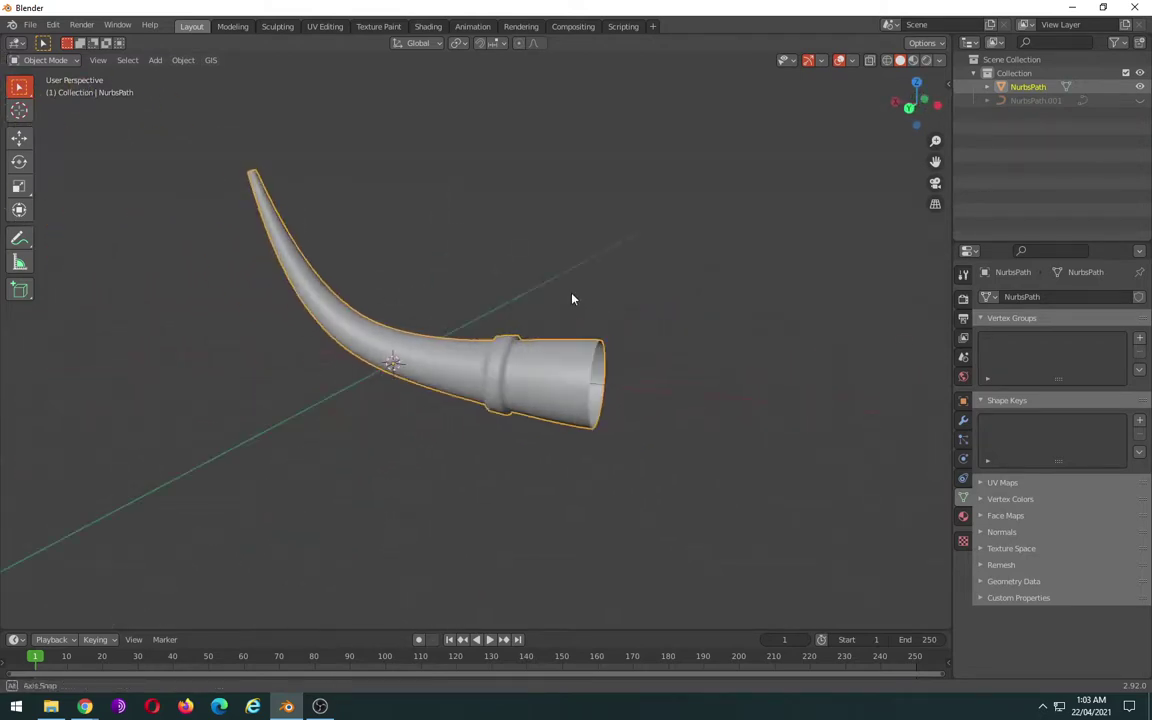
scroll(575, 298, up, 3)
mouse_move(635, 337)
middle_down()
mouse_move(580, 318)
mouse_move(650, 355)
middle_up()
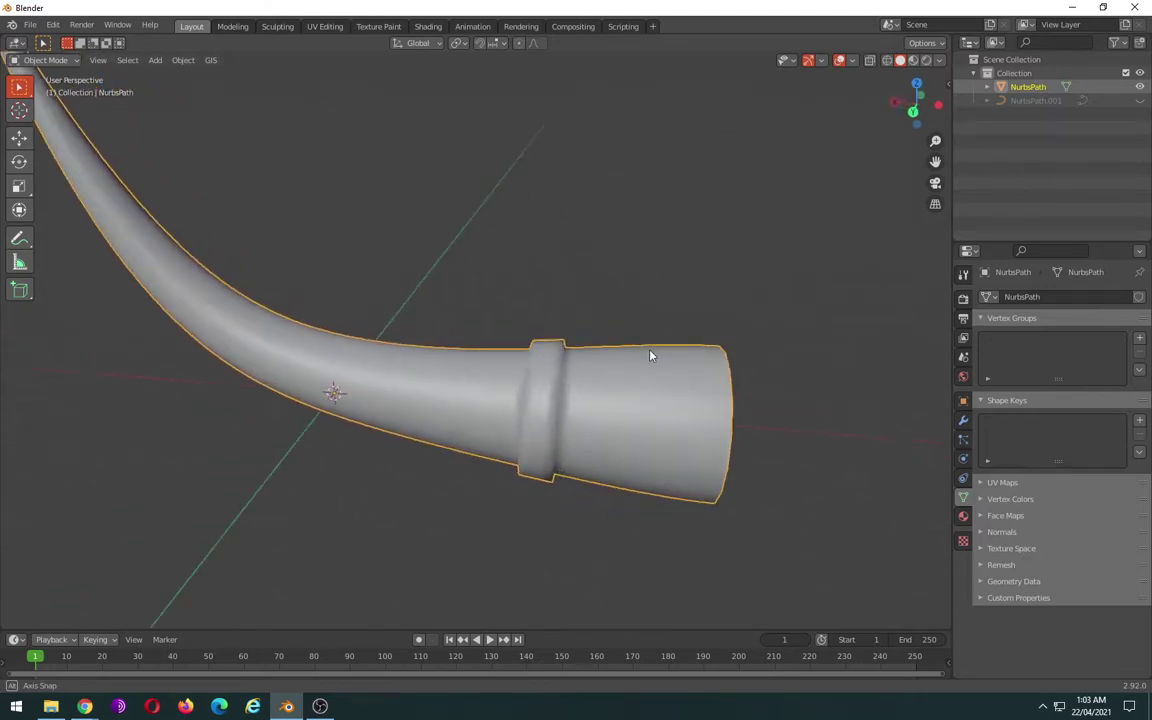
- In Edit Mode, undo the raised ring band and clear the selection in front view
key(Tab)
key(ctrl+z)
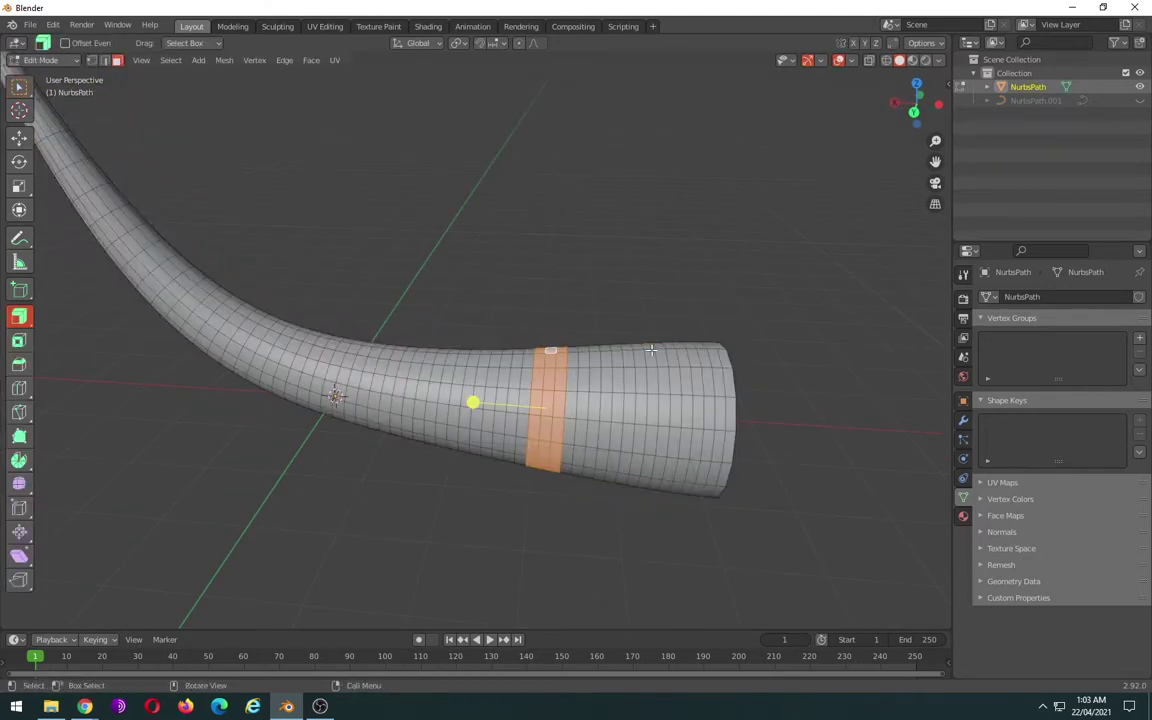
key(KP_1)
click(400, 321)
- In X-ray, box-select a face strip across the tube a little further from the opening
scroll(470, 338, up, 2)
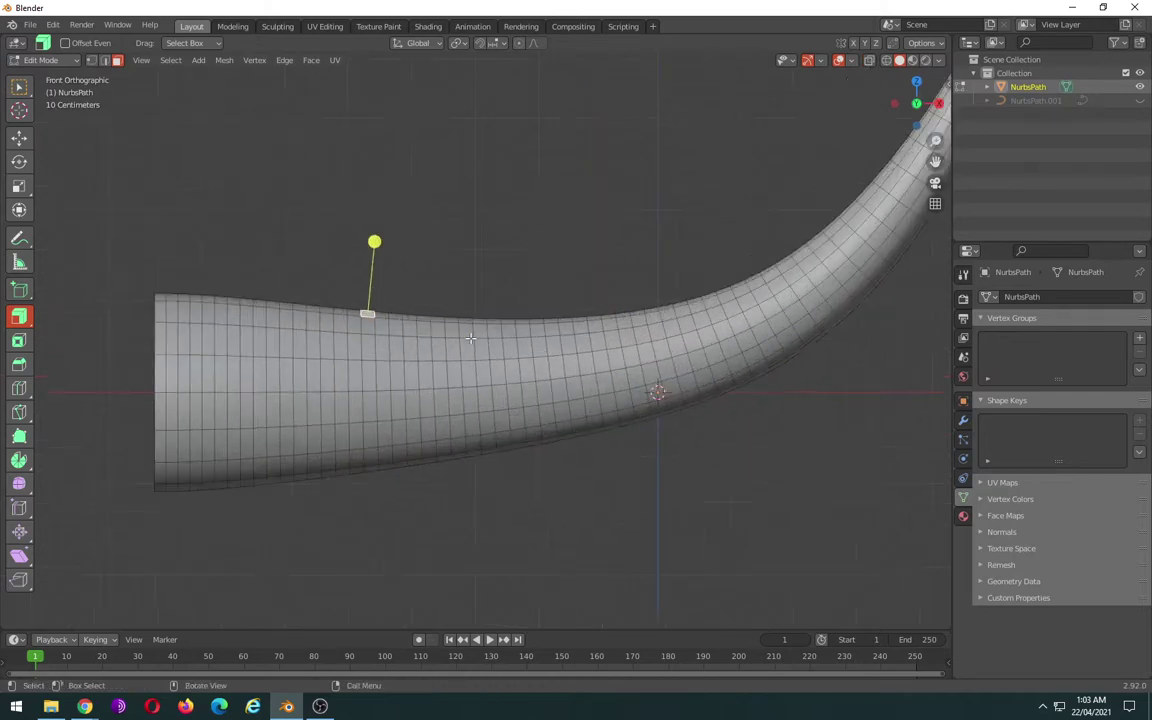
key(shift+z)
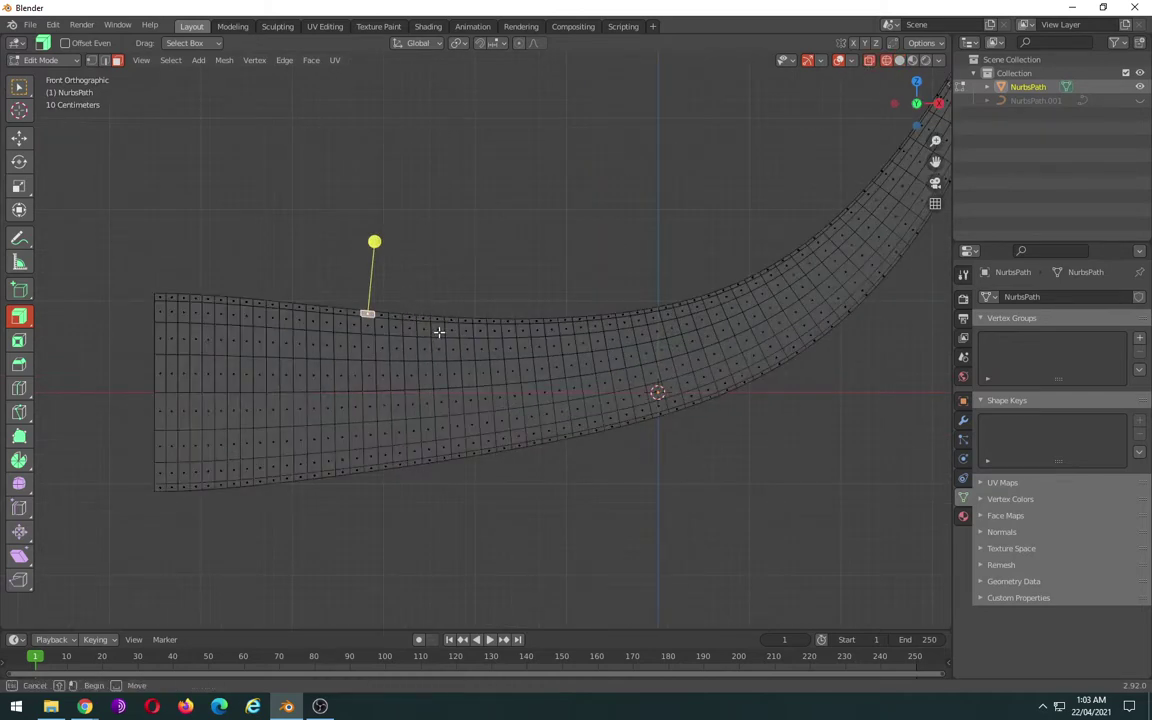
mouse_move(437, 311)
mouse_down()
mouse_move(391, 485)
mouse_move(380, 484)
mouse_up()
shift+drag(386, 297, 352, 392)
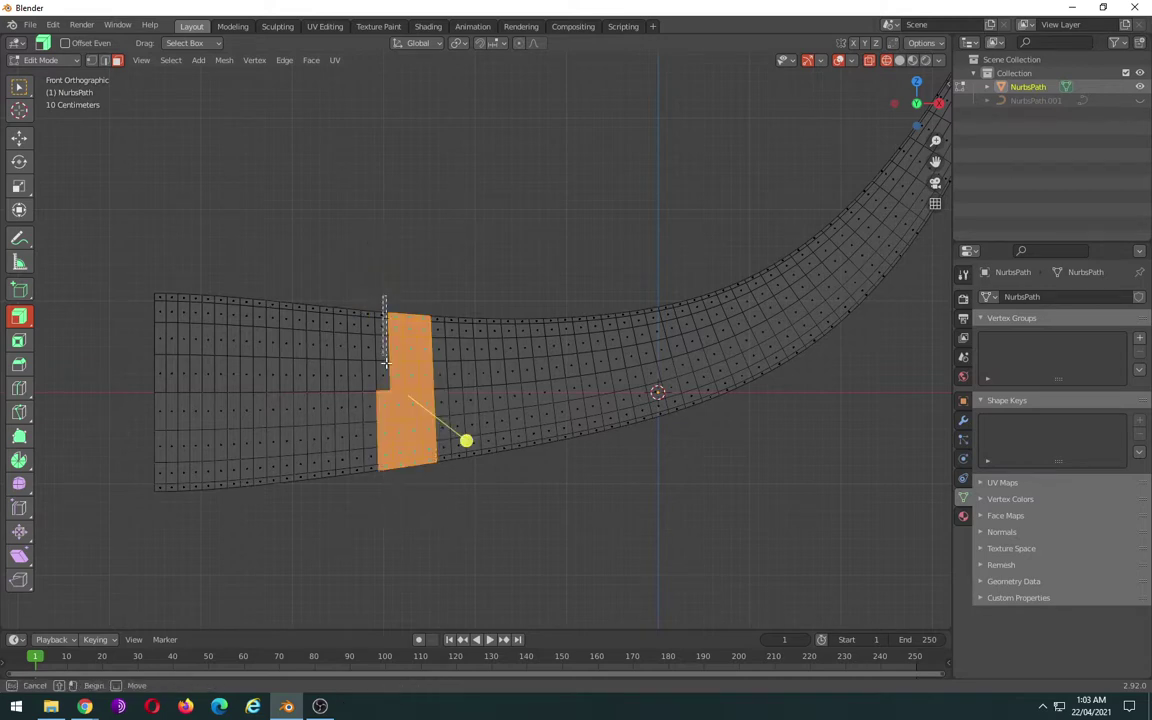
shift+drag(391, 290, 380, 372)
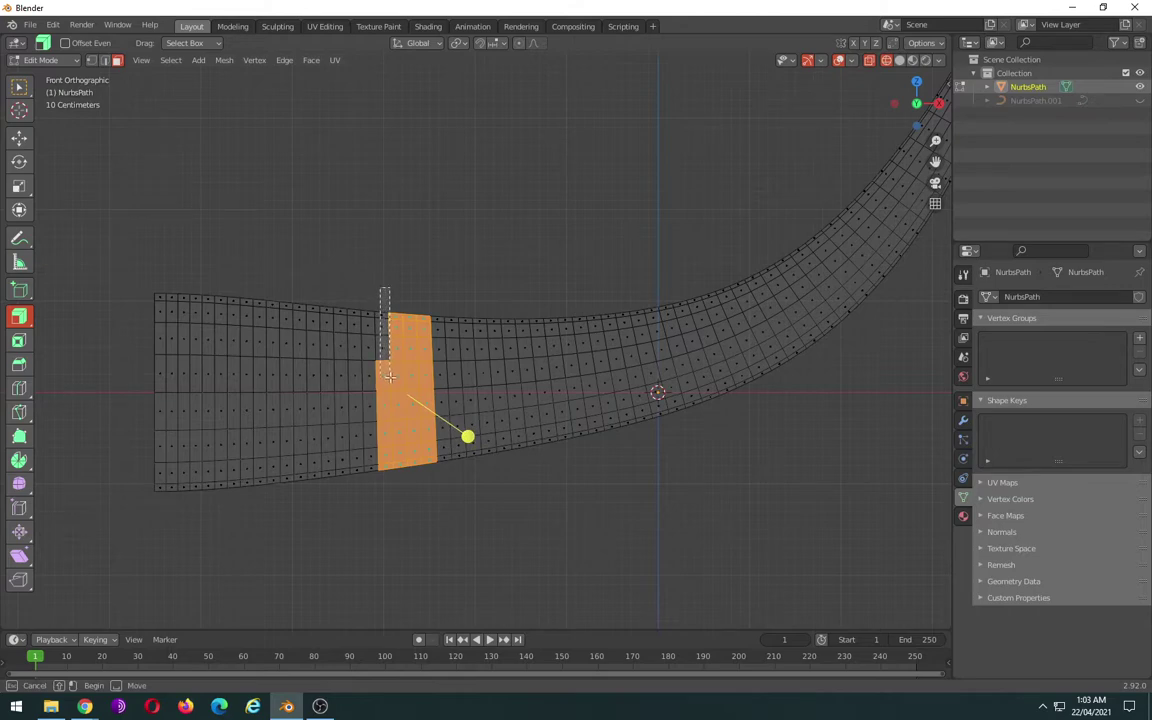
mouse_move(380, 372)
middle_down()
mouse_move(559, 458)
mouse_move(710, 465)
mouse_move(699, 458)
middle_up()
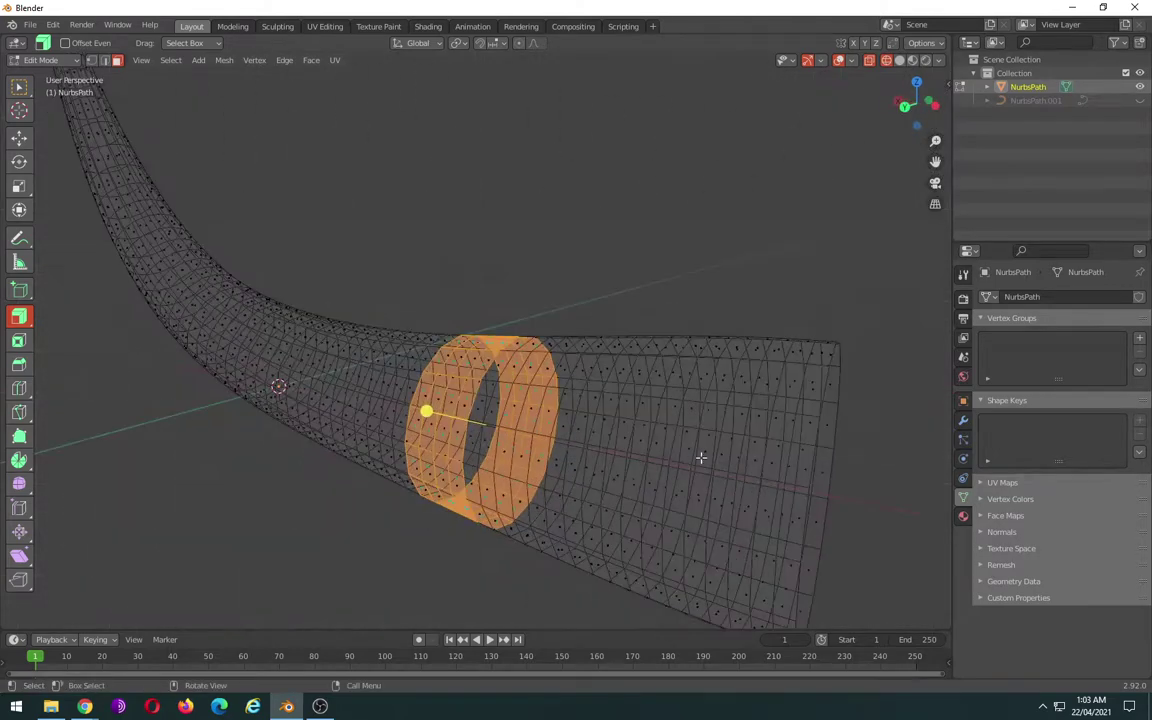
scroll(524, 453, up, 2)
scroll(524, 453, down, 4)
- Extrude and thicken the new face band outward with Alt+S
scroll(521, 451, up, 3)
key(alt+s)
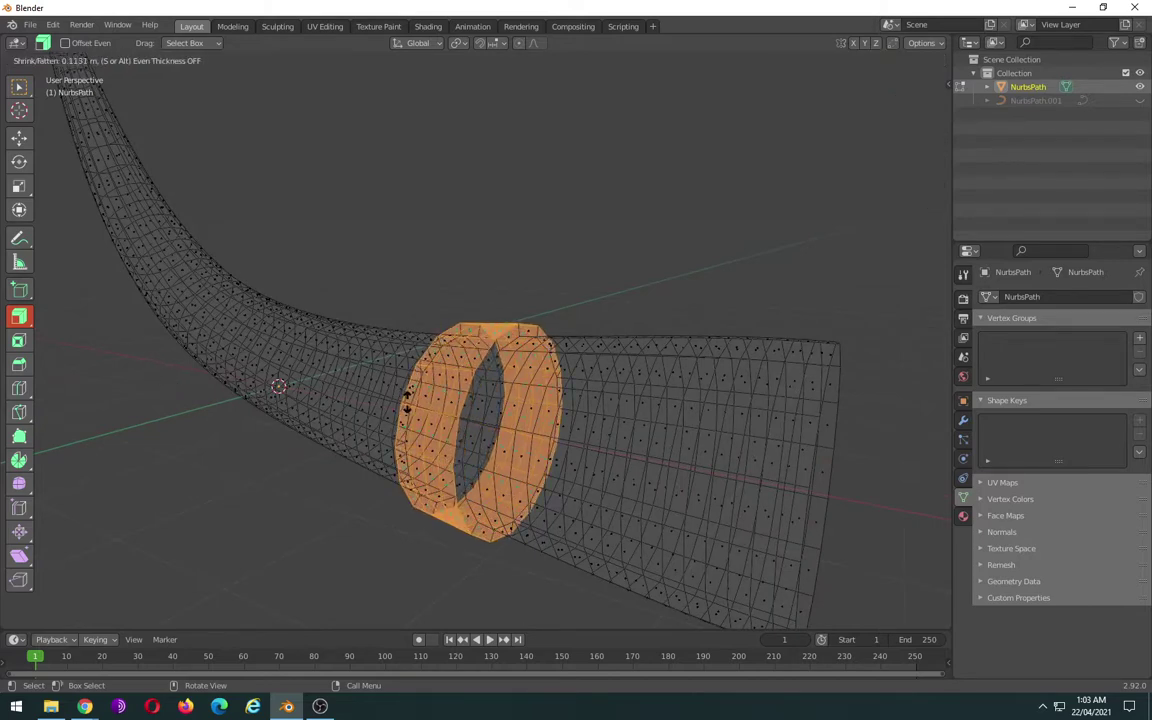
click(425, 410)
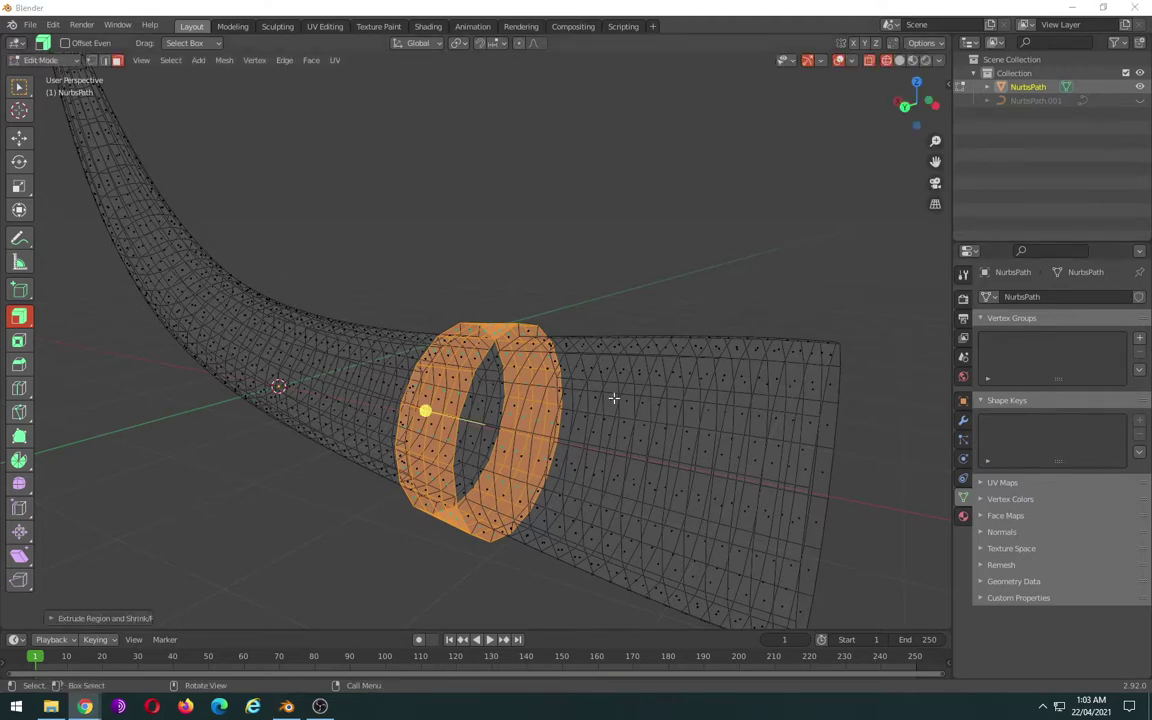
scroll(510, 430, up, 2)
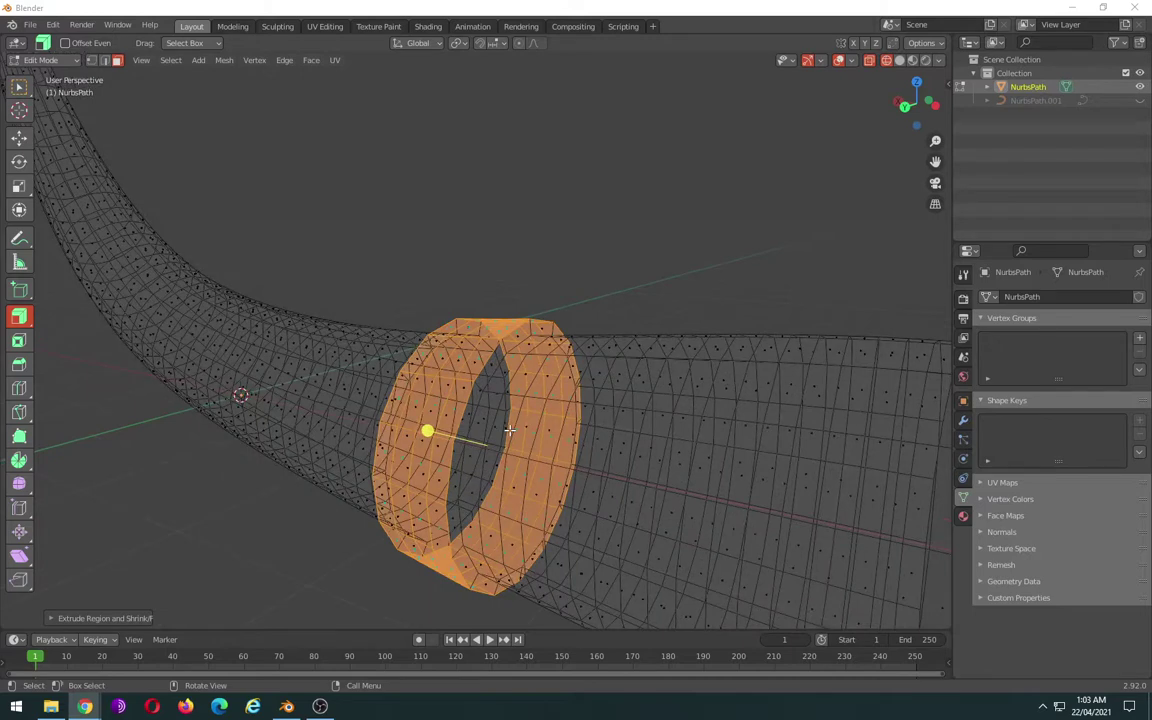
right_click(510, 430)
click(568, 267)
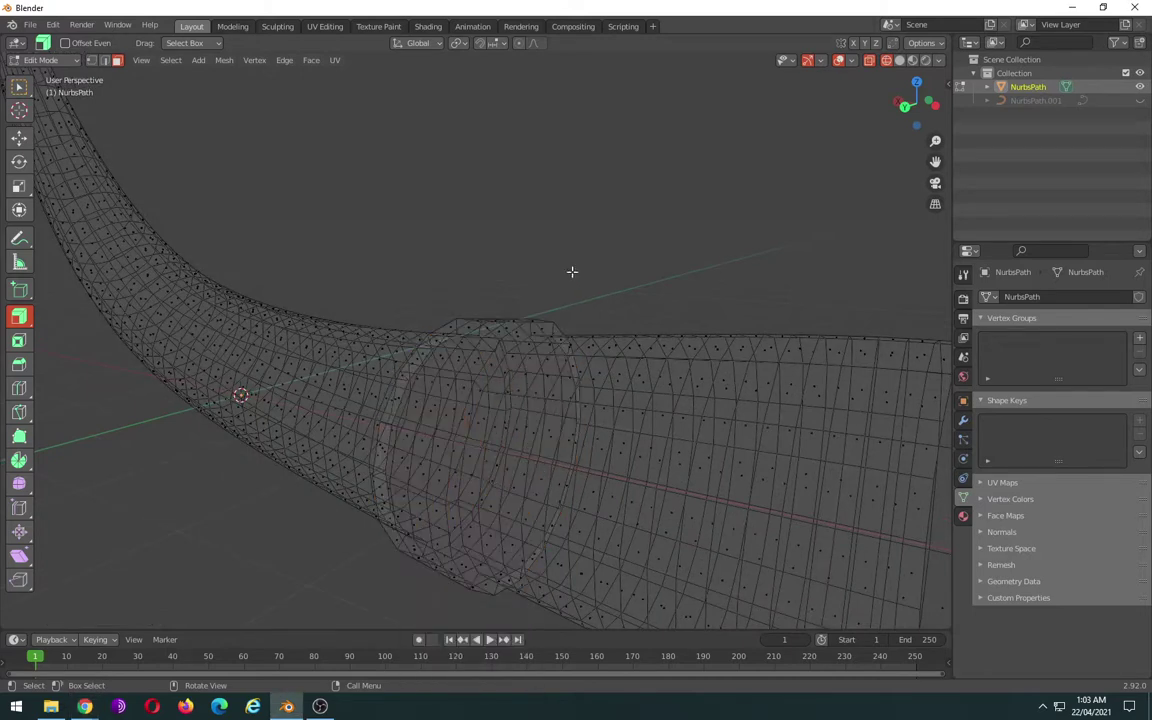
- Redo the band thickening more gently, select all, and return to Object Mode
key(ctrl+z)
key(ctrl+z)
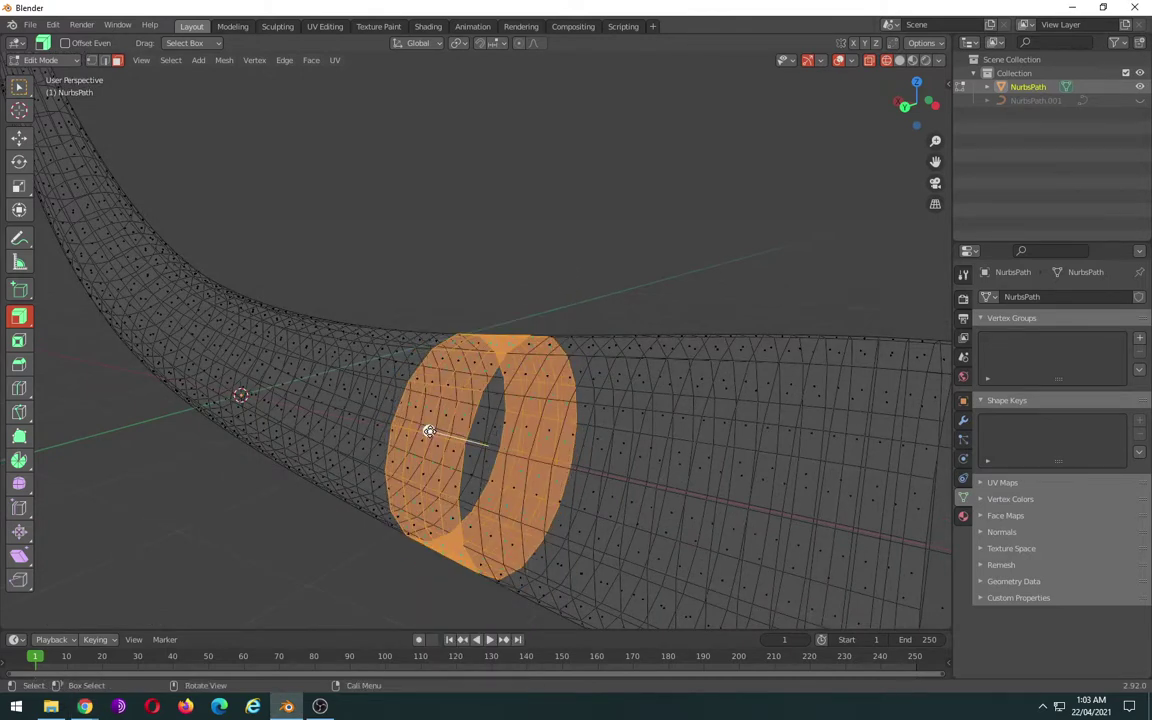
key(alt+s)
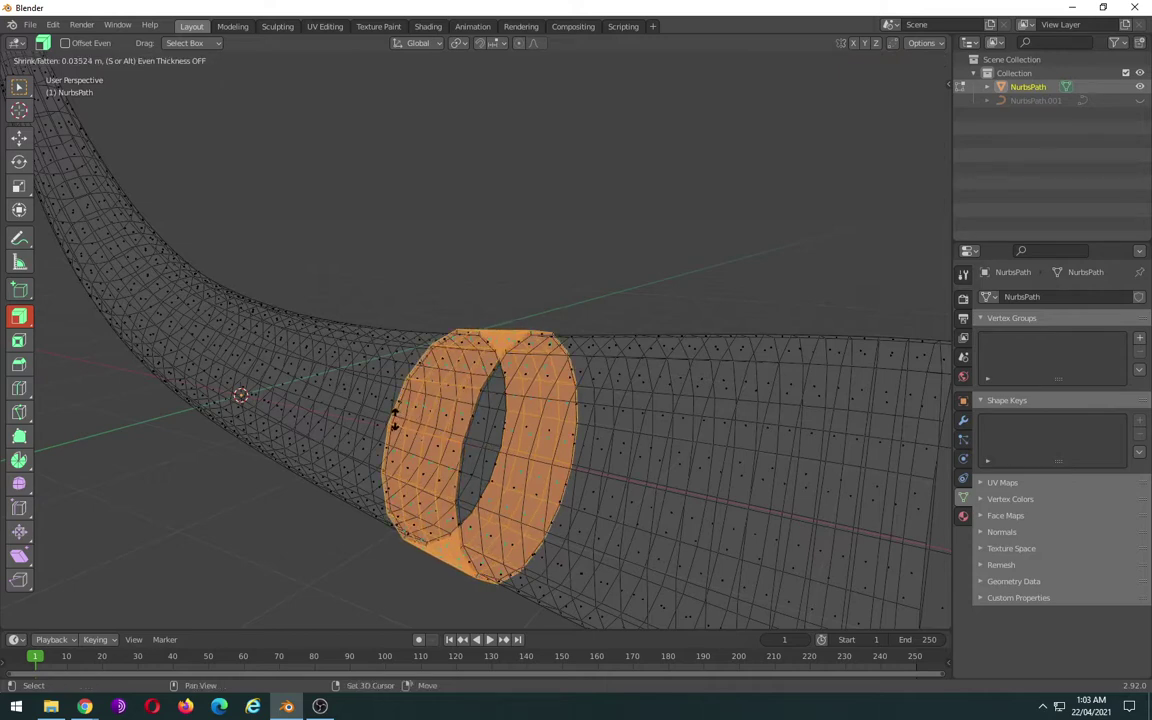
click(395, 420)
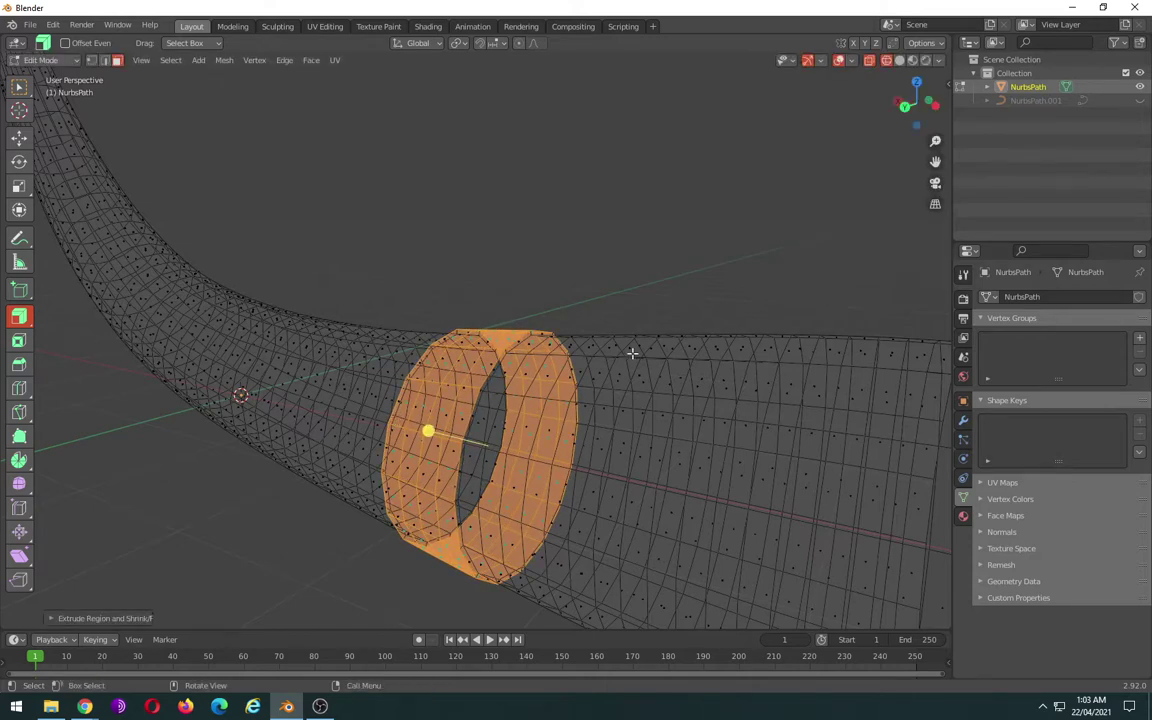
key(a)
key(Tab)
- Show the horn from the front in X-ray wireframe, panned and zoomed toward the opening
scroll(638, 351, down, 5)
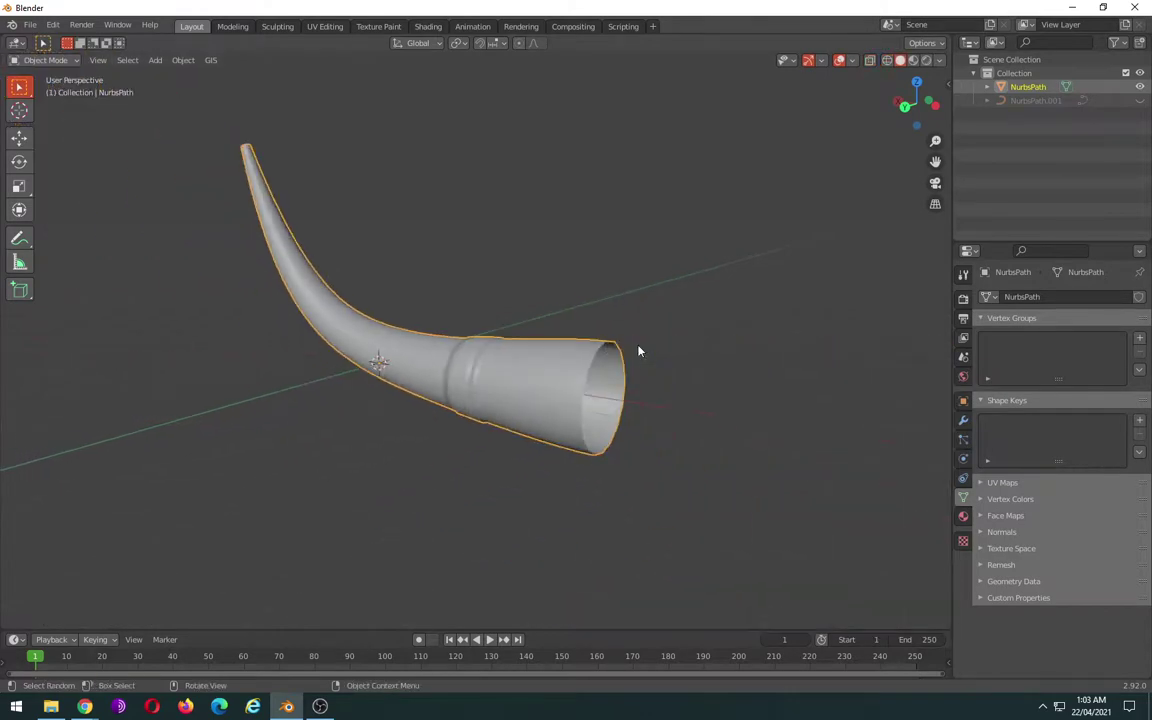
scroll(638, 351, up, 1)
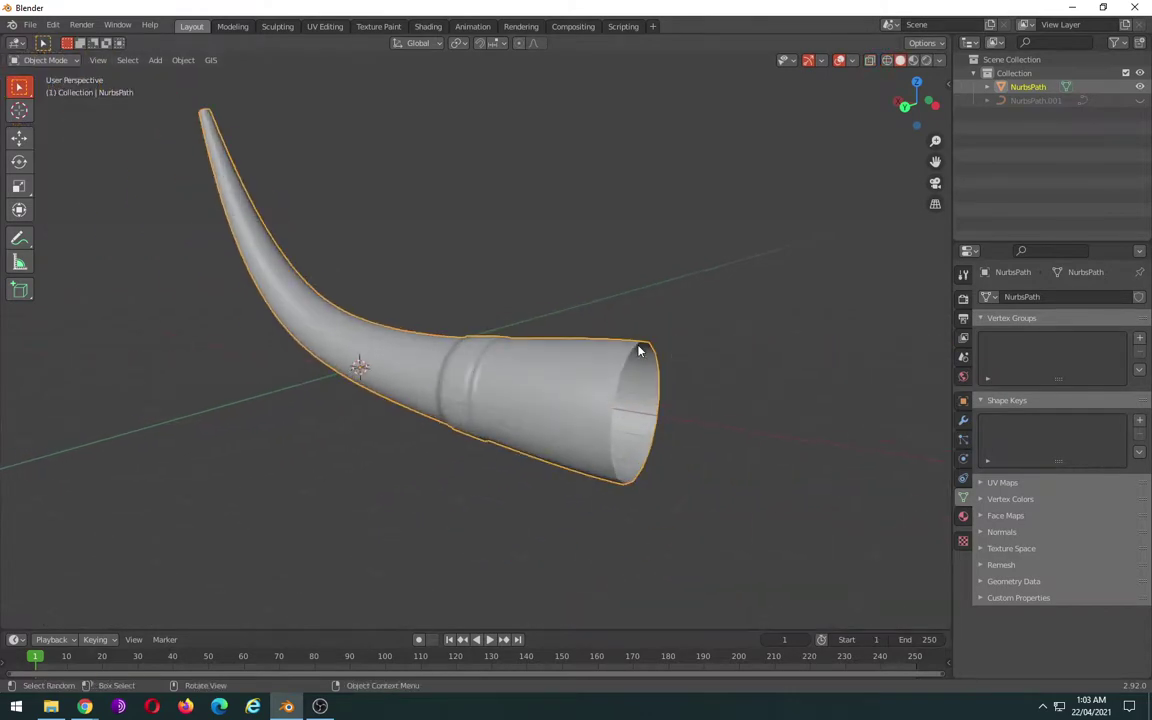
key(KP_1)
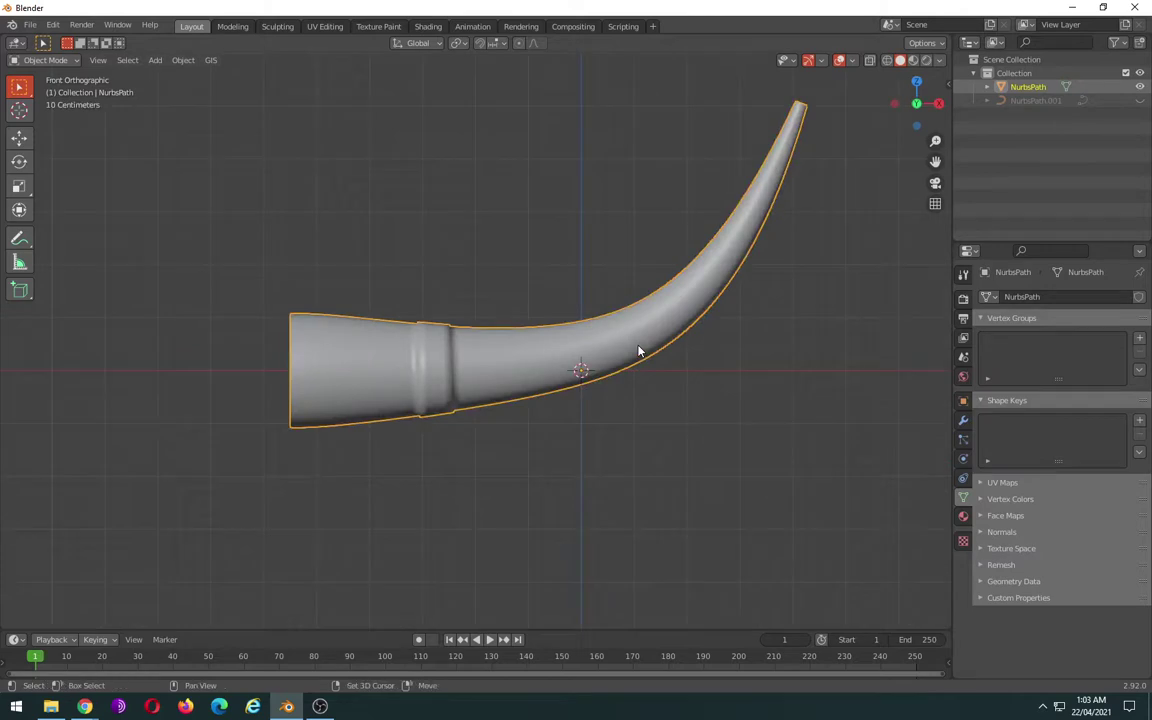
key(shift+z)
shift+middle_drag(455, 400, 615, 403)
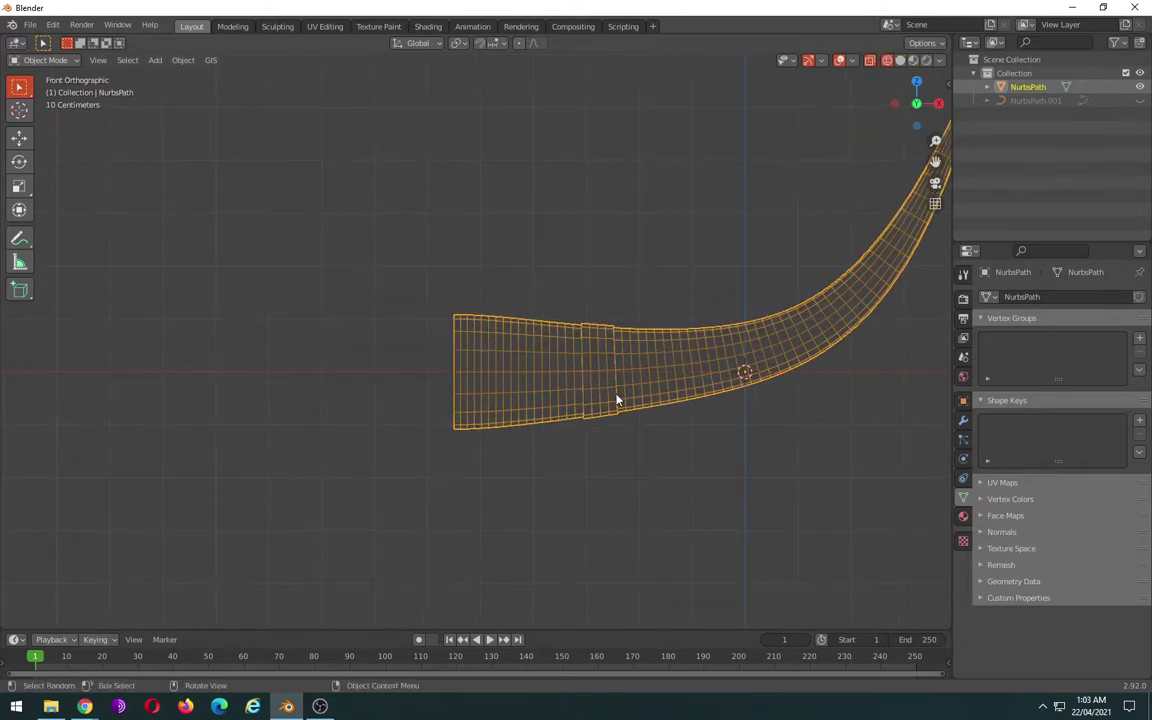
scroll(612, 398, up, 1)
scroll(612, 398, up, 1)
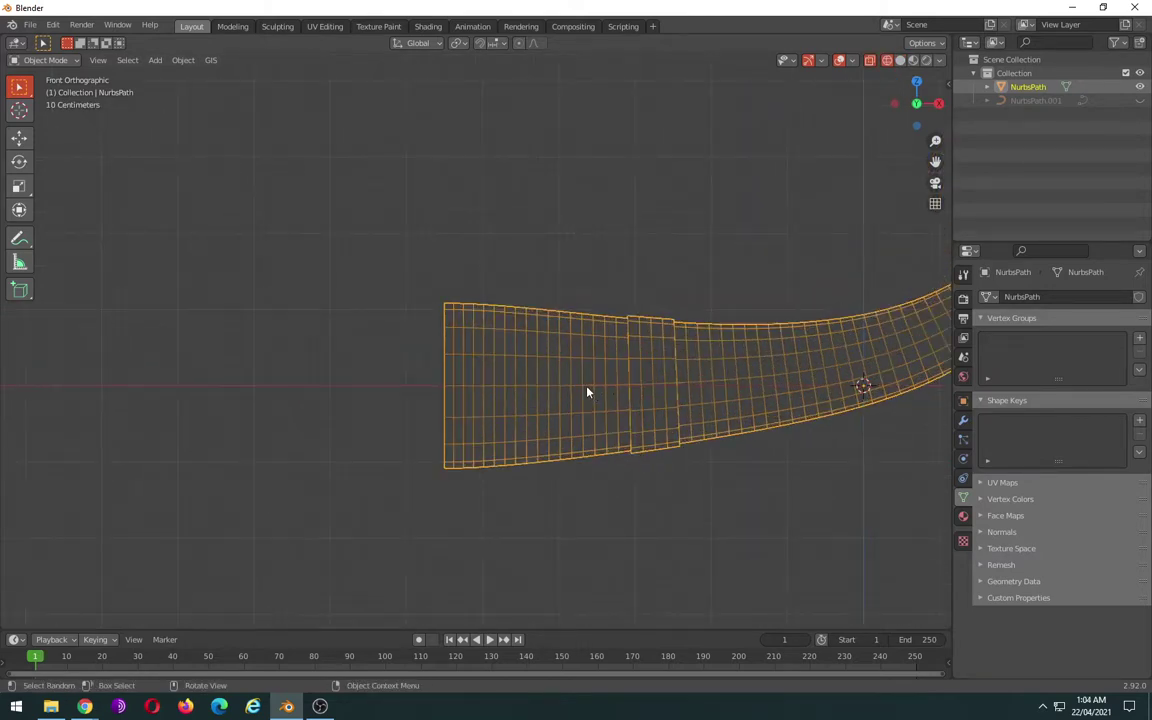
key(shift+z)
key(shift+z)
- In Edit Mode, box-select the face ring at the horn's open end and orbit to view it
key(Tab)
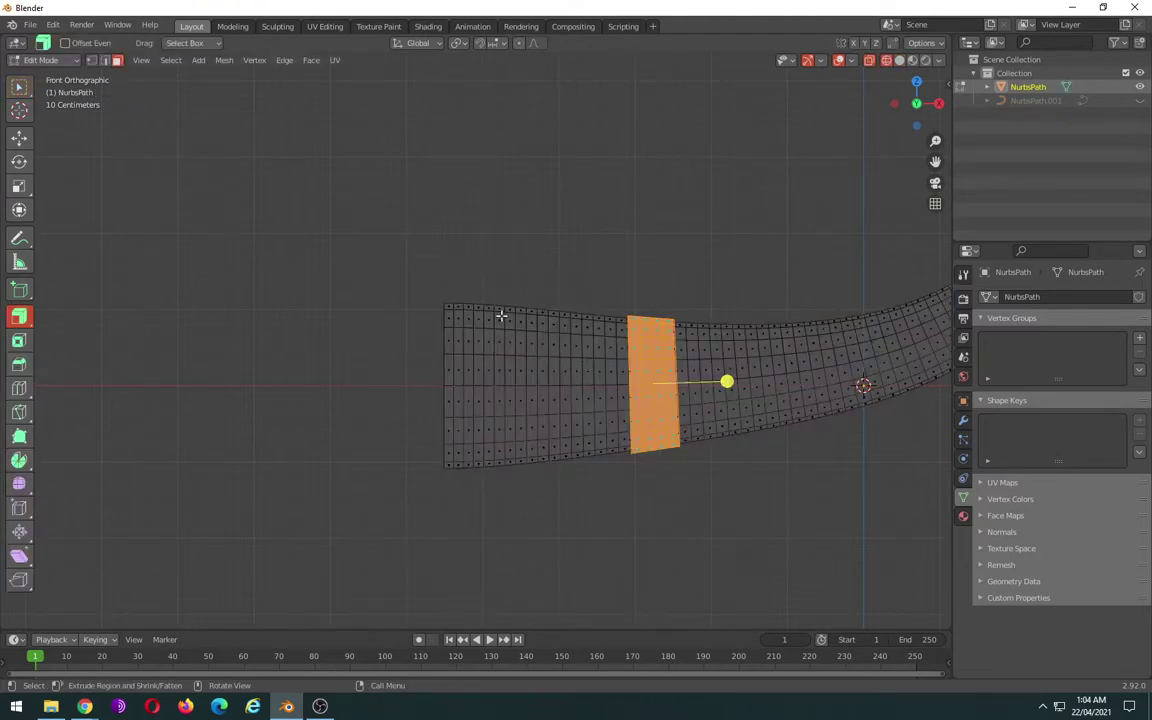
mouse_move(501, 315)
mouse_down()
mouse_move(445, 509)
mouse_move(419, 514)
mouse_up()
mouse_move(419, 514)
middle_down()
mouse_move(674, 465)
mouse_move(784, 494)
mouse_move(794, 481)
middle_up()
scroll(678, 465, up, 3)
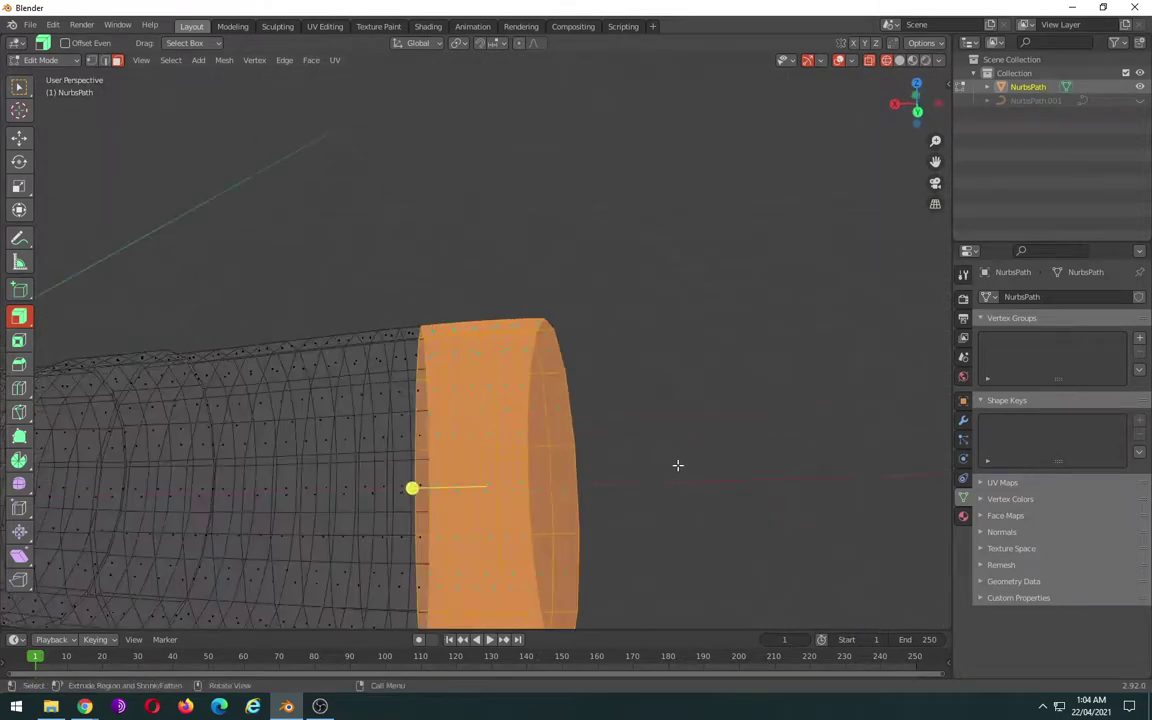
mouse_move(678, 465)
middle_down()
mouse_move(589, 455)
mouse_move(771, 404)
middle_up()
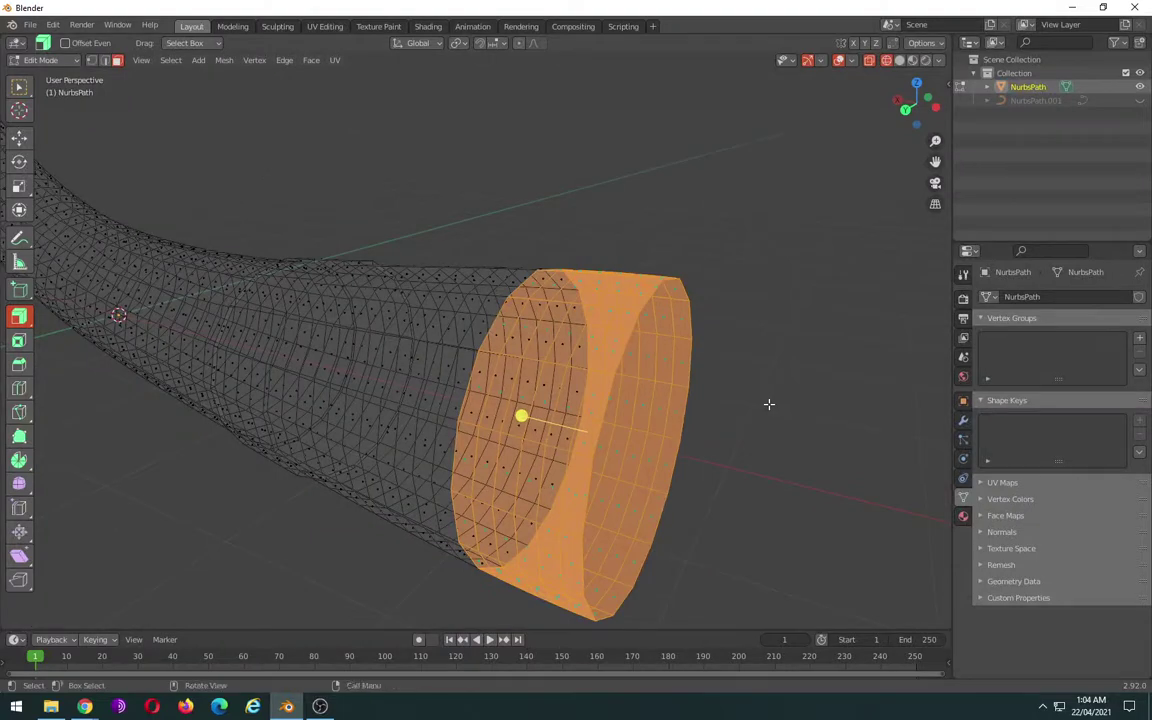
- Thicken the end ring into a collar, then return to solid shading and Object Mode
drag(521, 415, 410, 395)
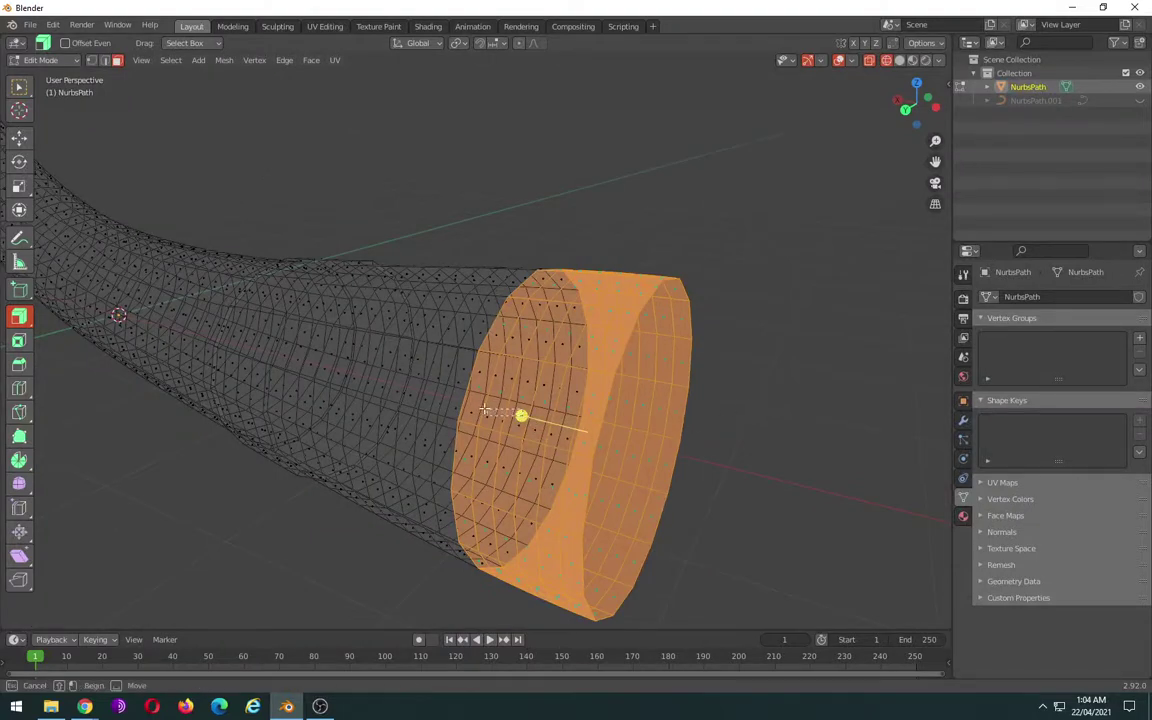
key(ctrl+z)
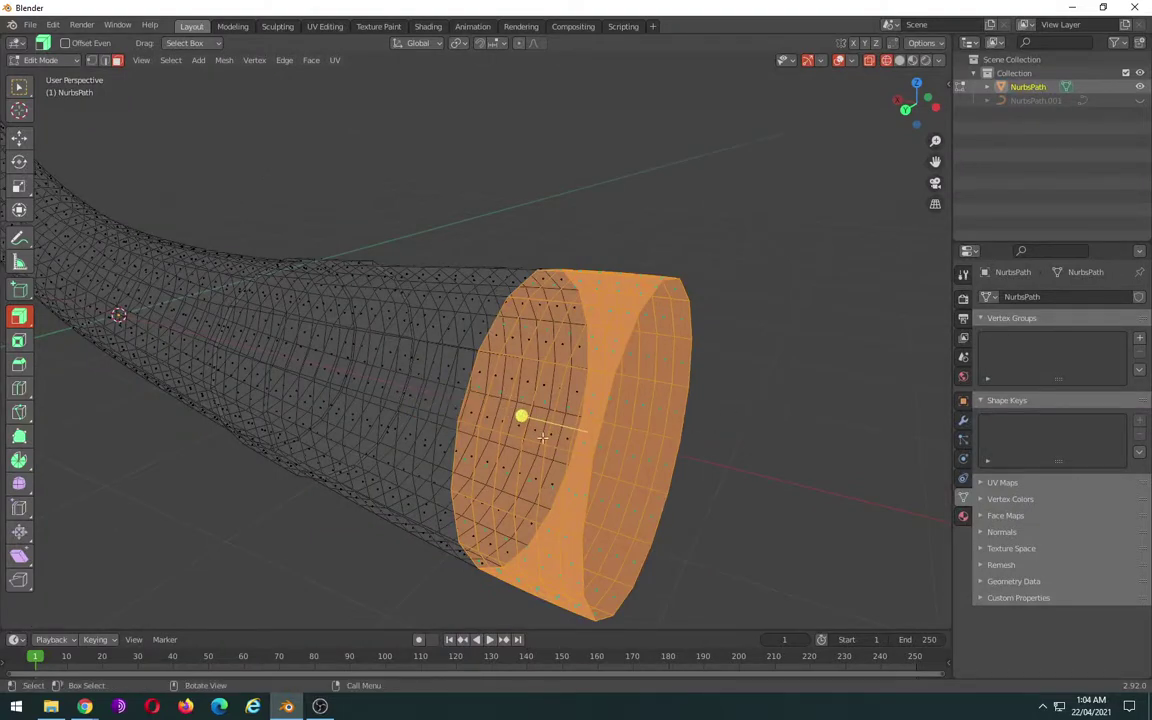
key(alt+s)
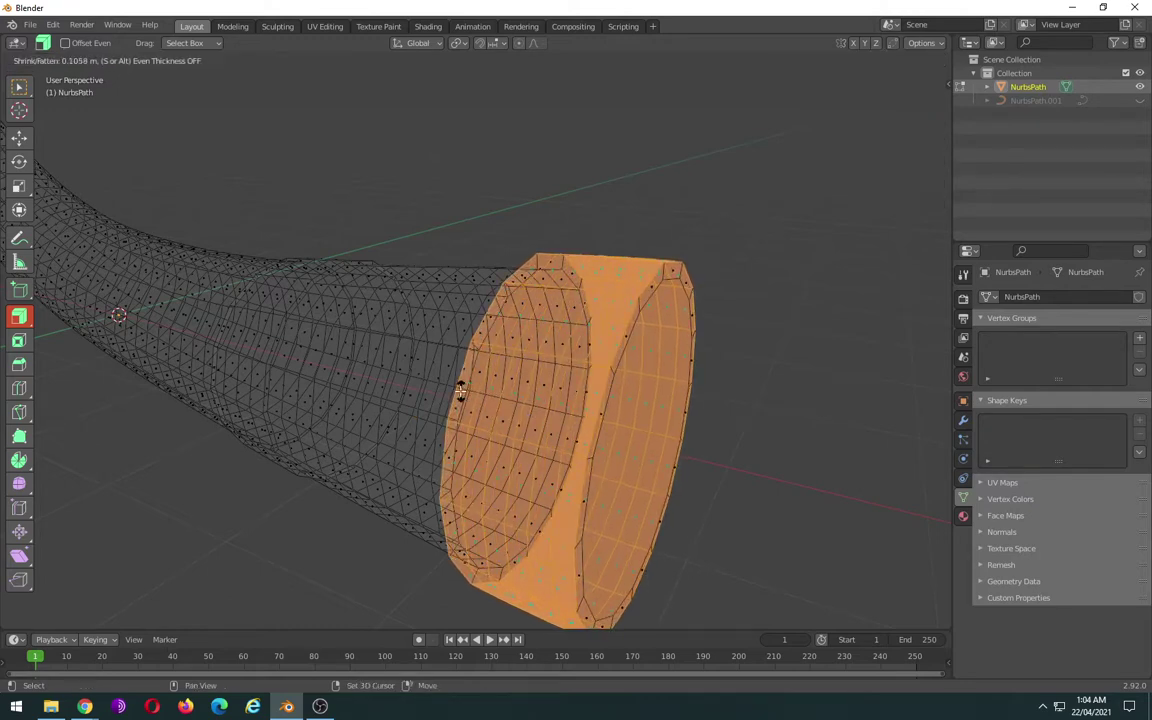
click(460, 392)
mouse_move(725, 429)
middle_down()
mouse_move(810, 442)
mouse_move(815, 432)
mouse_move(817, 444)
mouse_move(666, 430)
mouse_move(769, 460)
mouse_move(807, 455)
mouse_move(753, 437)
mouse_move(504, 501)
mouse_move(466, 499)
mouse_move(717, 481)
mouse_move(699, 458)
middle_up()
key(shift+z)
click(755, 436)
key(Tab)
scroll(755, 438, down, 3)
scroll(720, 476, up, 3)
- In edge mode, insert a new edge loop around the horn's rim
key(Tab)
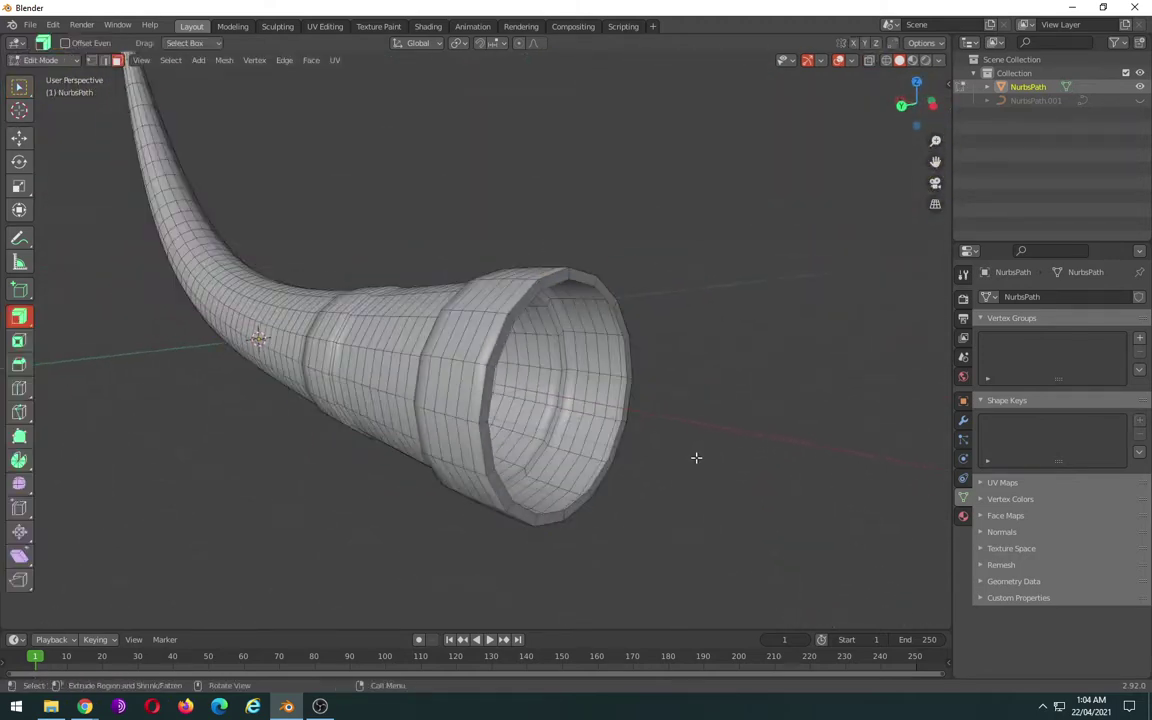
scroll(694, 457, up, 2)
click(105, 60)
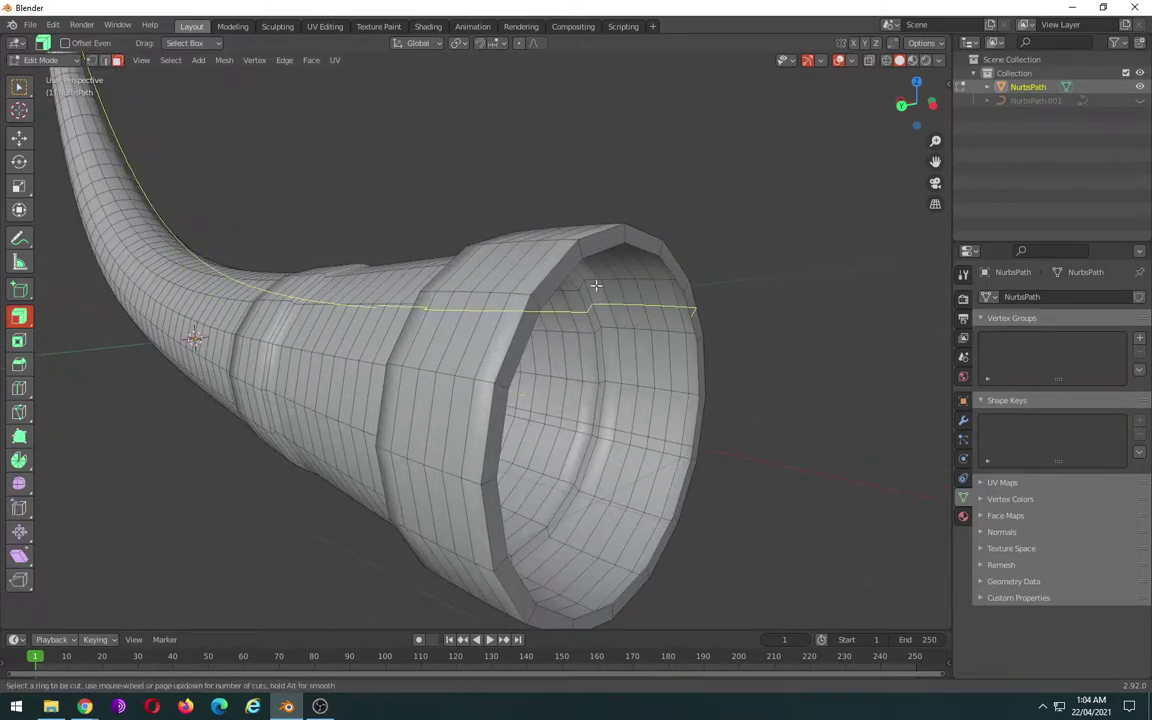
alt+click(580, 248)
key(g)
key(g)
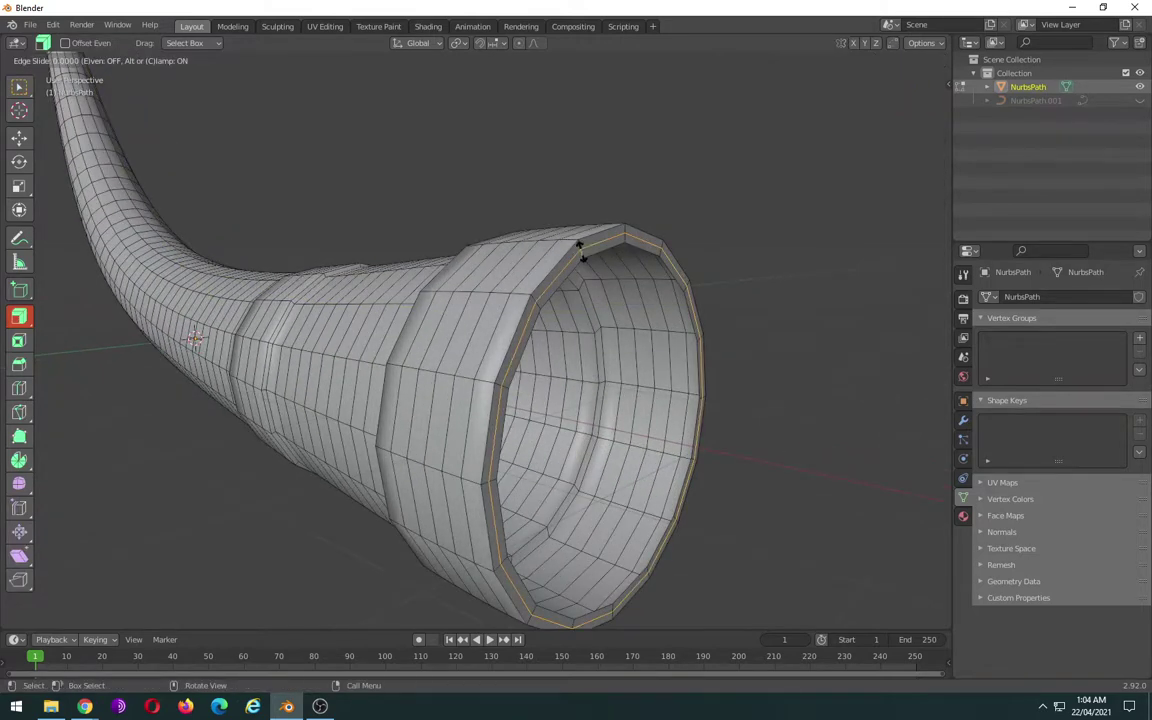
click(580, 247)
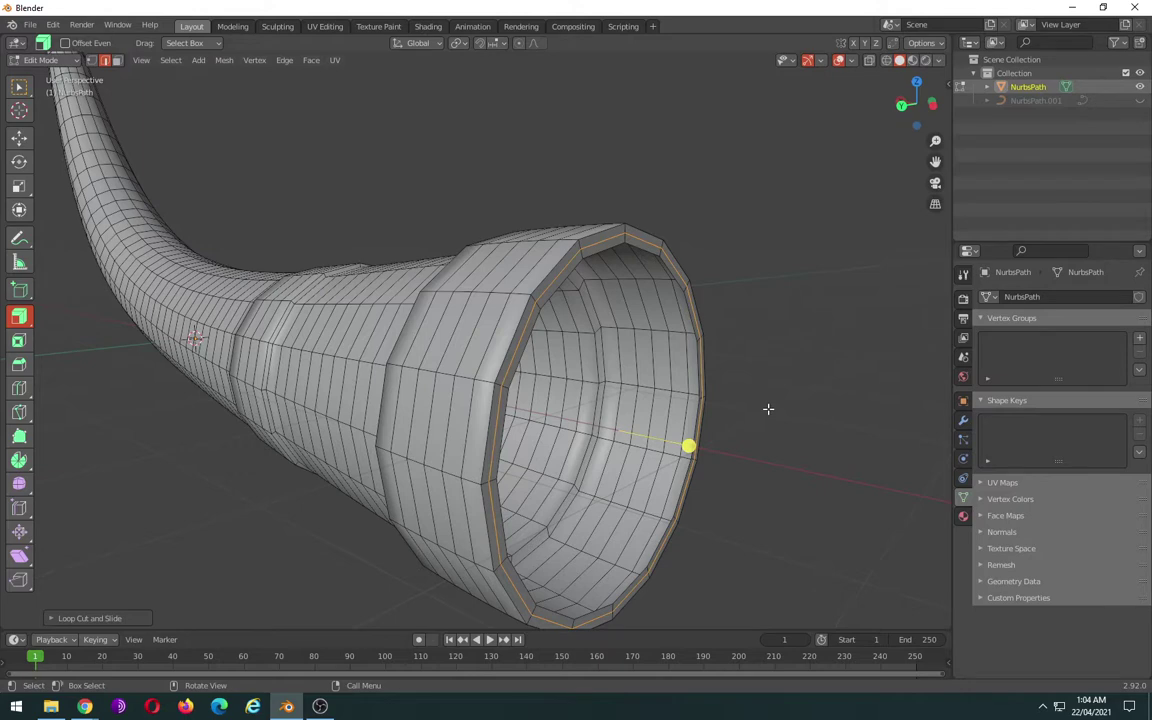
- Move the rim loop about 0.02 m along X, then look into the mouth
key(g)
key(x)
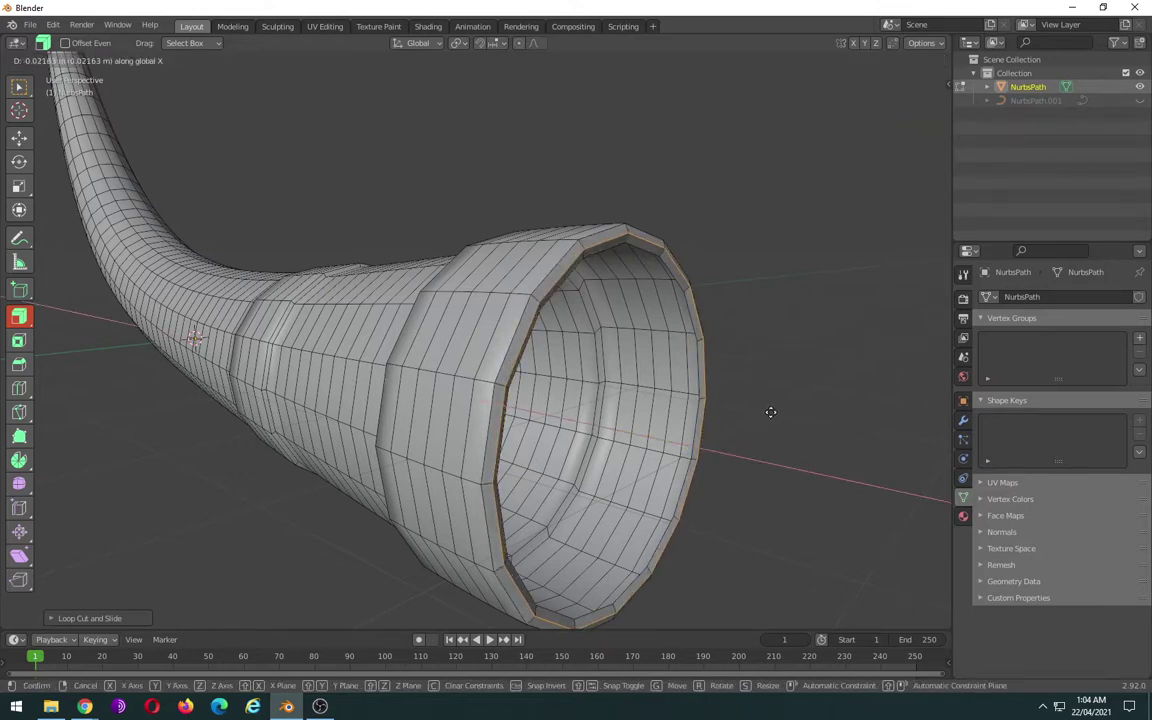
click(770, 412)
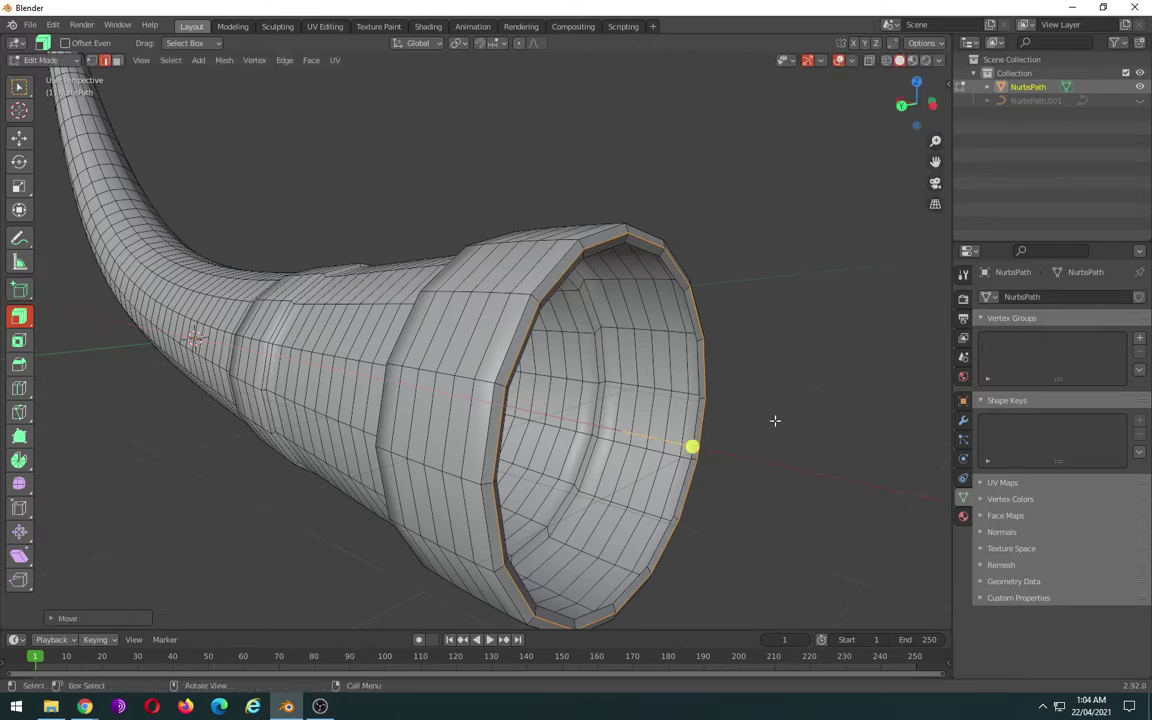
mouse_move(774, 419)
middle_down()
mouse_move(704, 386)
mouse_move(581, 391)
mouse_move(730, 411)
mouse_move(828, 460)
mouse_move(867, 451)
middle_up()
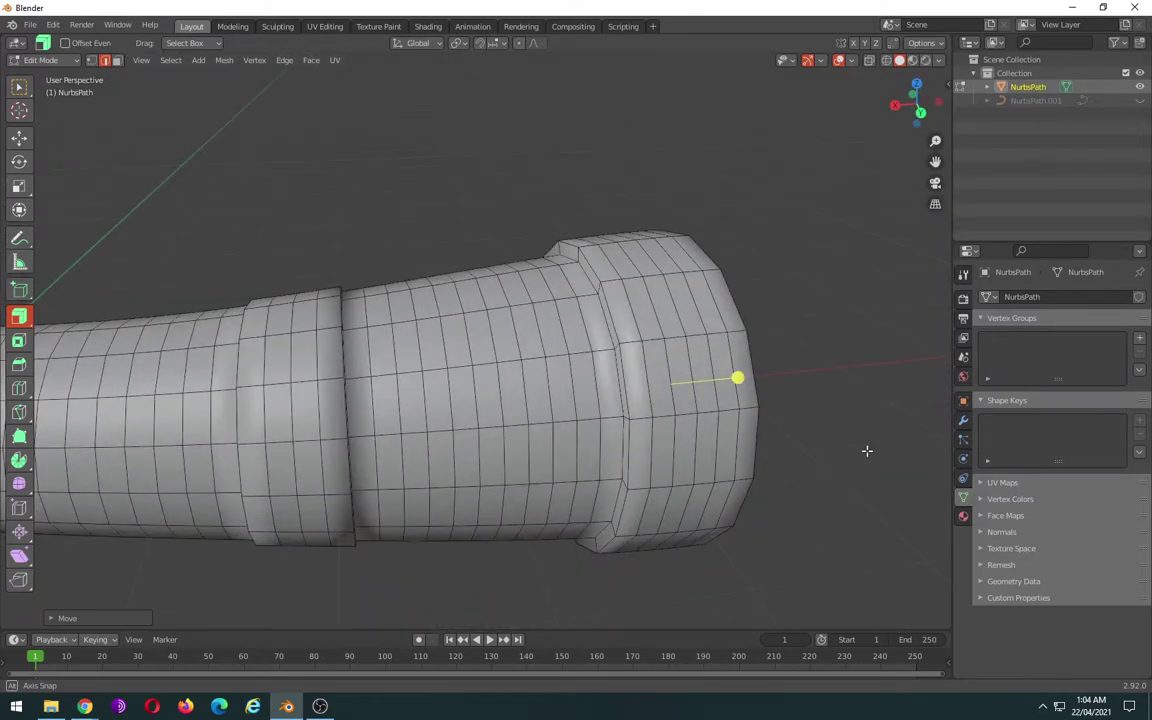
click(85, 706)
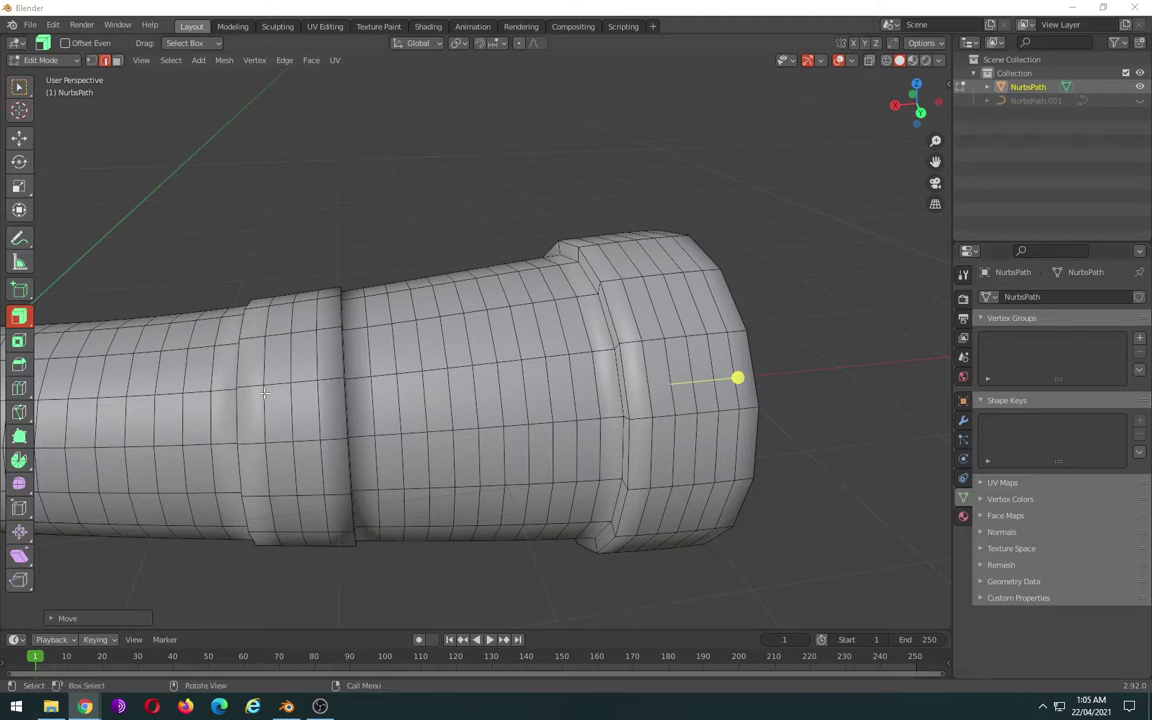
- Shift the step-ring edge loop along X and scale it slightly narrower
click(19, 87)
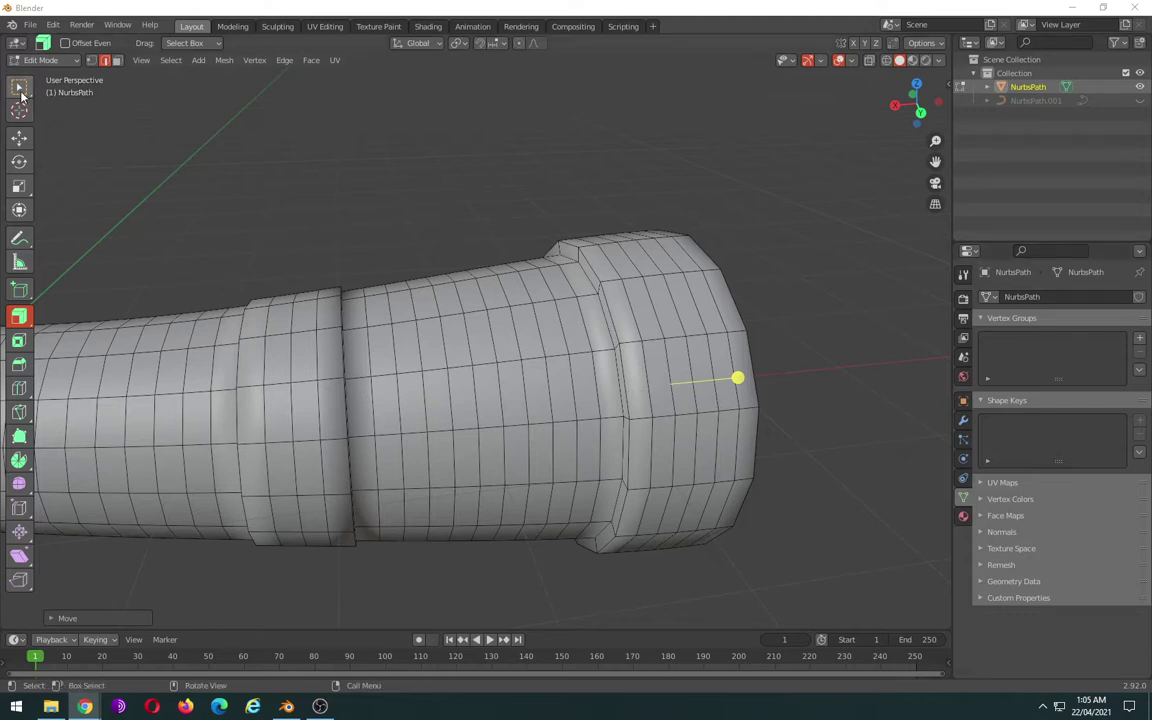
alt+click(621, 372)
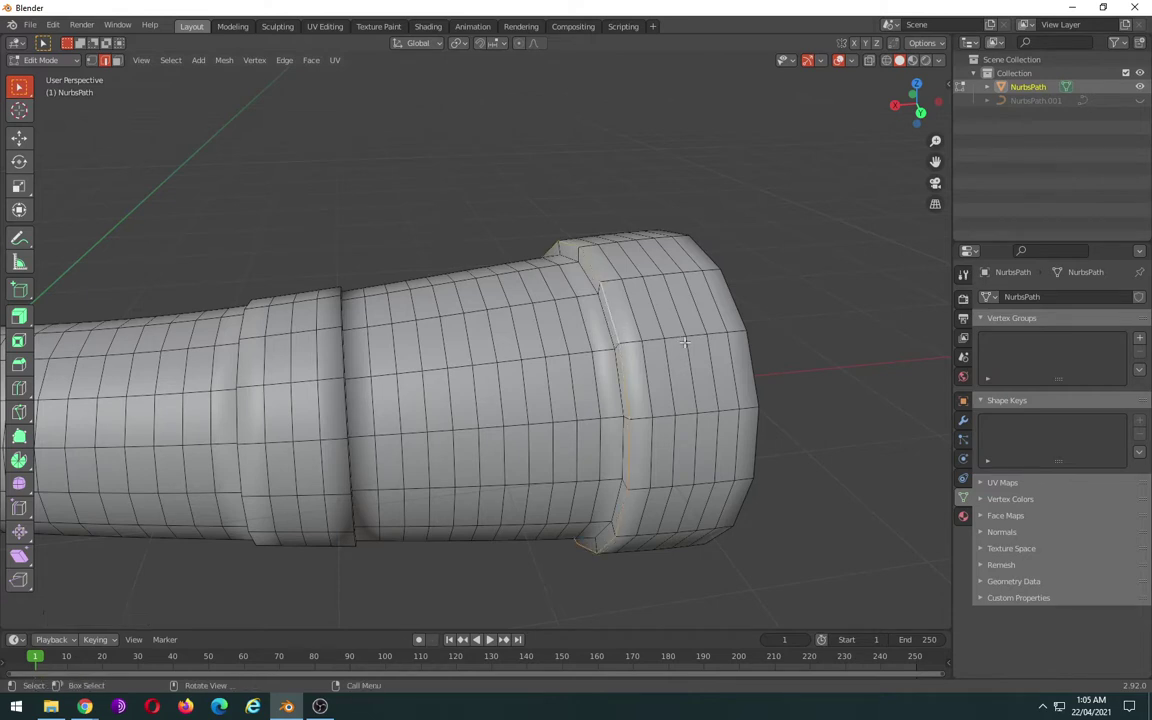
key(g)
key(x)
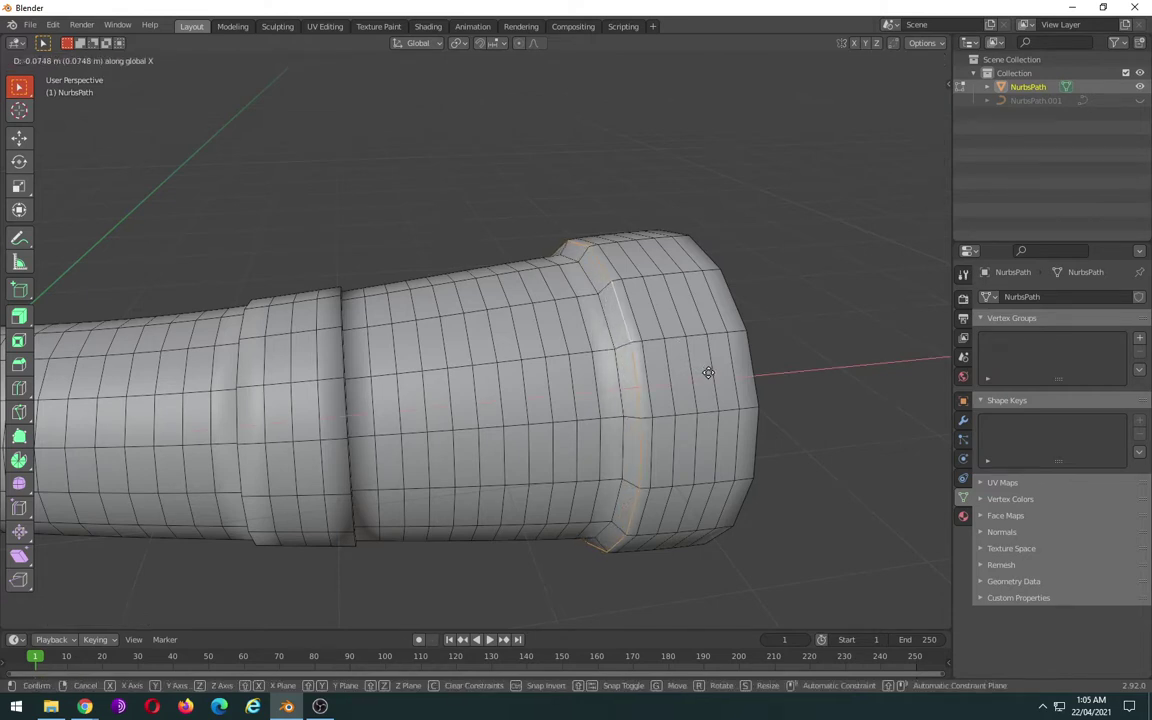
click(708, 372)
key(s)
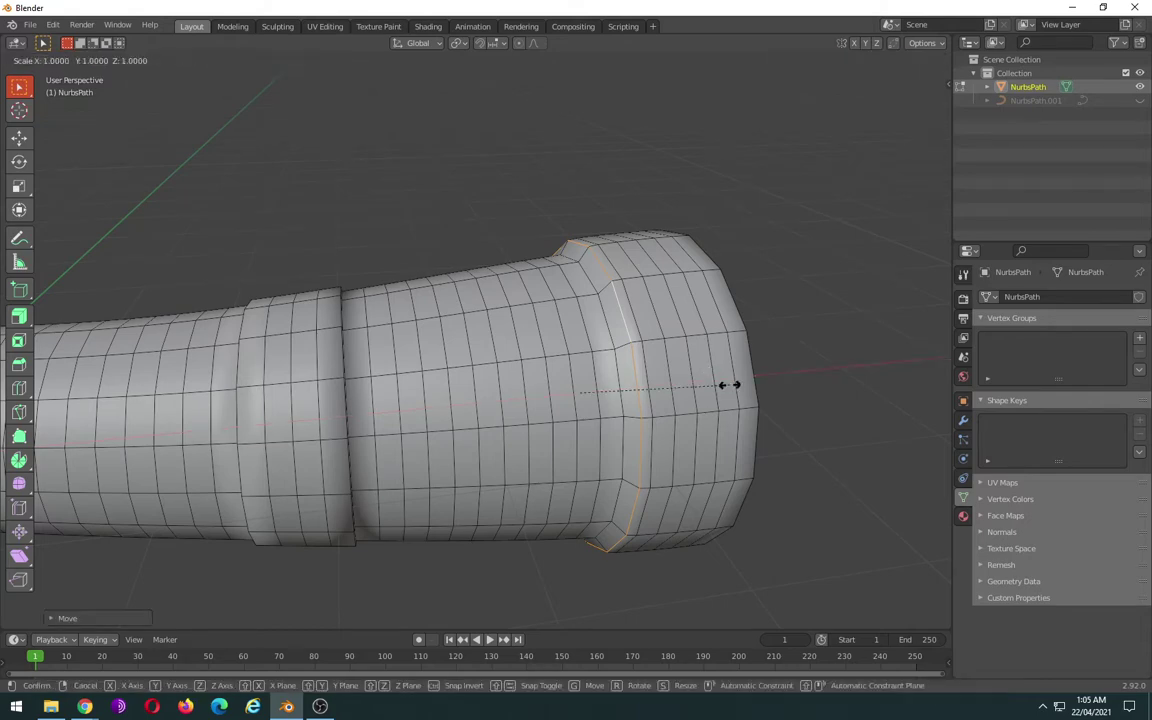
click(726, 383)
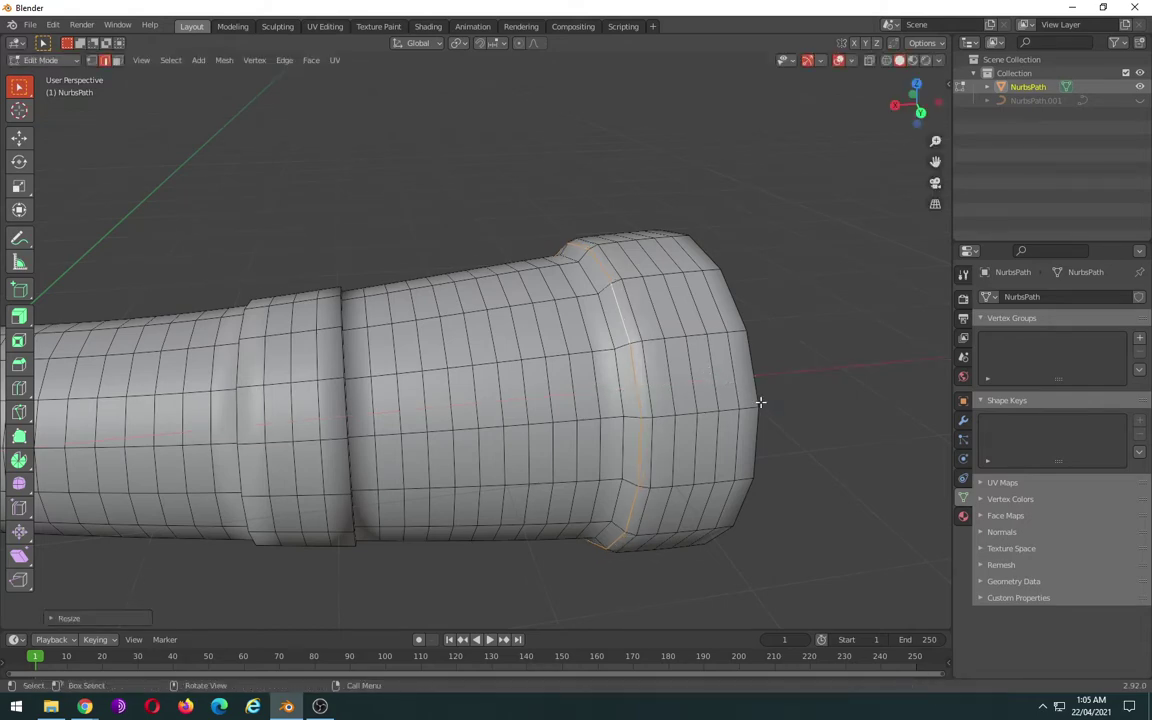
middle_drag(760, 402, 666, 381)
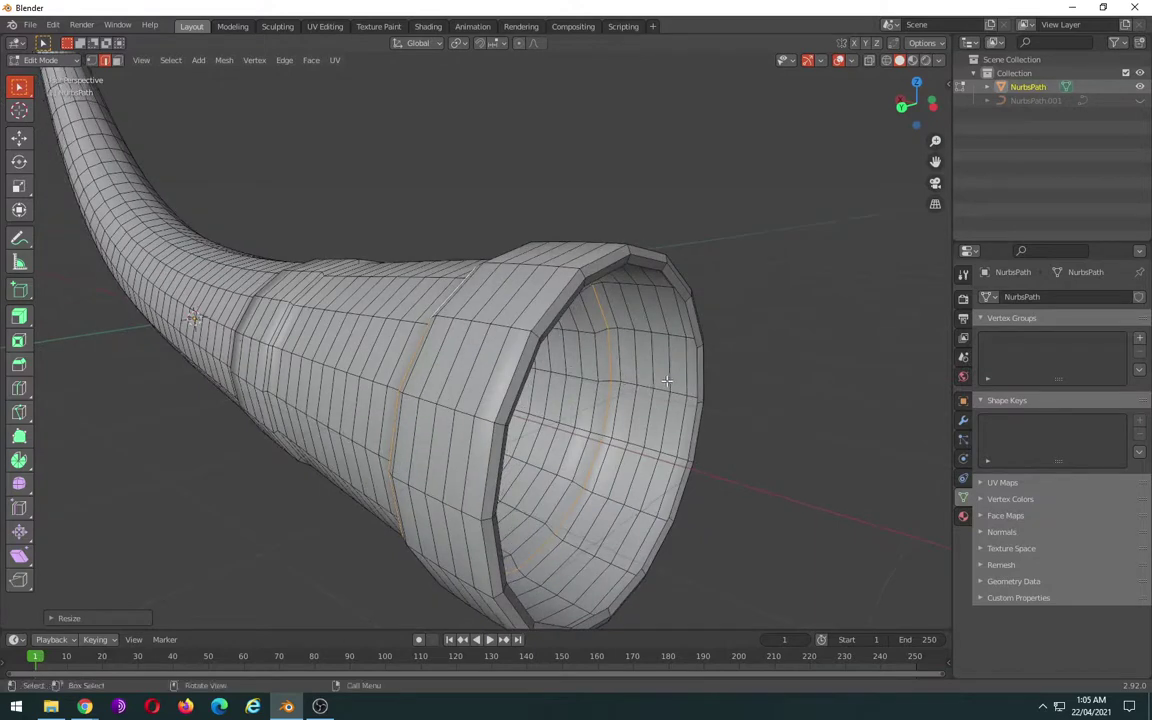
- Shift the mouth's rim loop along X and scale it slightly narrower
alt+click(518, 357)
alt+click(686, 345)
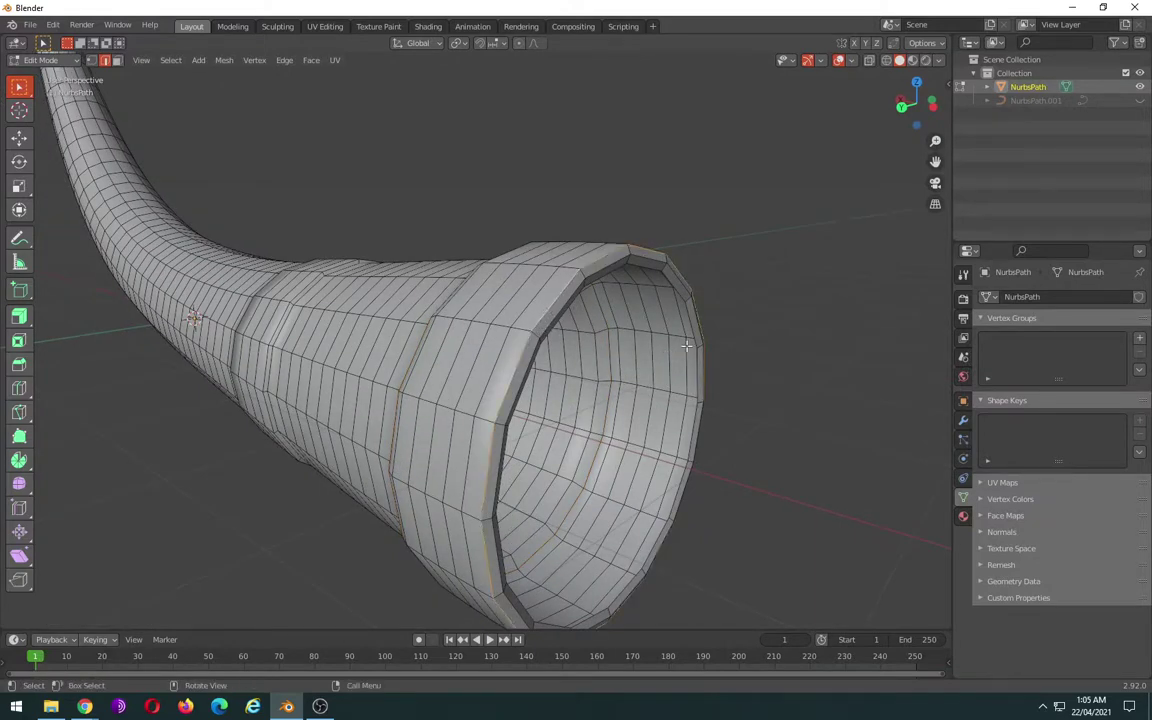
key(g)
key(x)
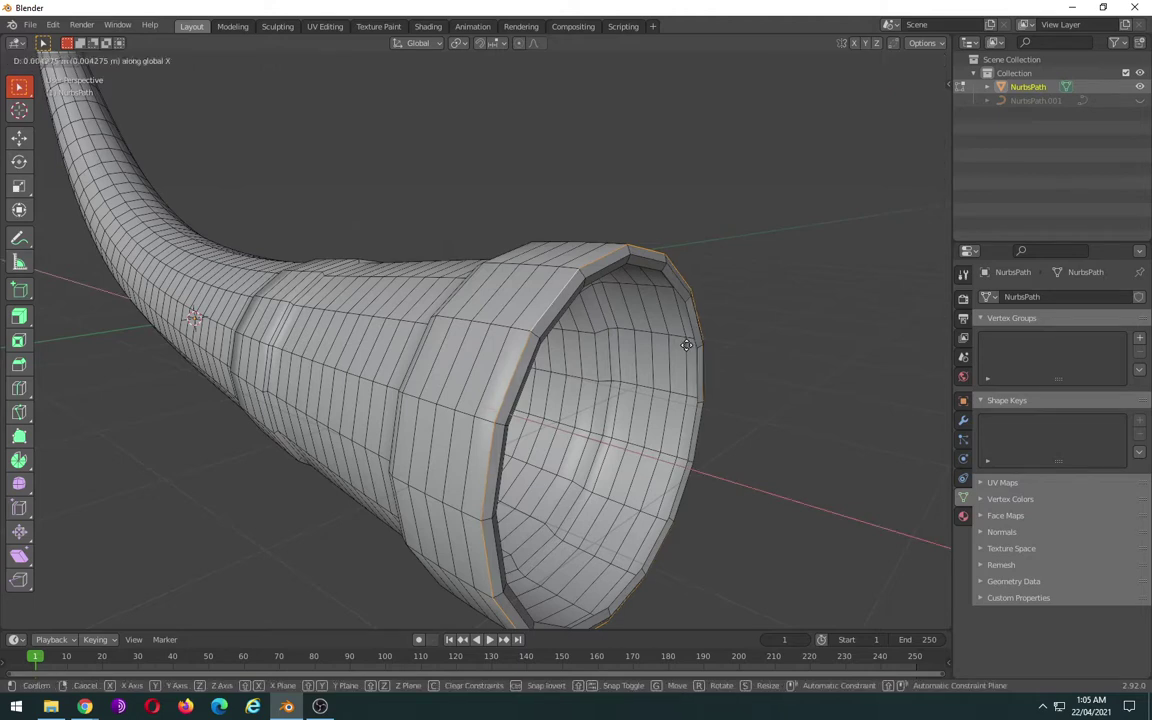
click(683, 343)
key(s)
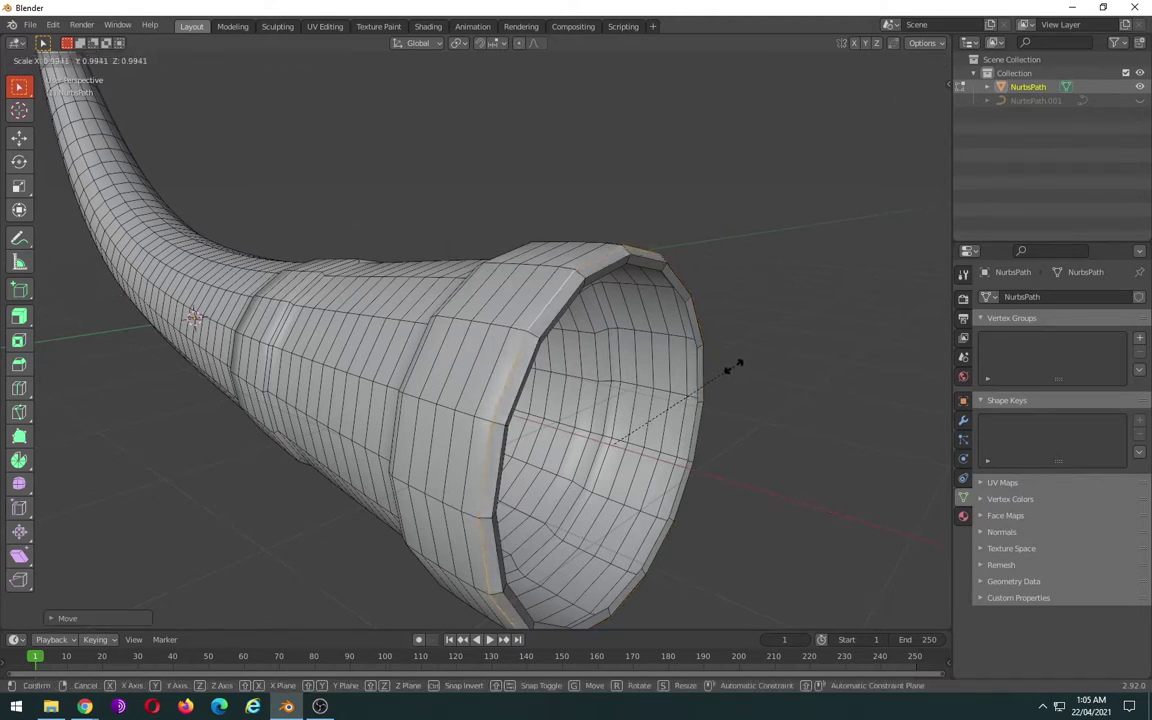
click(733, 367)
- Return the horn to Object Mode and view it from the side
mouse_move(603, 375)
middle_down()
mouse_move(652, 377)
mouse_move(553, 392)
middle_up()
scroll(651, 374, down, 5)
scroll(553, 392, up, 3)
scroll(553, 392, up, 2)
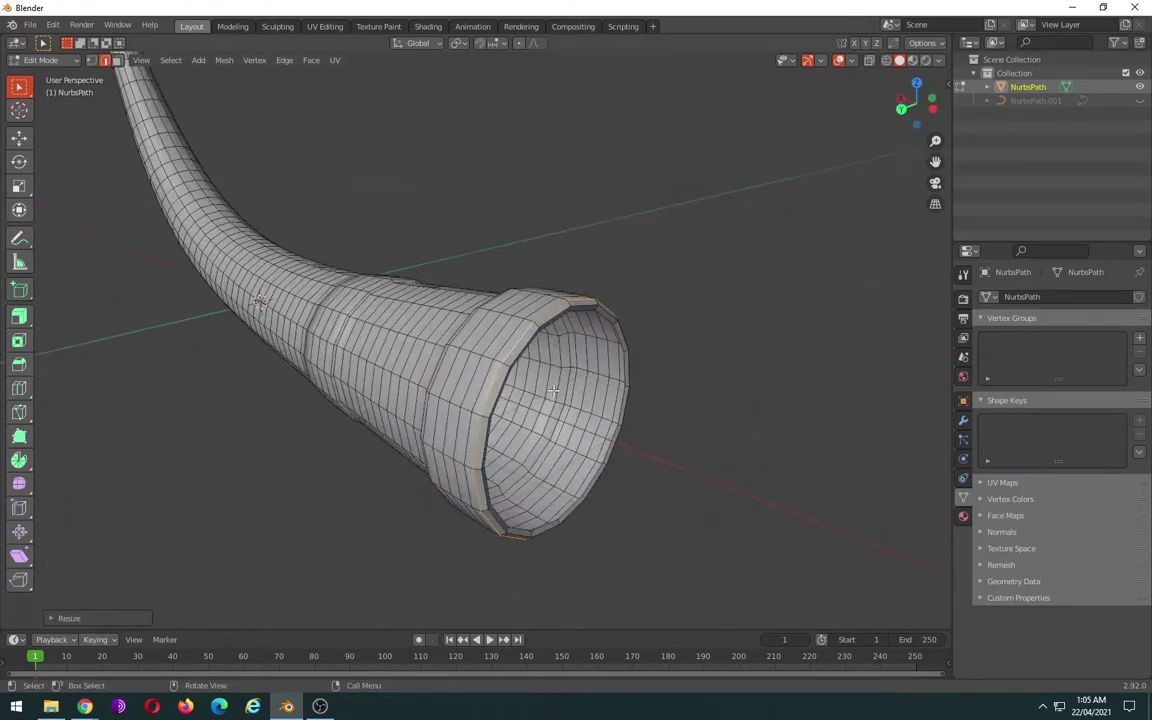
key(Tab)
middle_drag(661, 431, 620, 411)
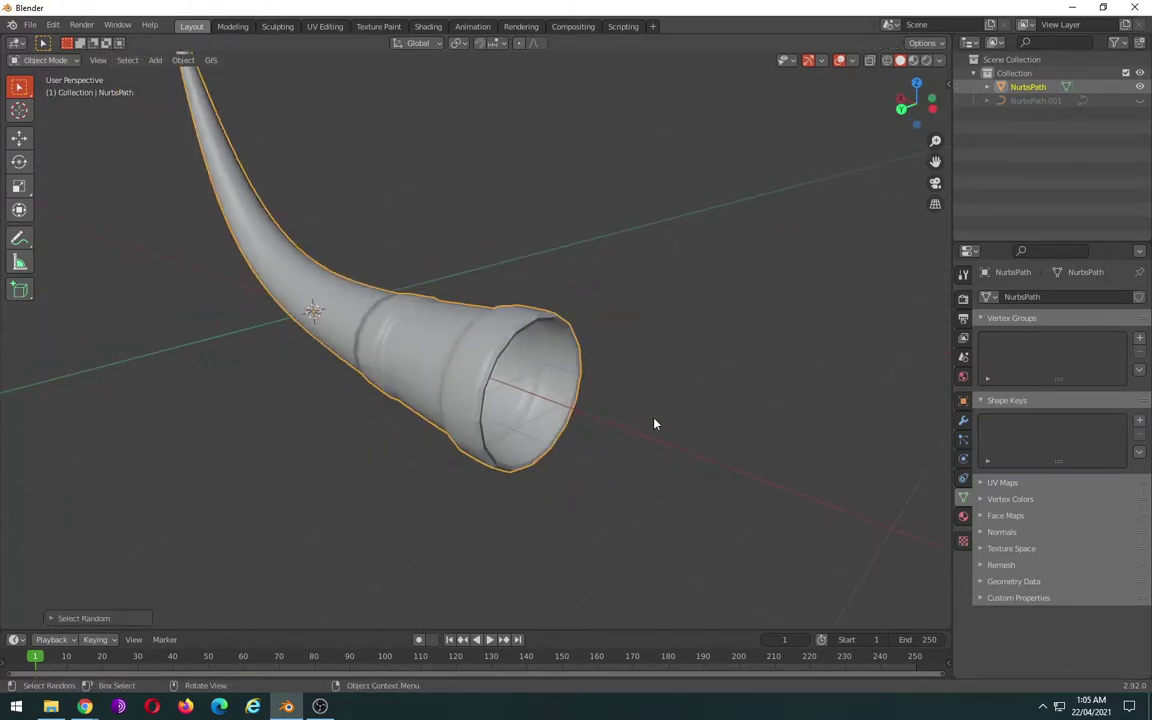
- Deselect the horn, orbit and zoom to inspect it, then return to Edit Mode on its mesh
click(700, 437)
mouse_move(715, 442)
middle_down()
mouse_move(668, 419)
mouse_move(496, 383)
mouse_move(558, 342)
mouse_move(658, 391)
mouse_move(732, 380)
mouse_move(571, 360)
mouse_move(634, 432)
mouse_move(672, 364)
middle_up()
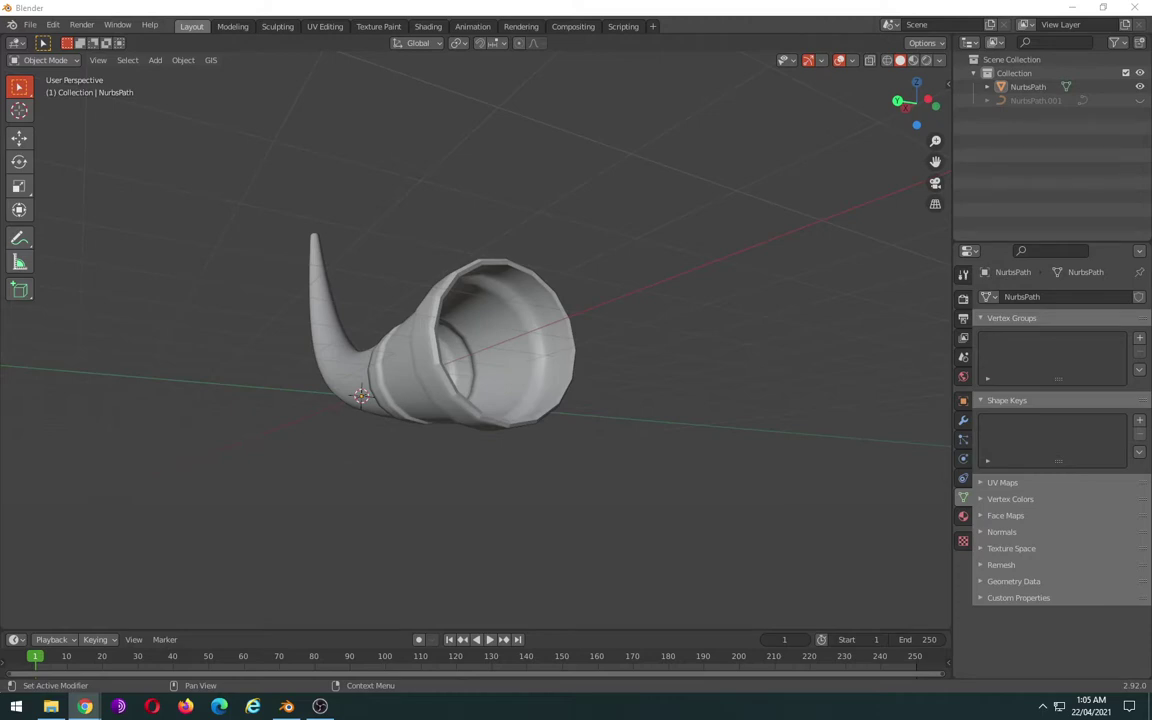
mouse_move(580, 330)
middle_down()
mouse_move(609, 347)
mouse_move(668, 440)
mouse_move(567, 418)
mouse_move(560, 381)
mouse_move(507, 352)
mouse_move(441, 346)
mouse_move(632, 431)
mouse_move(659, 429)
mouse_move(580, 427)
mouse_move(497, 362)
mouse_move(659, 407)
mouse_move(705, 395)
middle_up()
scroll(567, 418, up, 3)
key(Tab)
scroll(497, 362, up, 3)
scroll(497, 362, down, 3)
scroll(497, 362, up, 2)
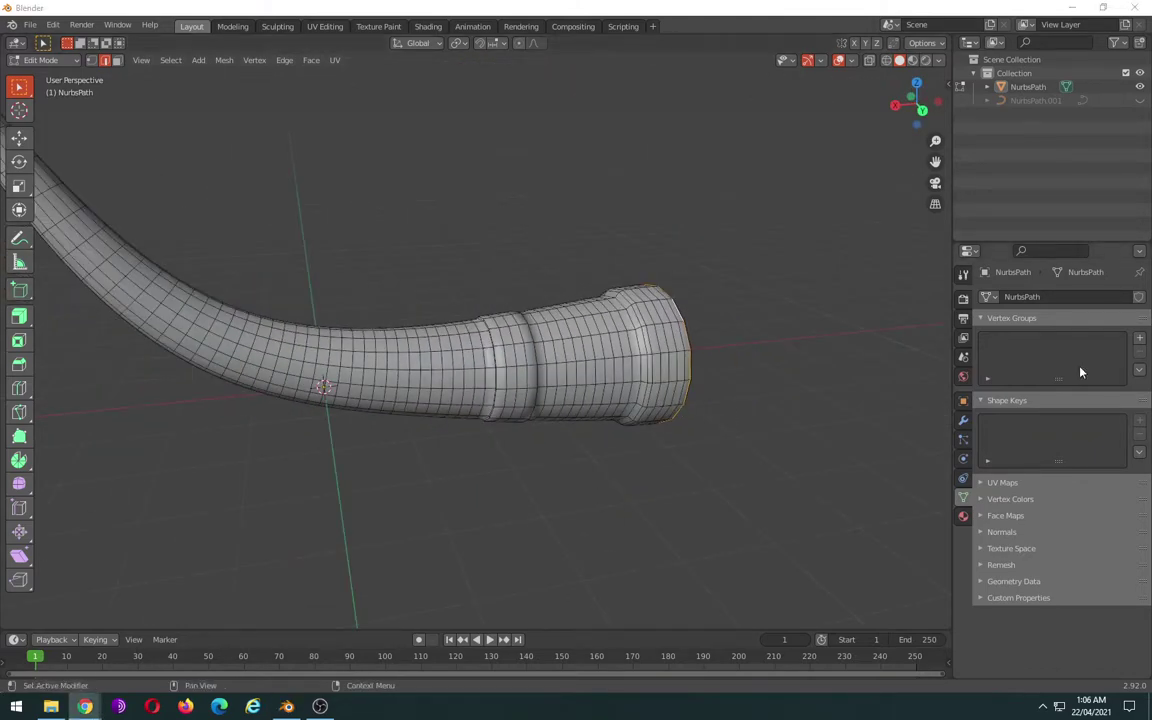
- Switch to front view and zoom in on the horn's mid-curve bend
mouse_move(449, 387)
middle_down()
mouse_move(480, 380)
mouse_move(430, 392)
mouse_move(449, 387)
middle_up()
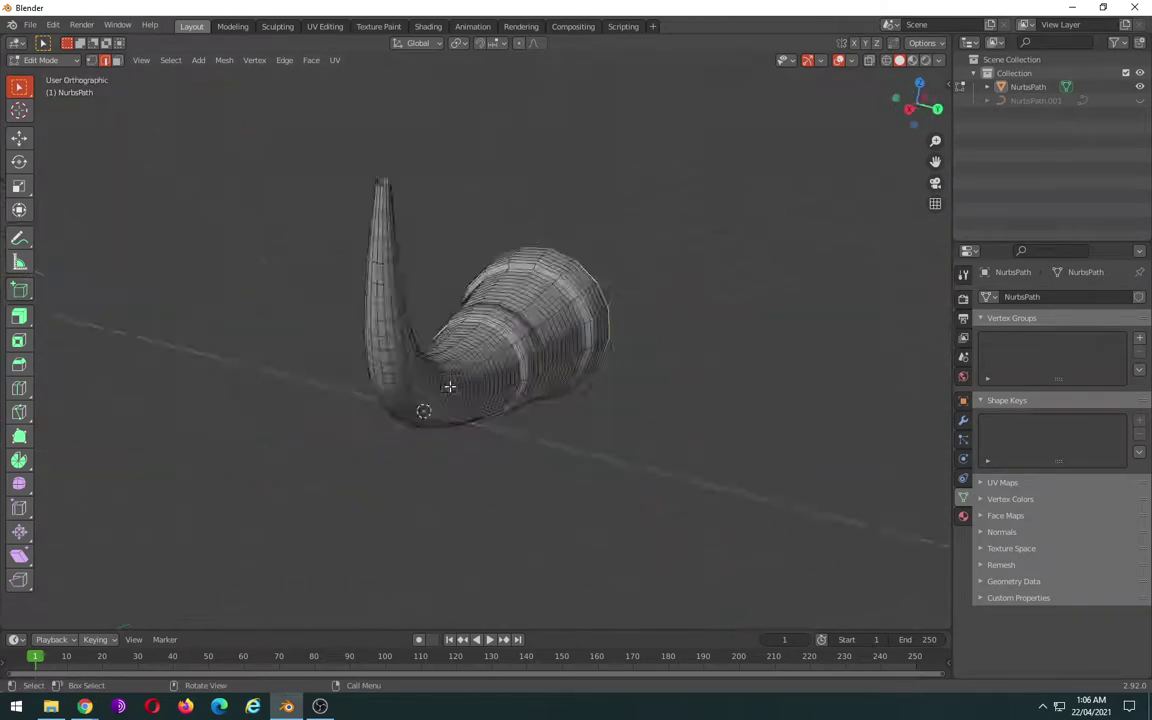
key(KP_1)
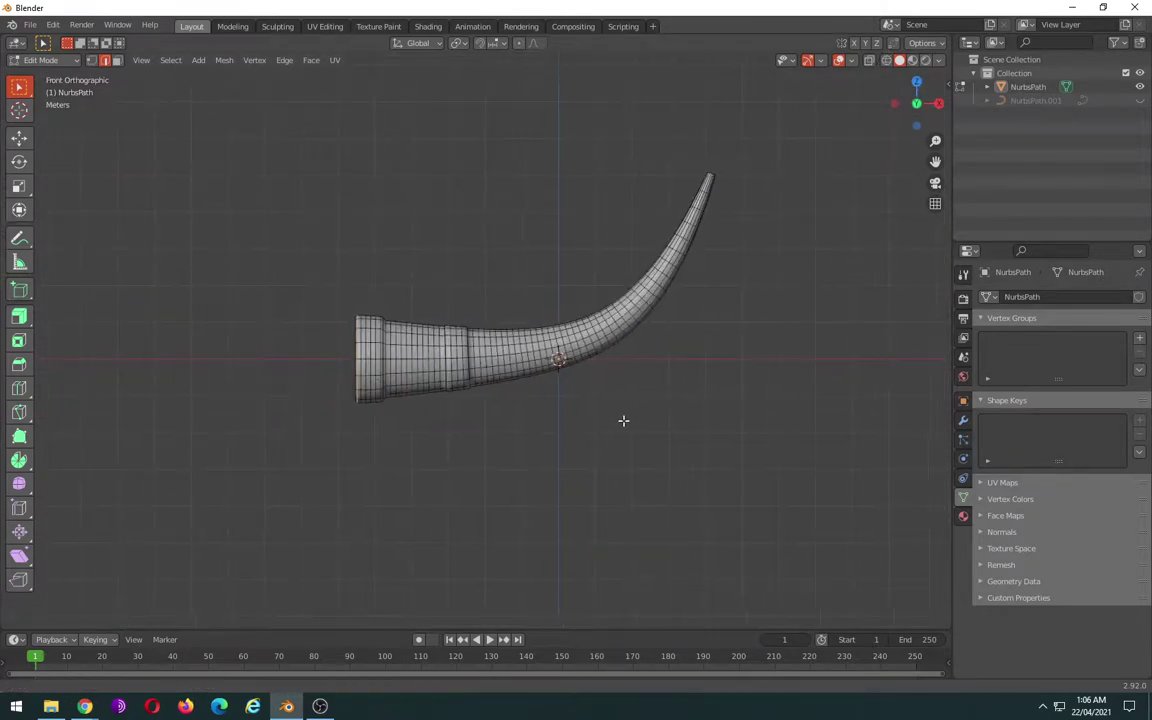
shift+middle_drag(604, 414, 572, 428)
scroll(563, 328, up, 2)
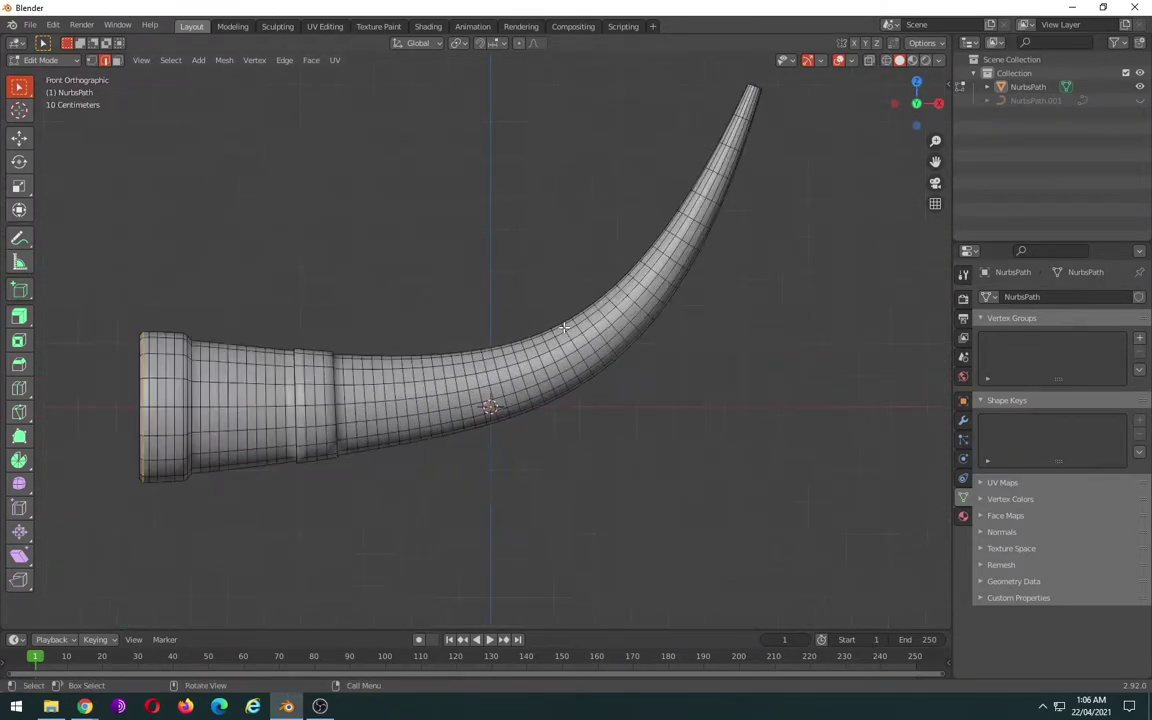
scroll(563, 328, up, 2)
scroll(563, 328, up, 2)
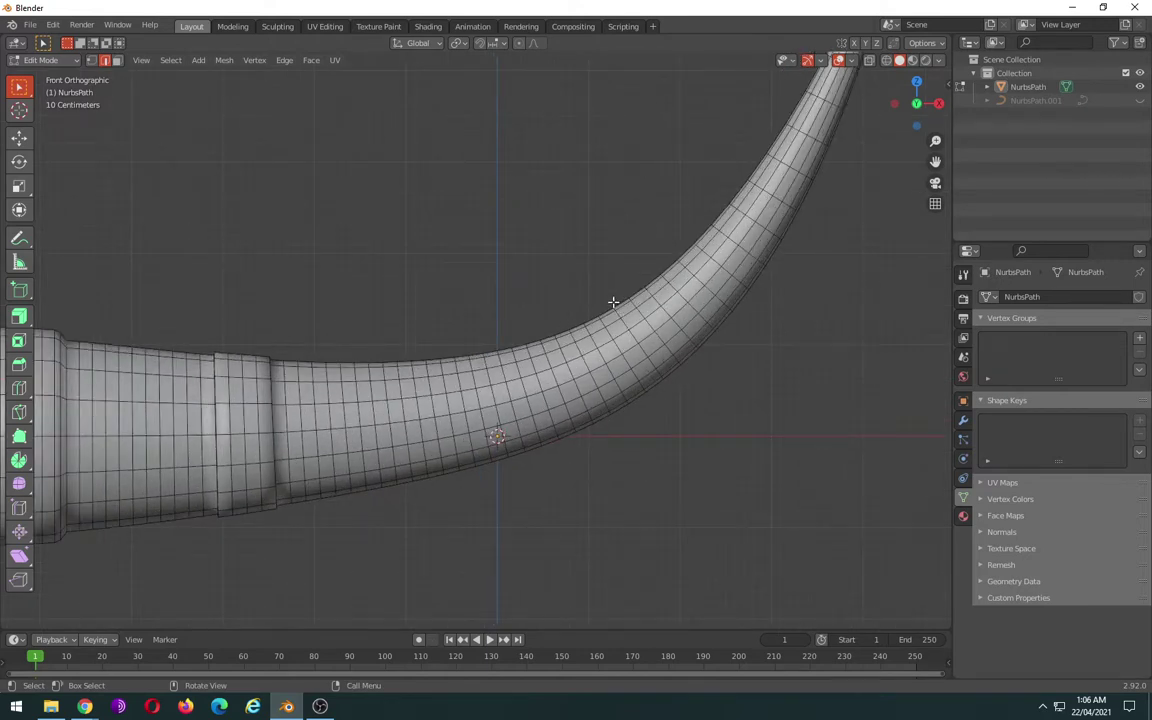
- Turn on X-ray and box-select a patch of faces across the bend, trimming its lower-left part
drag(607, 286, 723, 407)
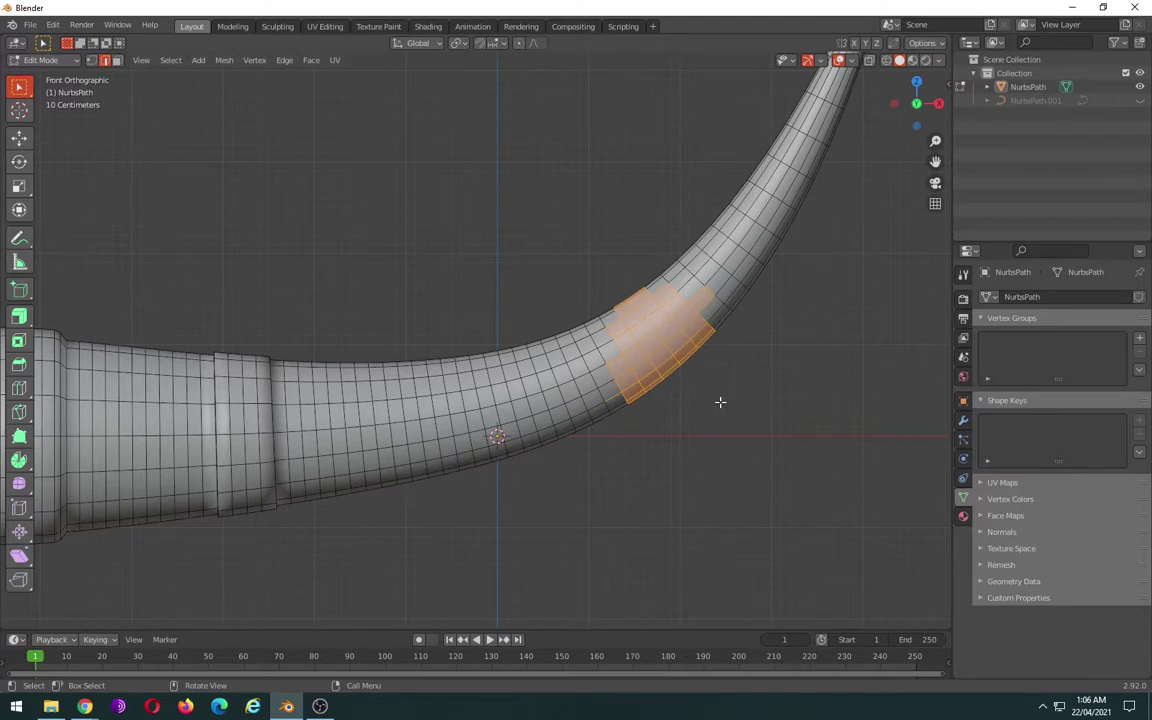
key(alt+z)
drag(589, 281, 723, 401)
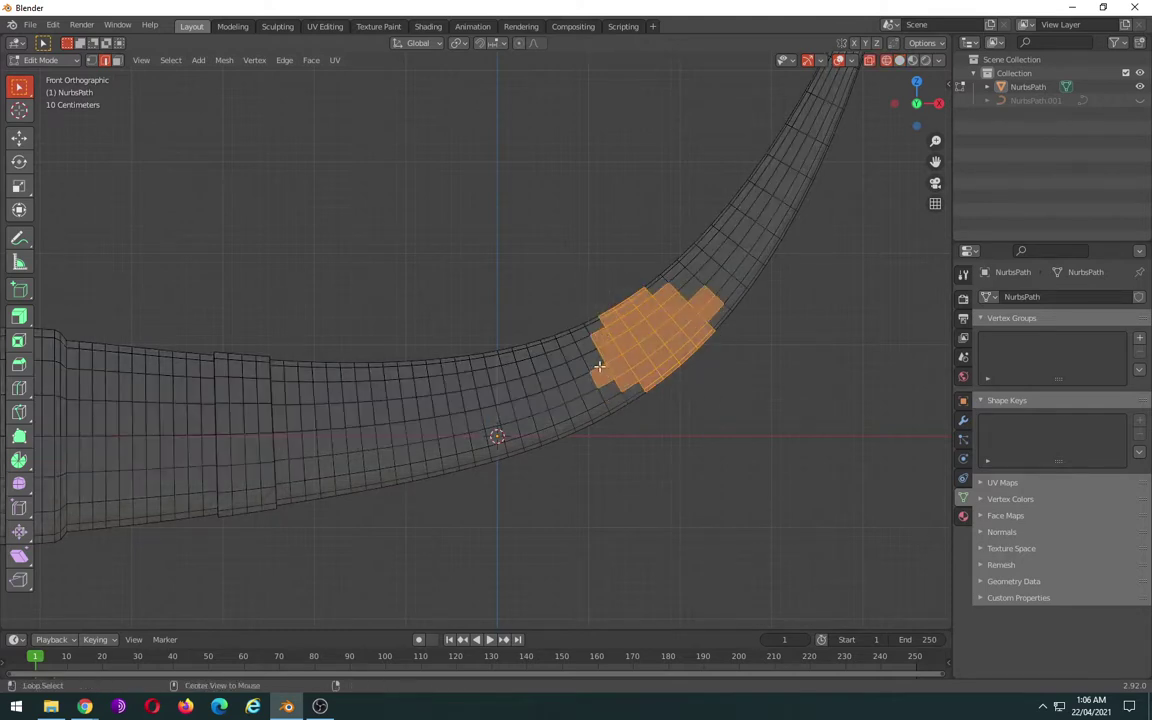
shift+drag(635, 430, 593, 380)
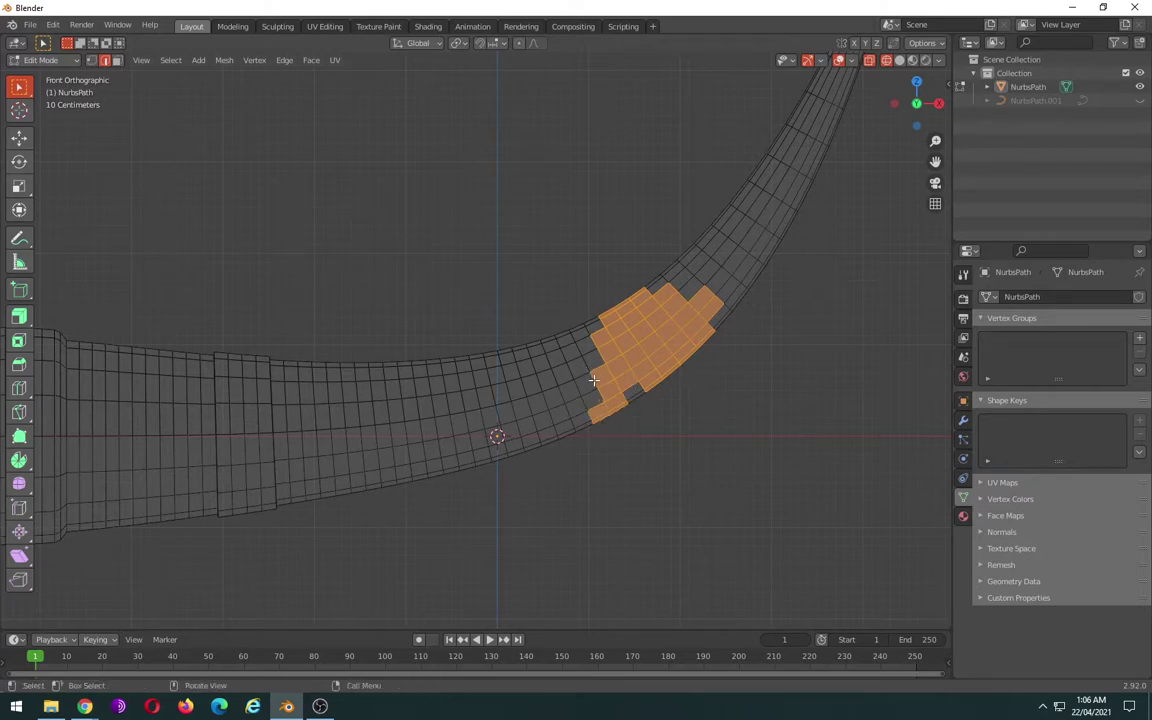
mouse_move(648, 442)
ctrl+mouse_down()
mouse_move(586, 391)
mouse_move(567, 323)
ctrl+mouse_up()
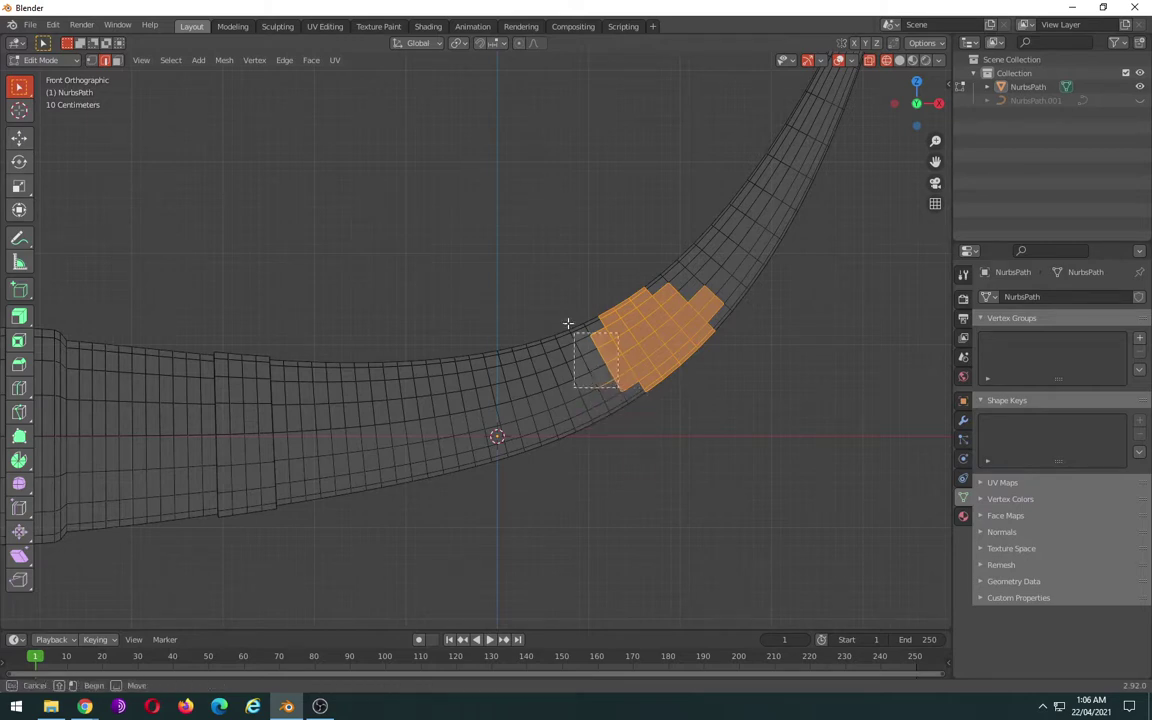
ctrl+drag(600, 385, 562, 342)
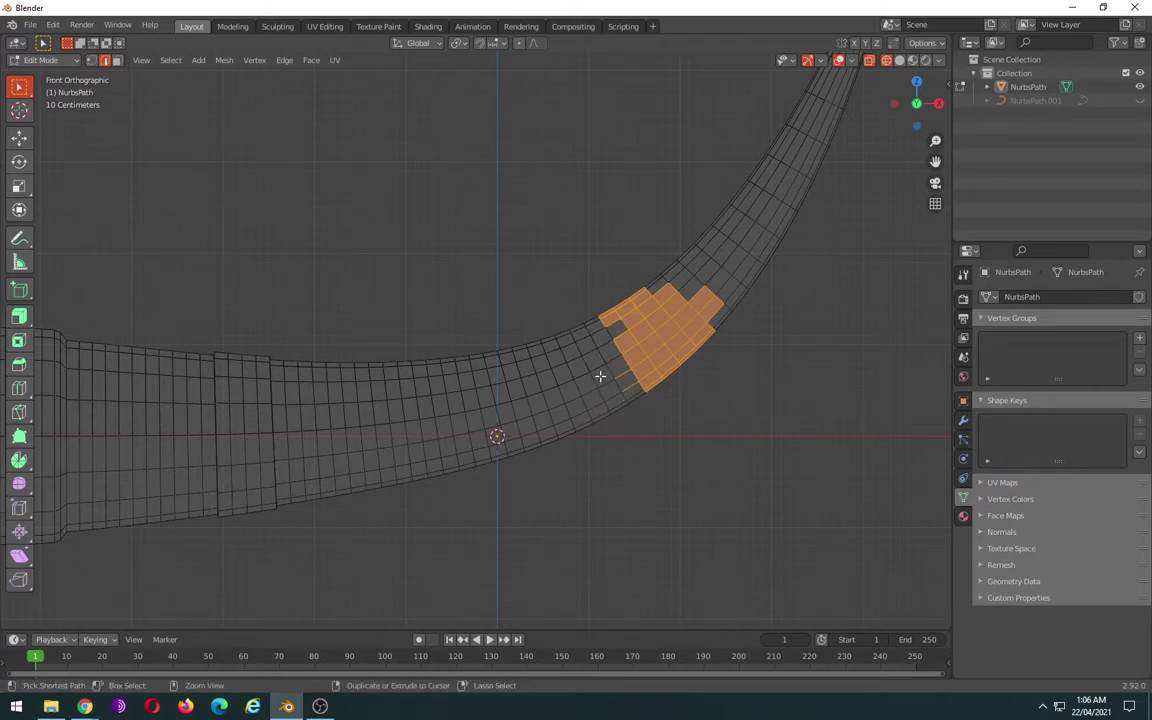
mouse_move(612, 352)
middle_down()
mouse_move(622, 428)
mouse_move(665, 377)
middle_up()
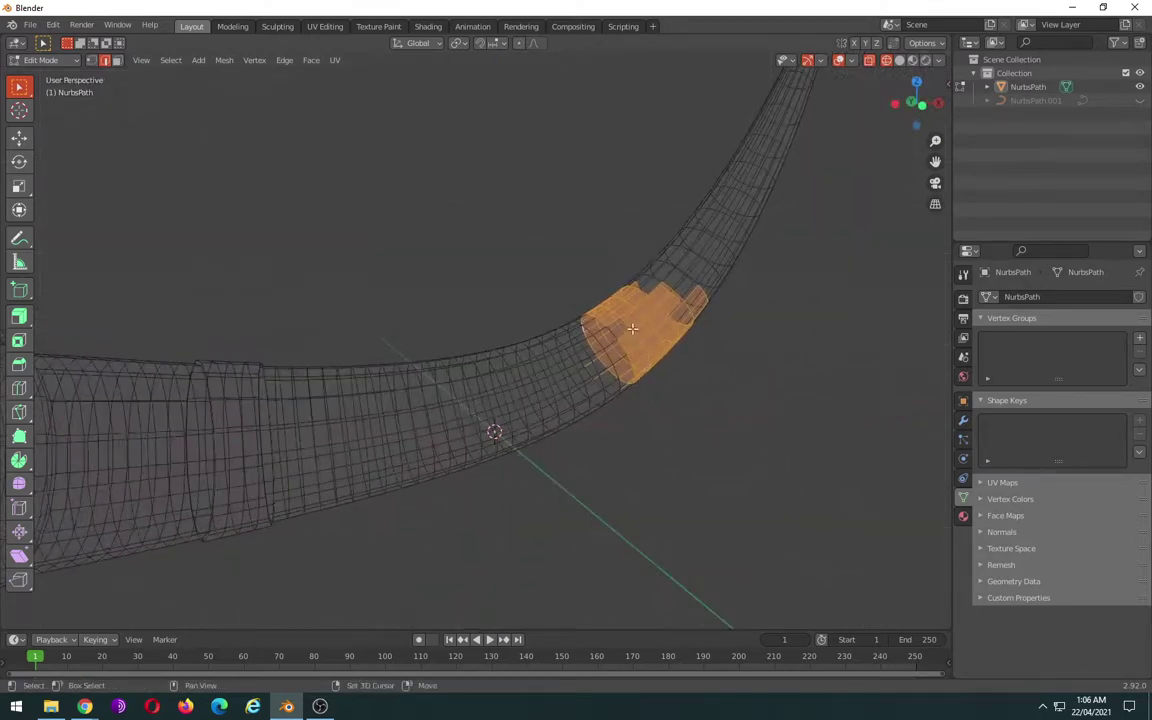
mouse_move(676, 386)
middle_down()
mouse_move(680, 488)
mouse_move(740, 499)
mouse_move(730, 460)
mouse_move(692, 428)
middle_up()
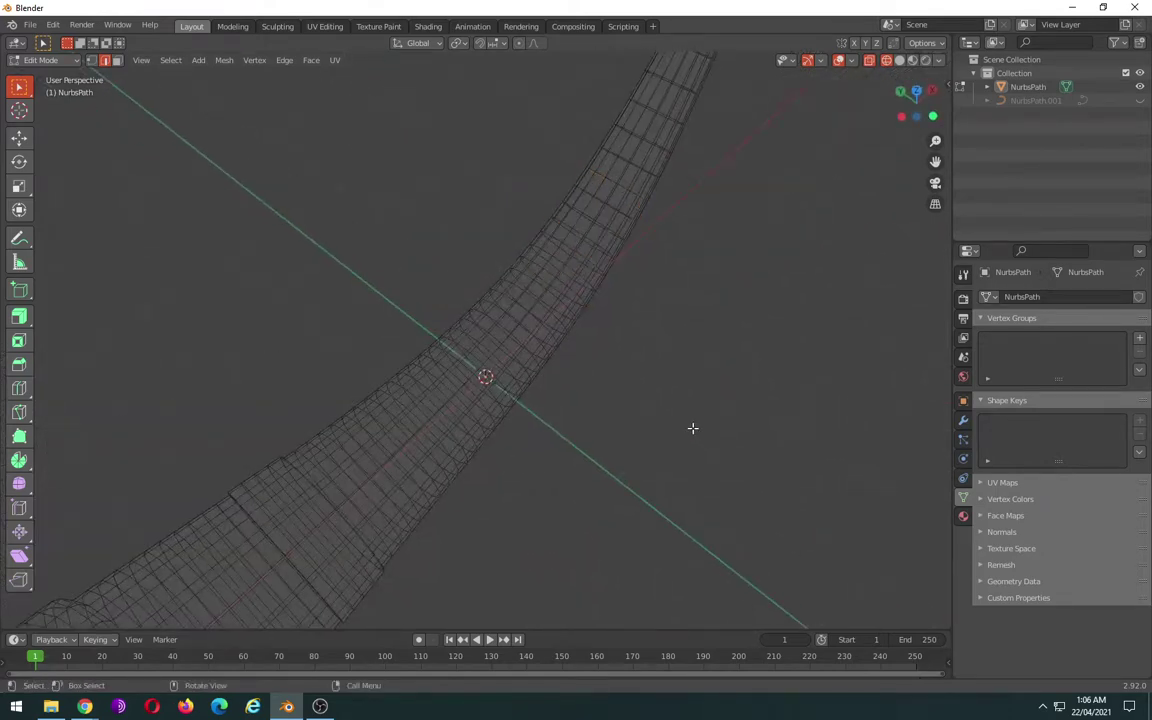
- Lasso-select the narrow ring of faces wrapping around the bend in front view
mouse_move(19, 88)
mouse_down()
mouse_move(108, 148)
mouse_move(116, 175)
mouse_up()
key(KP_1)
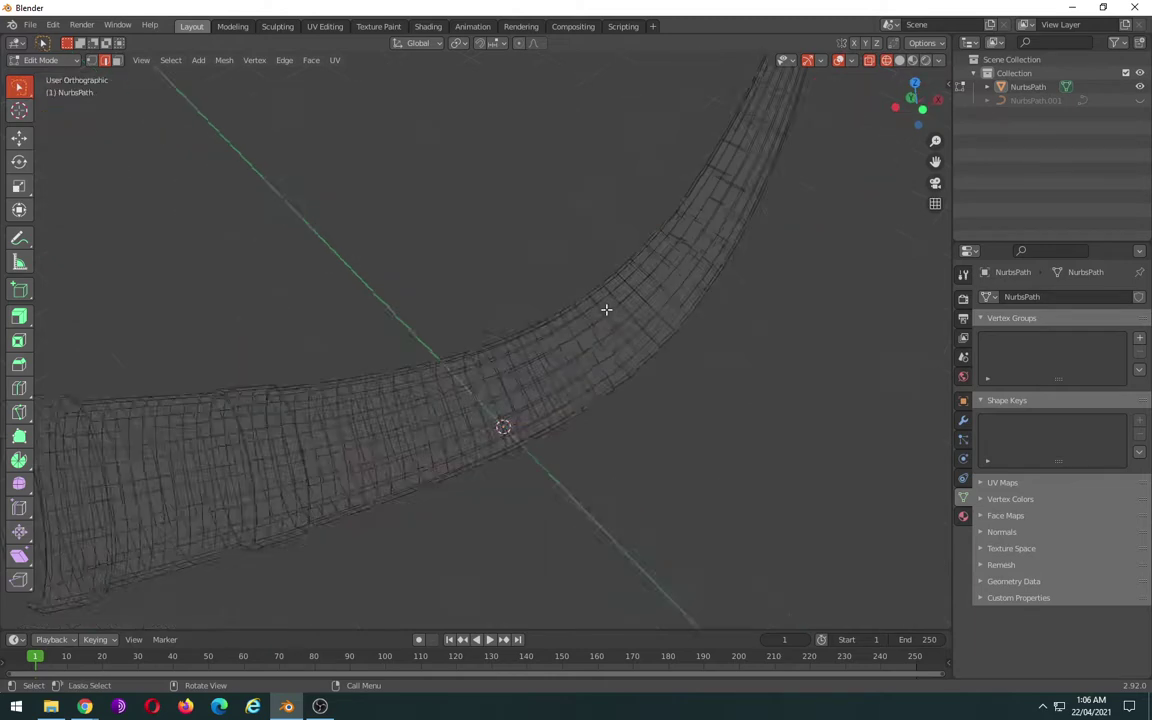
drag(600, 457, 568, 386)
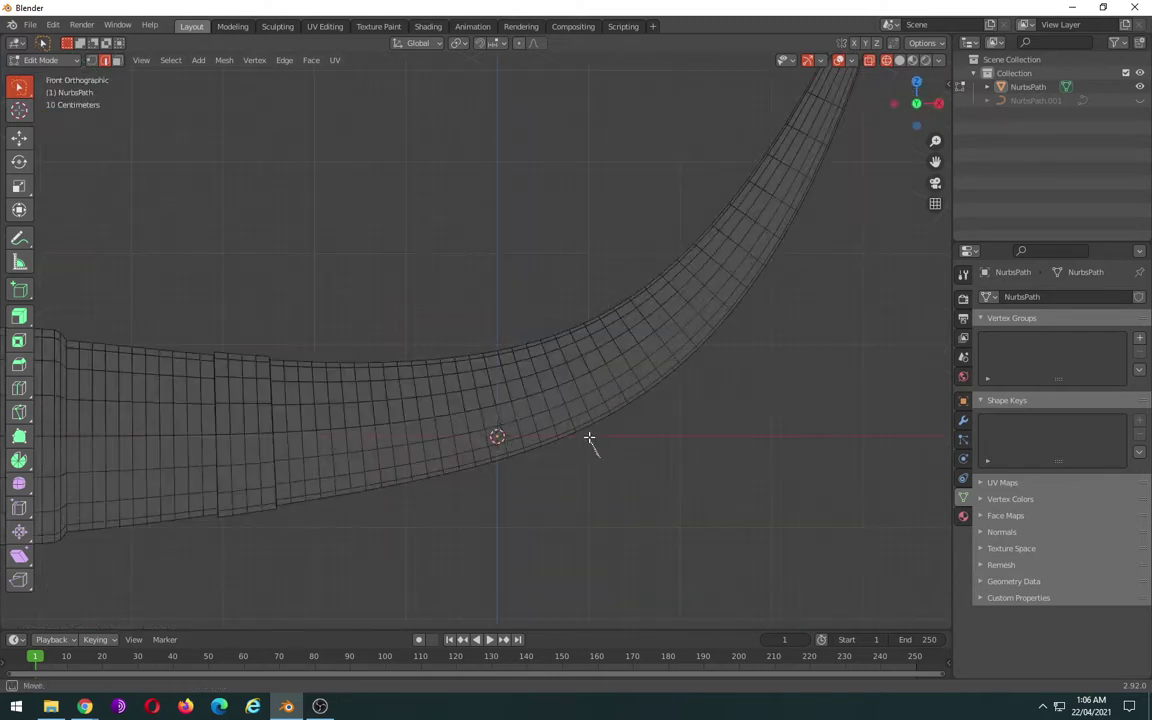
mouse_move(550, 344)
mouse_down()
mouse_move(653, 374)
mouse_move(630, 431)
mouse_up()
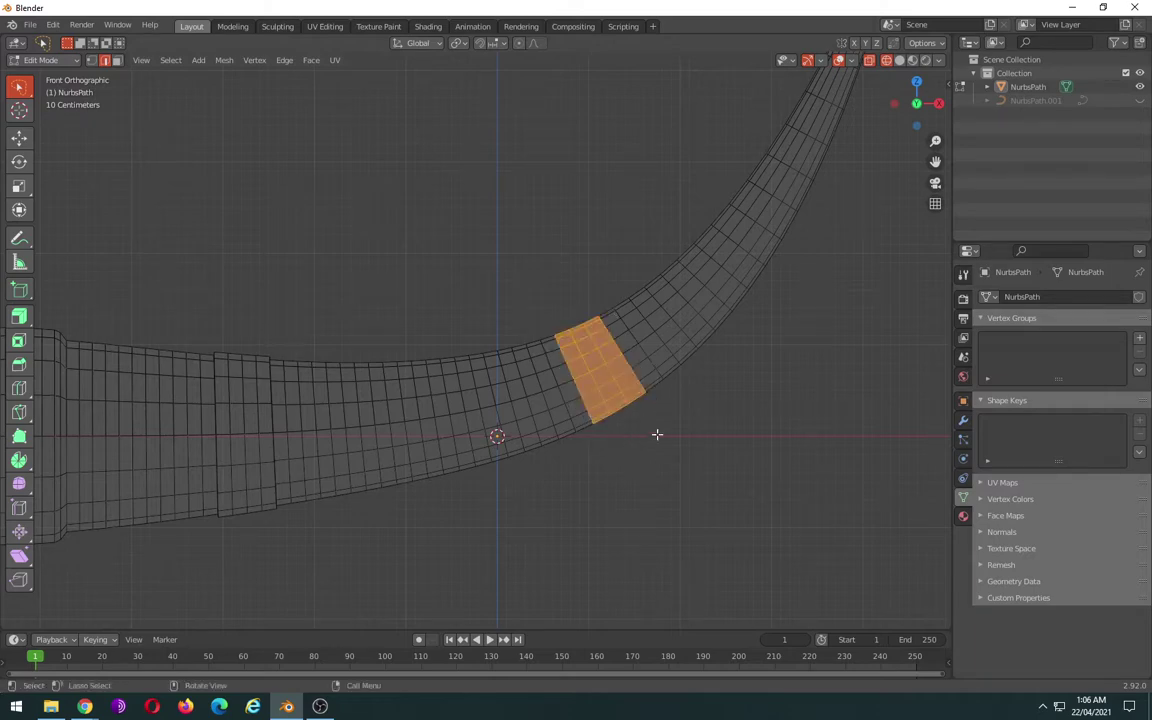
- Widen the selected band on the bend by two adjacent edge loops
mouse_move(657, 434)
middle_down()
mouse_move(661, 476)
mouse_move(621, 444)
middle_up()
scroll(620, 443, down, 3)
scroll(620, 443, down, 2)
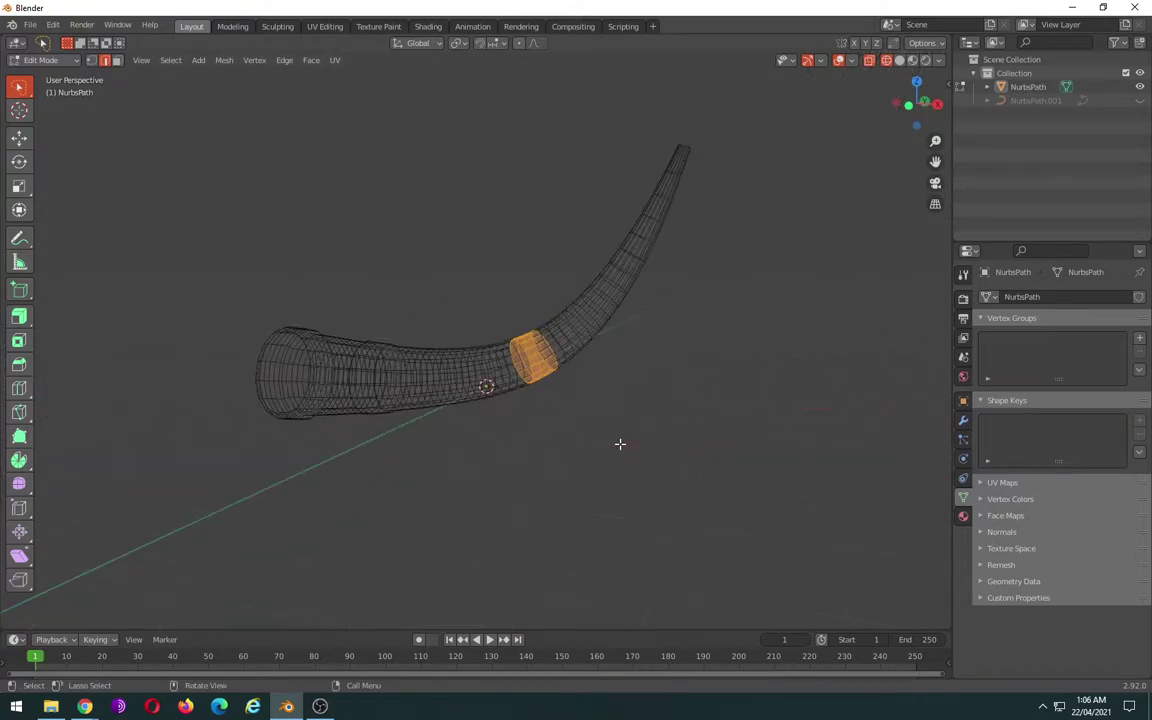
scroll(620, 443, up, 3)
key(KP_1)
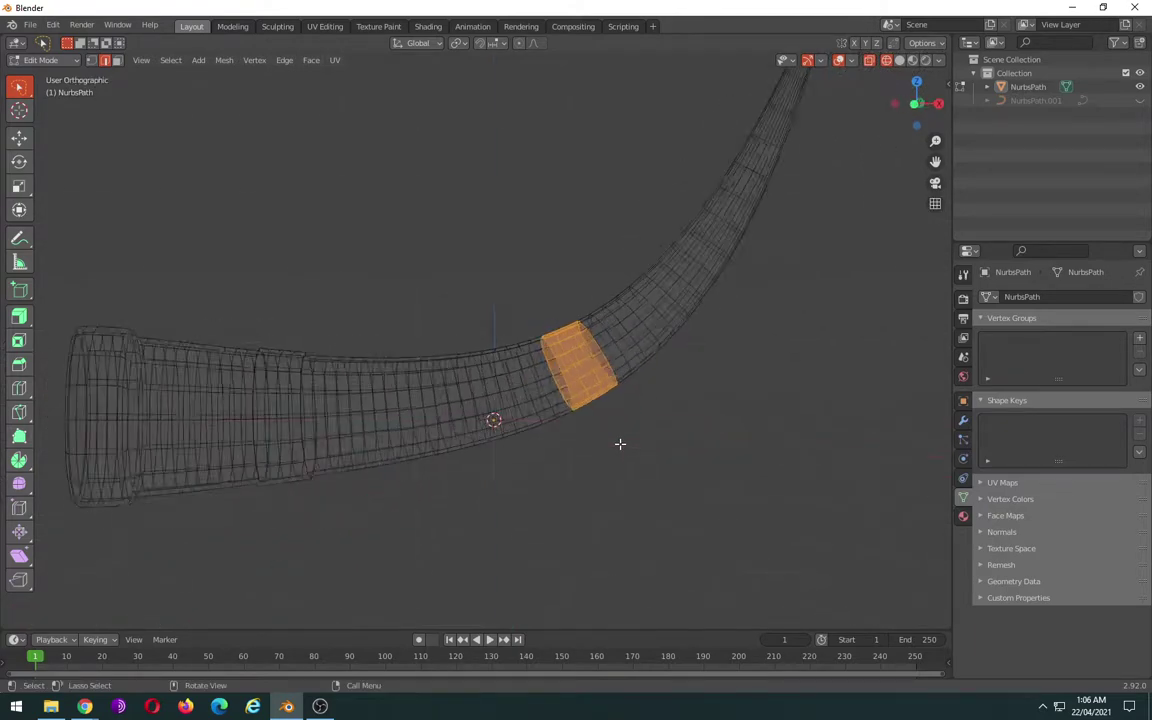
alt+shift+click(615, 365)
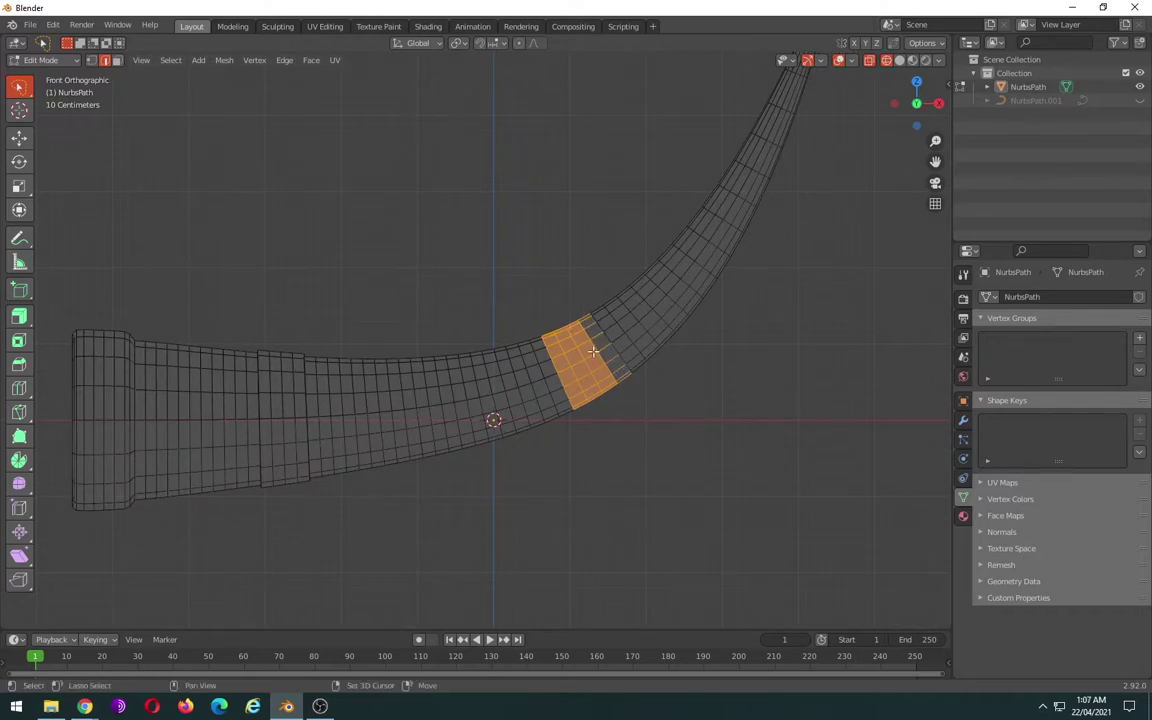
alt+shift+click(620, 365)
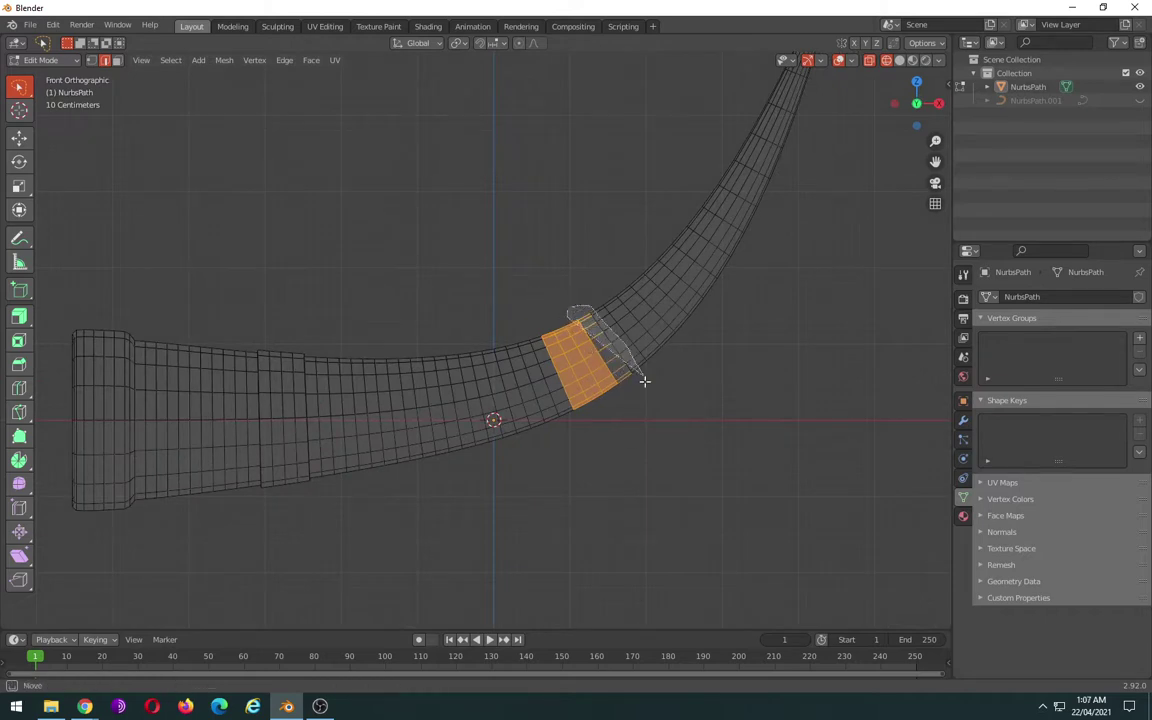
- Extrude the band outward with shrink/fatten into a raised ring
middle_drag(648, 447, 661, 490)
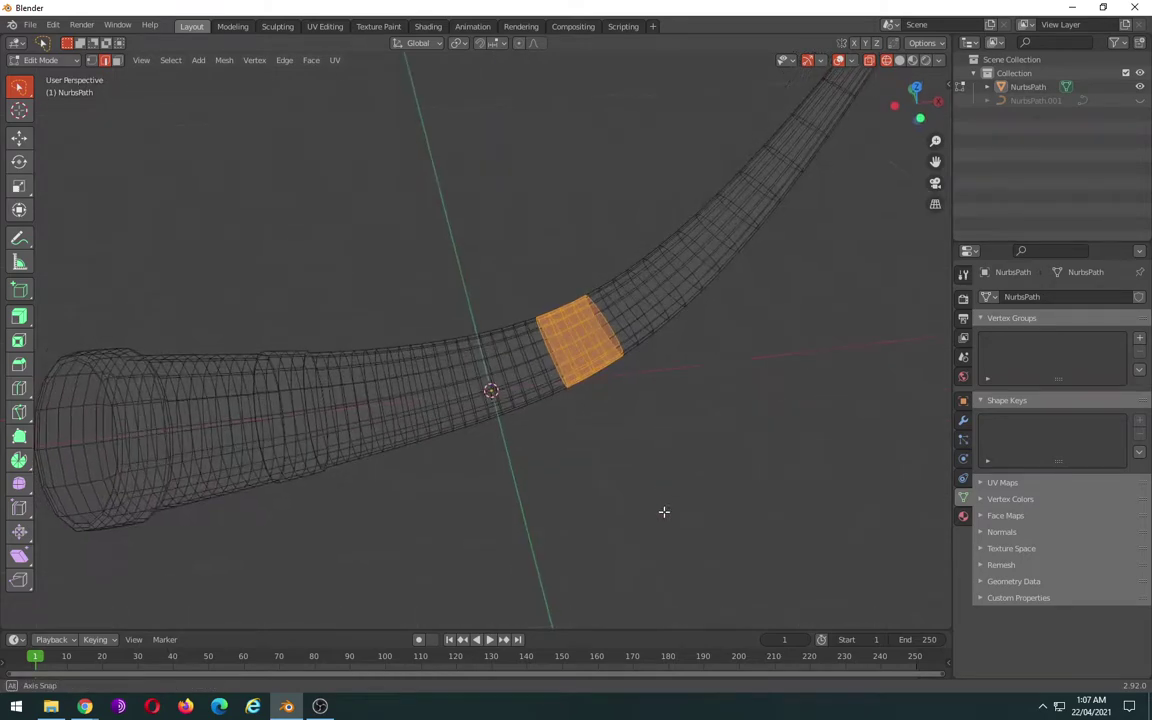
key(KP_1)
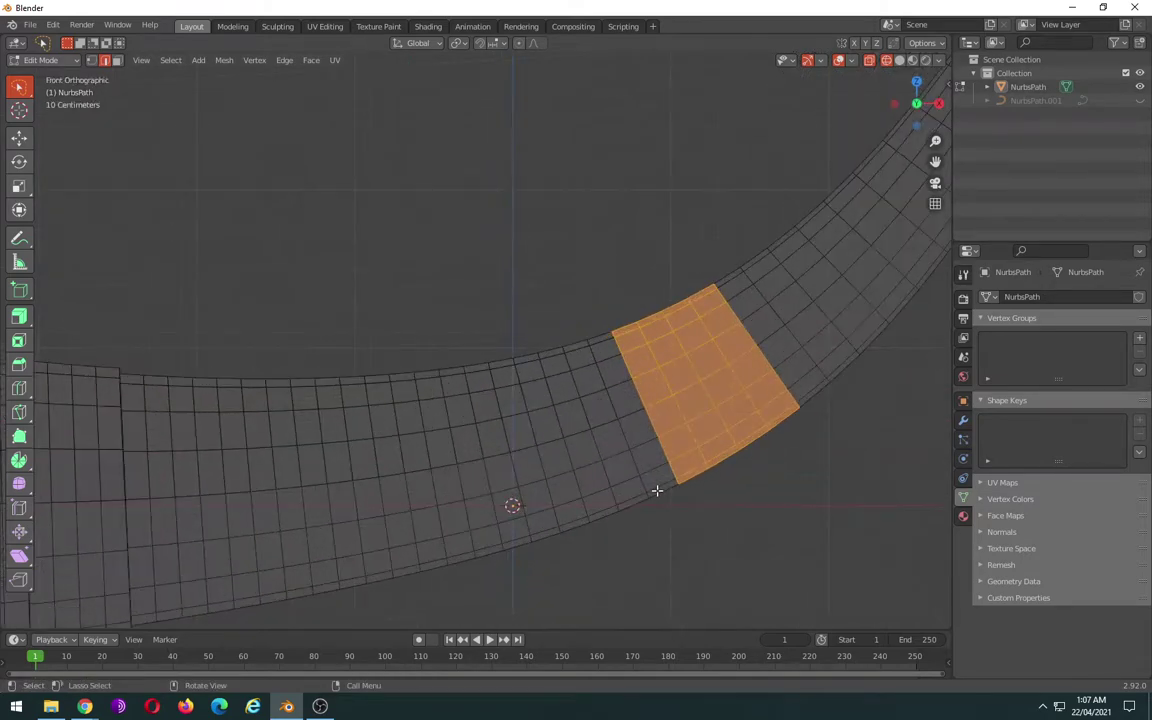
click(19, 316)
drag(765, 343, 783, 340)
- Confirm the raised ring, then inspect the horn in Object Mode with solid shading
middle_drag(783, 340, 572, 421)
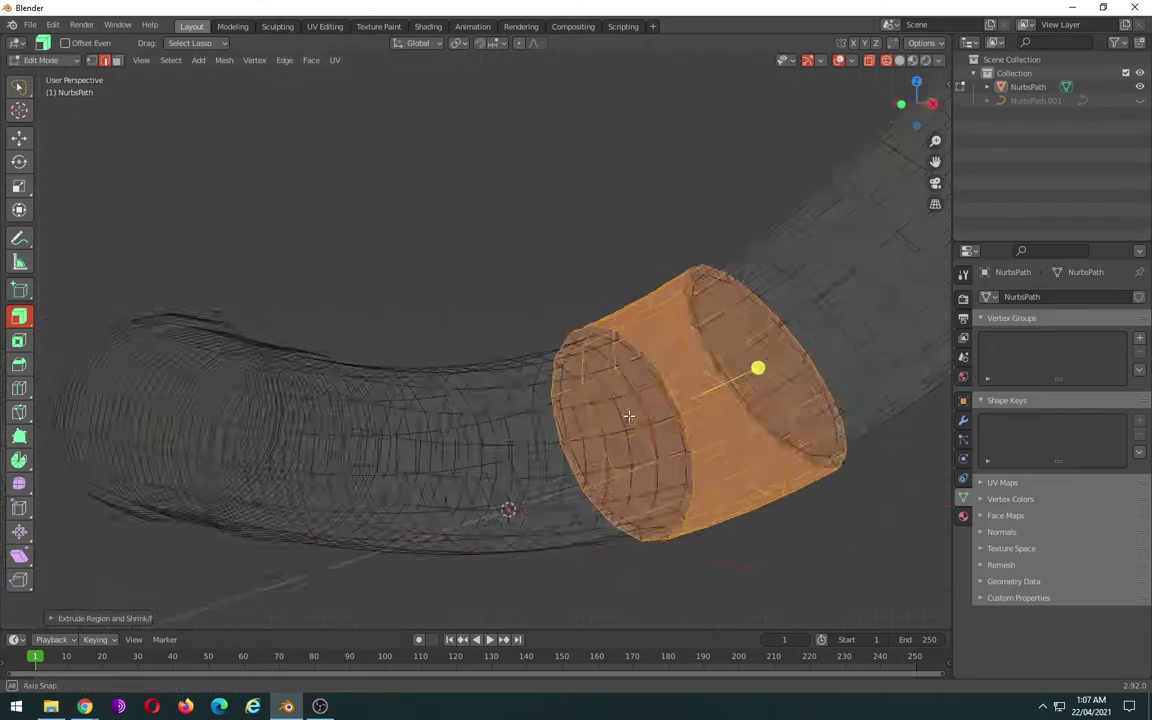
key(Tab)
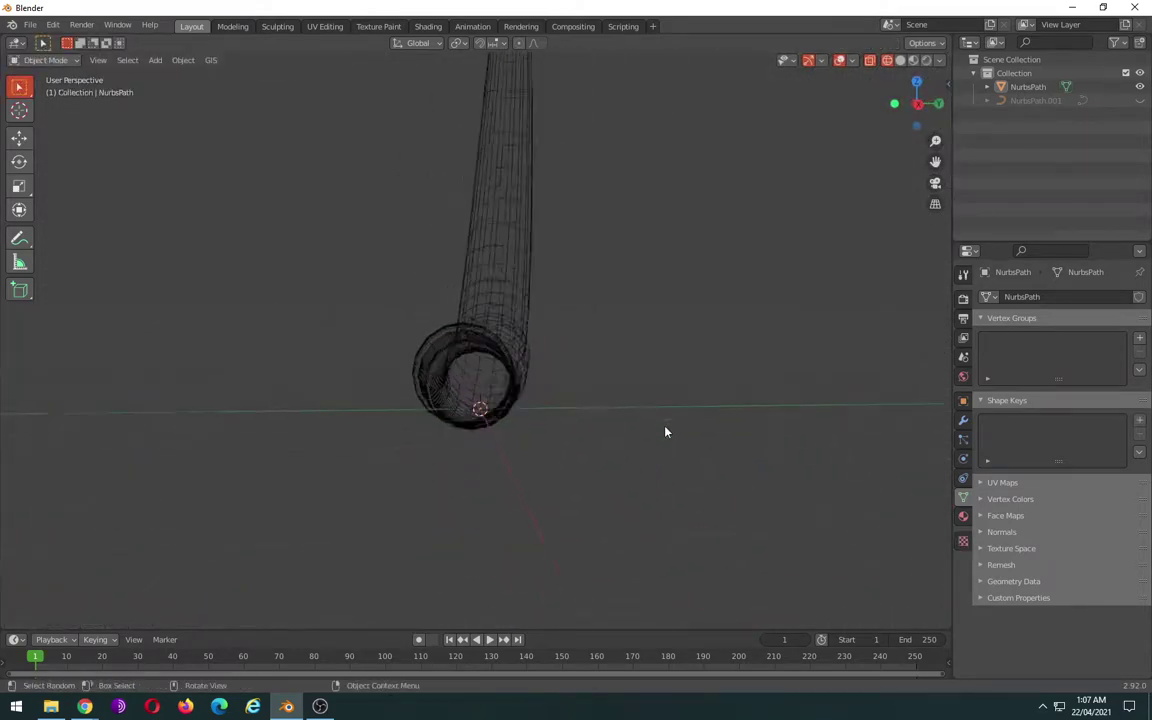
middle_drag(663, 432, 496, 447)
key(shift+z)
mouse_move(572, 458)
middle_down()
mouse_move(501, 476)
mouse_move(450, 437)
middle_up()
scroll(430, 430, up, 3)
scroll(520, 428, up, 2)
mouse_move(566, 429)
middle_down()
mouse_move(504, 419)
mouse_move(496, 378)
mouse_move(590, 364)
mouse_move(648, 381)
mouse_move(638, 476)
mouse_move(617, 450)
middle_up()
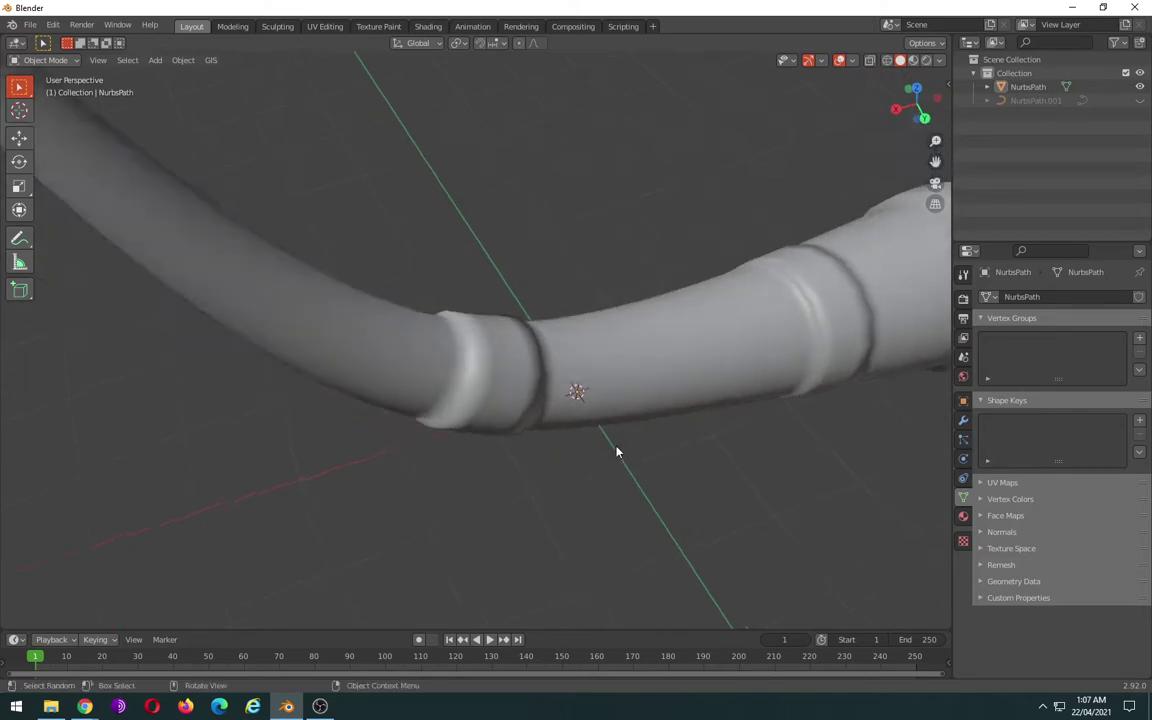
- Back in Edit Mode, extrude the mid-curve ring outward again into a second stepped layer
key(z)
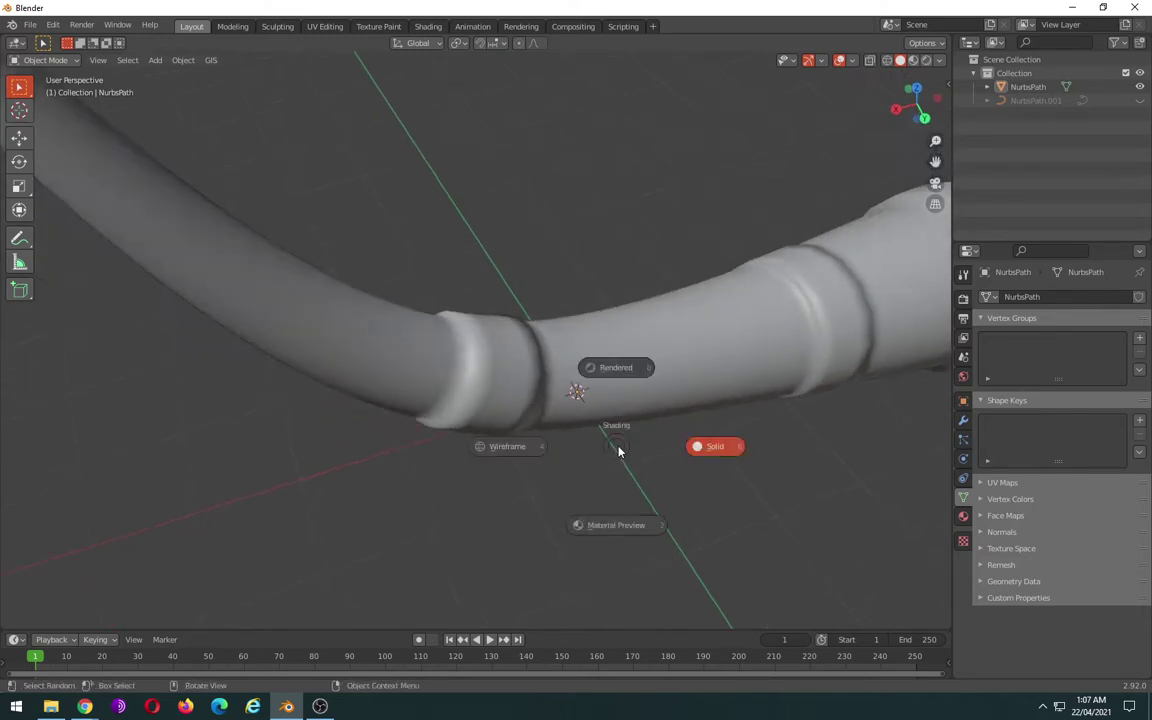
key(Escape)
key(Tab)
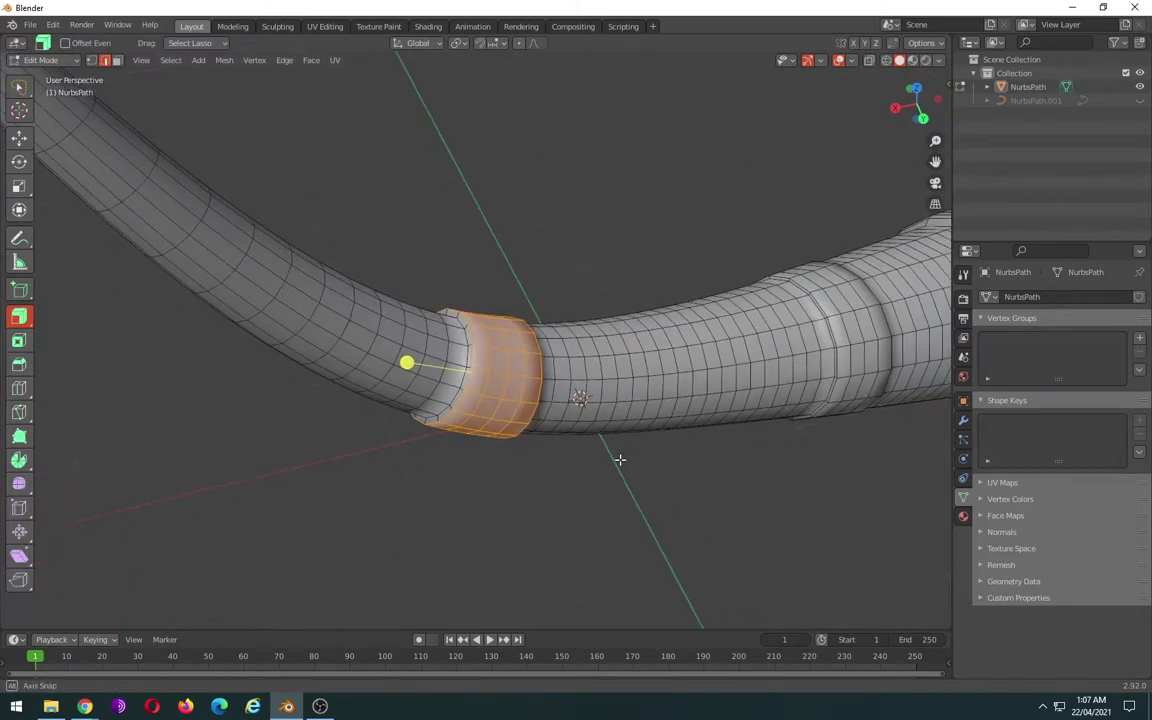
scroll(620, 459, up, 2)
scroll(620, 459, up, 2)
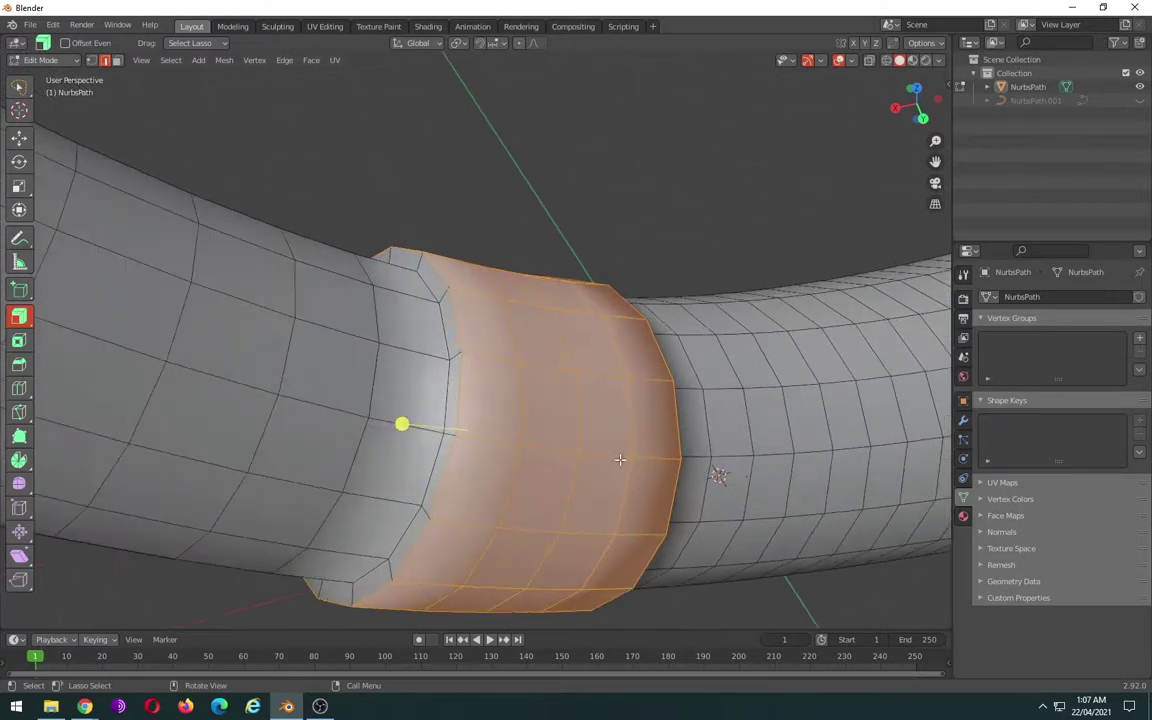
click(18, 320)
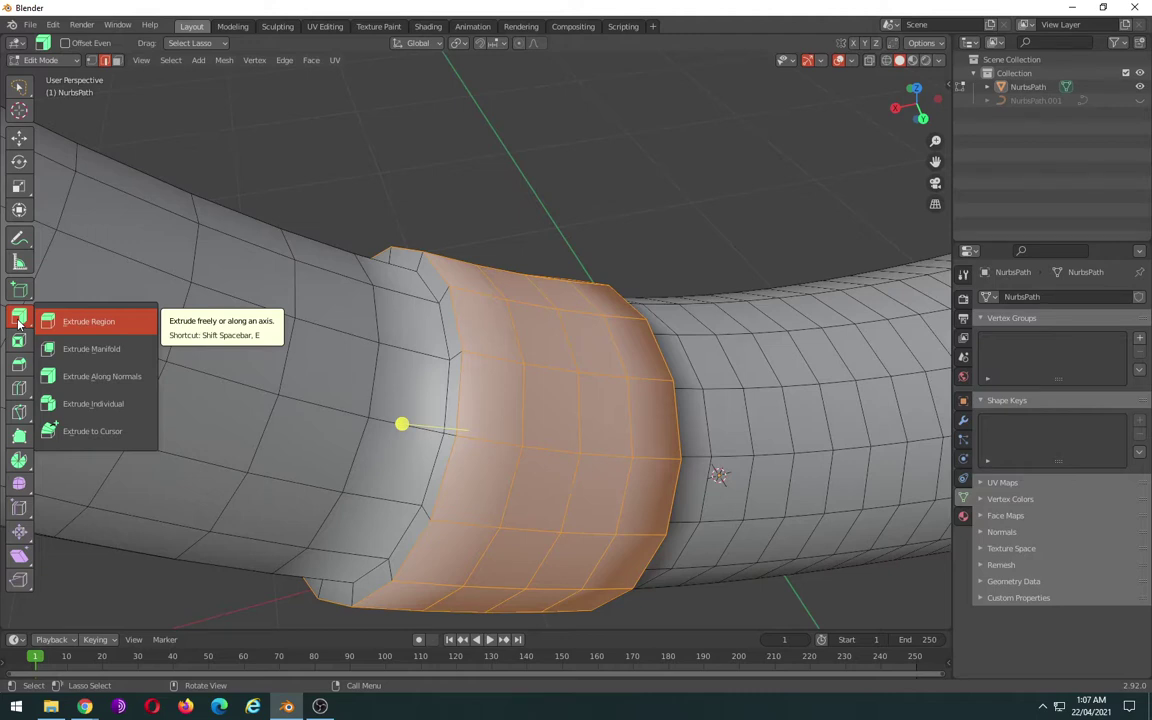
key(Escape)
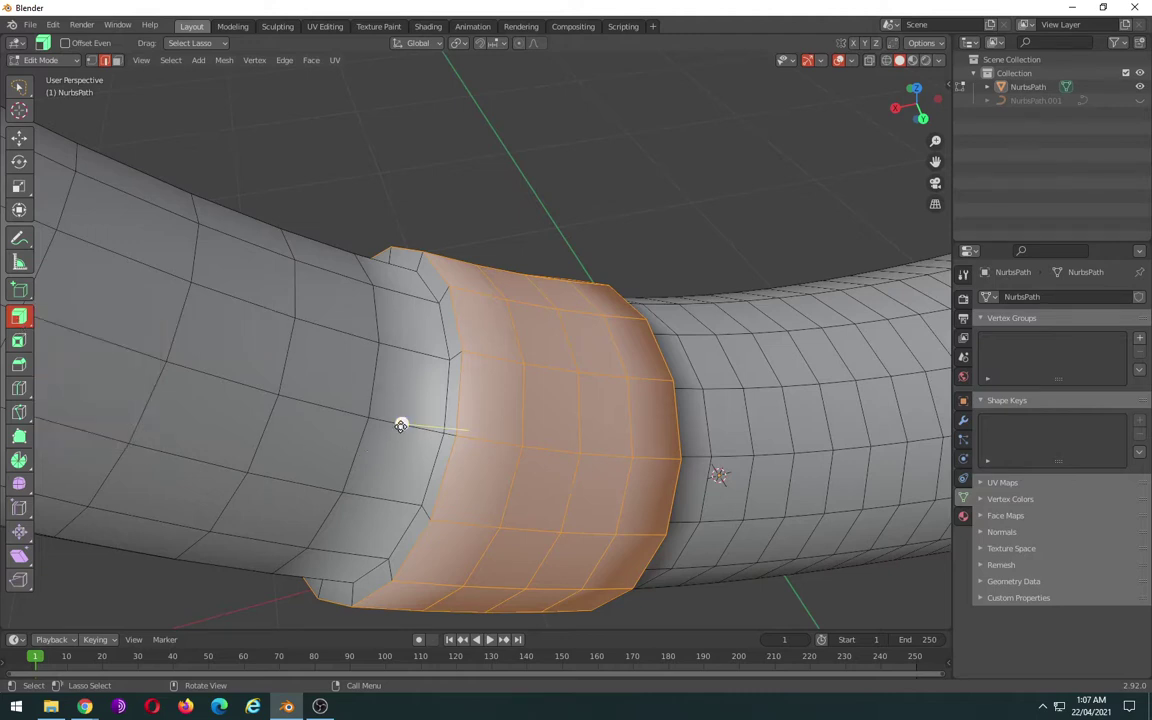
mouse_move(399, 424)
mouse_down()
mouse_move(386, 421)
mouse_move(411, 423)
mouse_up()
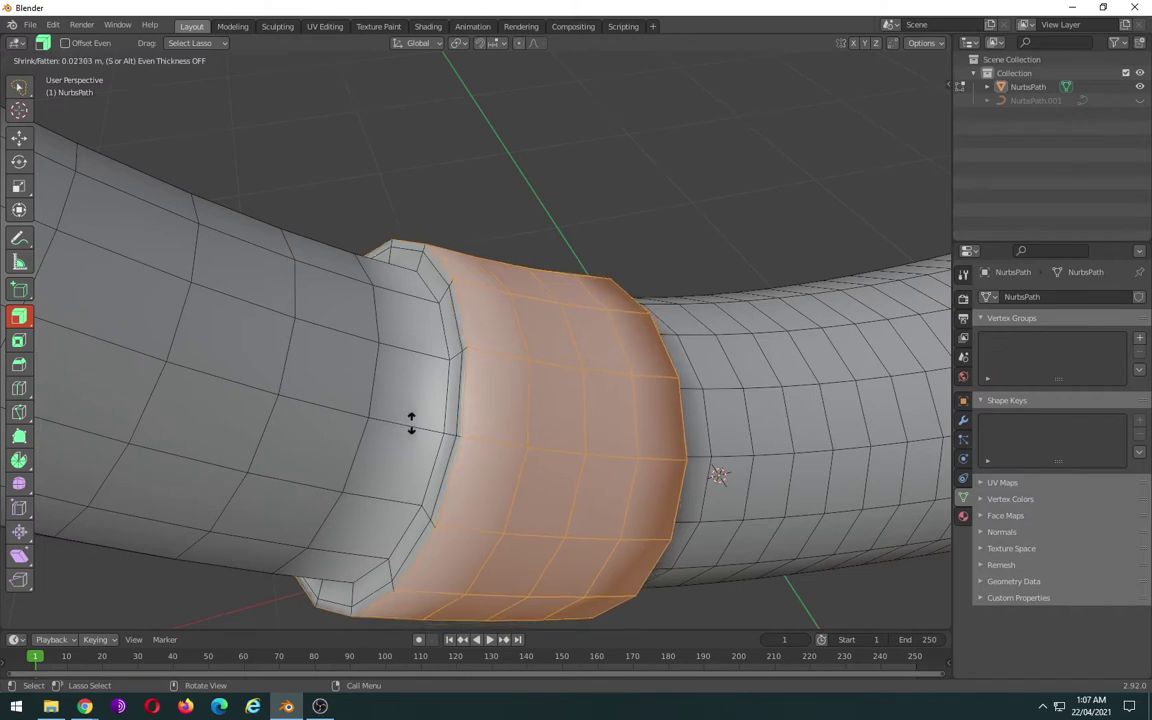
click(404, 421)
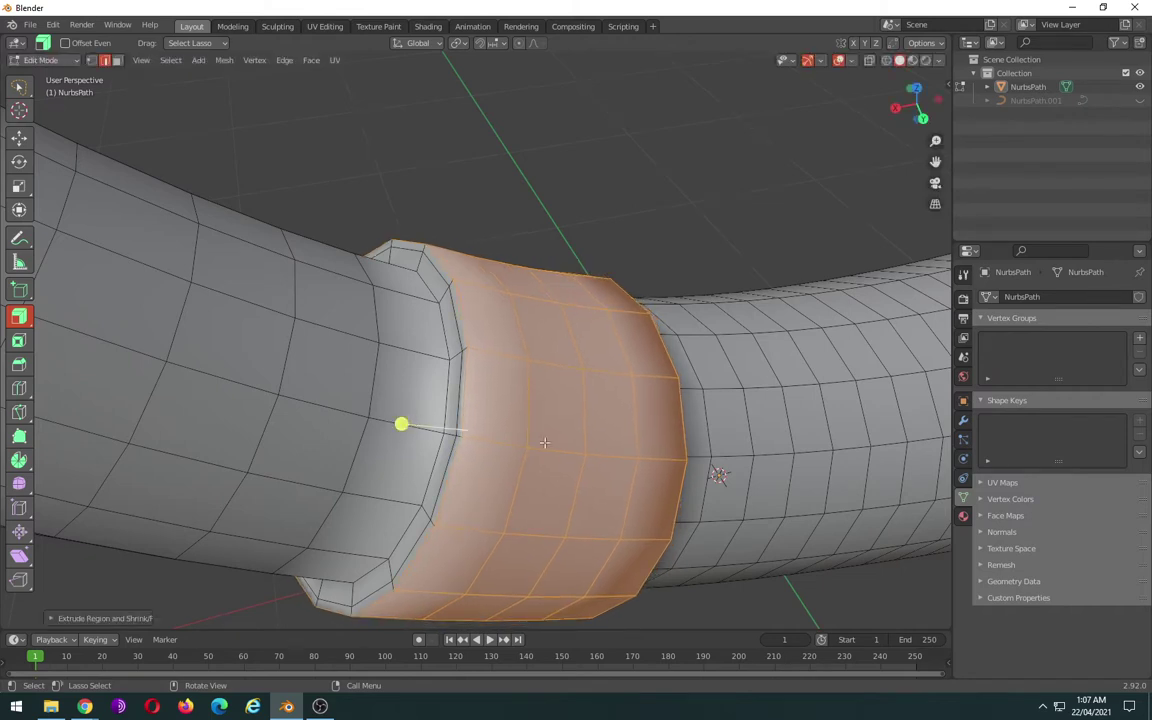
- Try scaling the ring uniformly and along X, cancel both, and return to Object Mode
key(s)
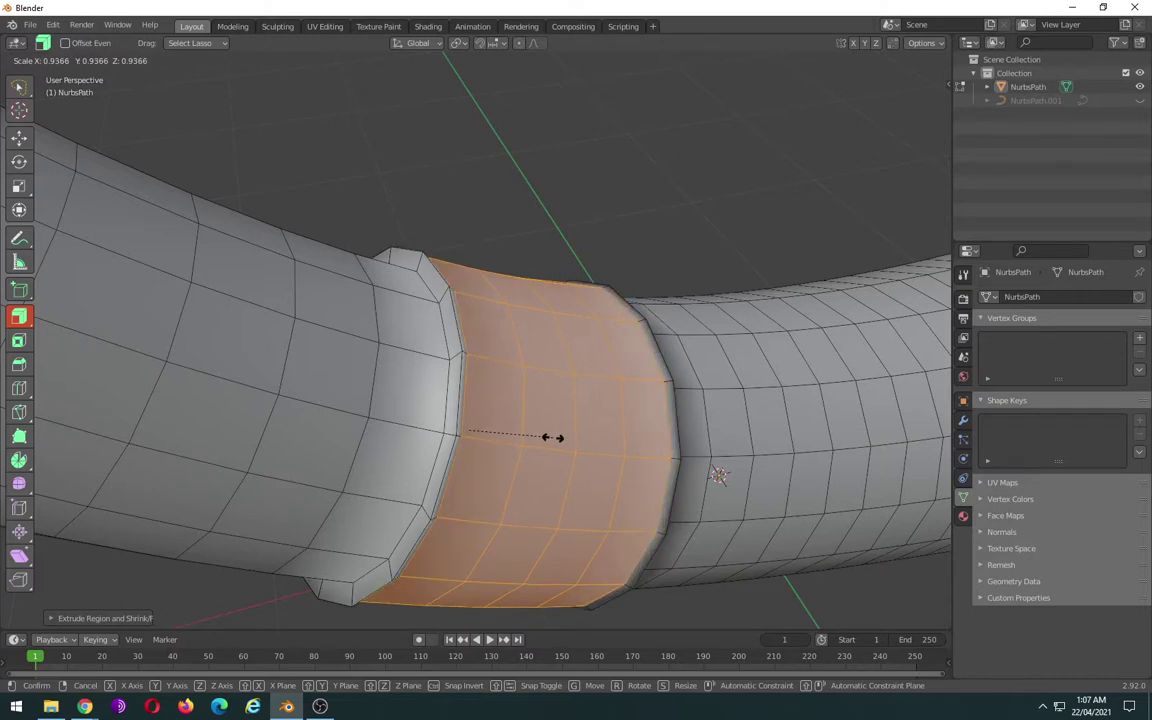
right_click(552, 437)
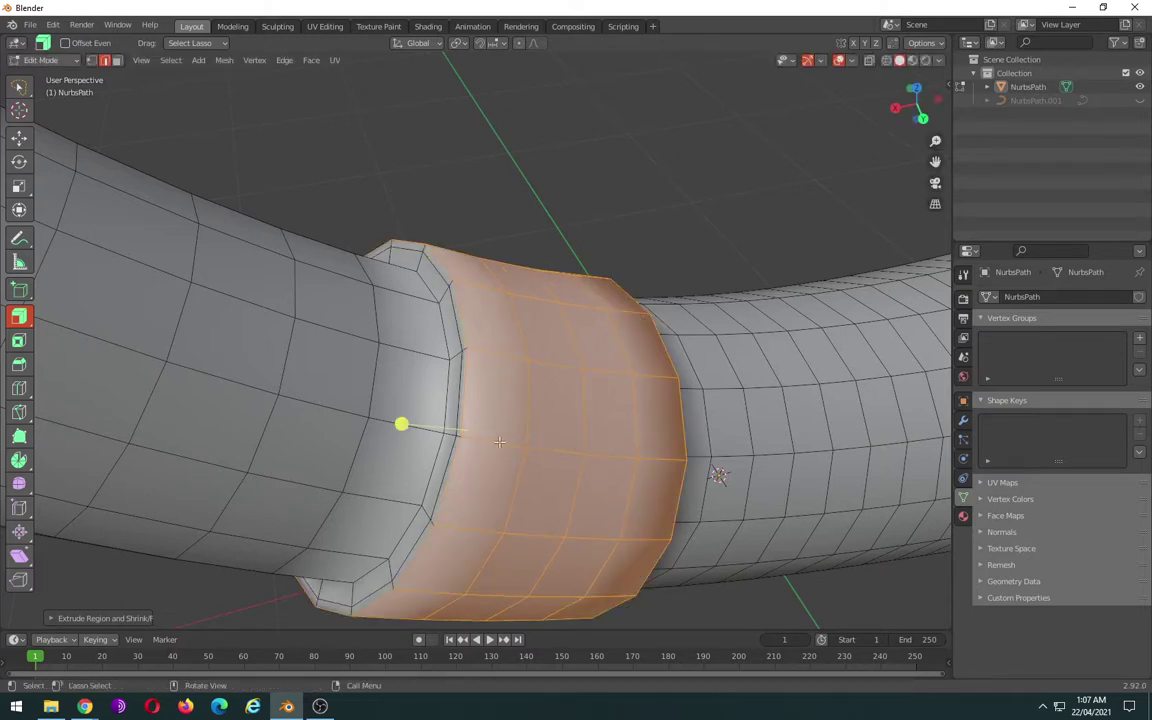
key(s)
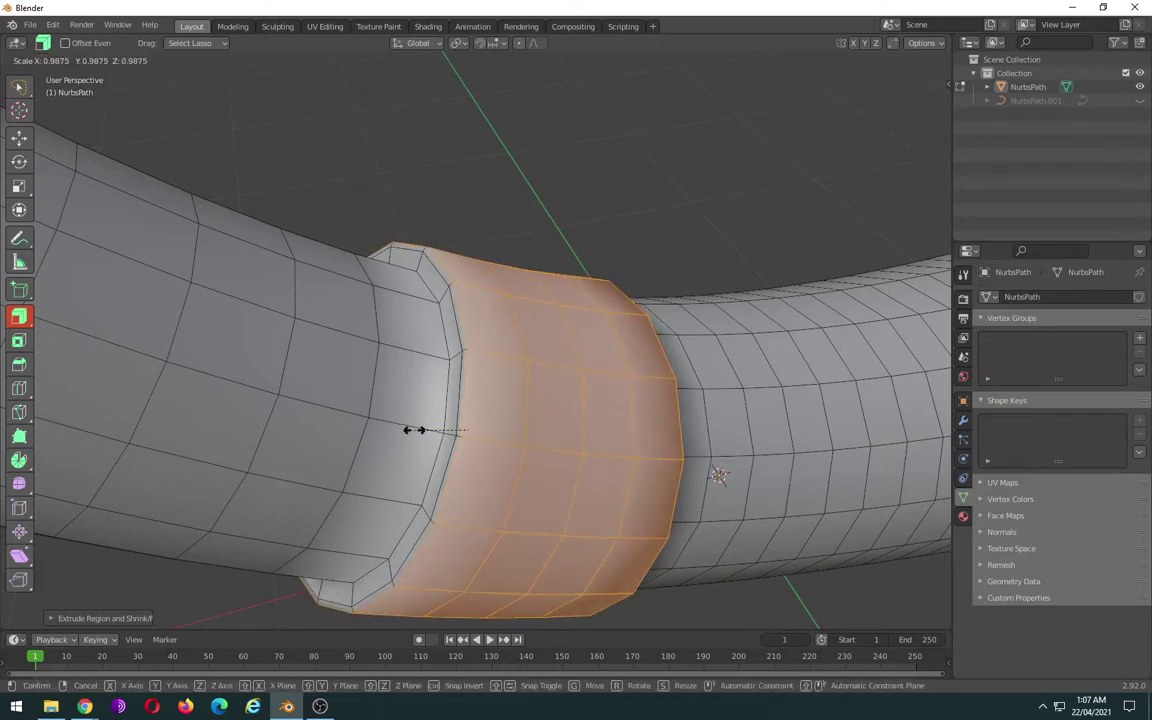
key(x)
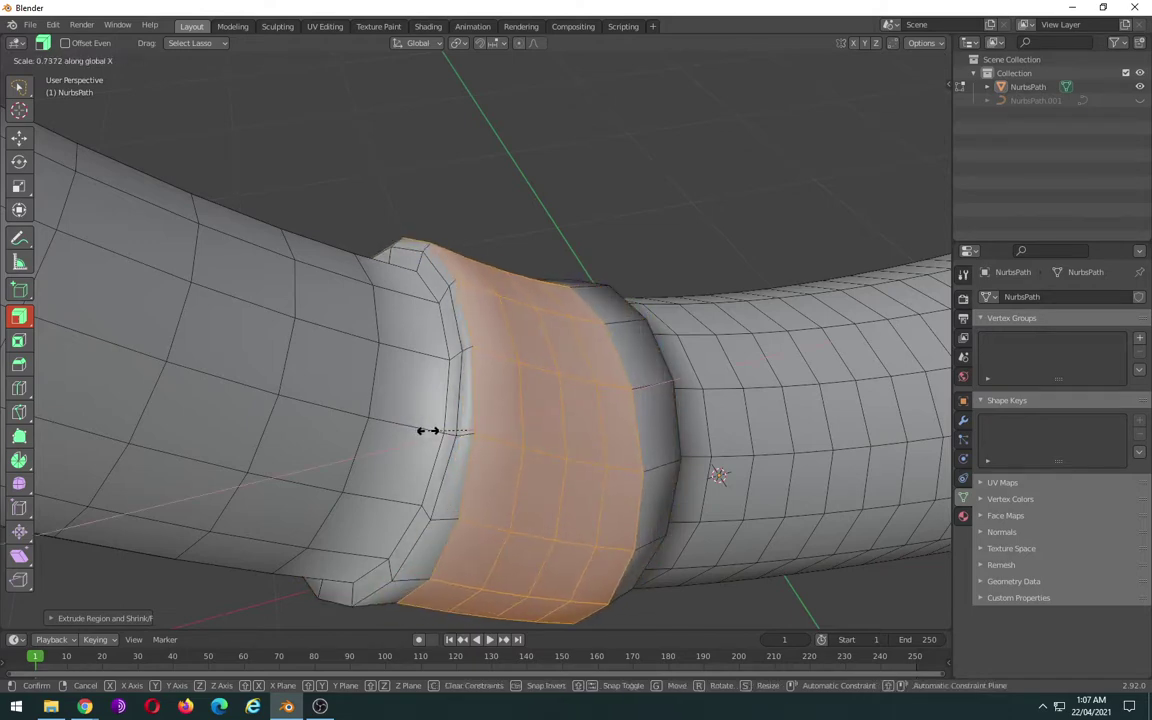
right_click(448, 430)
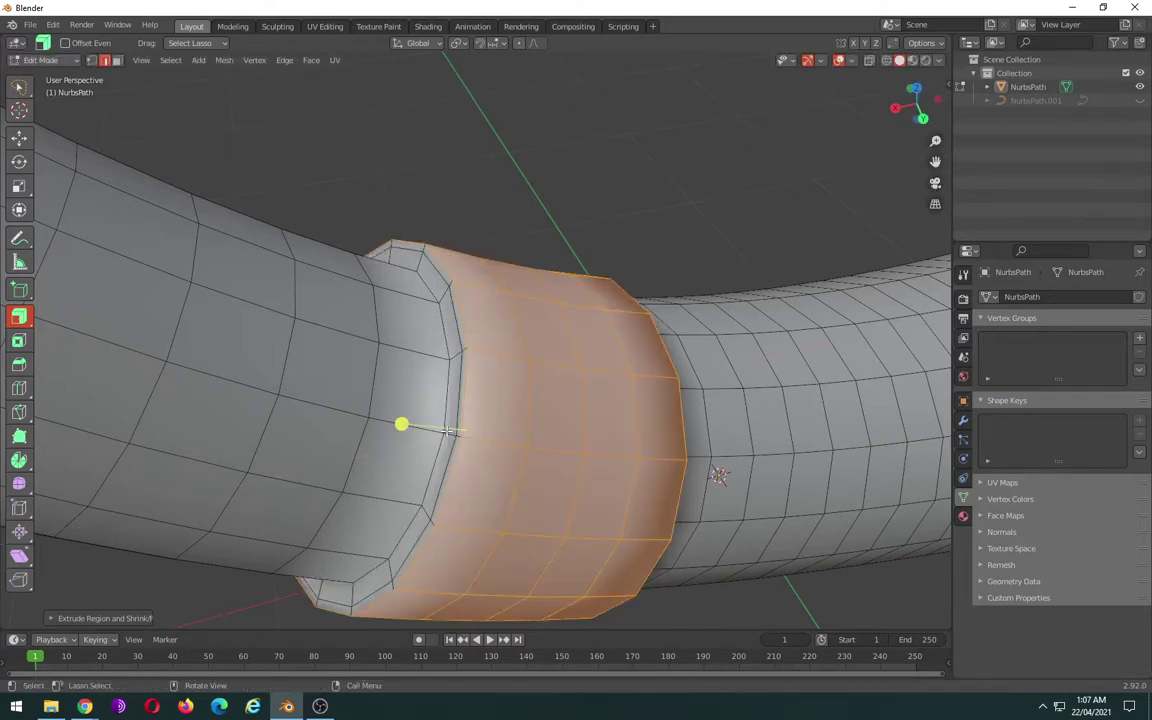
key(Tab)
scroll(645, 427, down, 3)
mouse_move(674, 504)
middle_down()
mouse_move(627, 465)
mouse_move(478, 432)
mouse_move(463, 404)
mouse_move(596, 342)
mouse_move(637, 375)
mouse_move(474, 363)
mouse_move(774, 427)
mouse_move(795, 406)
mouse_move(490, 398)
mouse_move(527, 352)
mouse_move(516, 421)
middle_up()
- Re-enter Edit Mode and zoom in on the horn's tip in front view
key(Tab)
key(Tab)
scroll(579, 473, up, 3)
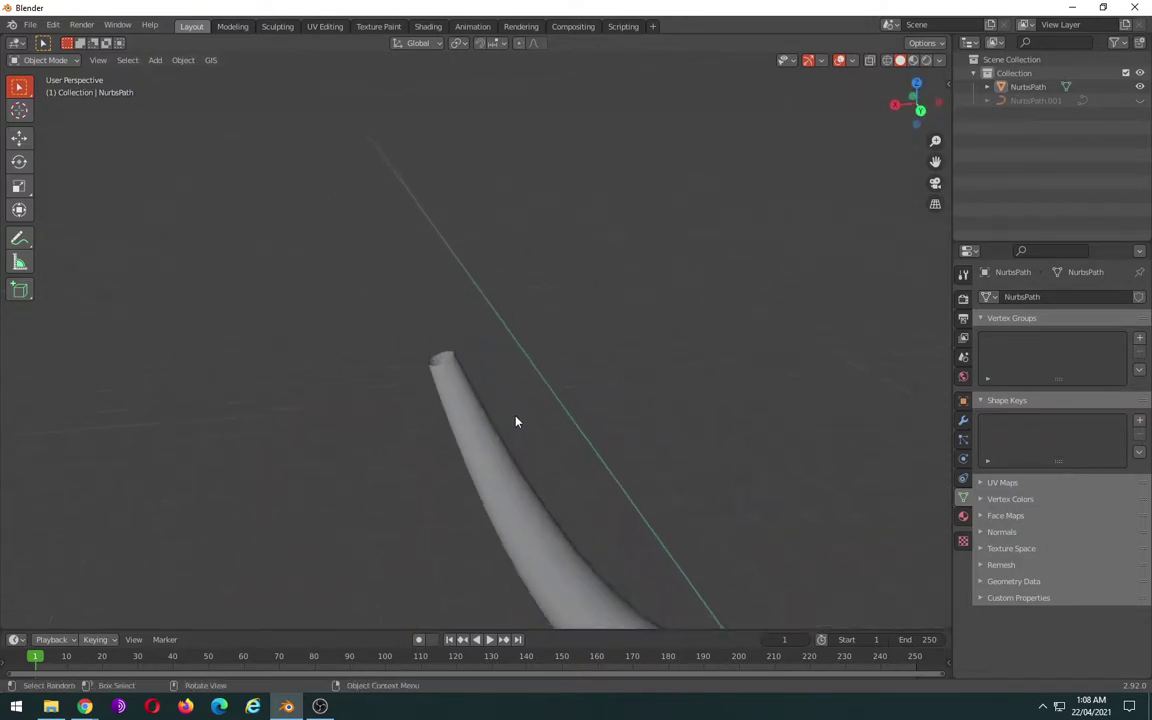
key(KP_1)
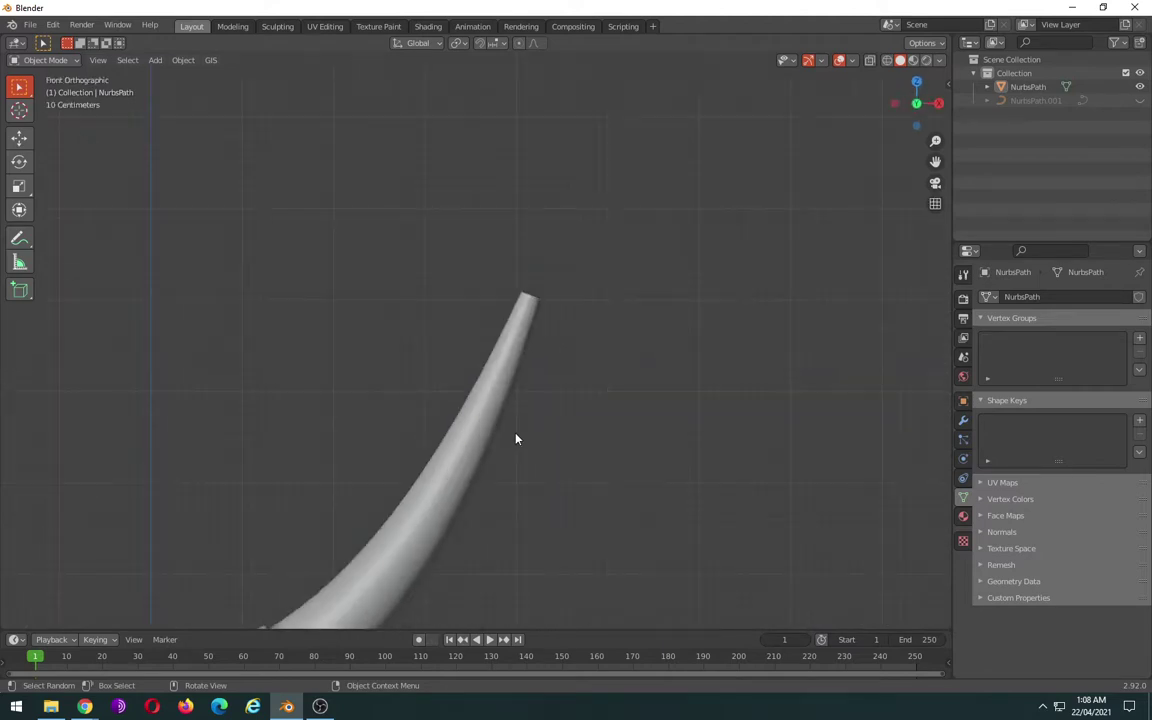
scroll(563, 424, up, 2)
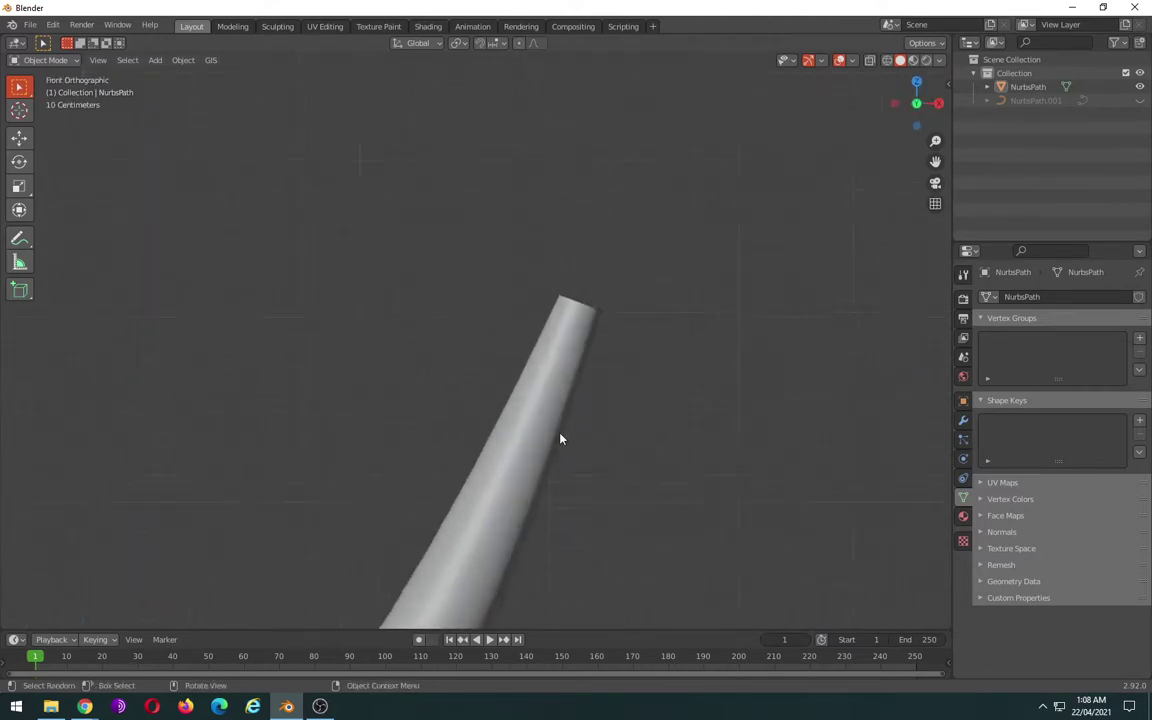
scroll(580, 445, down, 2)
key(Tab)
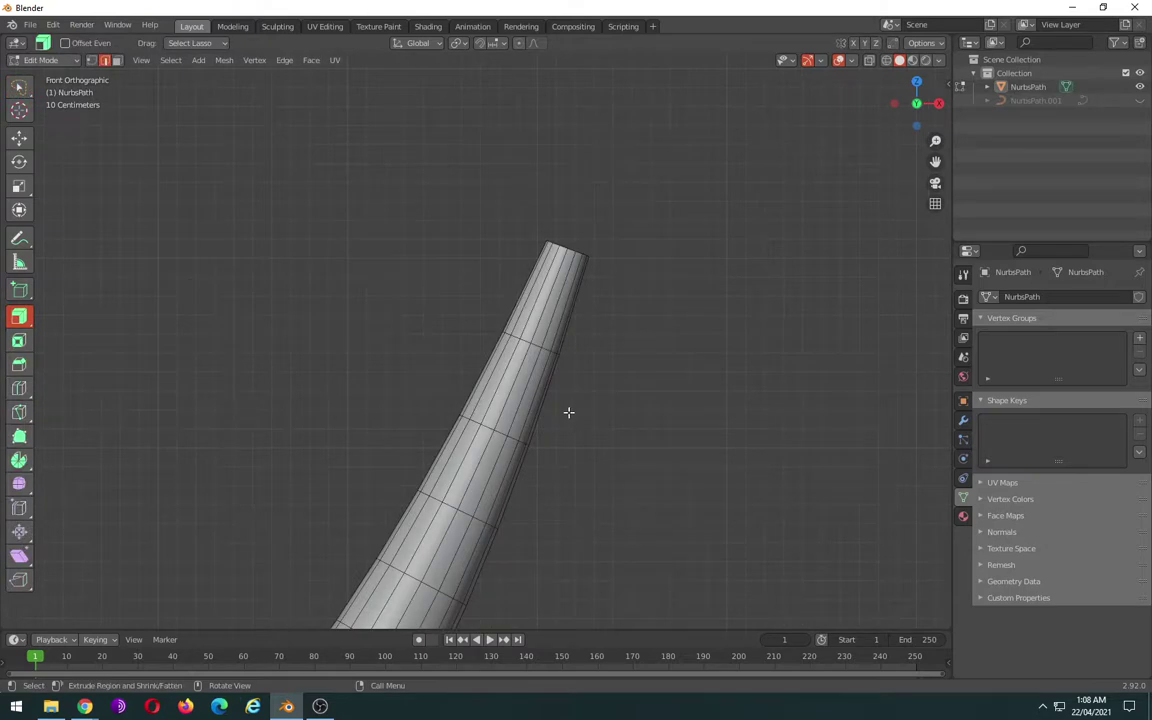
scroll(568, 412, down, 3)
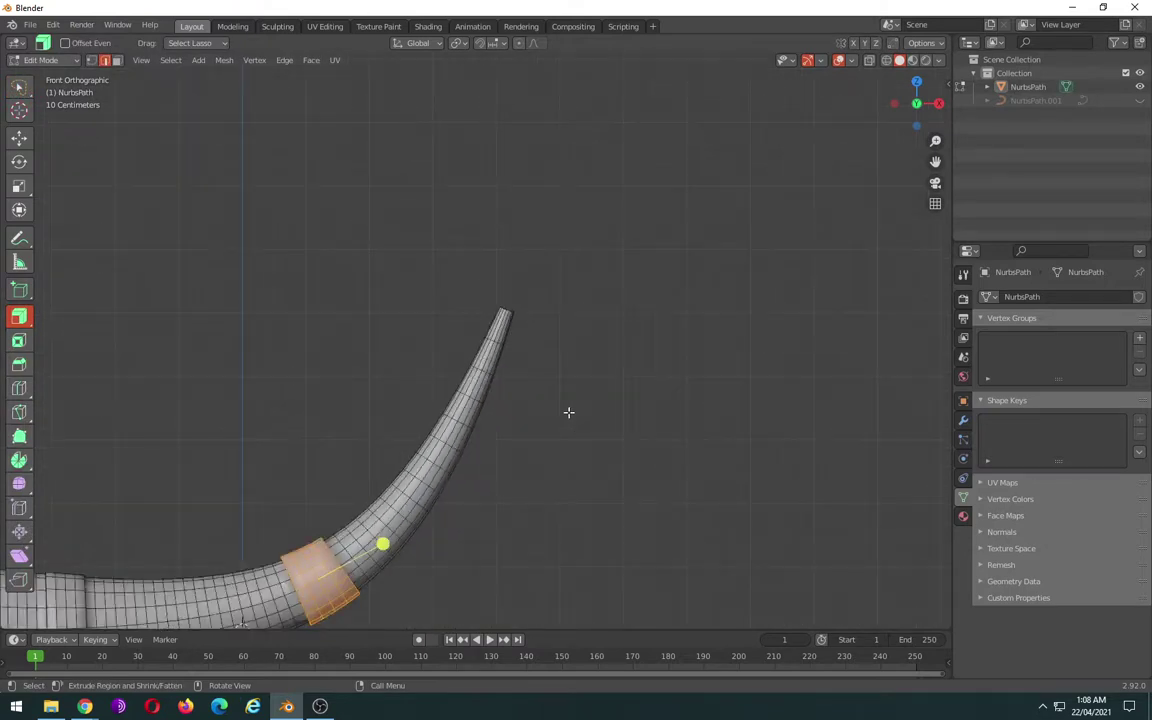
scroll(568, 412, up, 1)
scroll(568, 412, up, 3)
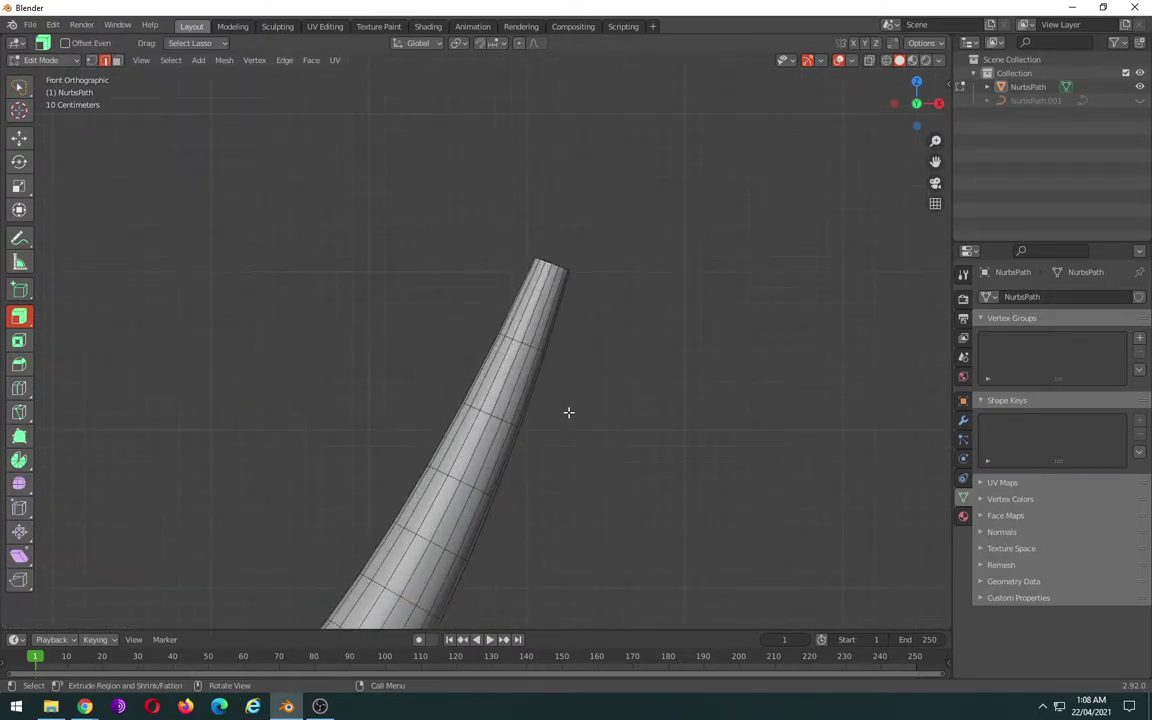
scroll(568, 412, up, 1)
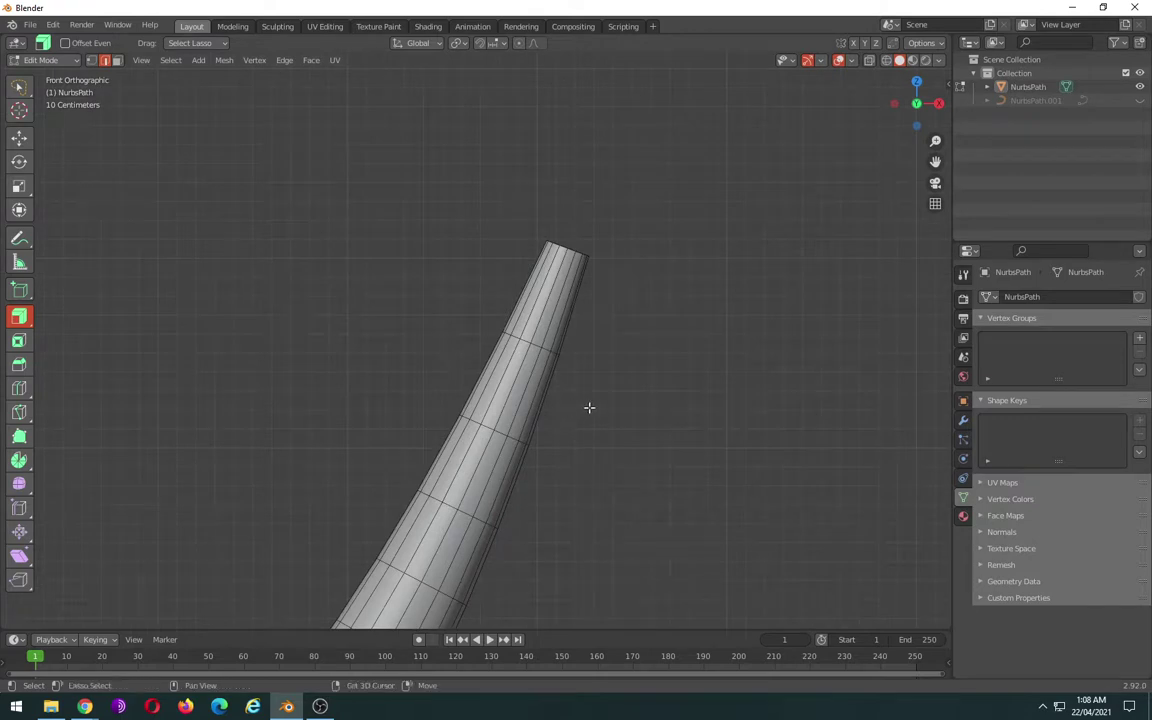
- In wireframe, select the faces of the horn tip and briefly scale them
key(shift+z)
drag(540, 372, 603, 352)
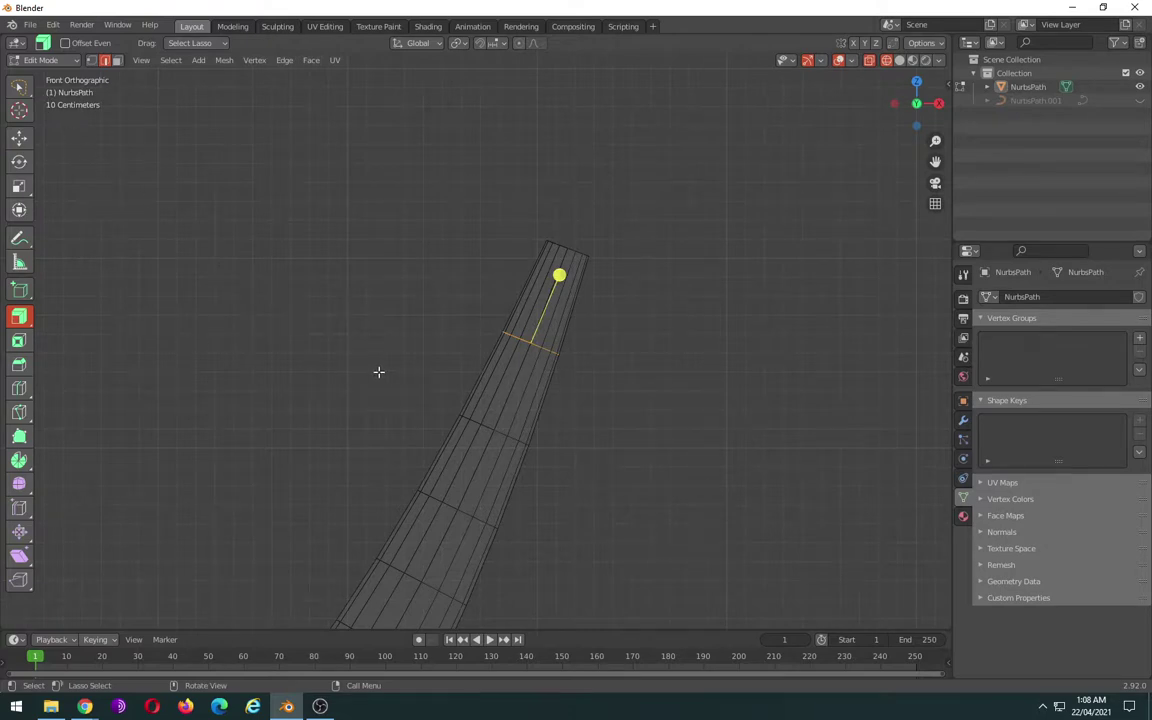
drag(585, 472, 607, 483)
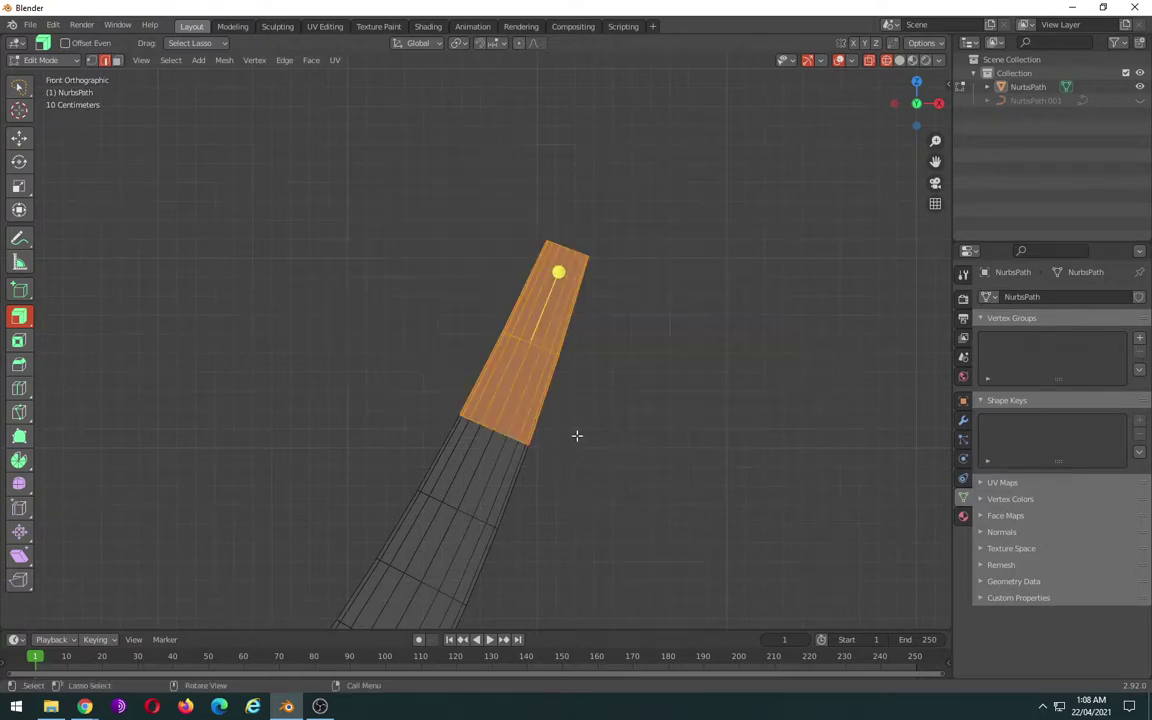
key(s)
click(592, 426)
mouse_move(592, 426)
middle_down()
mouse_move(478, 440)
mouse_move(594, 452)
mouse_move(776, 447)
mouse_move(504, 446)
middle_up()
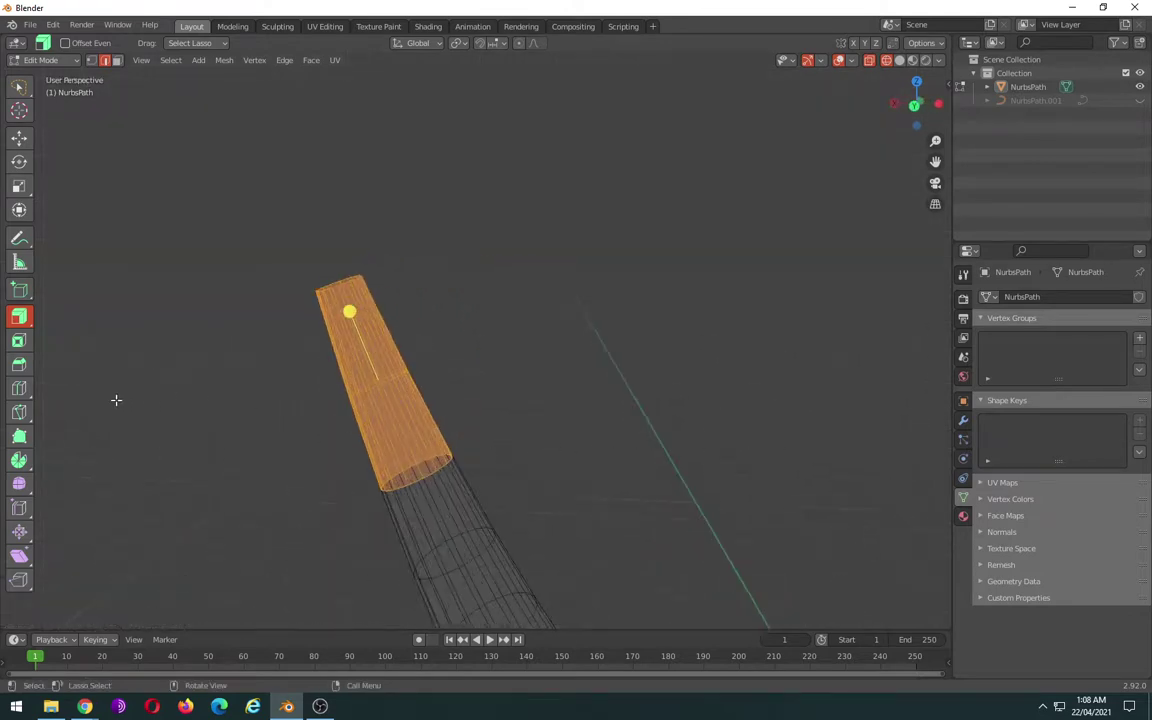
- Extrude the tip faces outward about 0.04 m, then view the horn solid in Object Mode
mouse_move(349, 311)
mouse_down()
mouse_move(333, 305)
mouse_move(345, 310)
mouse_up()
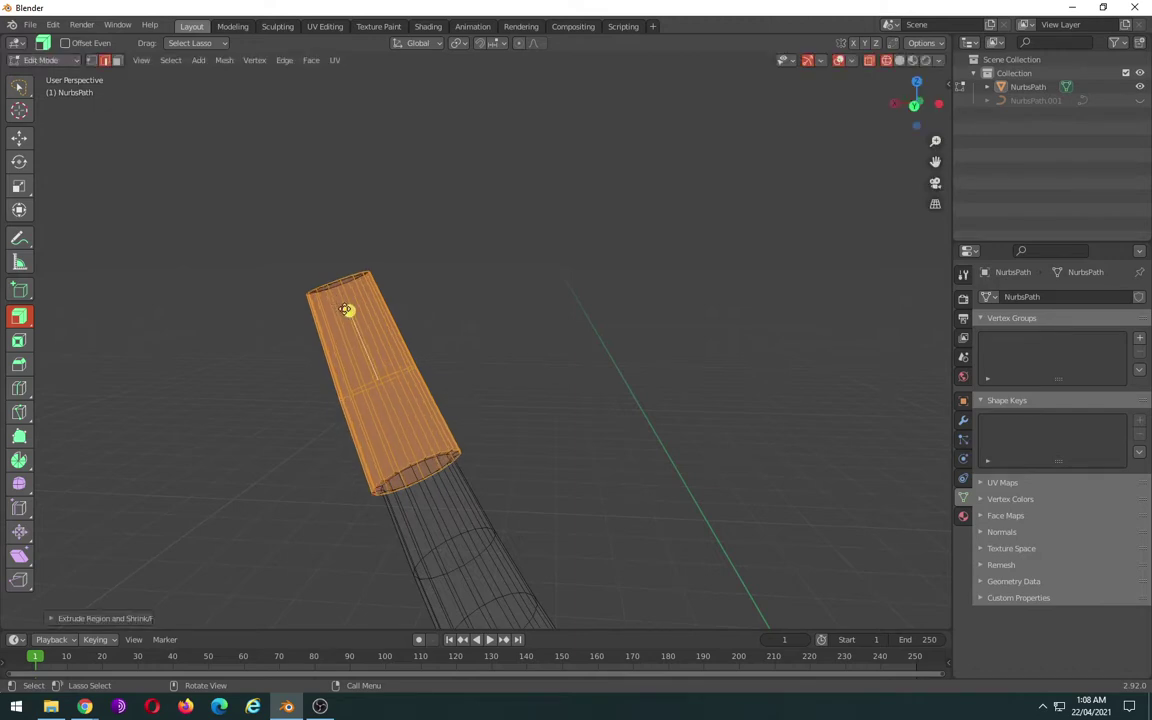
key(Tab)
key(shift+z)
mouse_move(527, 352)
middle_down()
mouse_move(291, 329)
mouse_move(516, 391)
middle_up()
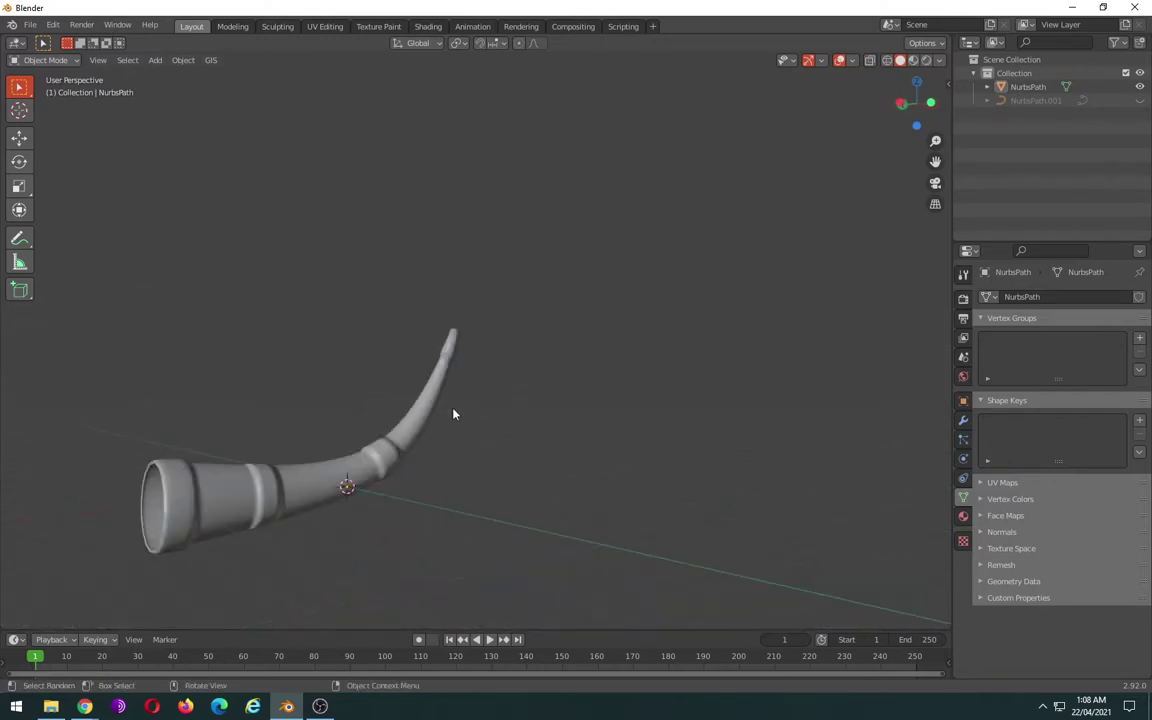
- Enter Edit Mode and frame the horn tip in front view
key(Tab)
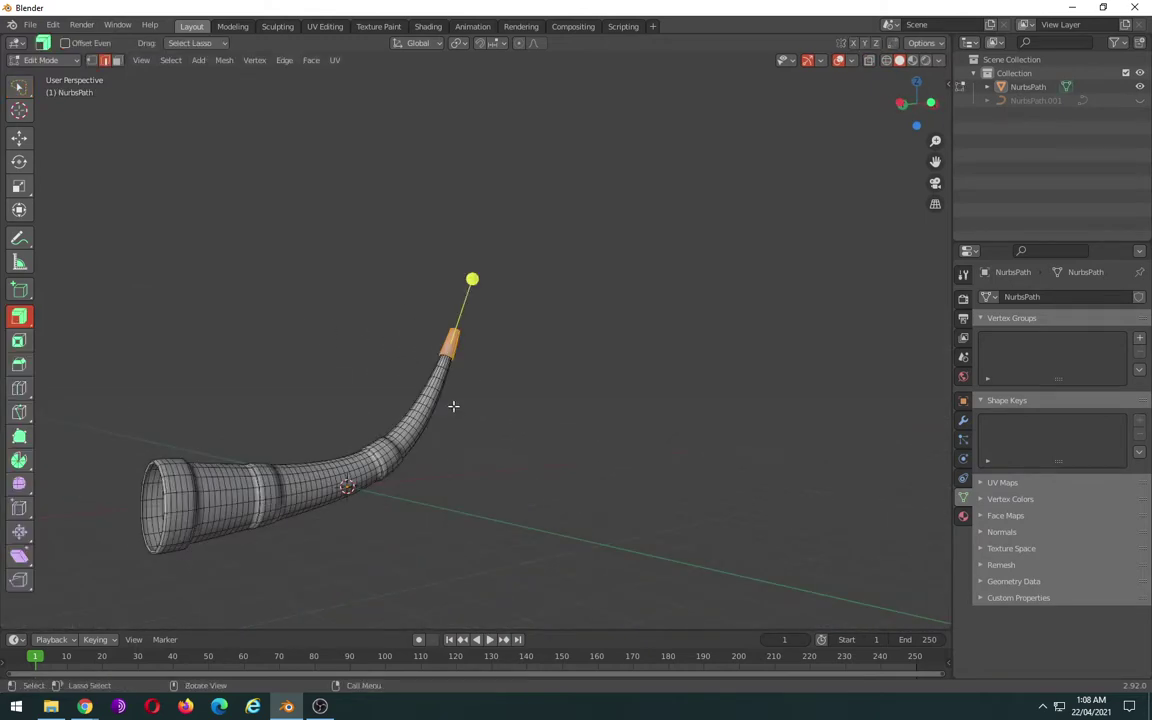
key(KP_1)
key(KP_Decimal)
scroll(451, 405, up, 2)
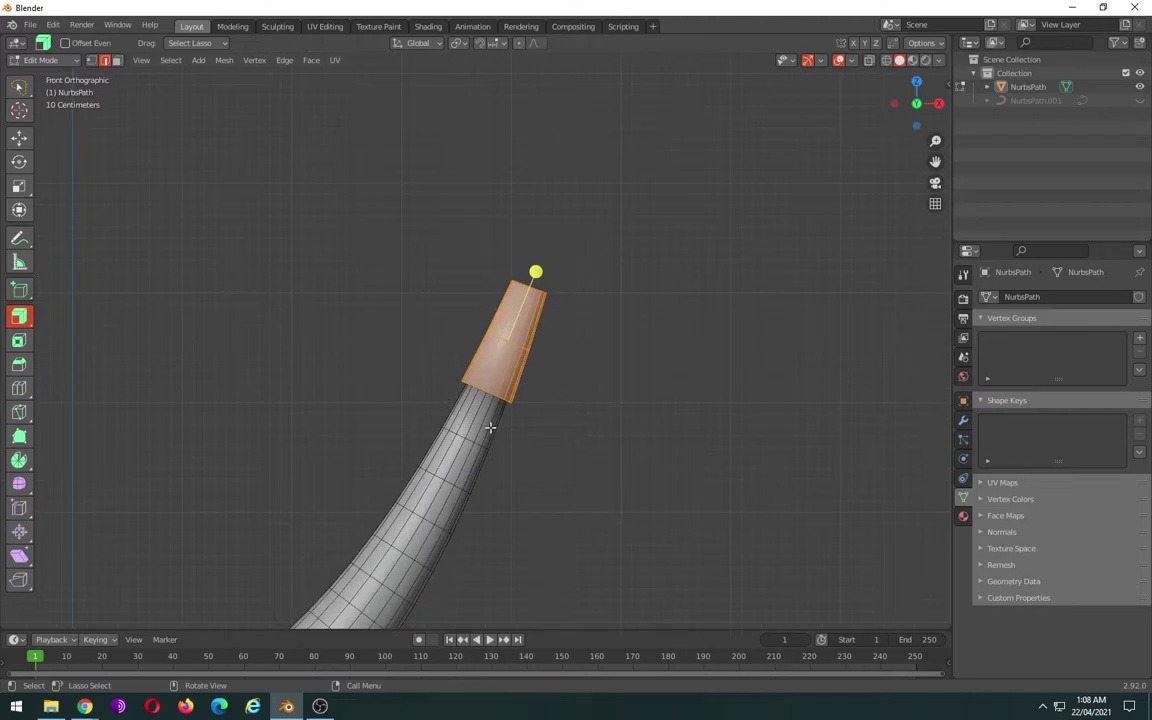
scroll(505, 437, up, 3)
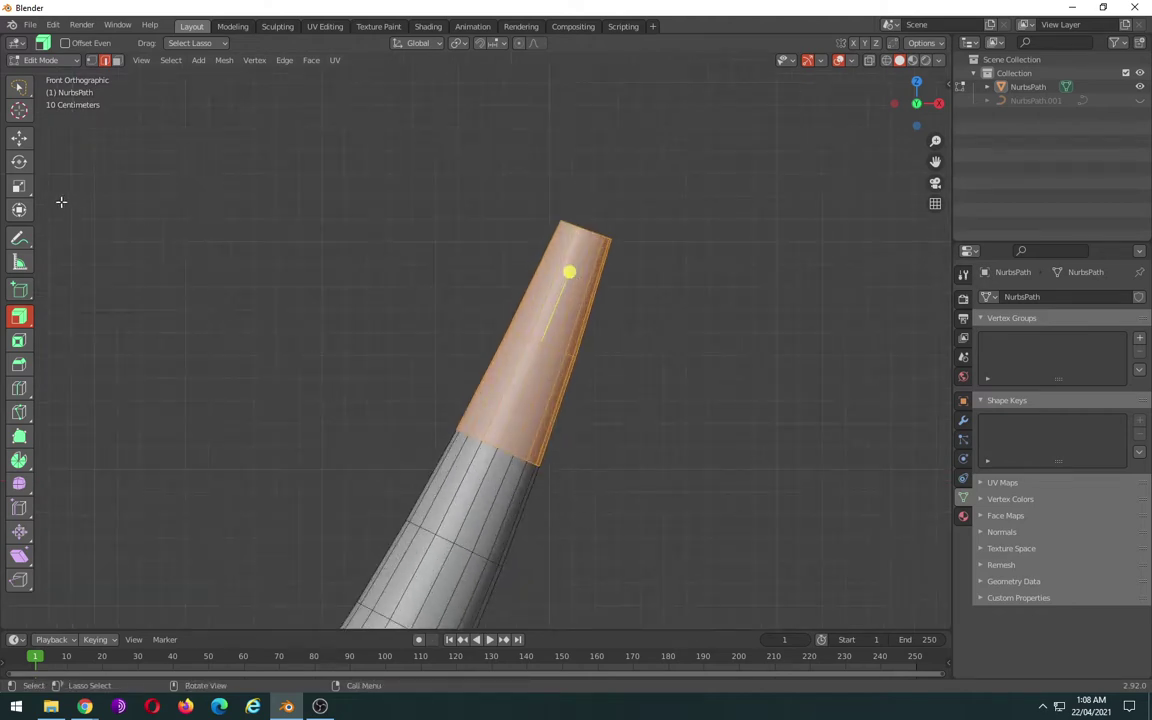
- With X-ray on, lasso-select all faces of the tip section
click(19, 87)
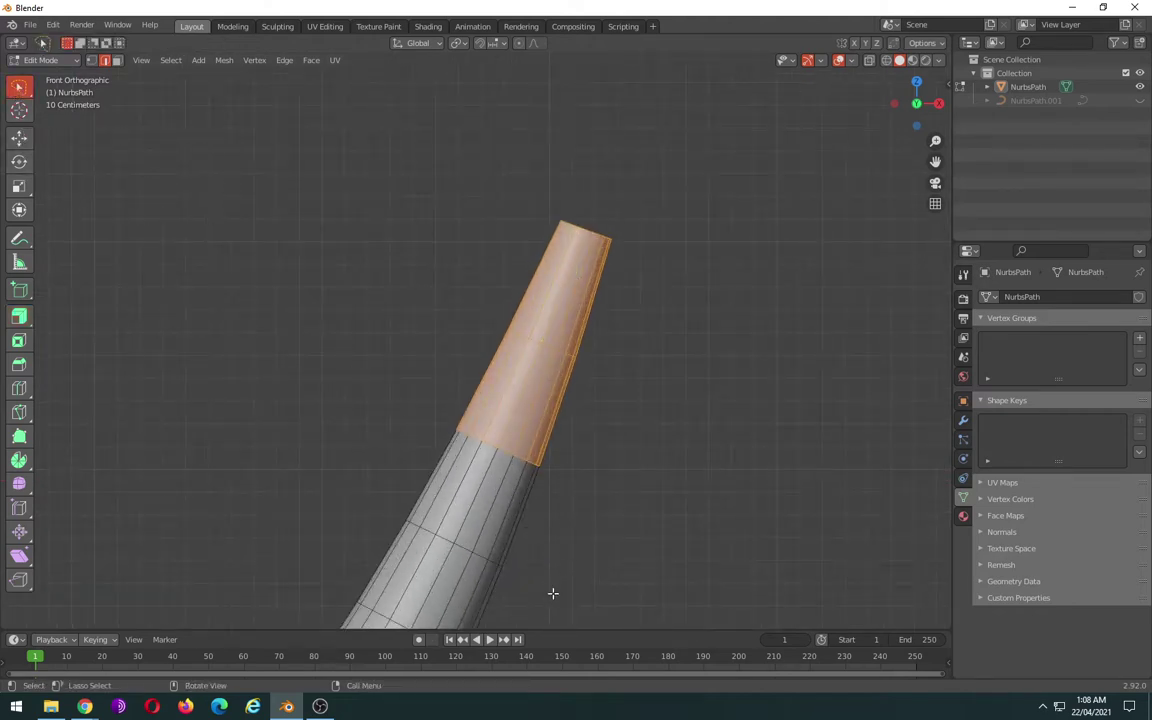
ctrl+right_drag(553, 593, 628, 468)
scroll(587, 446, down, 1)
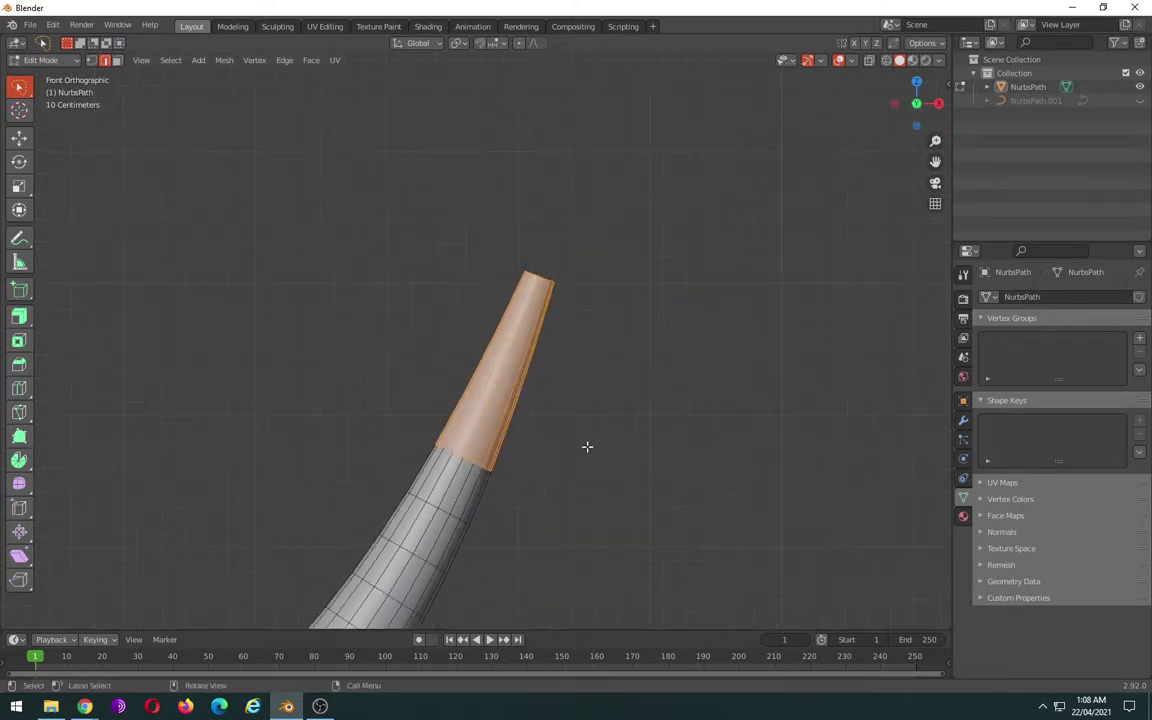
mouse_move(587, 446)
middle_down()
mouse_move(697, 460)
mouse_move(686, 454)
middle_up()
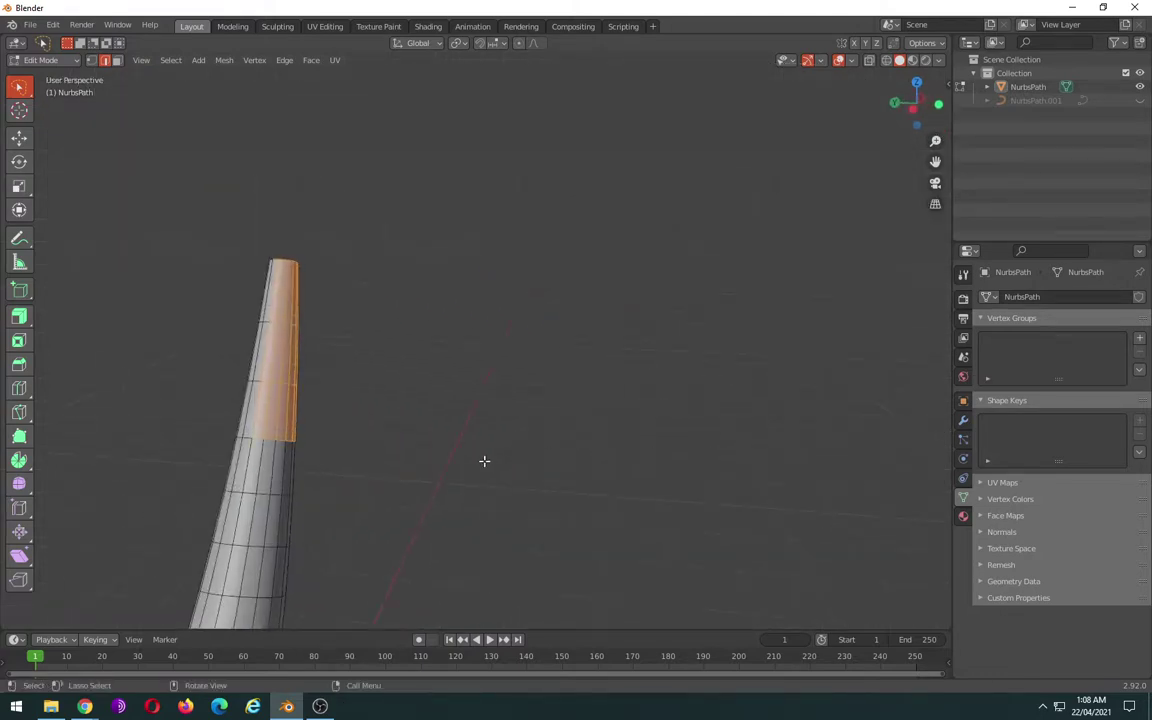
key(KP_1)
key(alt+z)
mouse_move(555, 518)
ctrl+right_down()
mouse_move(769, 261)
mouse_move(589, 469)
ctrl+right_up()
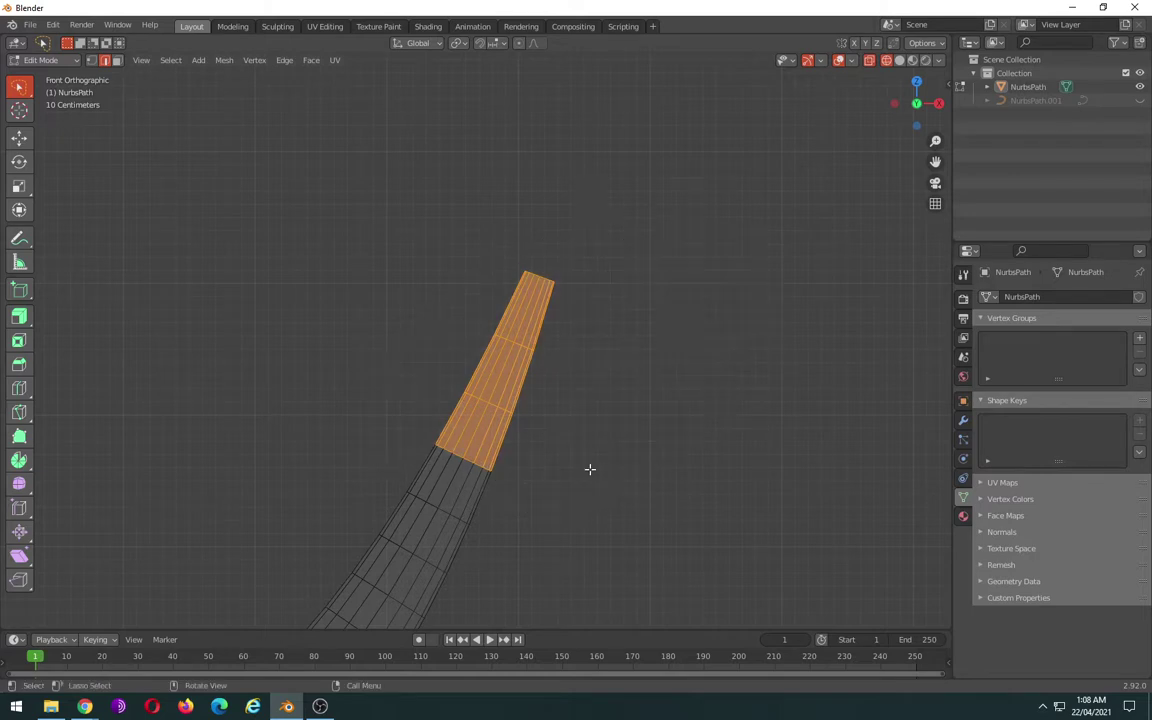
- Extrude the tip section outward about 0.05 m along normals, then deselect
click(19, 316)
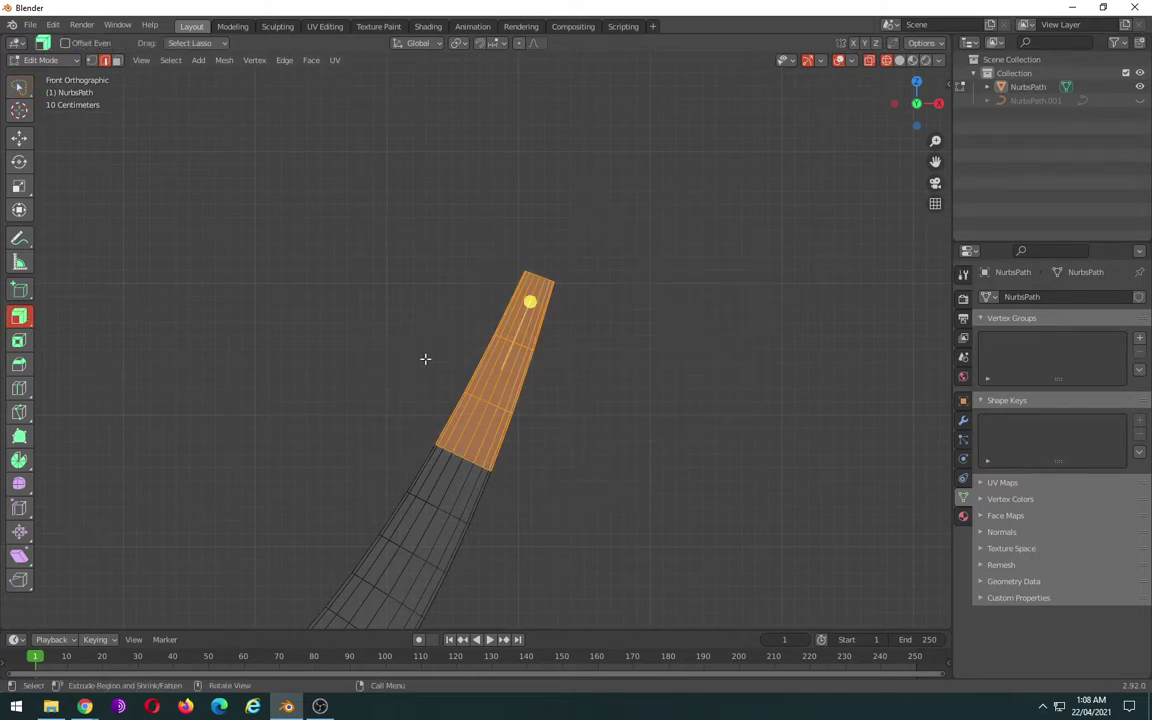
middle_drag(425, 358, 579, 386)
drag(258, 272, 303, 305)
click(549, 337)
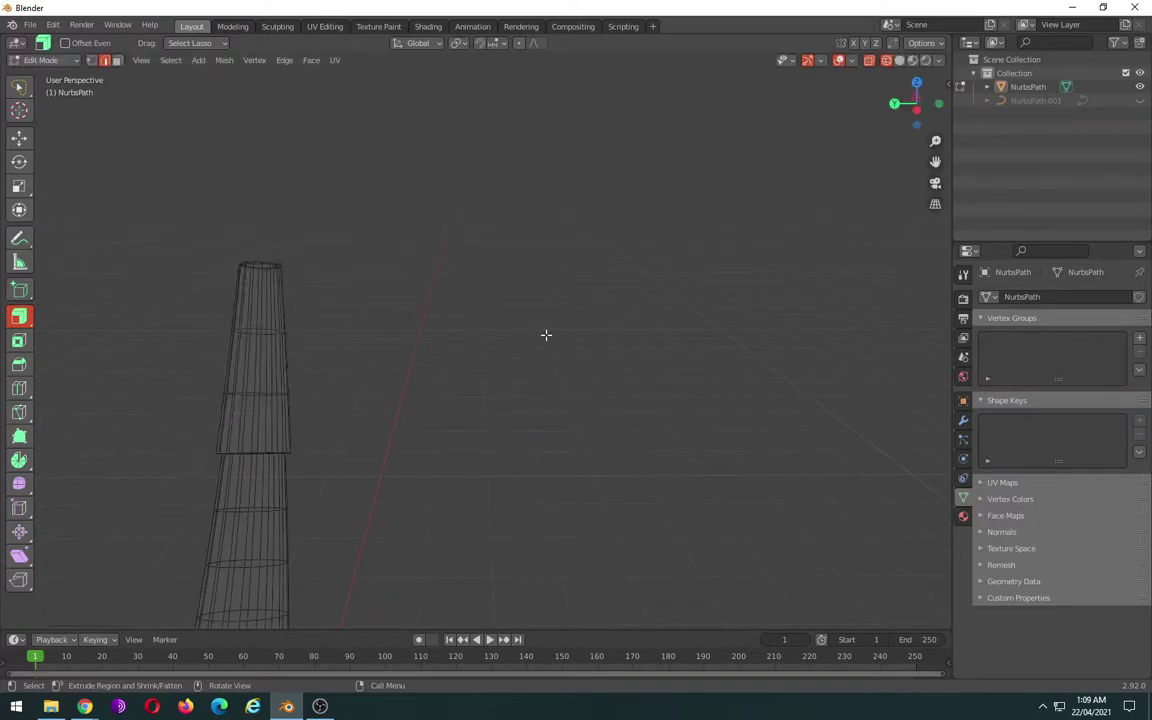
mouse_move(545, 334)
middle_down()
mouse_move(401, 347)
mouse_move(540, 296)
mouse_move(549, 305)
middle_up()
key(shift+z)
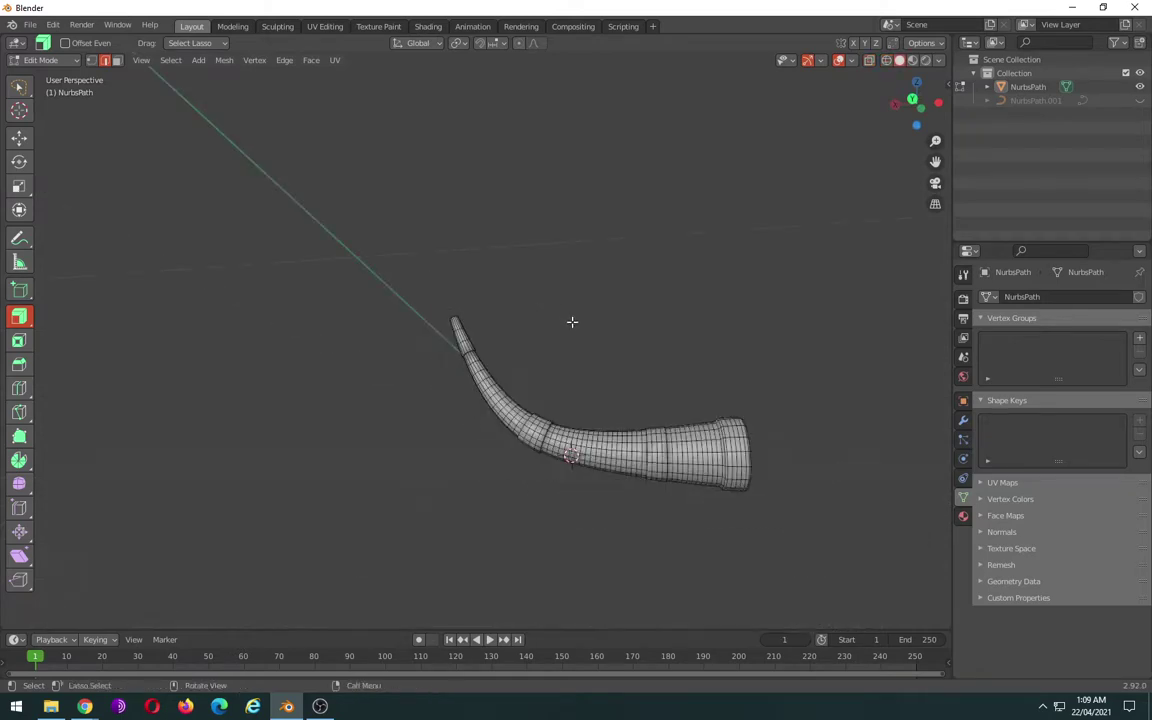
scroll(571, 321, up, 3)
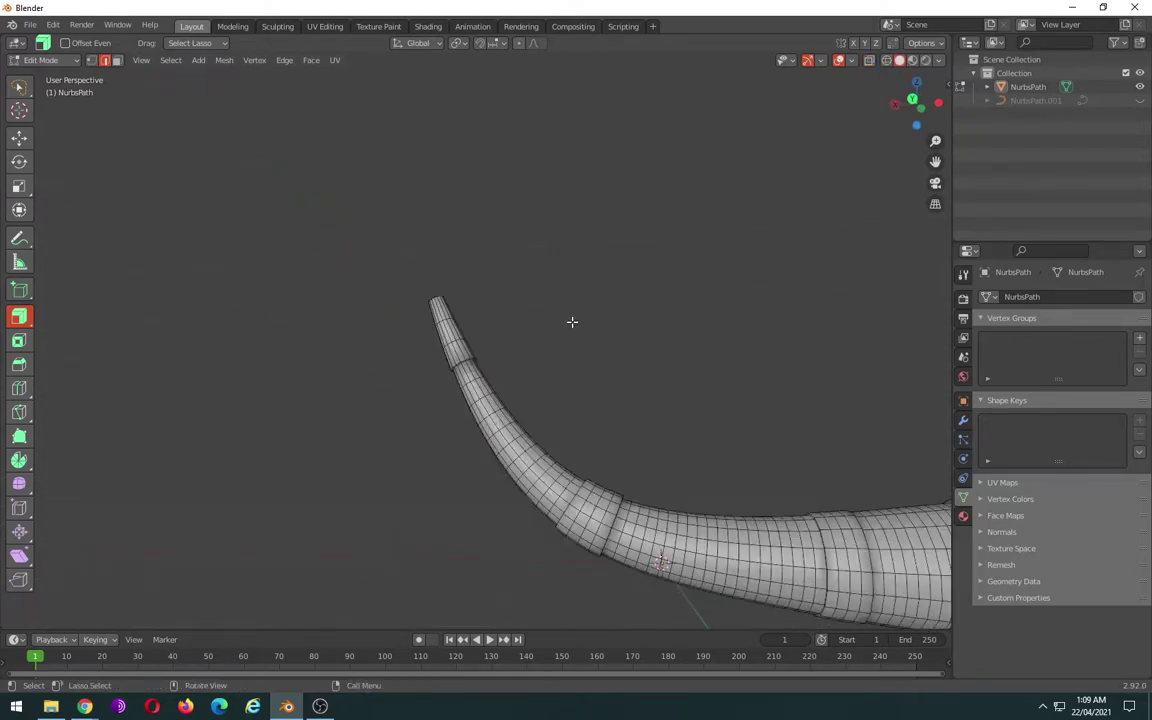
middle_drag(504, 314, 534, 375)
scroll(512, 322, down, 3)
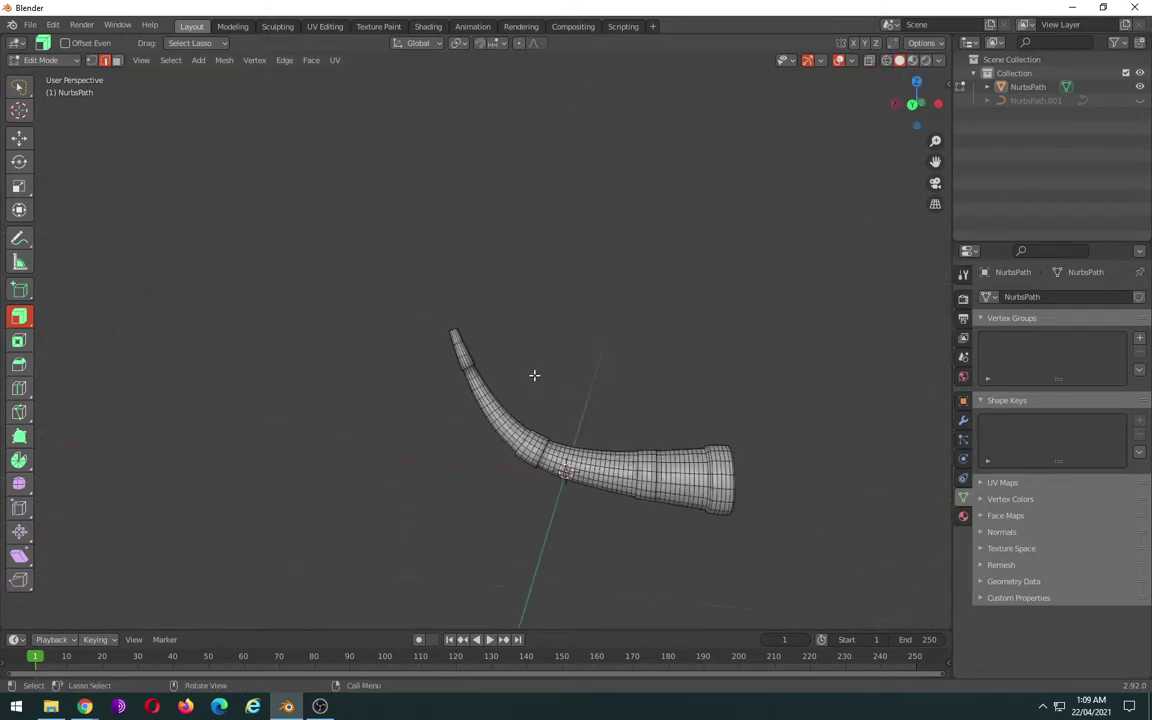
scroll(534, 375, up, 5)
mouse_move(520, 424)
middle_down()
mouse_move(507, 334)
mouse_move(493, 319)
mouse_move(524, 355)
middle_up()
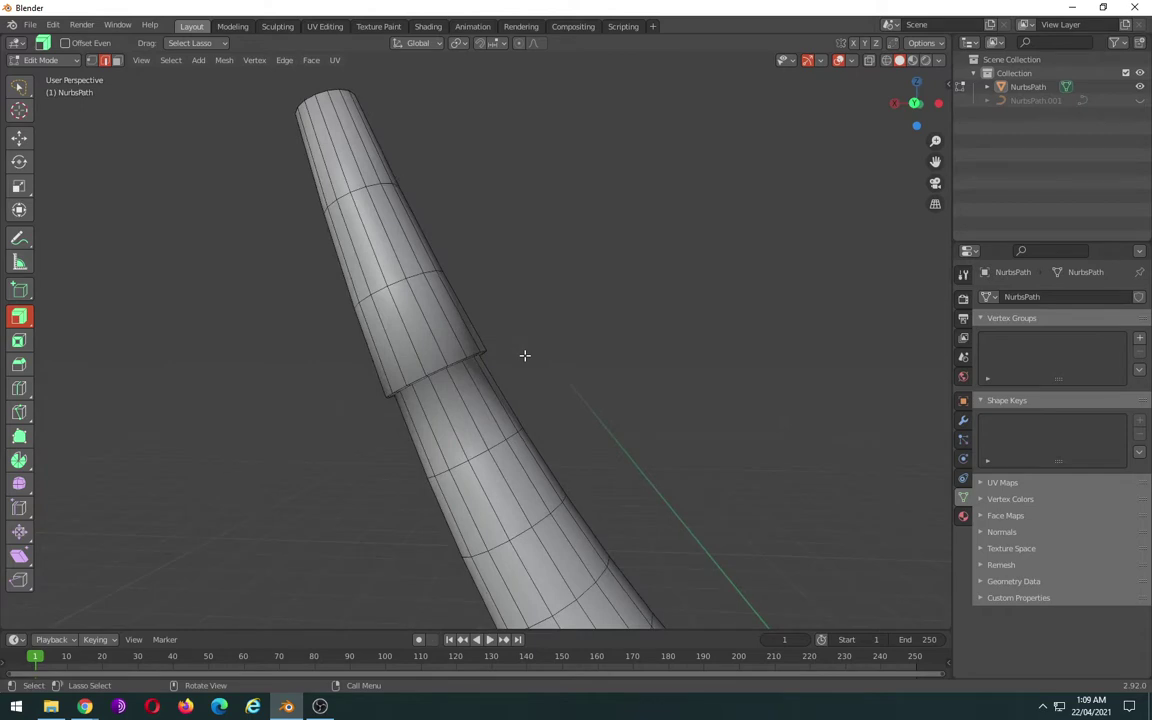
scroll(524, 355, down, 3)
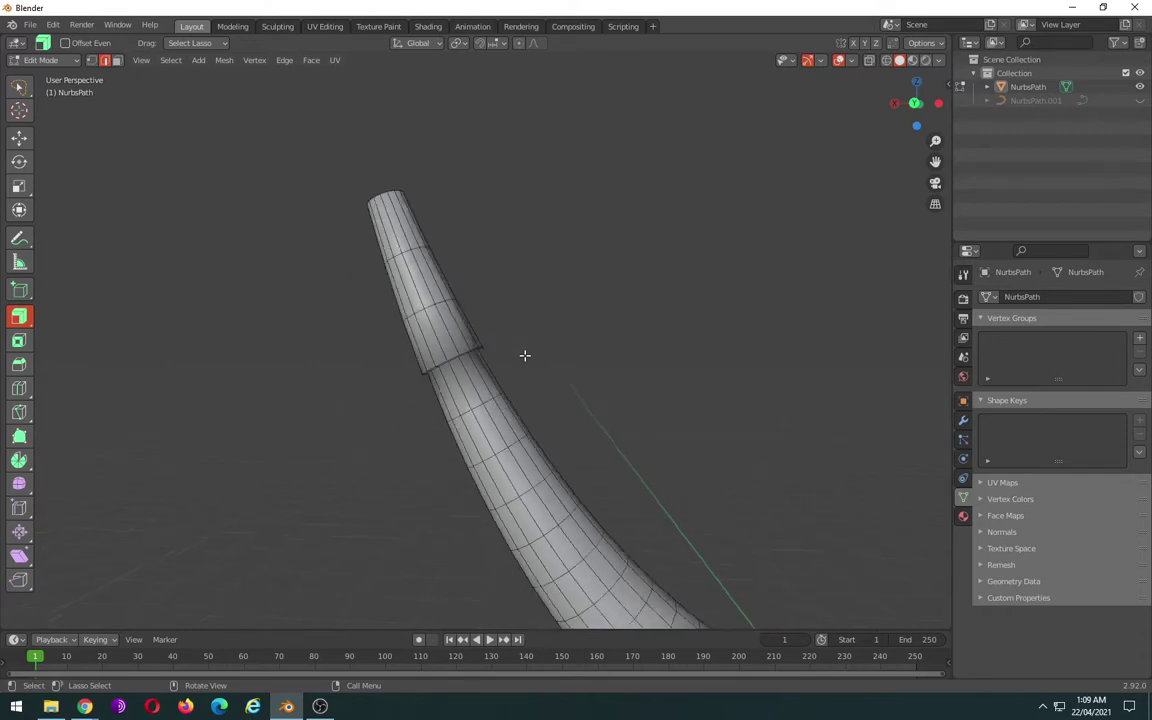
mouse_move(527, 347)
middle_down()
mouse_move(548, 391)
mouse_move(470, 335)
mouse_move(496, 365)
middle_up()
- Select the tip's rim edge loop and inset it inward to thicken the wall
scroll(484, 360, up, 2)
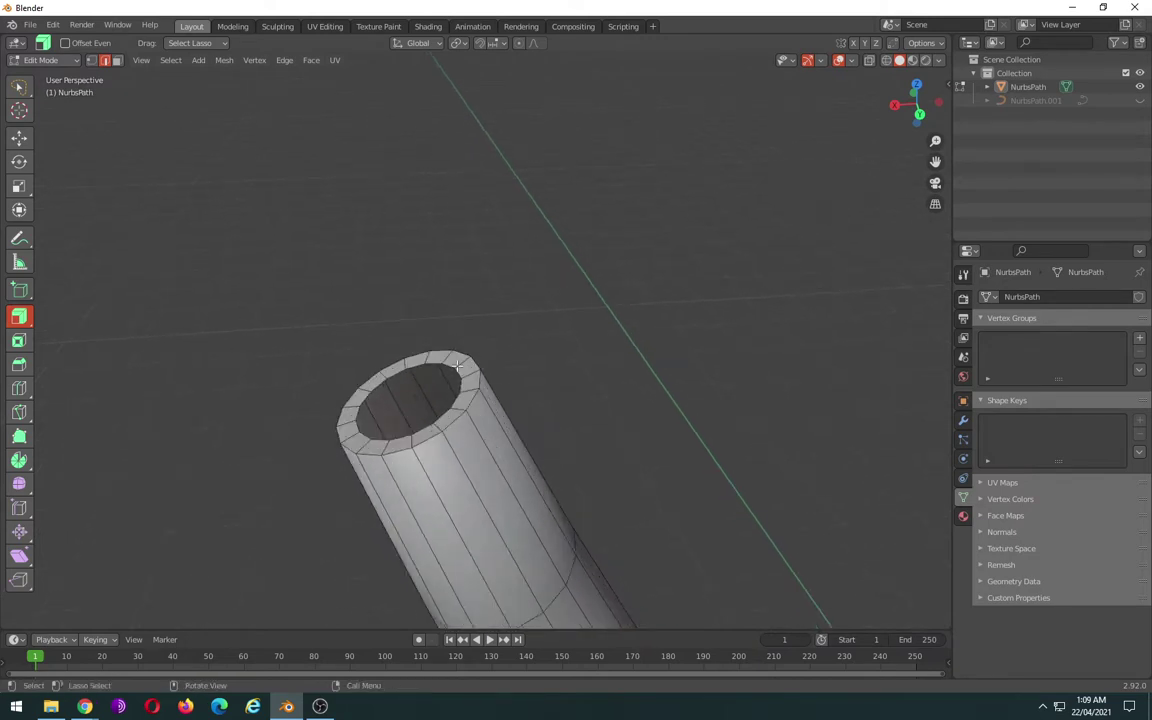
click(463, 368)
alt+click(428, 360)
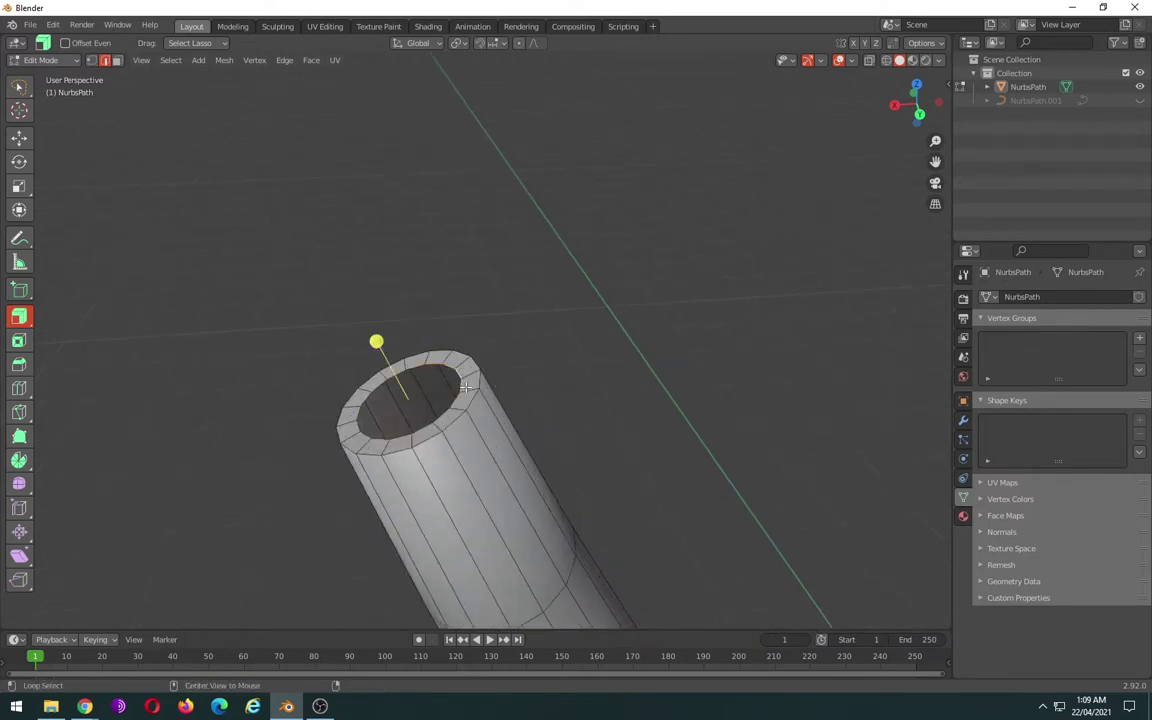
drag(377, 341, 369, 324)
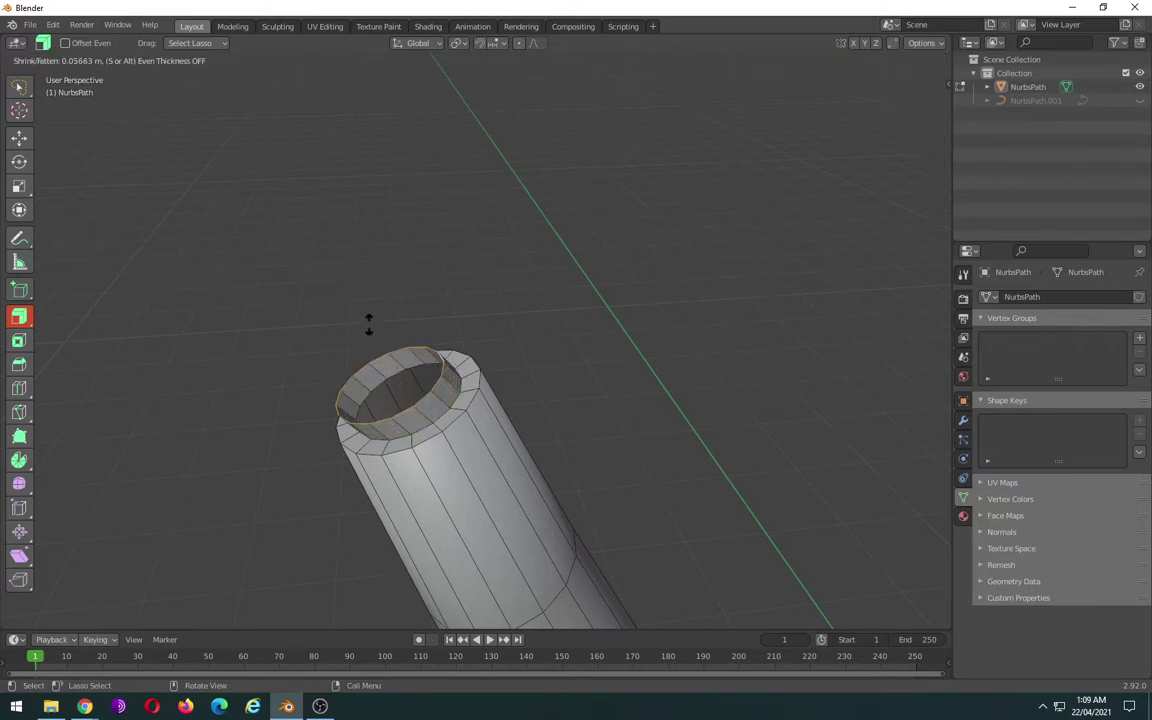
key(KP_1)
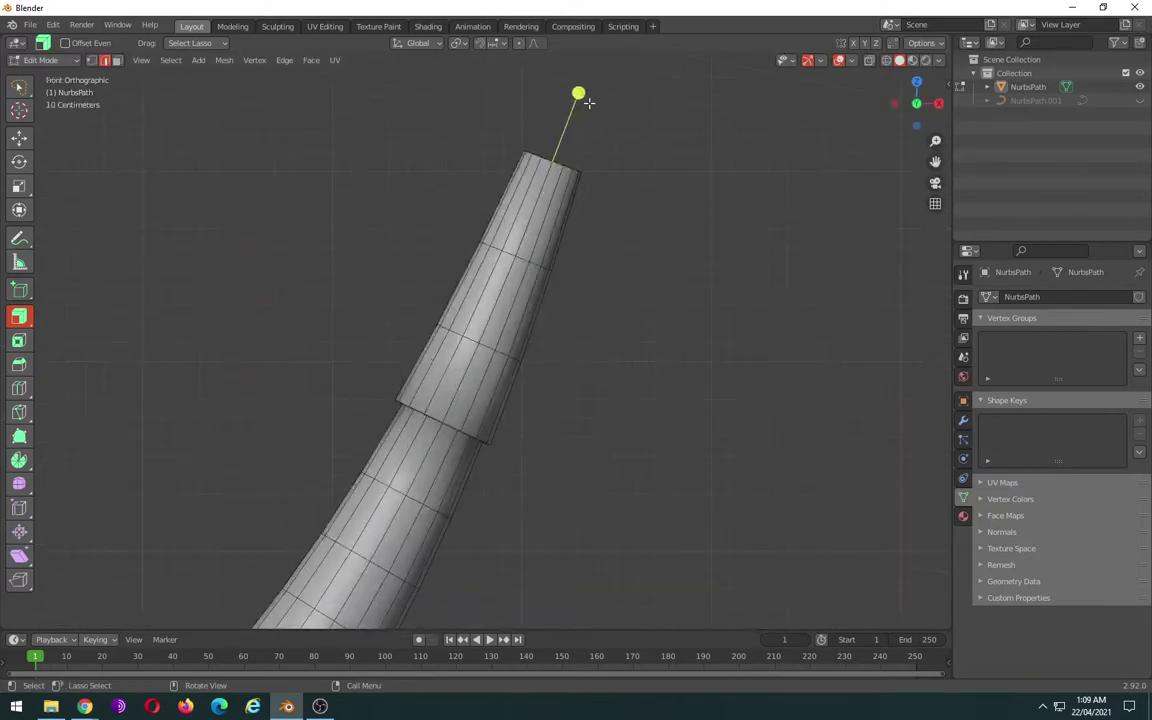
- Extrude a narrower mouthpiece section from the rim and begin moving its top edge along X
drag(579, 94, 583, 85)
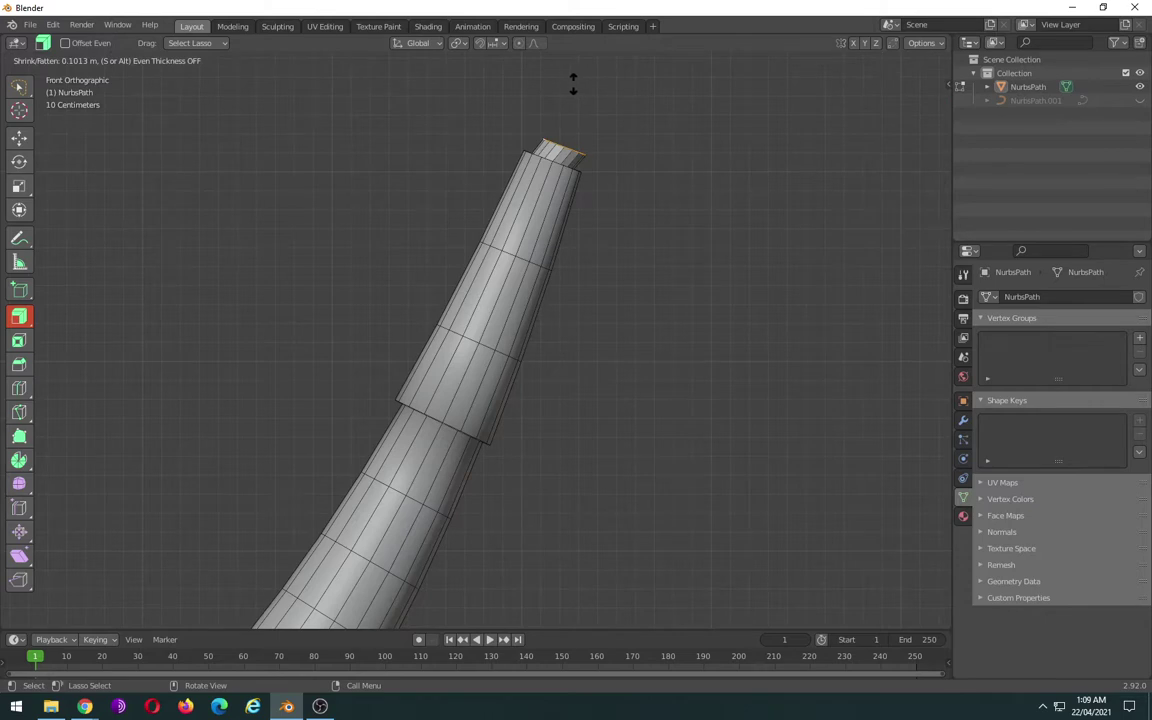
click(566, 84)
scroll(565, 340, up, 4)
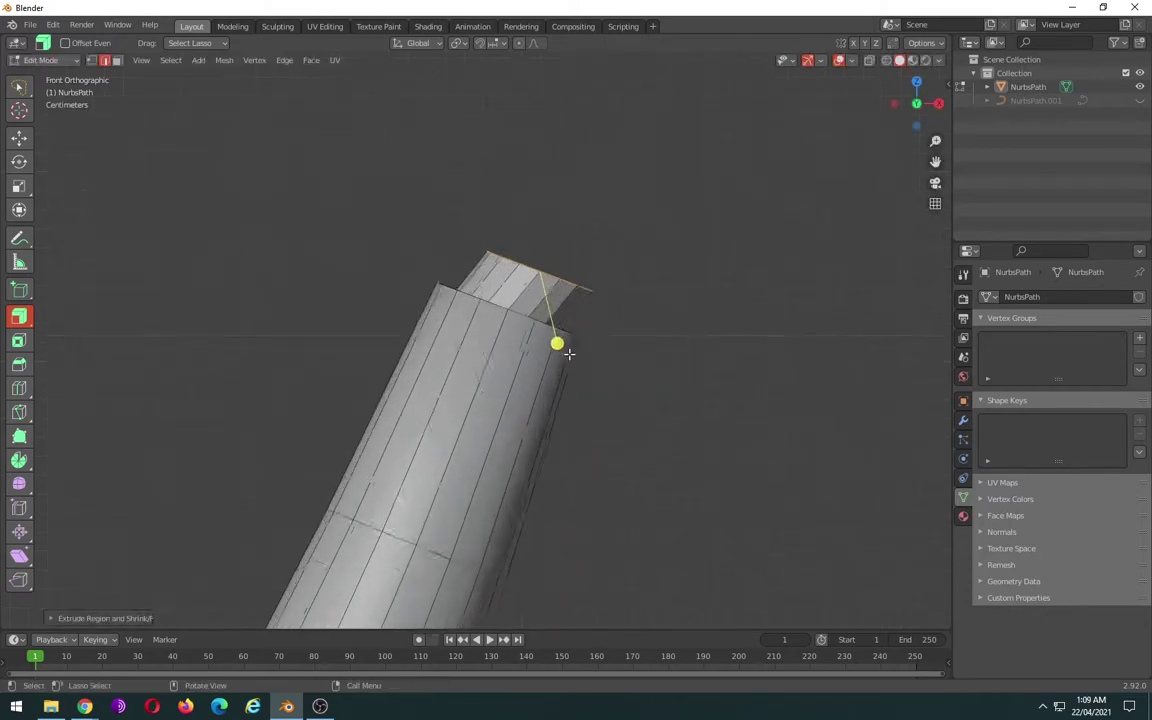
key(g)
key(x)
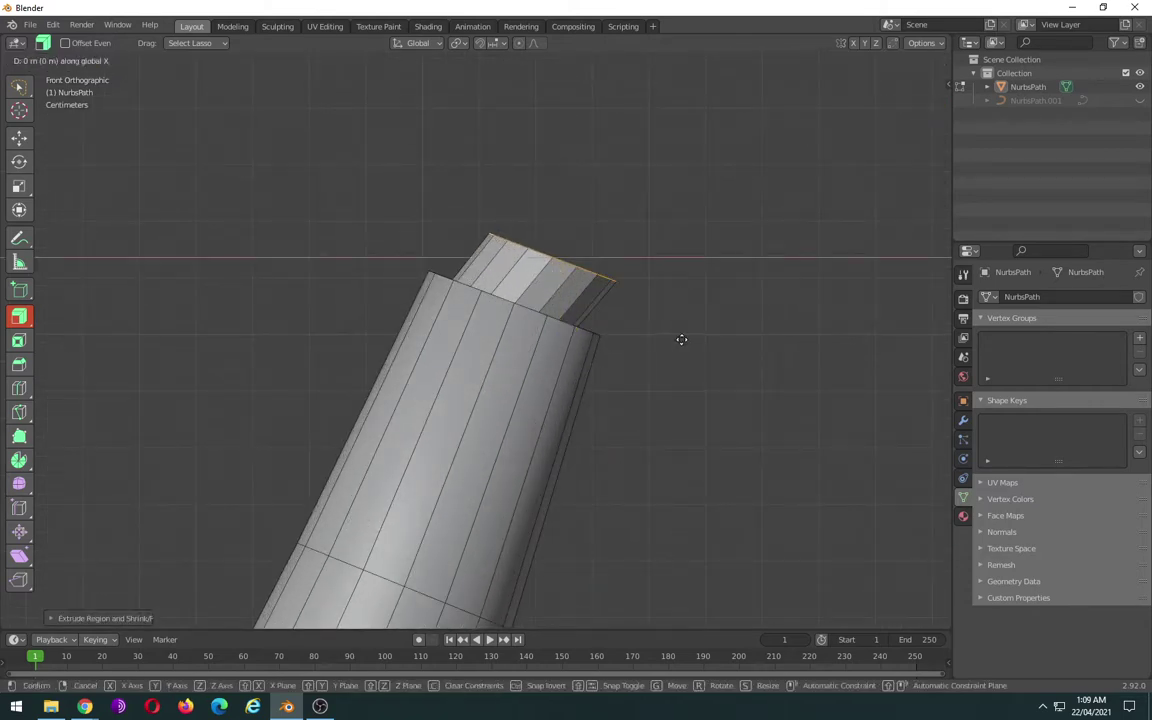
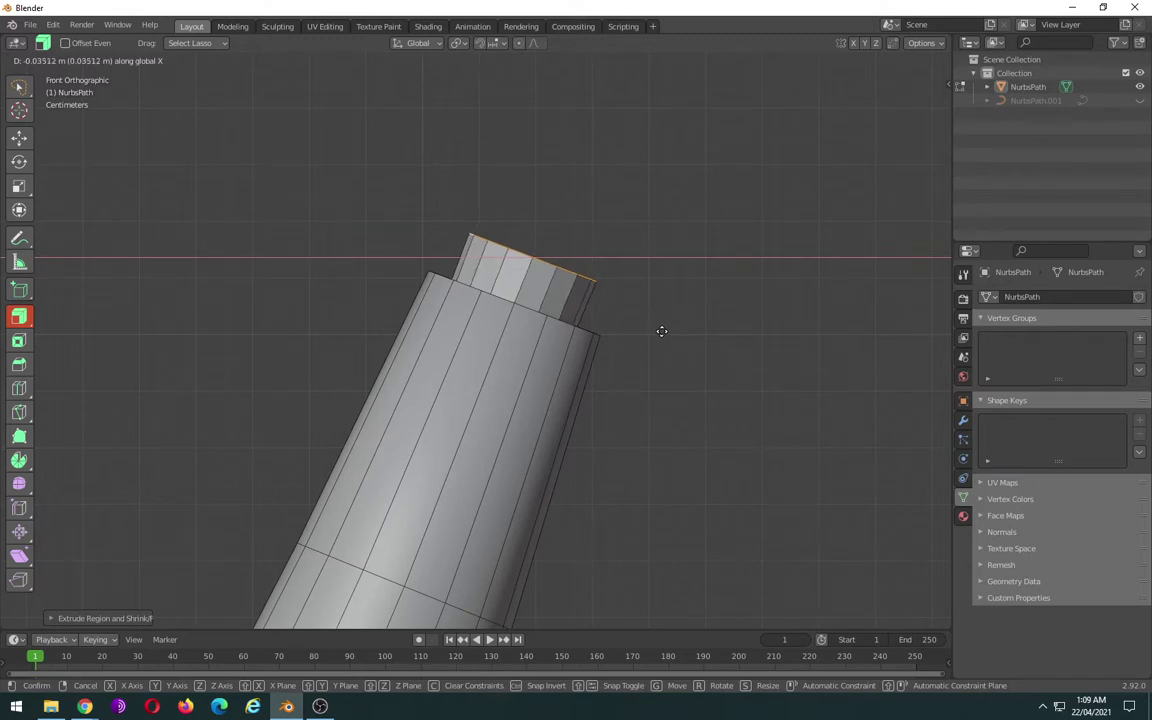
- Confirm the top section's X move, then extrude the top rim and fatten it slightly outward
click(661, 331)
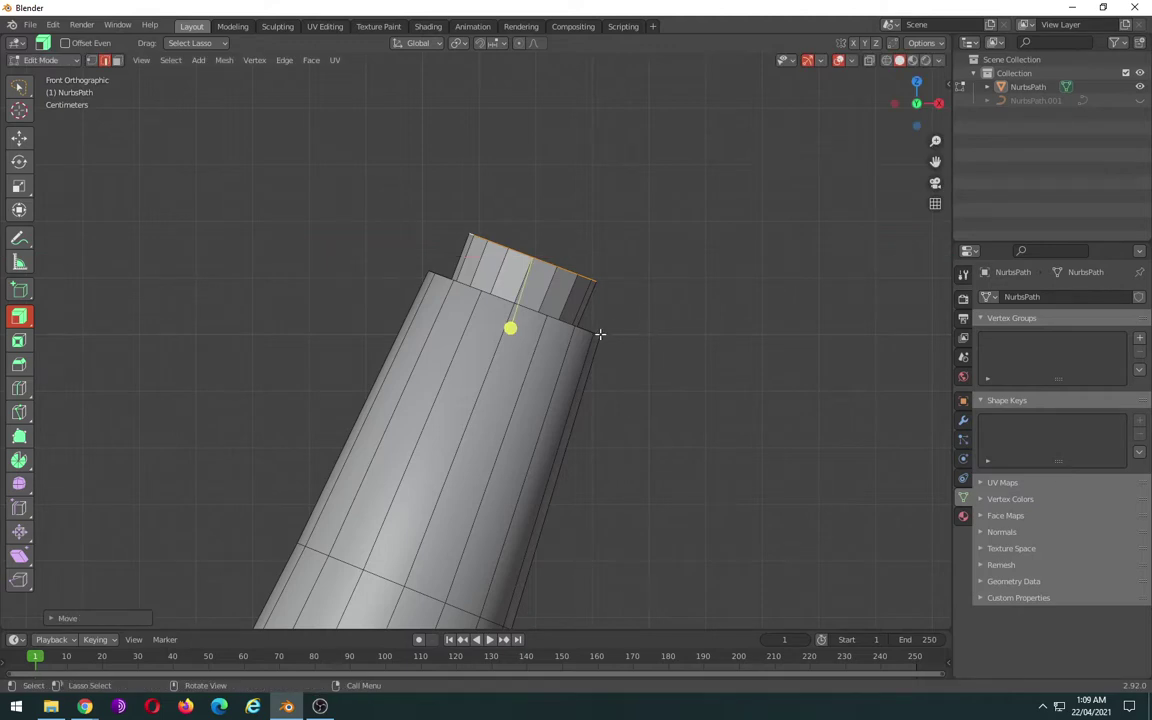
key(alt+s)
click(511, 322)
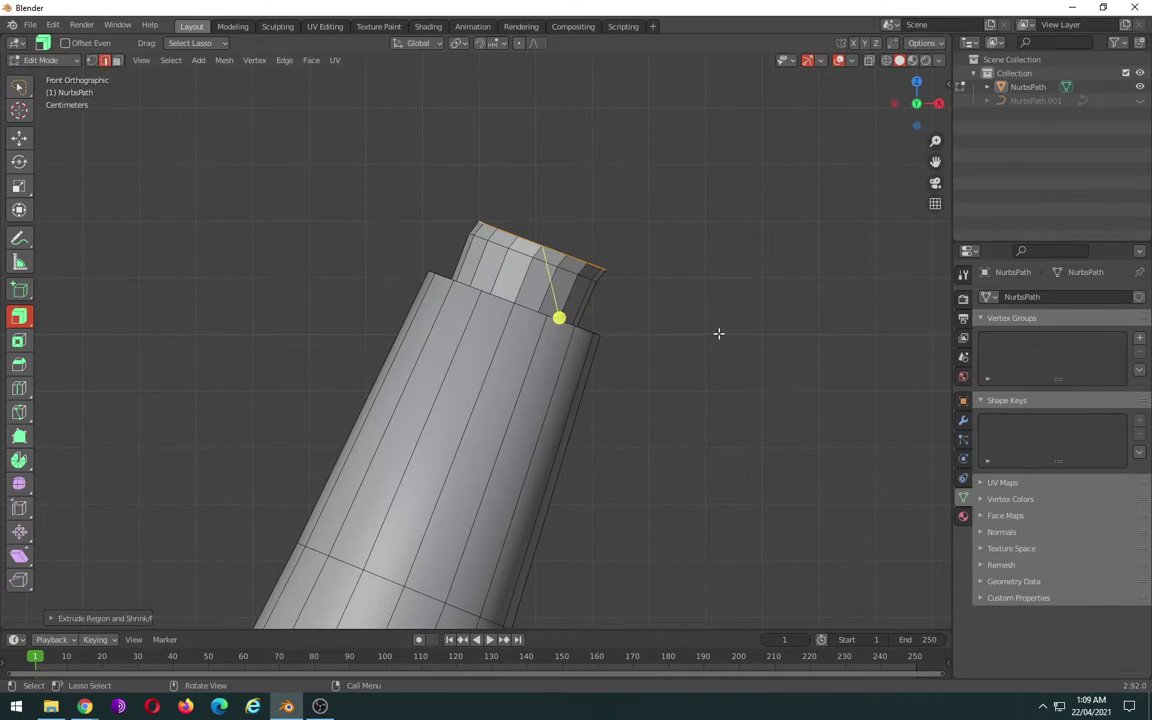
- Set the transform orientation to Local after trying Normal, View and Cursor
click(410, 43)
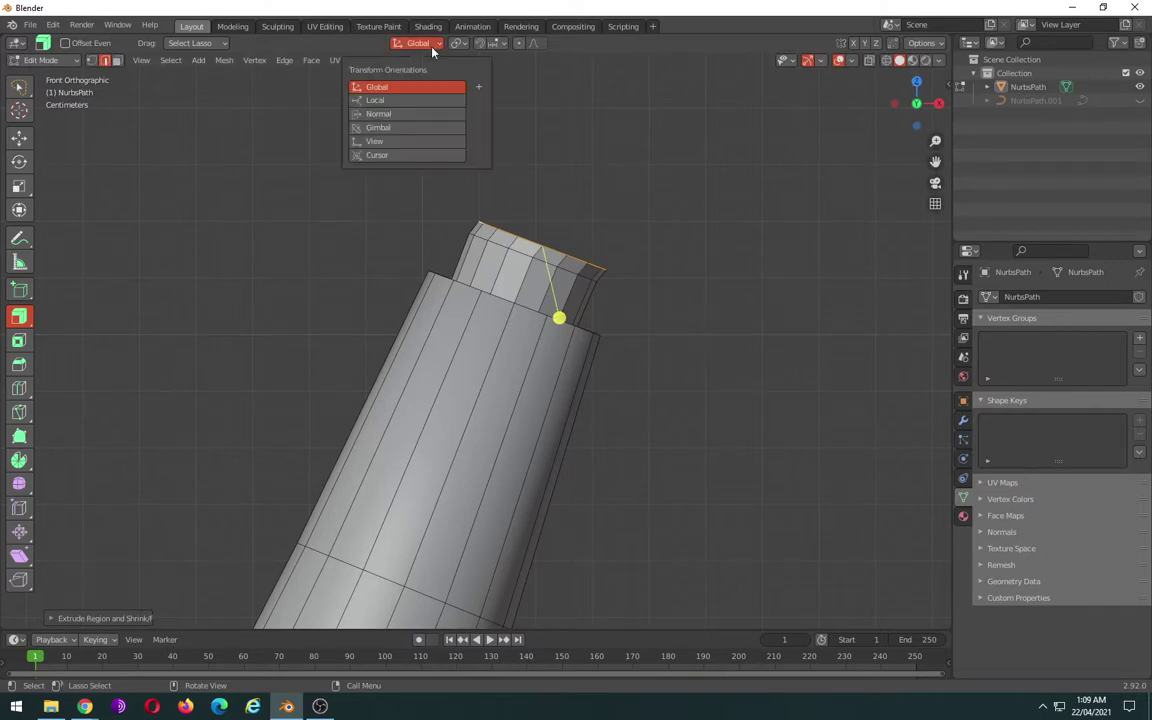
click(399, 105)
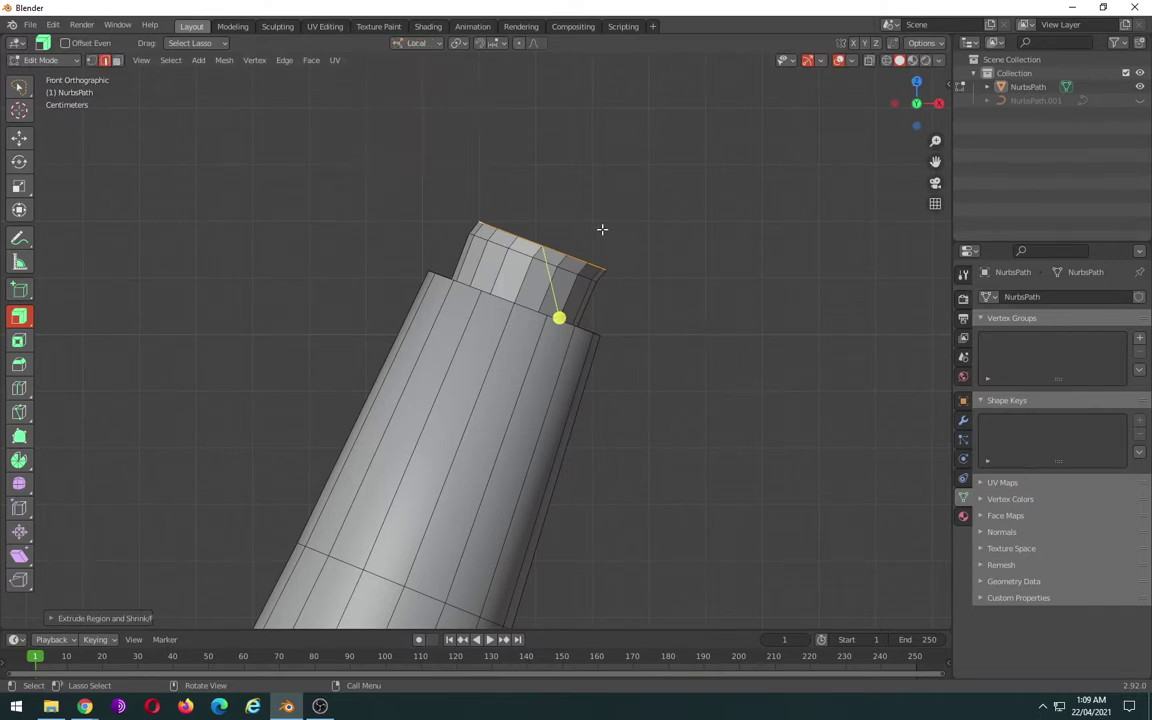
click(418, 43)
click(408, 115)
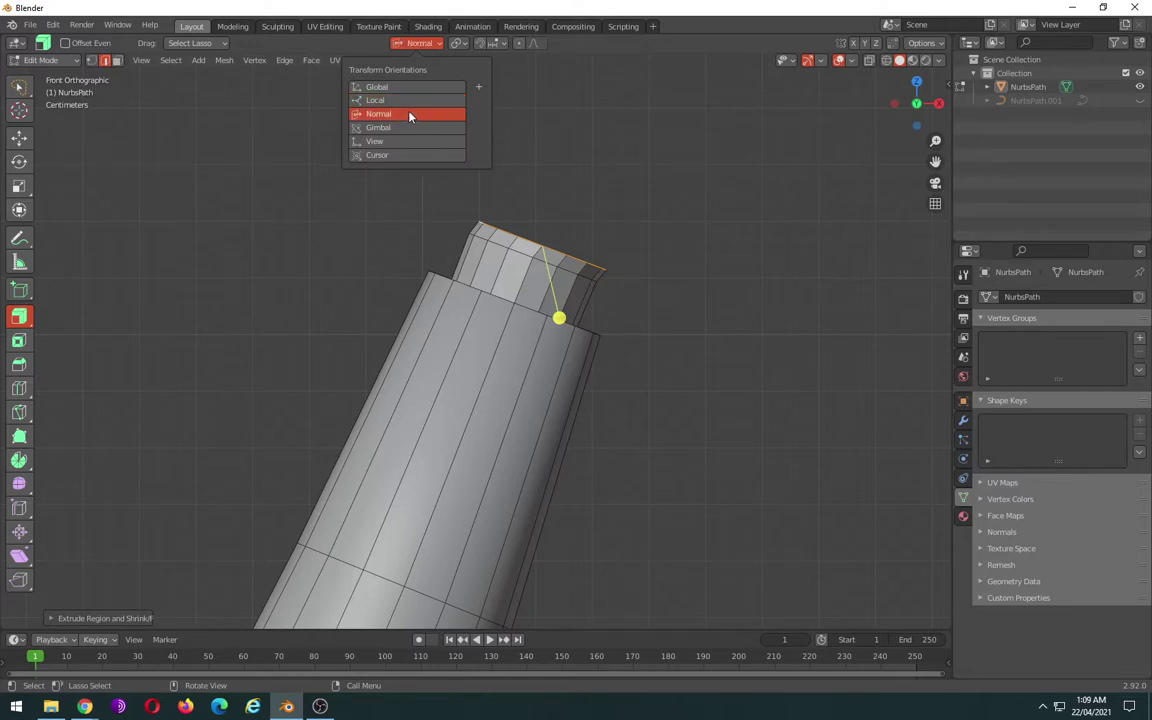
click(411, 143)
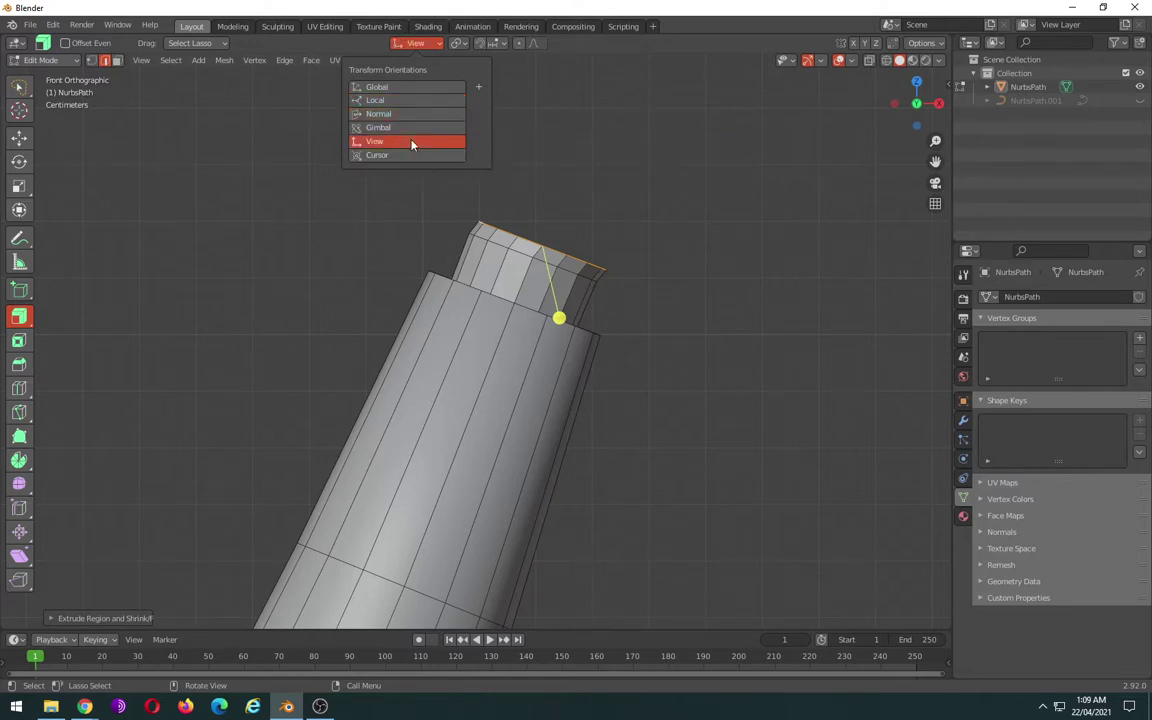
click(405, 155)
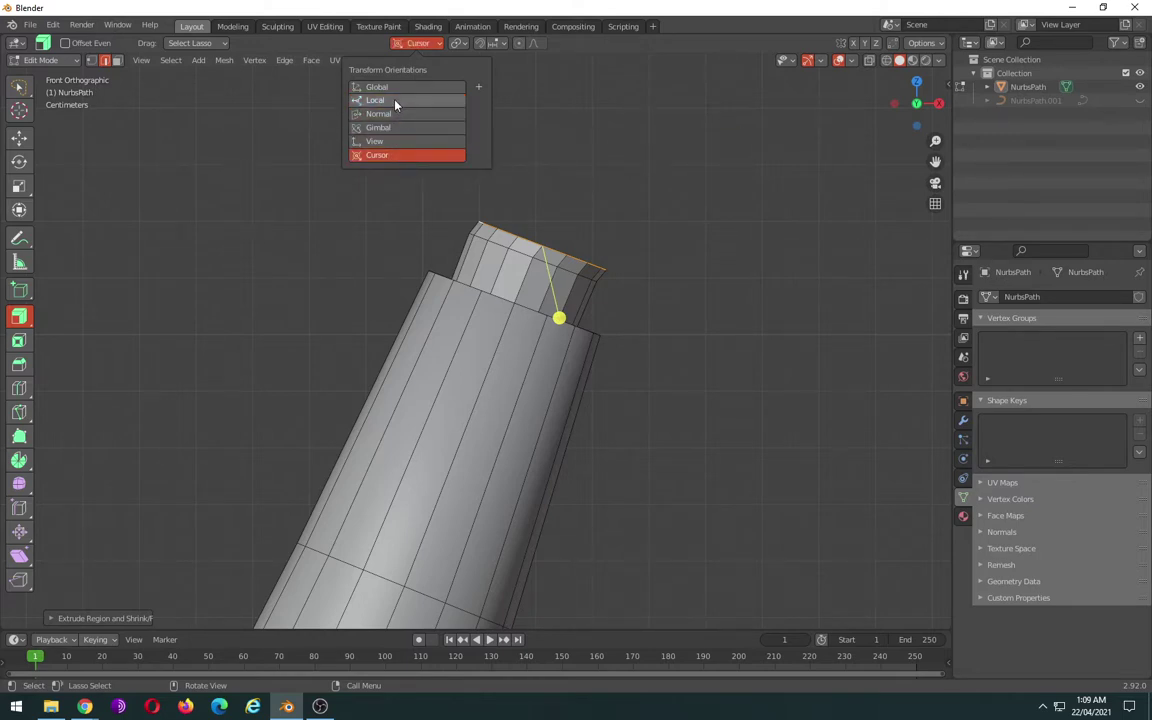
click(395, 102)
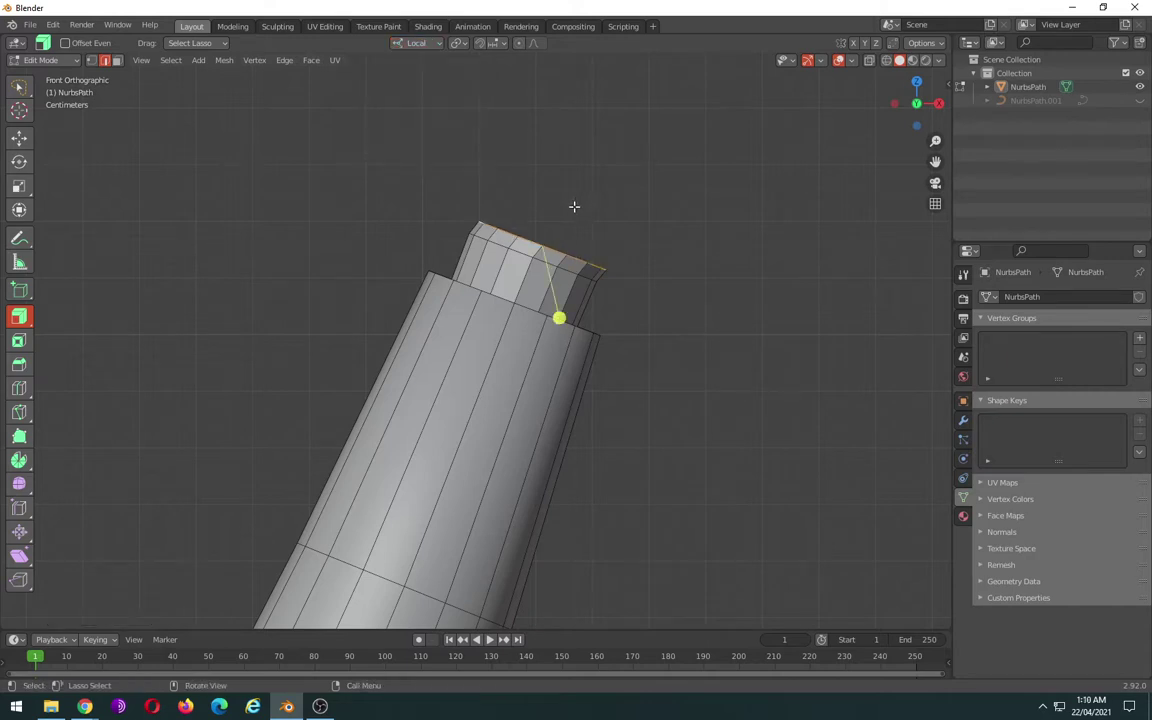
- Fatten the top section outward and shift it along its local X axis
mouse_move(558, 318)
mouse_down()
mouse_move(561, 280)
mouse_move(666, 293)
mouse_up()
key(g)
key(x)
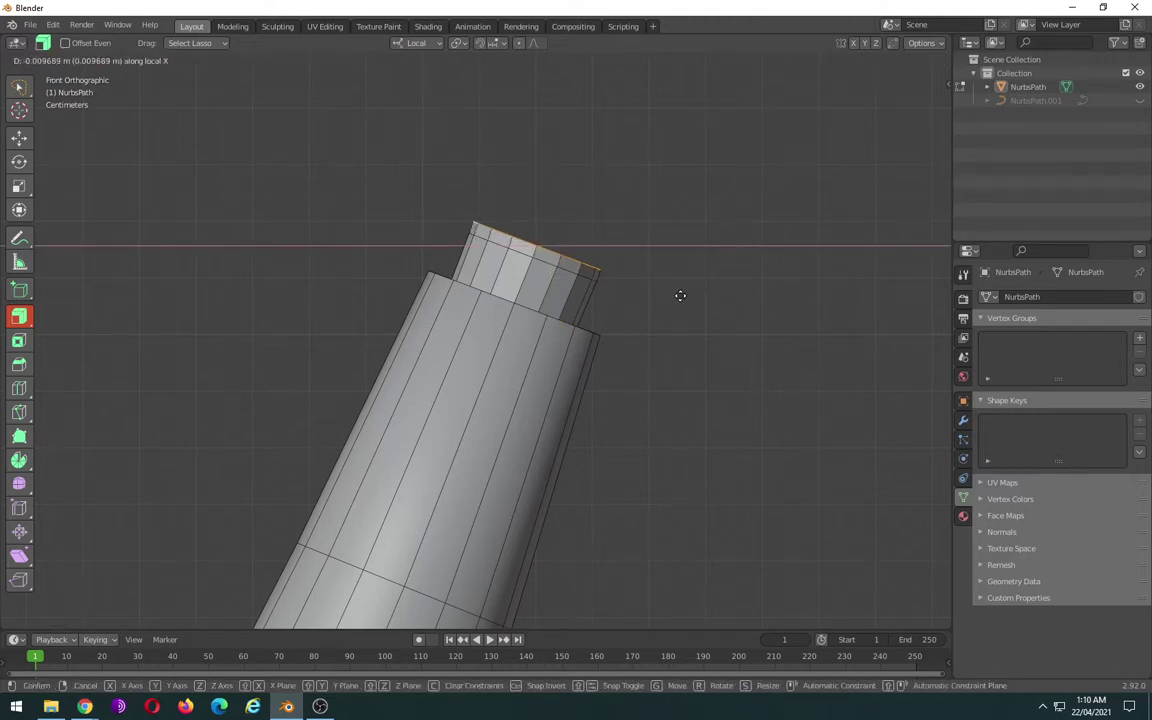
click(680, 296)
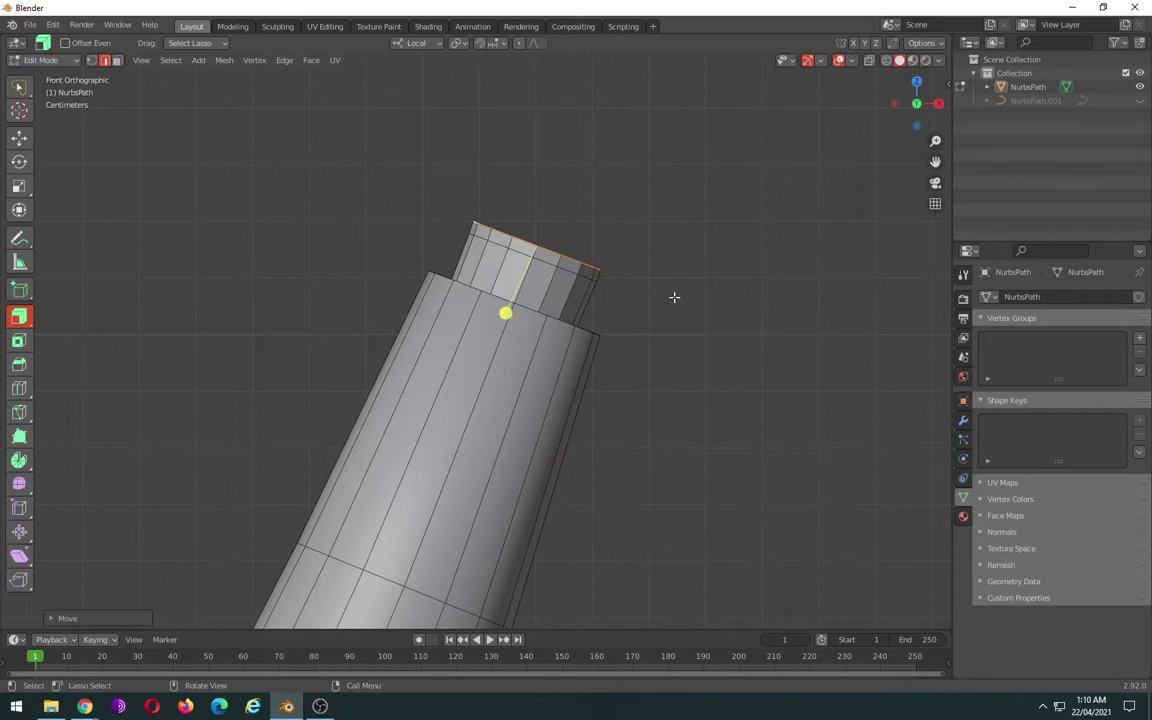
- Extrude and fatten another rim ring, shifted 0.01696 m along local X
drag(505, 313, 513, 300)
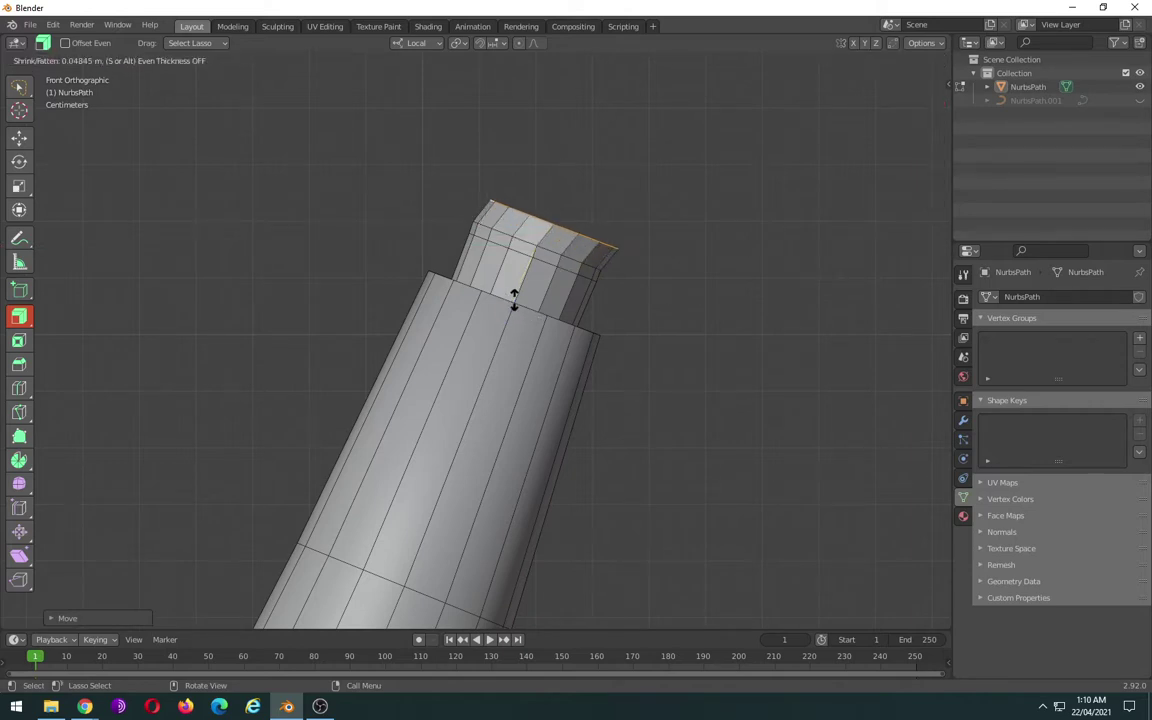
key(g)
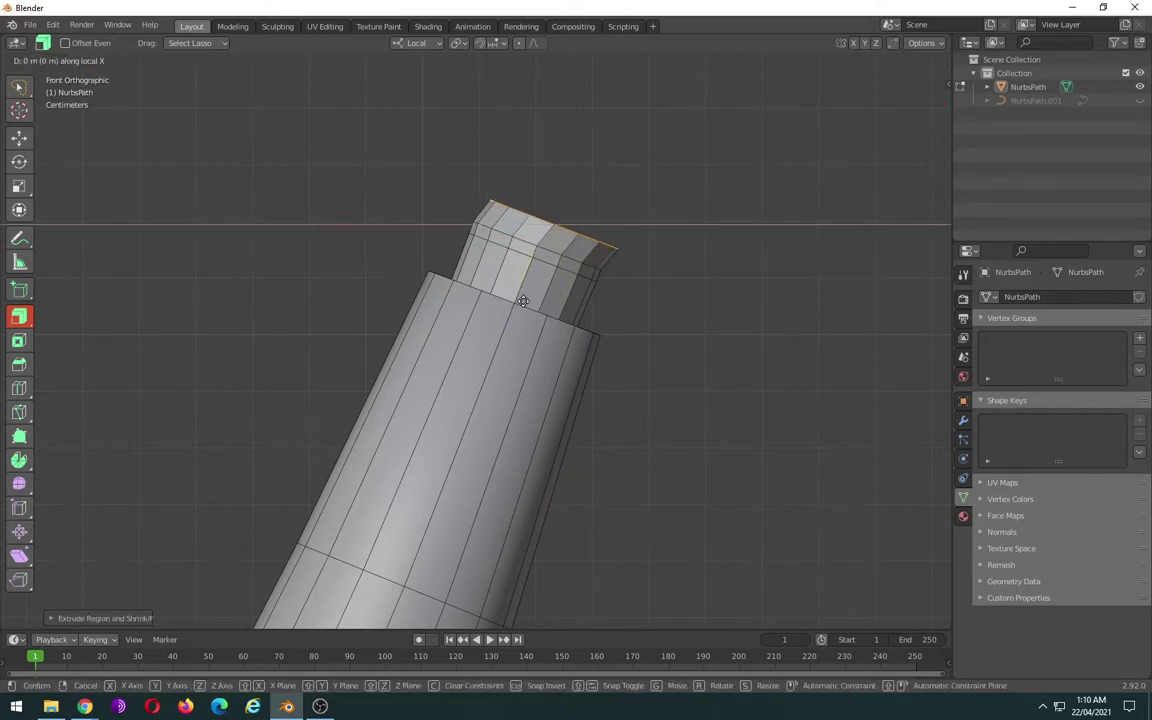
key(x)
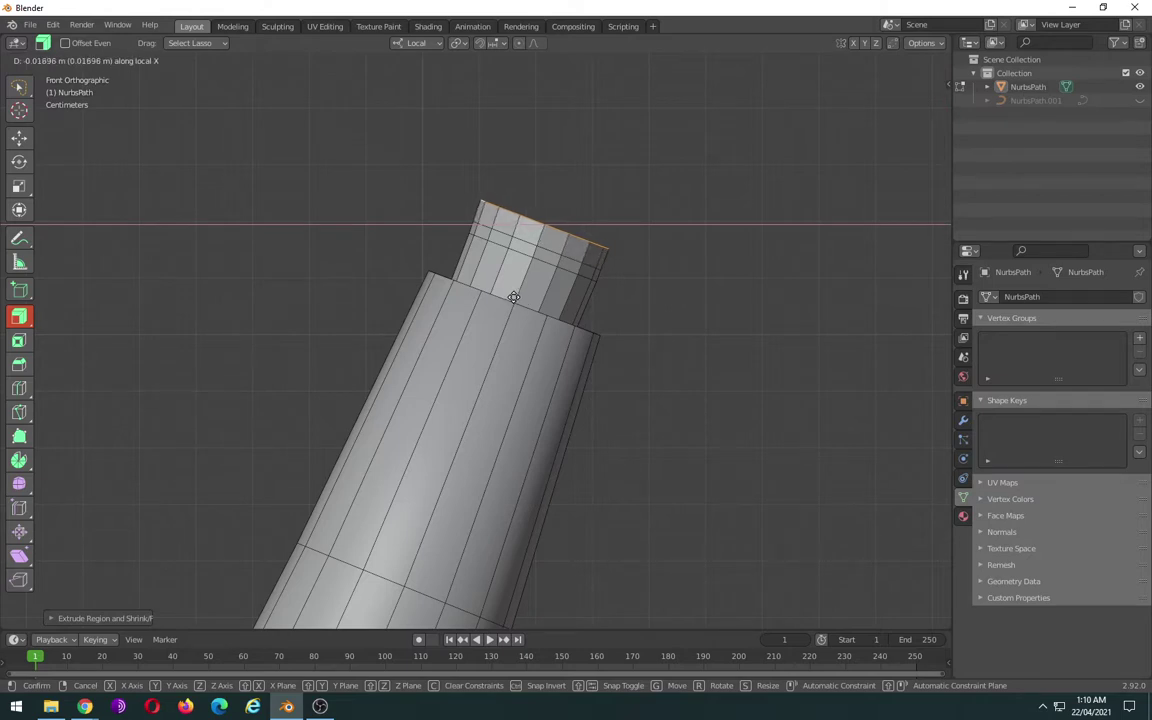
click(513, 297)
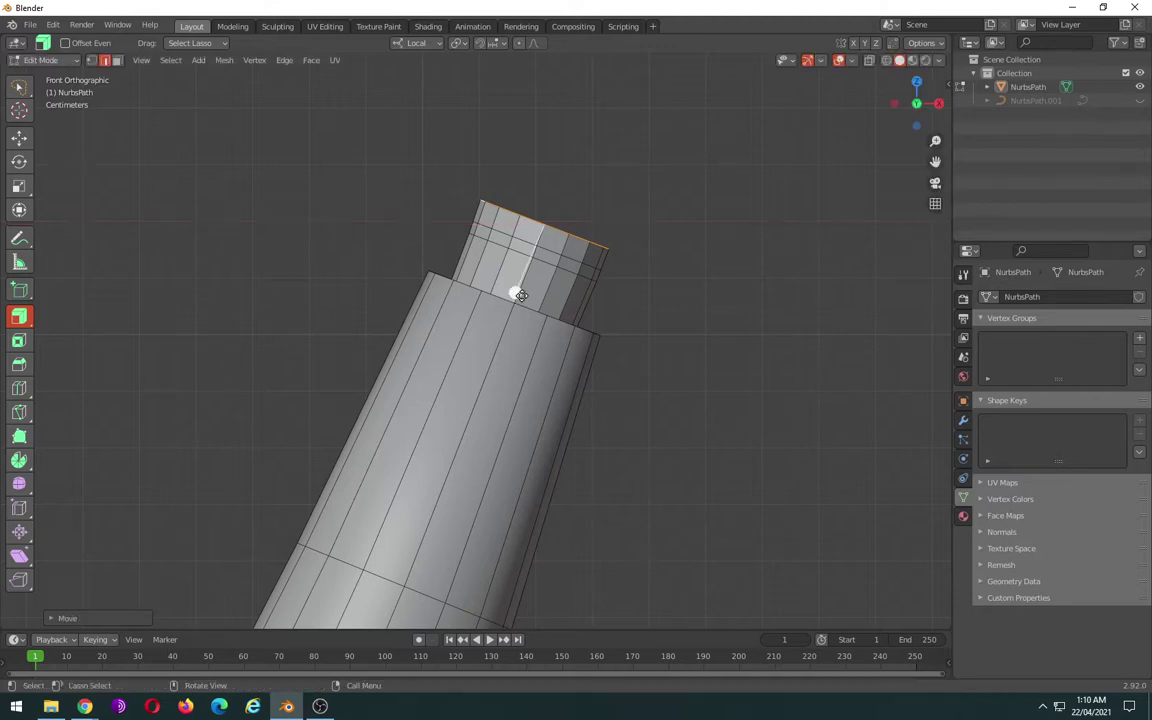
mouse_move(514, 290)
middle_down()
mouse_move(573, 298)
mouse_move(540, 319)
mouse_move(532, 396)
mouse_move(478, 378)
mouse_move(563, 321)
middle_up()
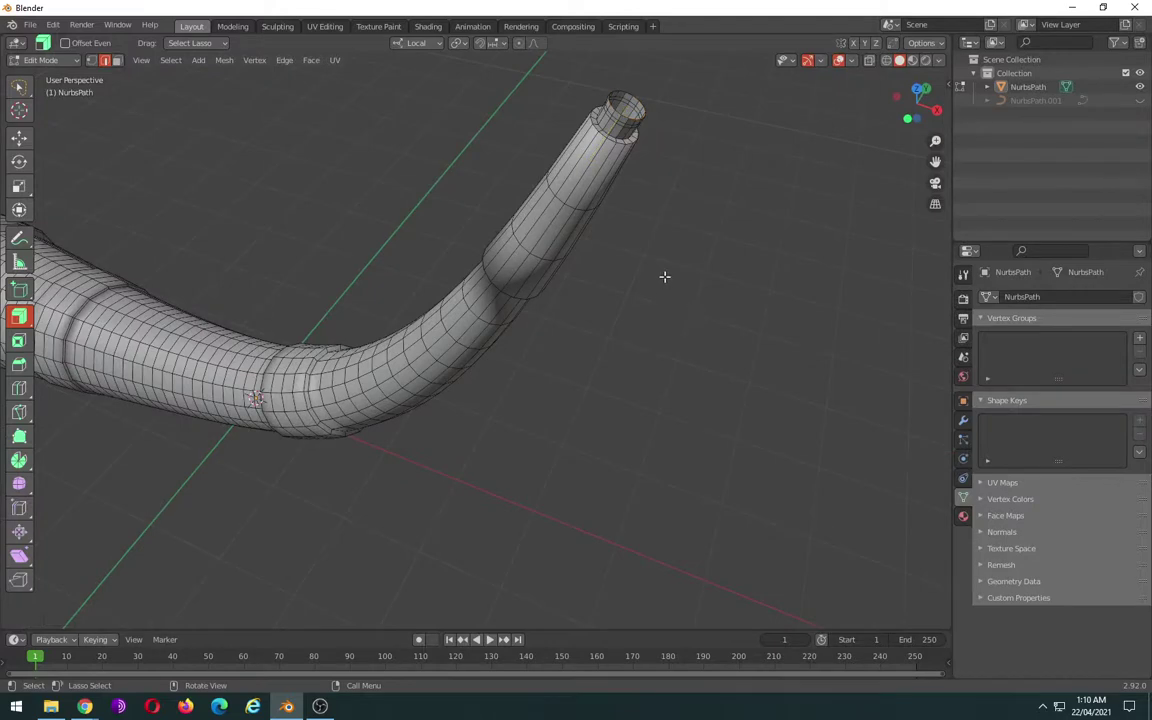
- Orbit and zoom in on the horn's mouthpiece tip
middle_drag(664, 276, 703, 380)
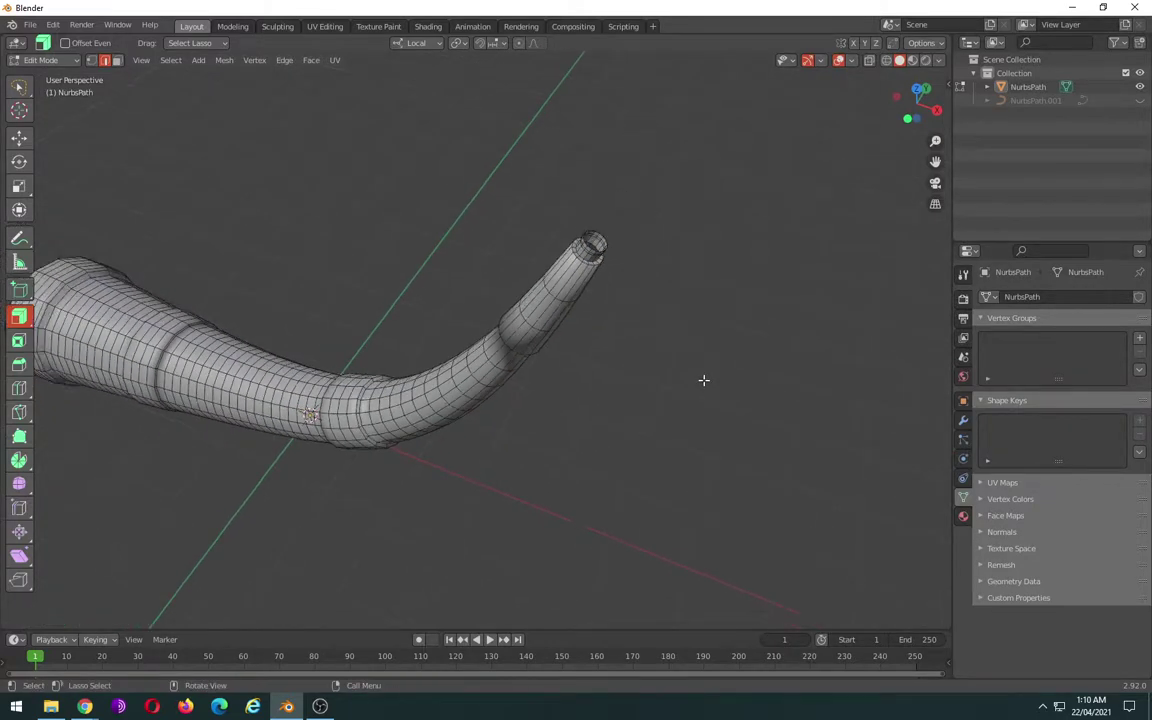
scroll(703, 380, up, 2)
scroll(703, 380, down, 3)
scroll(703, 380, down, 3)
scroll(703, 380, up, 4)
mouse_move(703, 380)
shift+middle_down()
mouse_move(700, 329)
mouse_move(645, 381)
mouse_move(658, 311)
shift+middle_up()
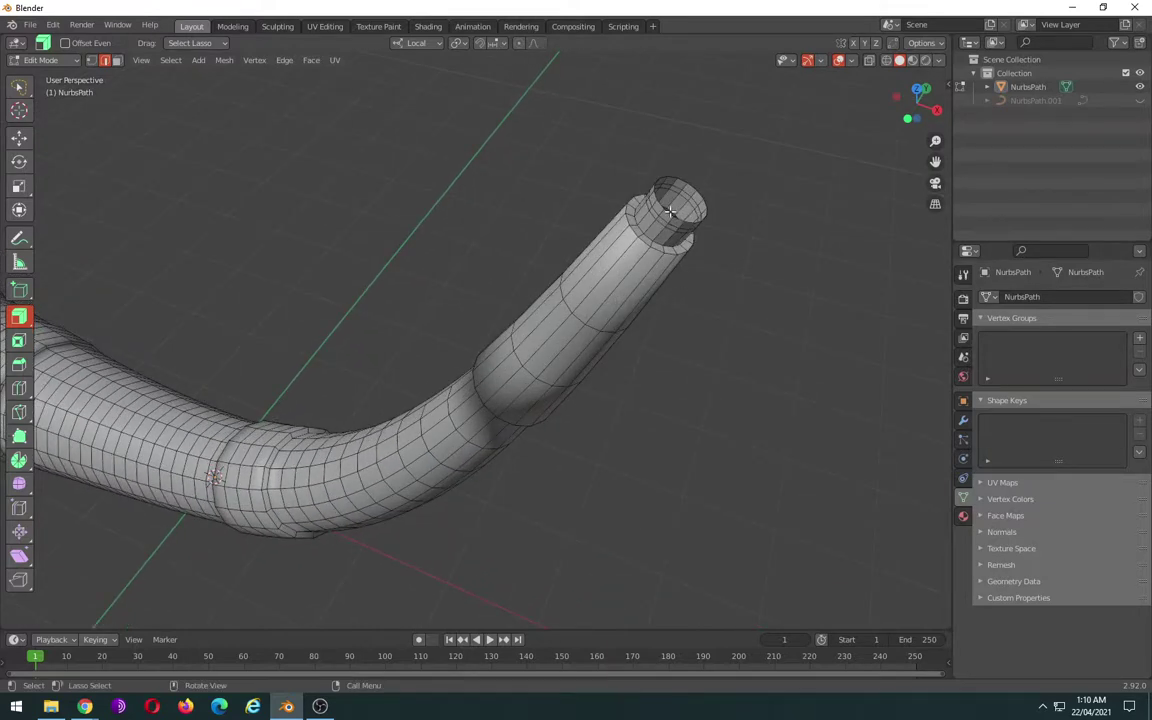
mouse_move(740, 230)
shift+middle_down()
mouse_move(740, 214)
mouse_move(603, 280)
shift+middle_up()
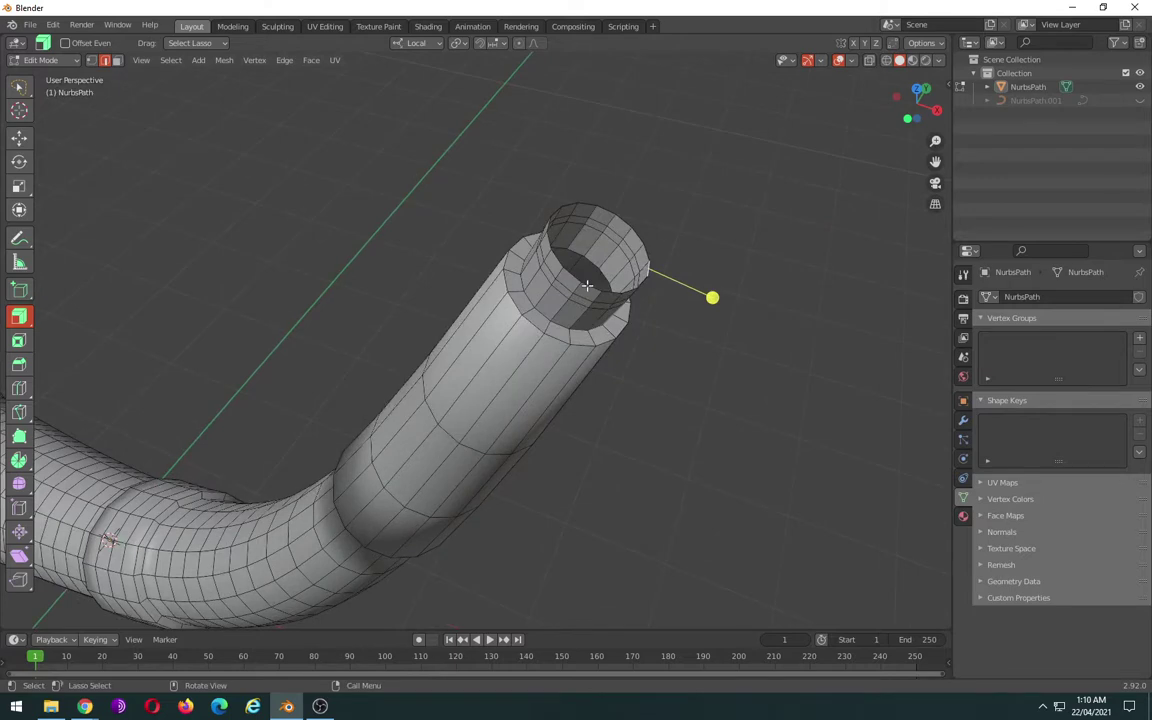
- Select the outer rim loop, try a fatten then undo it, and return to Object Mode
alt+click(587, 287)
alt+click(589, 267)
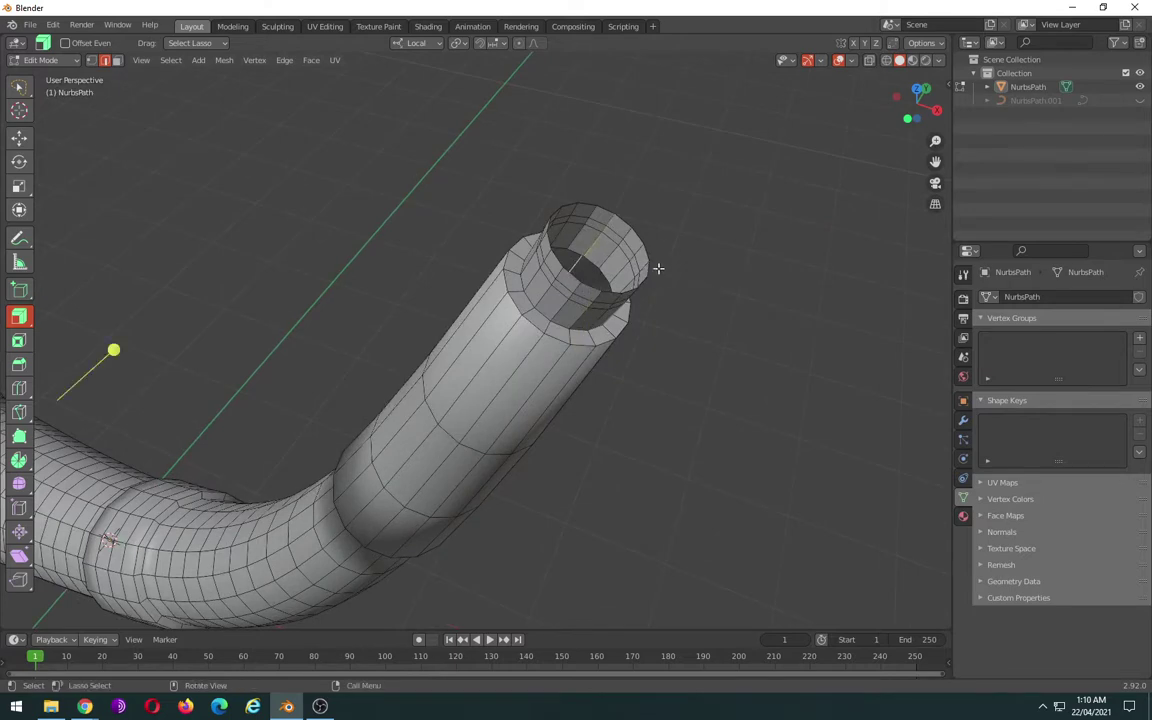
alt+click(628, 221)
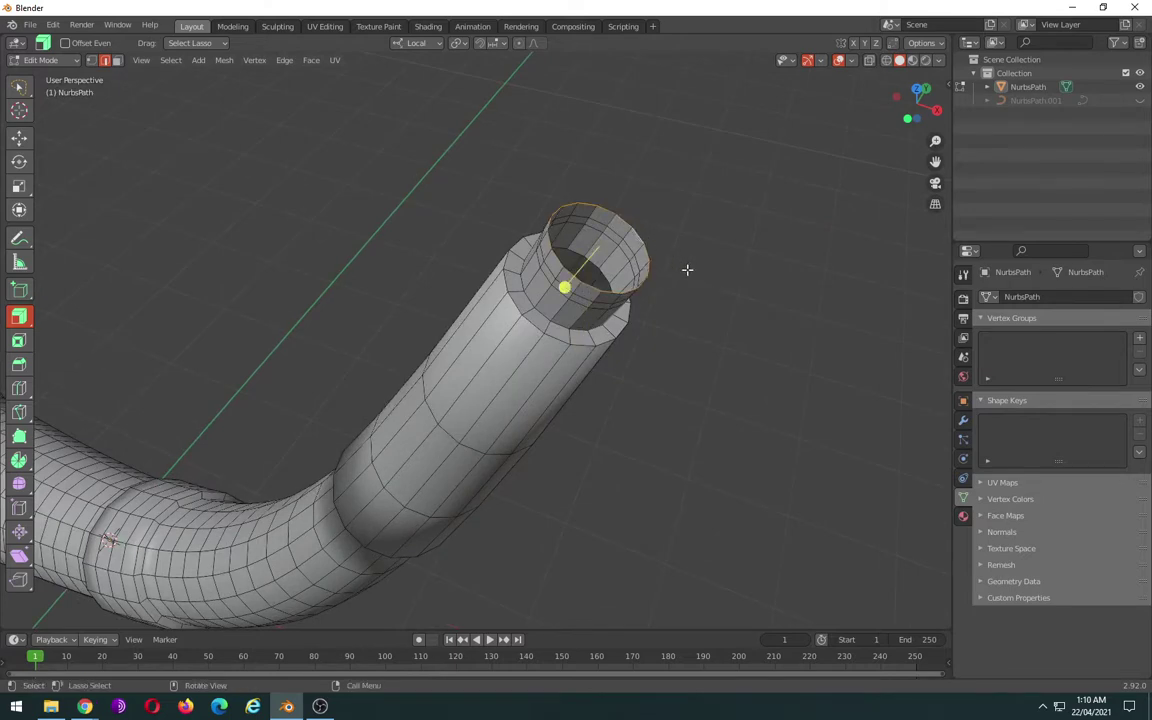
mouse_move(674, 278)
middle_down()
mouse_move(706, 215)
mouse_move(689, 244)
middle_up()
key(alt+s)
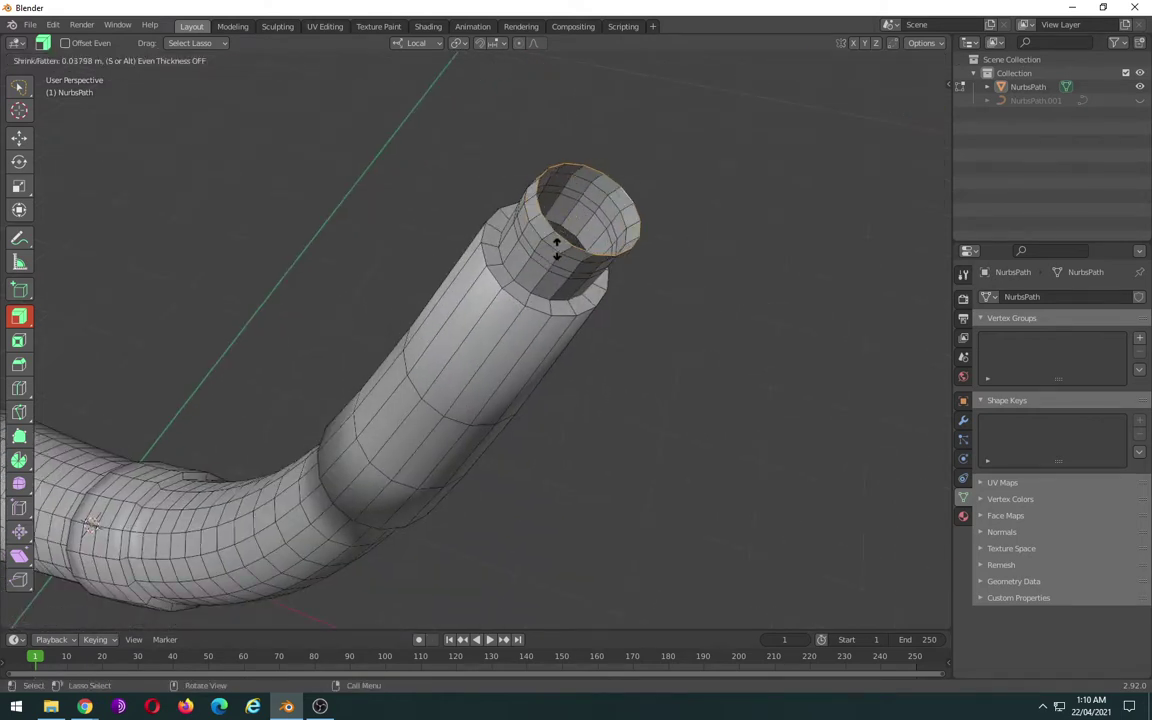
click(735, 237)
key(ctrl+z)
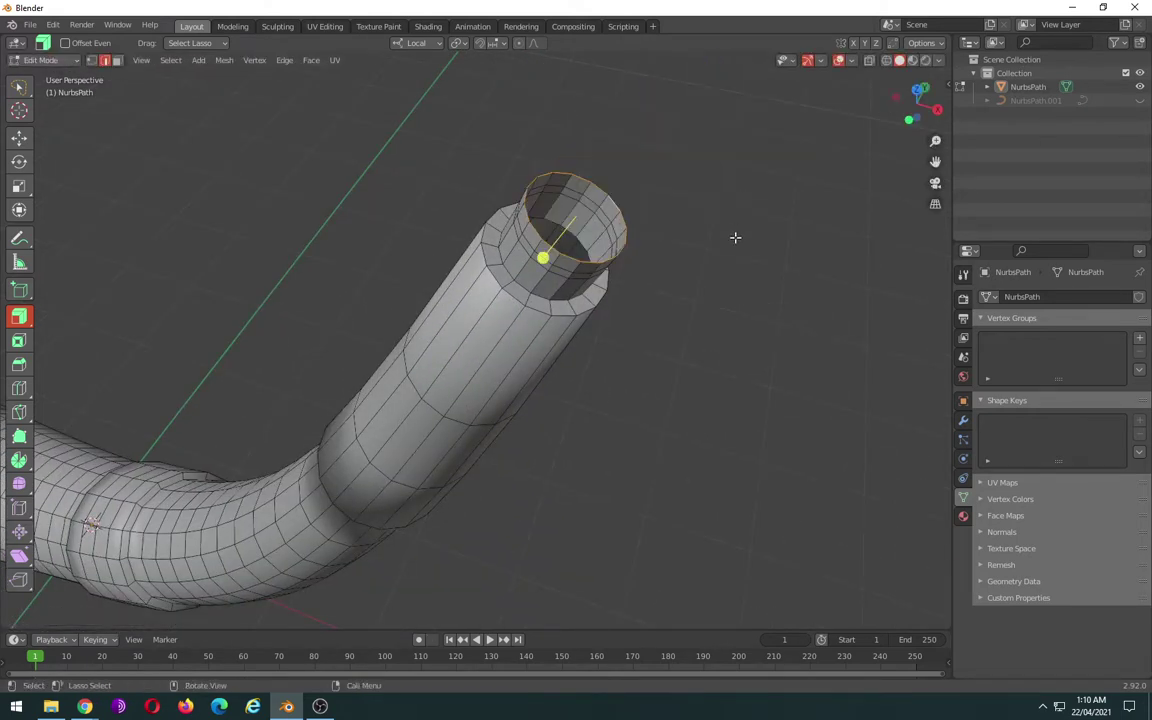
key(Tab)
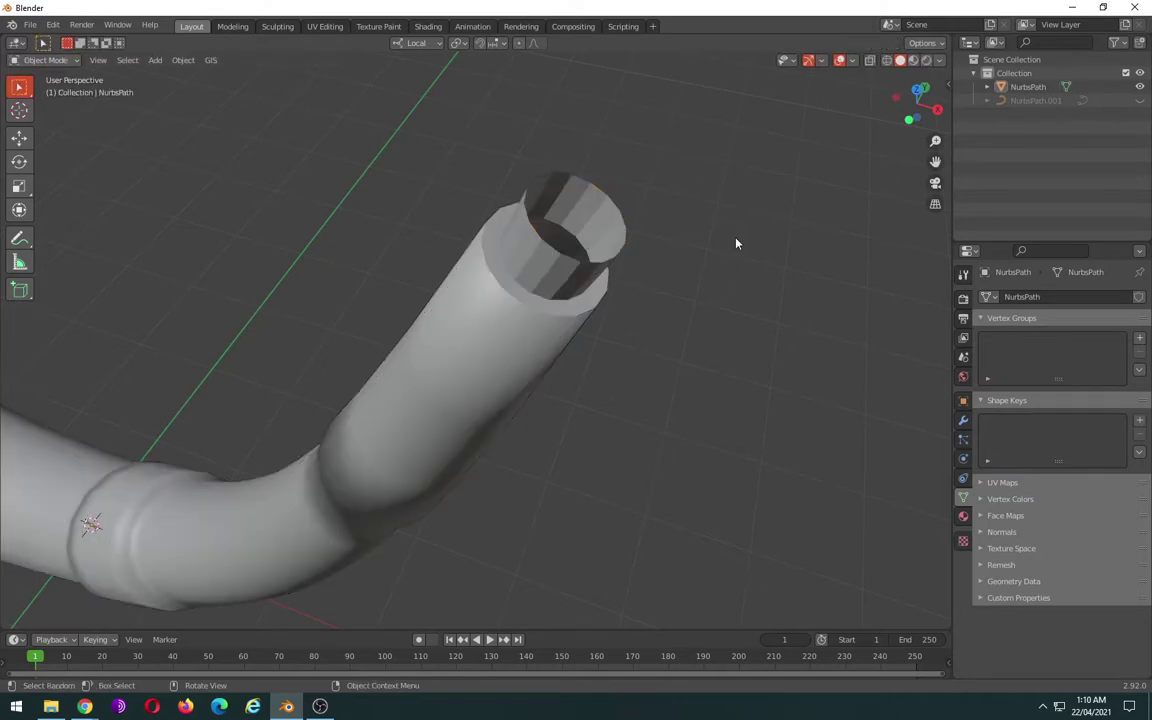
- Return to Edit Mode on the horn in front orthographic view
right_click(597, 247)
click(597, 247)
key(Tab)
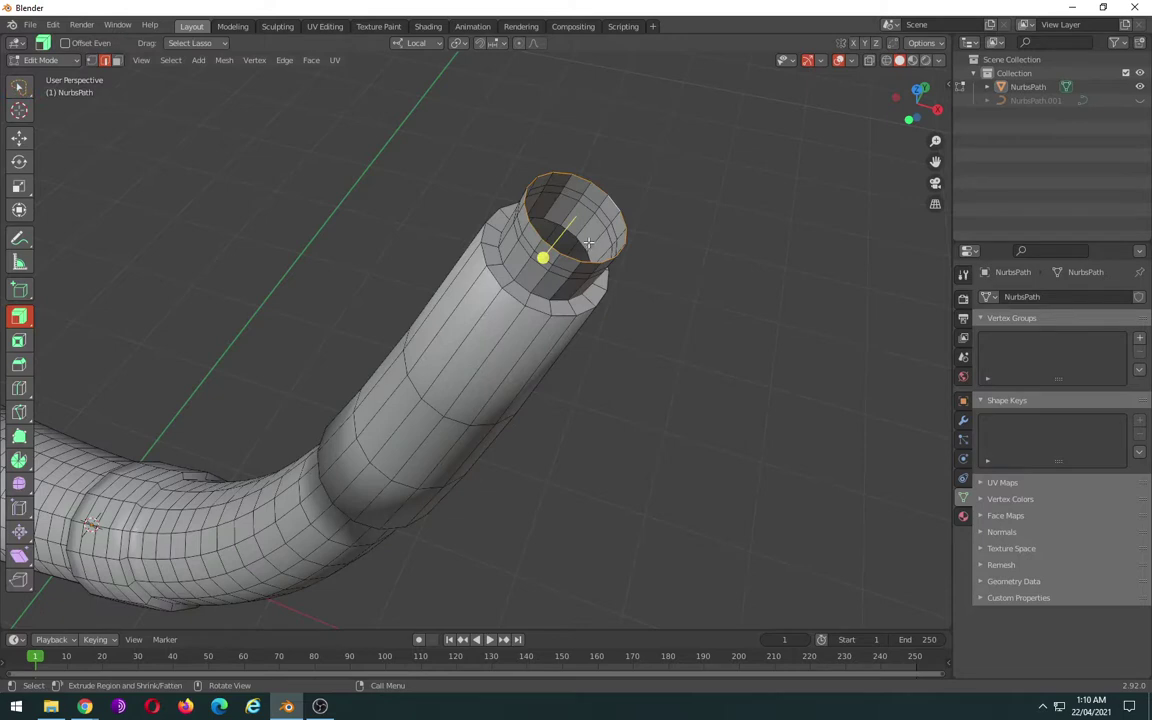
mouse_move(589, 243)
middle_down()
mouse_move(589, 172)
mouse_move(625, 226)
mouse_move(505, 475)
mouse_move(542, 190)
middle_up()
key(KP_1)
- Extrude the top rim into a new section shifted 0.0872 m along local X
drag(453, 429, 514, 360)
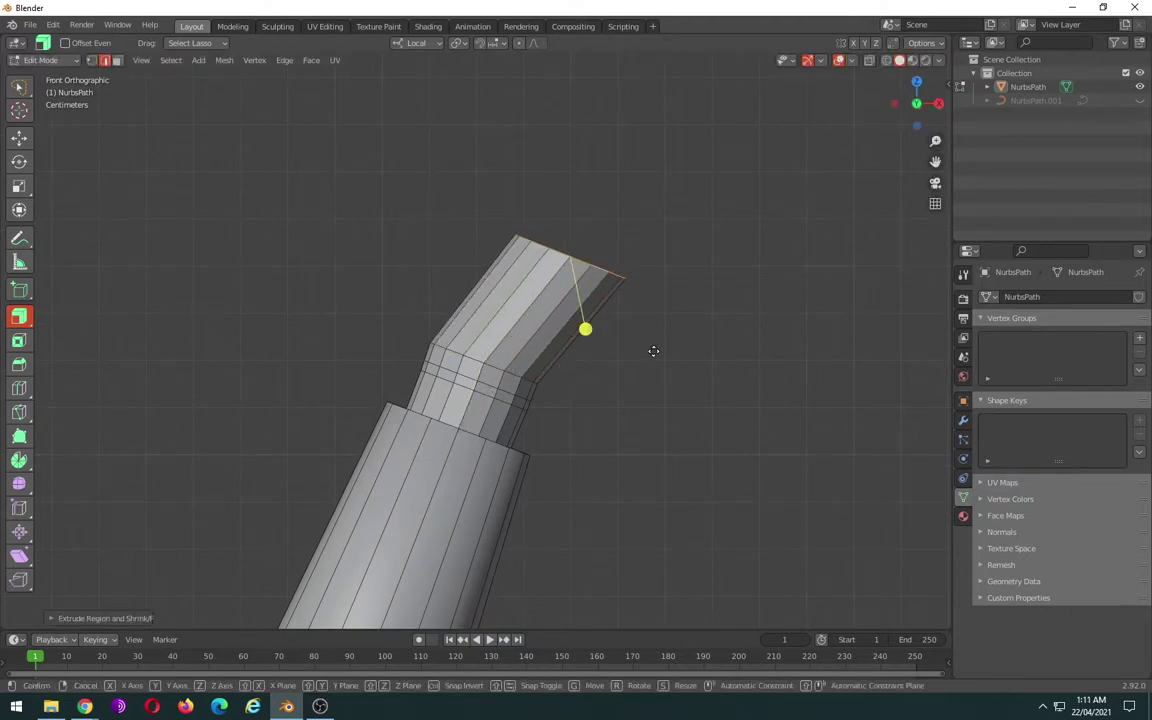
key(g)
key(x)
key(x)
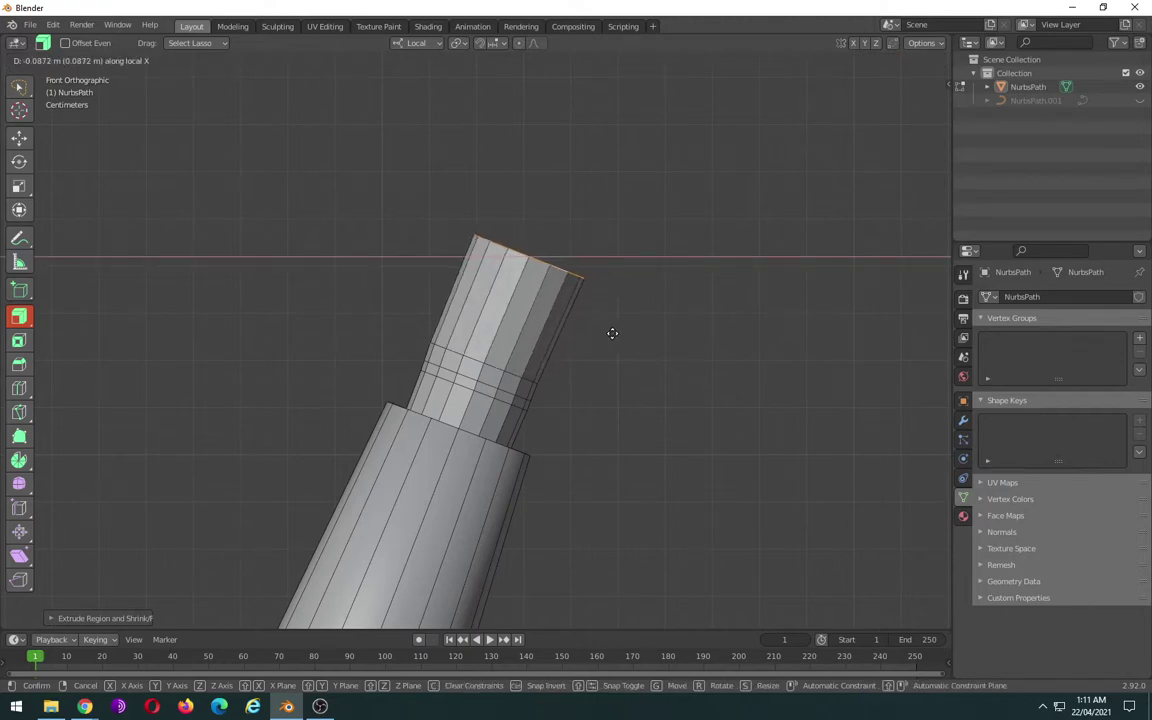
click(610, 334)
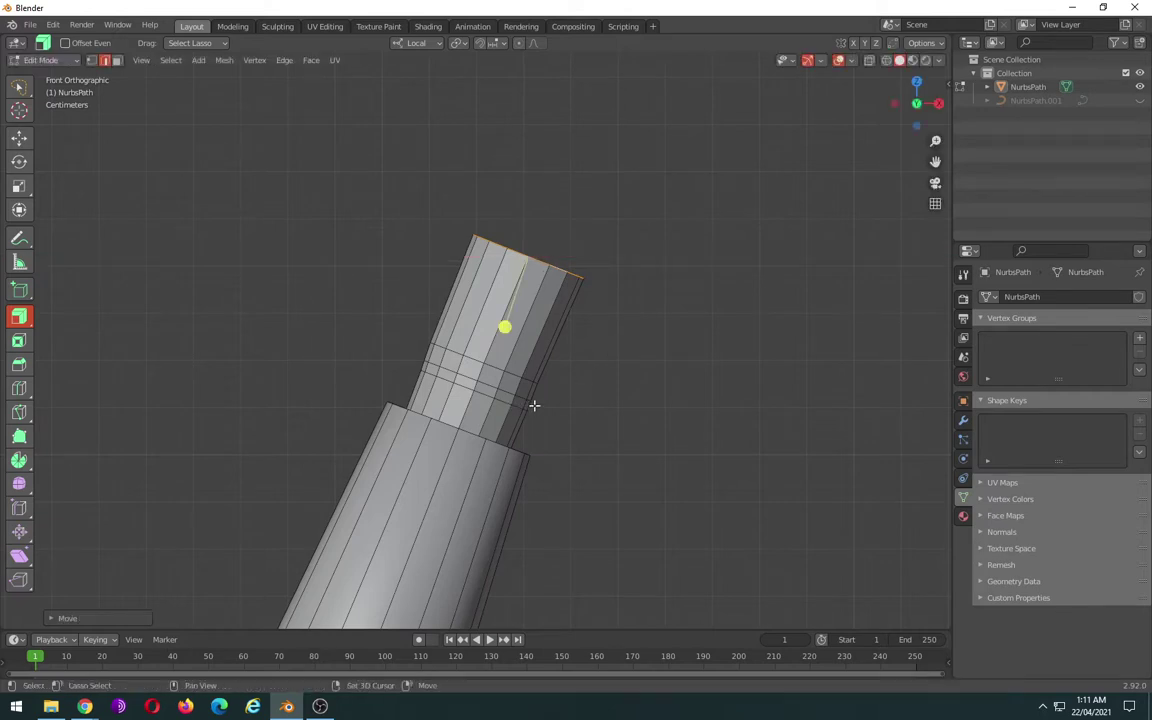
- In X-ray, extrude the middle edge loop into a thin ring strip and select its faces
key(shift+z)
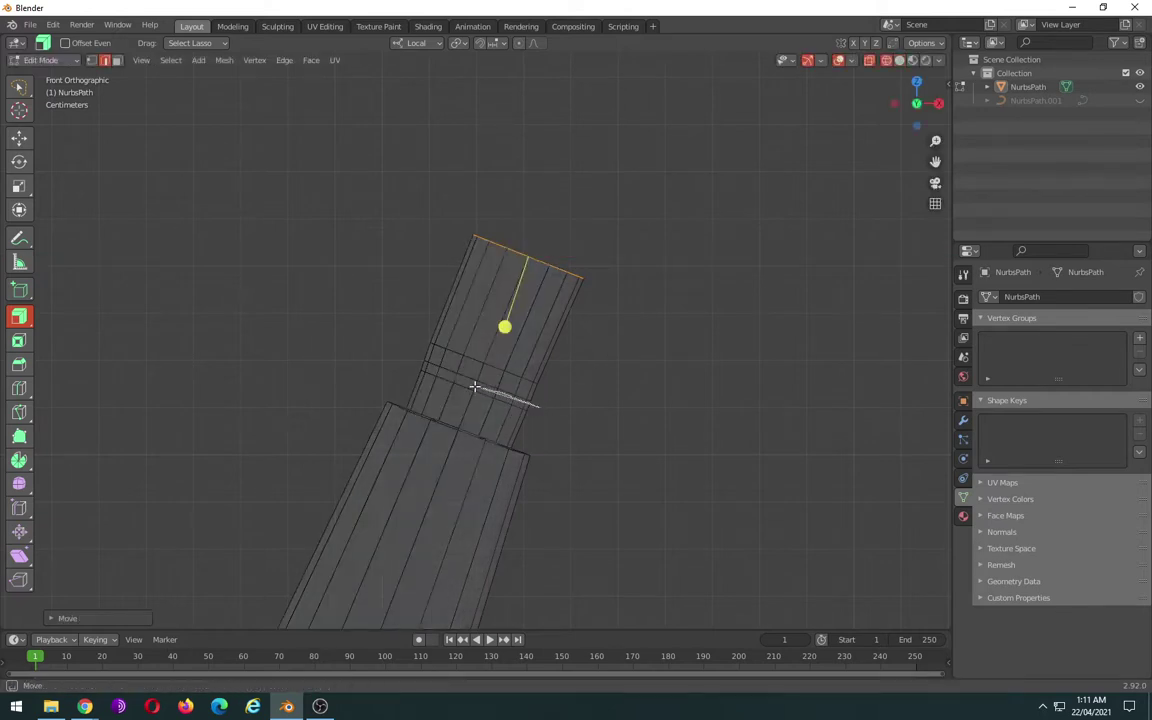
click(418, 364)
key(e)
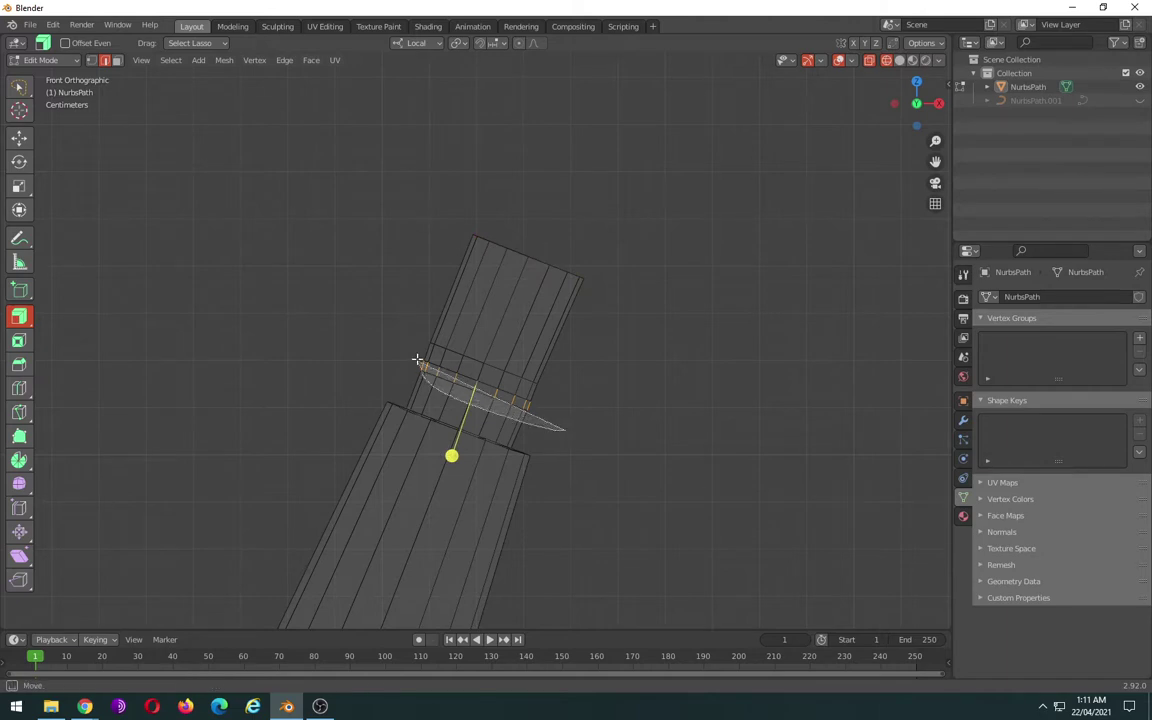
click(566, 416)
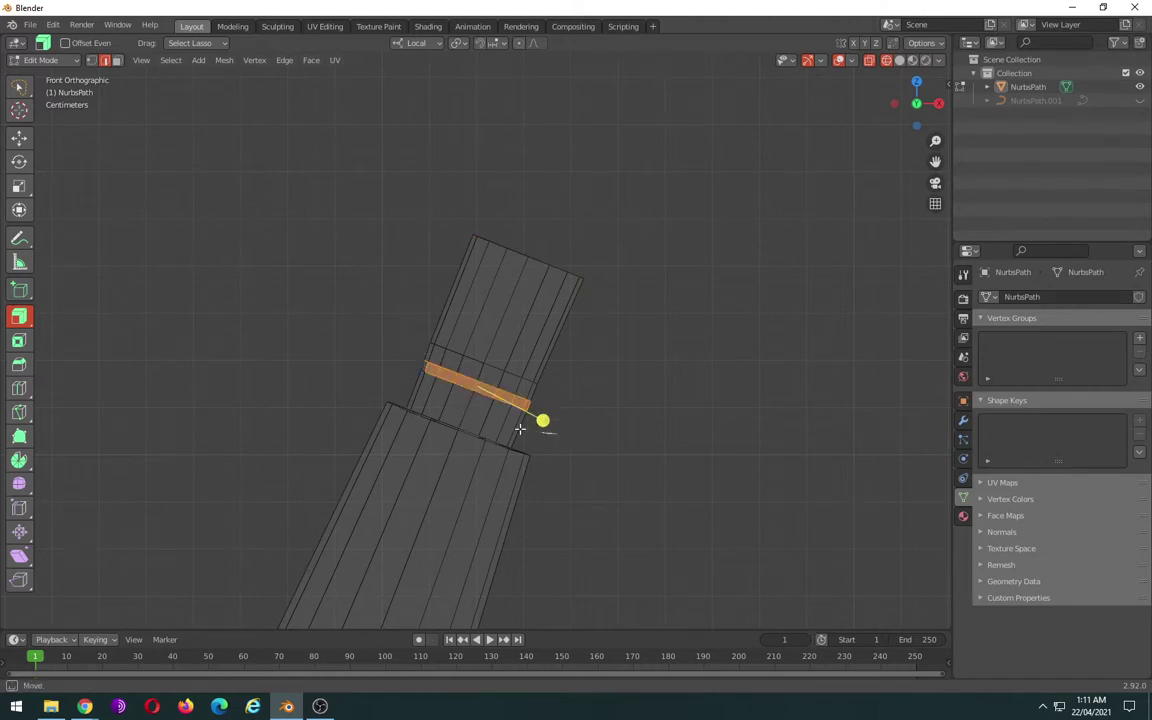
drag(520, 428, 564, 408)
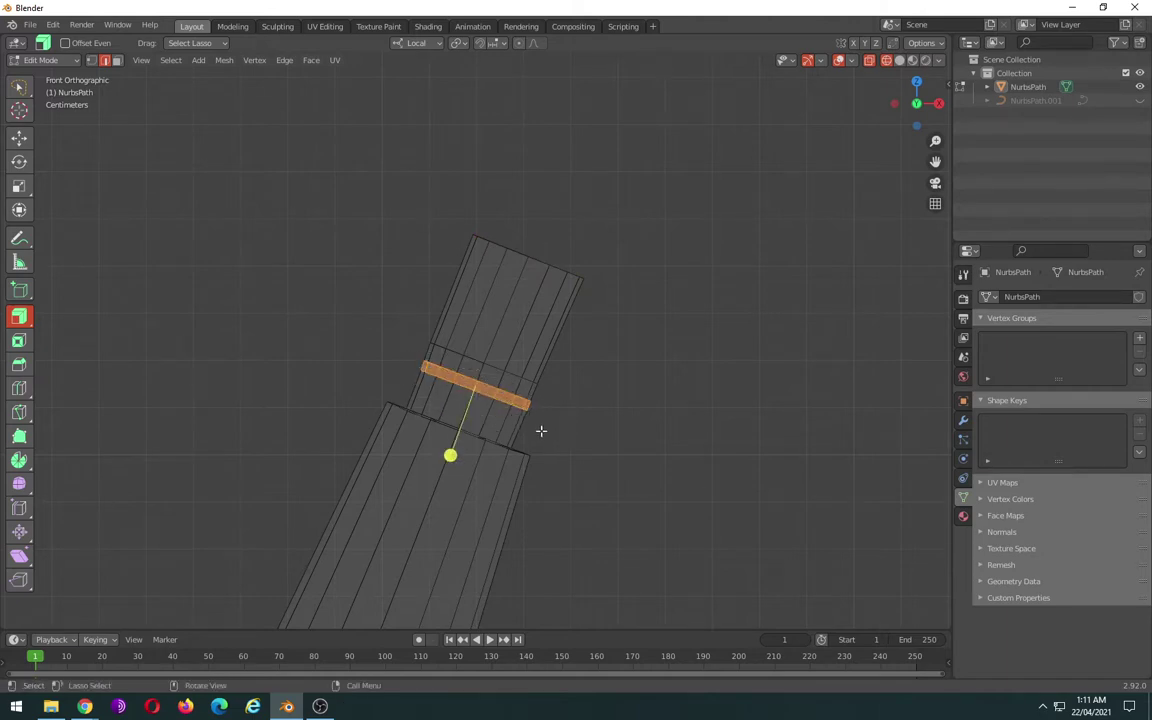
scroll(542, 429, up, 3)
scroll(541, 431, up, 3)
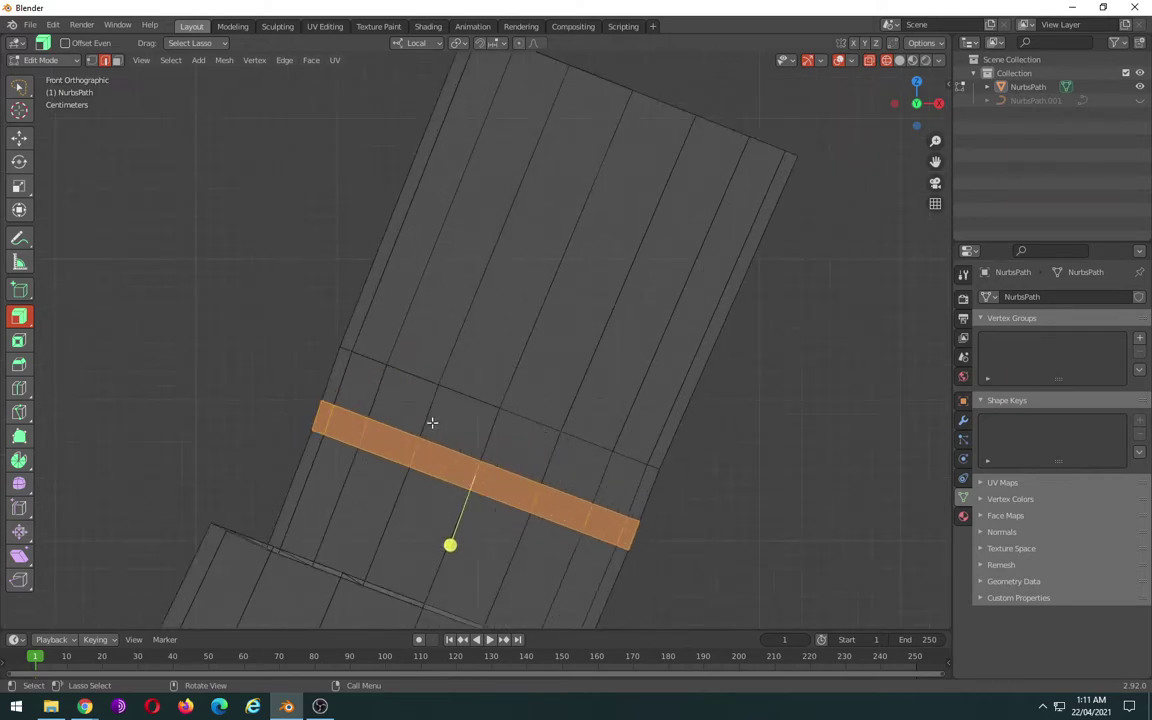
scroll(430, 415, down, 3)
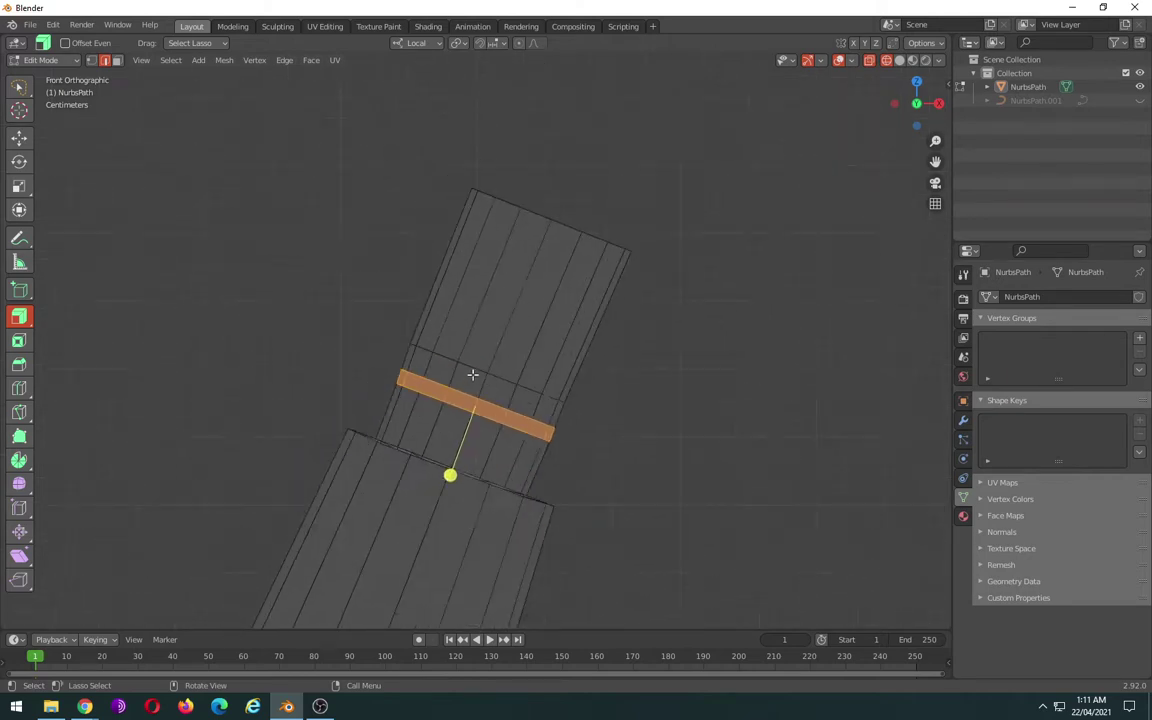
mouse_move(430, 415)
middle_down()
mouse_move(460, 437)
mouse_move(568, 334)
mouse_move(481, 437)
mouse_move(555, 285)
mouse_move(576, 435)
mouse_move(542, 358)
middle_up()
scroll(481, 437, up, 2)
scroll(547, 389, up, 1)
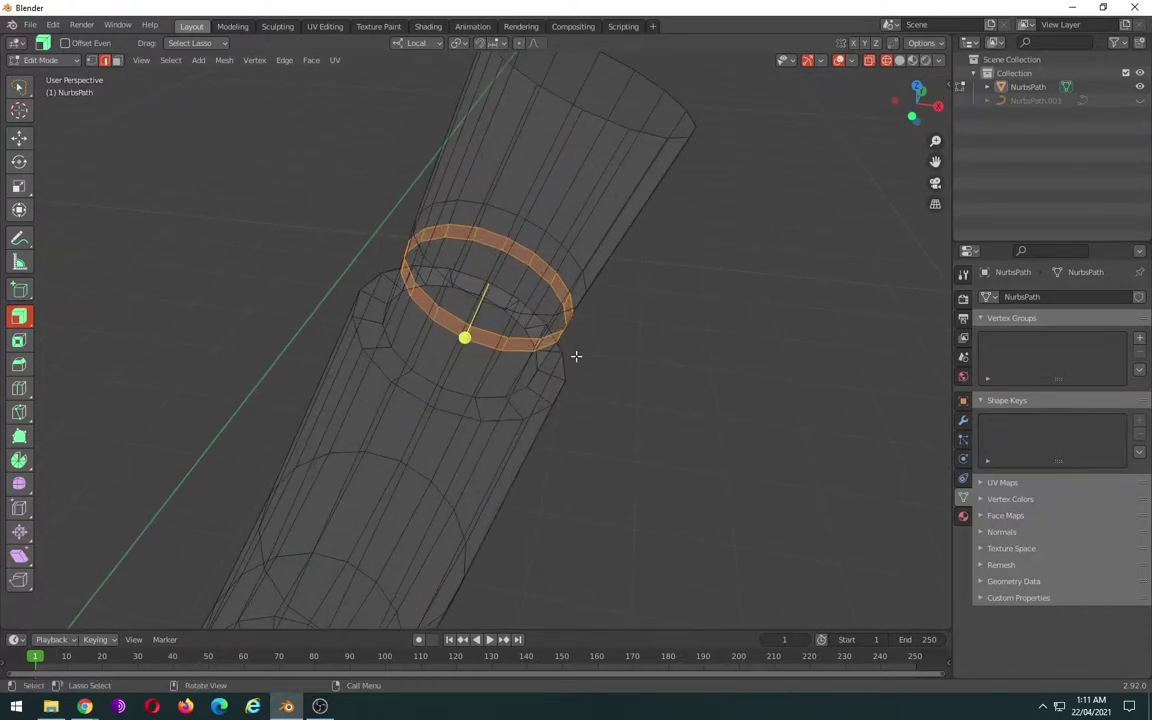
- Inset the ring faces and scale them slightly inward into a groove, then show solid shading
key(i)
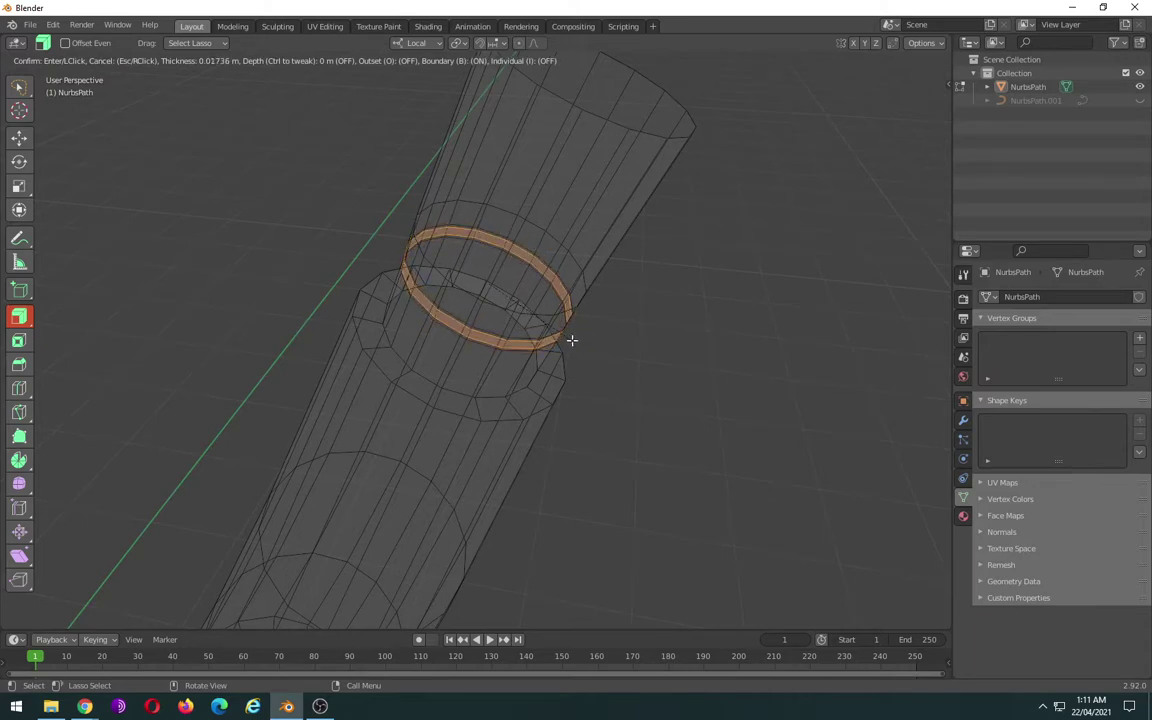
click(571, 338)
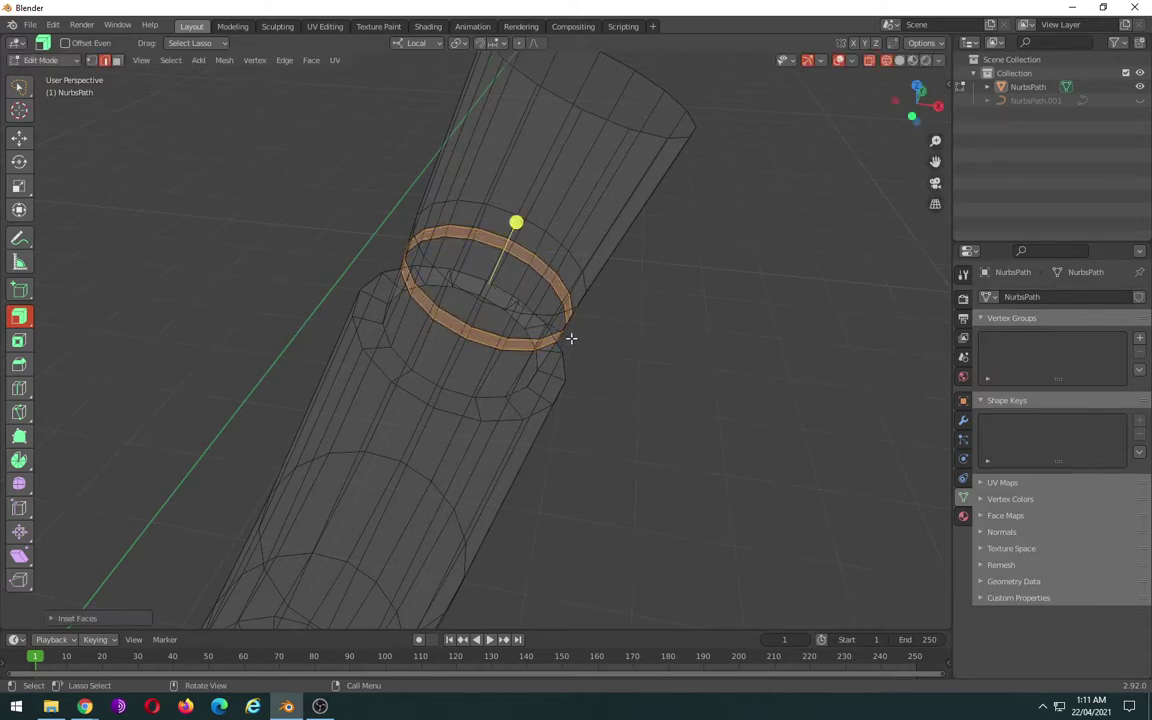
key(s)
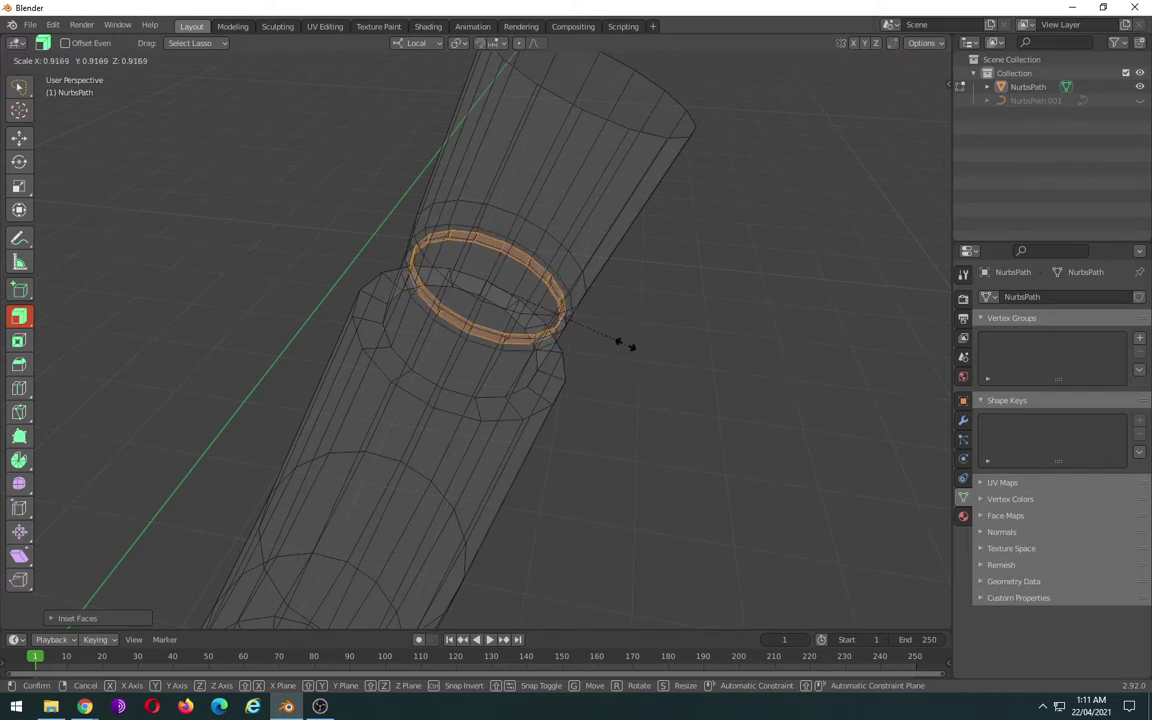
click(628, 346)
key(shift+z)
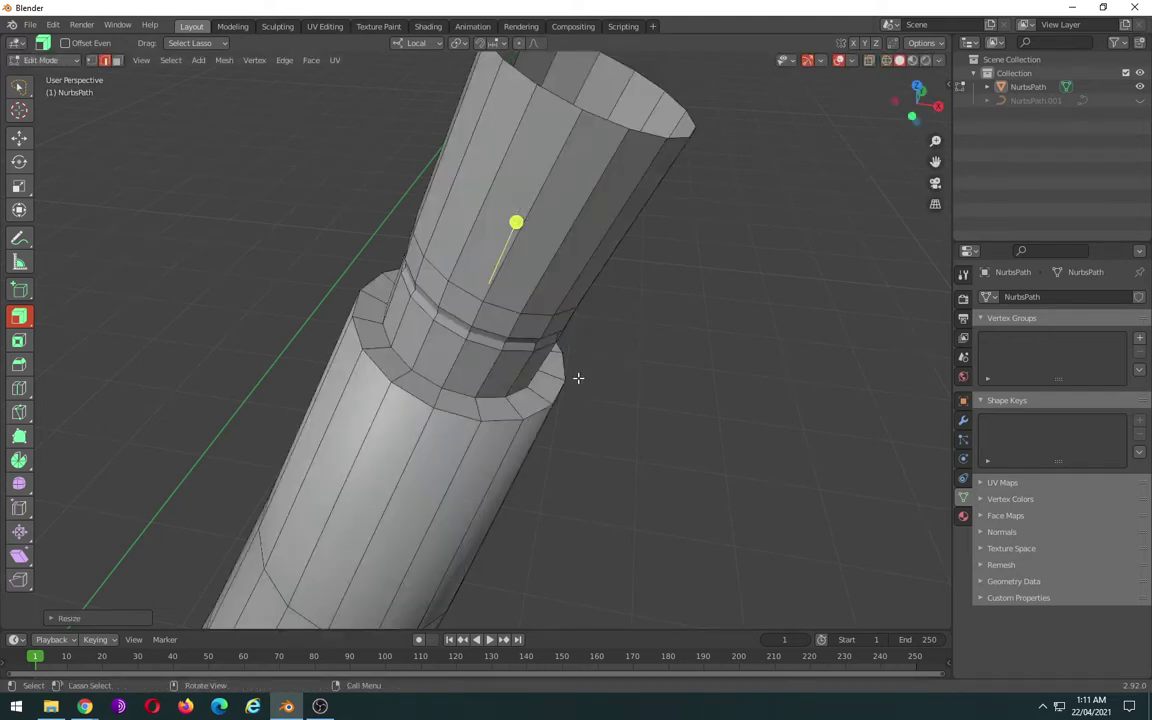
mouse_move(576, 378)
middle_down()
mouse_move(599, 301)
mouse_move(581, 357)
mouse_move(499, 419)
mouse_move(507, 301)
mouse_move(468, 291)
mouse_move(587, 365)
mouse_move(620, 309)
mouse_move(547, 543)
middle_up()
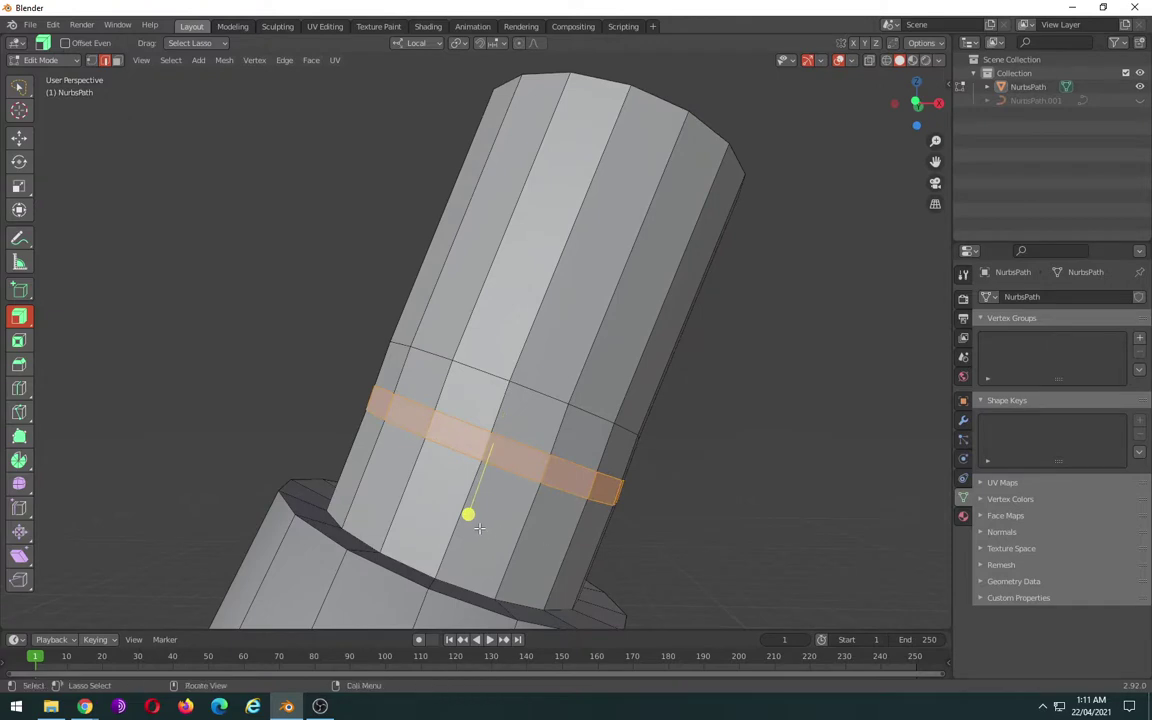
- Push the face band into the tube with Extrude Manifold
click(19, 316)
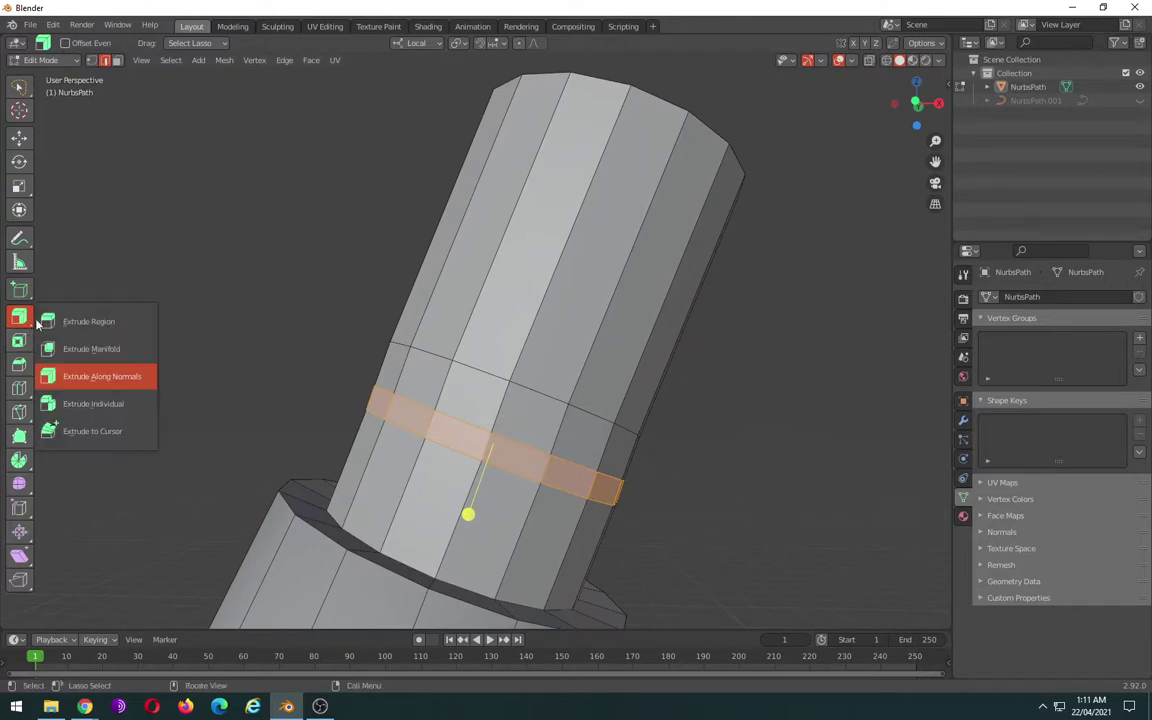
click(126, 346)
drag(466, 511, 477, 503)
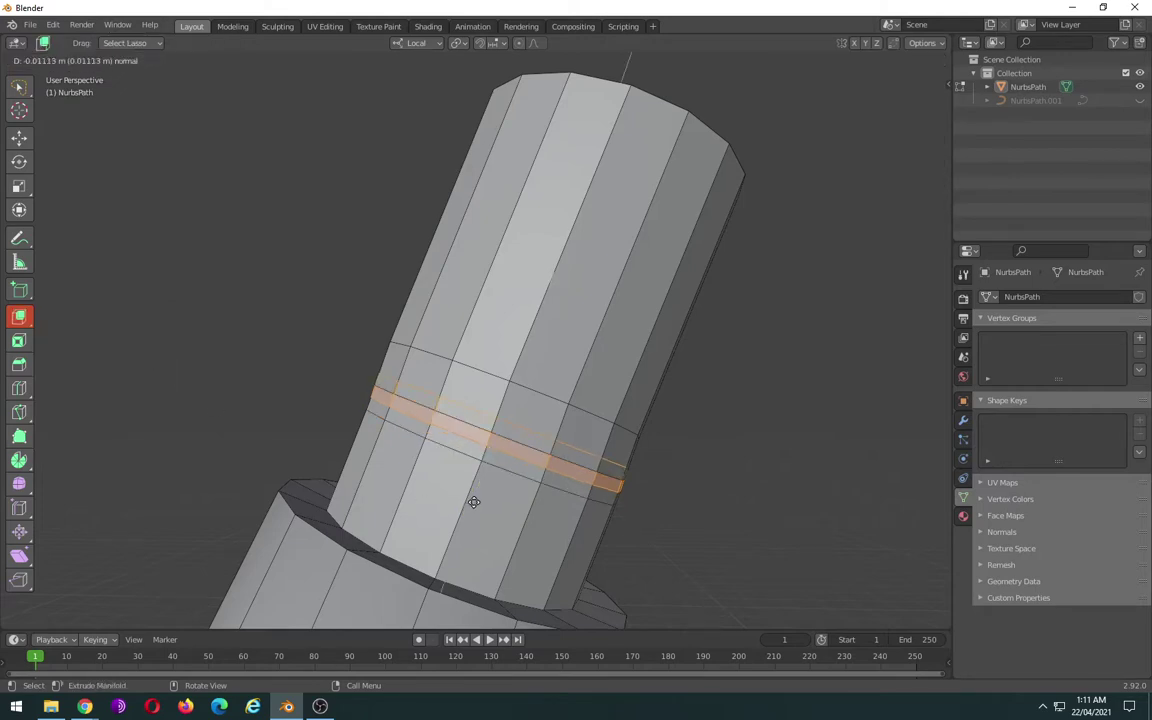
key(ctrl+z)
key(ctrl+shift+z)
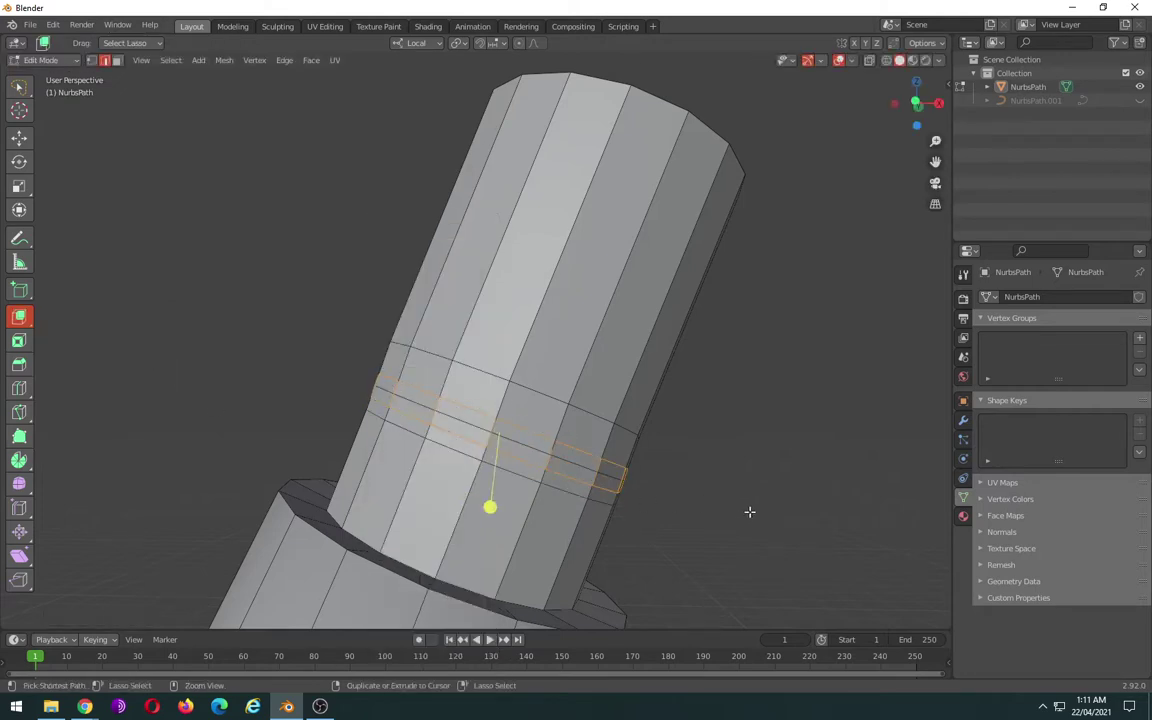
key(ctrl+z)
- Inset and scale the band to form a second groove, then clear the selection
key(i)
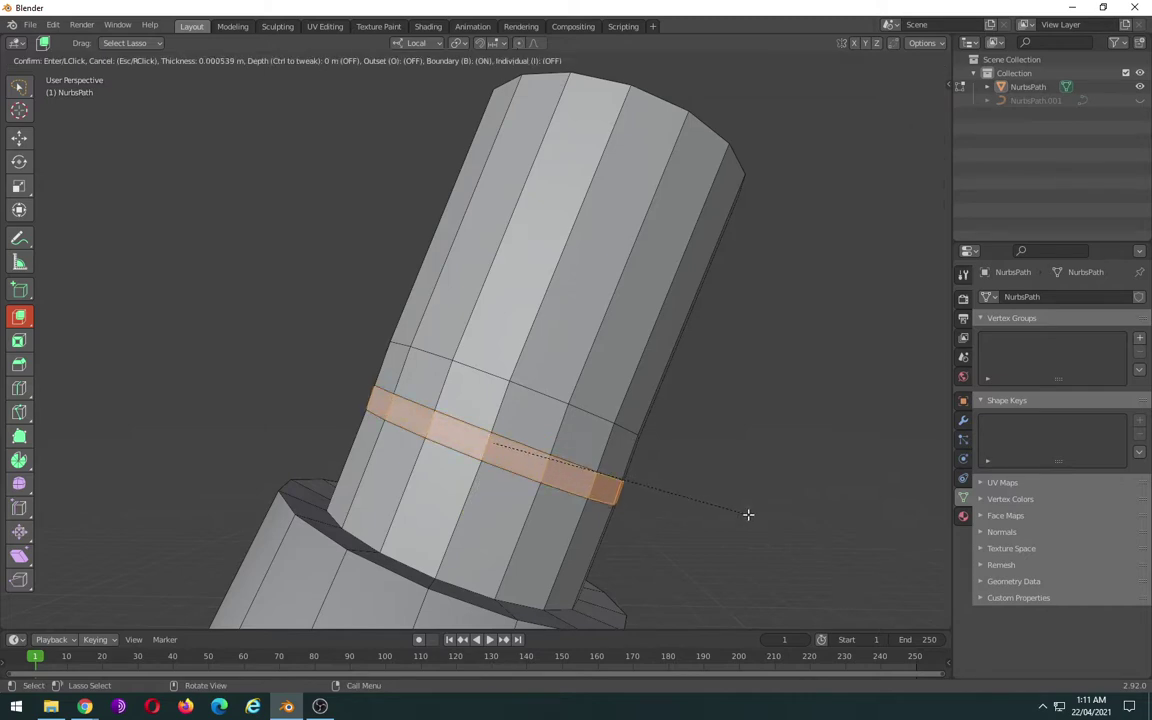
click(747, 514)
key(s)
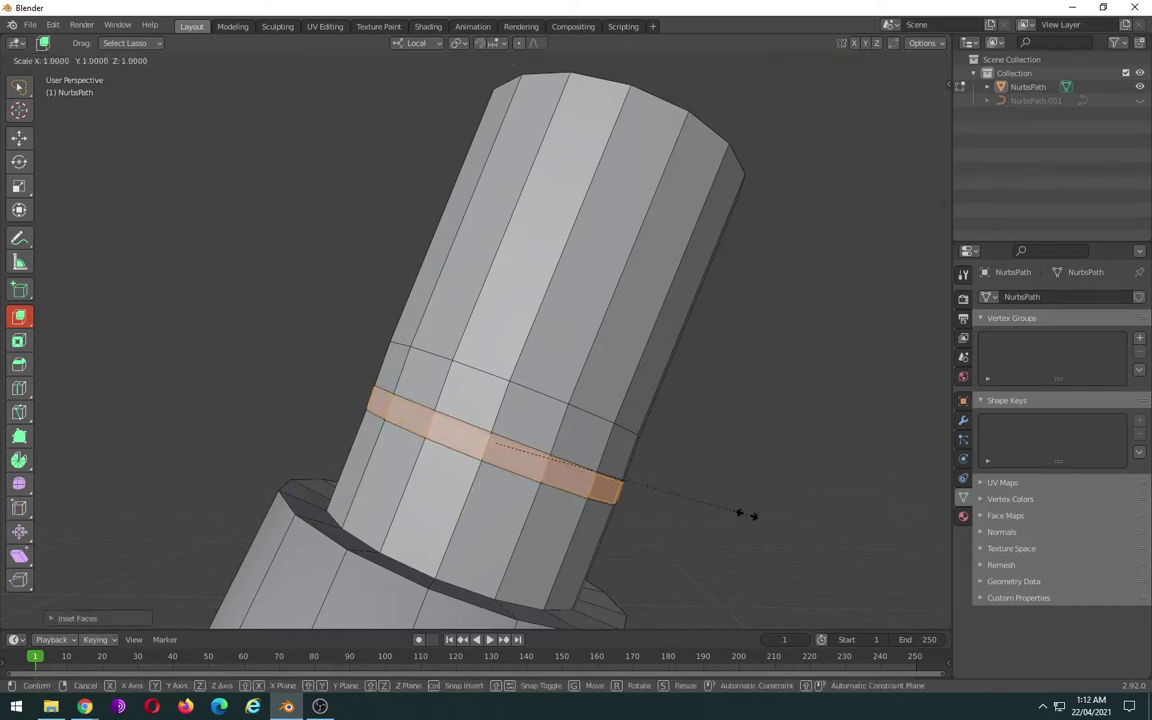
click(738, 515)
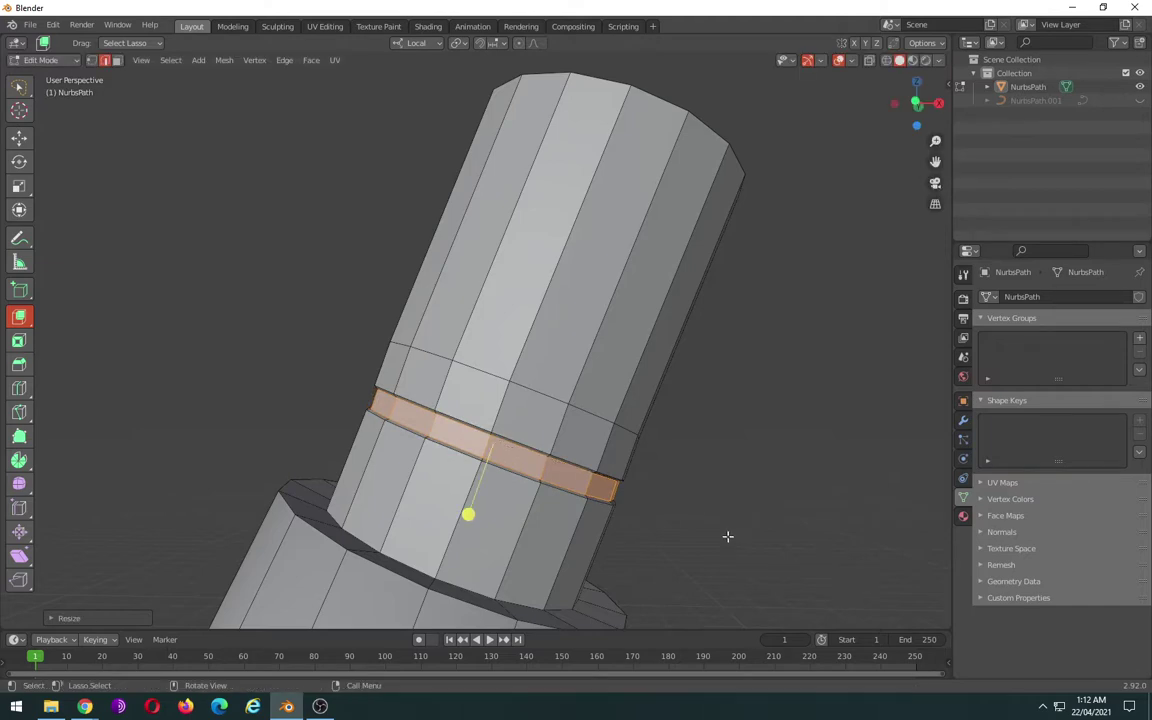
click(727, 536)
middle_drag(604, 560, 604, 546)
- Add a new edge loop on the upper tube
scroll(611, 535, down, 1)
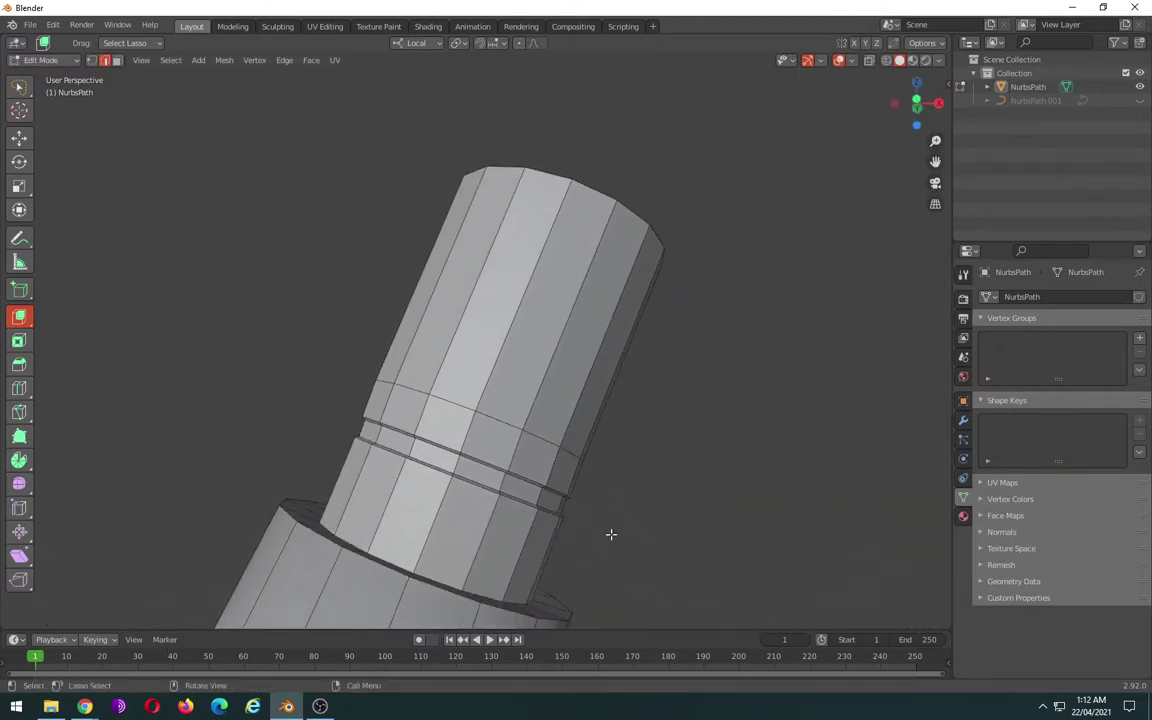
scroll(611, 535, down, 1)
scroll(611, 535, down, 1)
scroll(611, 535, down, 1)
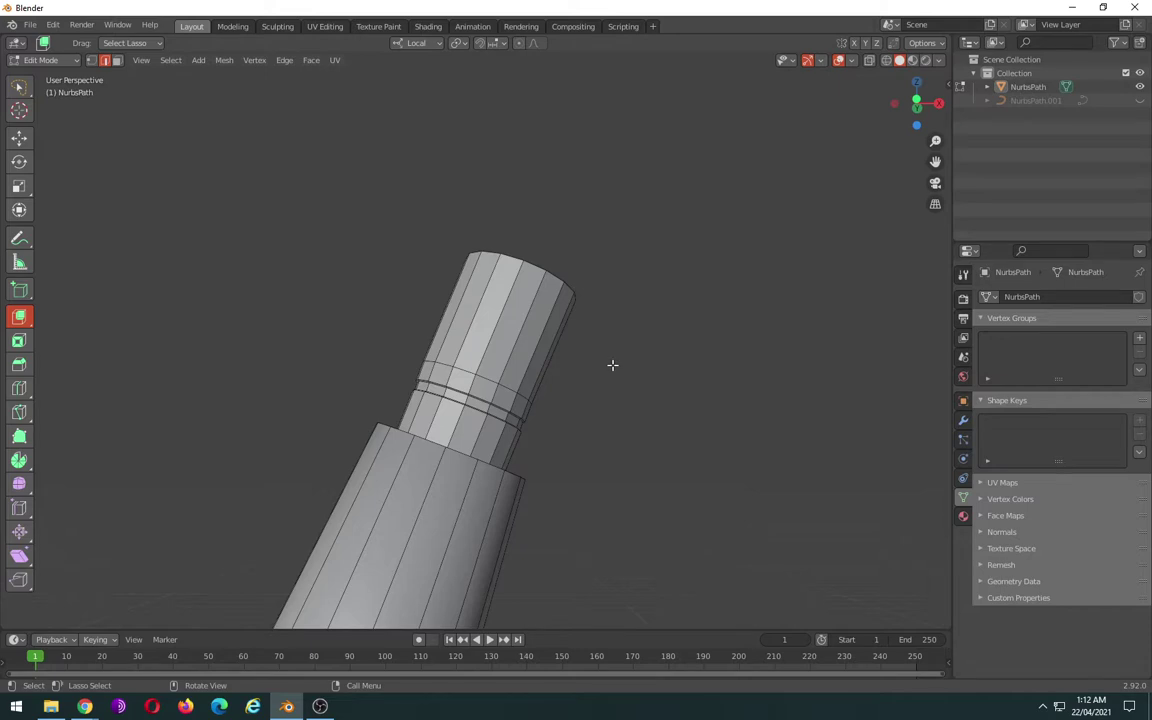
key(ctrl+r)
click(546, 325)
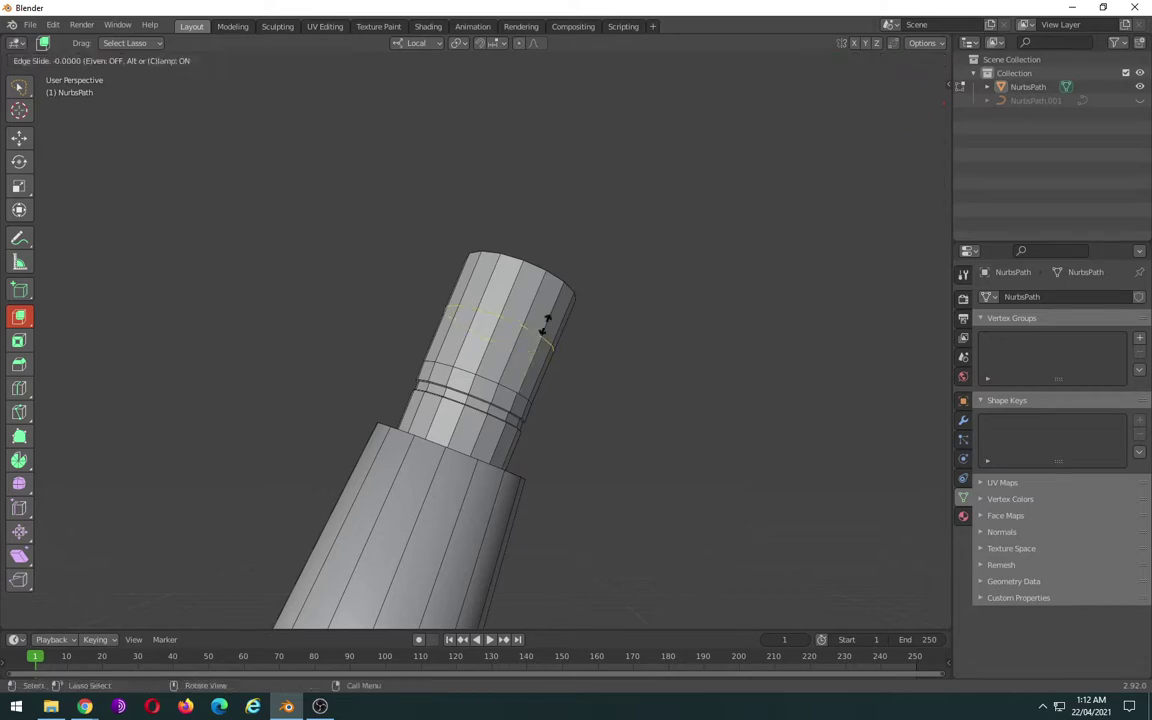
- Widen the new loop by about 1.07 into a bulge and add a second scaled loop across the head
click(546, 325)
key(s)
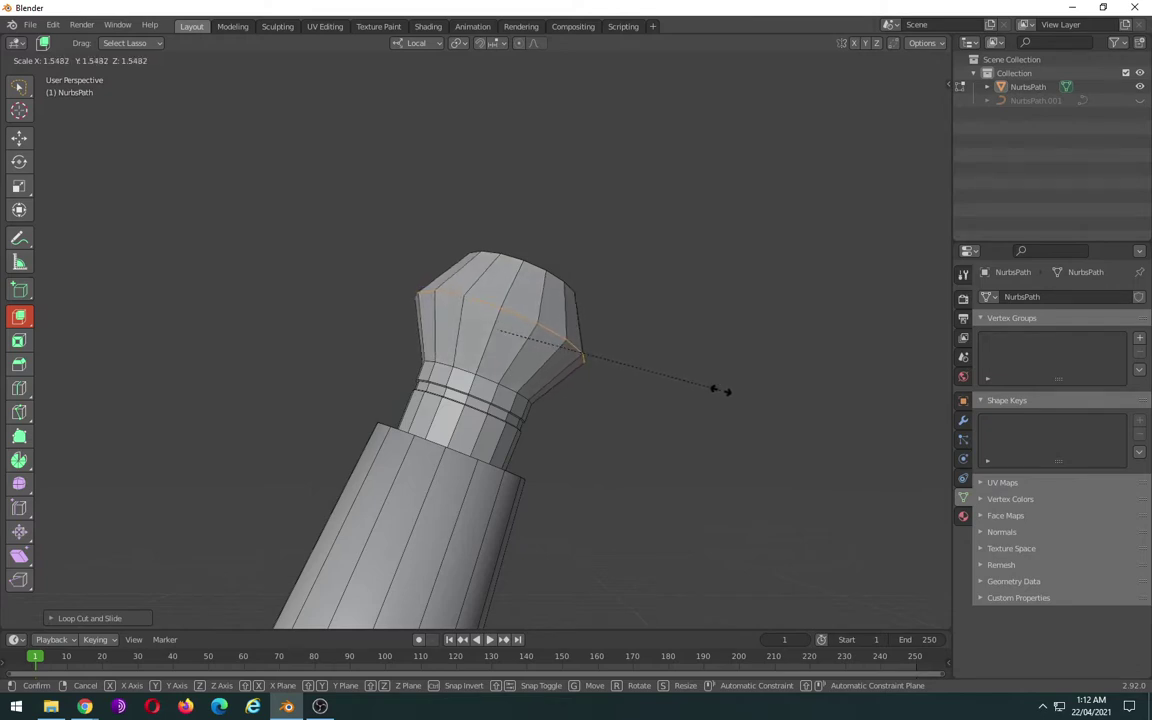
click(720, 390)
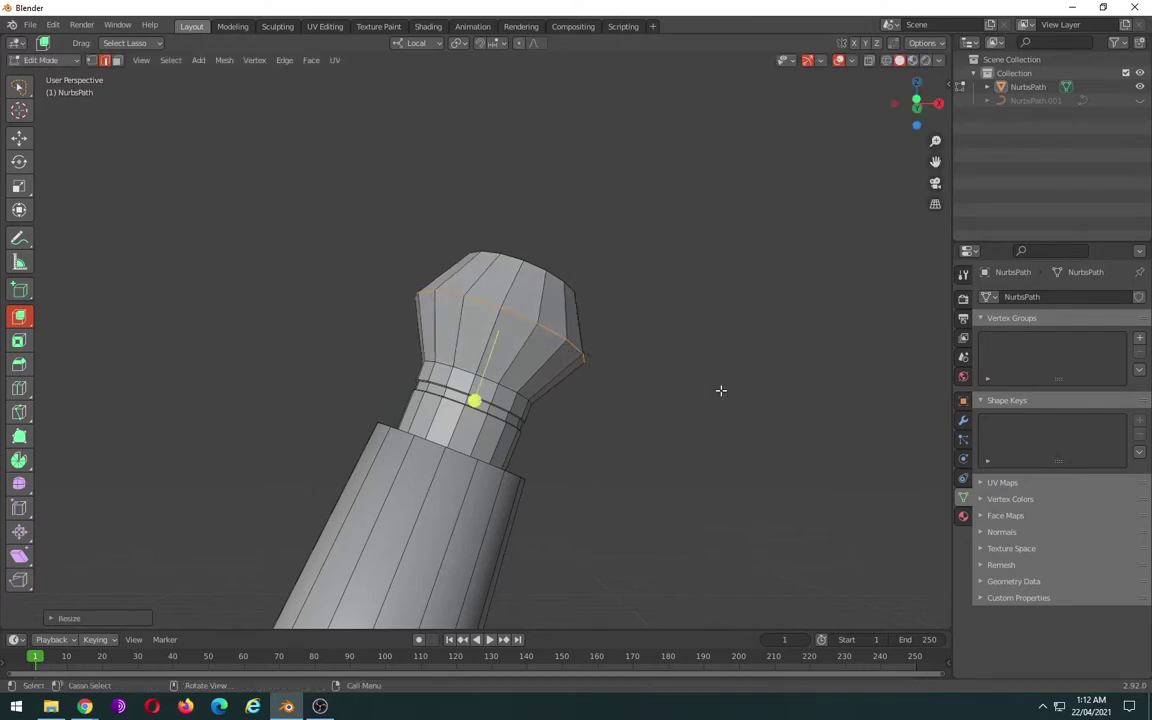
key(ctrl+r)
click(548, 370)
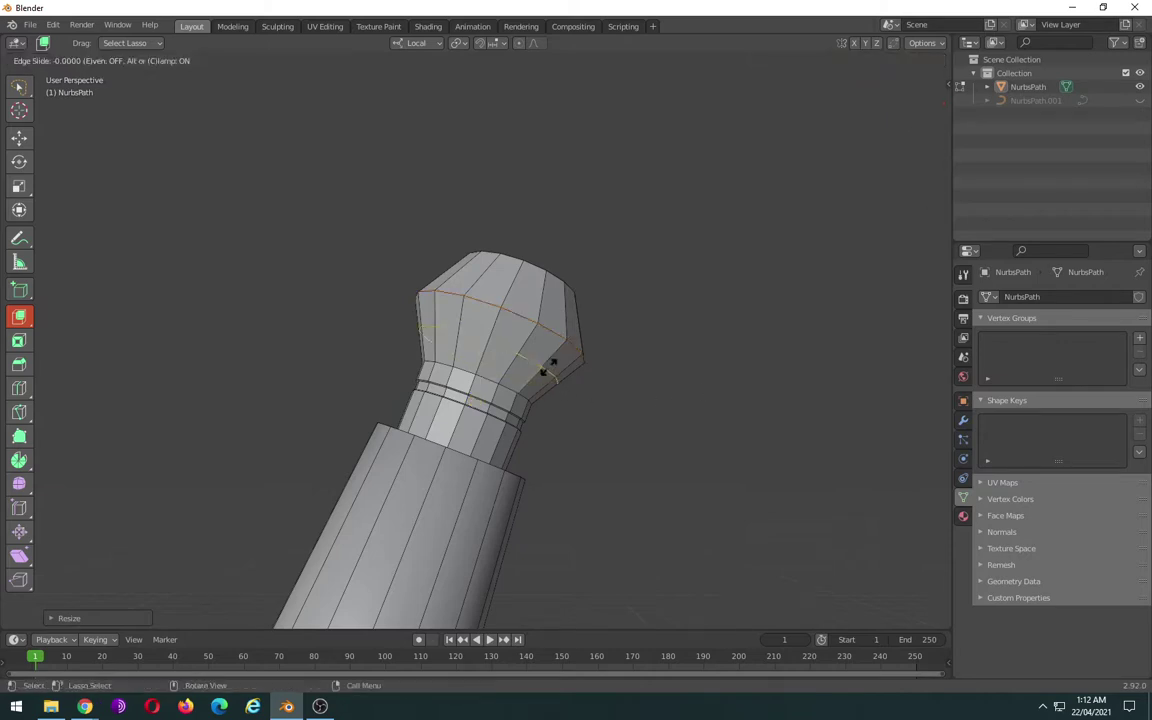
click(548, 368)
key(s)
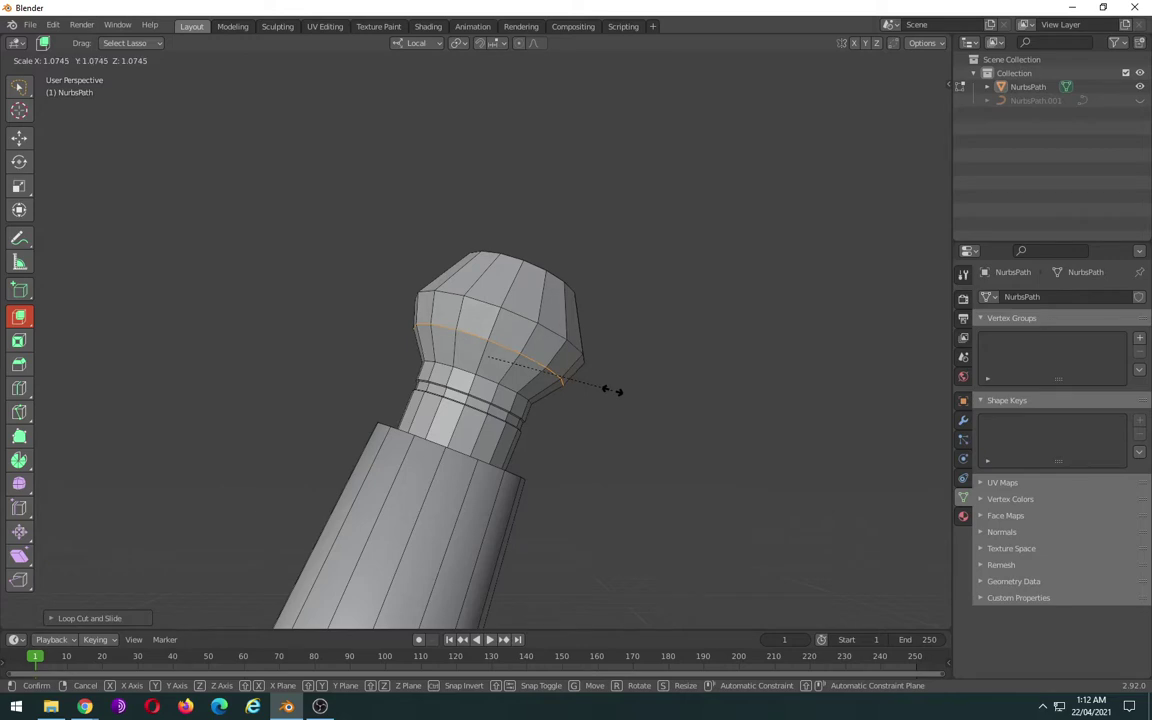
click(612, 391)
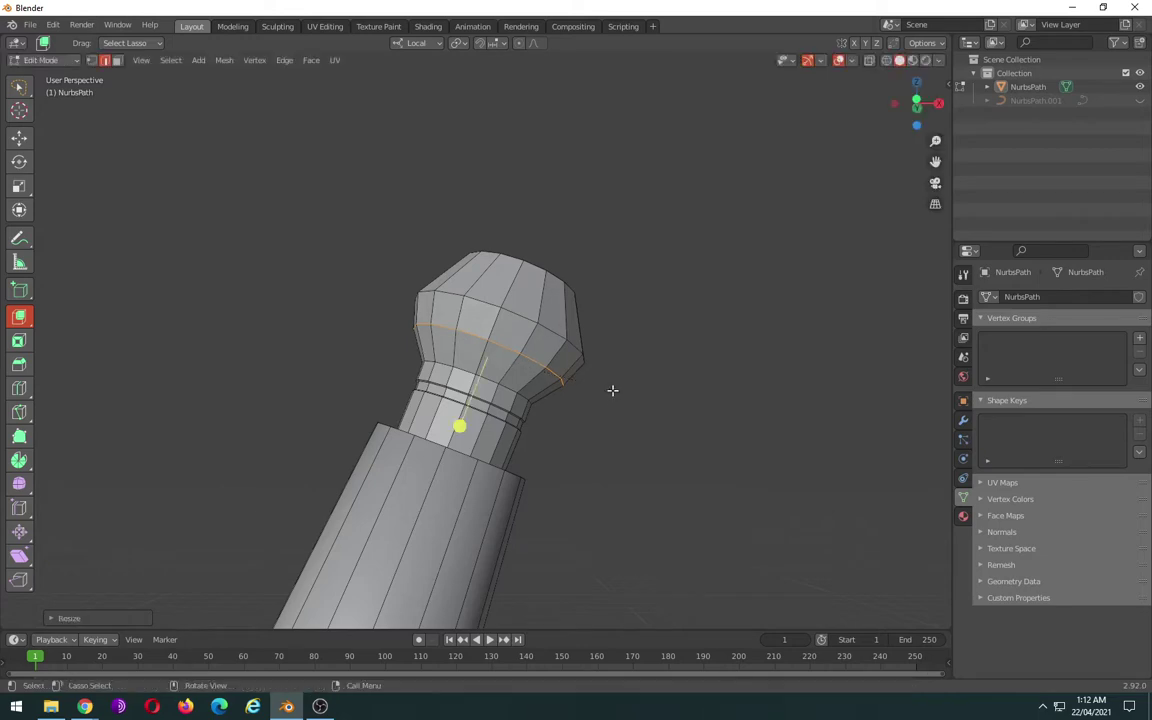
- Add and scale a loop near the head's top to round off the bulb
key(ctrl+r)
click(590, 316)
click(590, 315)
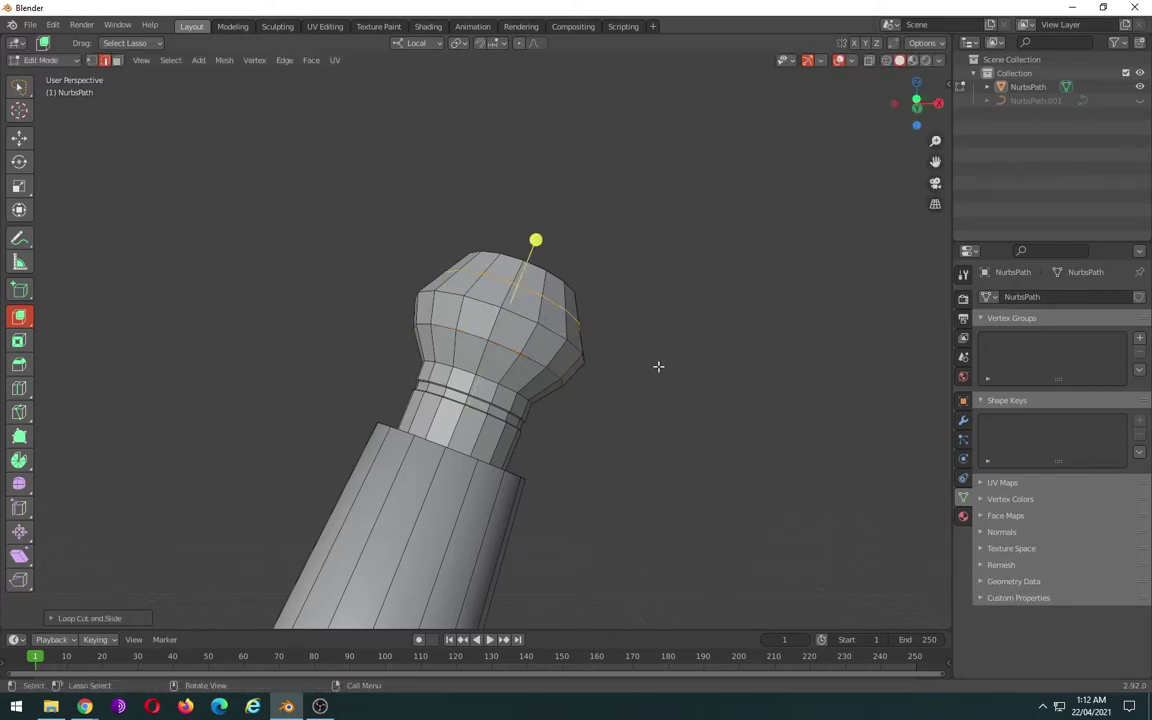
key(s)
click(670, 367)
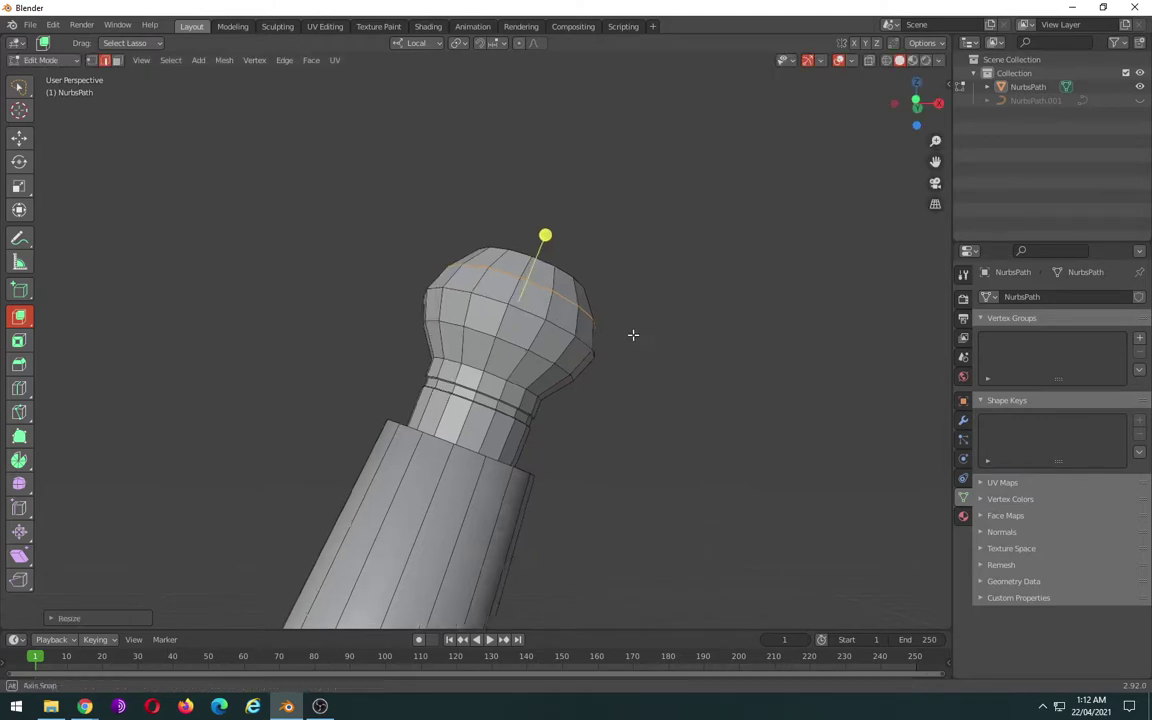
mouse_move(632, 334)
middle_down()
mouse_move(589, 393)
mouse_move(620, 311)
middle_up()
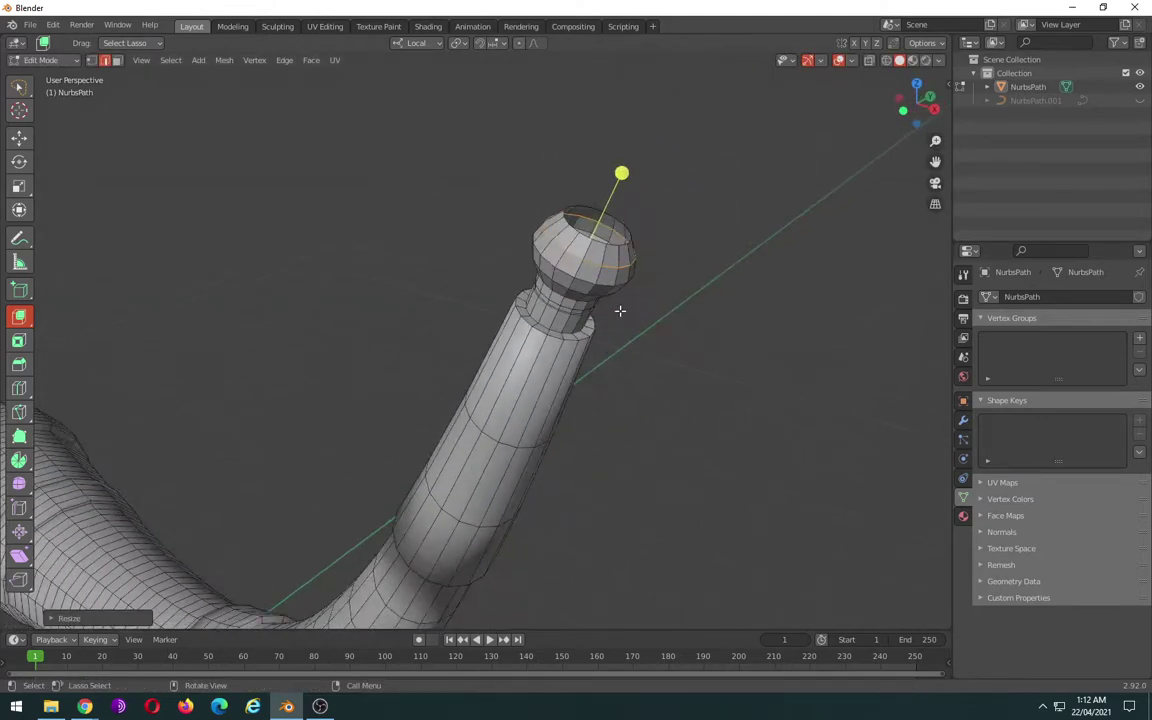
- Select the head's rim loop and shrink it to narrow the opening
alt+click(617, 254)
alt+click(630, 258)
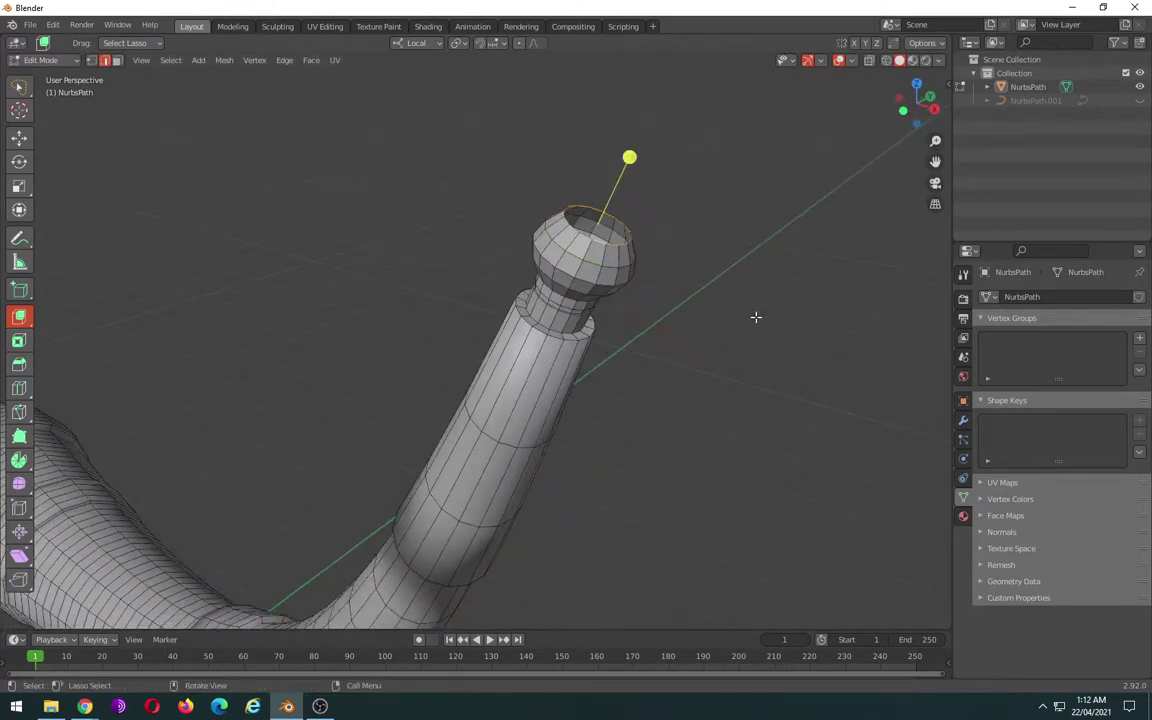
key(s)
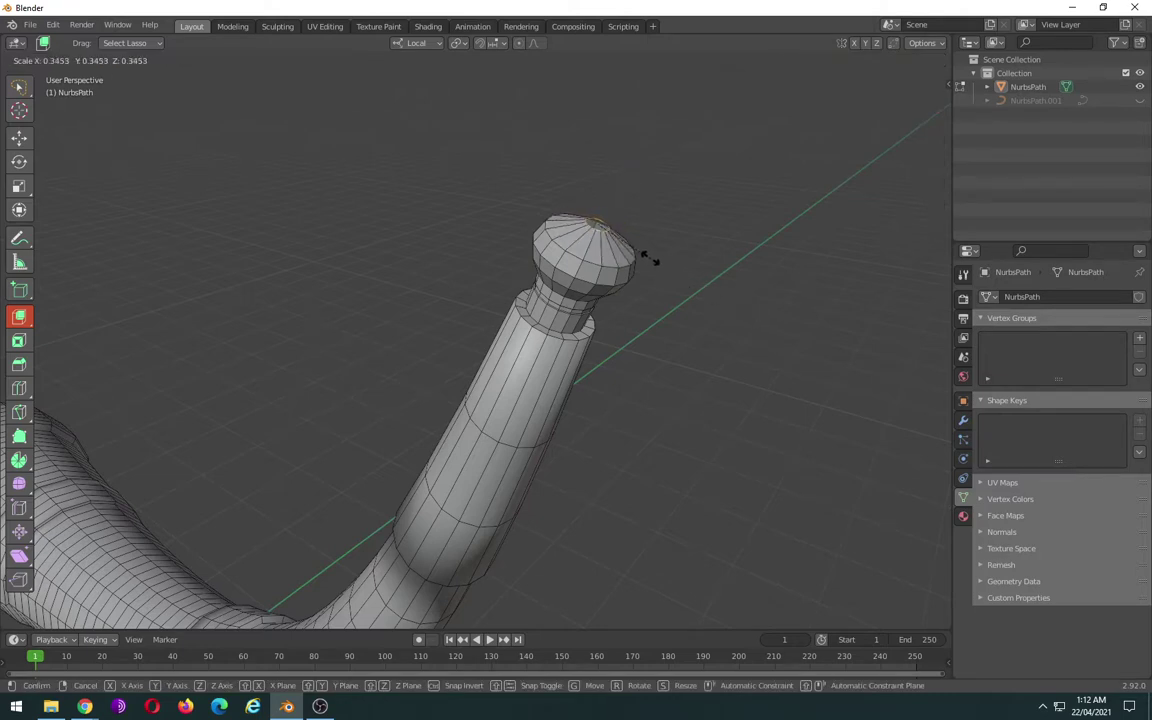
click(645, 258)
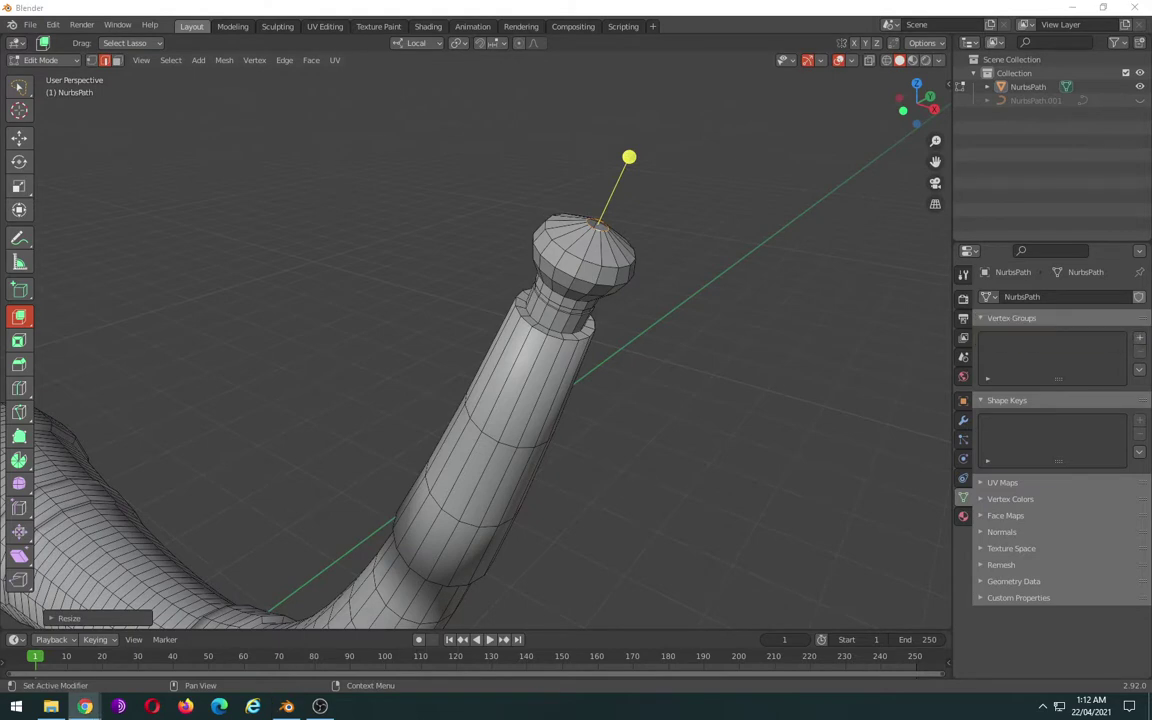
mouse_move(736, 334)
middle_down()
mouse_move(688, 330)
mouse_move(591, 358)
middle_up()
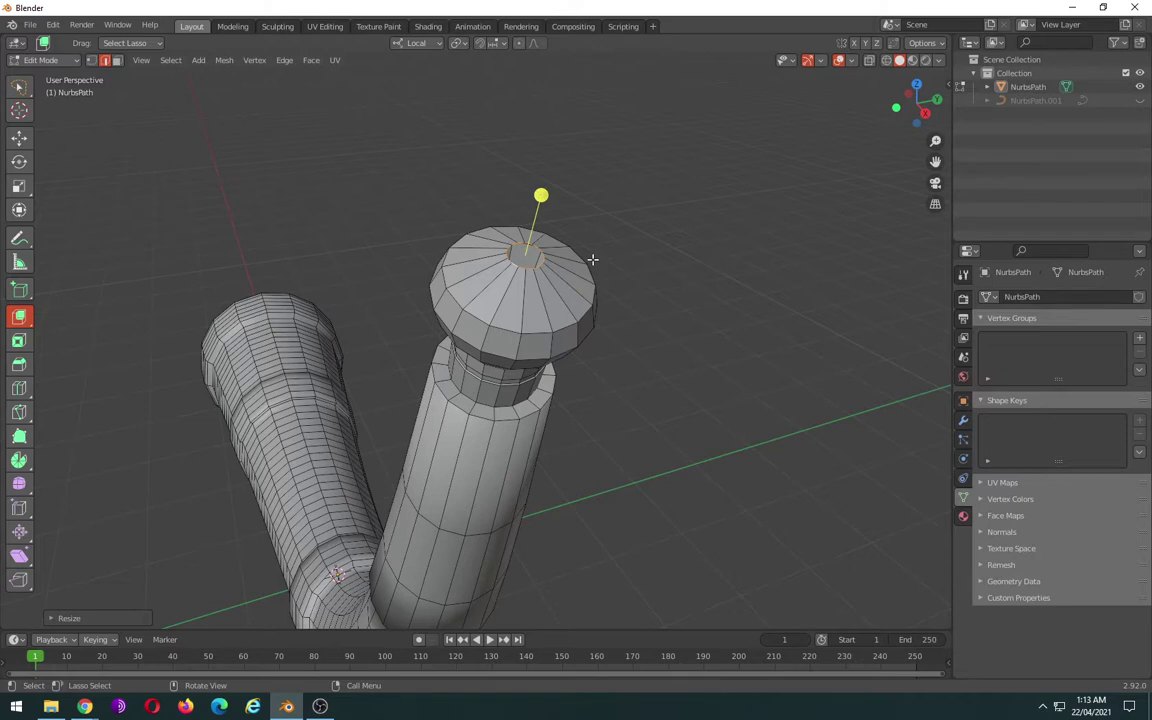
- Sink the cap's centre face about 0.044 m along local Z
key(g)
key(z)
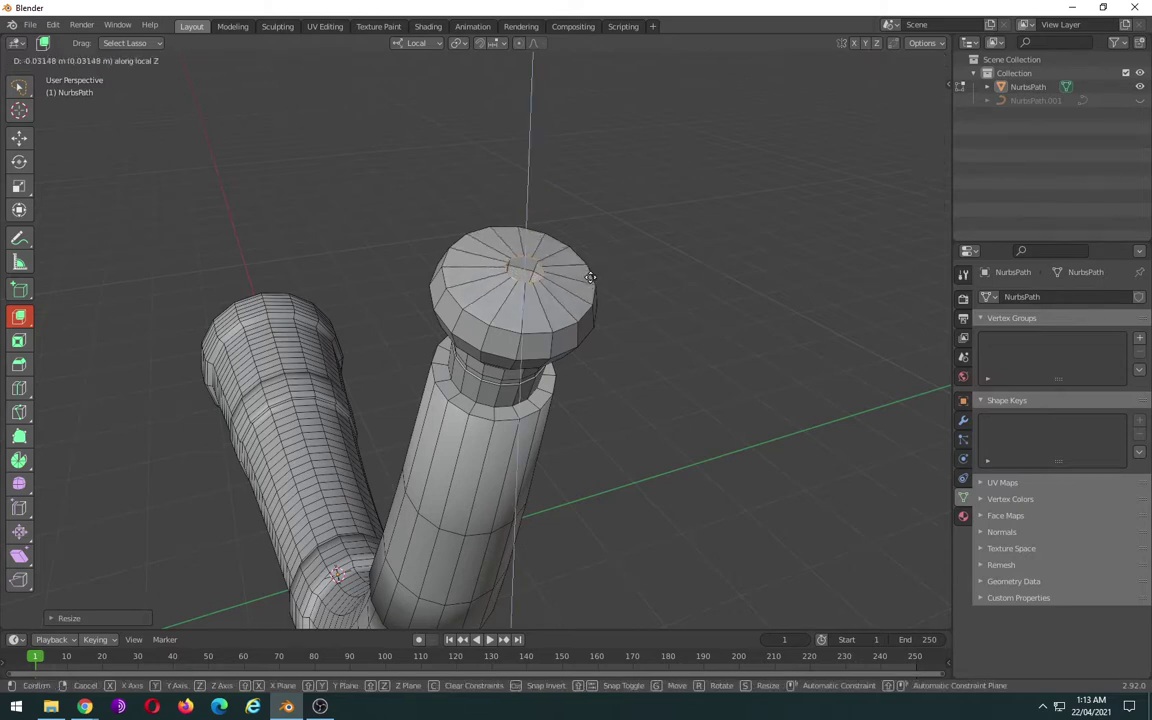
click(600, 313)
key(g)
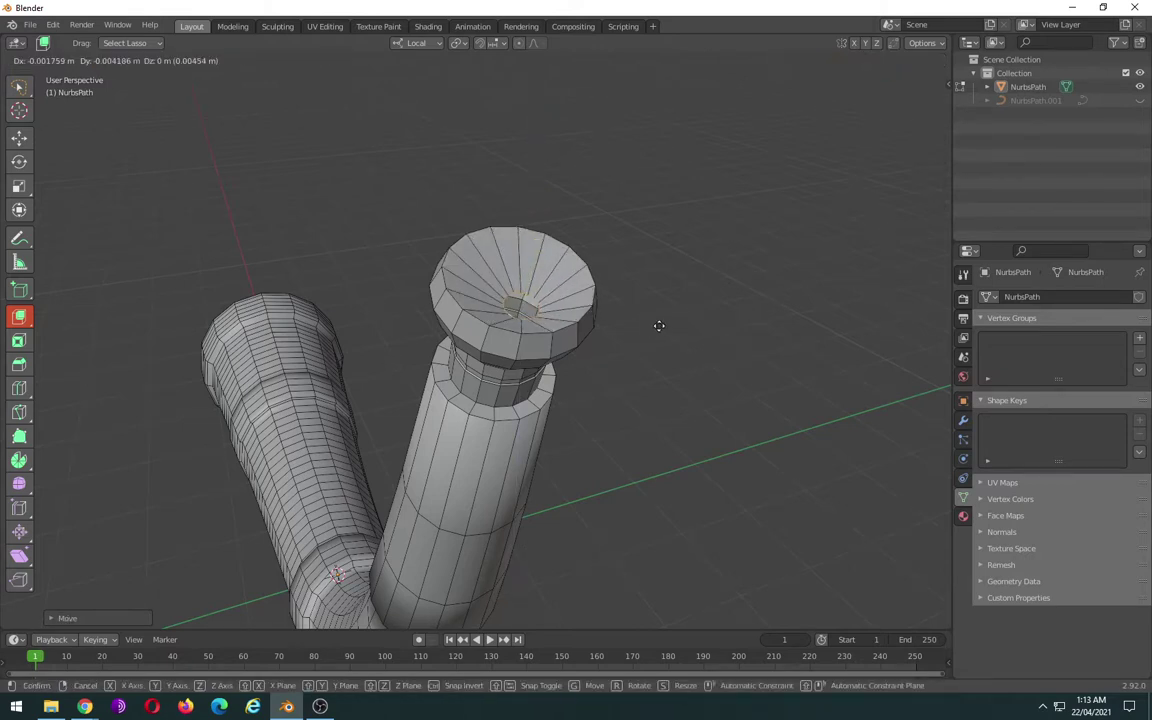
click(658, 316)
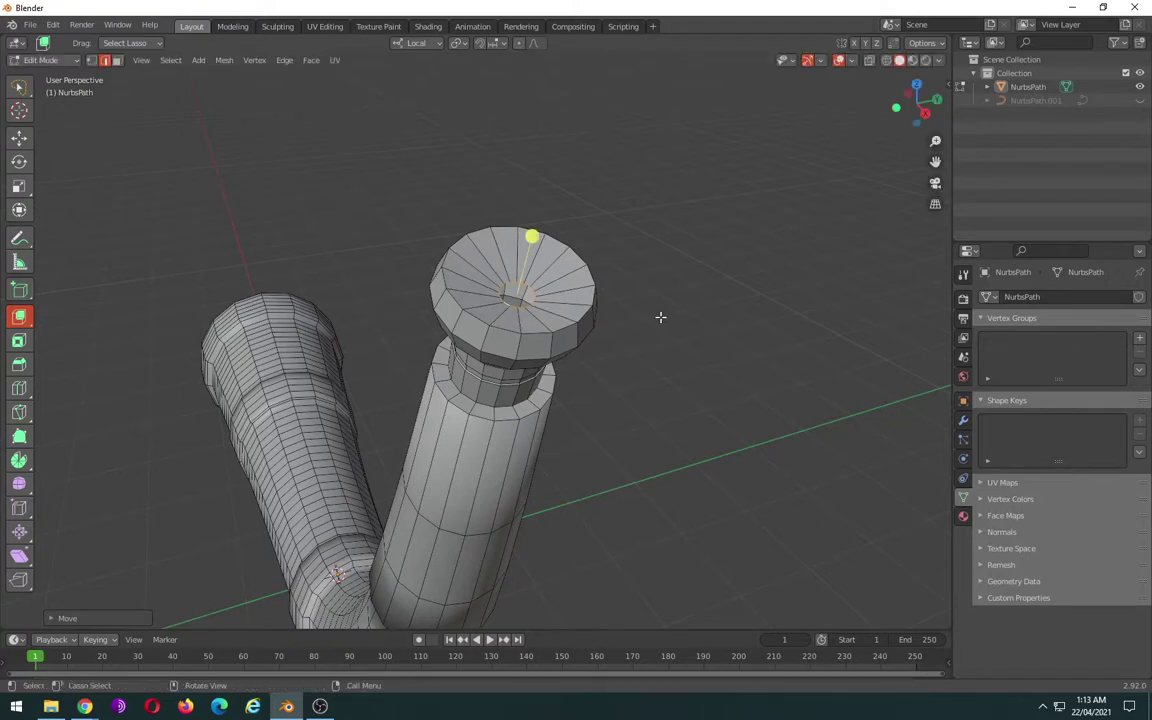
key(g)
key(z)
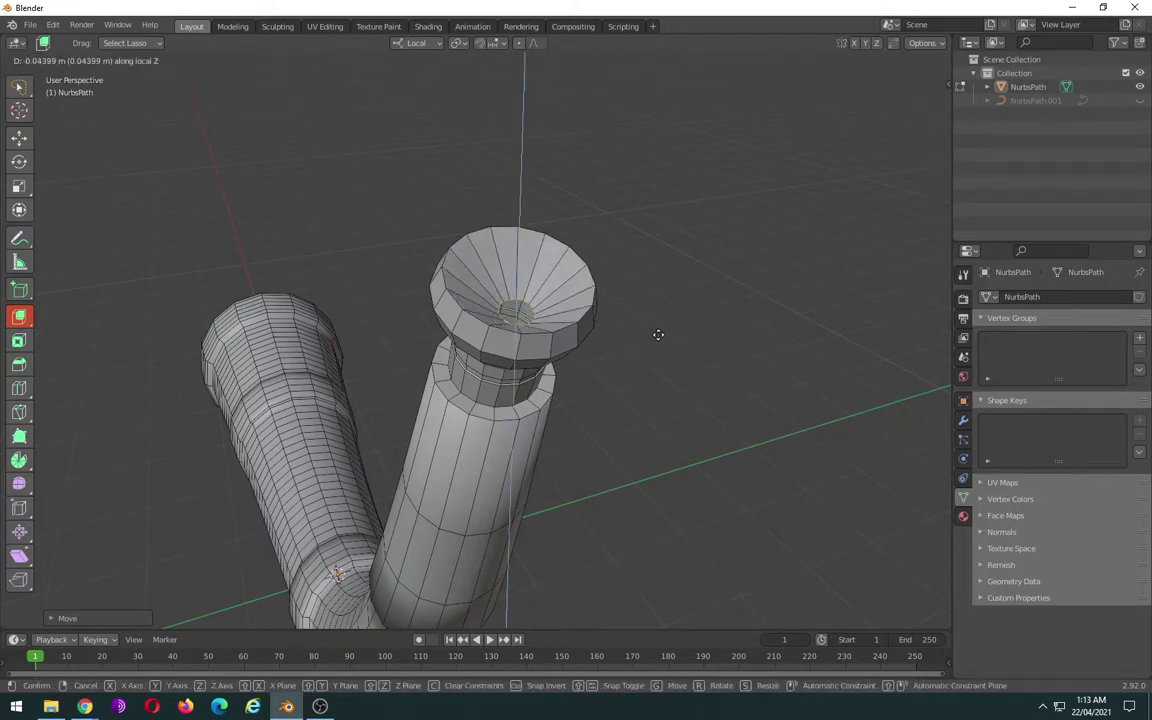
click(658, 334)
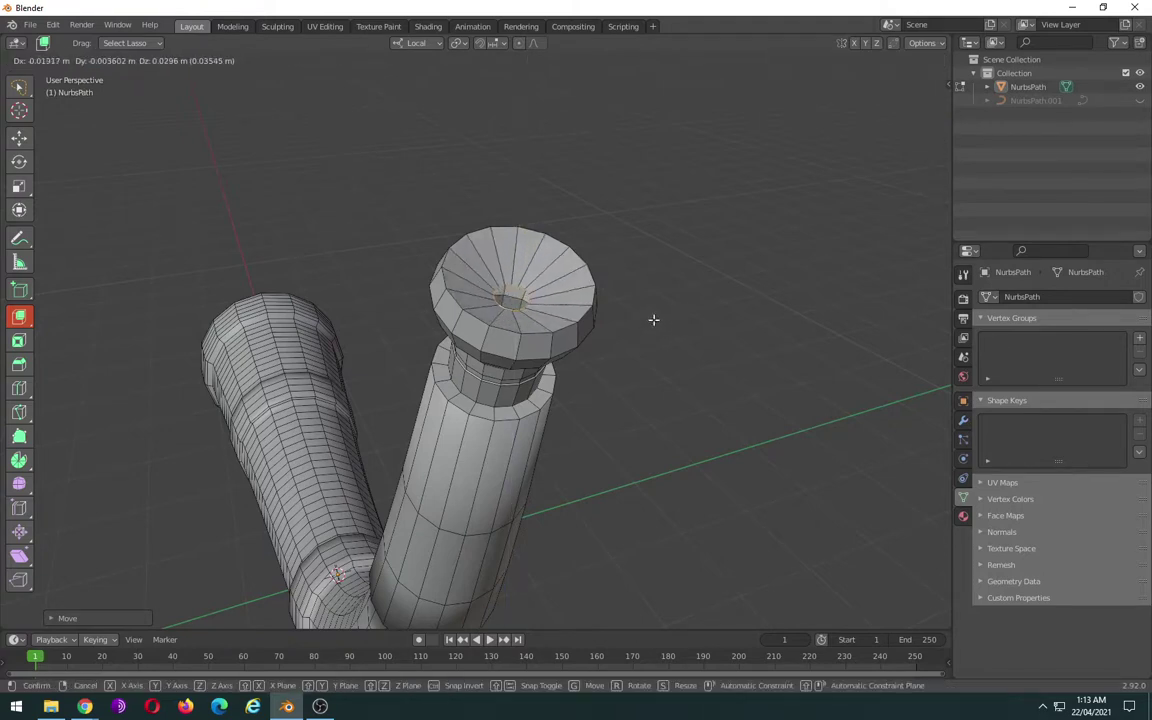
click(653, 319)
middle_drag(653, 319, 753, 267)
- Loop-cut the cap's inner face and widen the new loop by about 1.39
scroll(658, 338, up, 3)
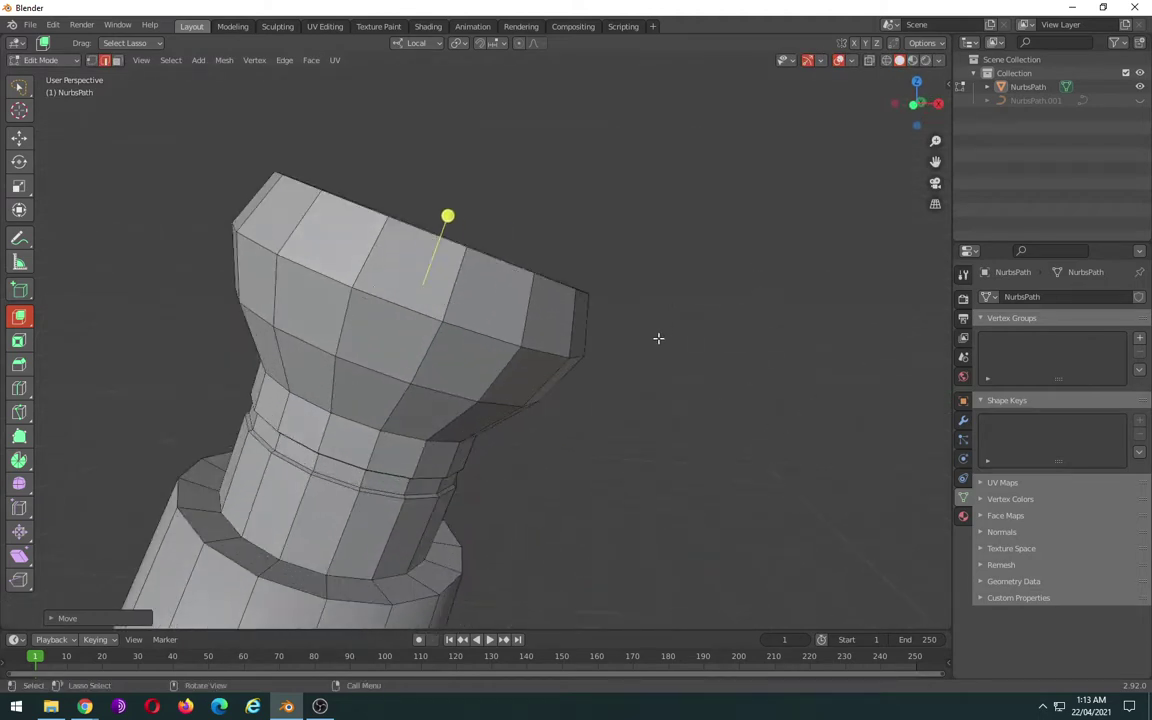
mouse_move(620, 318)
middle_down()
mouse_move(571, 357)
mouse_move(545, 352)
middle_up()
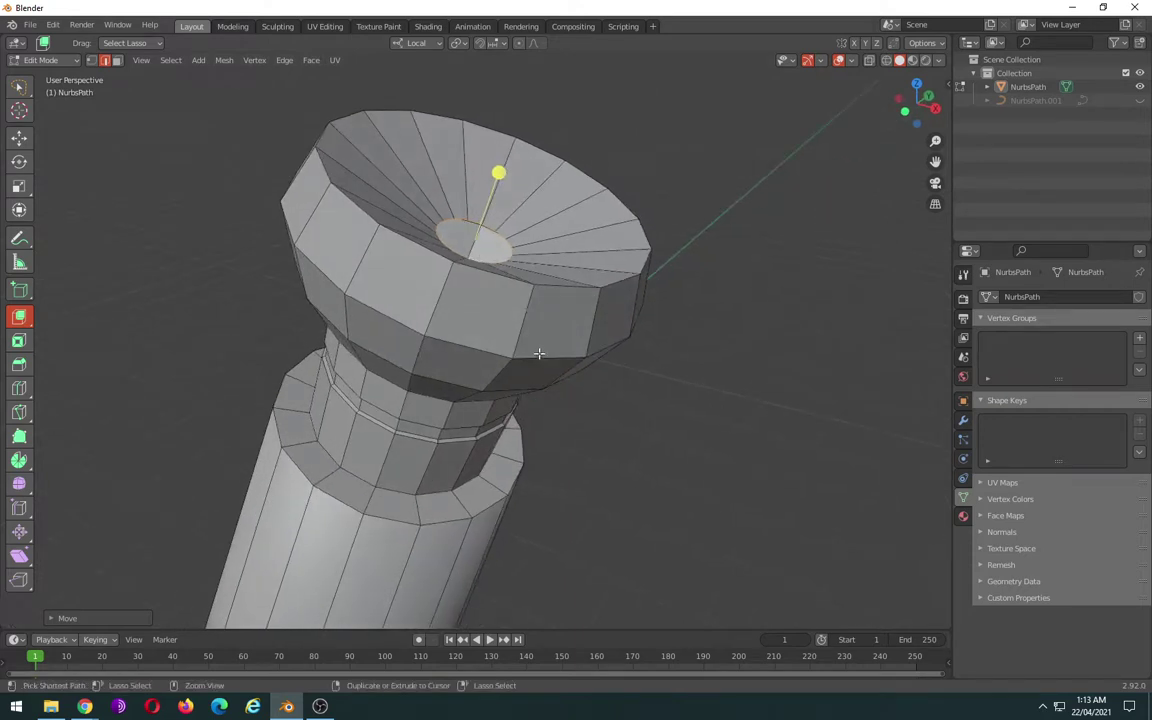
key(ctrl+r)
click(393, 166)
click(436, 179)
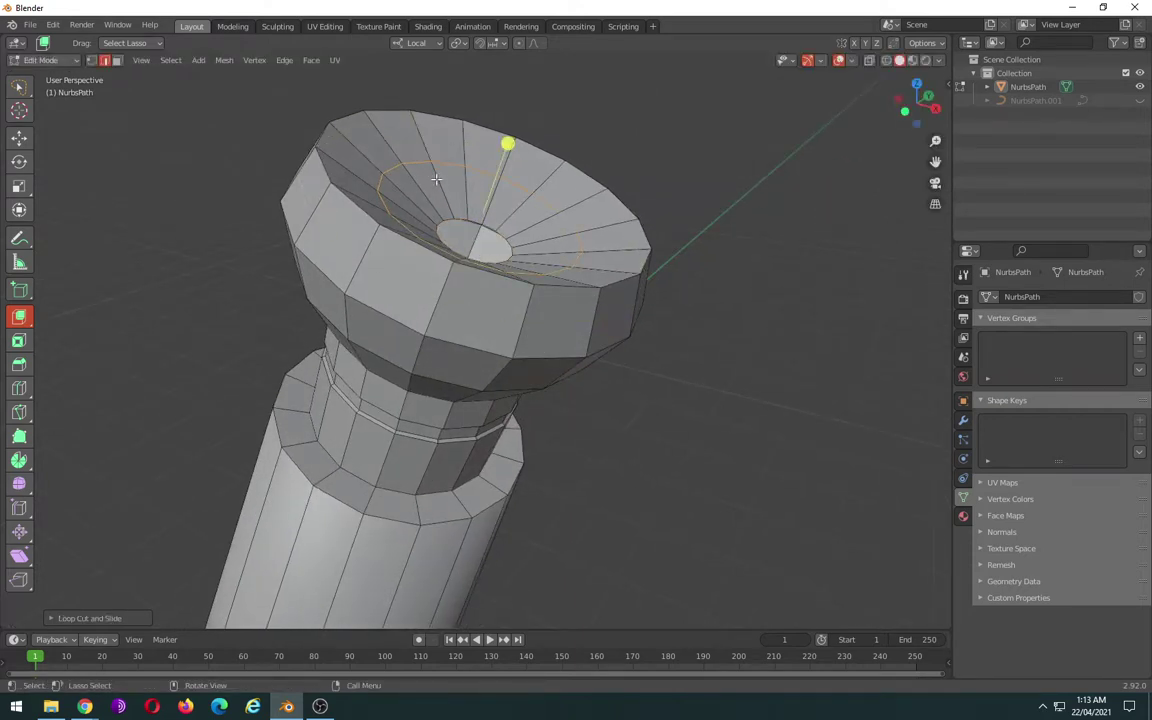
key(s)
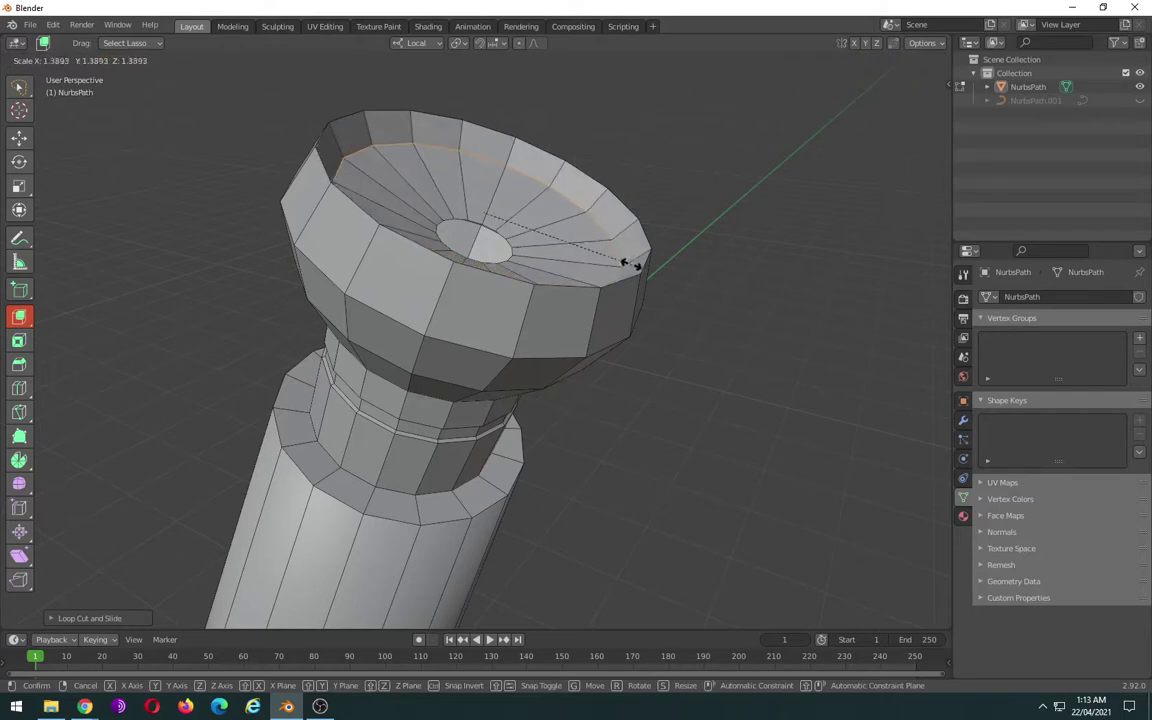
click(614, 257)
- Shift the widened loop 0.0317 m along local Z, then select the inner hole's loop
key(g)
key(z)
key(z)
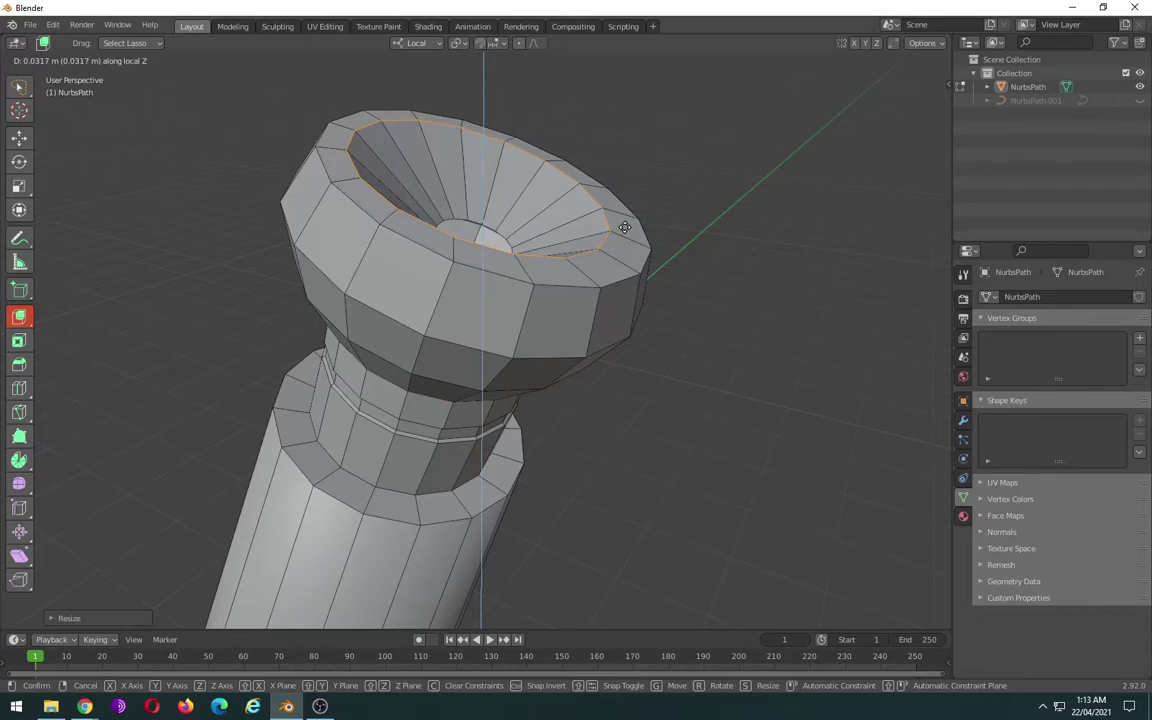
click(624, 227)
middle_drag(565, 240, 528, 263)
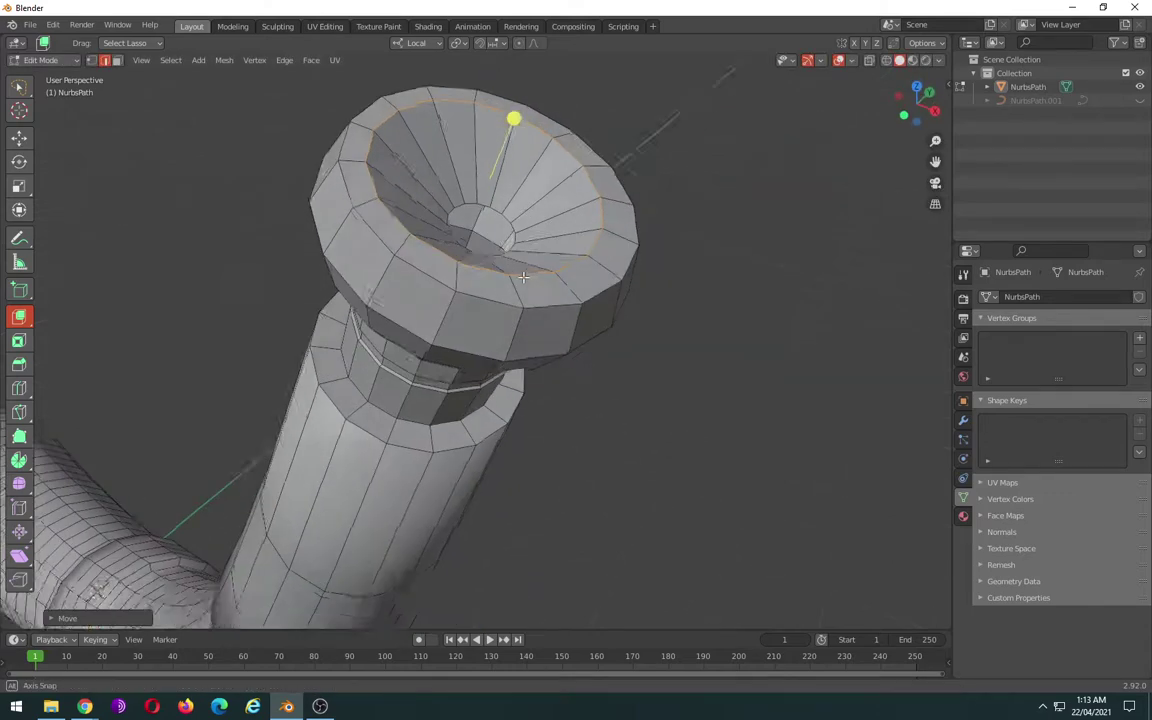
alt+click(517, 237)
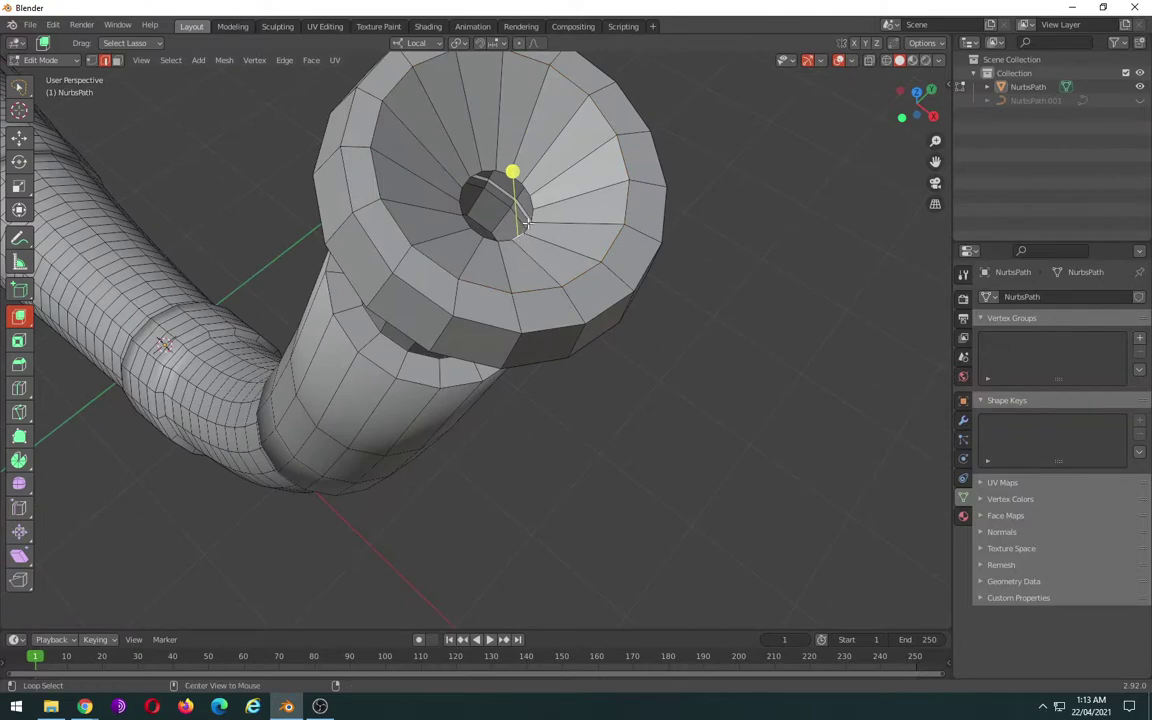
- Shrink the cup's inner hole loop to a small ring and extrude it
key(s)
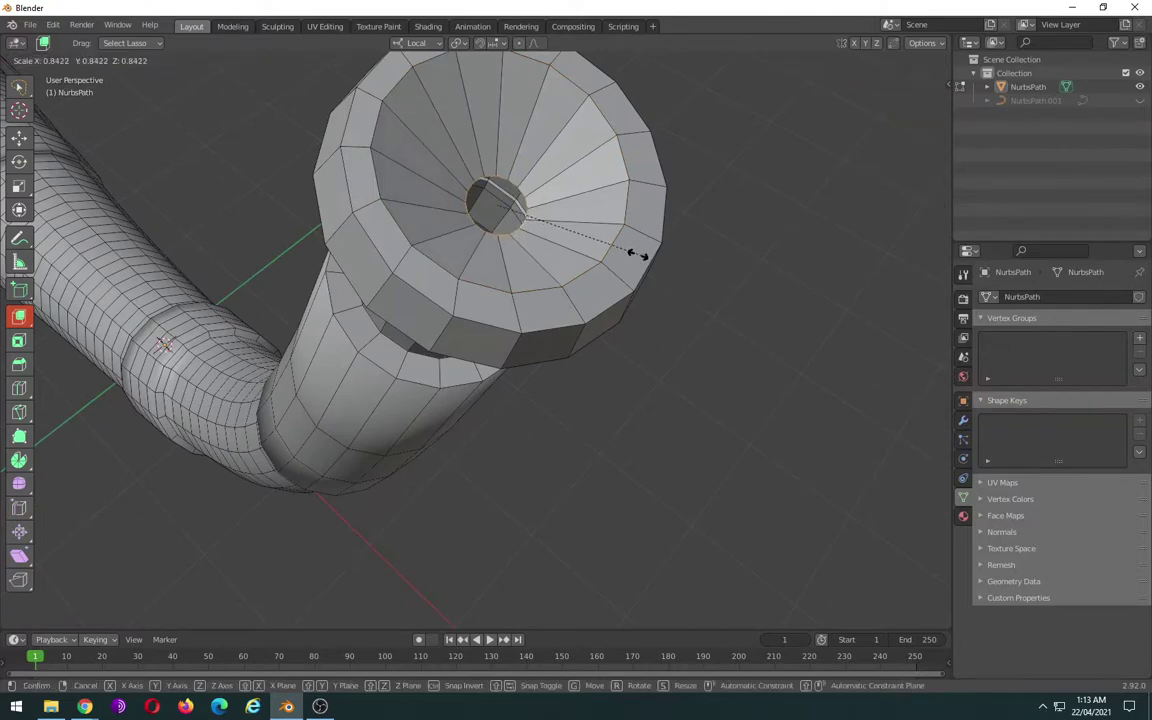
click(592, 234)
middle_drag(592, 234, 575, 193)
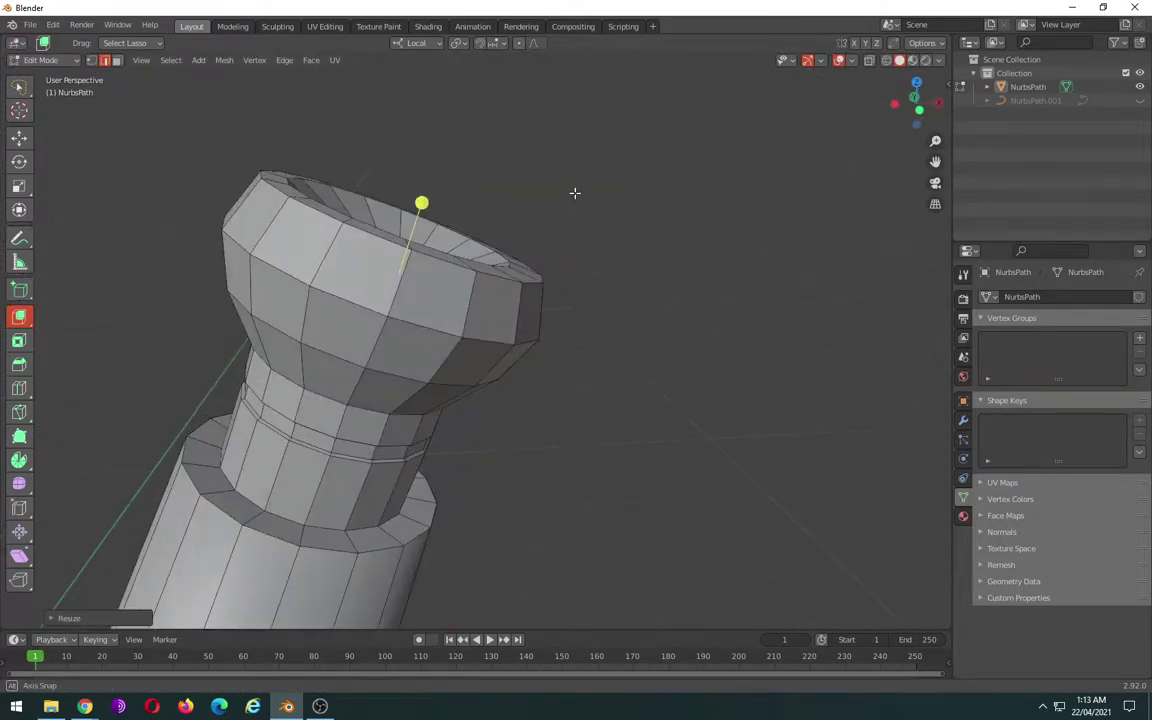
key(alt+e)
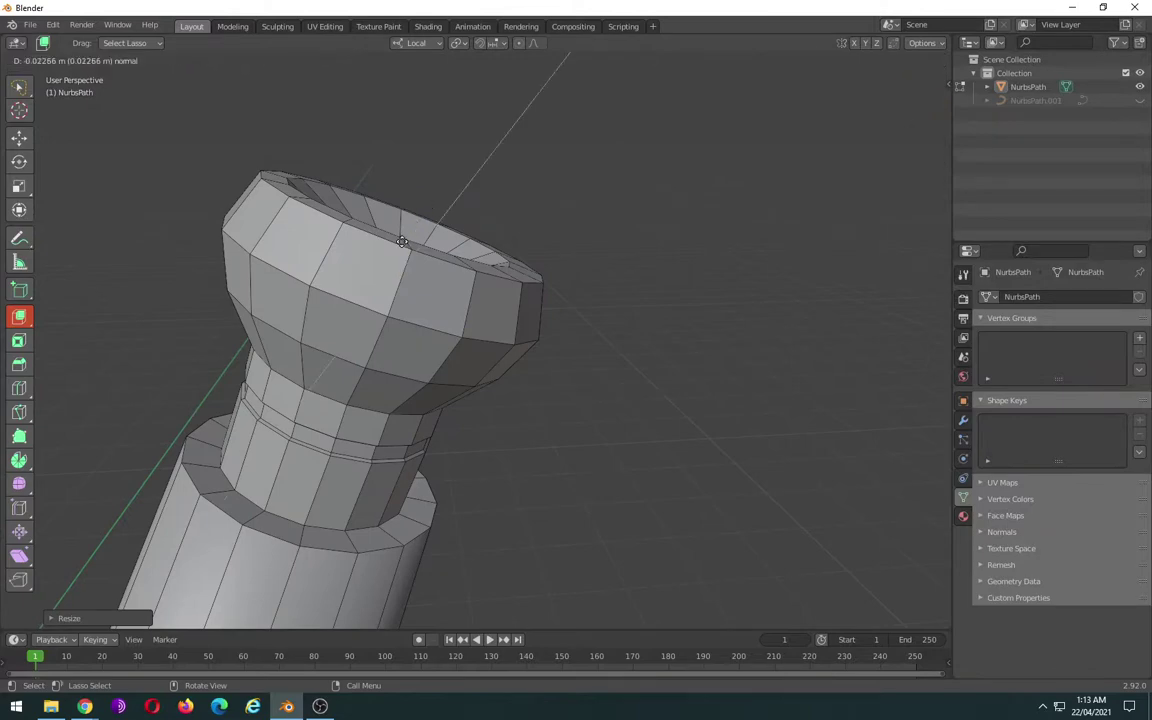
click(378, 193)
mouse_move(488, 234)
middle_down()
mouse_move(487, 289)
mouse_move(545, 293)
middle_up()
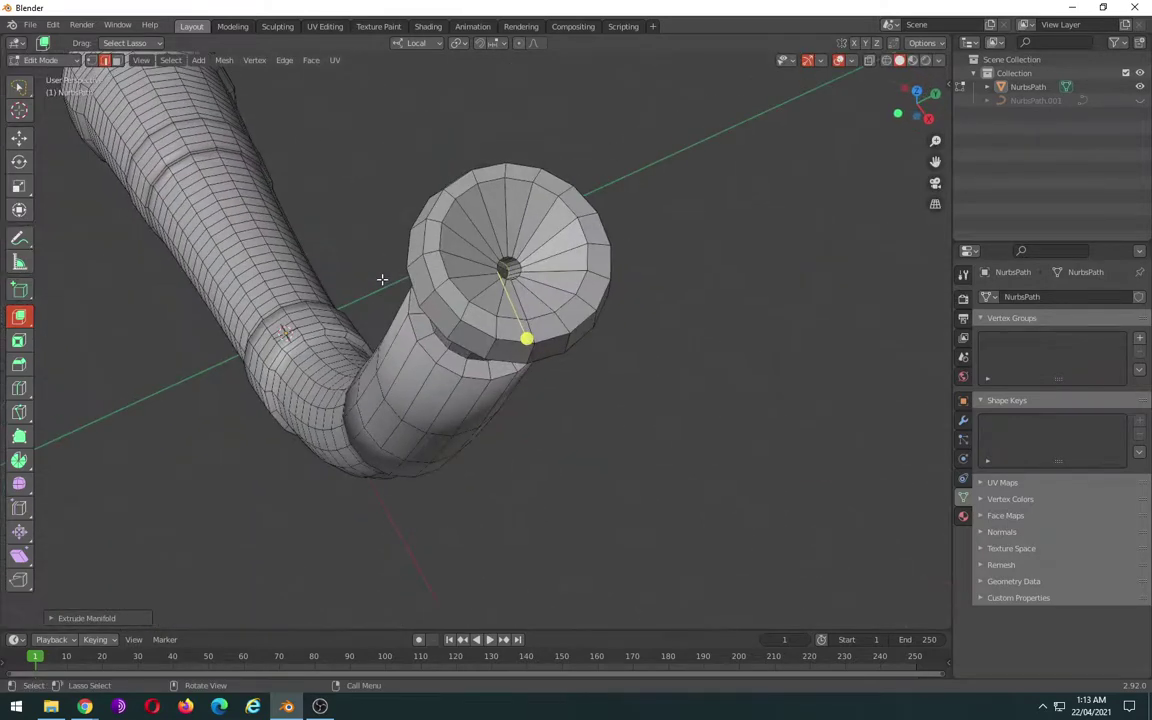
- Push the extruded hole loop down along local Z into the tube
key(g)
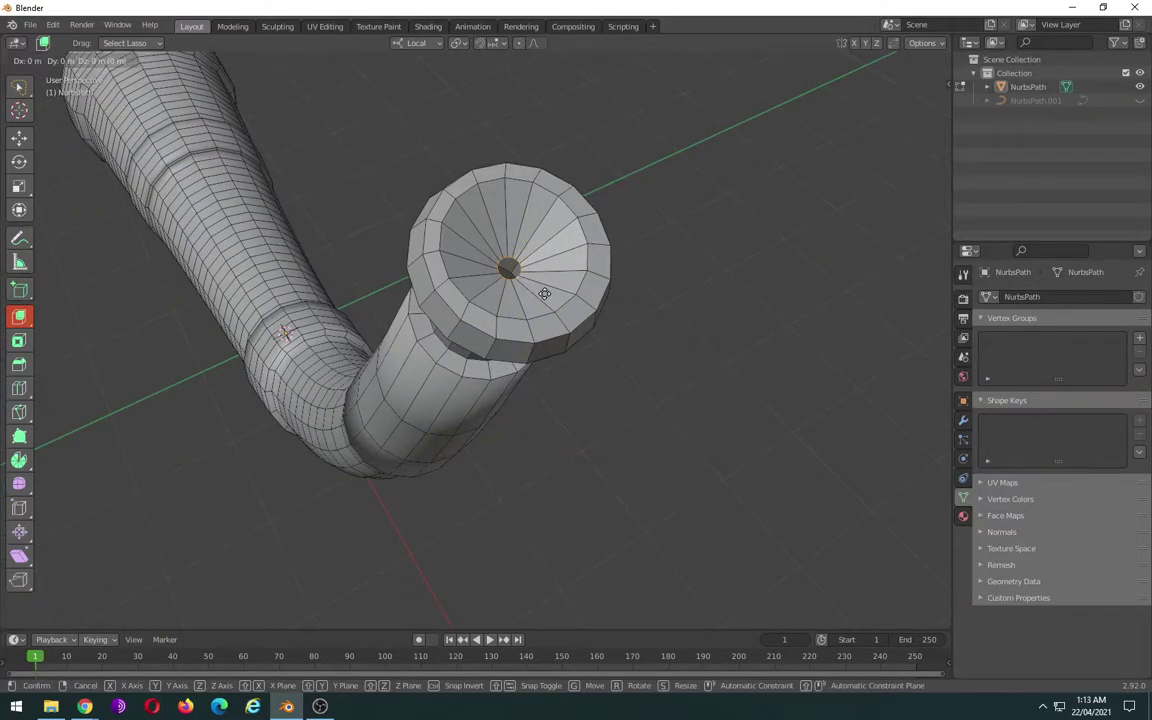
key(x)
key(x)
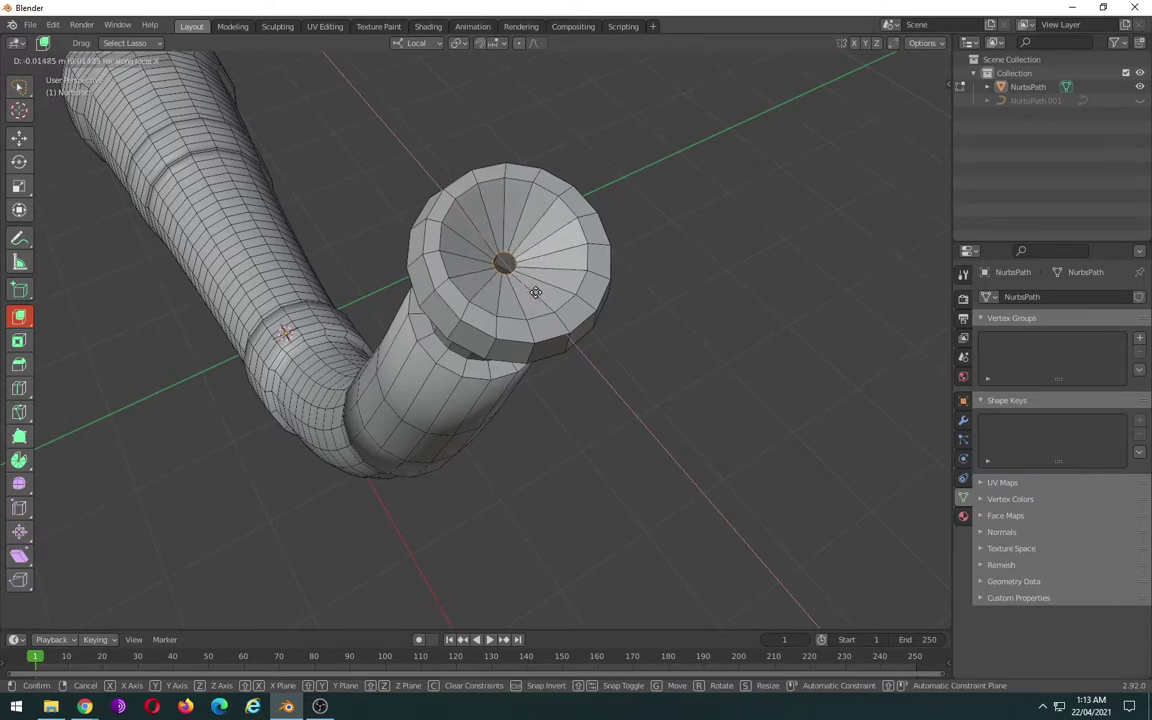
key(y)
key(y)
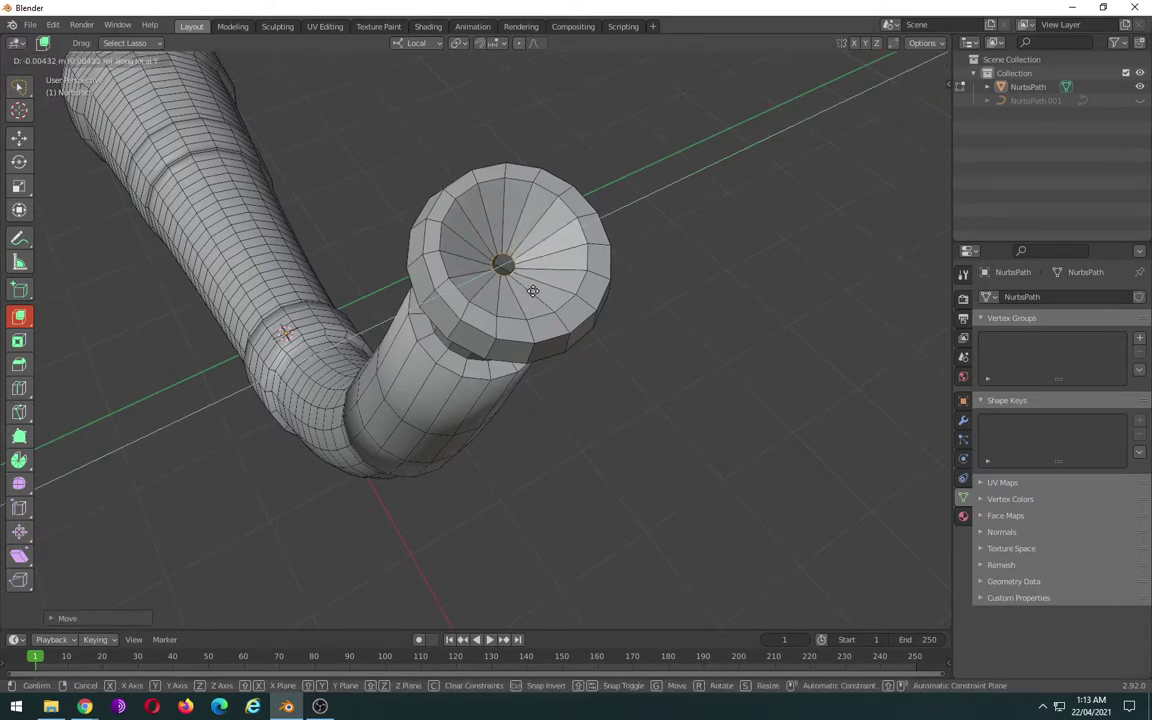
key(Escape)
key(g)
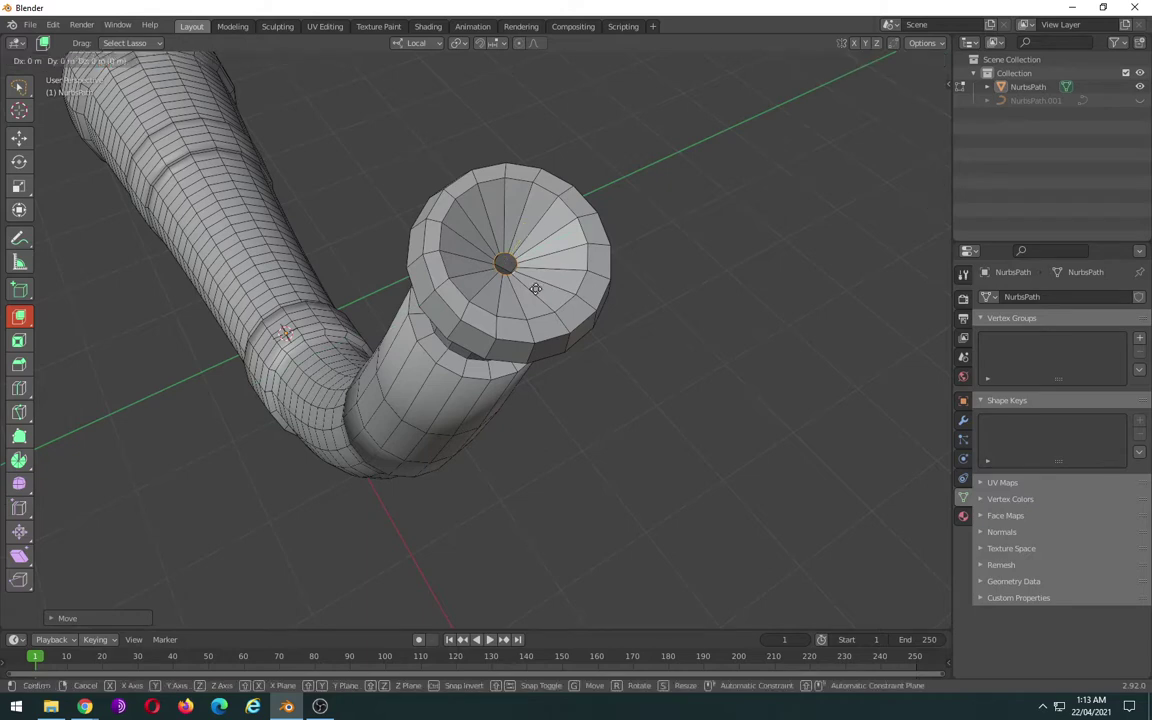
key(z)
key(z)
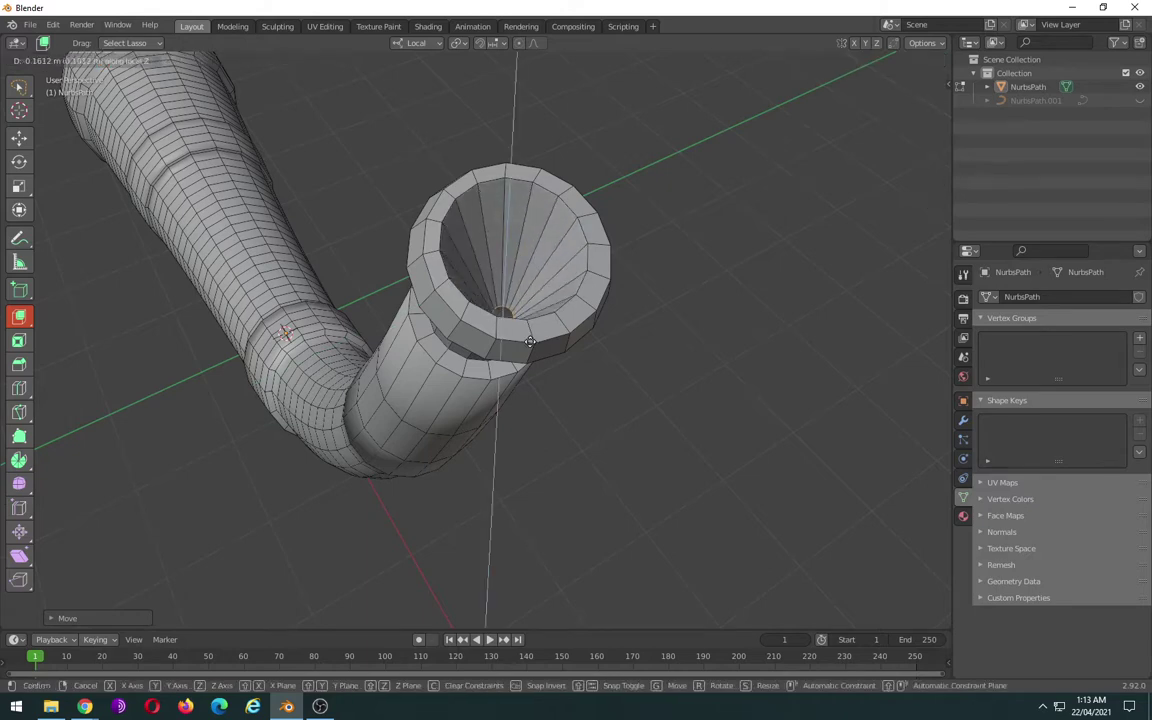
click(530, 341)
- In front X-ray view, reposition the bore's end deeper inside the tube
key(KP_1)
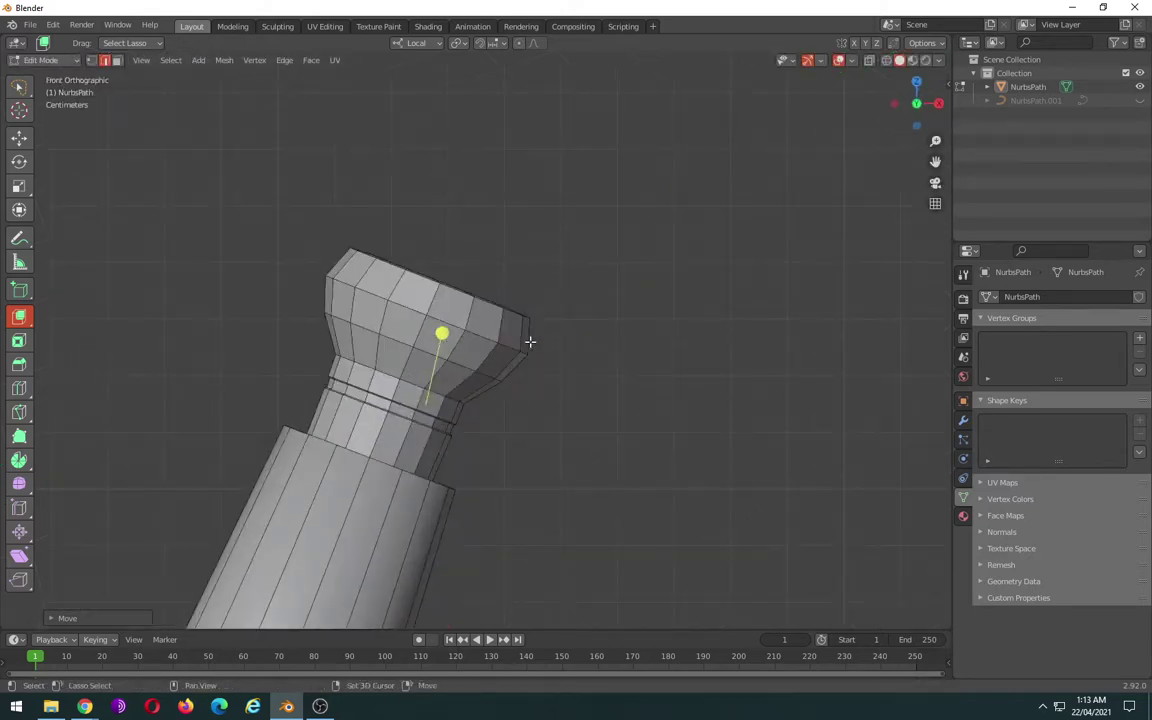
key(alt+z)
key(g)
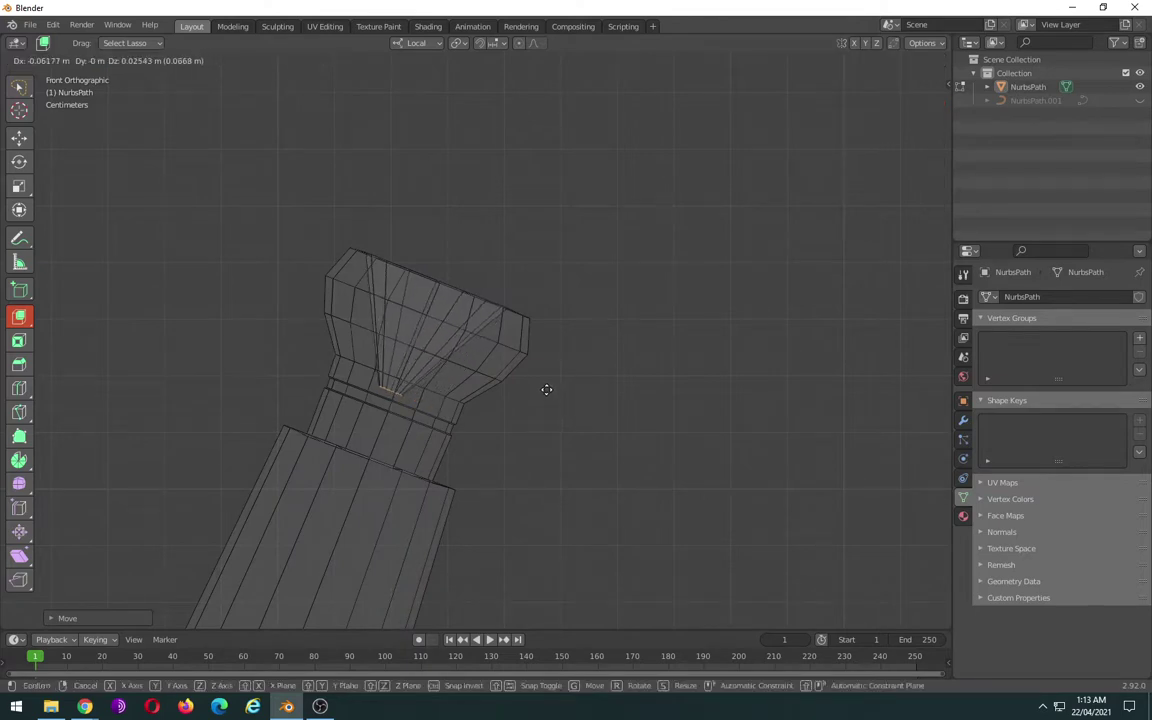
click(546, 389)
mouse_move(540, 378)
middle_down()
mouse_move(512, 447)
mouse_move(501, 445)
middle_up()
- Turn off X-ray, inspect the whole curved horn, and bring up the save window
key(z)
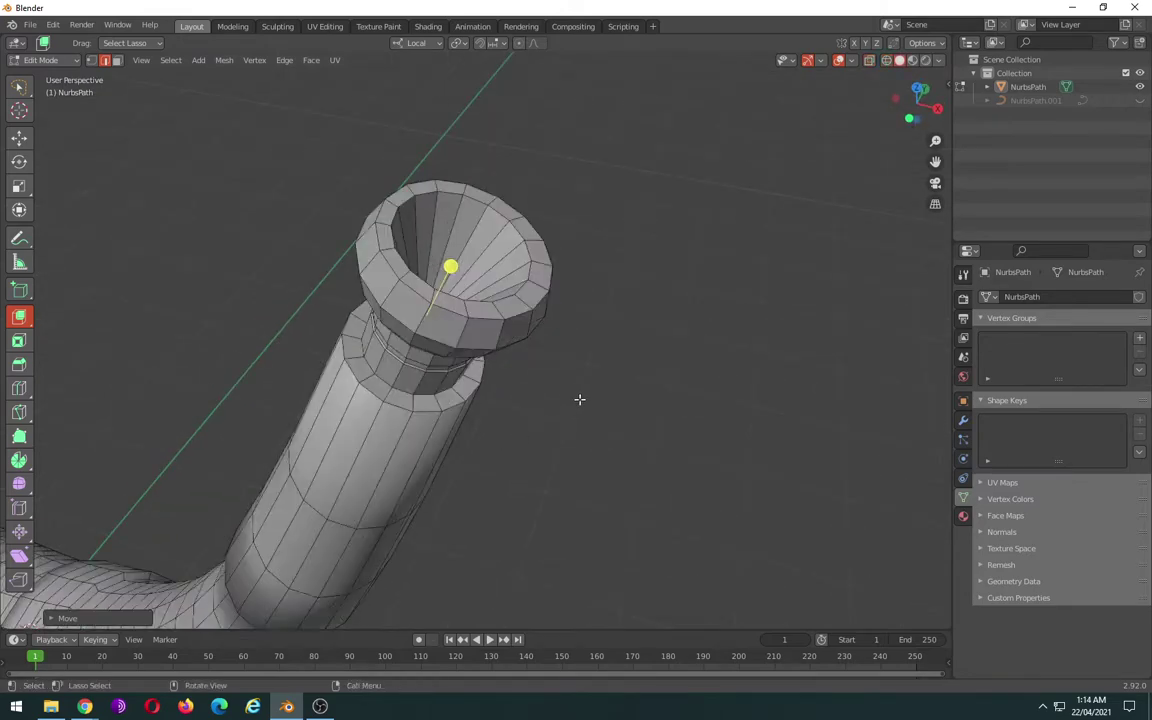
scroll(576, 395, down, 3)
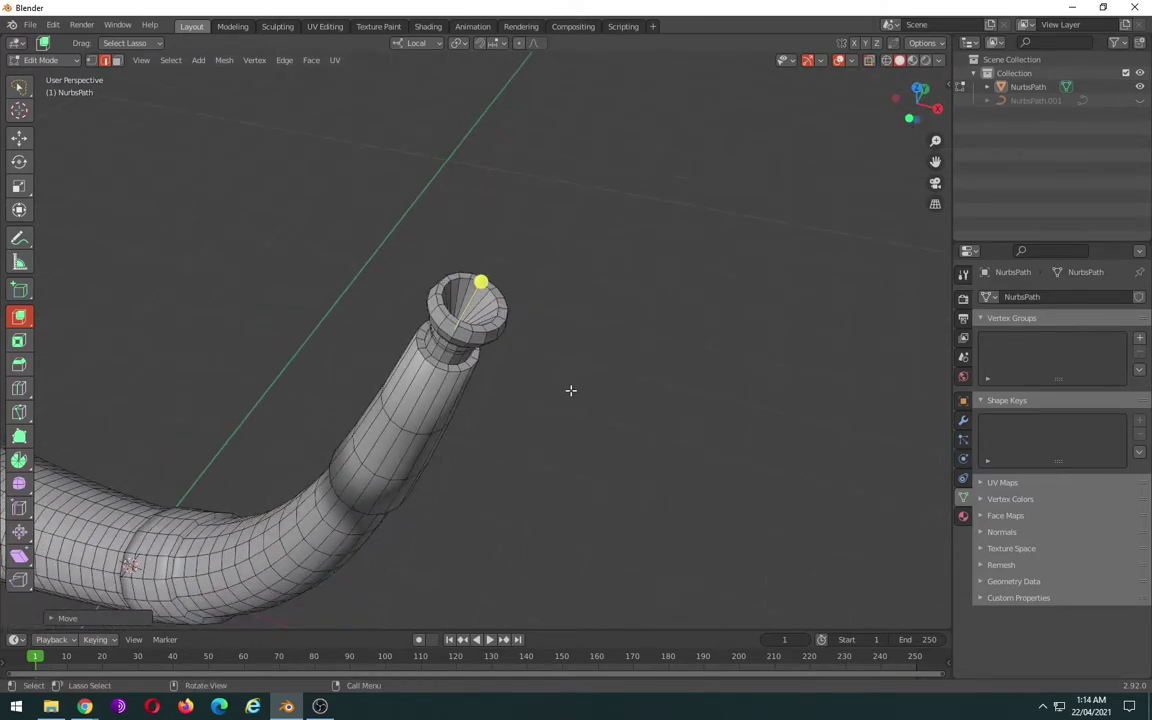
mouse_move(570, 390)
middle_down()
mouse_move(481, 386)
mouse_move(285, 332)
mouse_move(549, 383)
mouse_move(571, 401)
mouse_move(635, 398)
mouse_move(530, 363)
mouse_move(656, 401)
mouse_move(535, 360)
mouse_move(548, 363)
mouse_move(450, 426)
middle_up()
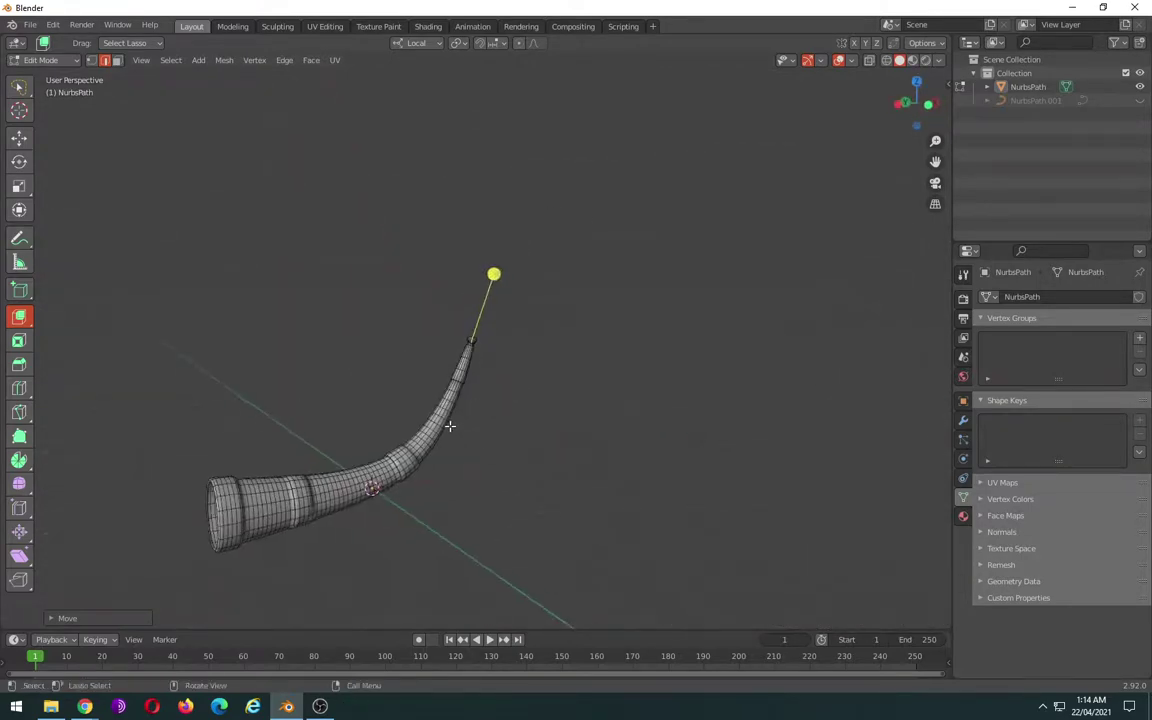
key(ctrl+s)
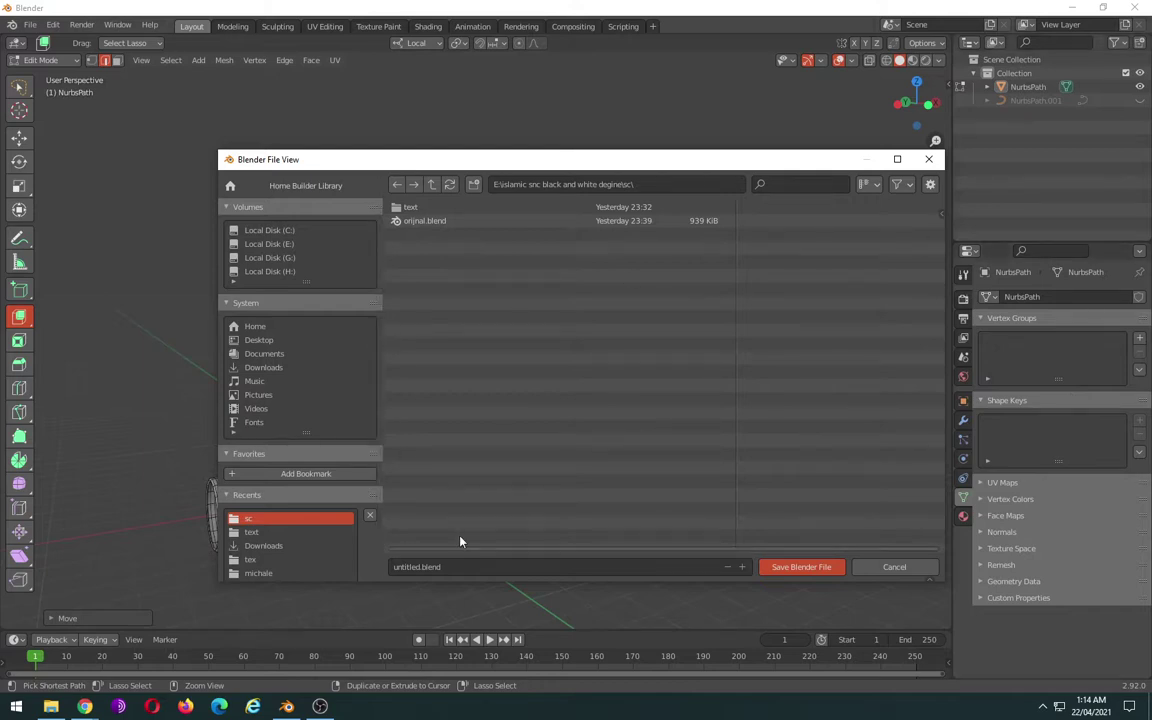
- Save the horn as 'runed horn.blend' in the sc folder
click(473, 567)
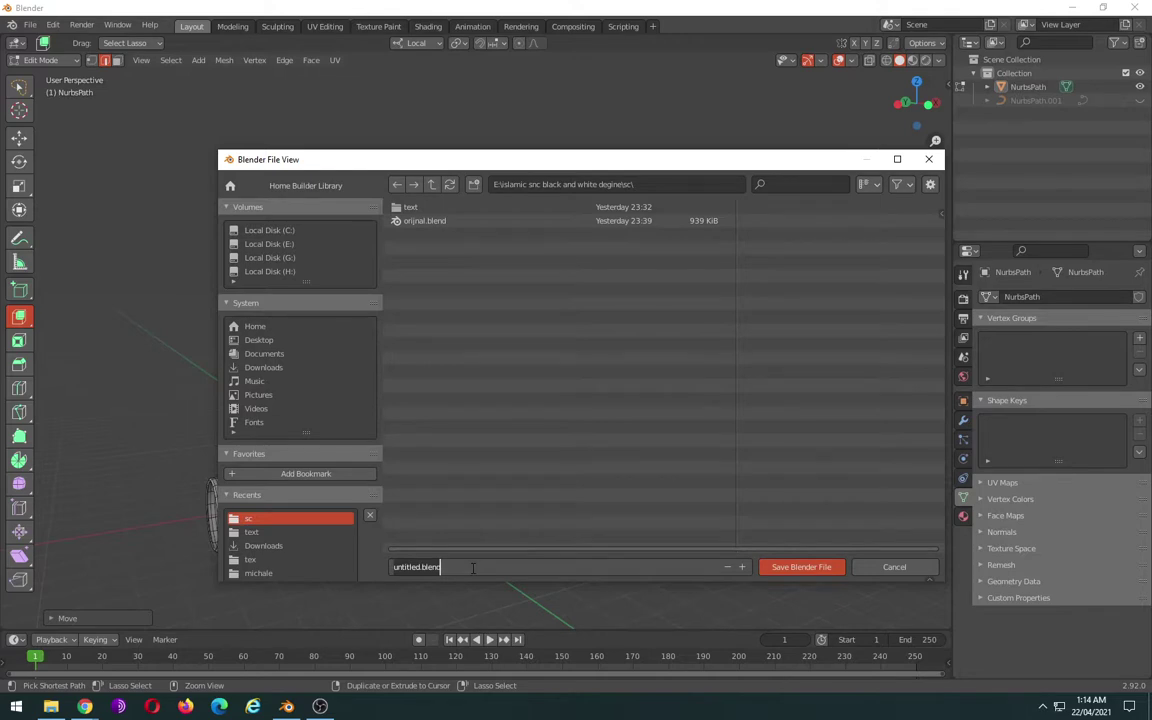
key(ctrl+a)
text(n)
key(Return)
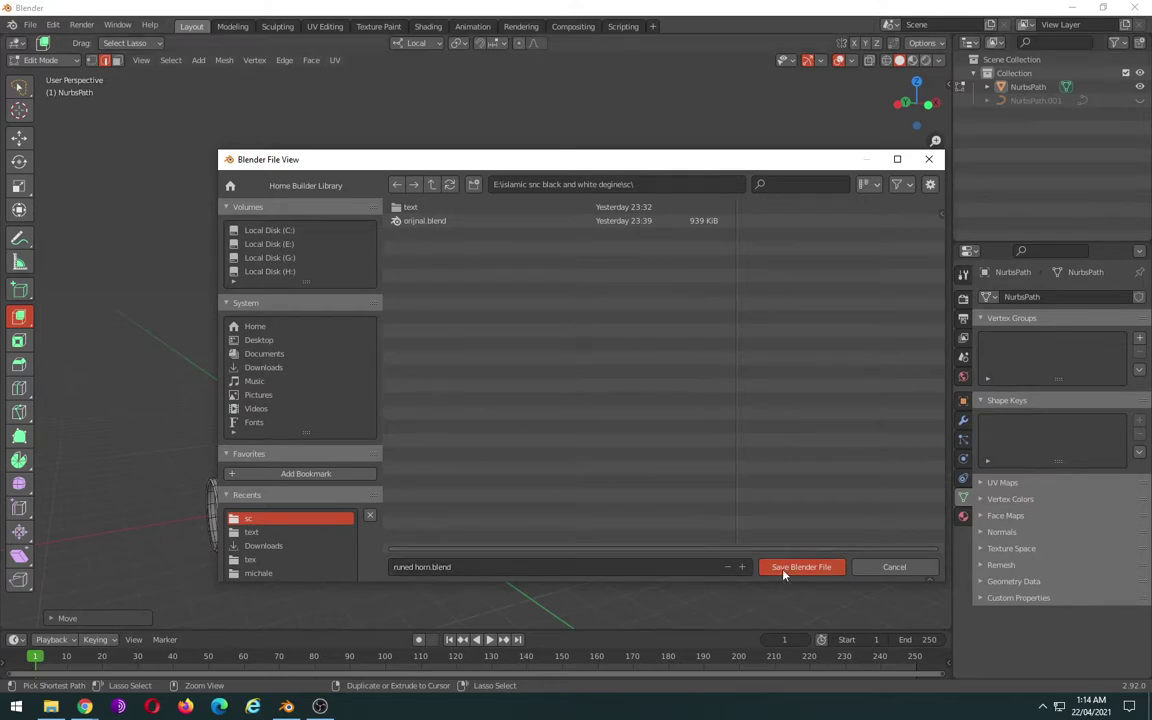
click(784, 568)
mouse_move(512, 435)
middle_down()
mouse_move(471, 445)
mouse_move(579, 381)
middle_up()
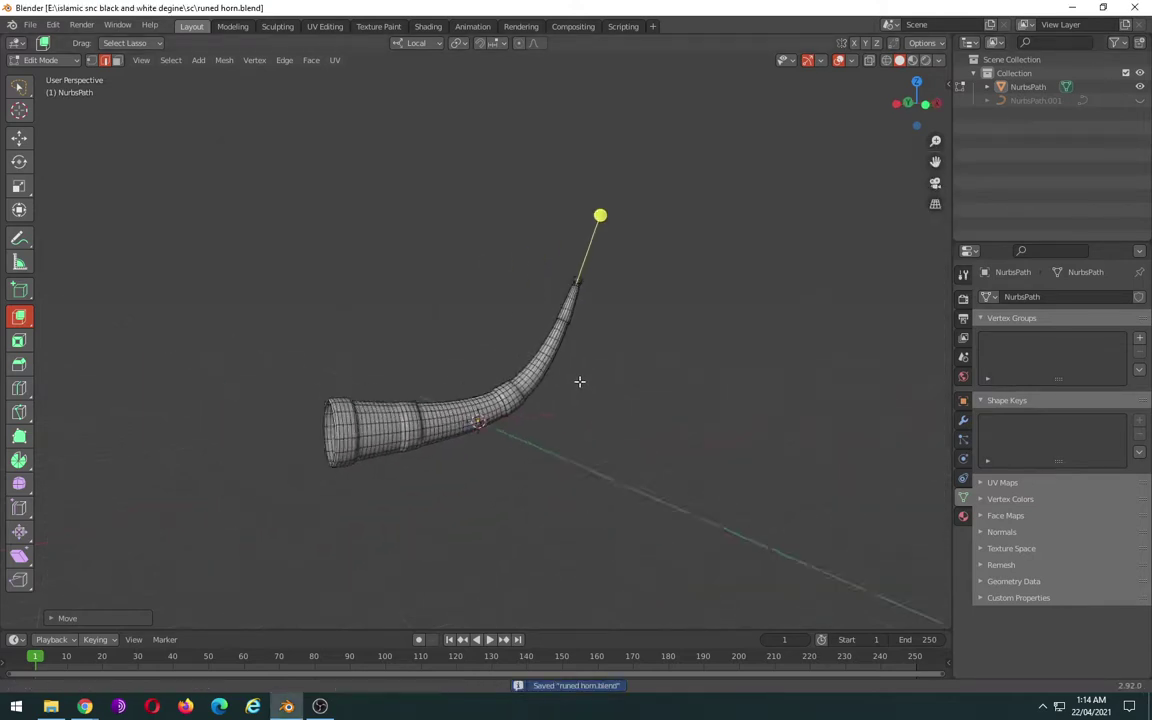
- Check the browser briefly, then frame the horn's mouth and middle in front view
scroll(588, 374, up, 3)
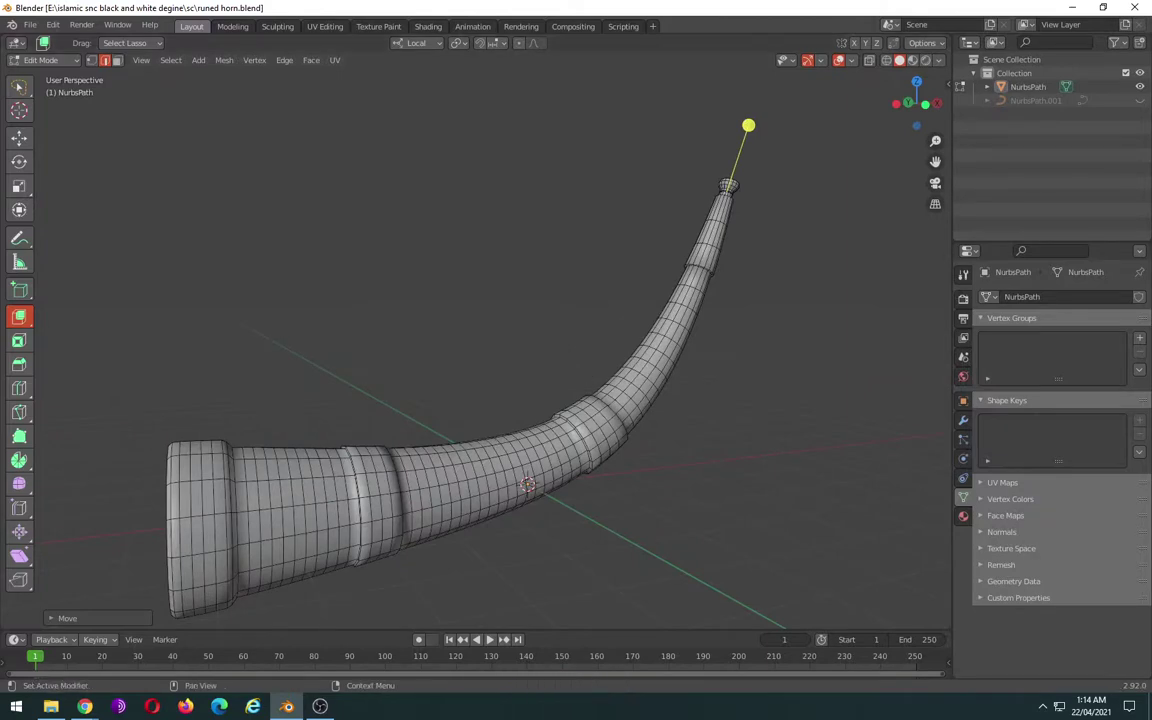
key(alt+Tab)
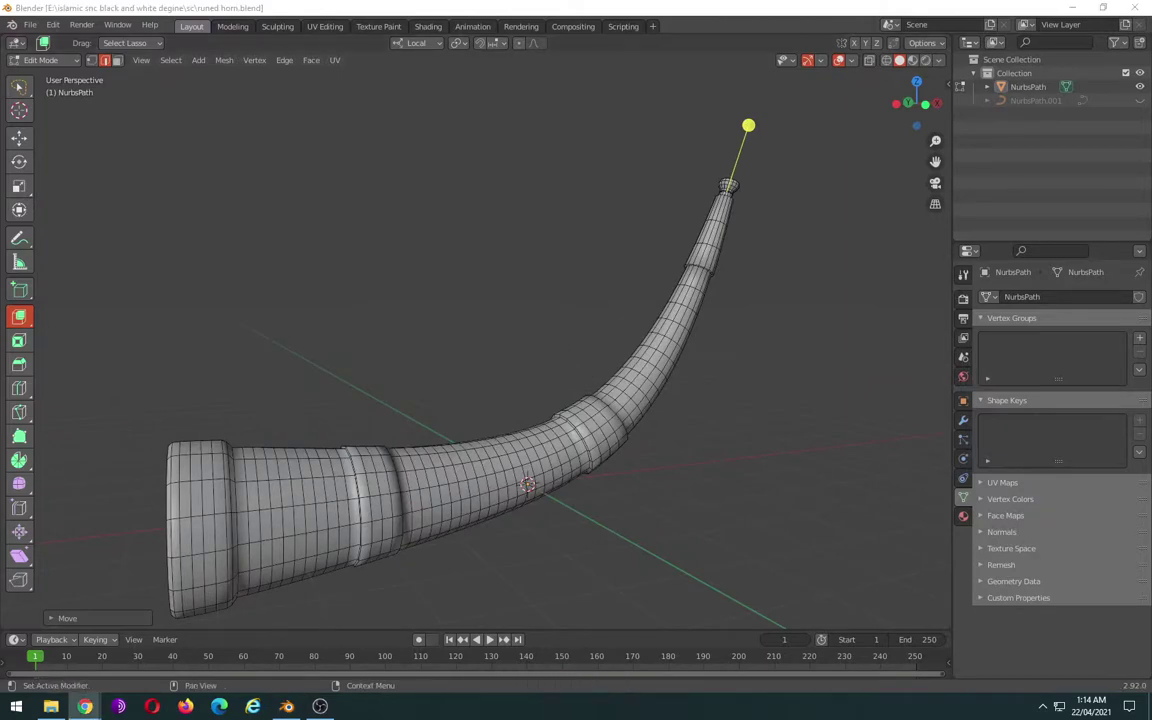
key(alt+Tab)
middle_drag(496, 391, 681, 383)
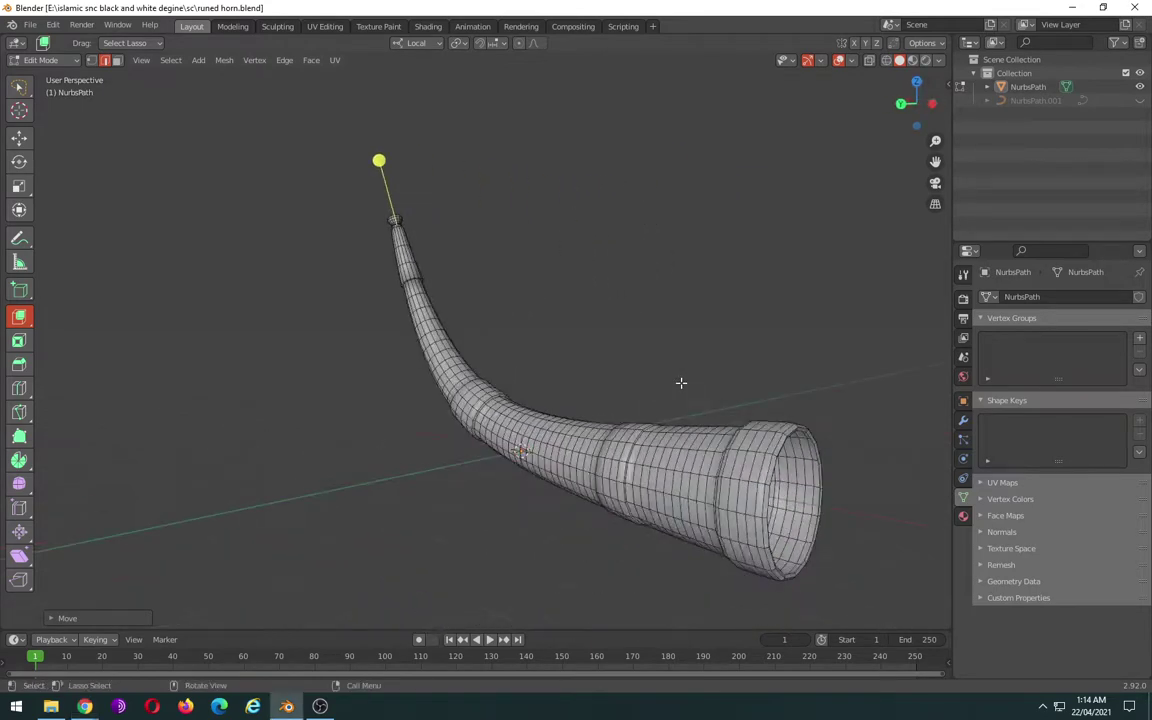
scroll(681, 383, up, 2)
scroll(681, 383, down, 2)
key(KP_1)
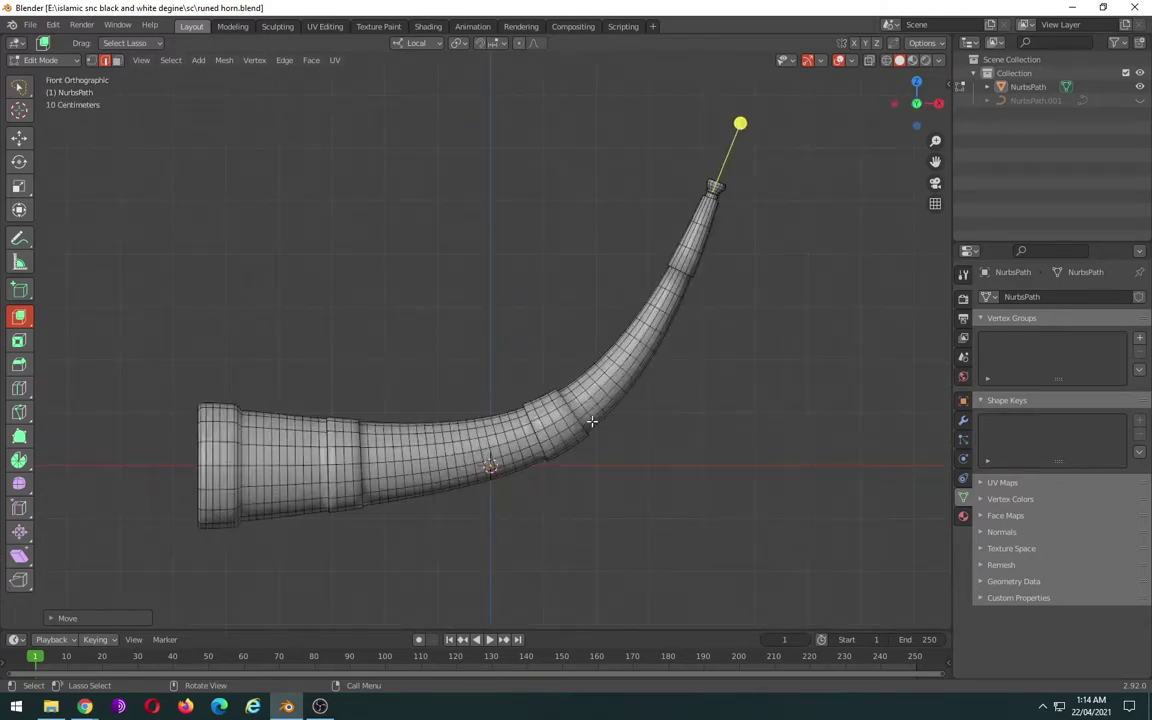
scroll(591, 421, up, 3)
shift+middle_drag(465, 458, 618, 301)
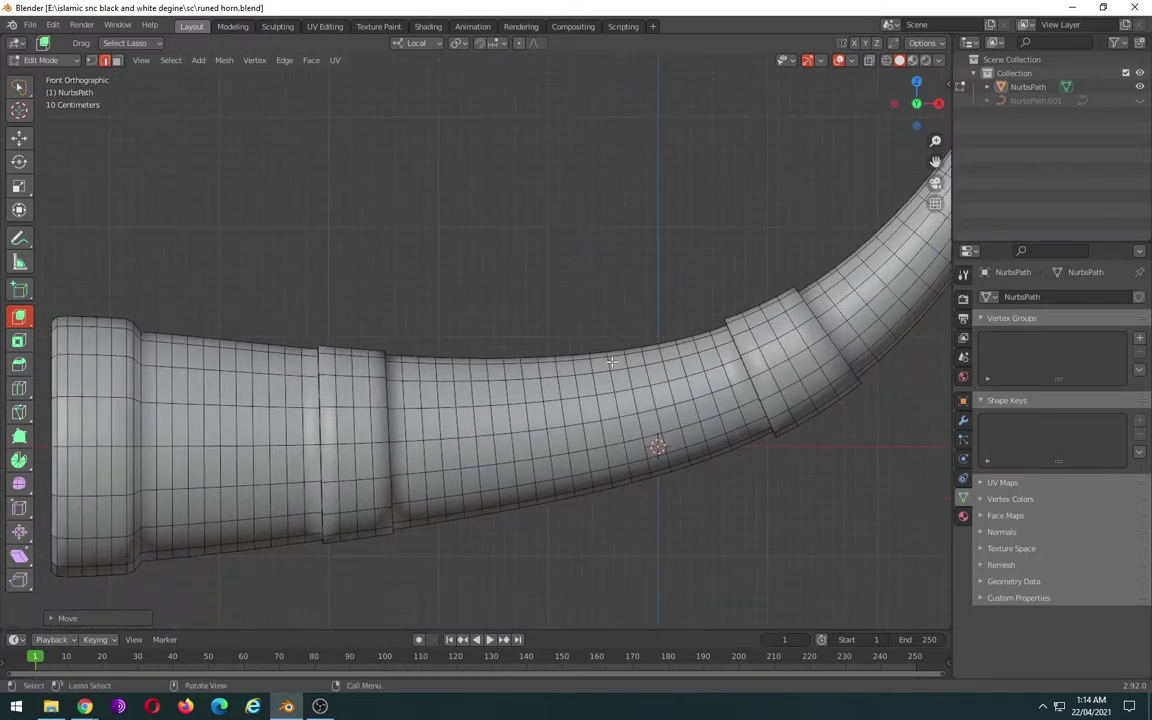
- Zoom in on the wide section and select the edge loop beside the ring band
middle_drag(611, 362, 486, 404)
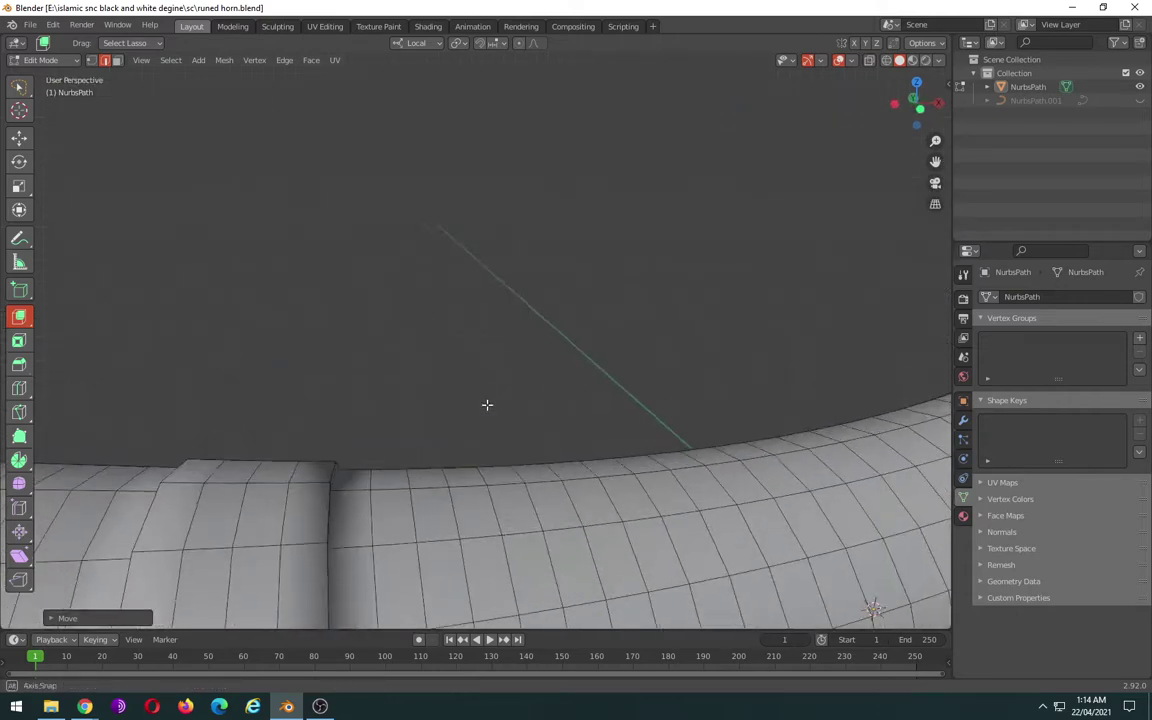
scroll(486, 404, down, 5)
scroll(594, 386, down, 2)
mouse_move(594, 386)
middle_down()
mouse_move(784, 386)
mouse_move(730, 401)
middle_up()
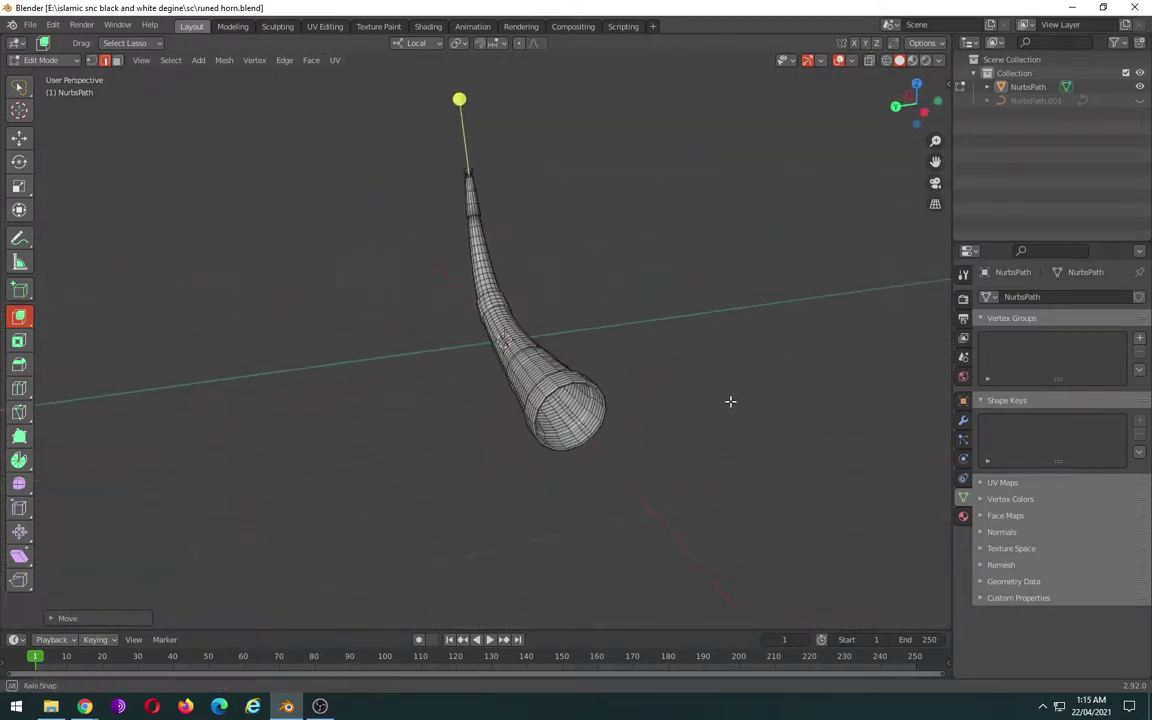
scroll(589, 387, up, 2)
scroll(589, 387, up, 2)
scroll(589, 387, up, 2)
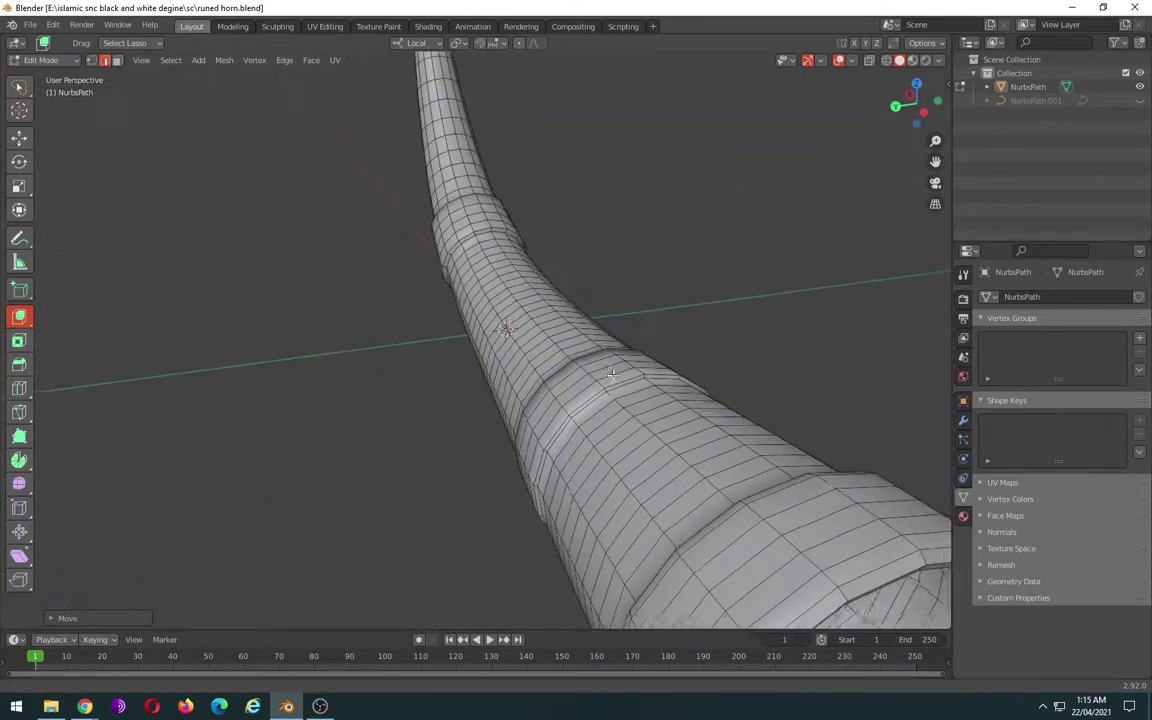
scroll(560, 370, up, 2)
scroll(550, 379, up, 1)
scroll(550, 379, up, 1)
scroll(560, 385, up, 1)
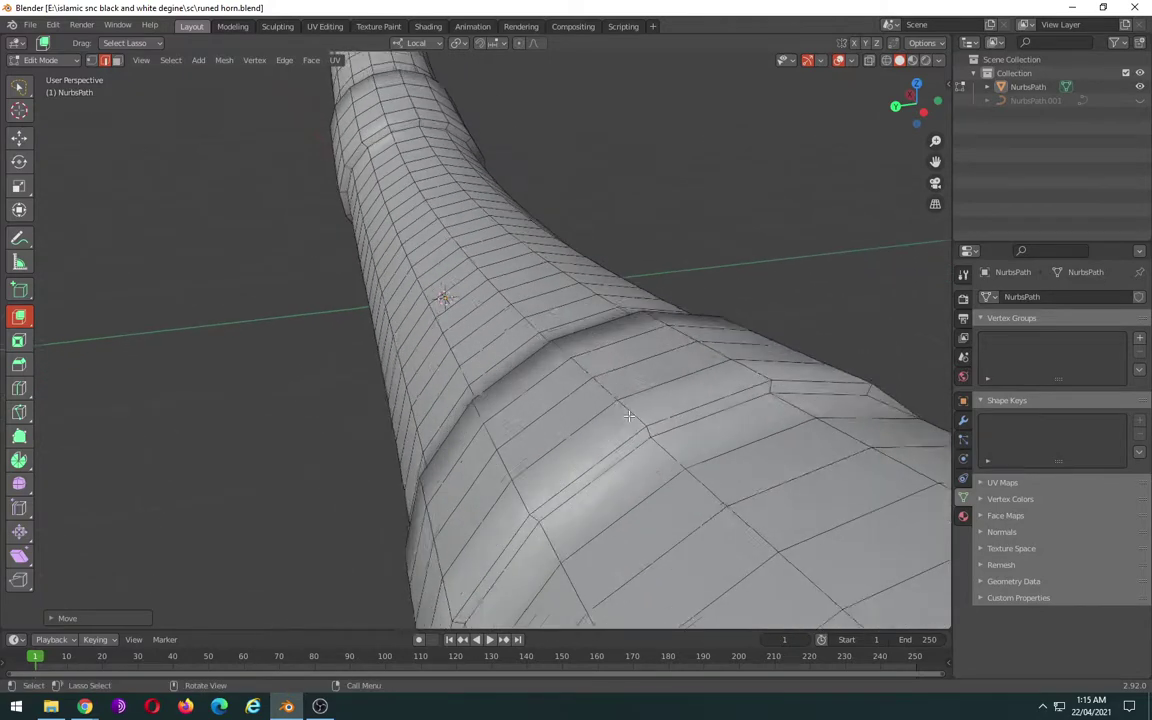
scroll(575, 392, up, 2)
scroll(588, 400, up, 1)
alt+click(506, 432)
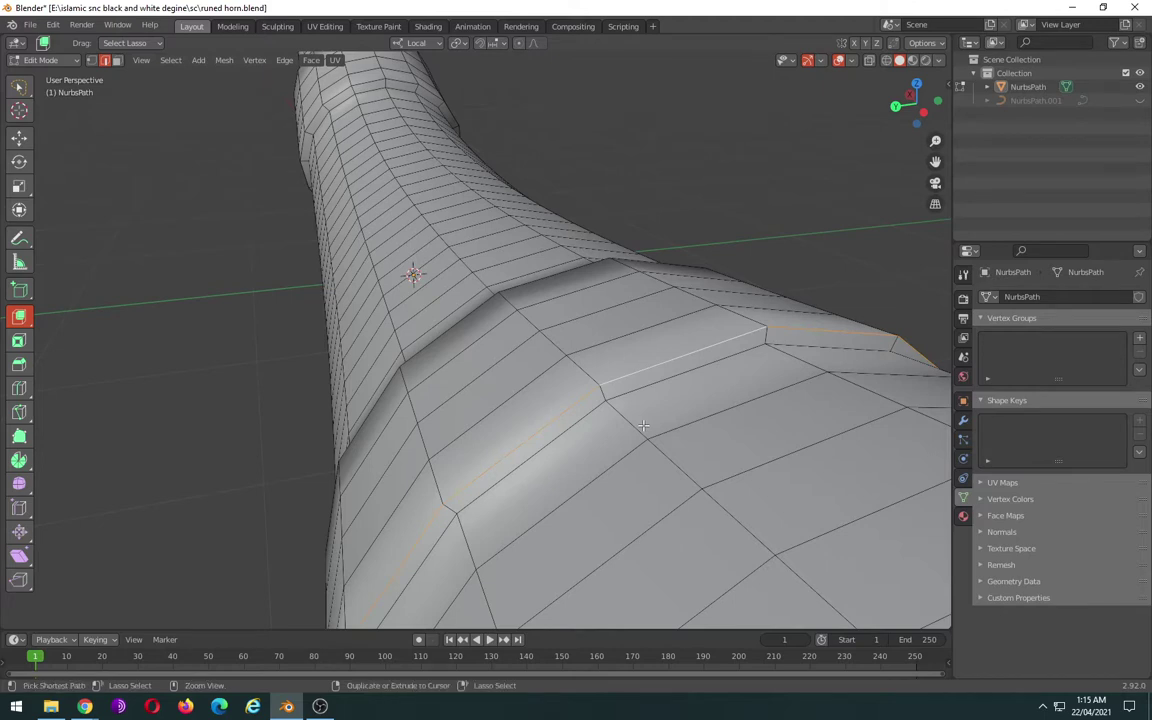
- Bevel the selected ring-band edge loop with 2 segments
key(ctrl+b)
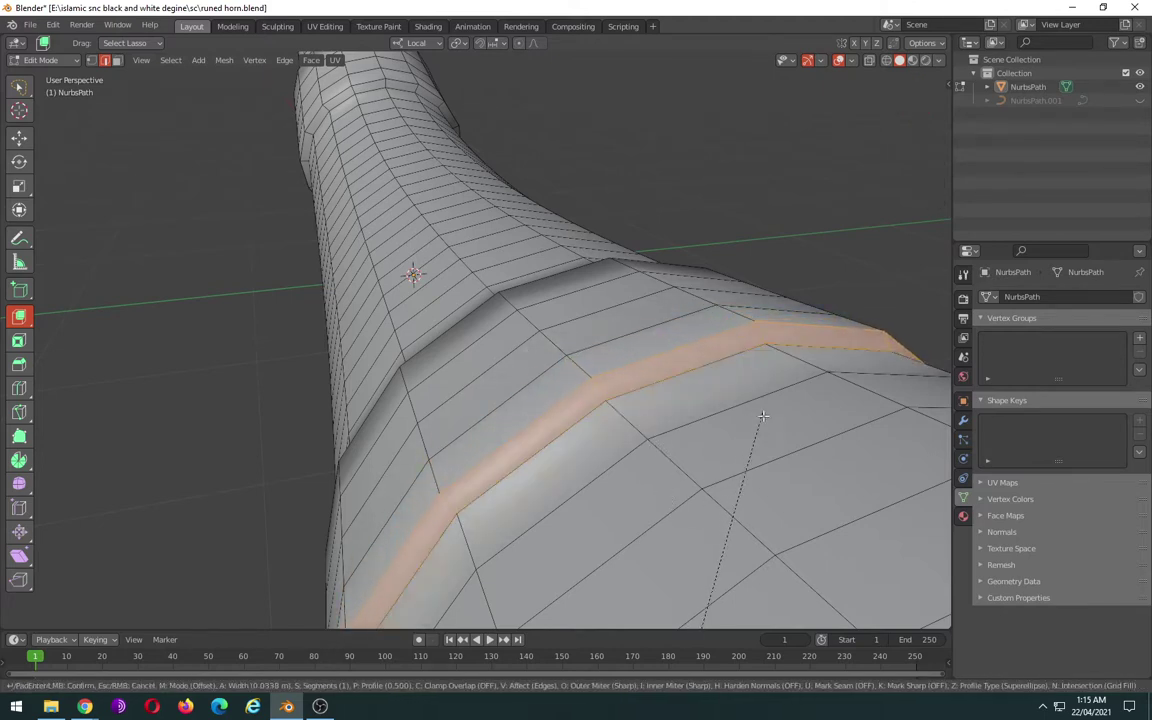
key(Escape)
click(18, 320)
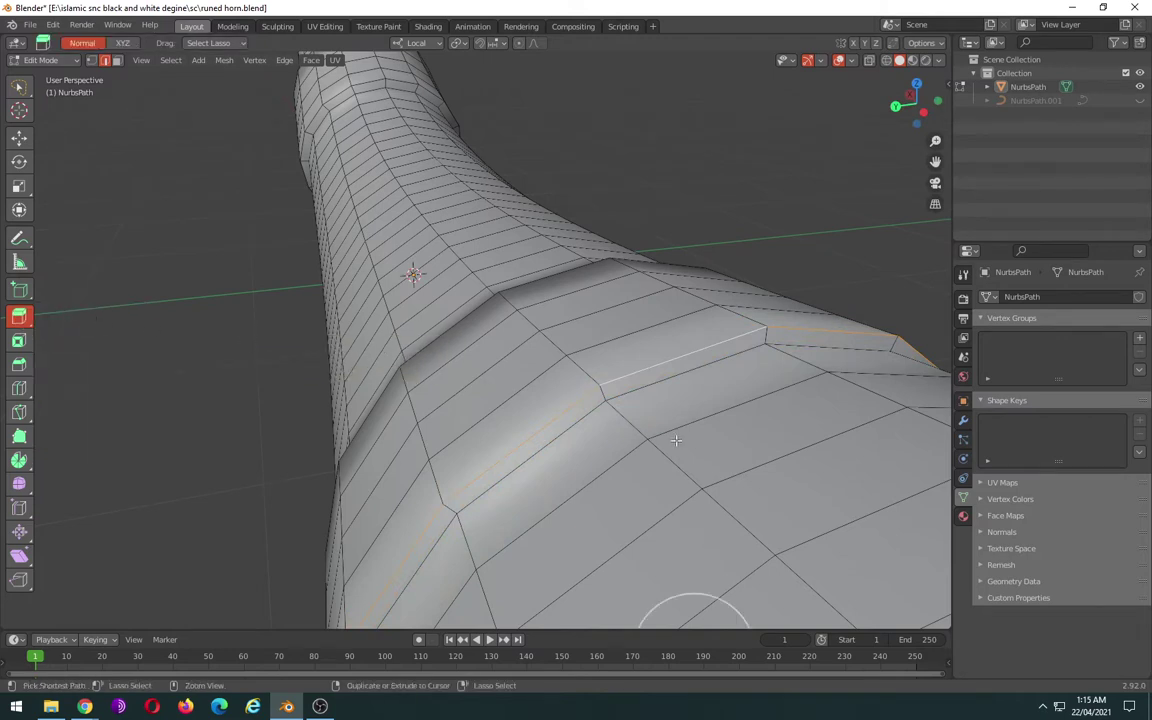
key(ctrl+b)
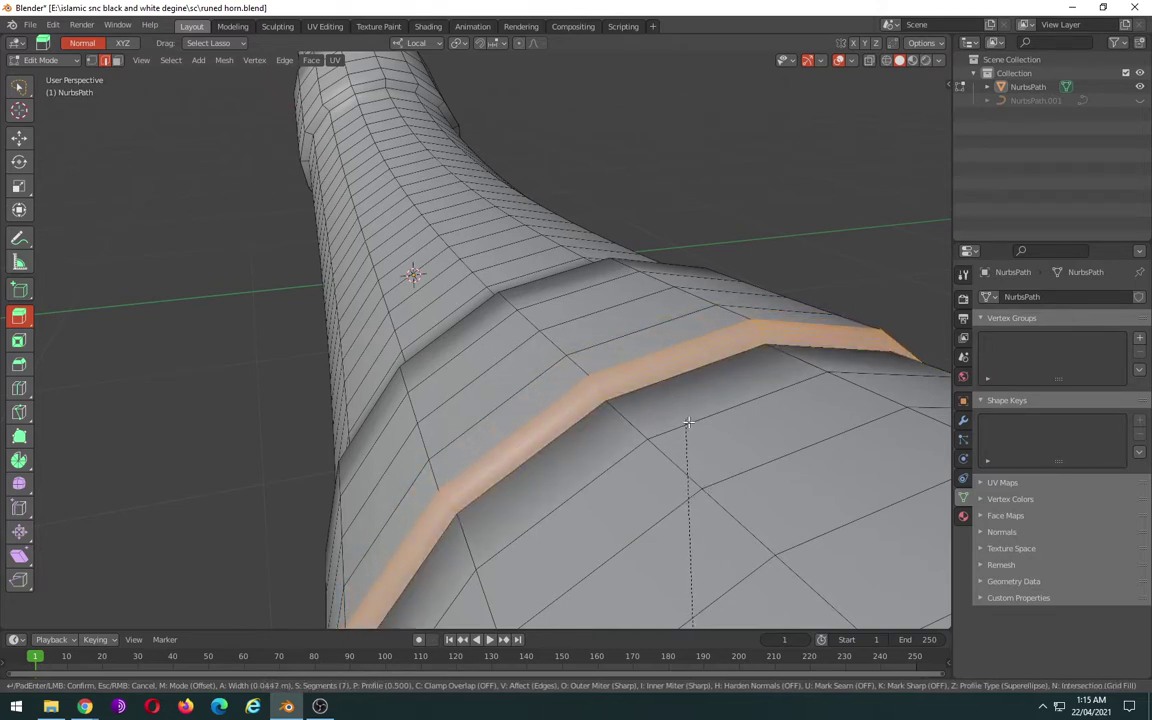
scroll(689, 422, down, 2)
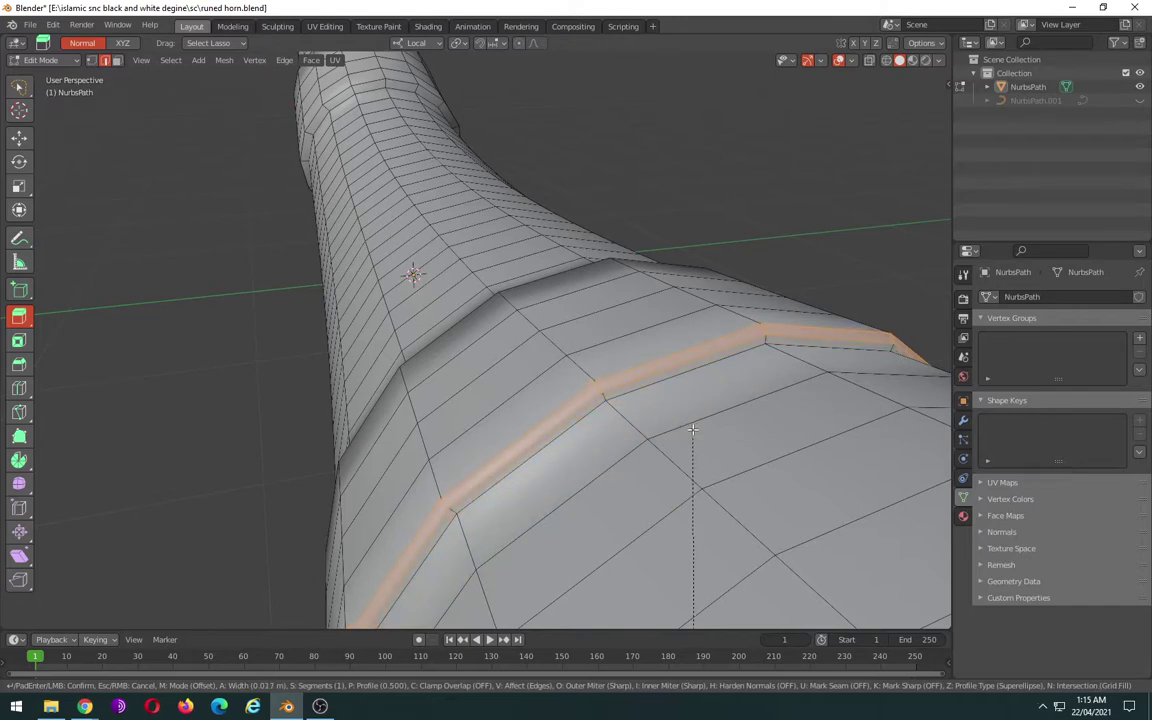
scroll(693, 429, up, 1)
click(693, 429)
- Select the ridge edge loop and its neighbour and give them a narrow bevel
mouse_move(738, 360)
middle_down()
mouse_move(537, 310)
mouse_move(939, 98)
middle_up()
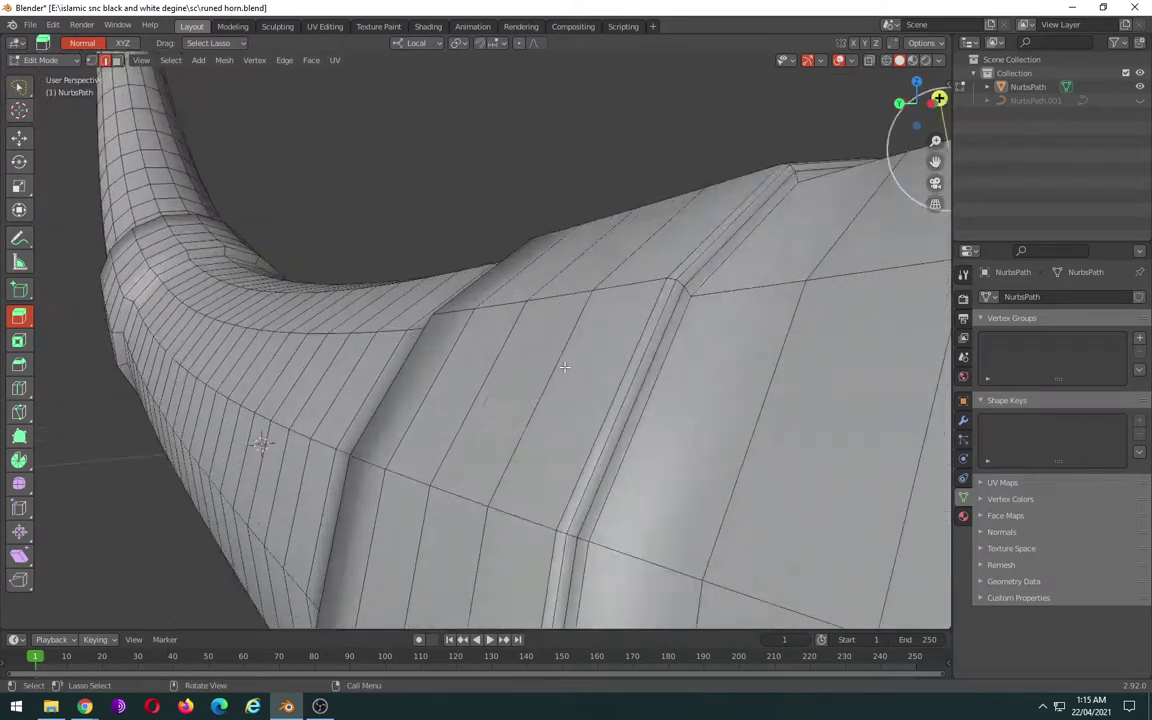
middle_drag(564, 367, 627, 381)
alt+click(631, 391)
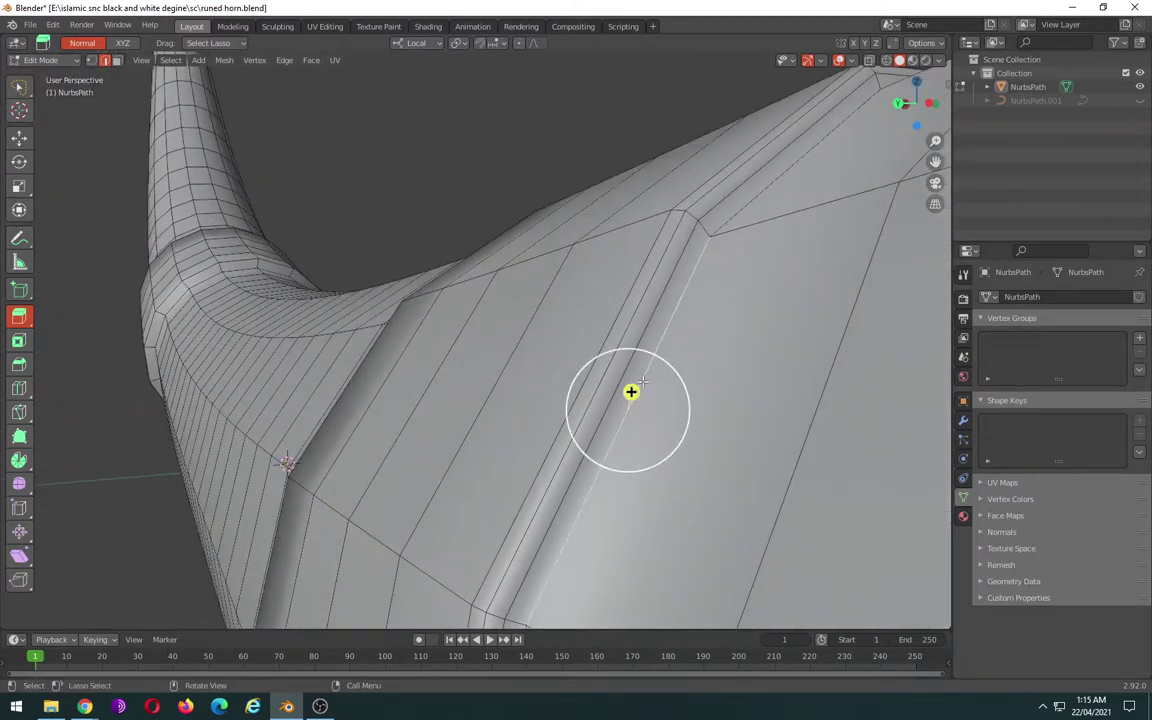
alt+shift+click(737, 210)
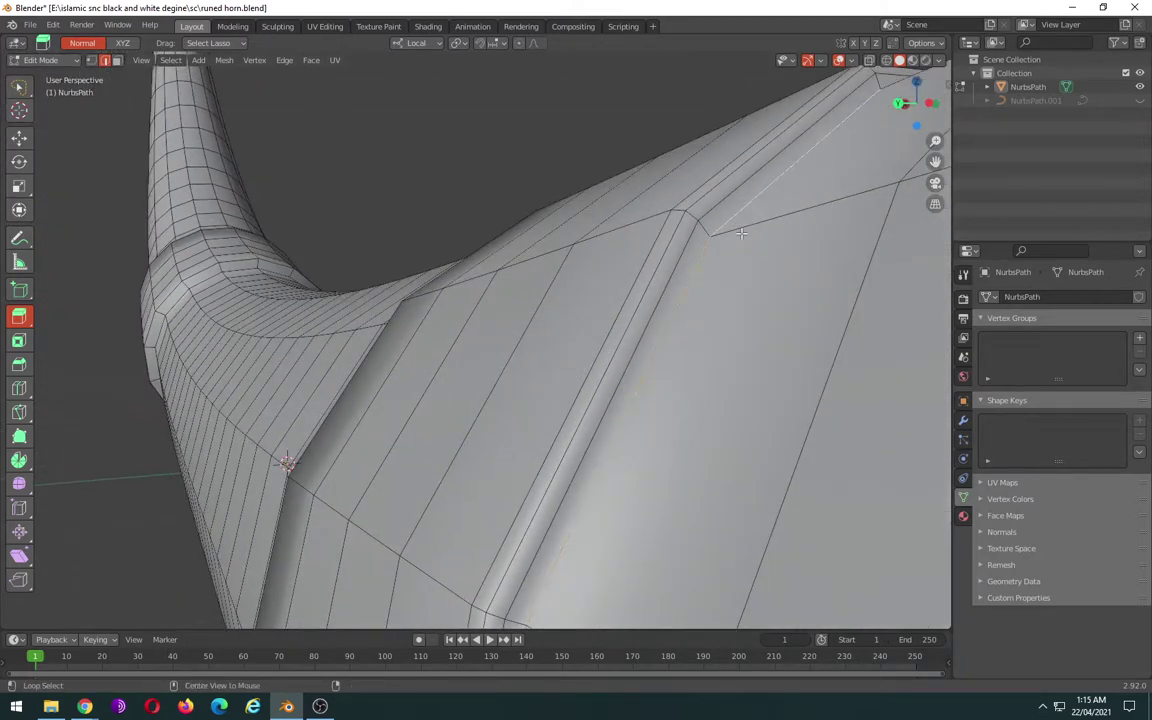
key(ctrl+b)
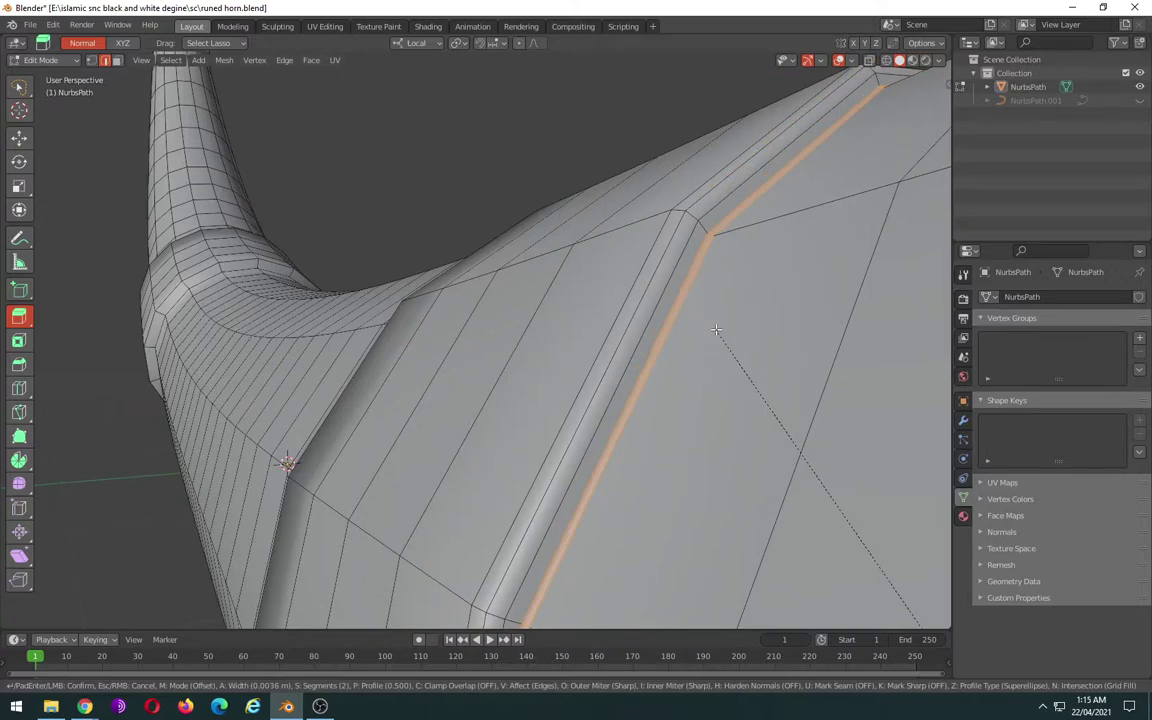
click(716, 329)
- Preview the new groove in Object Mode, then return to Edit Mode
key(Tab)
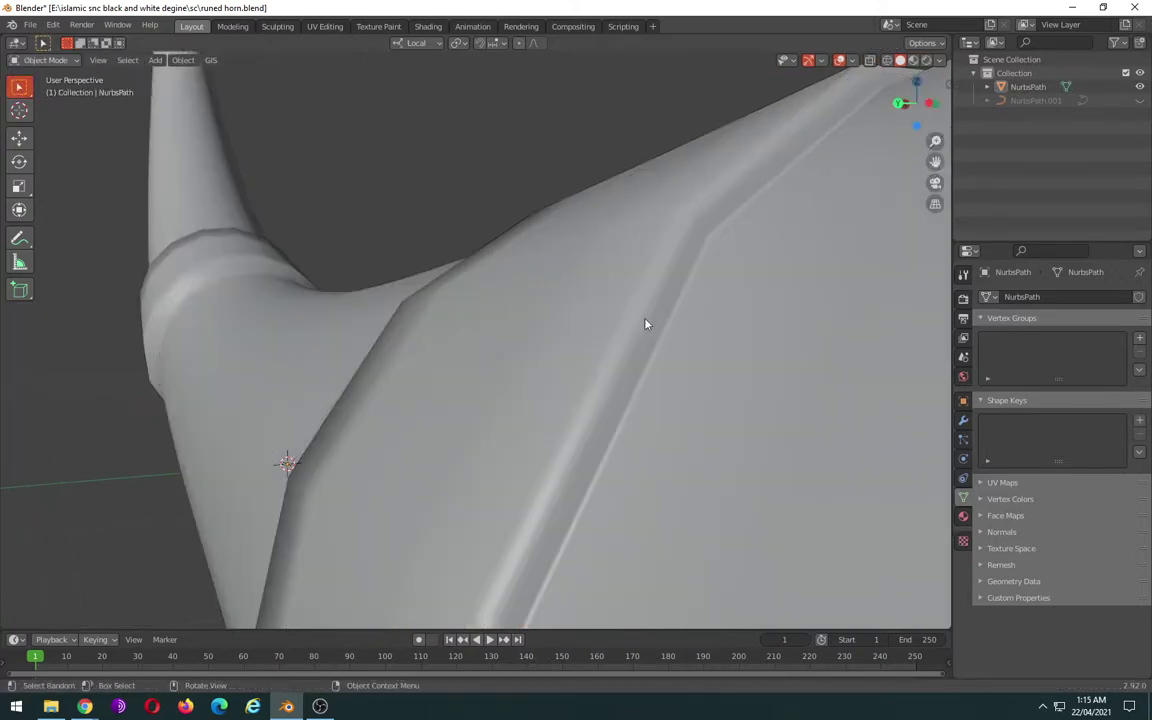
mouse_move(648, 321)
middle_down()
mouse_move(557, 299)
mouse_move(689, 324)
mouse_move(578, 348)
mouse_move(619, 333)
mouse_move(600, 335)
middle_up()
scroll(578, 348, up, 3)
key(Tab)
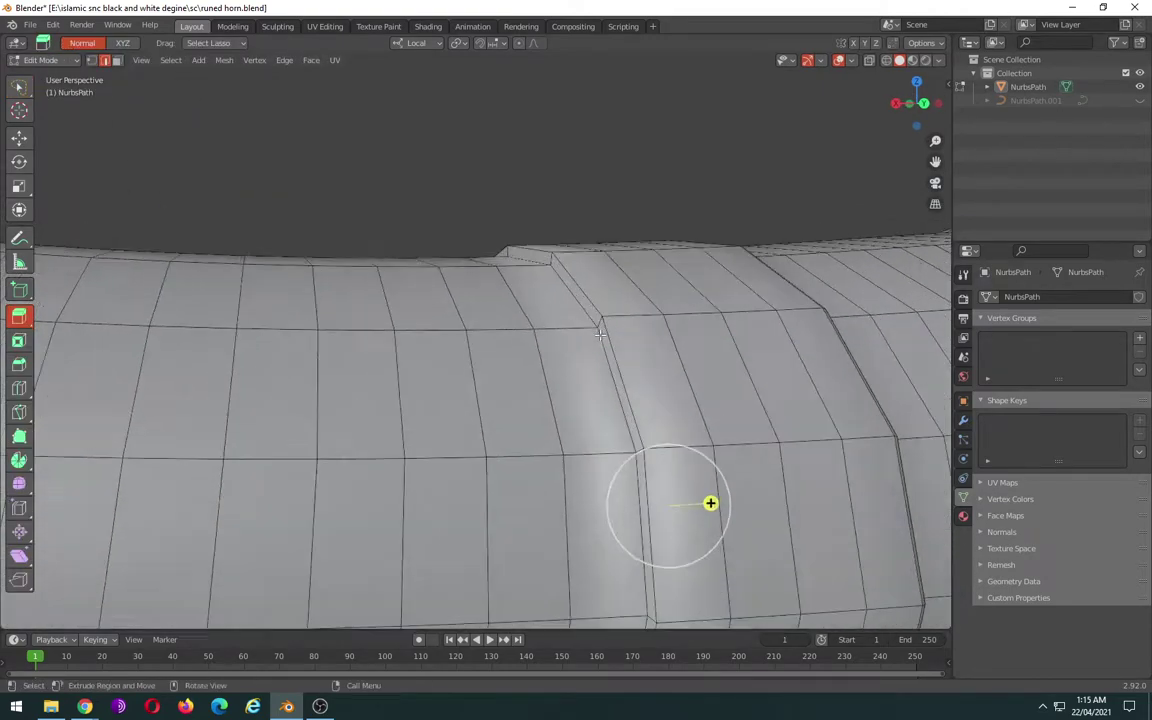
- Bevel the ridge seam loop and the crease loop beside the band into fine grooves
alt+click(547, 250)
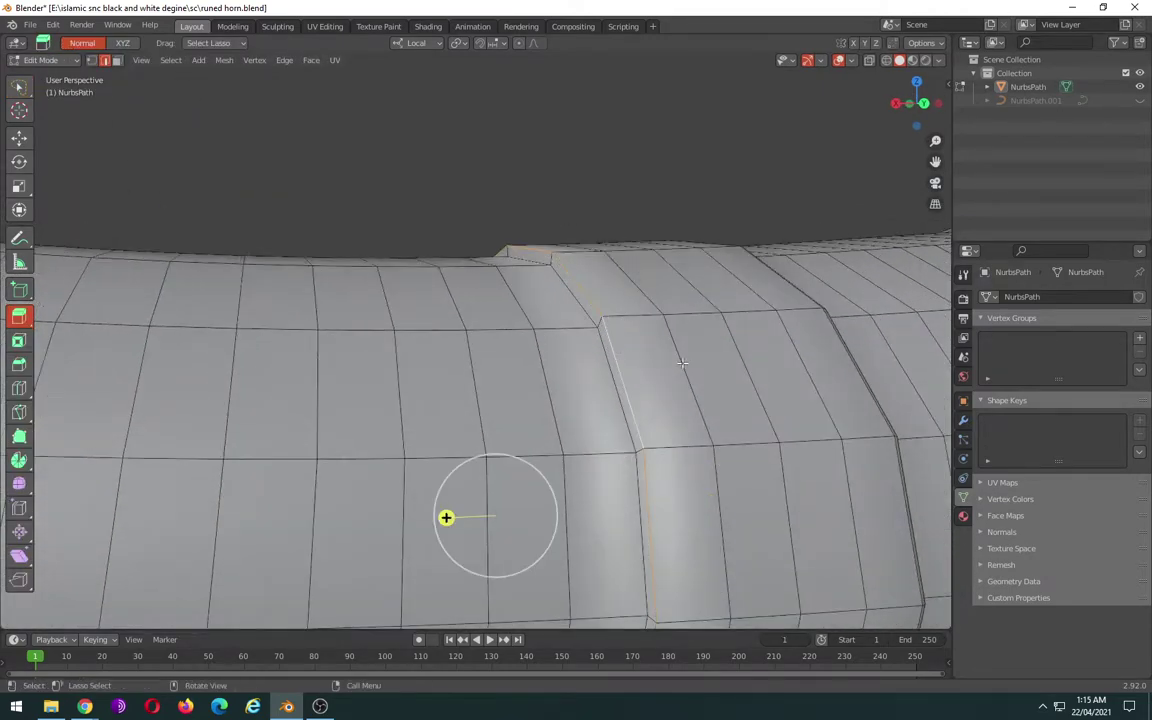
key(ctrl+b)
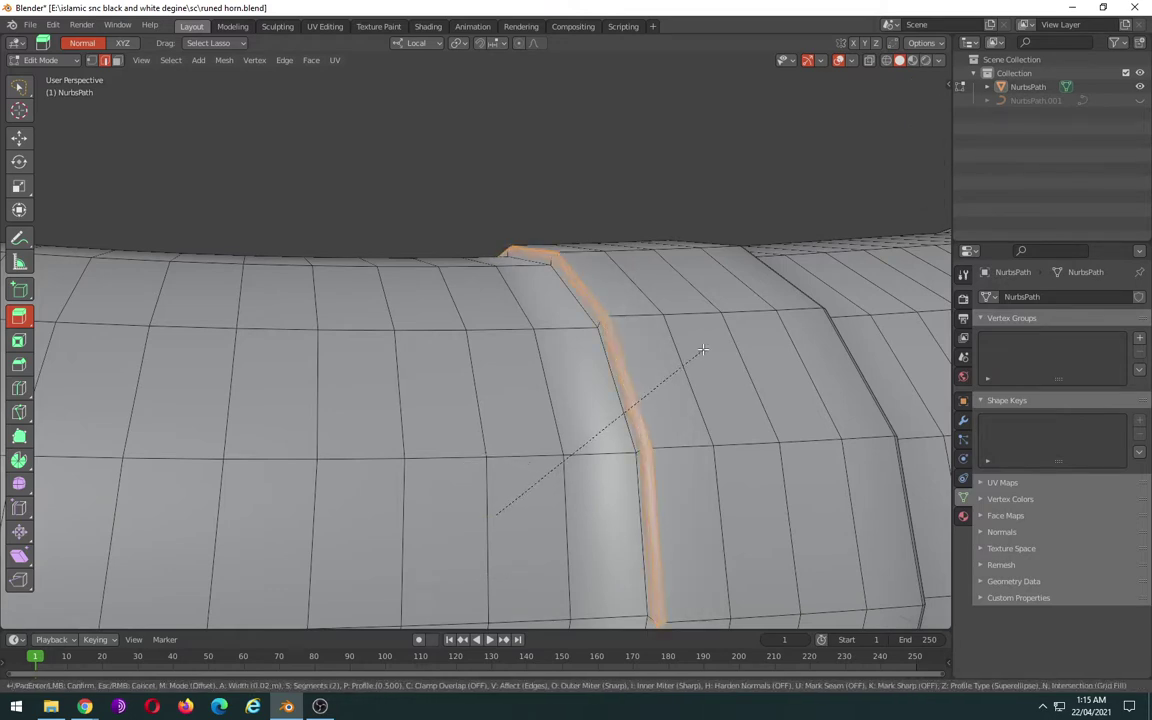
click(672, 367)
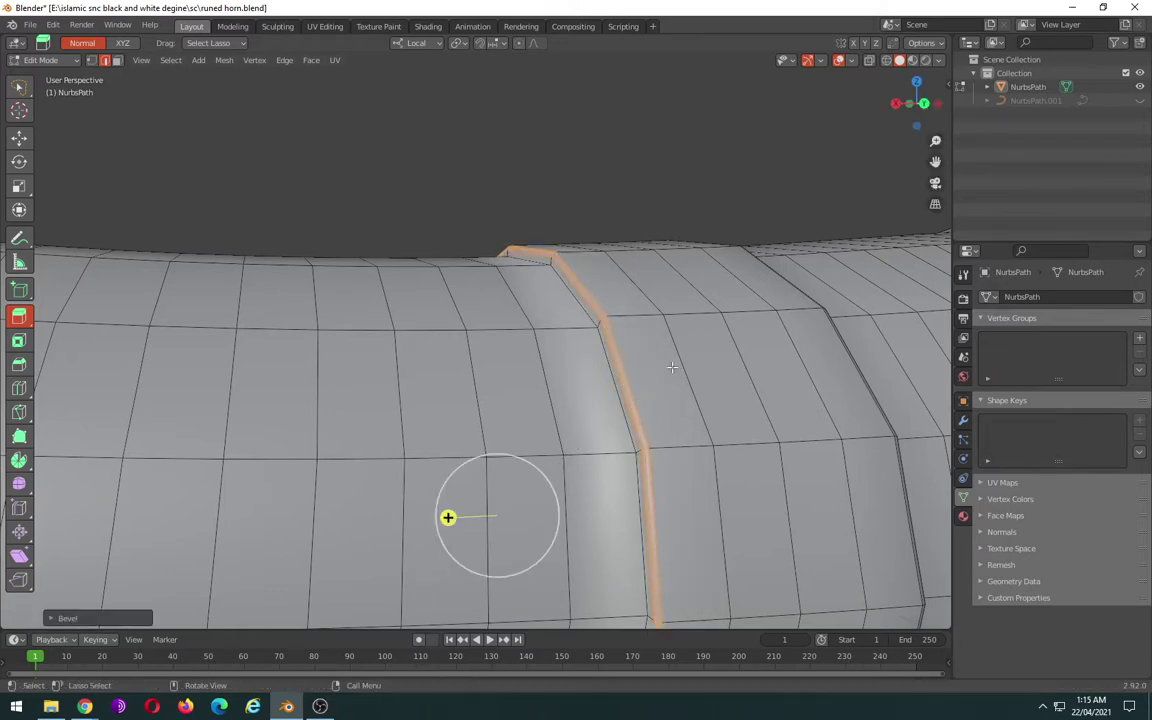
click(590, 370)
alt+click(638, 491)
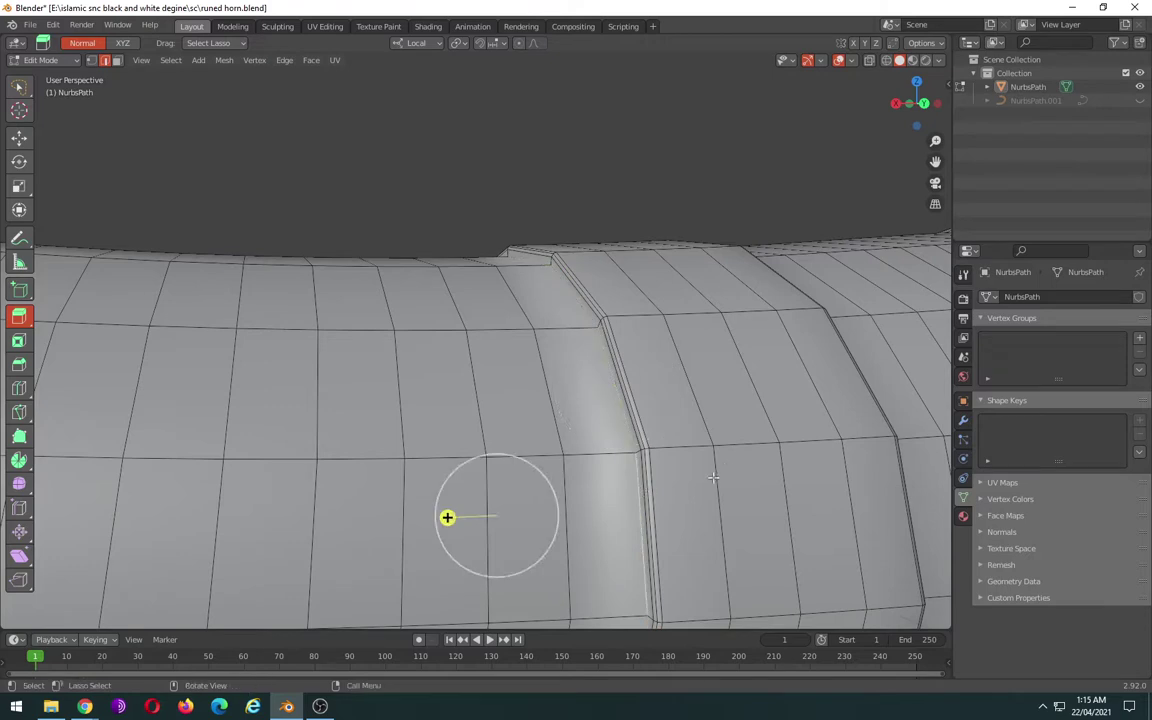
key(ctrl+b)
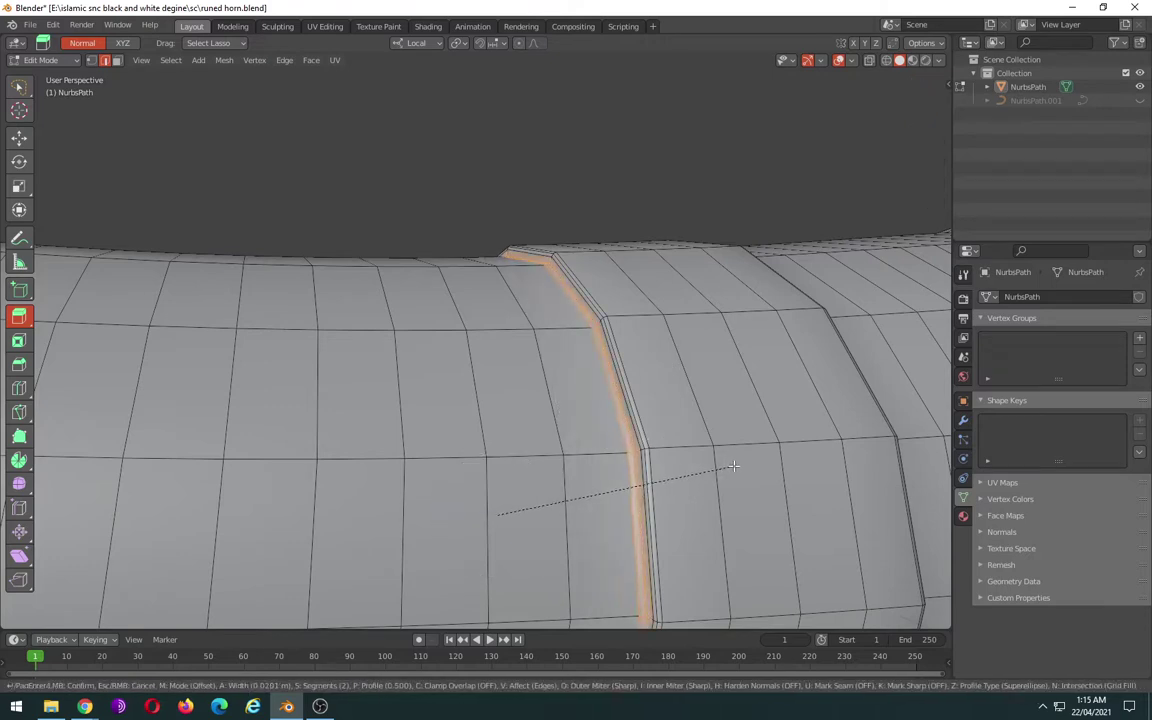
click(728, 466)
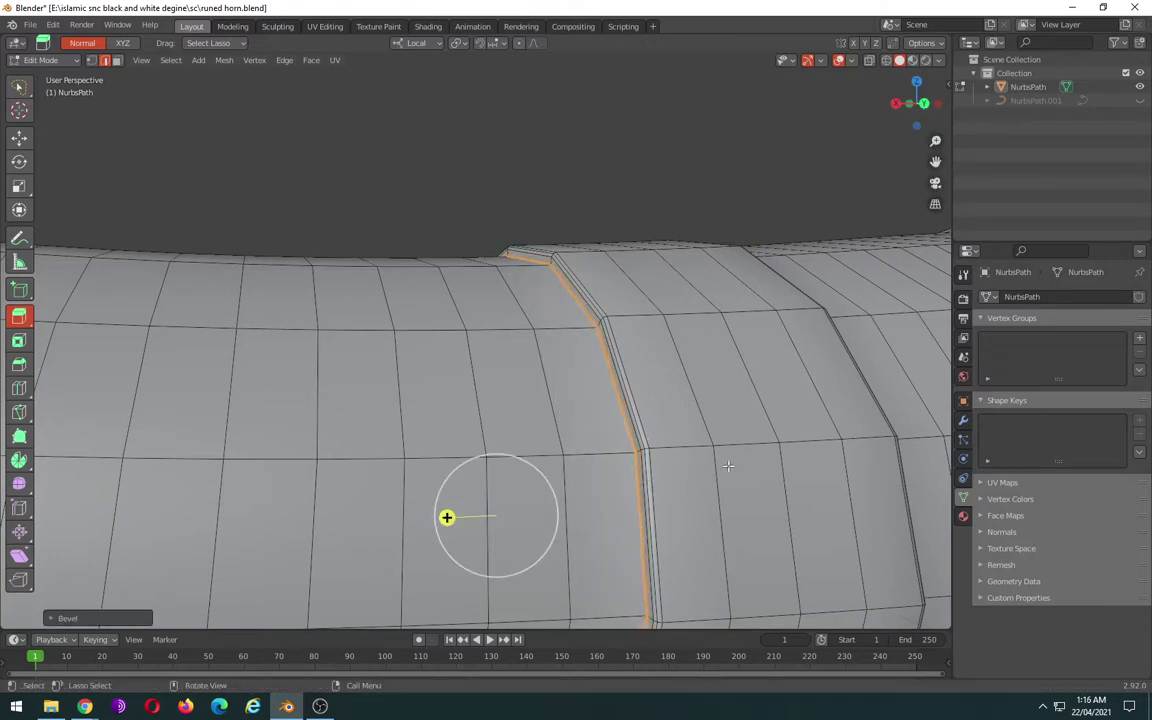
- Return to Object Mode and save runed horn.blend
key(Tab)
scroll(710, 440, down, 5)
scroll(690, 430, down, 2)
scroll(675, 436, down, 4)
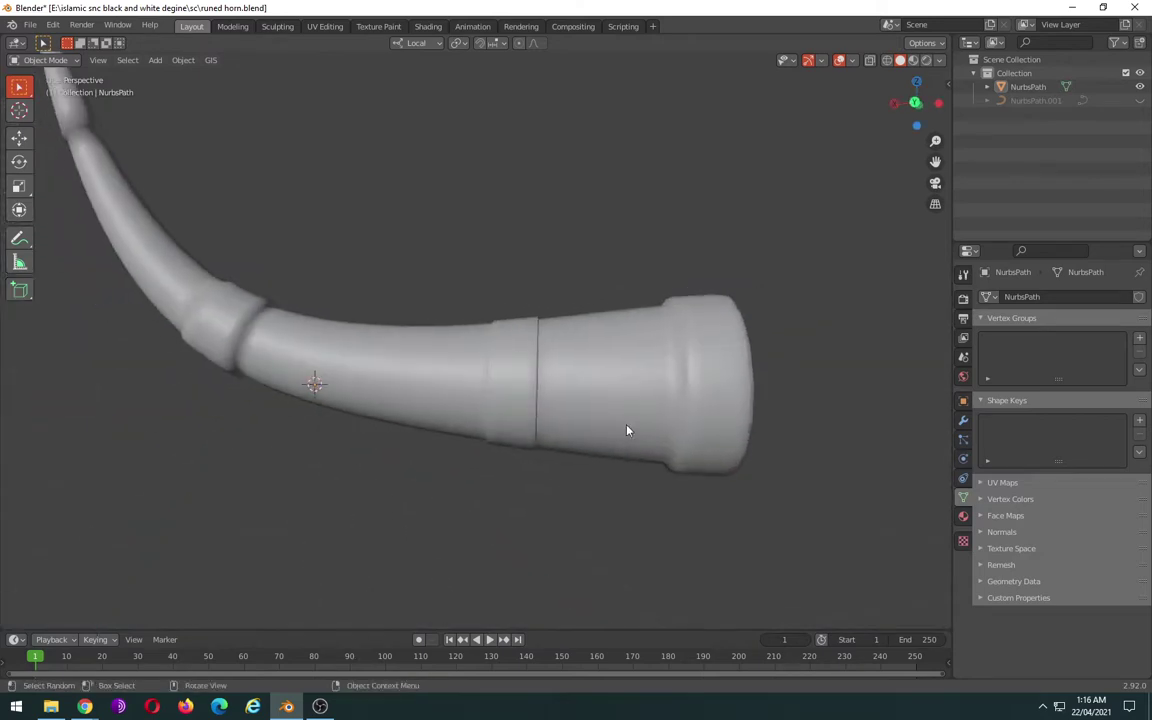
key(ctrl+s)
- Turn the bell end toward the viewer and reopen the horn mesh in Edit Mode
scroll(706, 428, up, 4)
scroll(602, 417, down, 4)
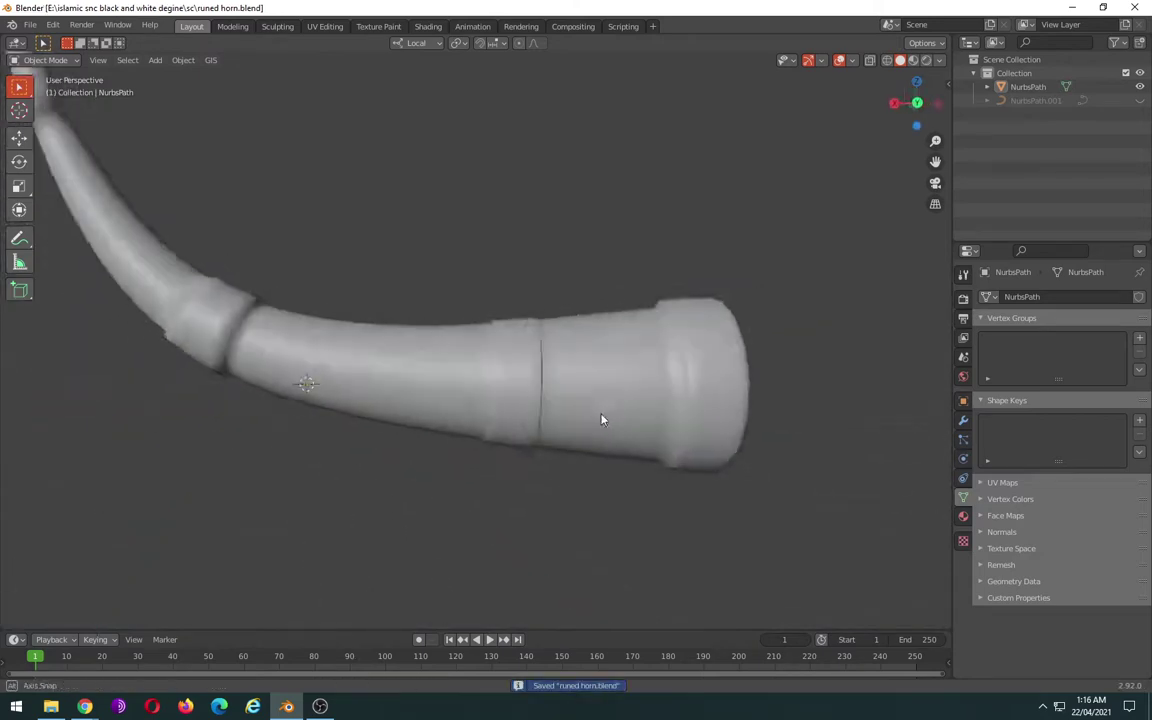
mouse_move(602, 417)
middle_down()
mouse_move(715, 427)
mouse_move(589, 406)
mouse_move(686, 425)
mouse_move(813, 409)
middle_up()
scroll(792, 427, up, 3)
scroll(670, 425, up, 3)
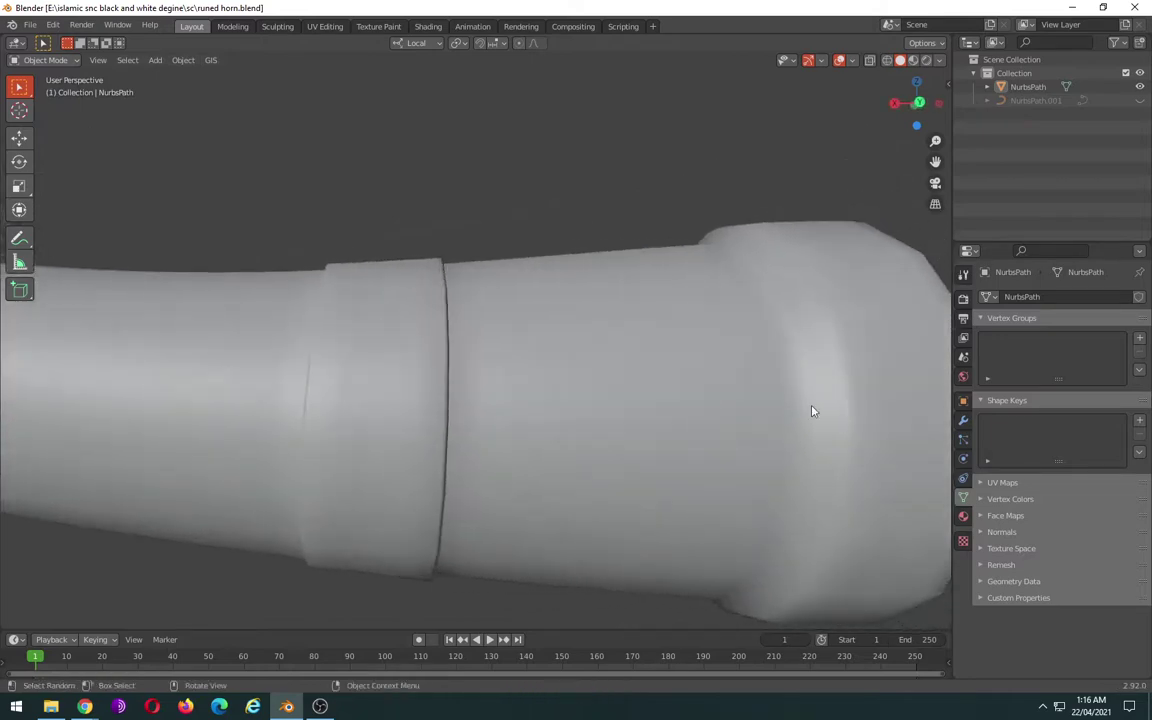
click(836, 419)
key(Tab)
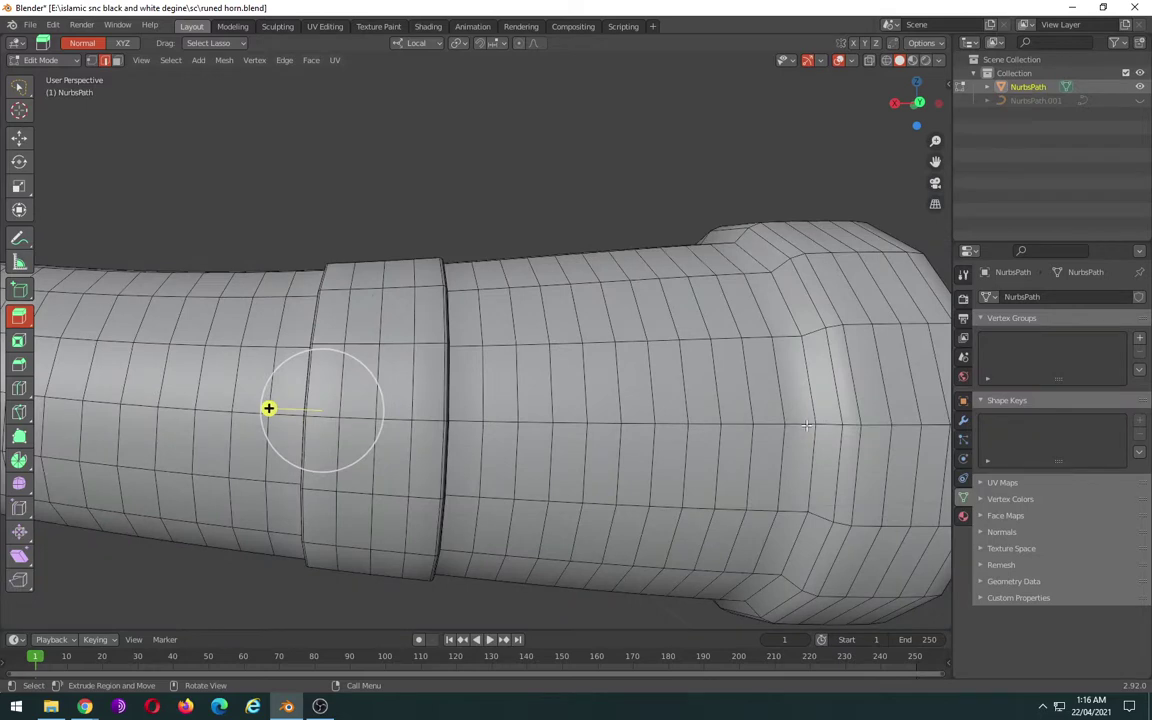
- Slide the wide-bulge edge loop along X and bevel it into a groove
alt+click(810, 368)
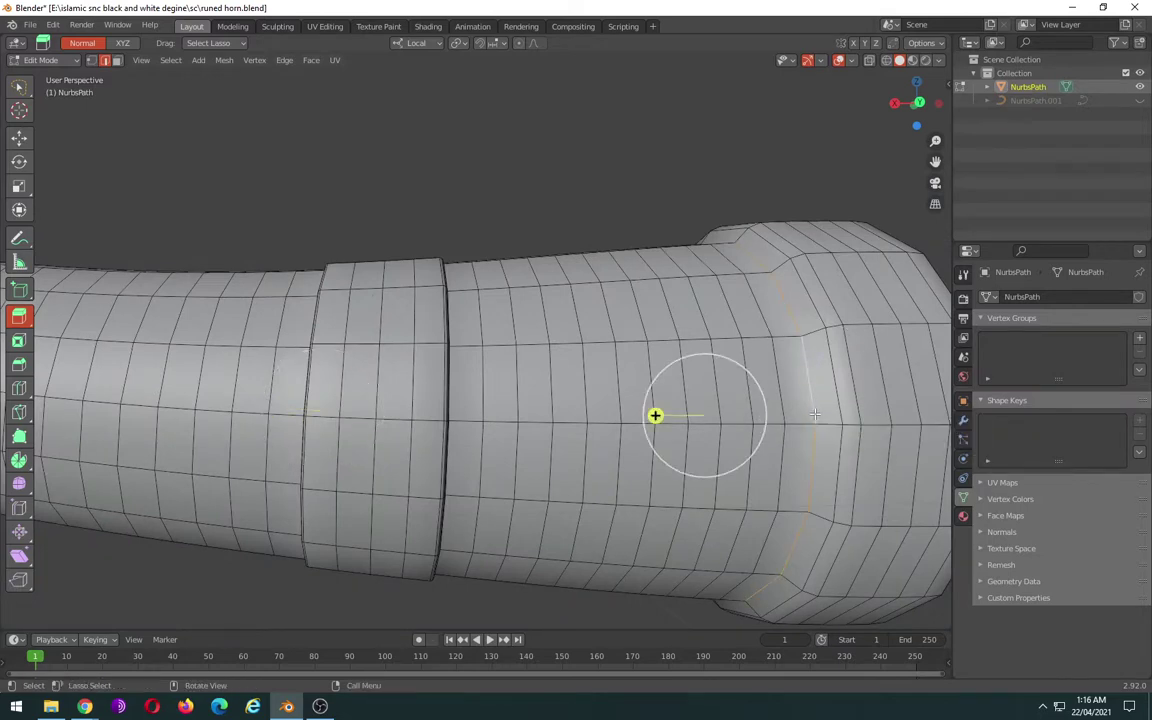
key(g)
key(x)
key(x)
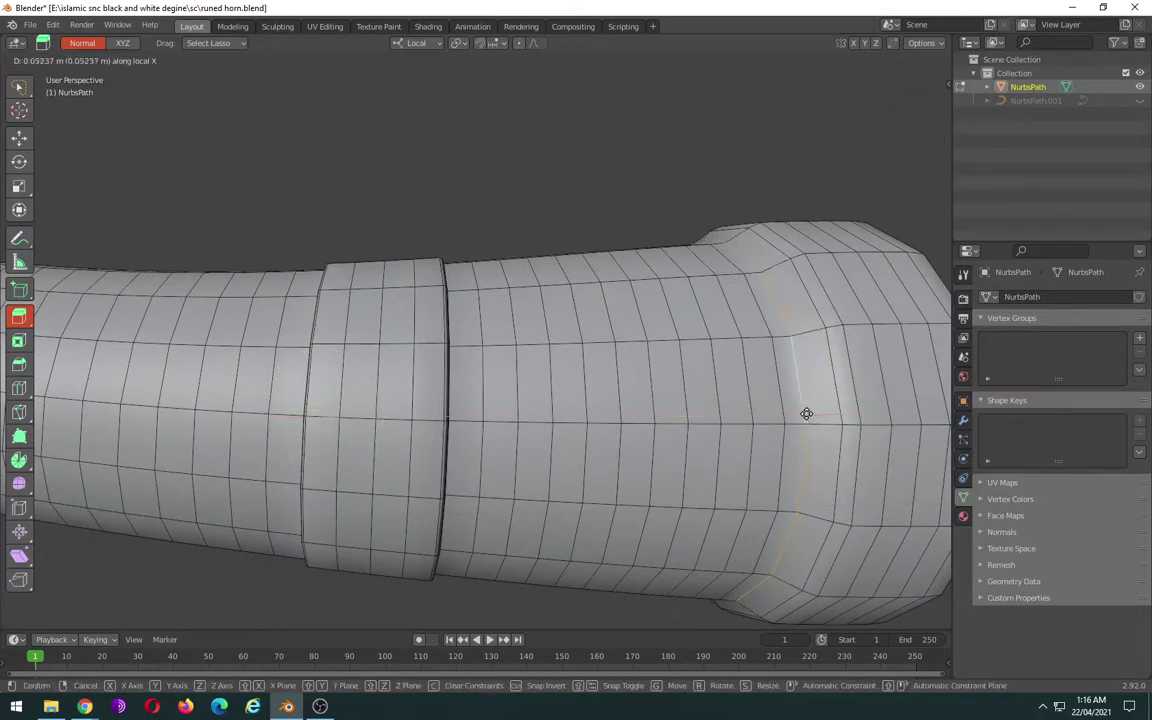
click(803, 413)
scroll(700, 405, down, 3)
mouse_move(606, 401)
middle_down()
mouse_move(548, 381)
mouse_move(370, 392)
middle_up()
scroll(350, 405, up, 4)
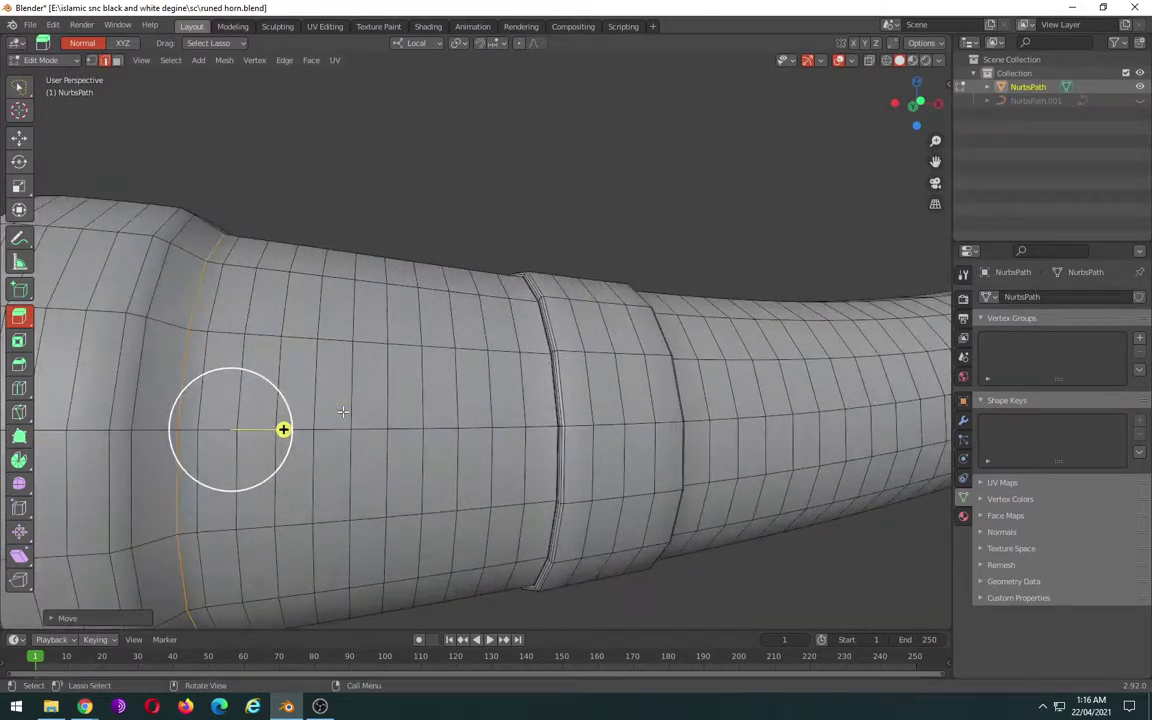
key(ctrl+b)
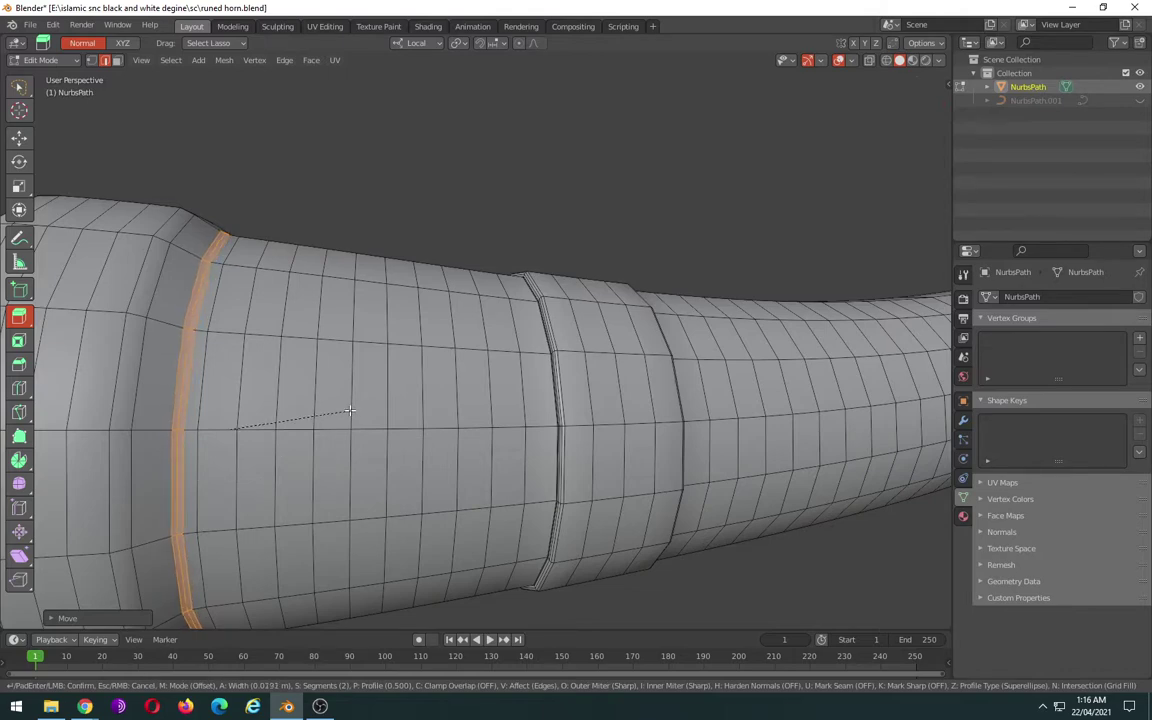
click(285, 429)
scroll(320, 415, down, 3)
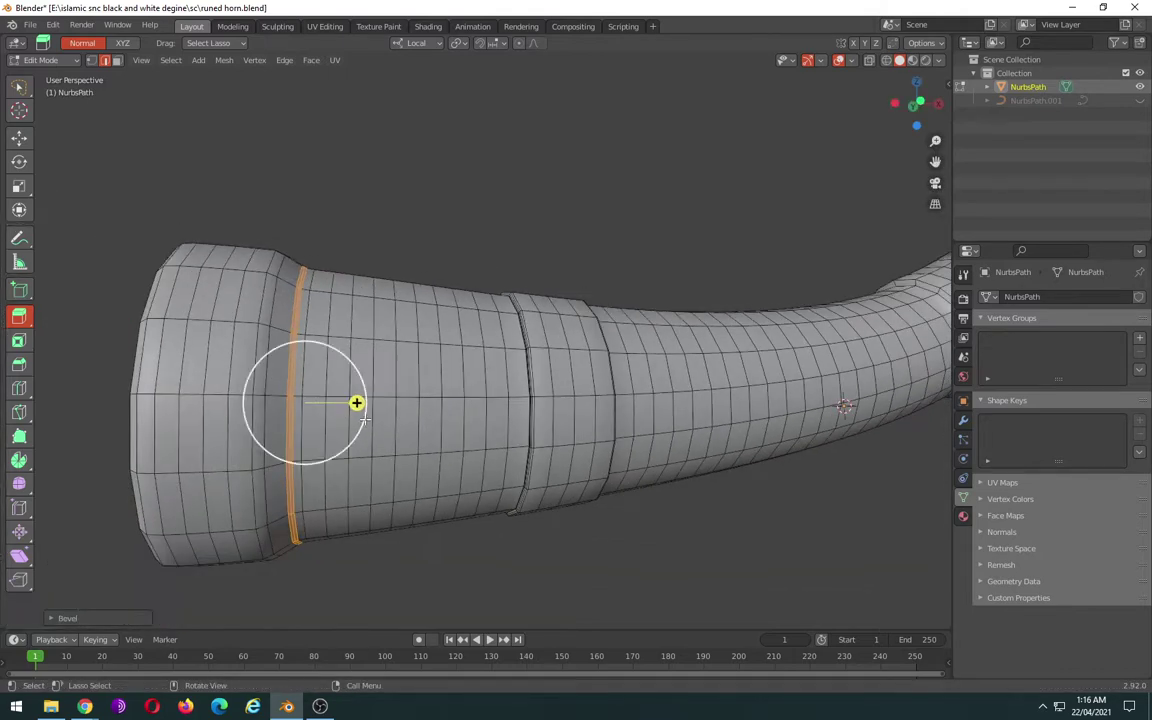
- Bevel the loop at the flare base into a wider band and preview it in Object Mode
key(Tab)
key(Tab)
alt+click(257, 352)
key(ctrl+b)
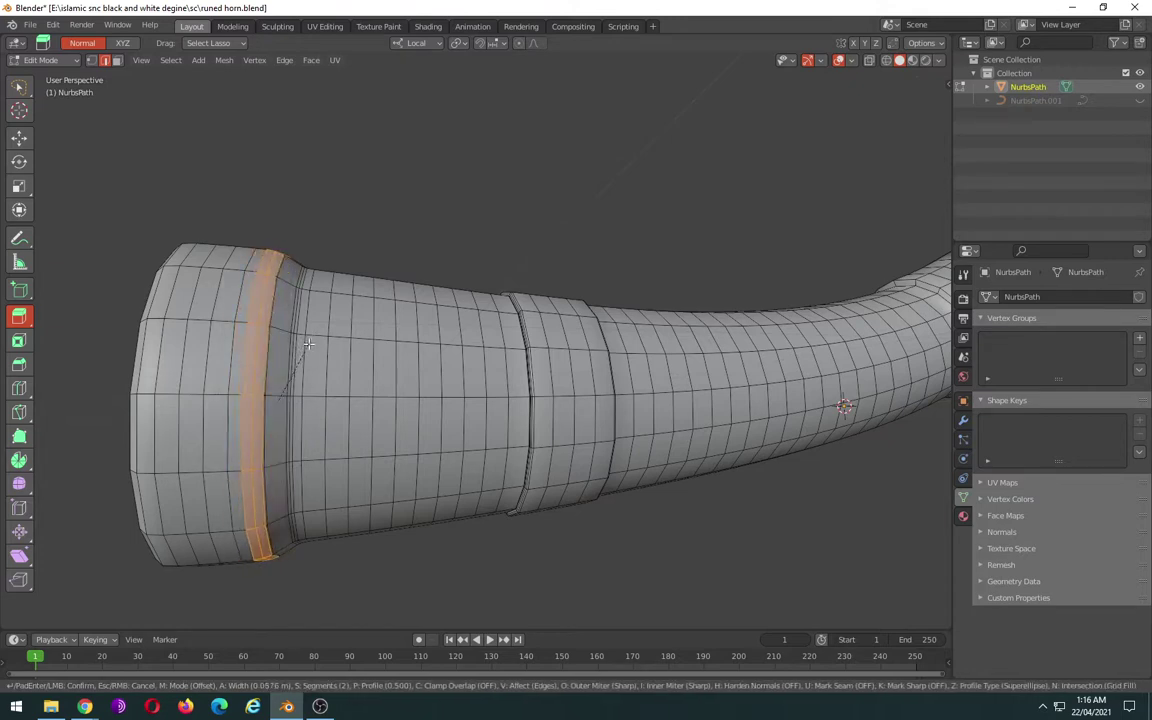
click(357, 397)
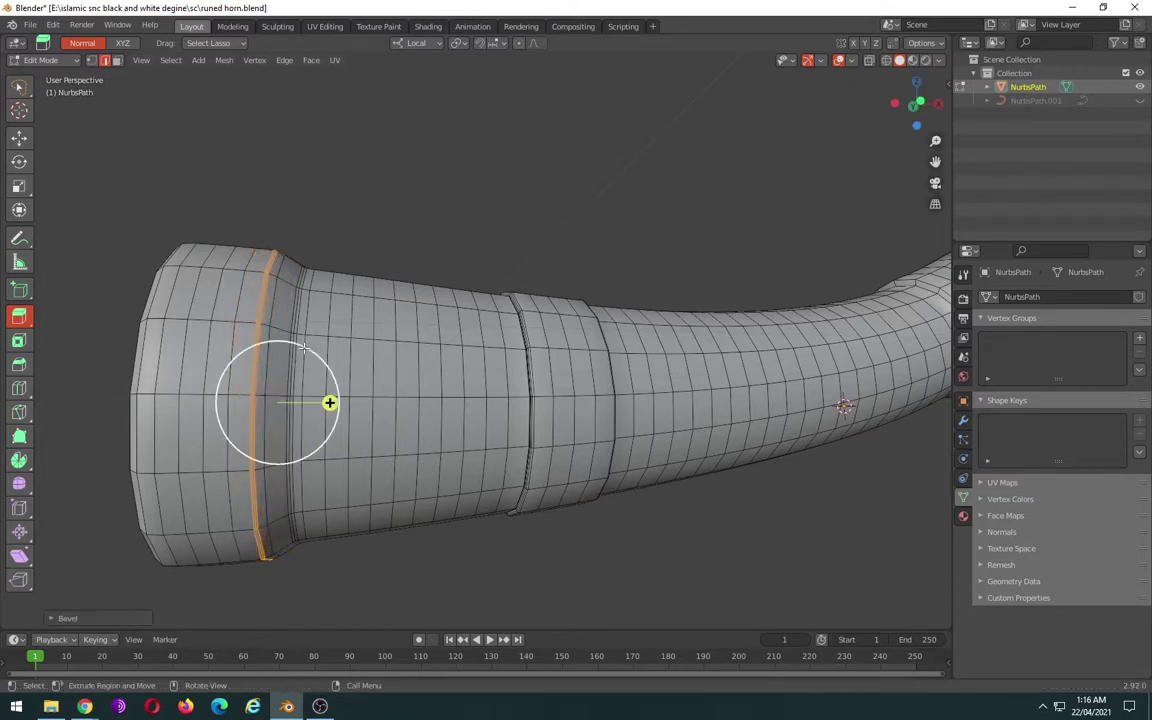
key(Tab)
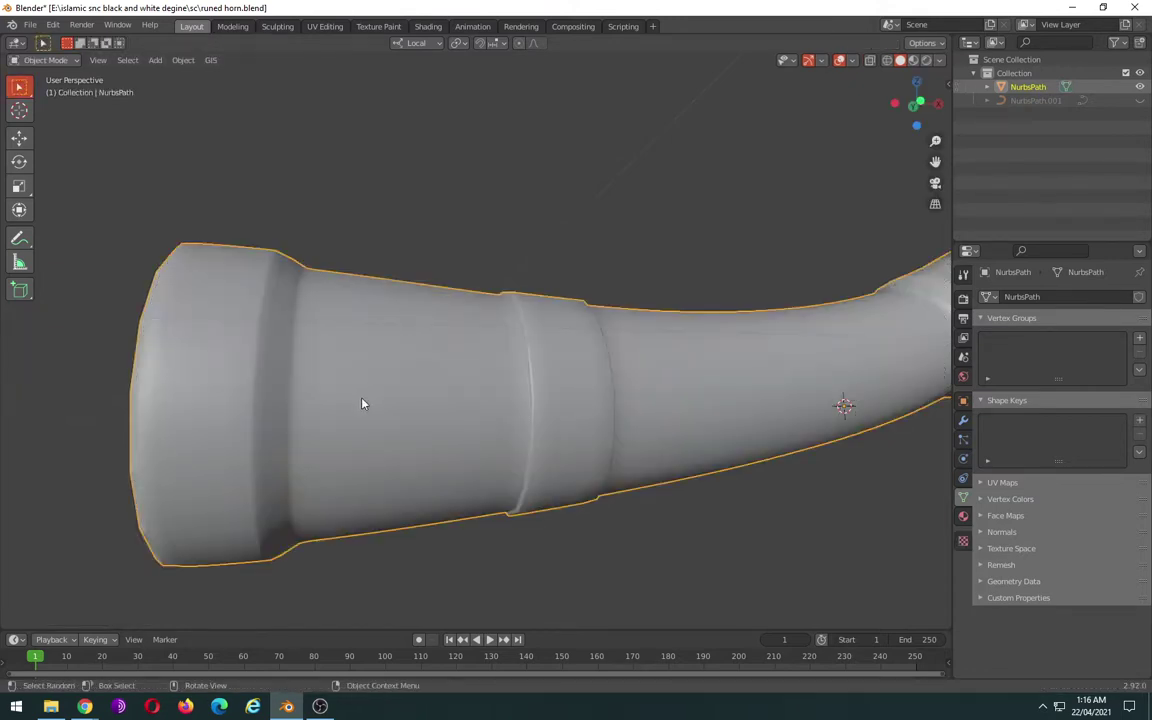
middle_drag(347, 404, 457, 397)
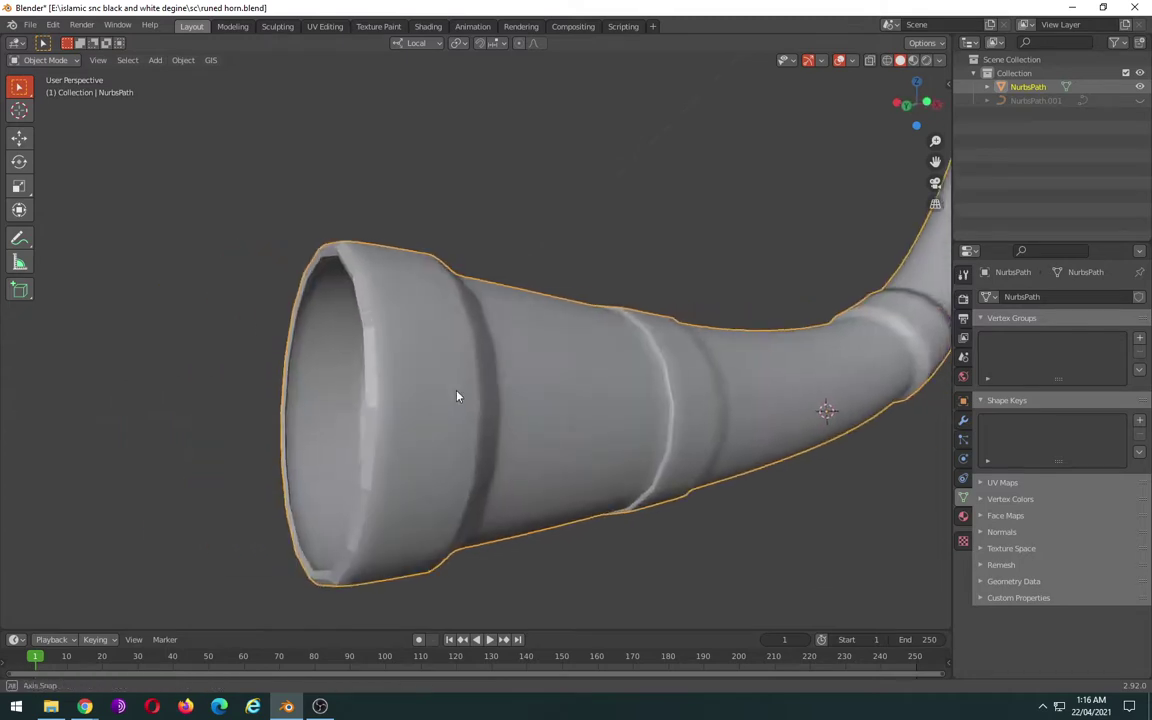
- Select the rim edge loop of the bell opening and bevel it
key(Tab)
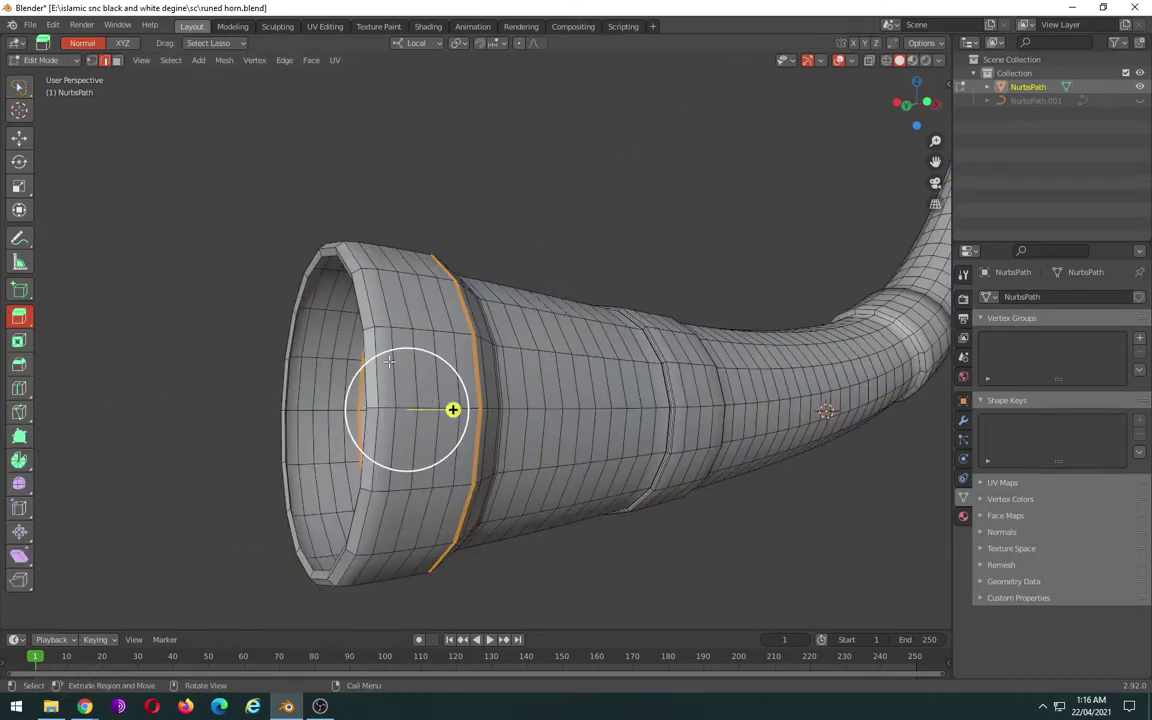
click(357, 283)
alt+click(403, 388)
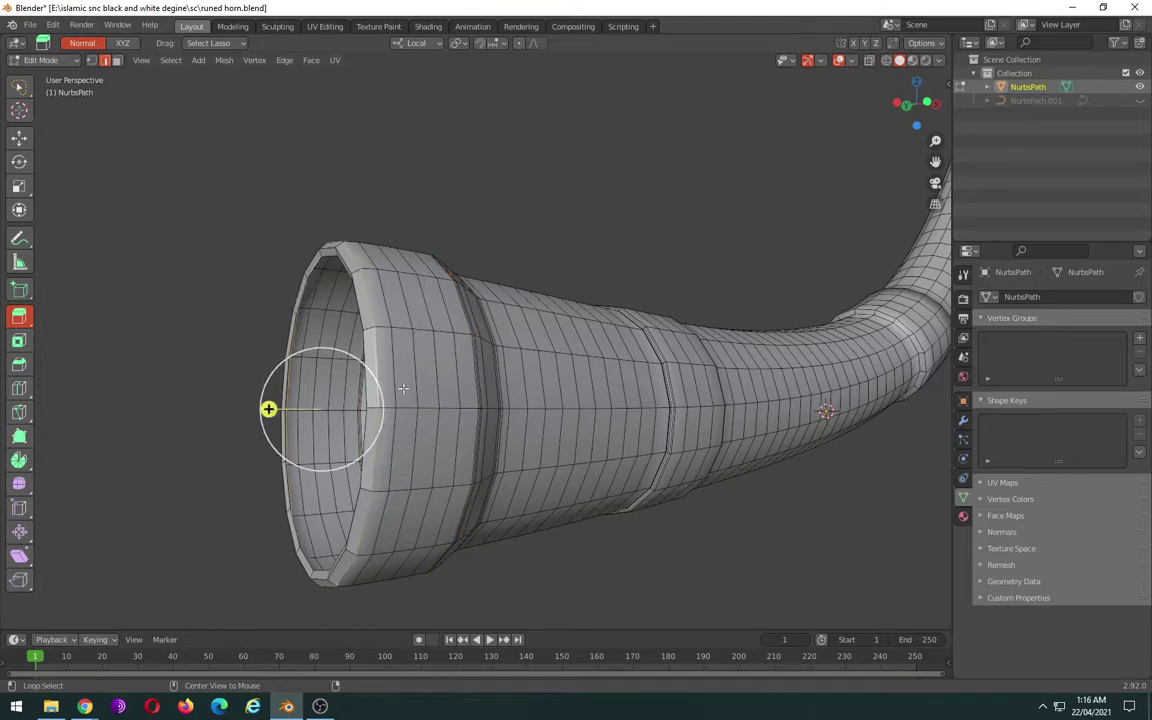
alt+click(366, 392)
key(ctrl+b)
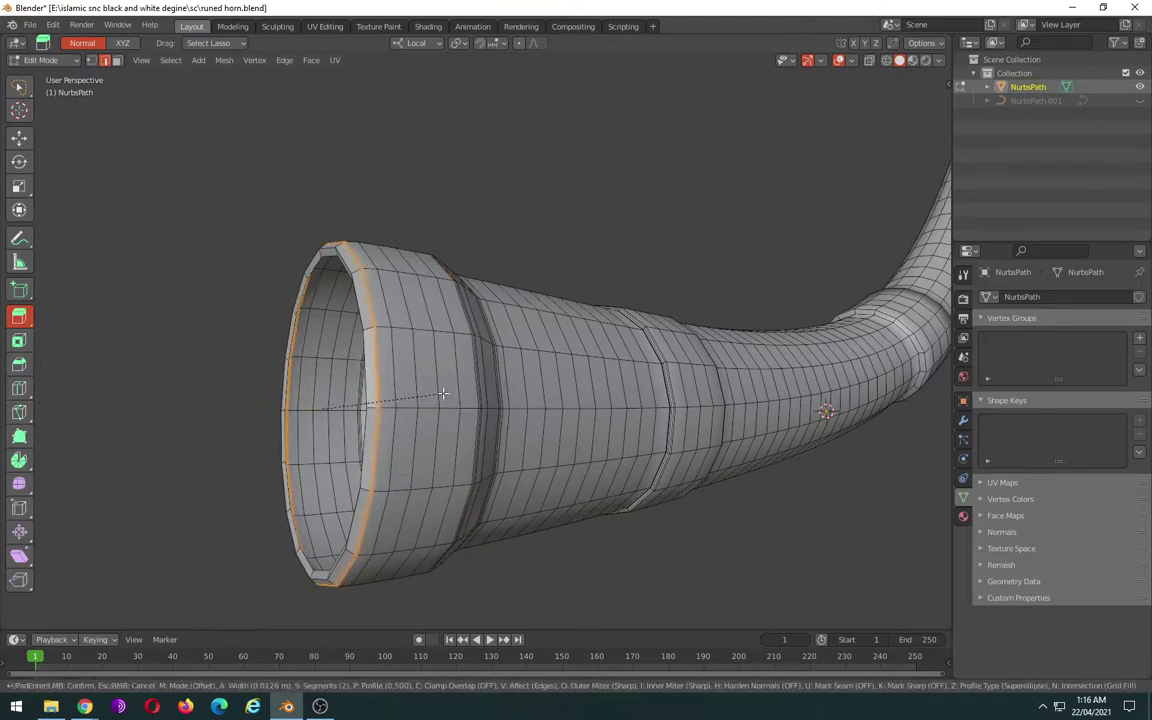
click(441, 396)
scroll(437, 408, up, 2)
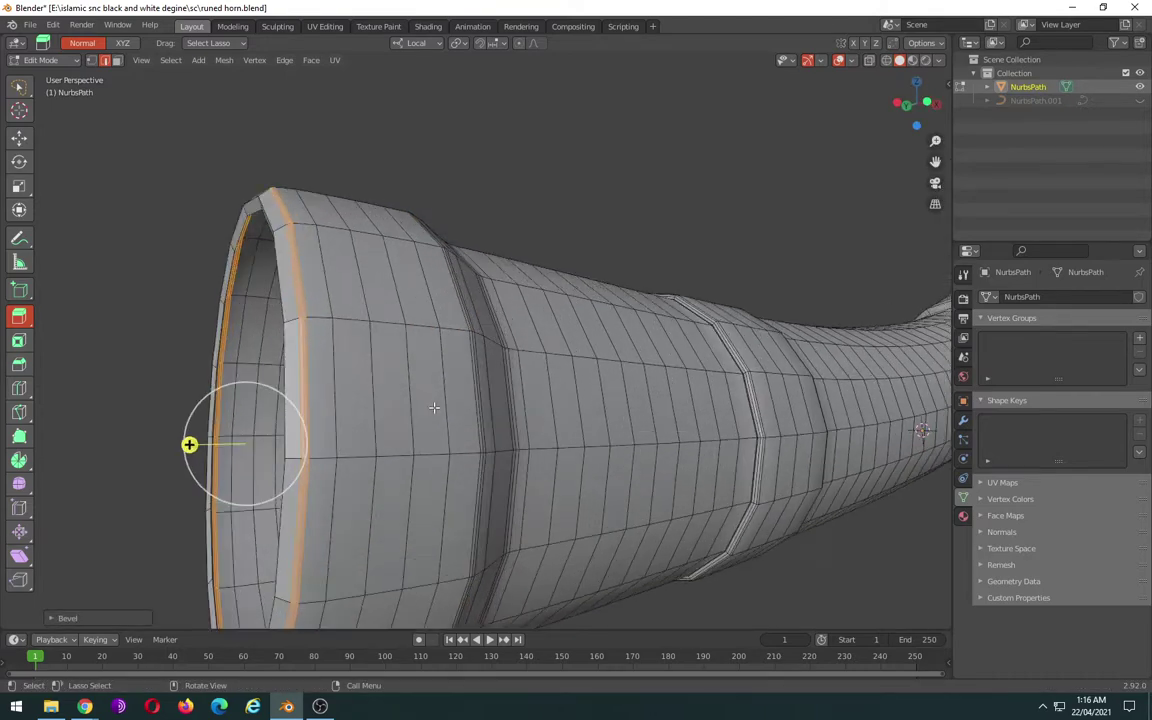
- Bevel the rim loops a second time for a doubled lip and preview in Object Mode
middle_drag(437, 408, 336, 276)
alt+click(388, 363)
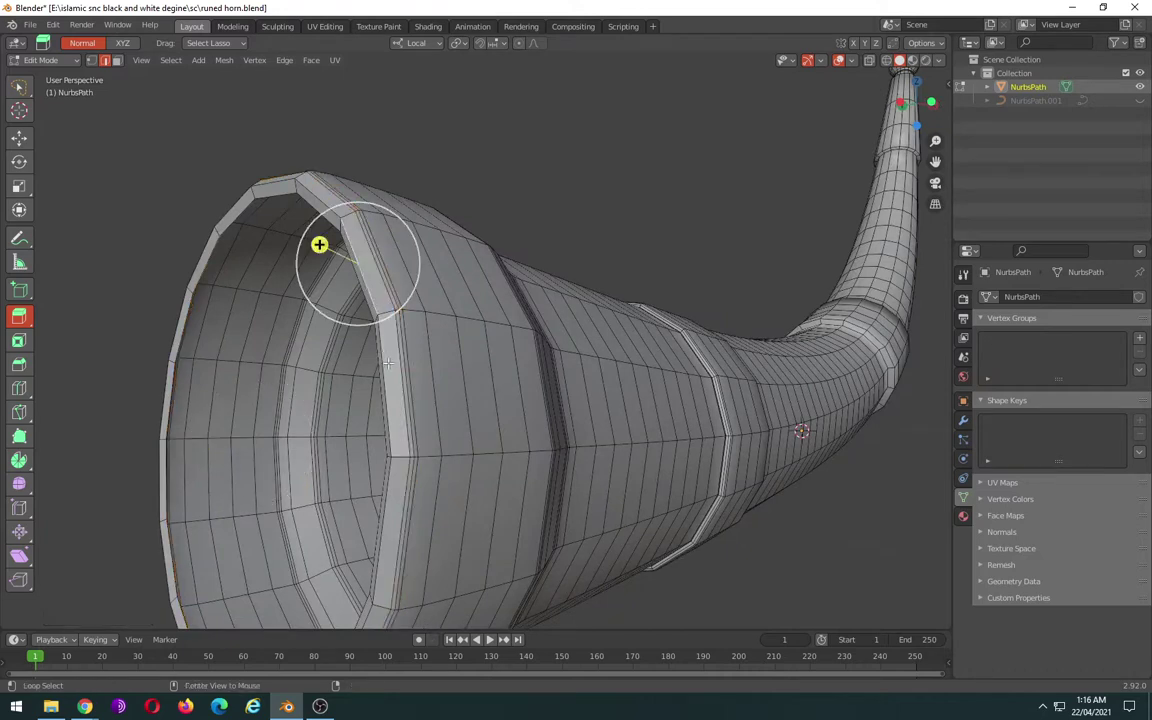
key(ctrl+b)
click(474, 371)
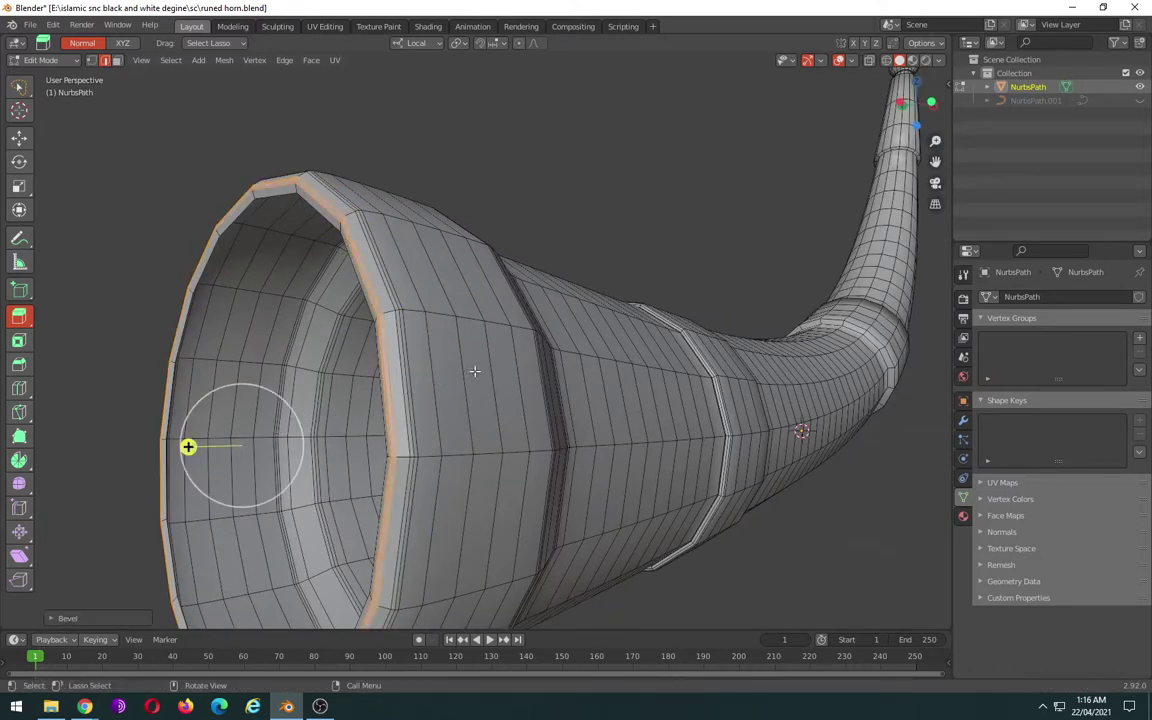
scroll(474, 371, down, 5)
middle_drag(329, 380, 507, 378)
key(Tab)
mouse_move(594, 378)
middle_down()
mouse_move(632, 404)
mouse_move(625, 391)
mouse_move(665, 394)
mouse_move(463, 356)
mouse_move(368, 355)
mouse_move(383, 336)
middle_up()
scroll(632, 404, up, 2)
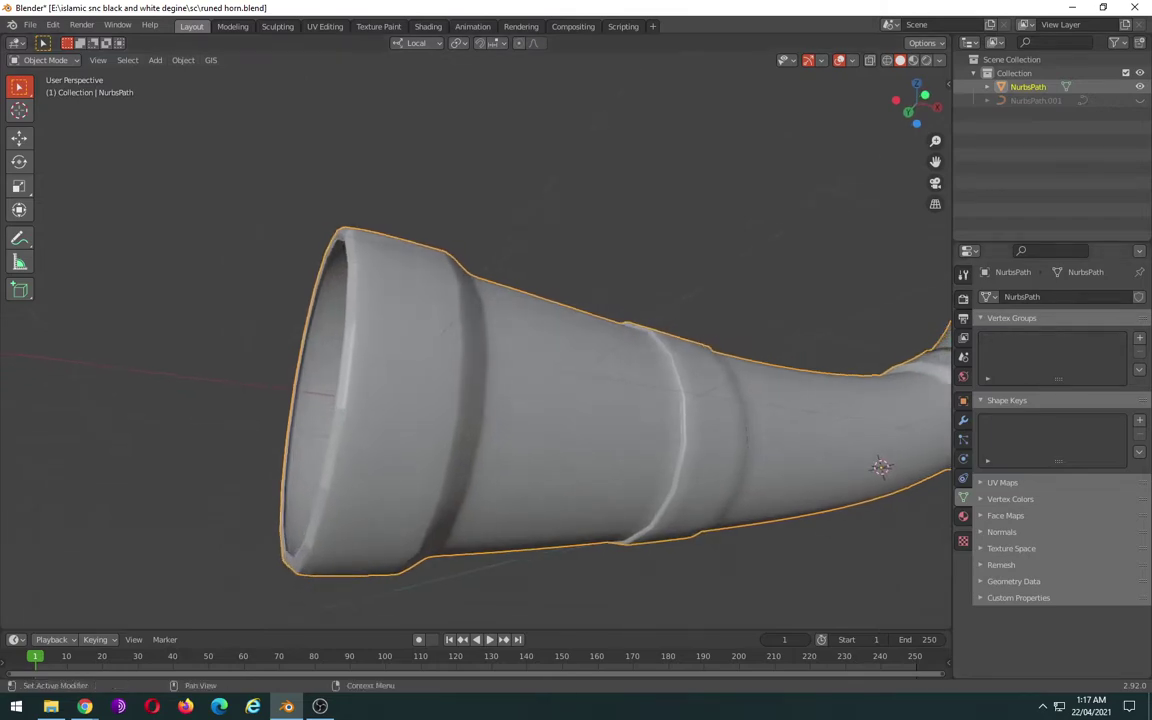
- Extrude the bell's rim faces inward along their normals to form an inner wall
mouse_move(870, 355)
middle_down()
mouse_move(257, 386)
mouse_move(330, 455)
middle_up()
key(Tab)
scroll(221, 398, up, 3)
scroll(107, 433, up, 2)
scroll(337, 324, down, 1)
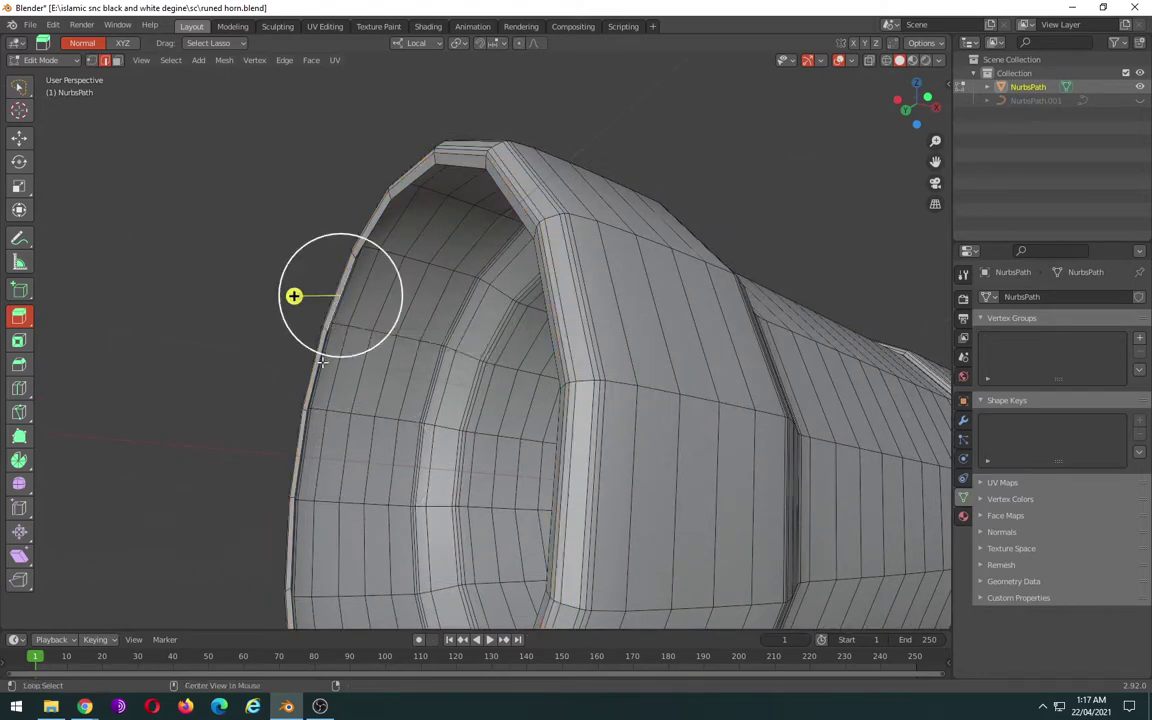
scroll(428, 410, down, 4)
mouse_move(428, 410)
middle_down()
mouse_move(514, 399)
mouse_move(563, 423)
middle_up()
key(e)
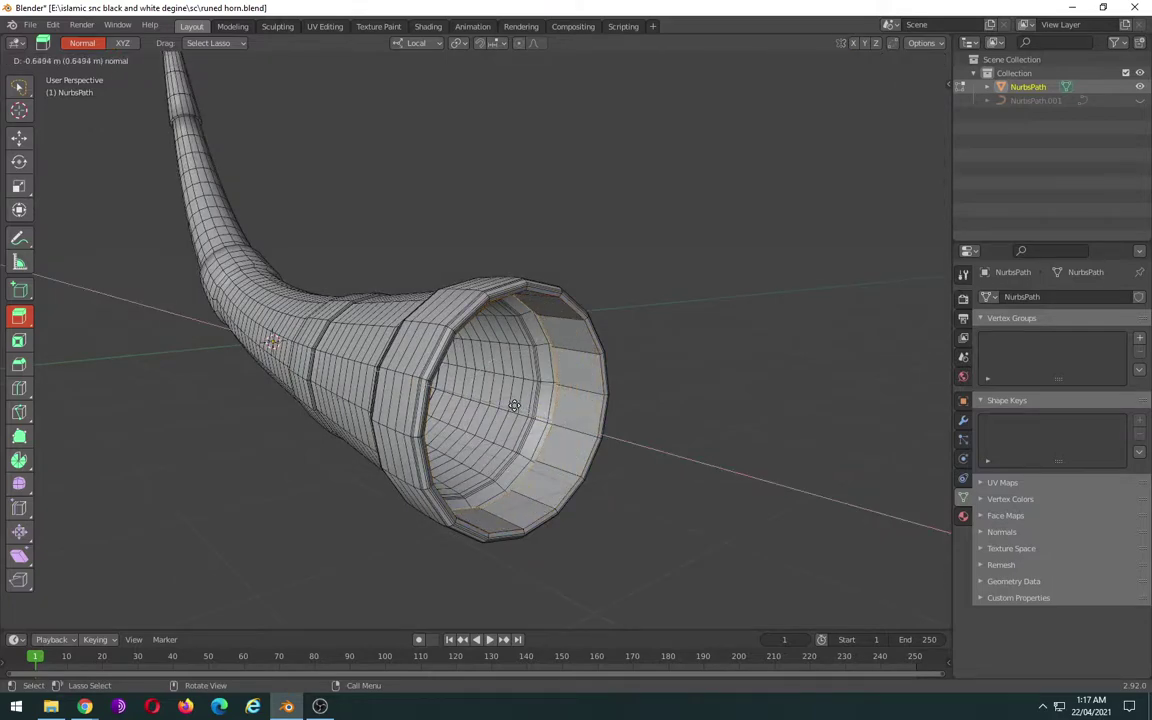
click(512, 404)
- Inspect the hollowed bell in Object Mode
middle_drag(478, 347, 570, 450)
key(Tab)
mouse_move(623, 516)
middle_down()
mouse_move(543, 470)
mouse_move(638, 506)
mouse_move(702, 548)
mouse_move(687, 546)
middle_up()
scroll(652, 526, up, 3)
- Scale the bell's mouth rim loop to about 0.95 and begin a 2-segment 0.0563 m bevel
key(Tab)
alt+click(694, 556)
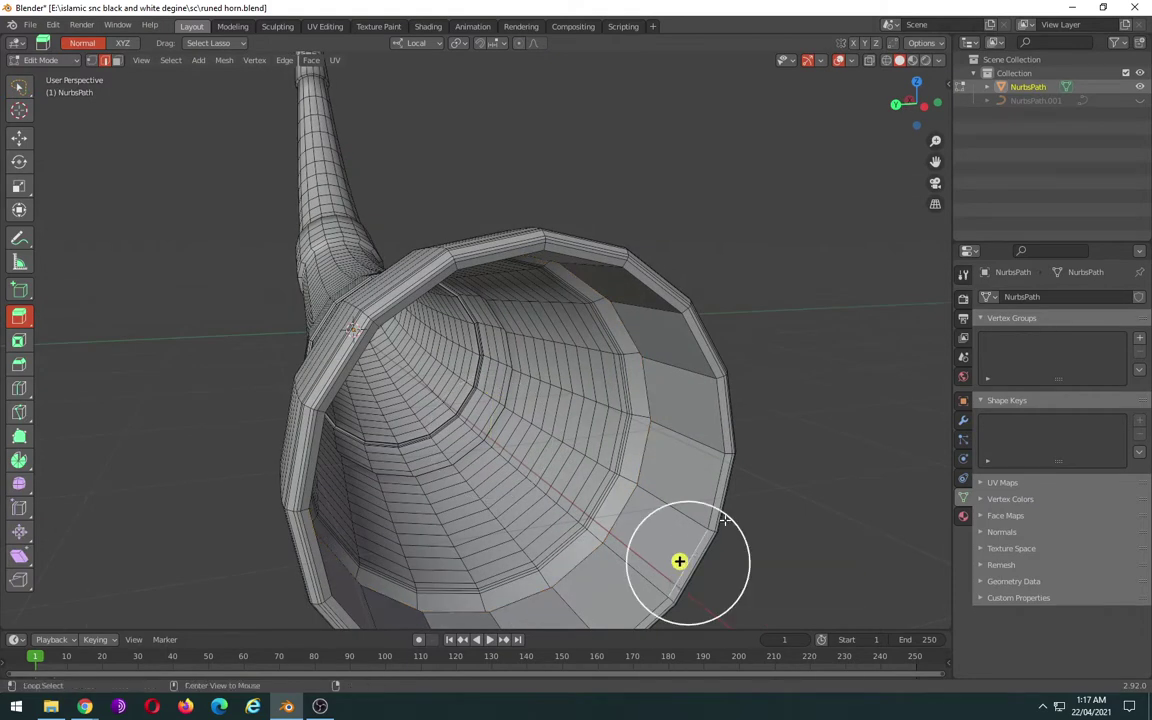
alt+click(711, 514)
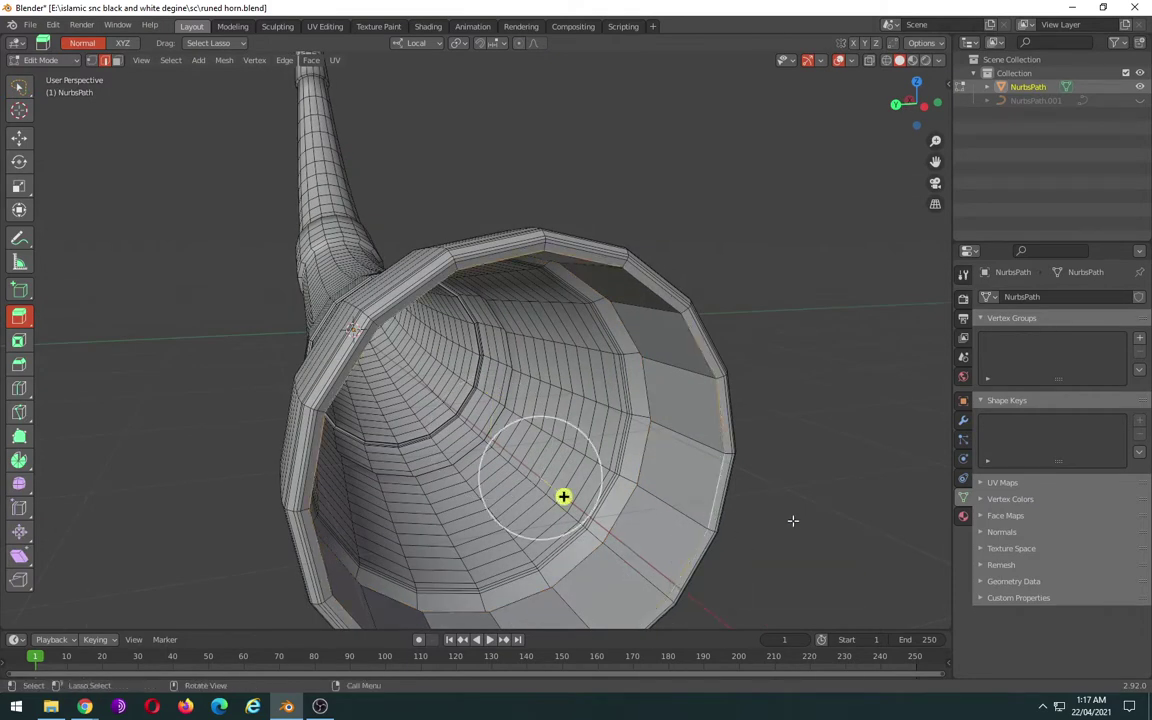
key(s)
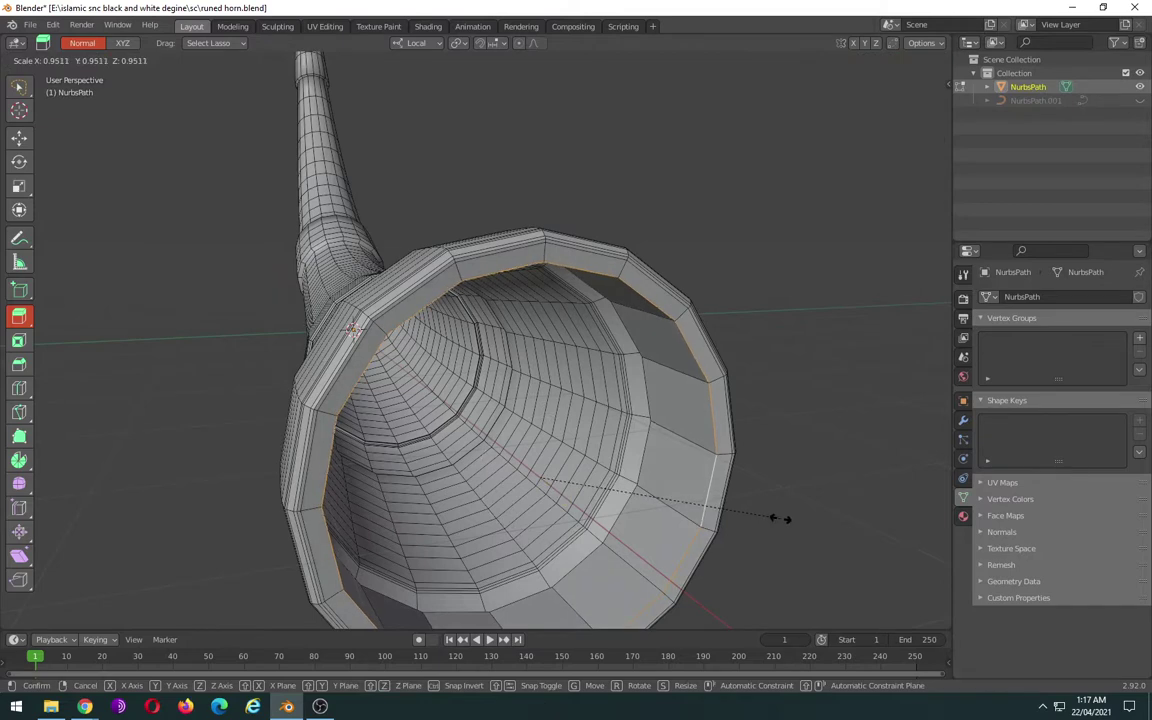
click(783, 518)
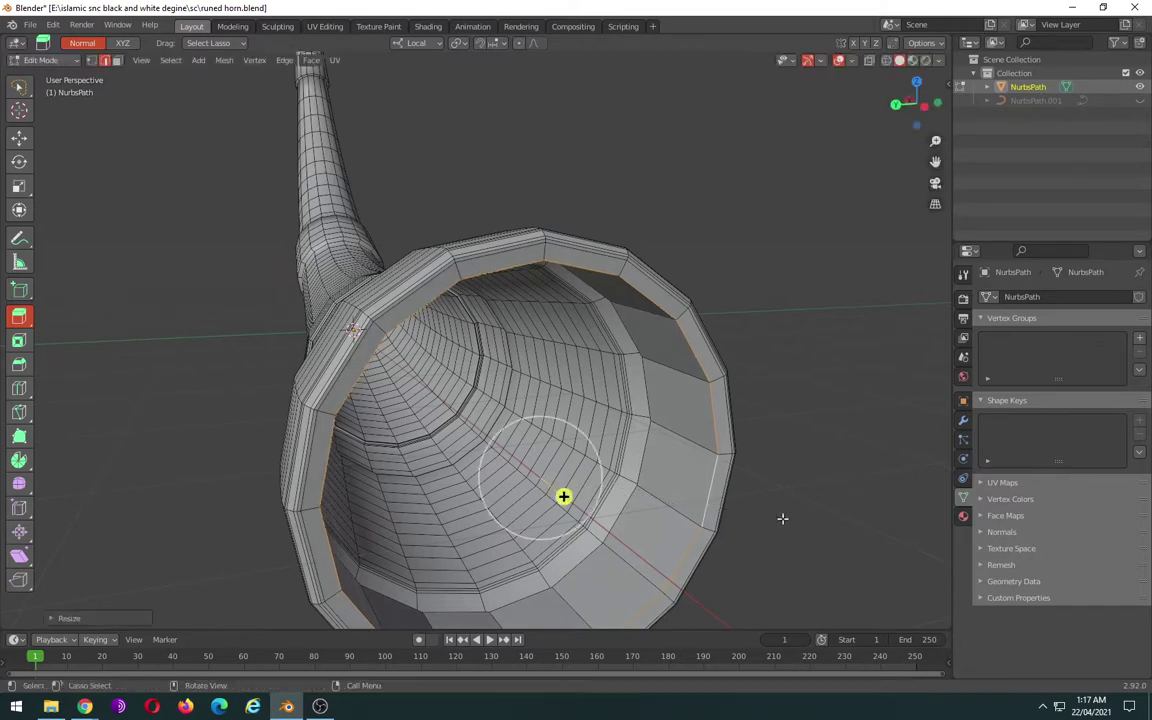
key(ctrl+b)
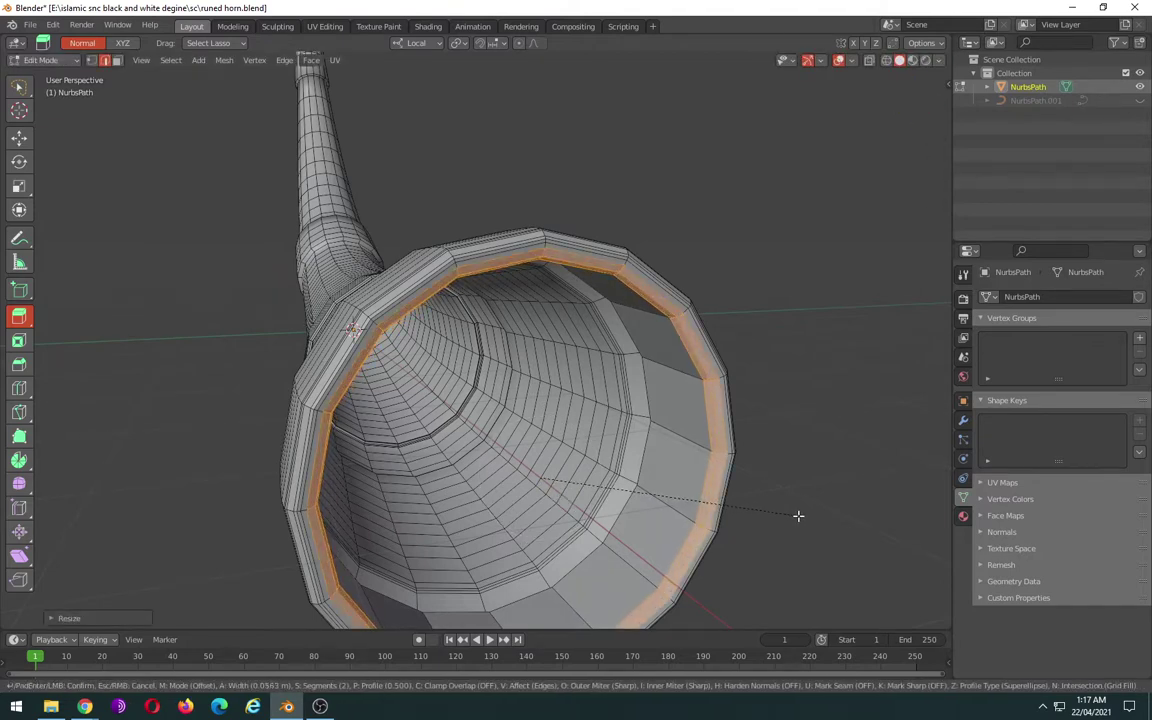
- Confirm the bell rim bevel width and preview the bell in Object Mode
click(797, 515)
key(Tab)
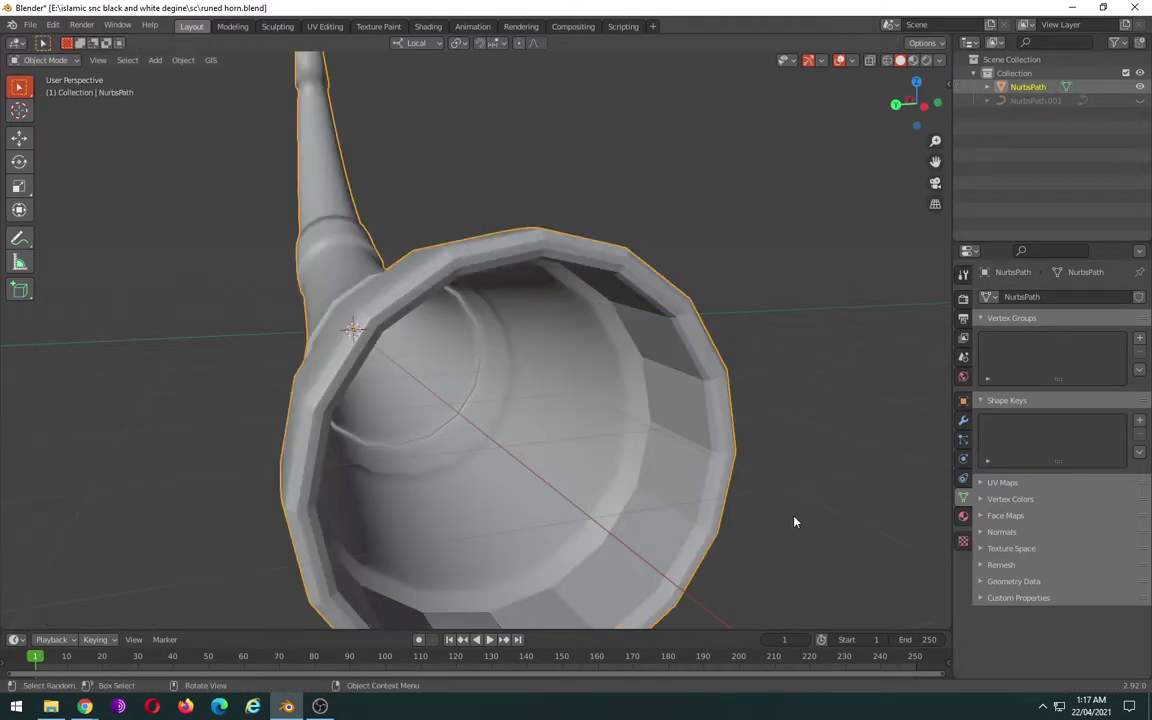
mouse_move(707, 458)
middle_down()
mouse_move(739, 490)
mouse_move(789, 509)
mouse_move(736, 493)
middle_up()
scroll(660, 497, up, 3)
scroll(604, 504, up, 2)
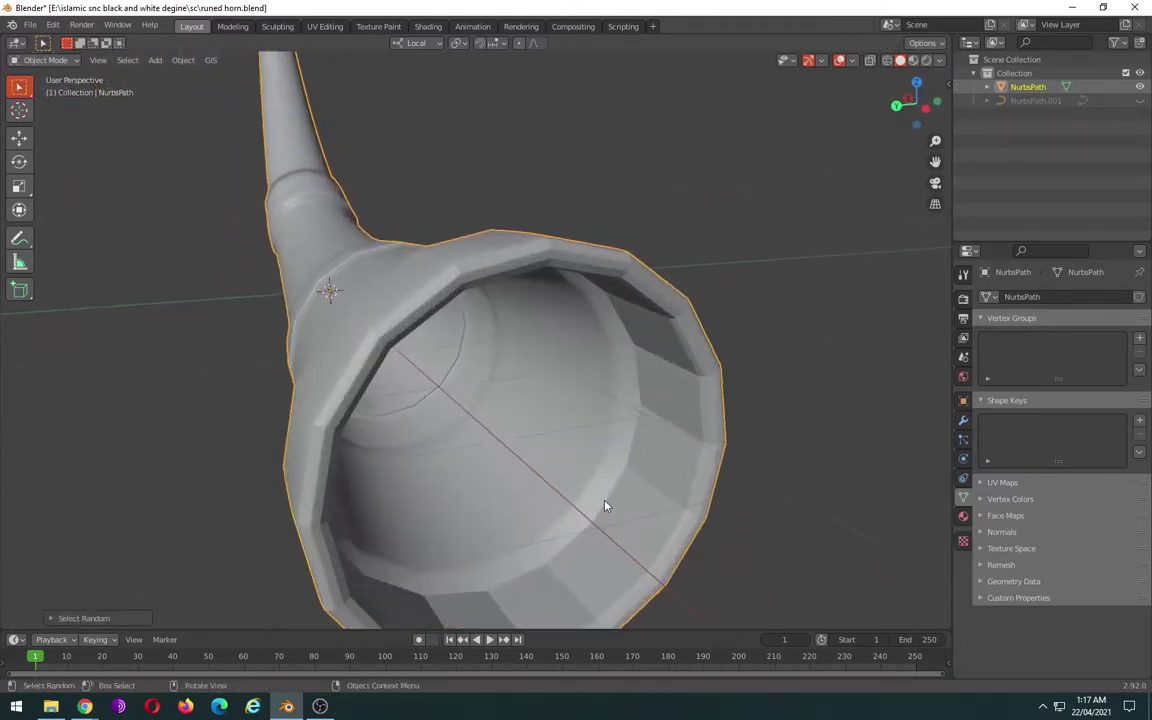
key(Tab)
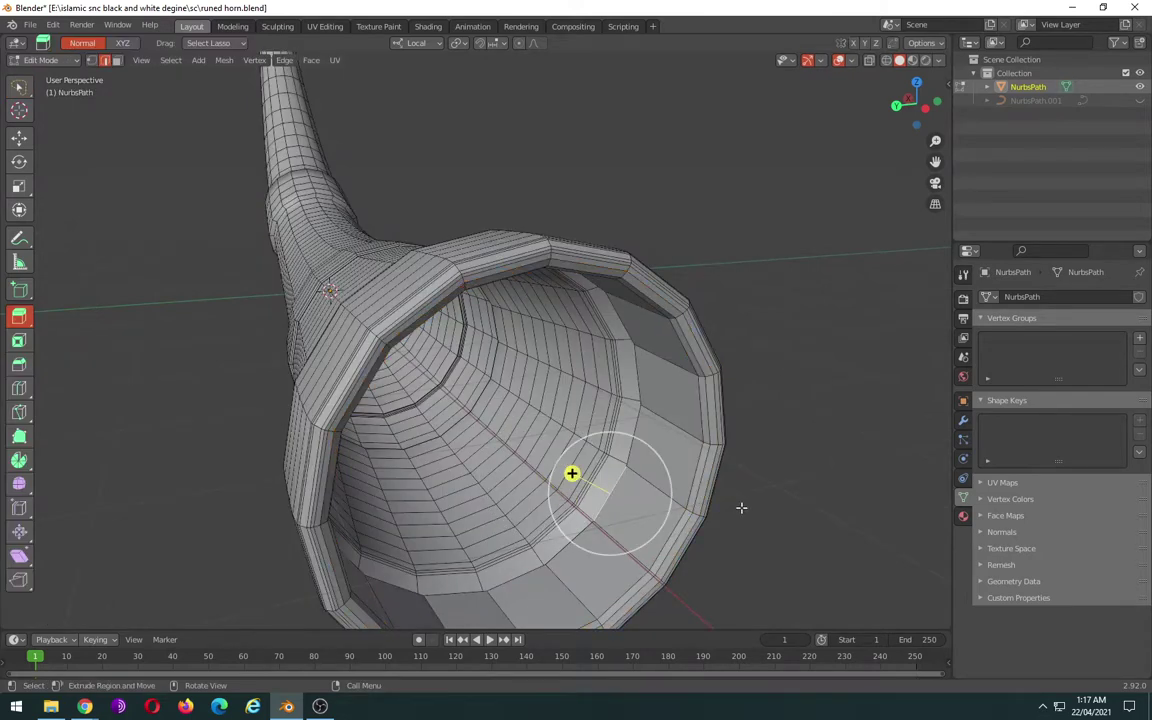
- Try bevelling the inner ring loop inside the bell, then cancel it
alt+click(691, 524)
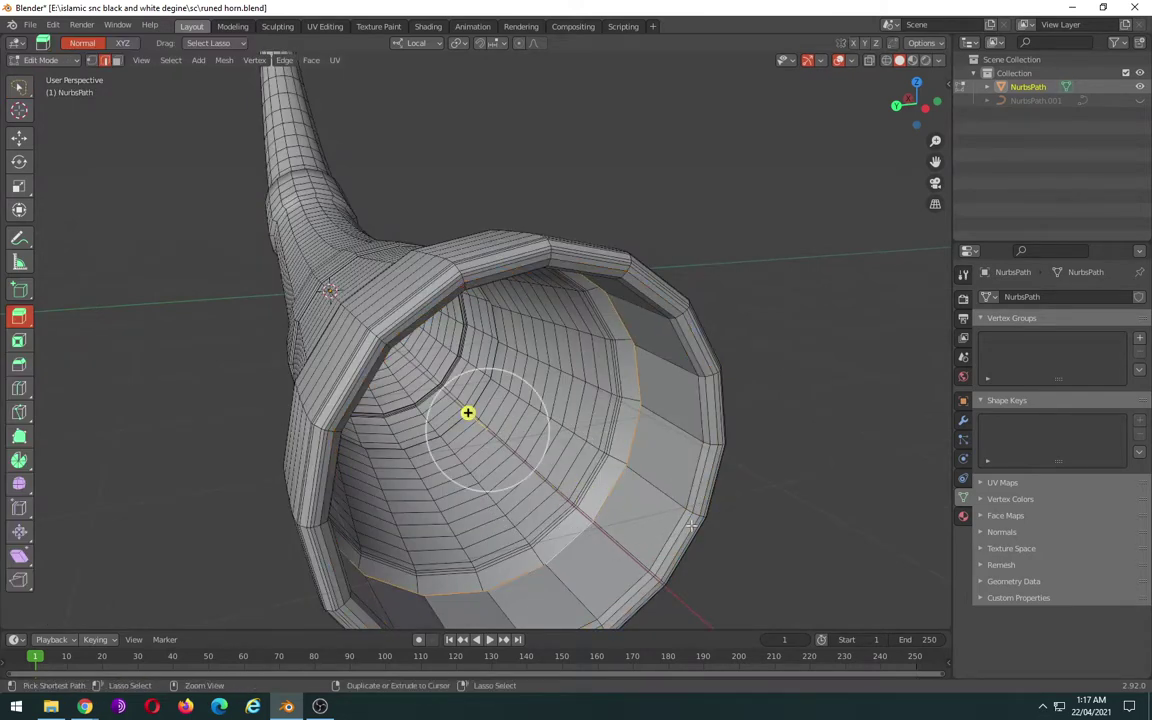
key(ctrl+b)
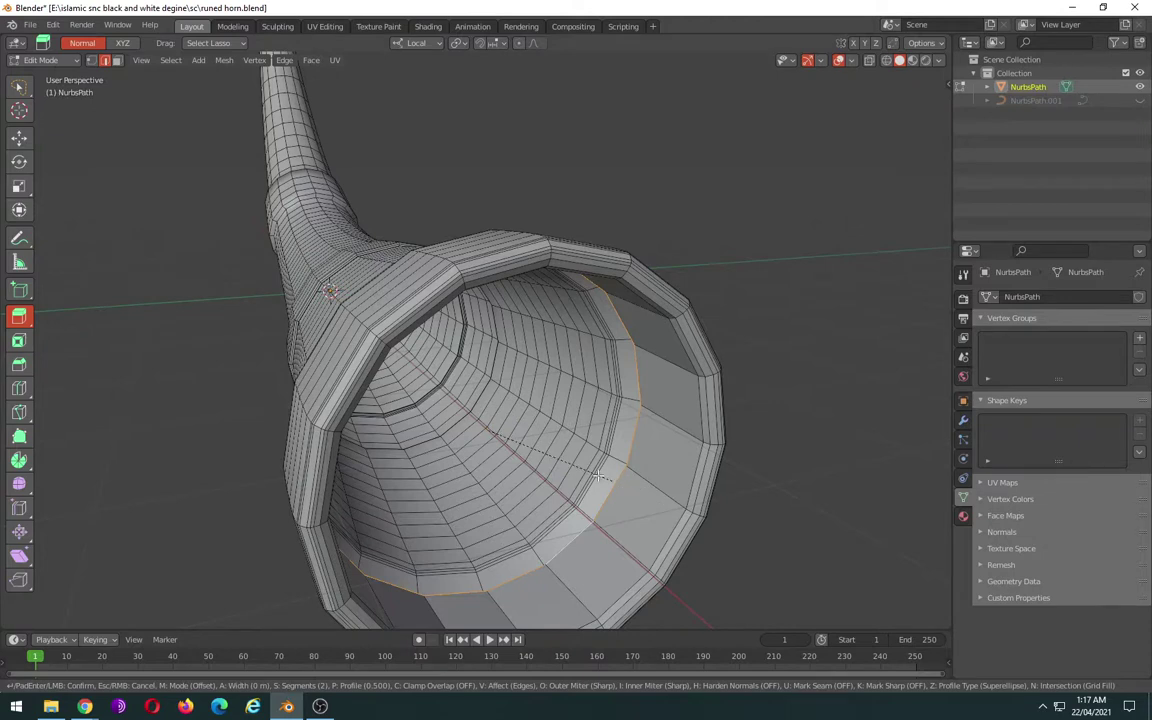
right_click(597, 476)
key(ctrl)
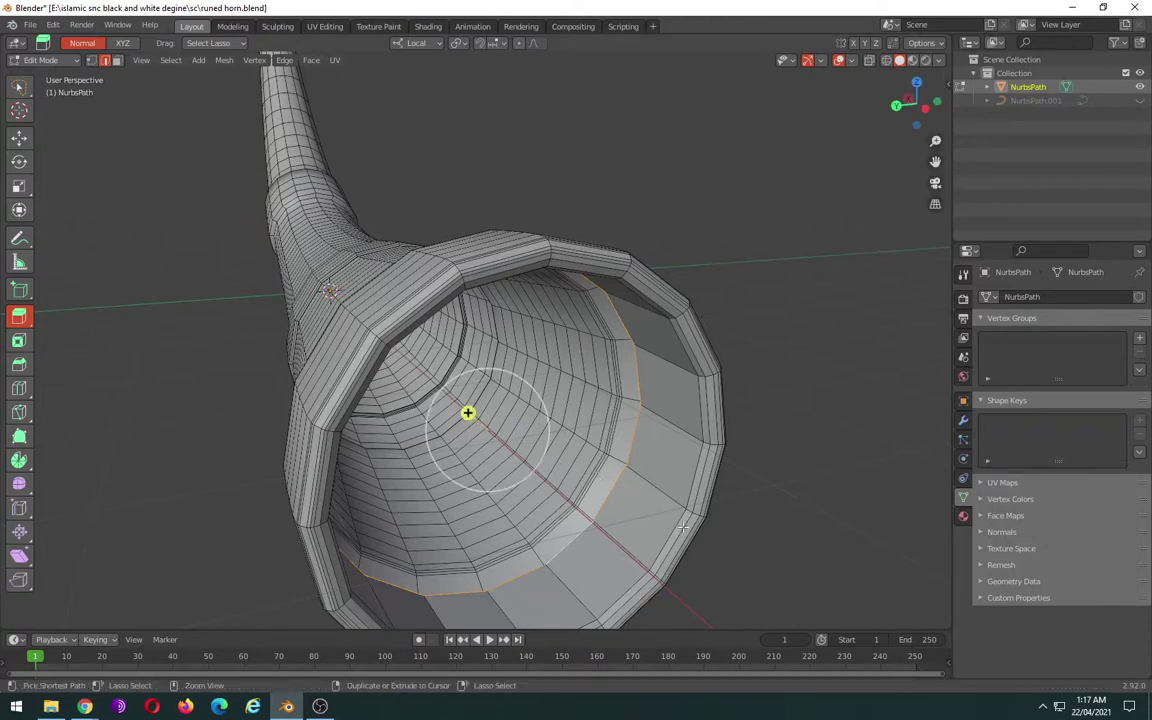
- Cut a new centred edge loop around the bell's inner rim
ctrl+click(571, 473)
key(ctrl+r)
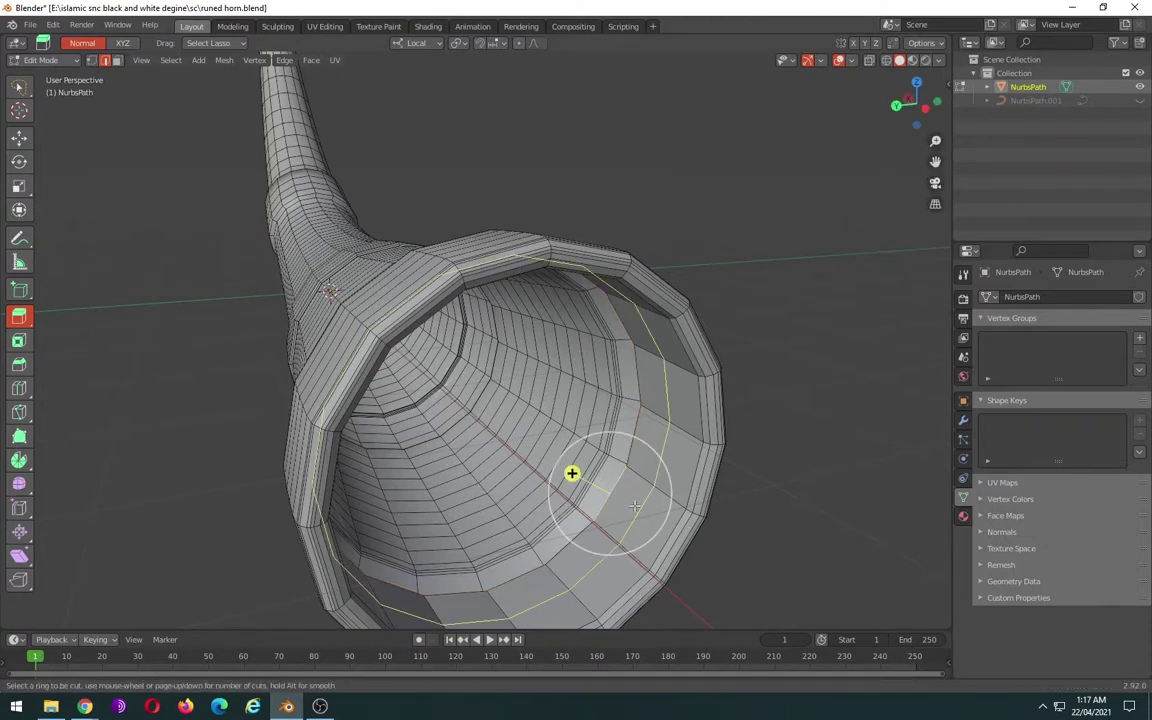
click(571, 473)
right_click(571, 473)
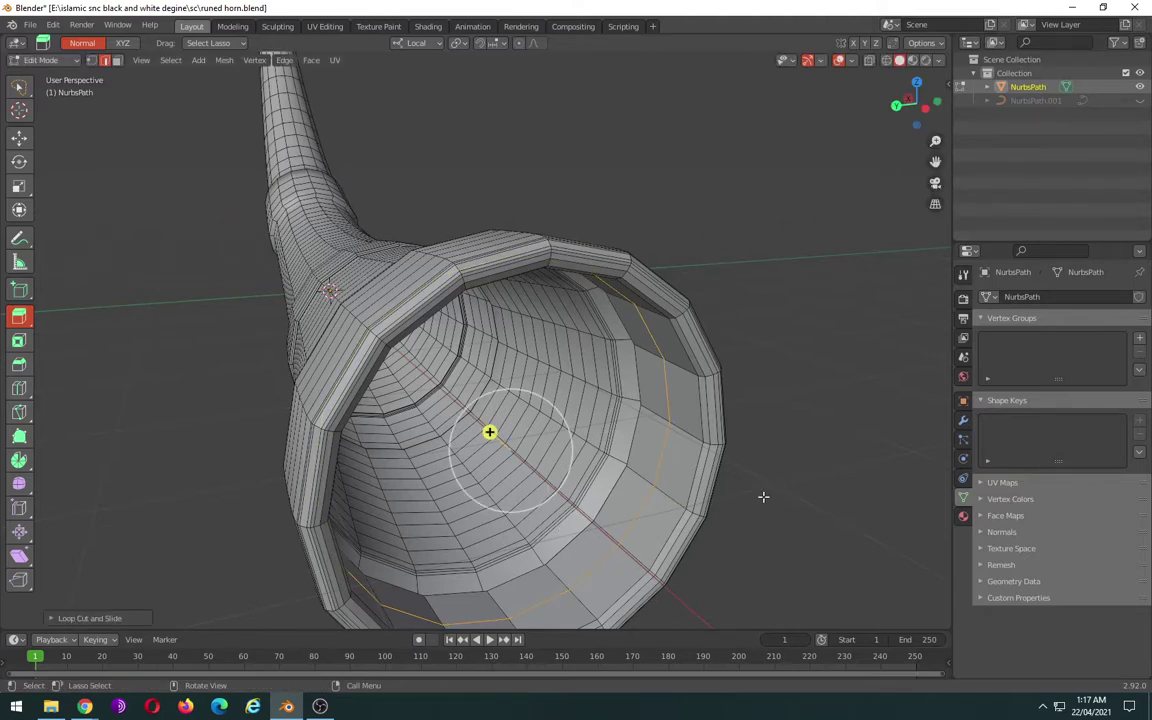
mouse_move(763, 496)
middle_down()
mouse_move(714, 488)
mouse_move(784, 491)
middle_up()
- Bring a horn joint into close view and return to Edit Mode
key(Tab)
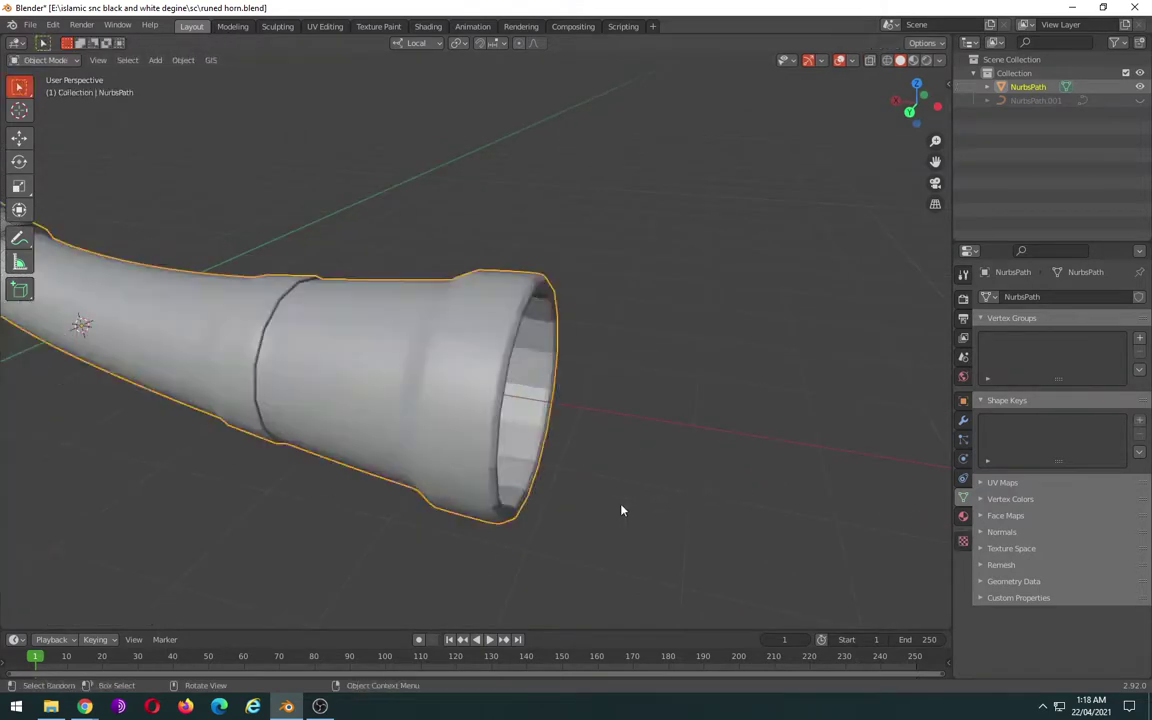
mouse_move(528, 508)
shift+middle_down()
mouse_move(730, 514)
mouse_move(617, 483)
mouse_move(668, 496)
shift+middle_up()
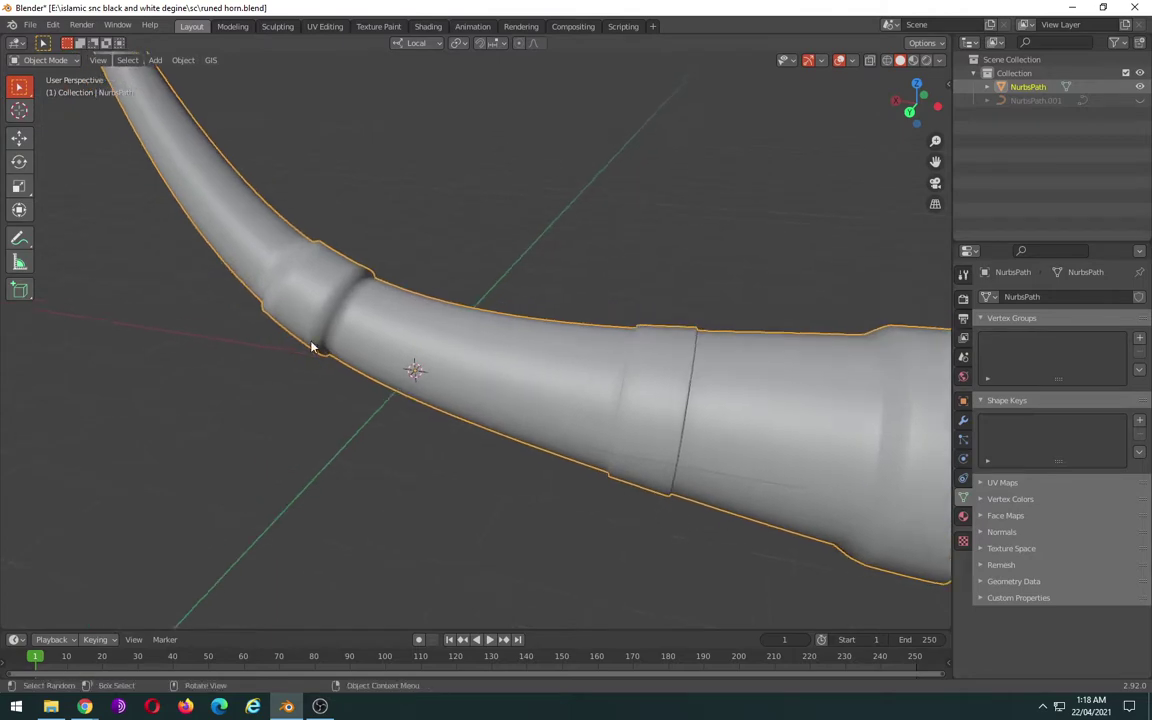
scroll(279, 306, up, 3)
mouse_move(207, 256)
shift+middle_down()
mouse_move(581, 501)
mouse_move(540, 284)
mouse_move(497, 307)
shift+middle_up()
scroll(502, 449, up, 2)
key(Tab)
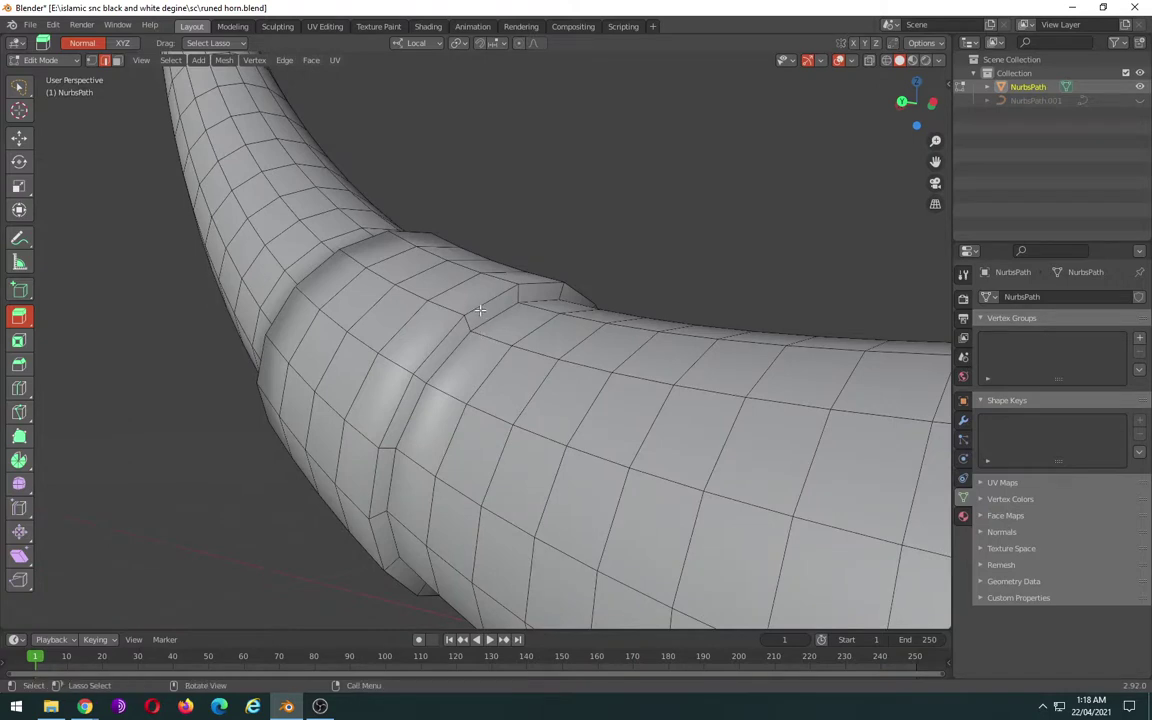
- Bevel the joint's edge loops into narrow grooves and save runed horn.blend
alt+click(480, 311)
key(ctrl+b)
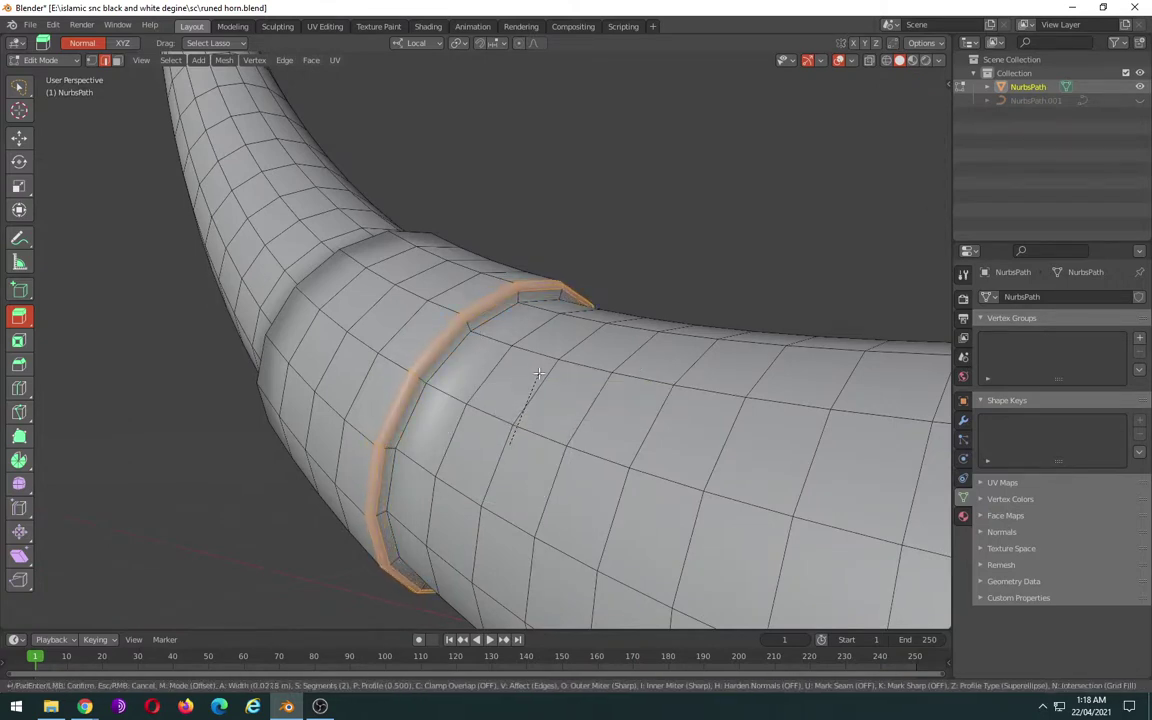
click(539, 373)
alt+click(462, 344)
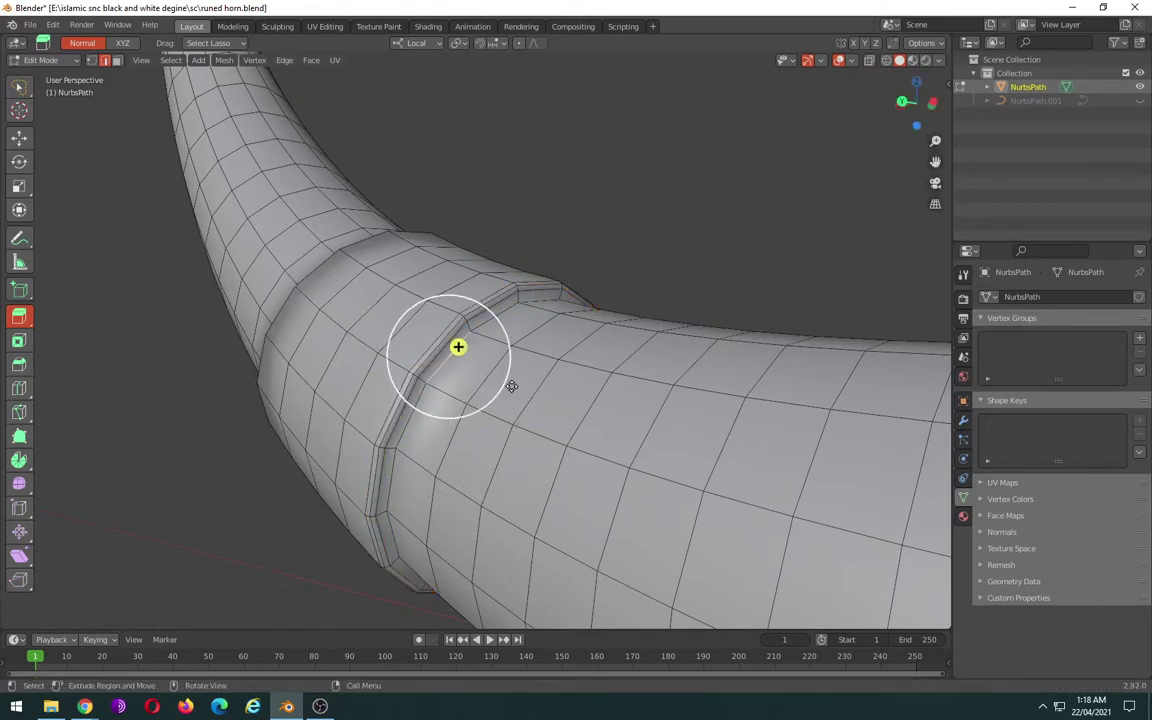
key(ctrl+b)
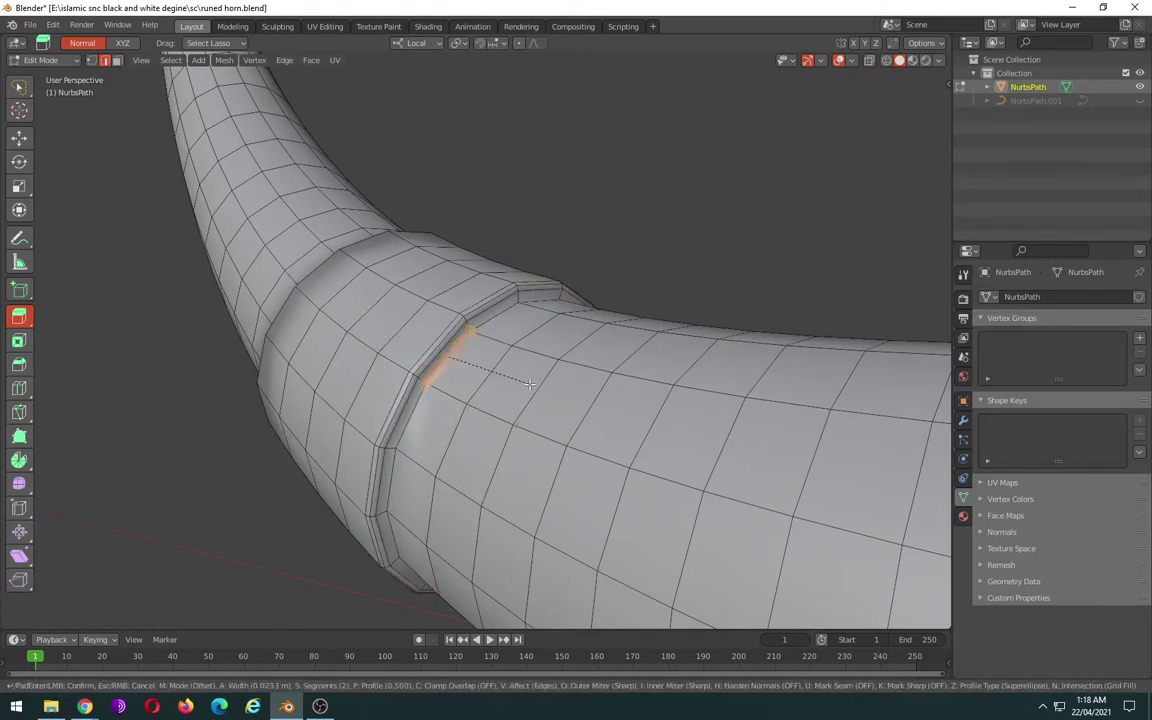
right_click(458, 342)
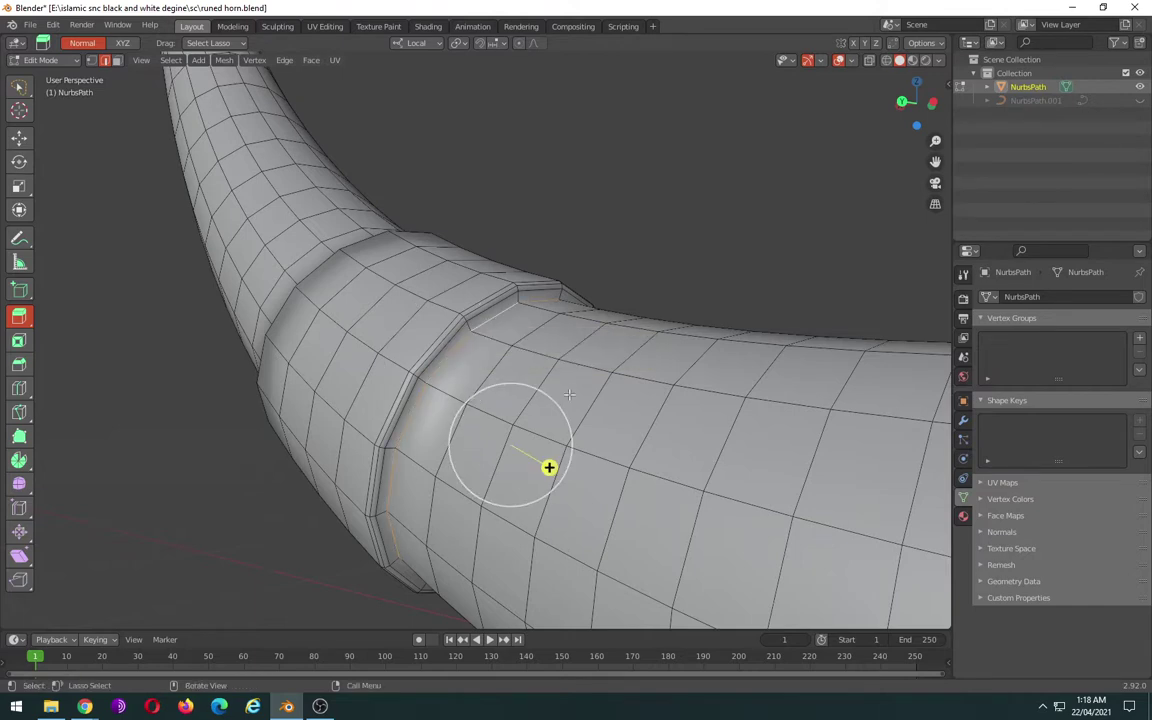
key(ctrl+b)
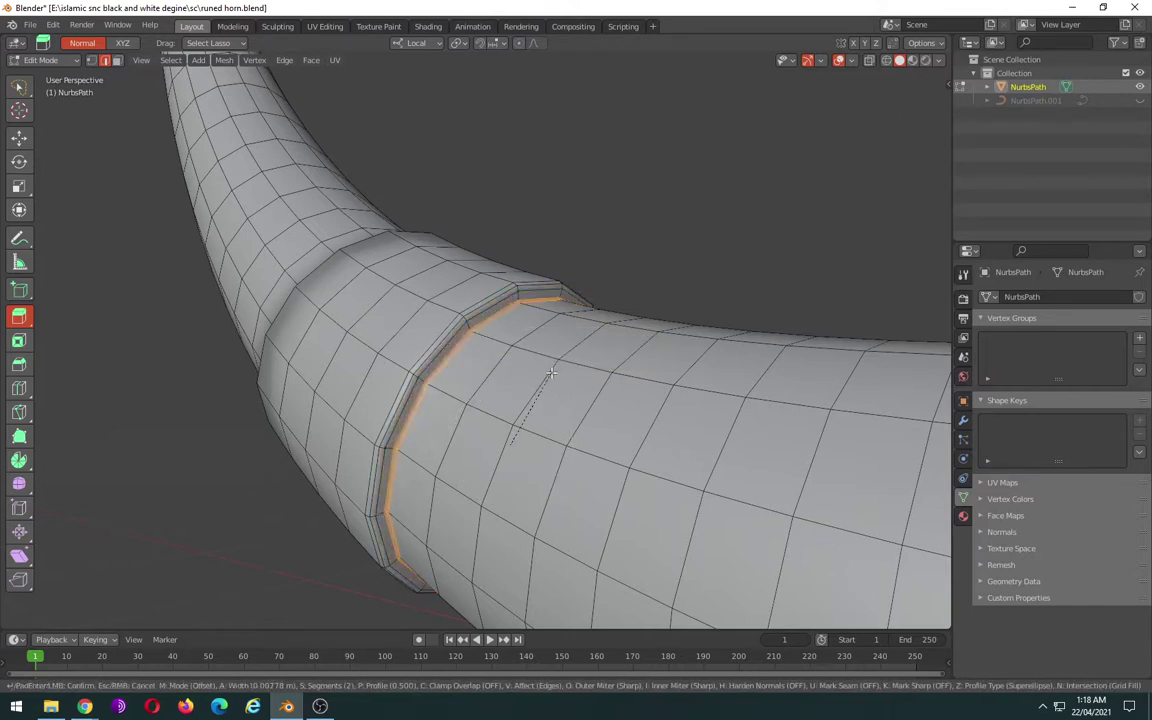
click(549, 374)
mouse_move(549, 374)
middle_down()
mouse_move(501, 419)
mouse_move(524, 437)
mouse_move(549, 426)
mouse_move(522, 476)
mouse_move(531, 510)
middle_up()
key(ctrl+s)
- Bevel the ring band's edge loop twice more and return to Object Mode
scroll(531, 510, up, 5)
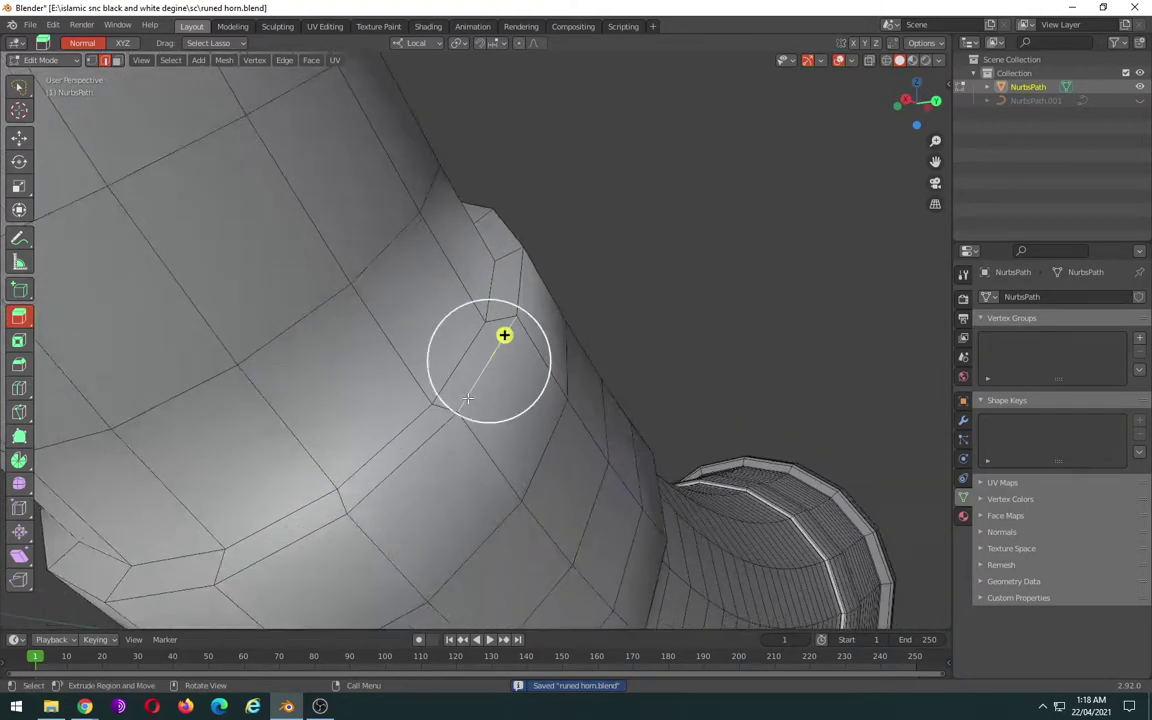
alt+click(444, 424)
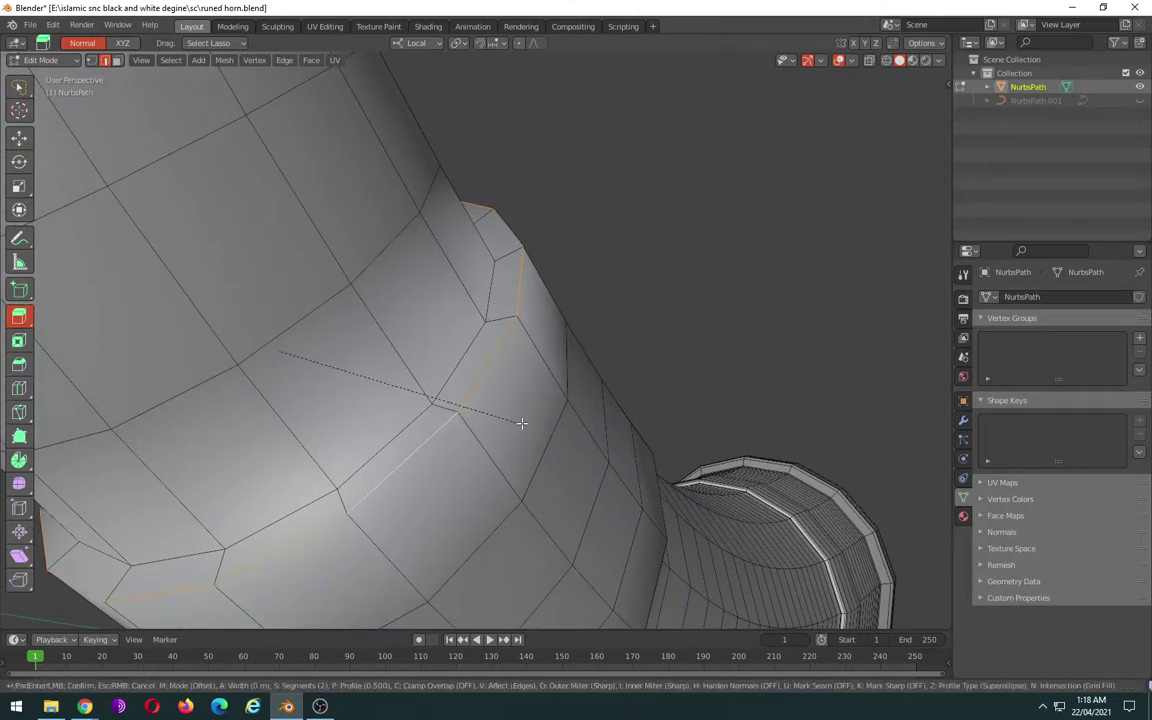
key(ctrl+b)
click(445, 430)
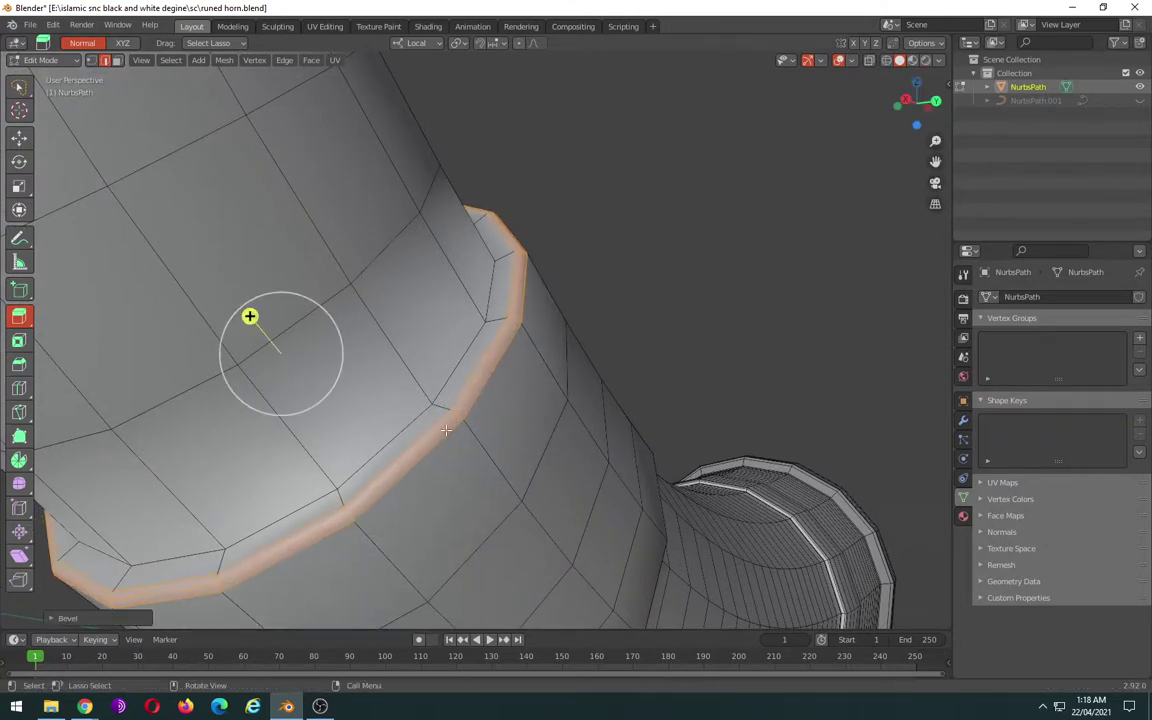
key(ctrl+b)
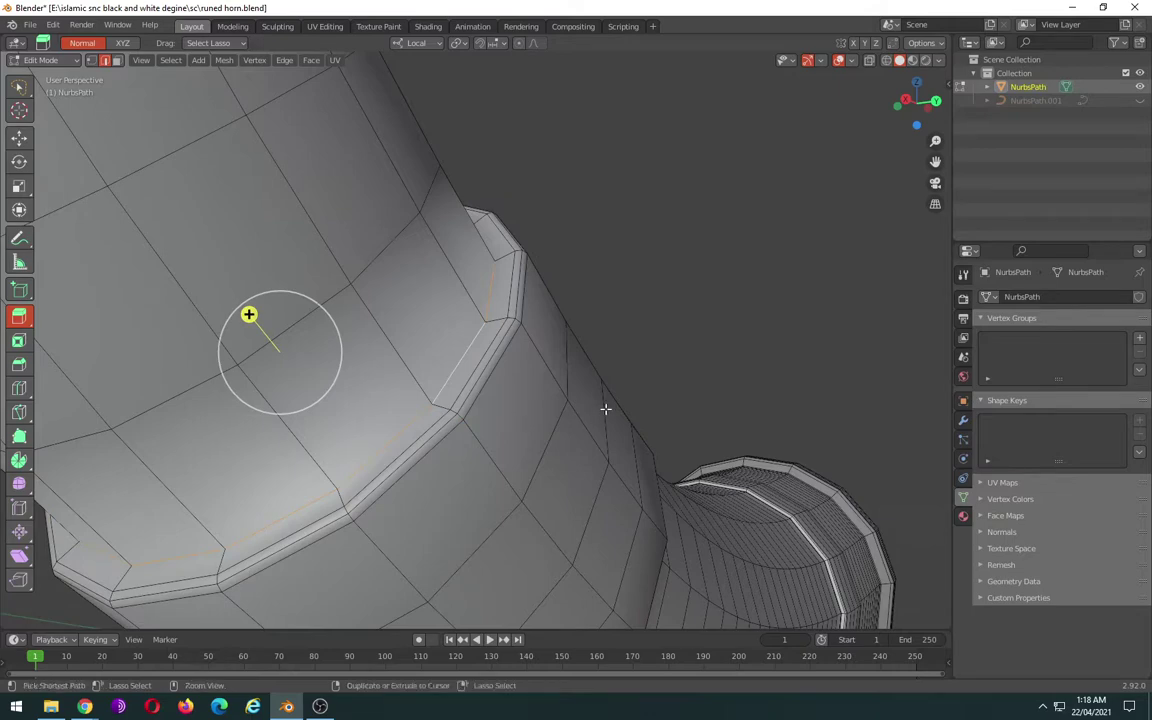
click(250, 314)
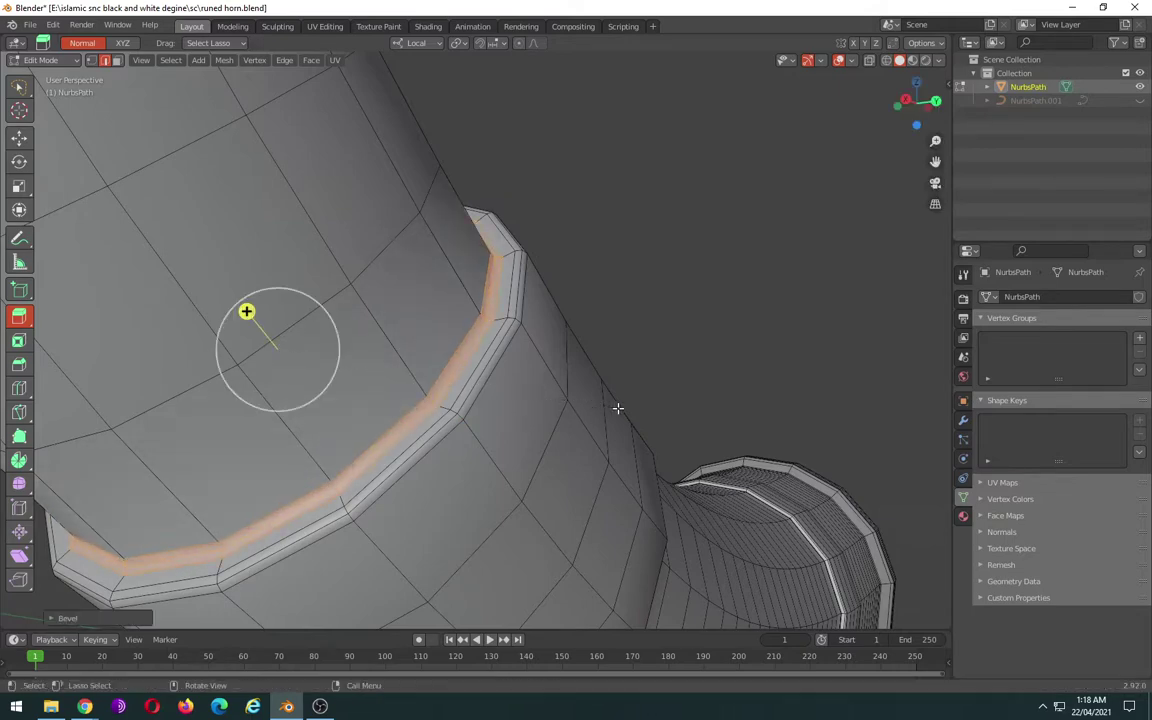
scroll(427, 300, down, 5)
key(Tab)
scroll(620, 411, down, 2)
mouse_move(604, 397)
middle_down()
mouse_move(424, 406)
mouse_move(386, 478)
mouse_move(595, 406)
middle_up()
- Move to the horn's narrow tip in Edit Mode and bevel the step's edge loop
scroll(595, 406, up, 5)
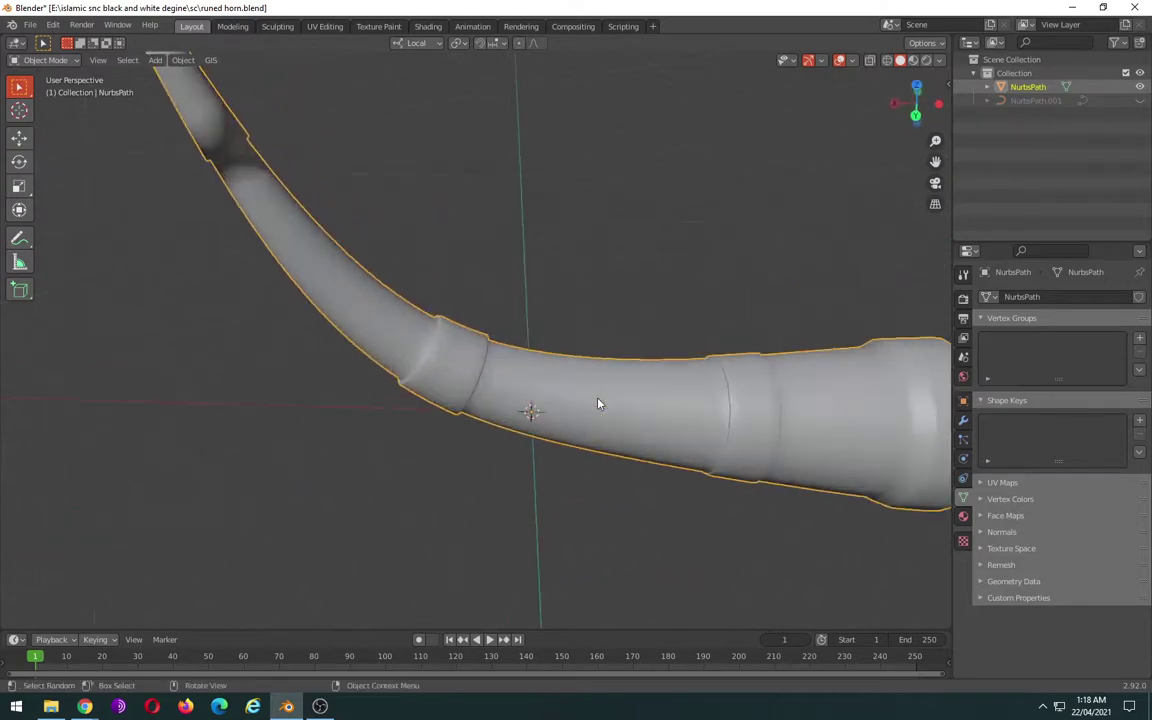
mouse_move(481, 347)
shift+middle_down()
mouse_move(612, 489)
mouse_move(376, 374)
shift+middle_up()
scroll(376, 374, up, 5)
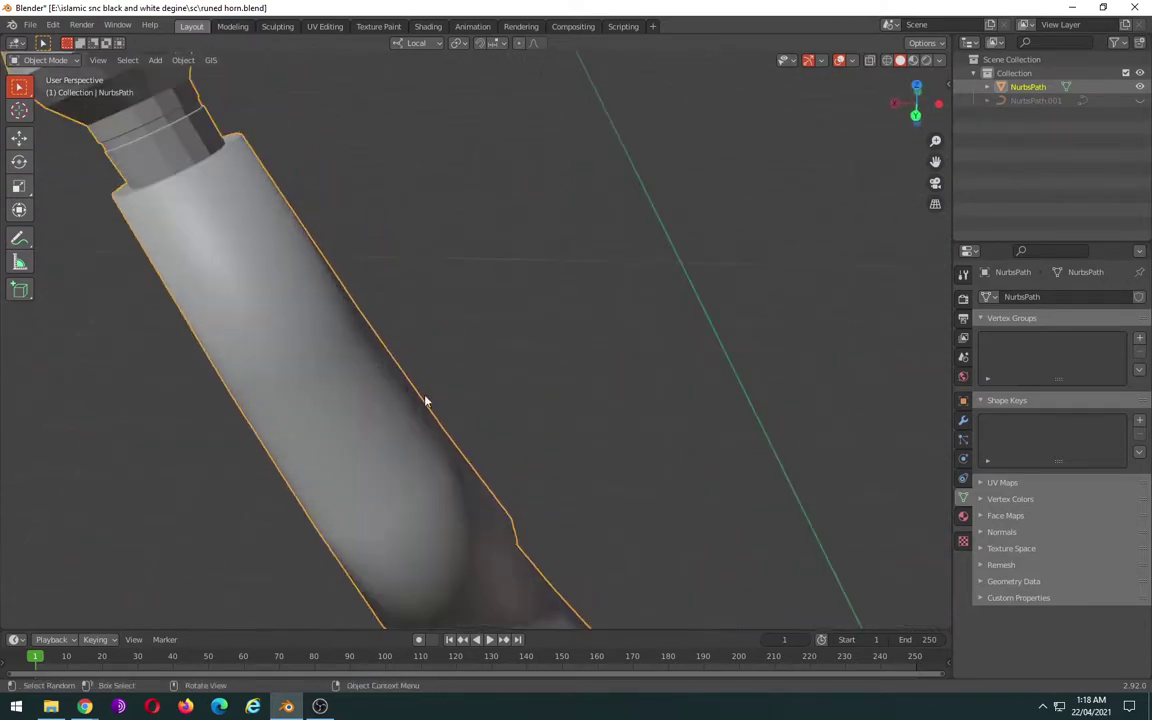
key(Tab)
middle_drag(501, 440, 457, 341)
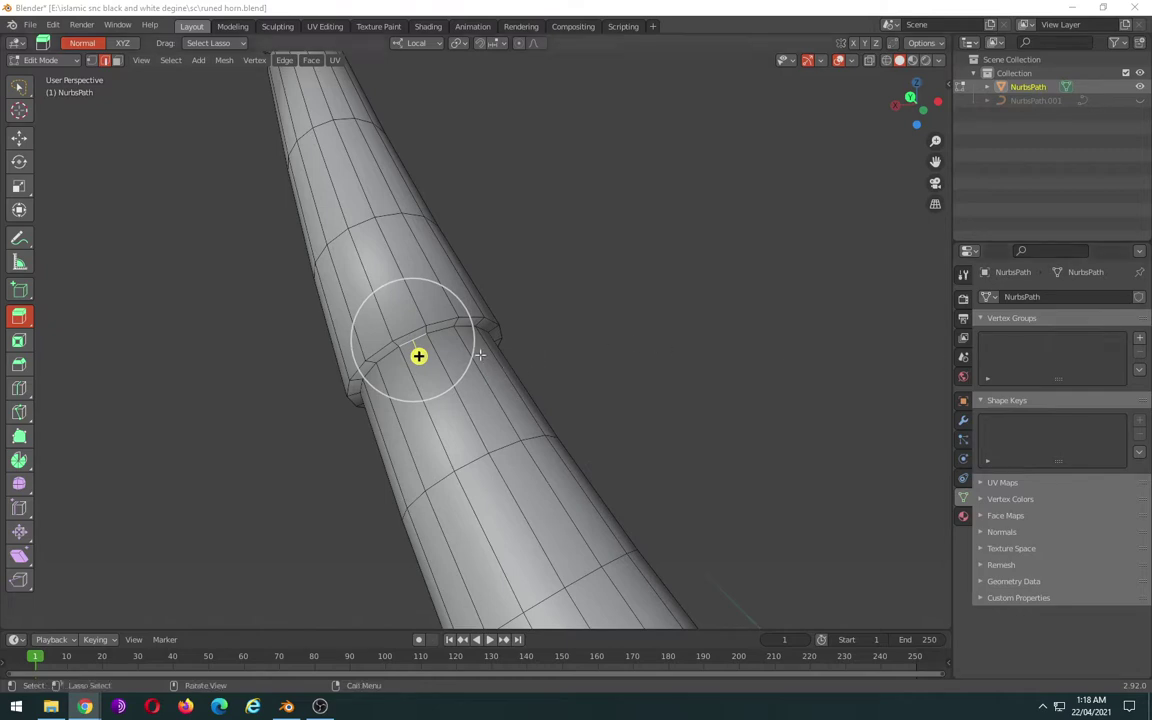
alt+click(540, 326)
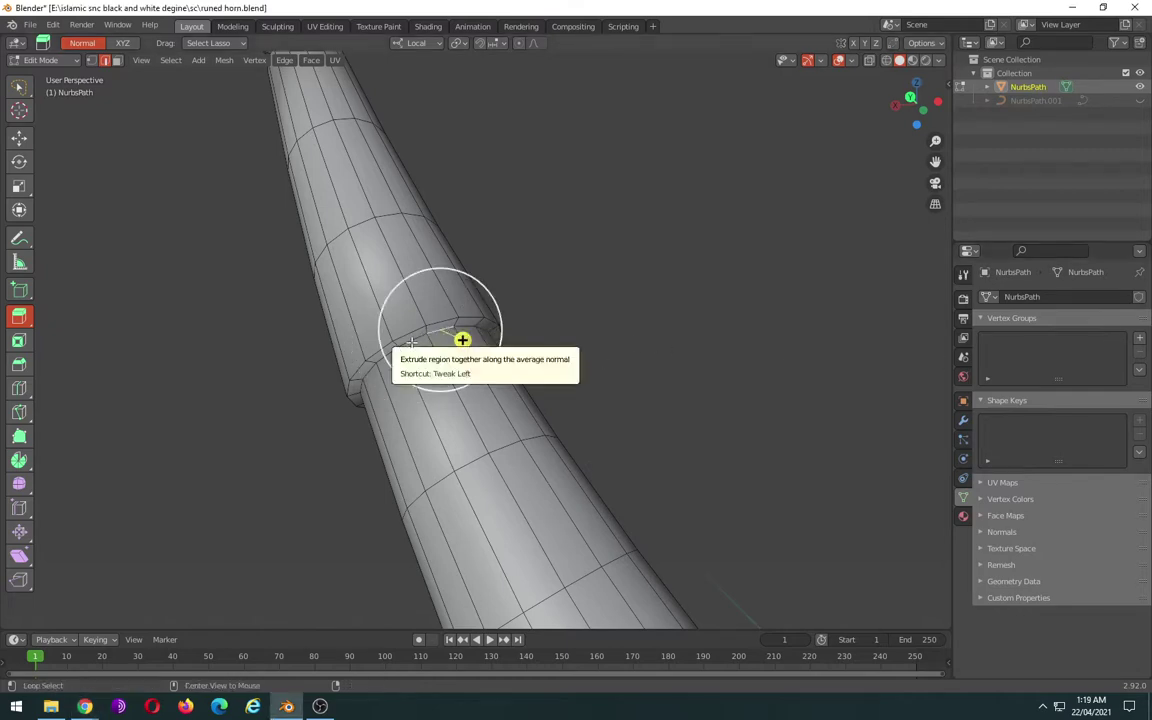
key(ctrl+b)
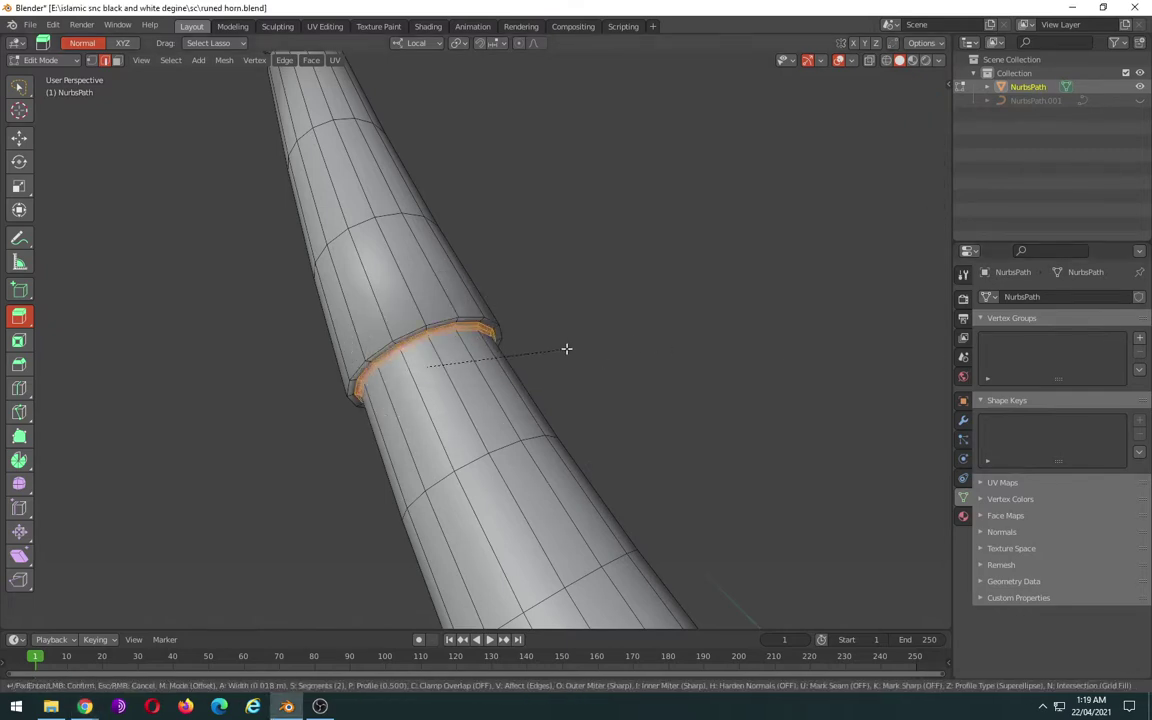
click(447, 412)
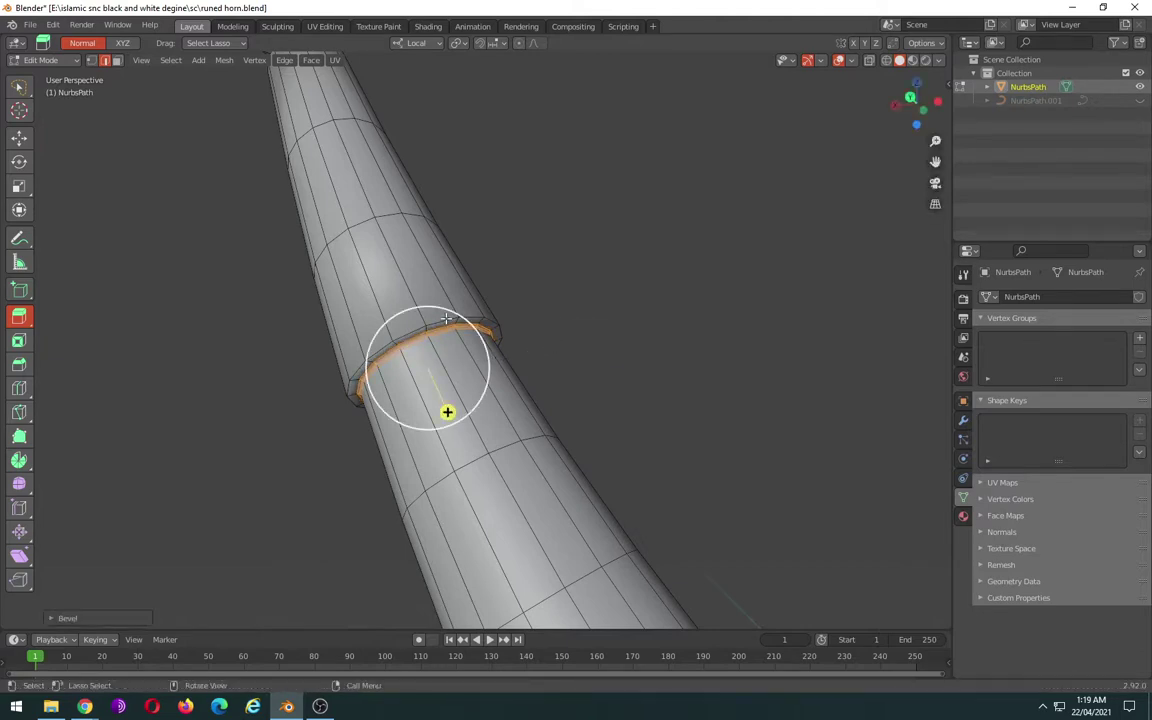
- Bevel the loop at the top of the step twice into a thin rounded groove
alt+click(463, 326)
key(ctrl+b)
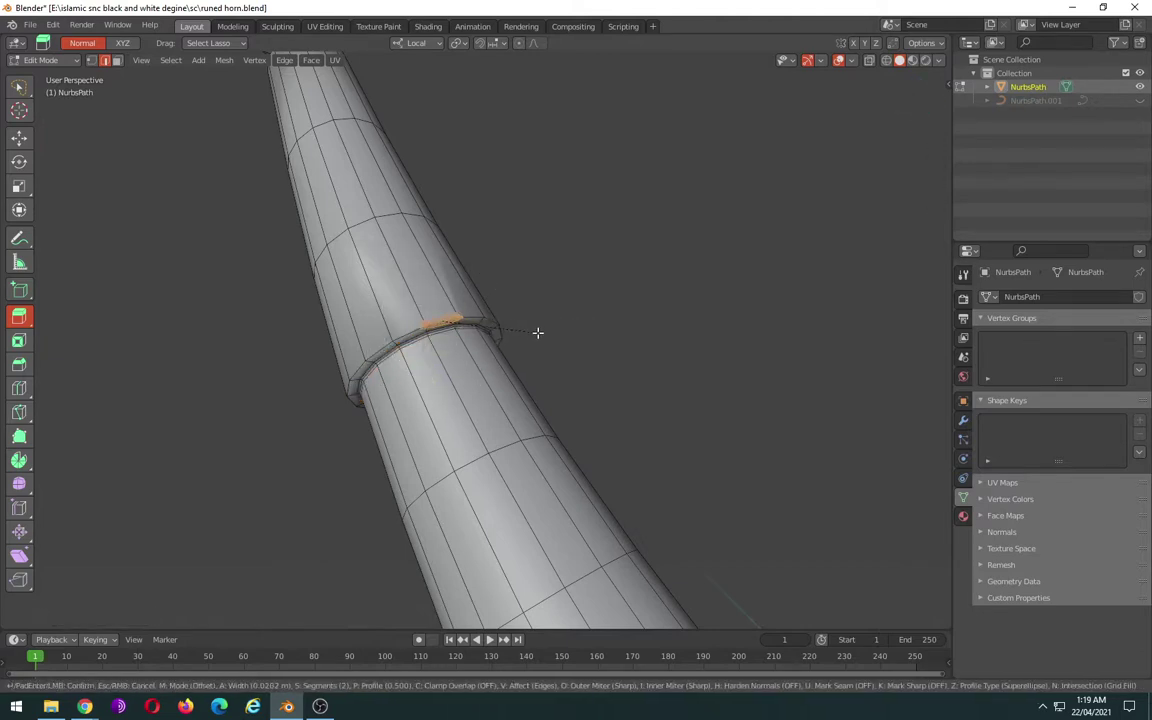
click(536, 332)
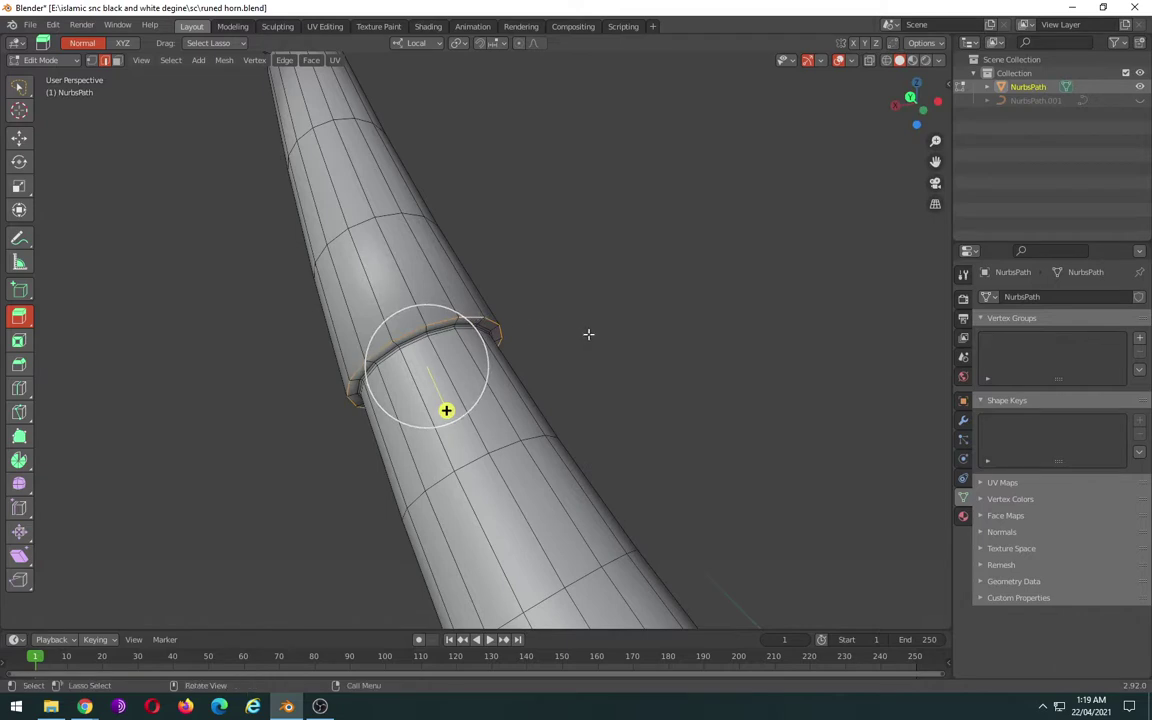
key(ctrl+b)
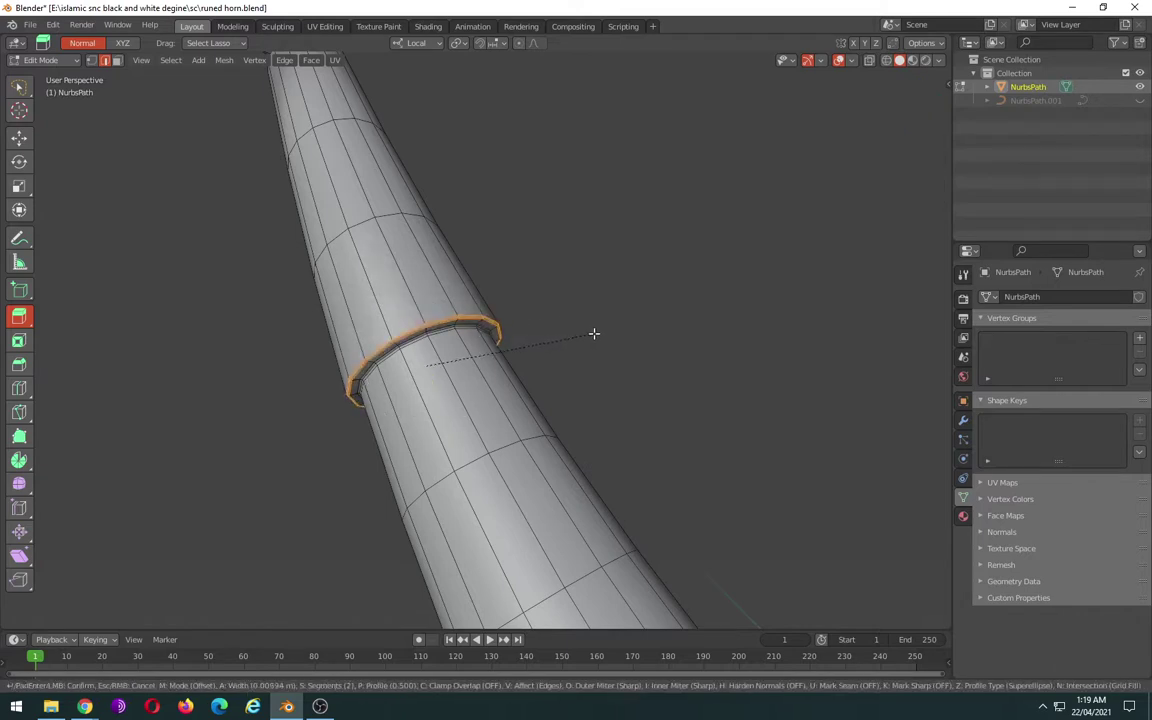
click(594, 333)
scroll(612, 344, down, 5)
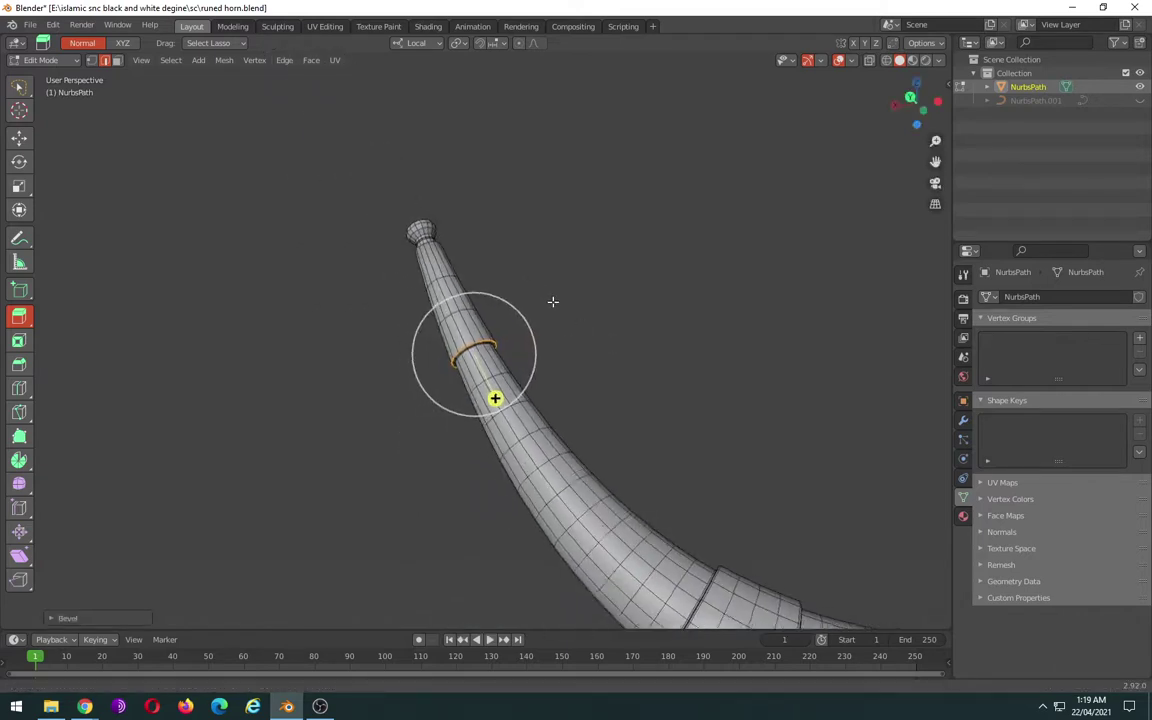
shift+middle_drag(553, 301, 601, 397)
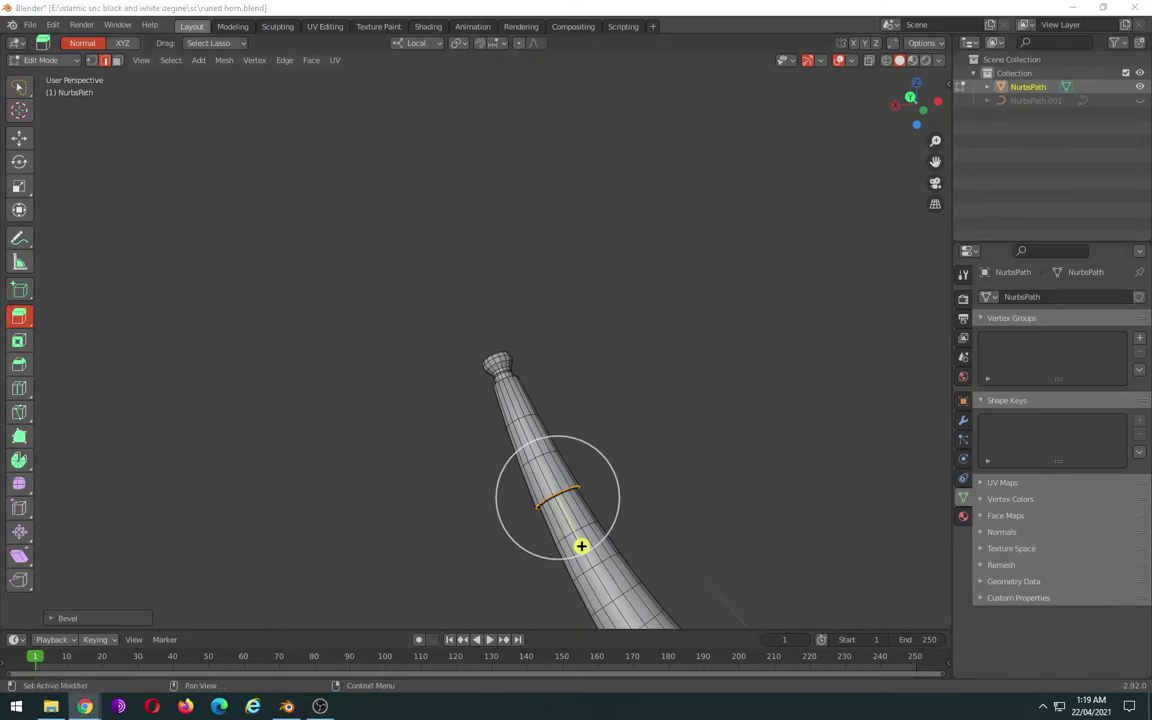
mouse_move(581, 546)
middle_down()
mouse_move(640, 610)
mouse_move(657, 477)
mouse_move(570, 390)
mouse_move(386, 252)
mouse_move(398, 245)
middle_up()
scroll(614, 596, up, 3)
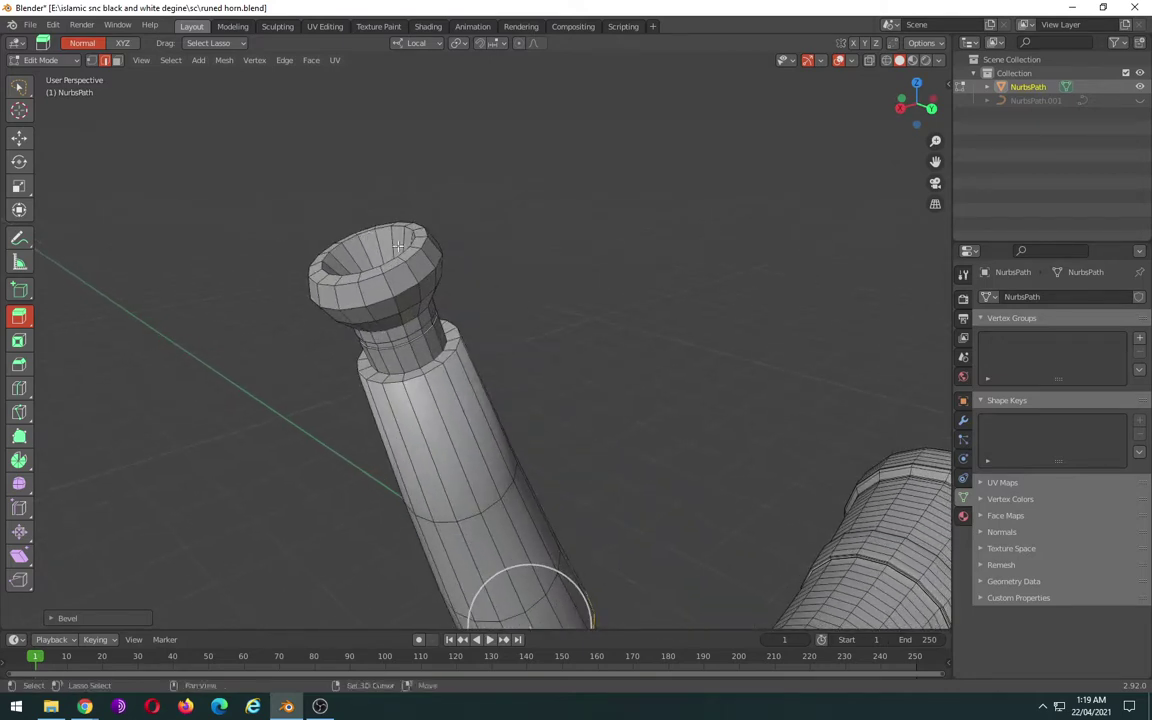
- Bevel the mouthpiece neck edge loop into a ring after two retries, then leave Edit Mode
scroll(460, 340, up, 2)
key(c)
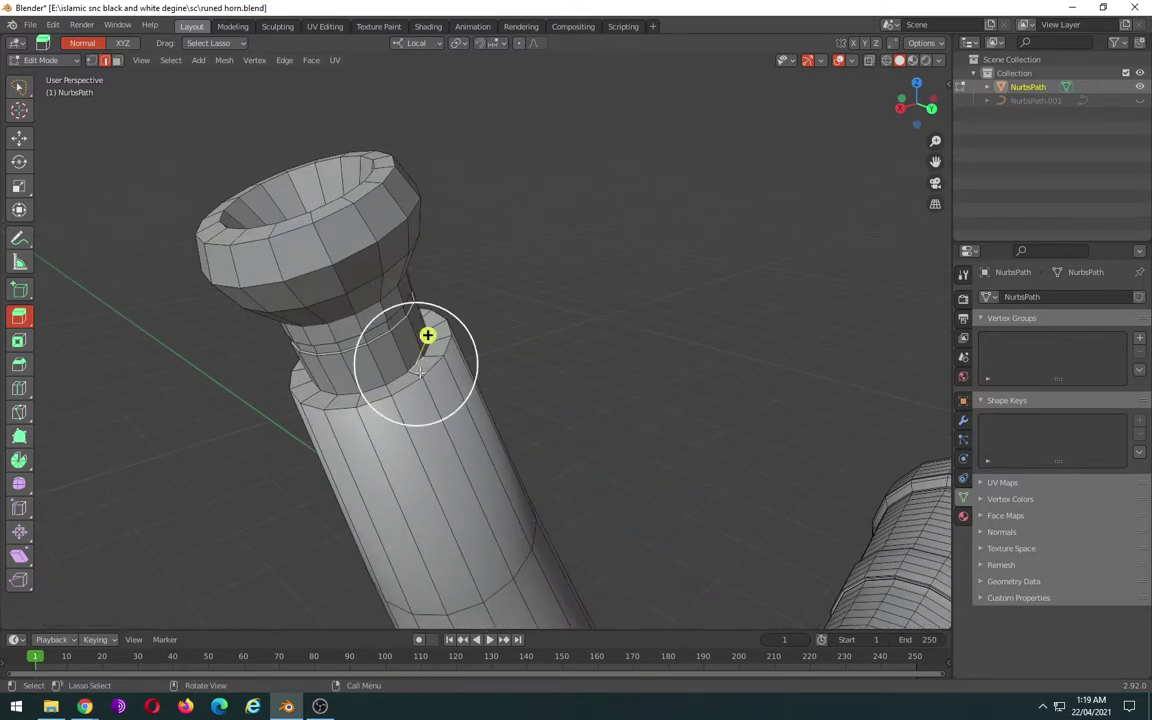
key(ctrl+b)
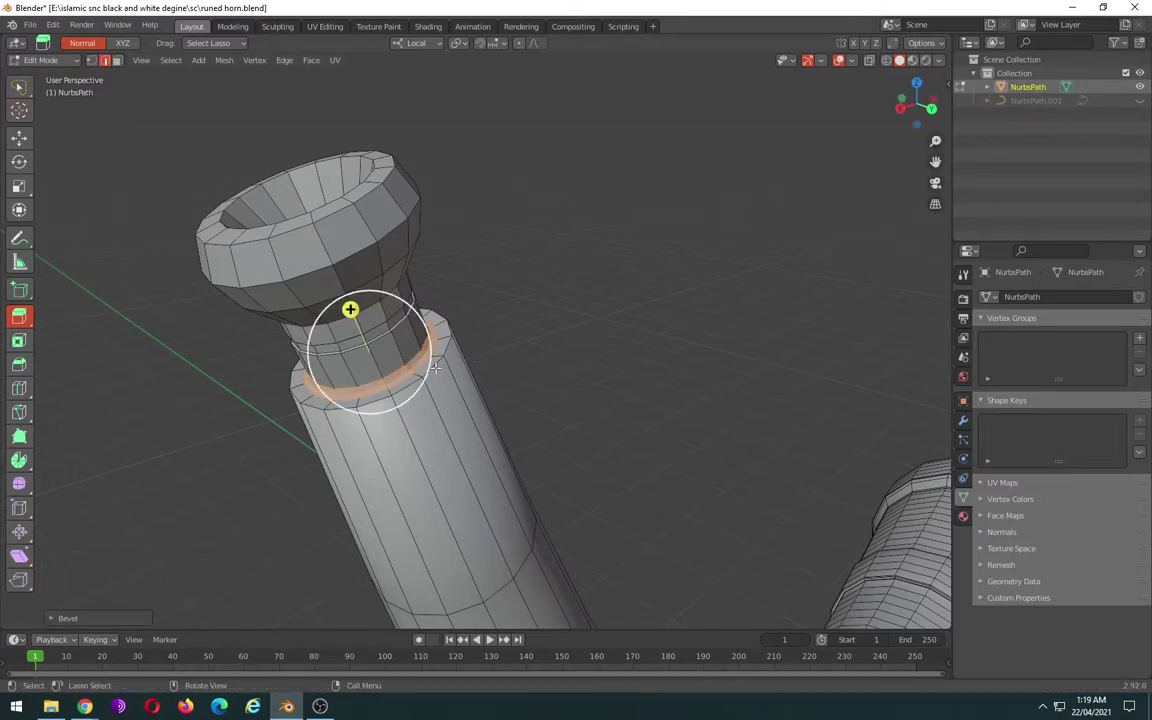
key(Escape)
key(ctrl+b)
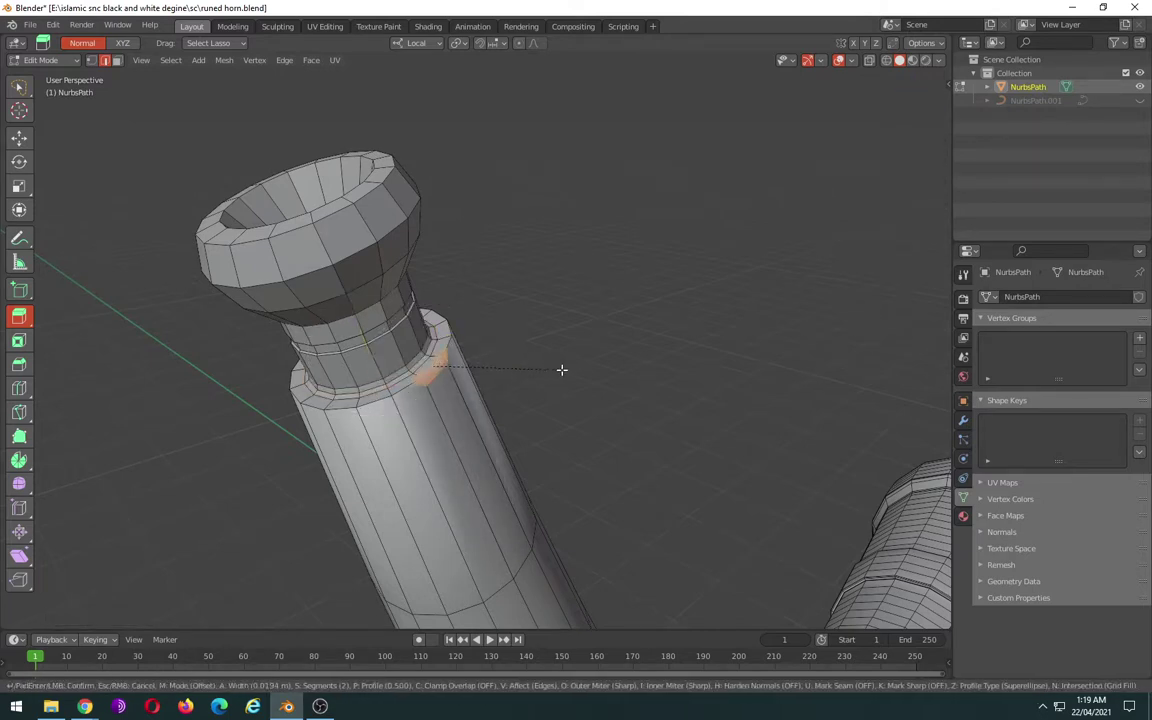
key(Escape)
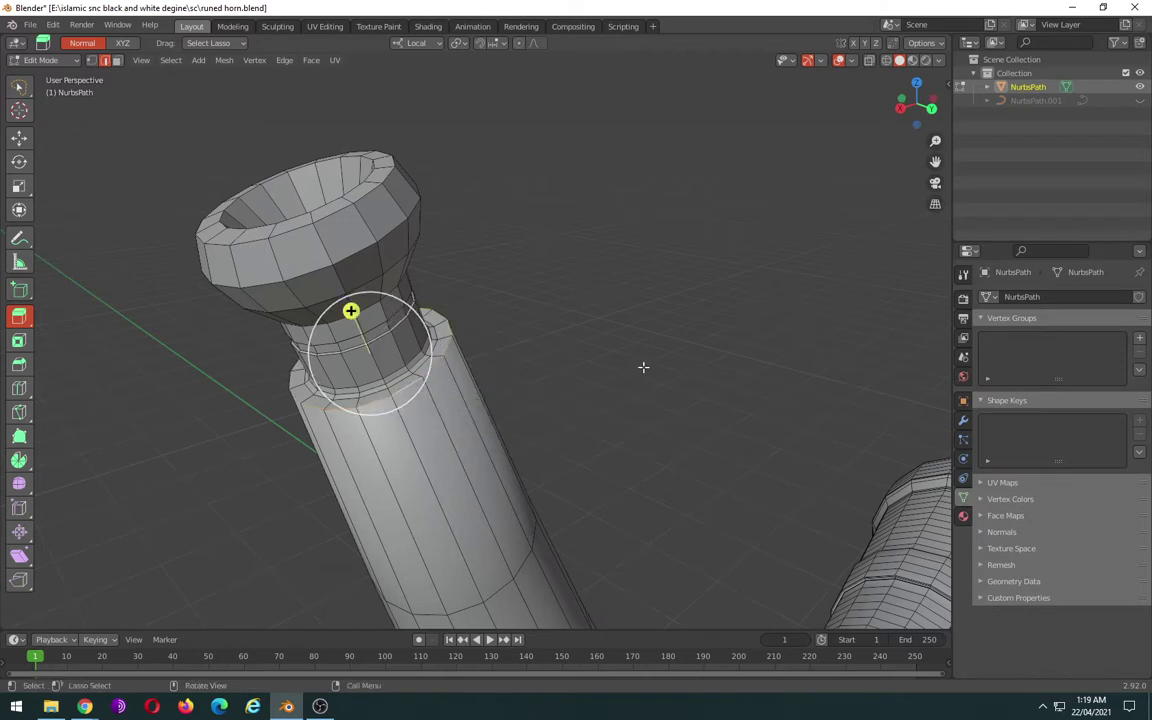
key(ctrl+b)
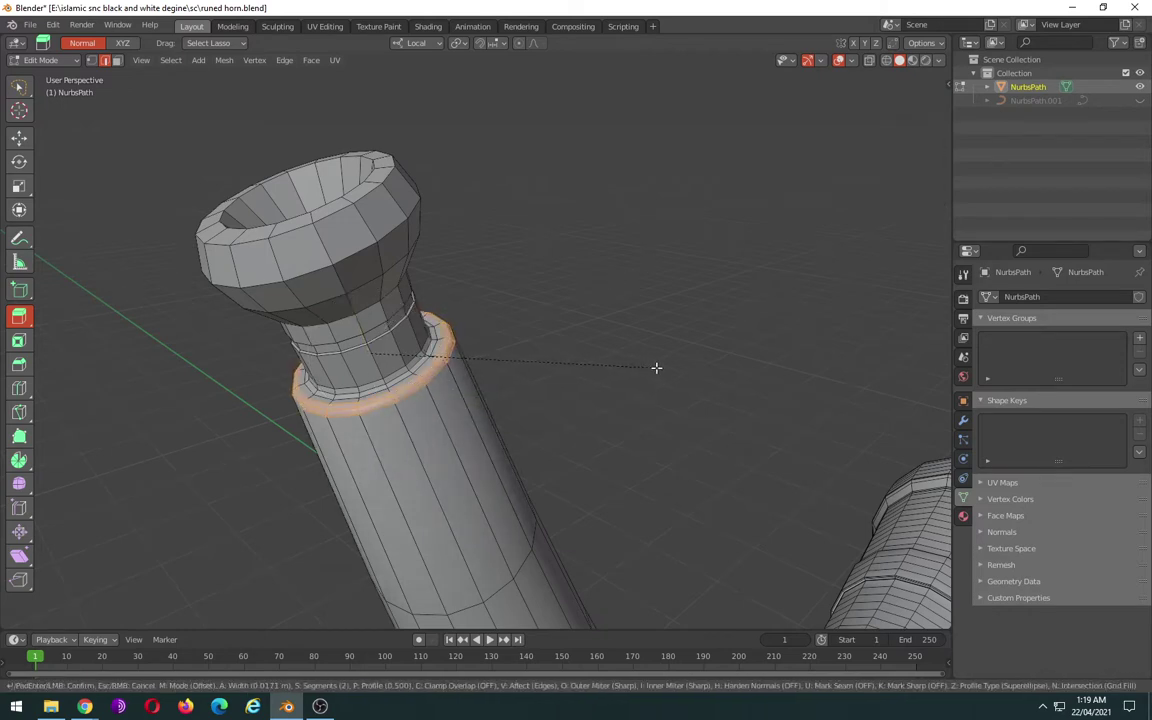
click(656, 368)
key(Tab)
- Add an edge loop on the mouthpiece rim and scale it slightly outward
scroll(632, 377, down, 8)
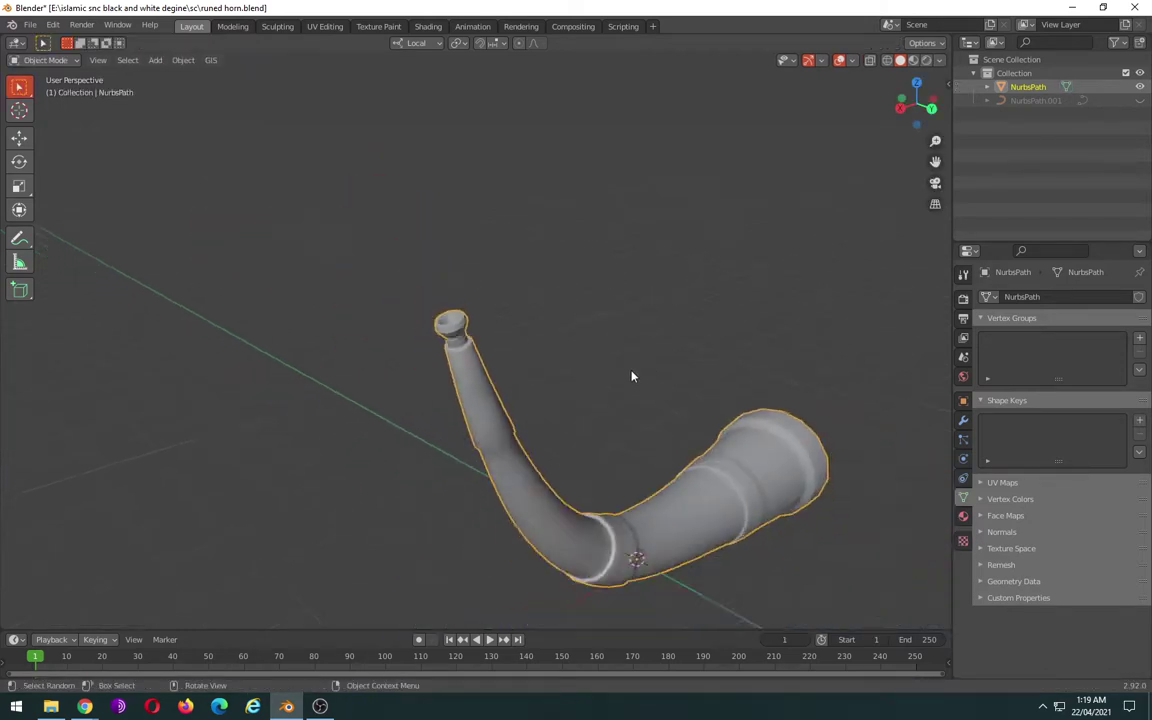
scroll(560, 373, up, 2)
scroll(492, 365, up, 3)
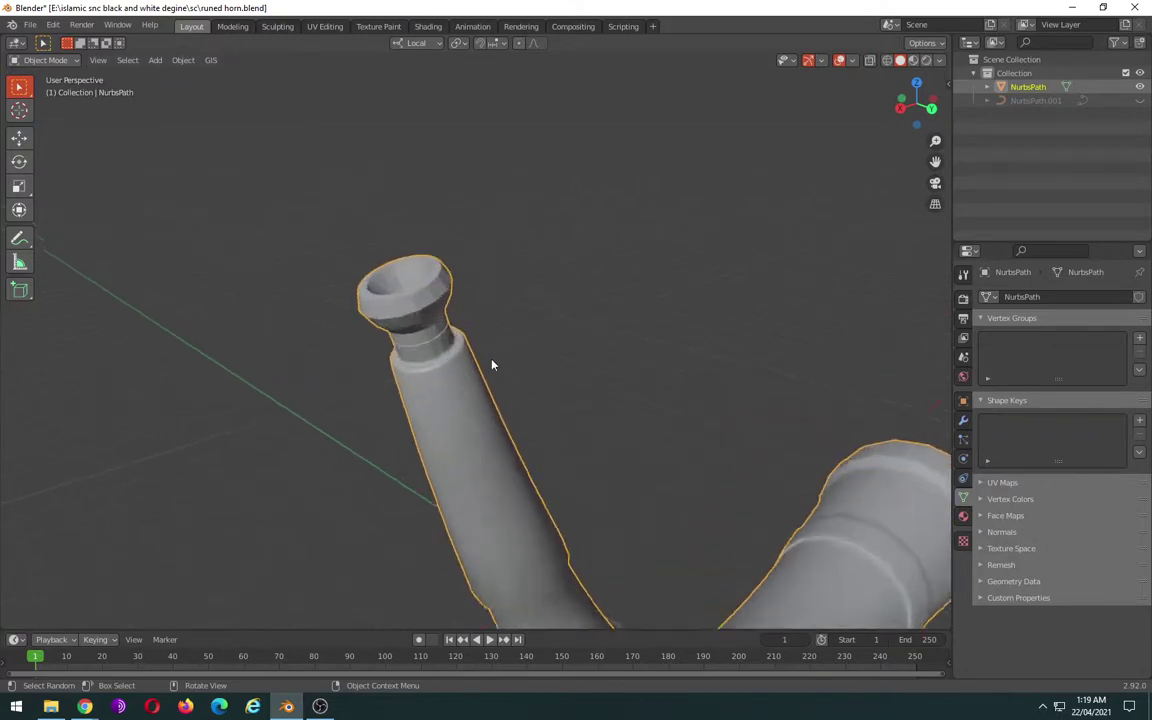
scroll(492, 365, up, 2)
key(Tab)
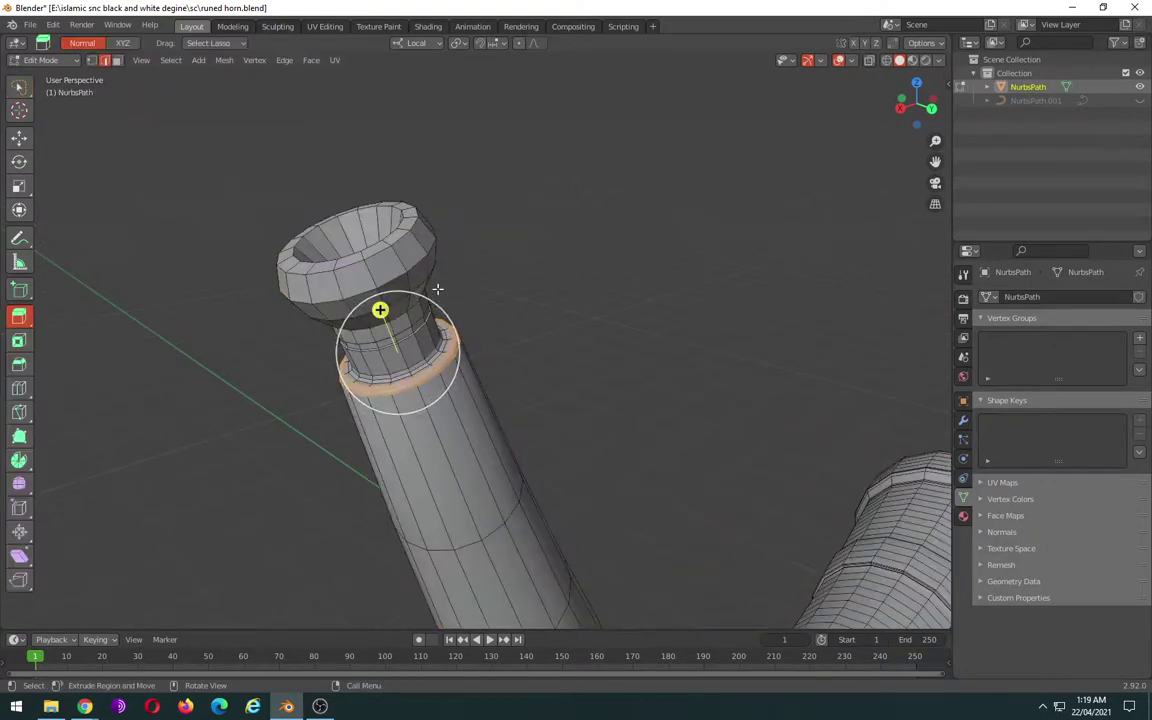
key(alt+a)
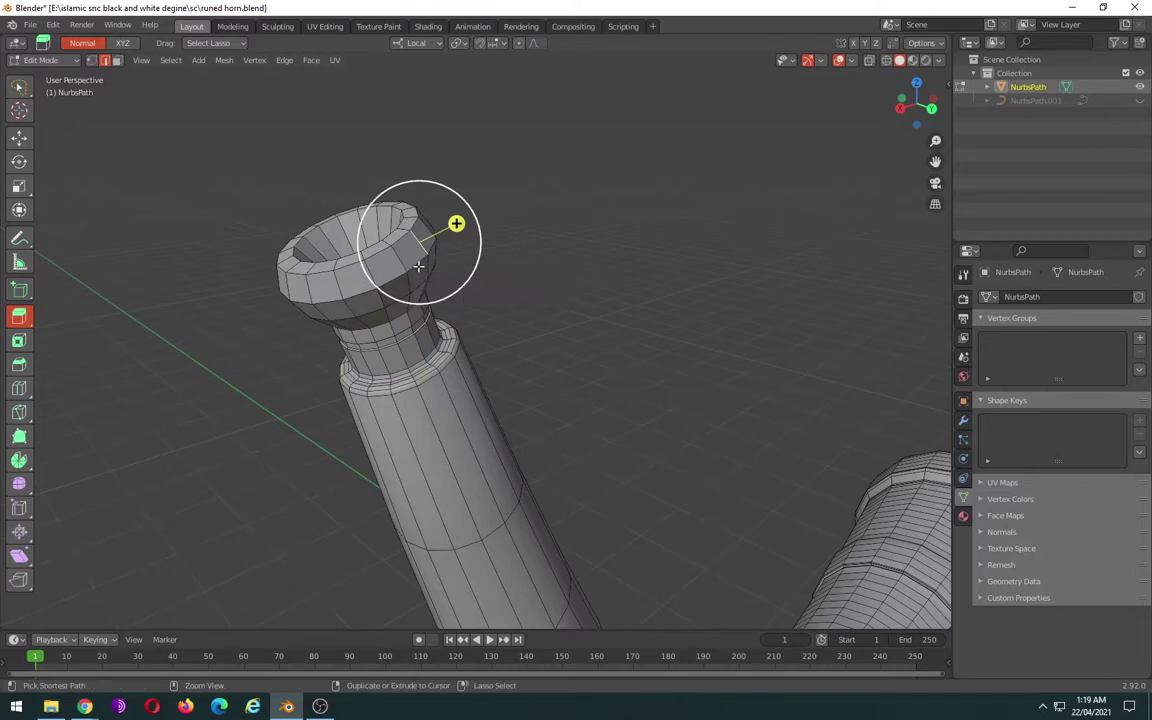
key(ctrl+r)
click(412, 246)
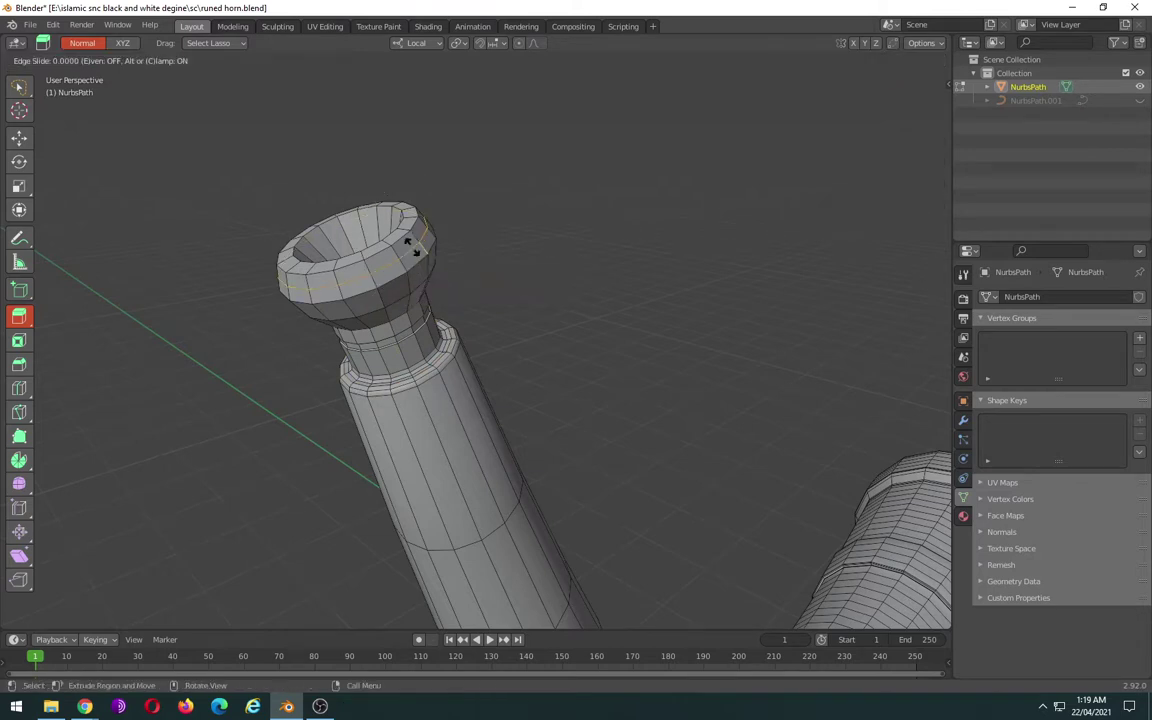
right_click(413, 249)
key(s)
click(413, 246)
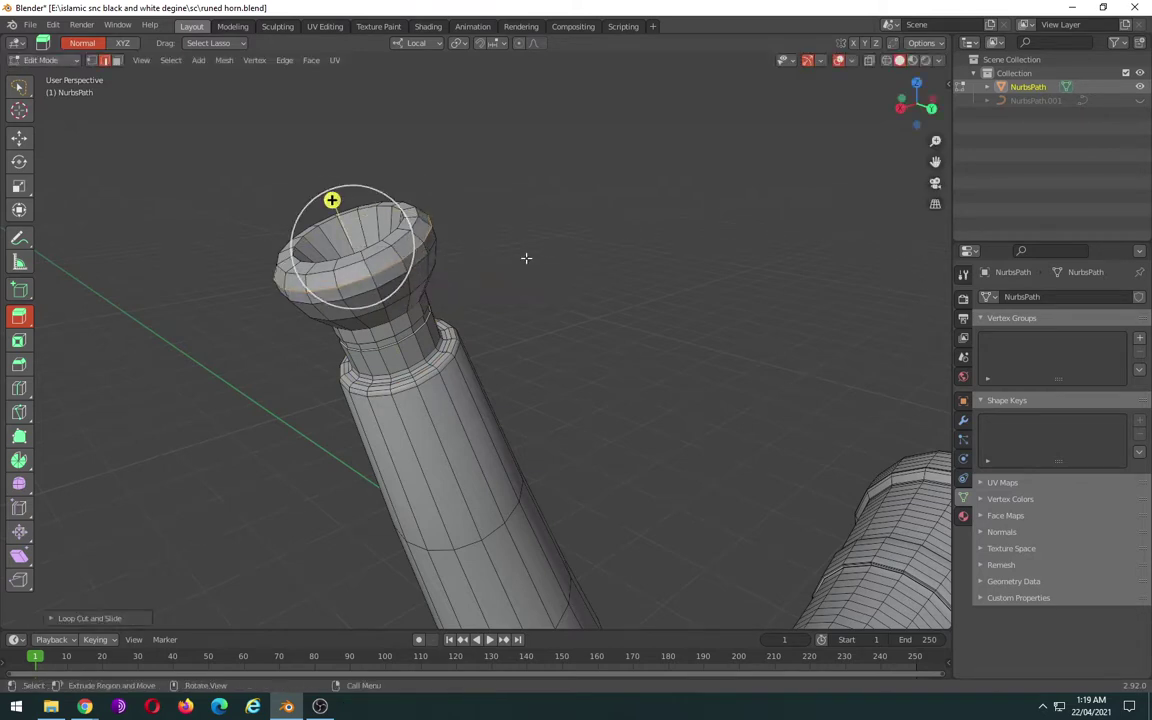
key(Tab)
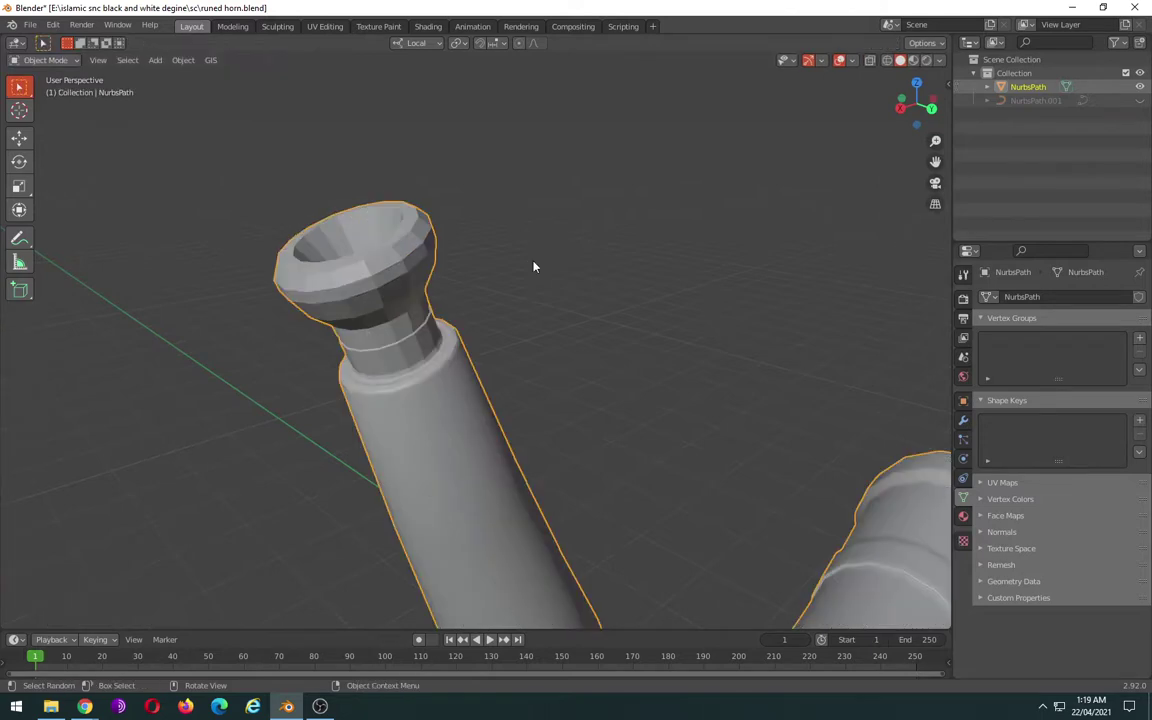
- Orbit around the horn to inspect it from several angles
scroll(533, 267, down, 4)
scroll(537, 275, down, 2)
mouse_move(543, 293)
middle_down()
mouse_move(684, 319)
mouse_move(609, 334)
middle_up()
scroll(609, 334, up, 5)
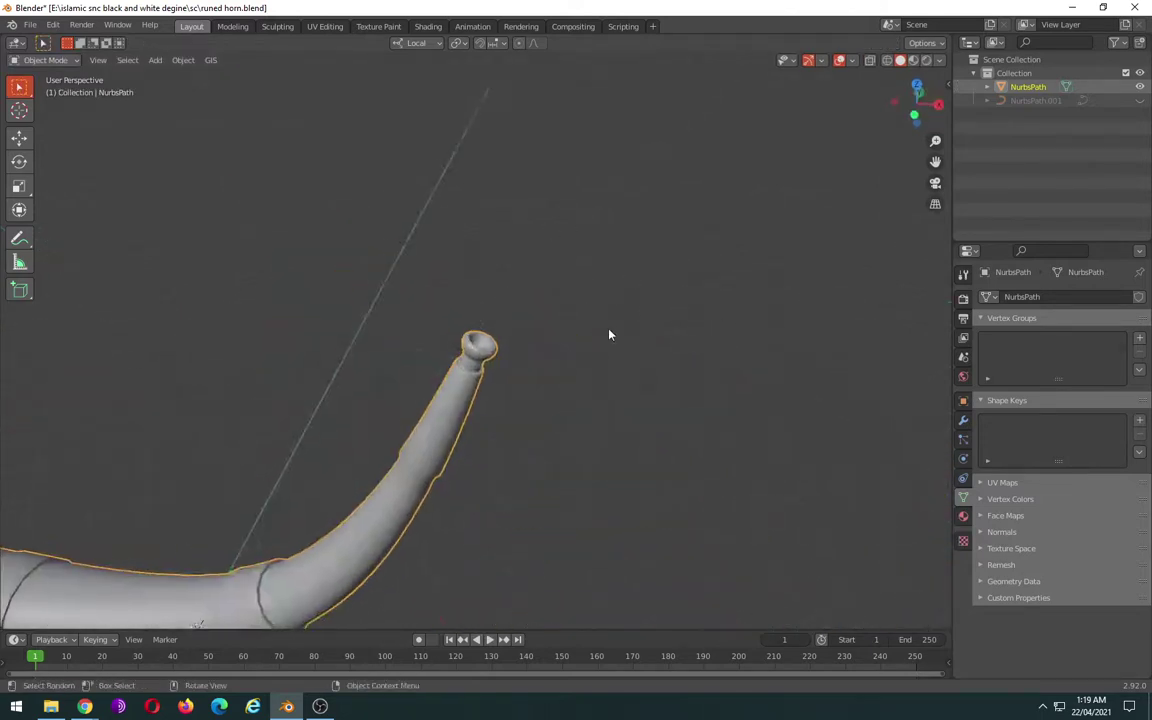
scroll(560, 350, down, 3)
mouse_move(525, 368)
middle_down()
mouse_move(560, 342)
mouse_move(497, 372)
mouse_move(545, 327)
middle_up()
scroll(530, 370, up, 3)
scroll(529, 372, down, 1)
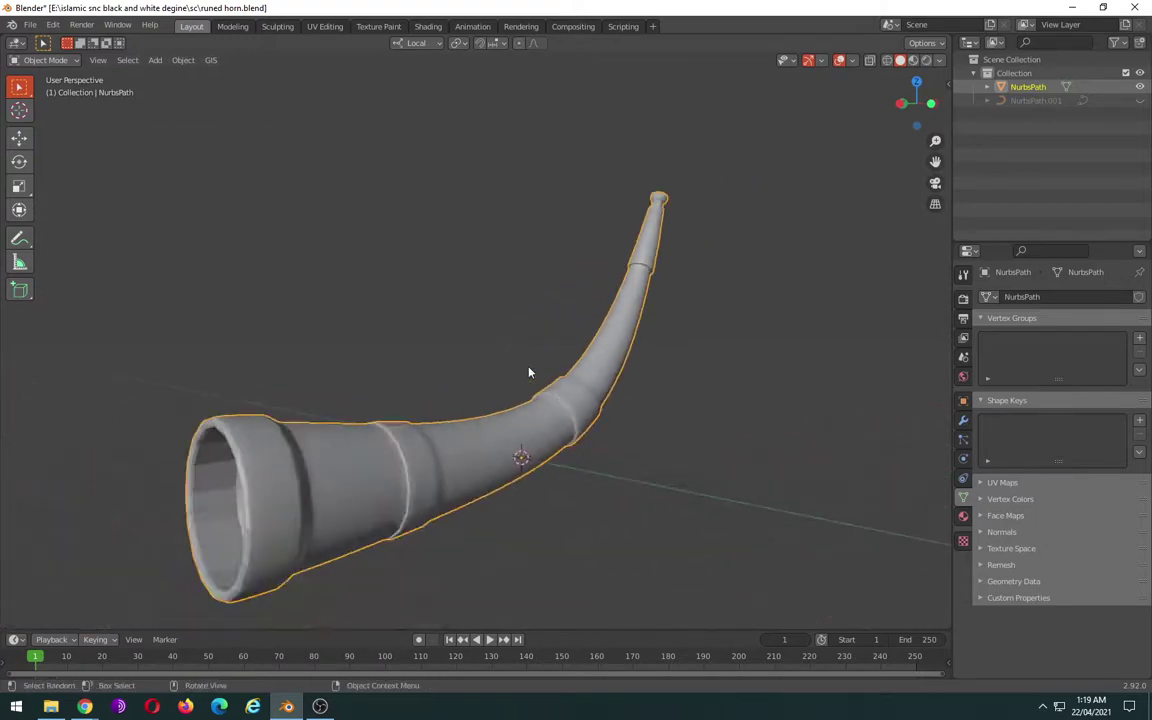
scroll(529, 372, up, 1)
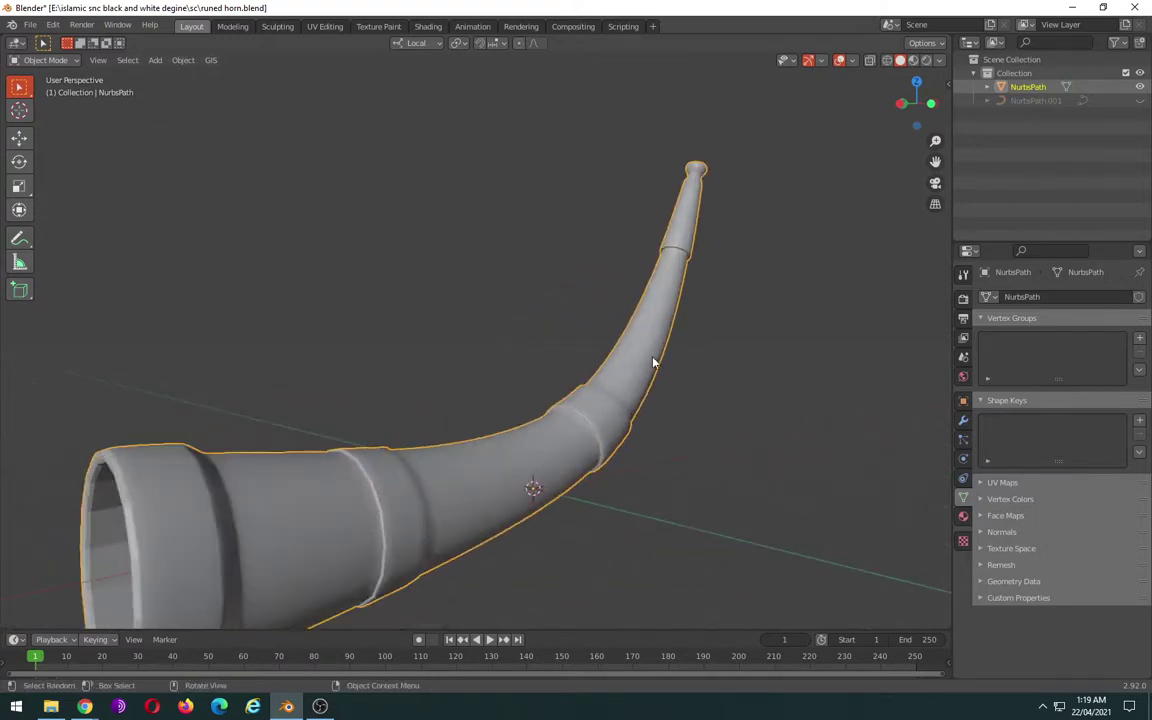
middle_drag(670, 318, 414, 324)
scroll(380, 325, up, 3)
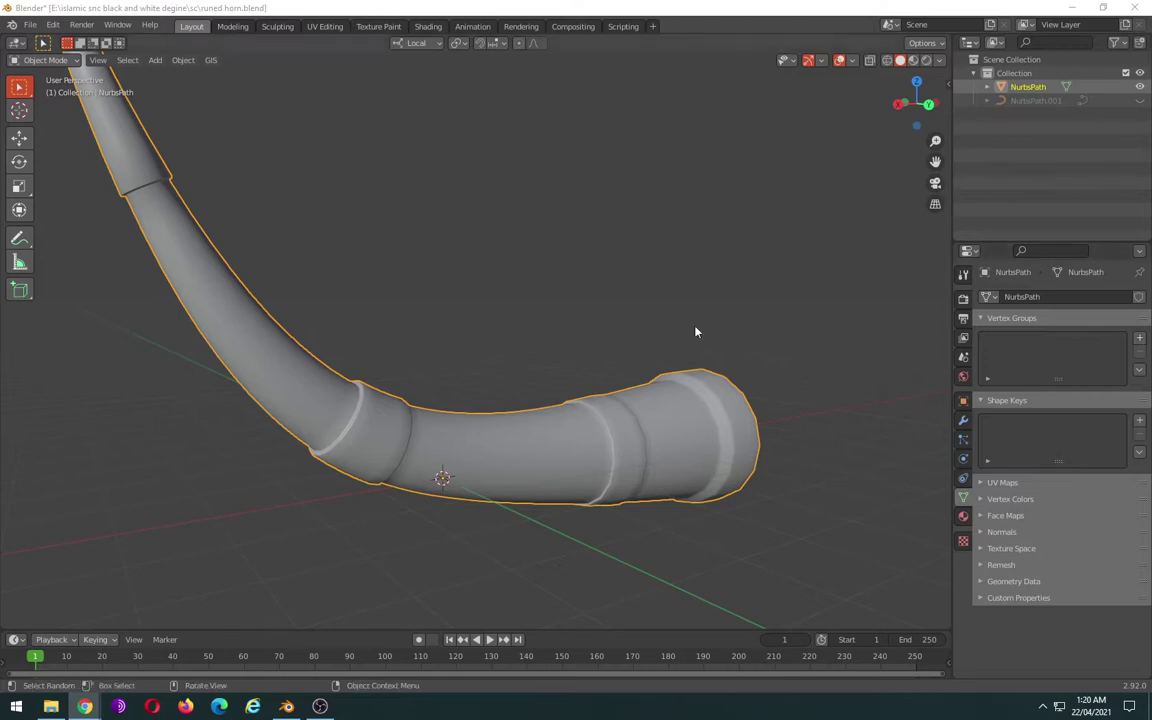
middle_drag(694, 329, 514, 398)
scroll(508, 398, up, 2)
scroll(504, 399, down, 3)
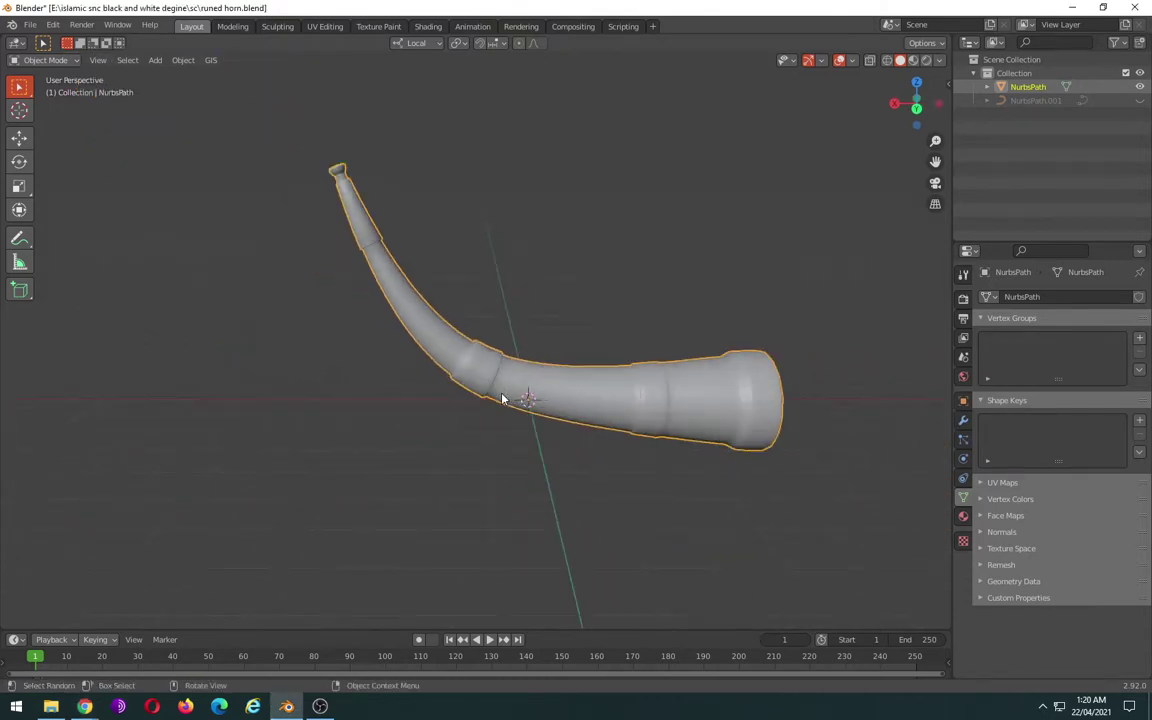
- Centre the horn in top view and display it as a wireframe
key(KP_7)
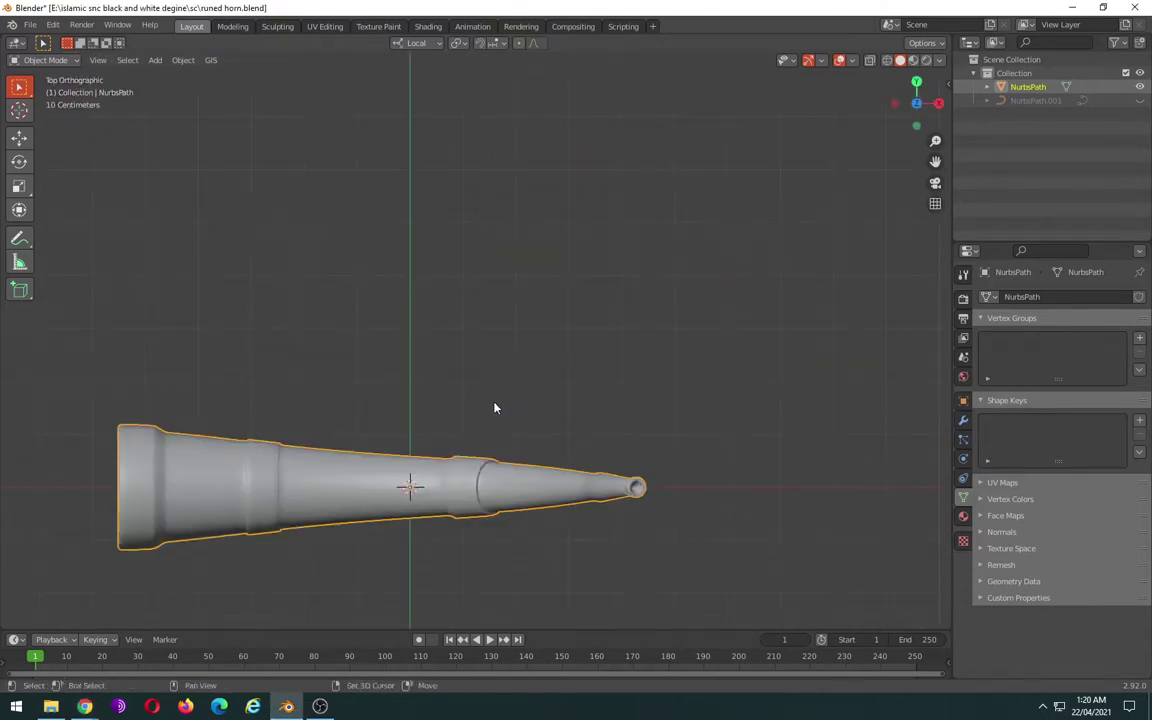
shift+middle_drag(496, 406, 630, 342)
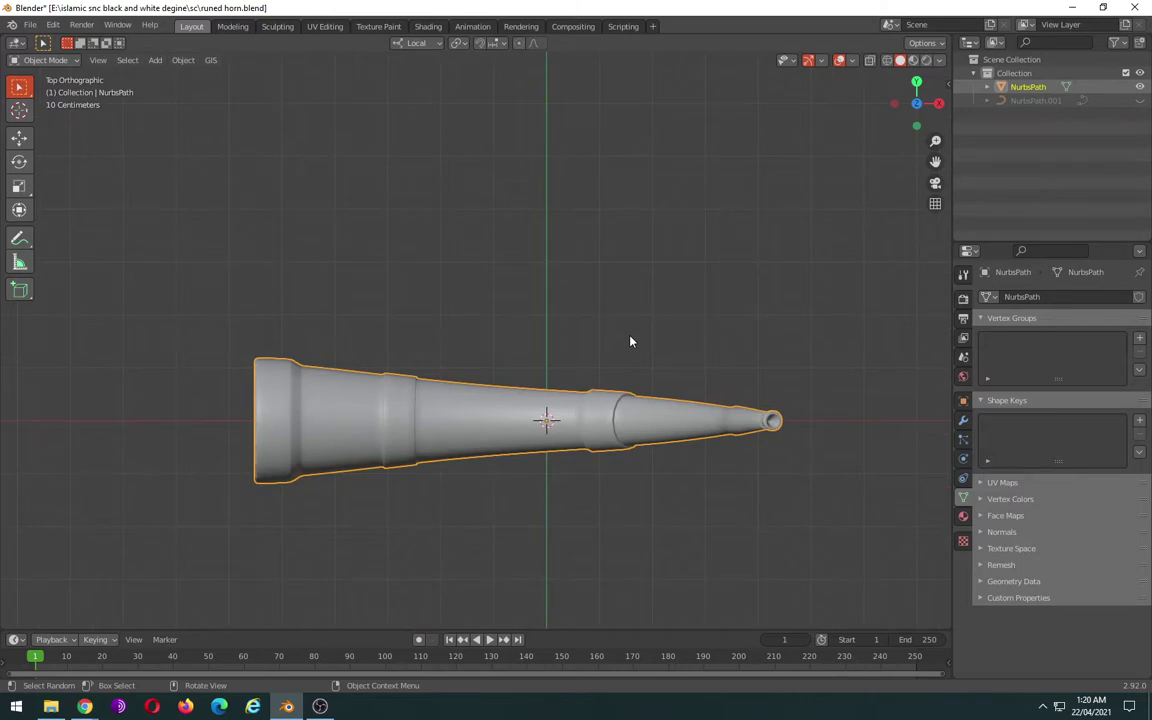
scroll(630, 342, up, 2)
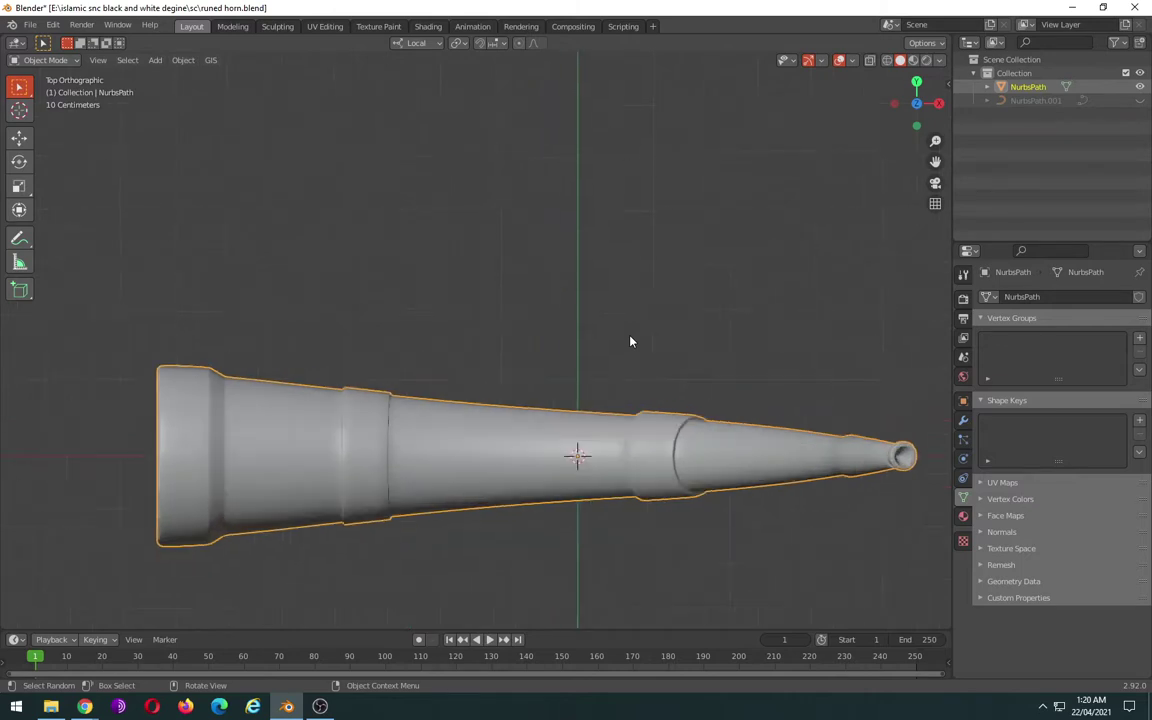
shift+middle_drag(628, 341, 631, 298)
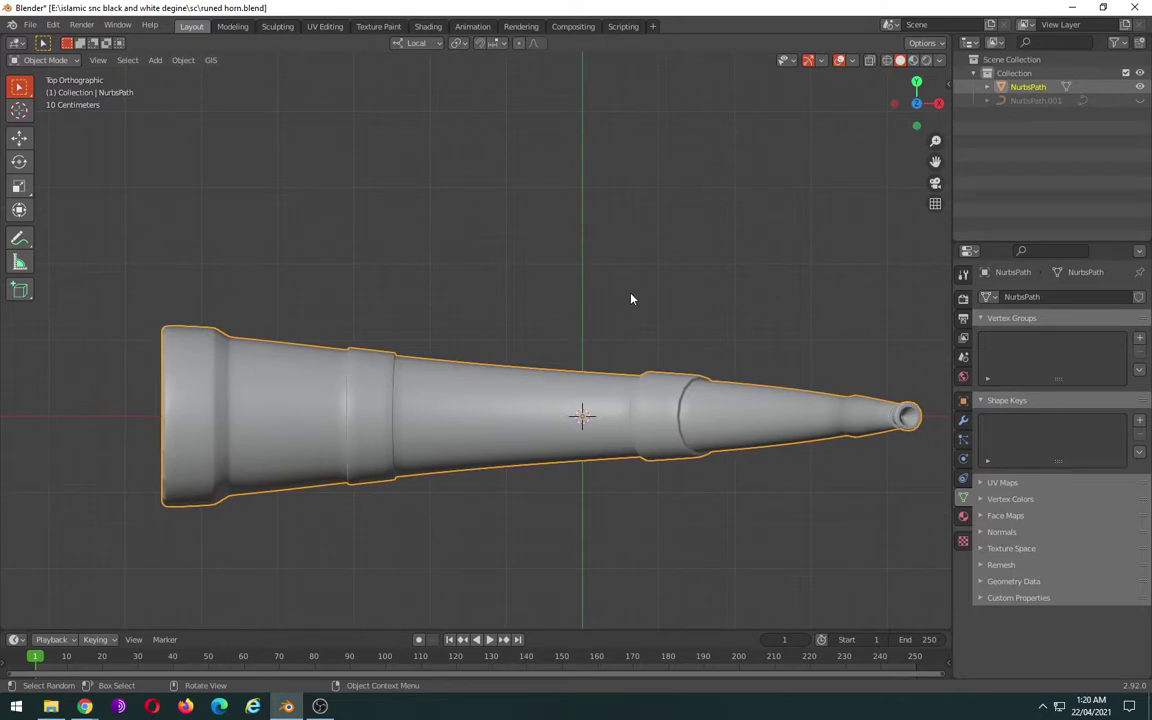
key(KP_1)
key(KP_7)
key(shift+z)
scroll(566, 420, up, 2)
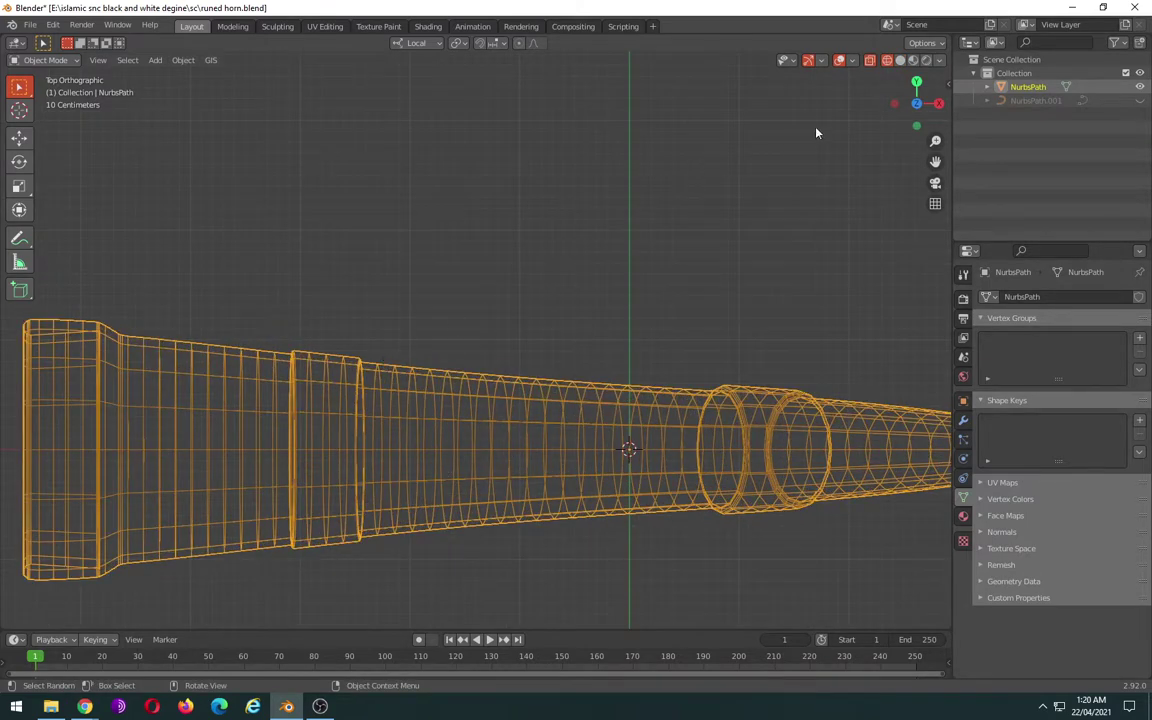
- Return to solid shading and enter Edit Mode with the whole horn visible
click(899, 61)
key(Tab)
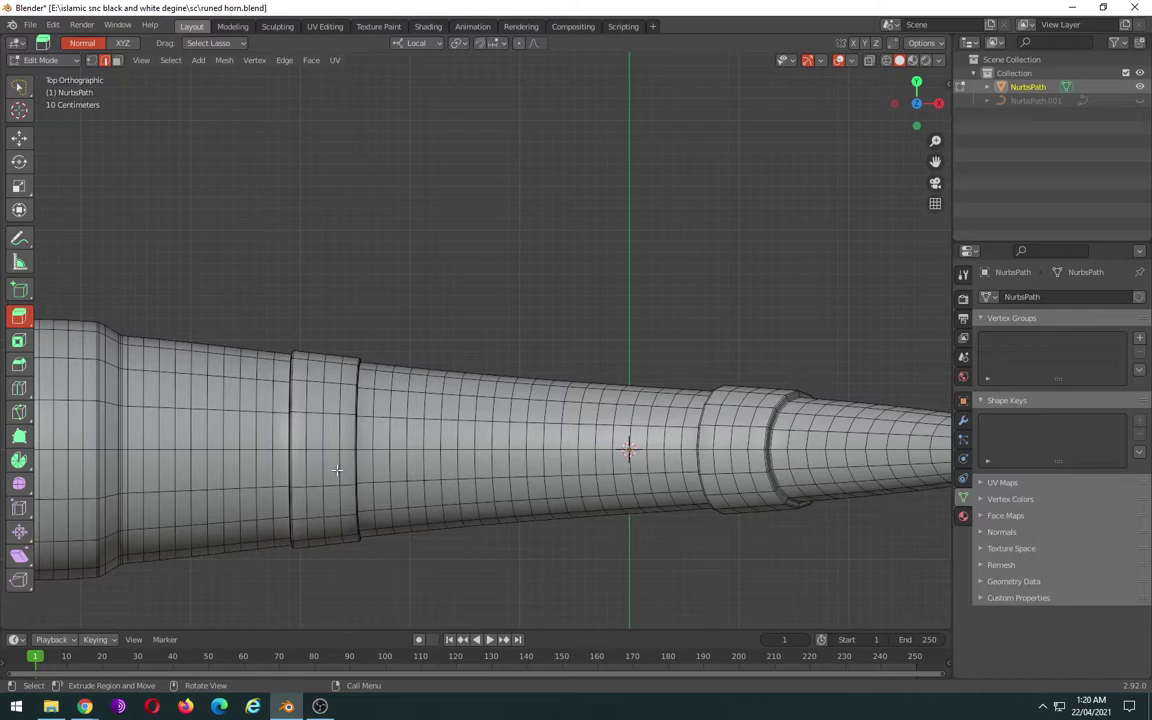
ctrl+middle_drag(327, 478, 373, 438)
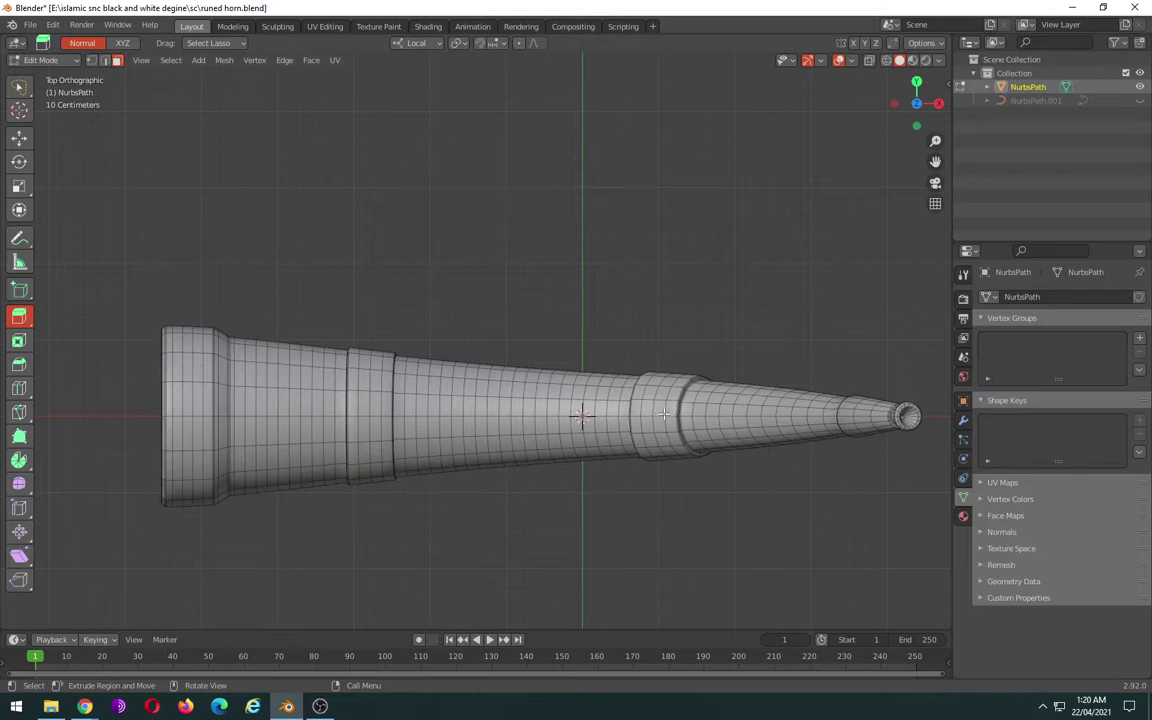
scroll(392, 471, up, 2)
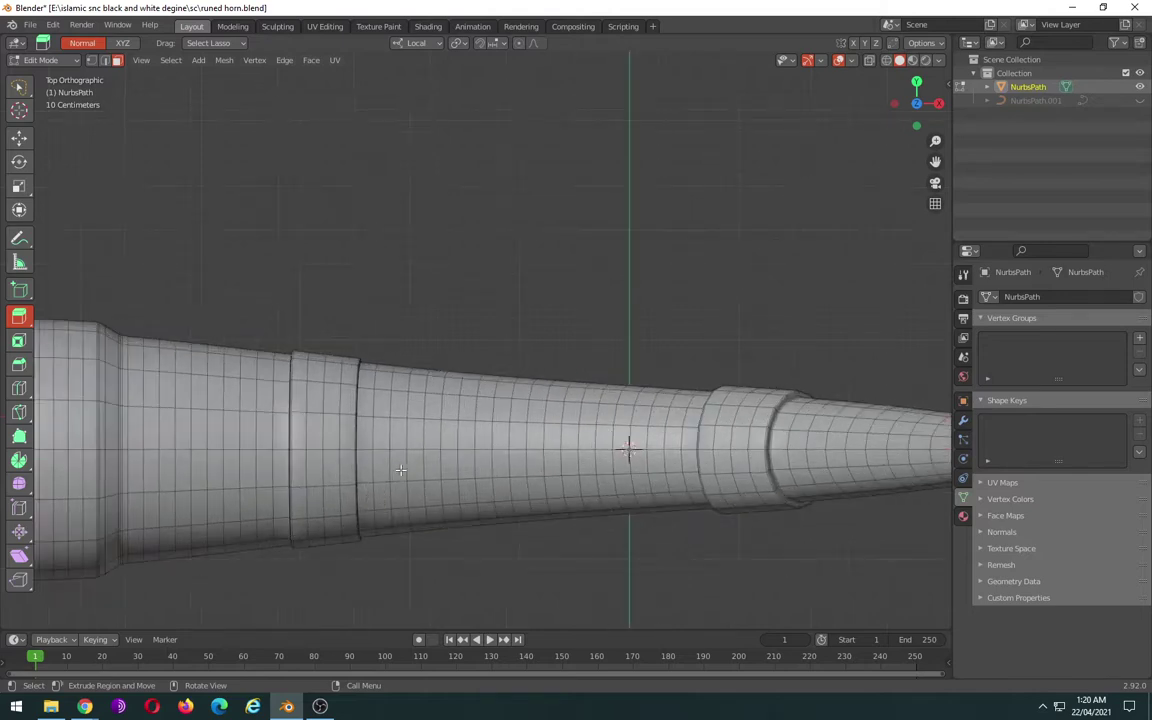
- Circle-select the lengthwise middle edges and bevel them about 0.111 m wide with two segments
click(104, 60)
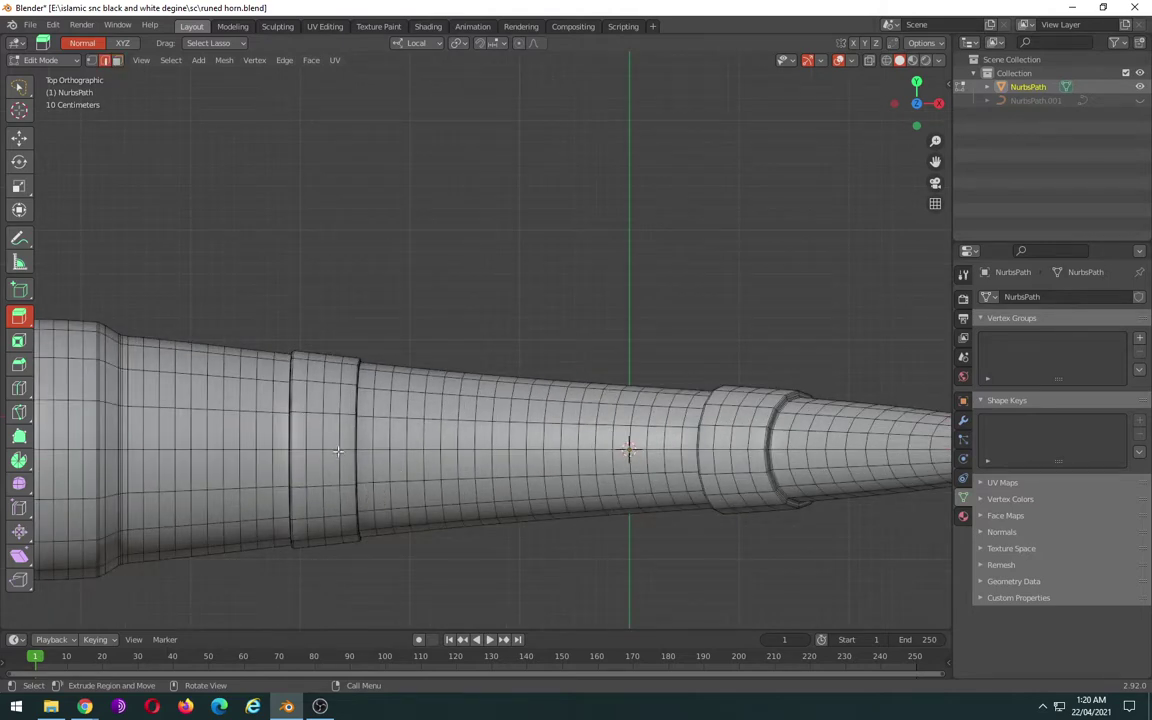
key(c)
drag(334, 450, 536, 450)
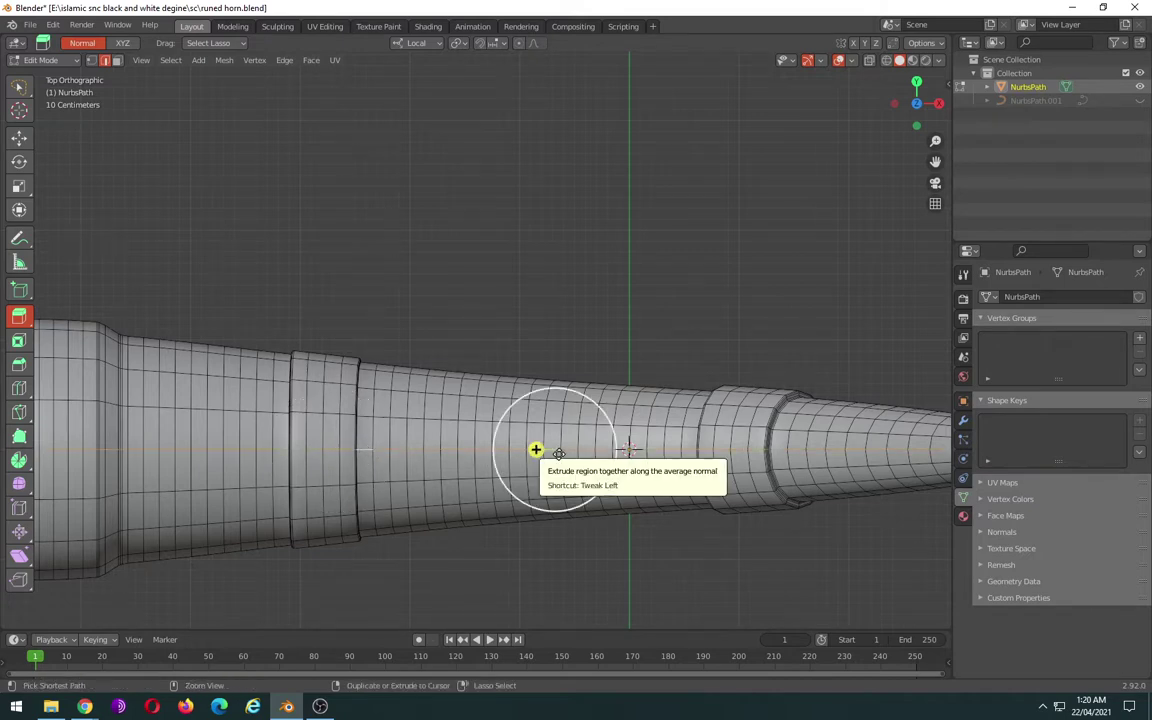
key(ctrl+b)
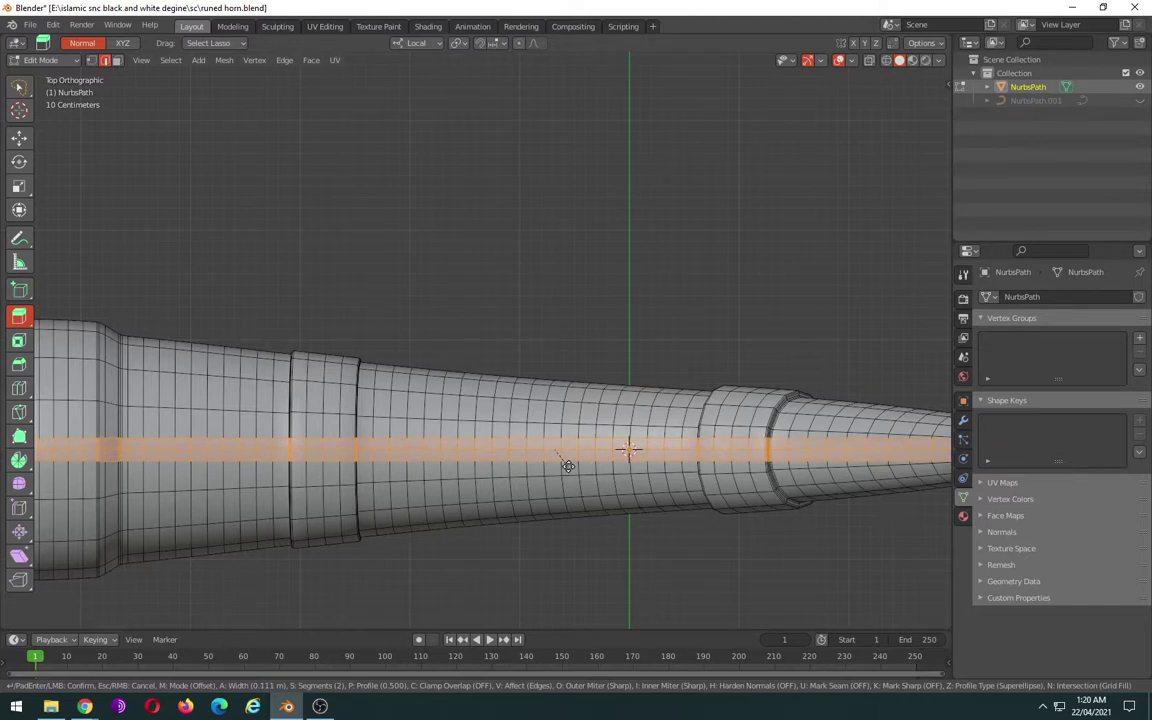
click(567, 464)
key(c)
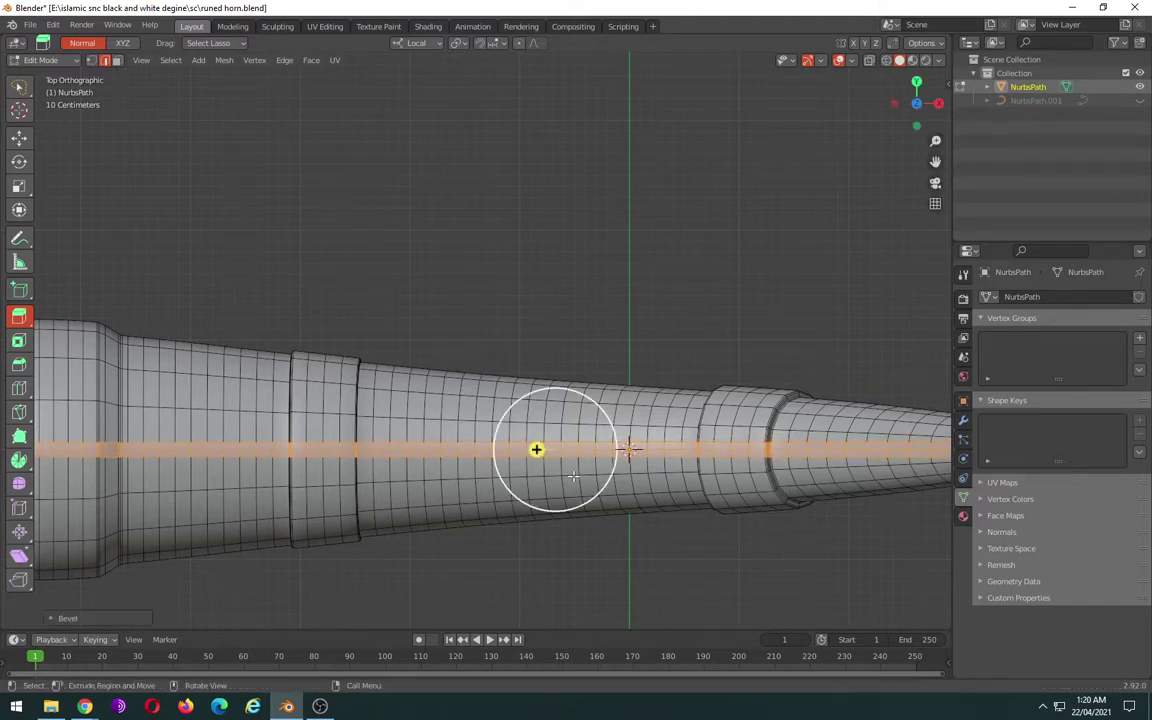
key(Tab)
mouse_move(628, 557)
middle_down()
mouse_move(716, 373)
mouse_move(778, 411)
middle_up()
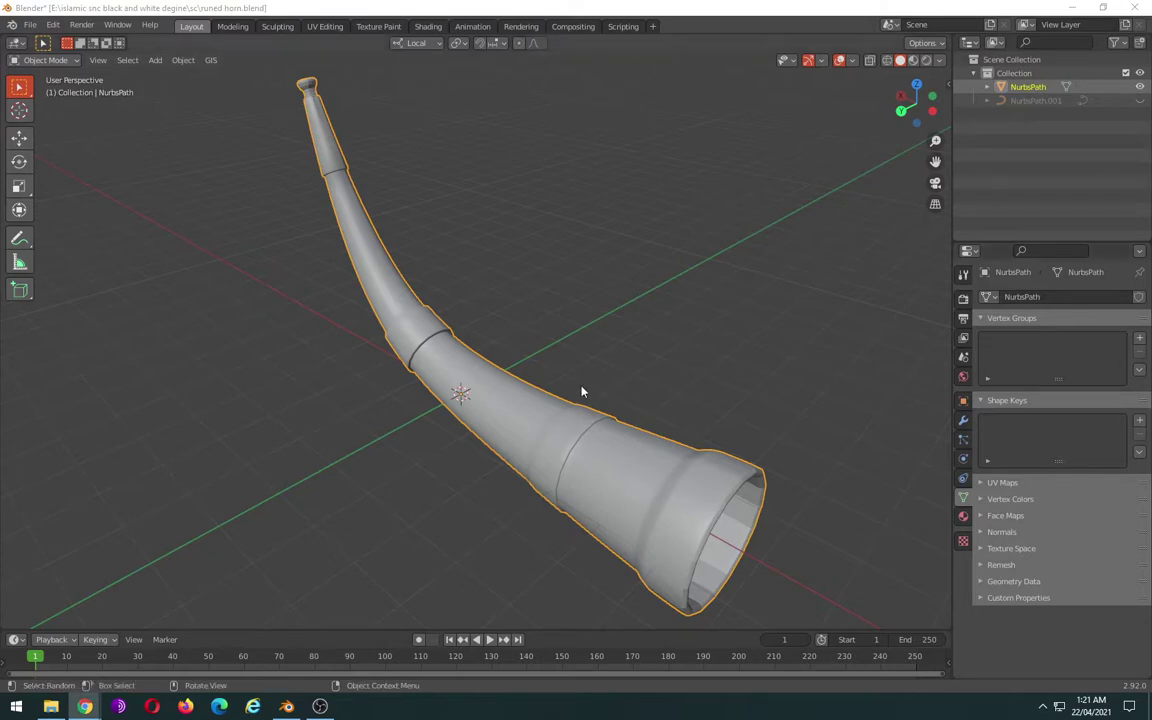
mouse_move(584, 391)
middle_down()
mouse_move(394, 402)
mouse_move(398, 463)
middle_up()
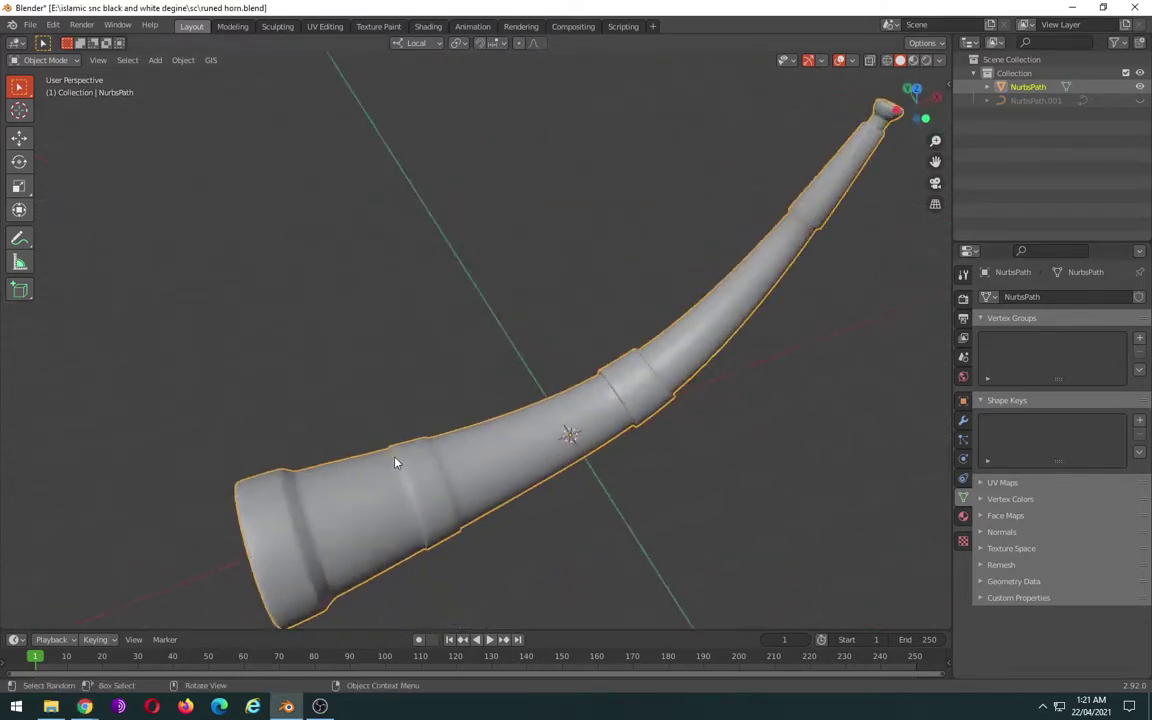
key(shift+z)
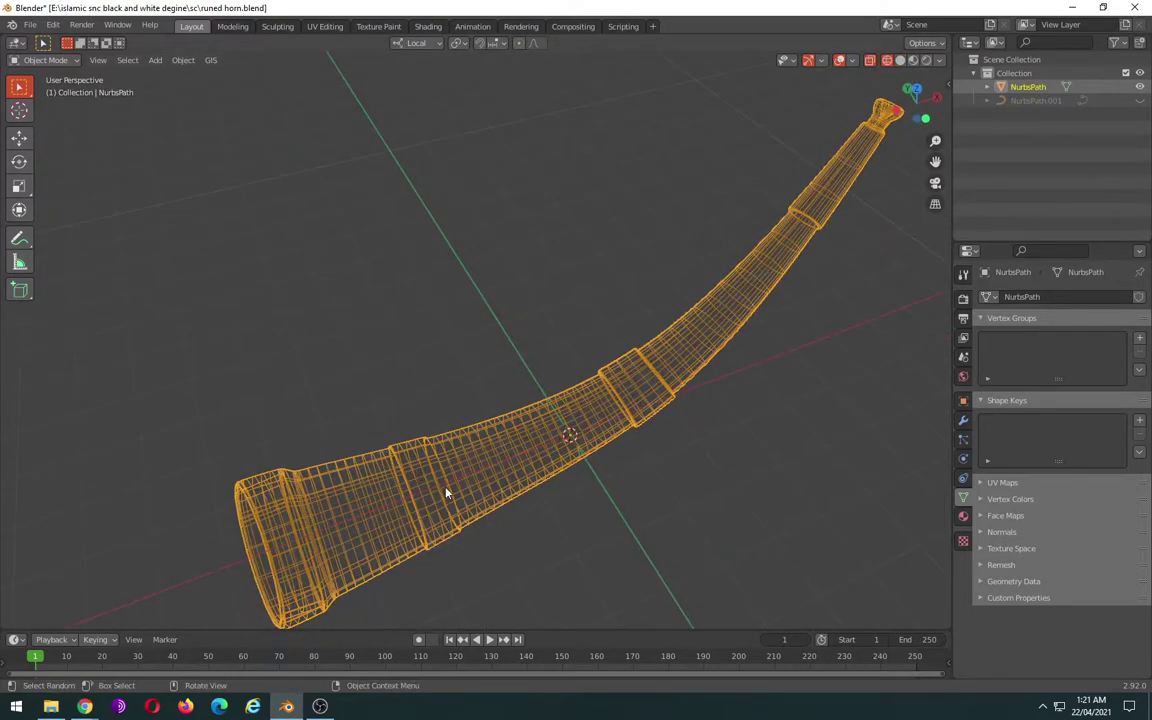
key(shift+z)
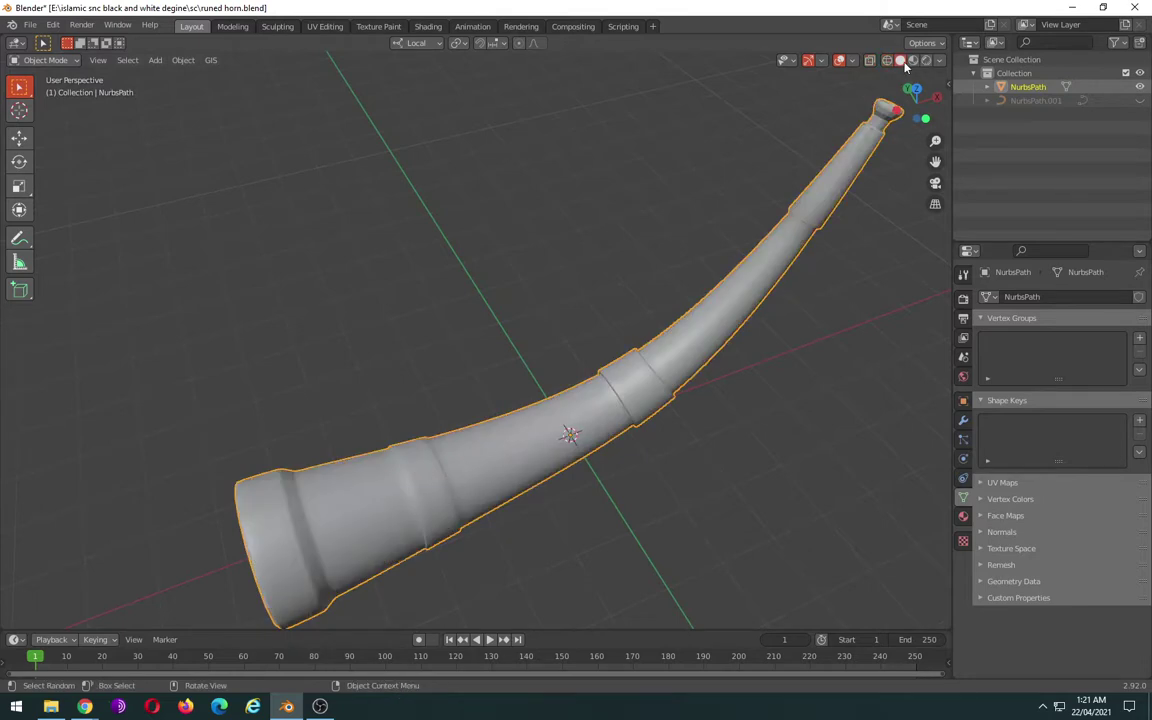
click(913, 103)
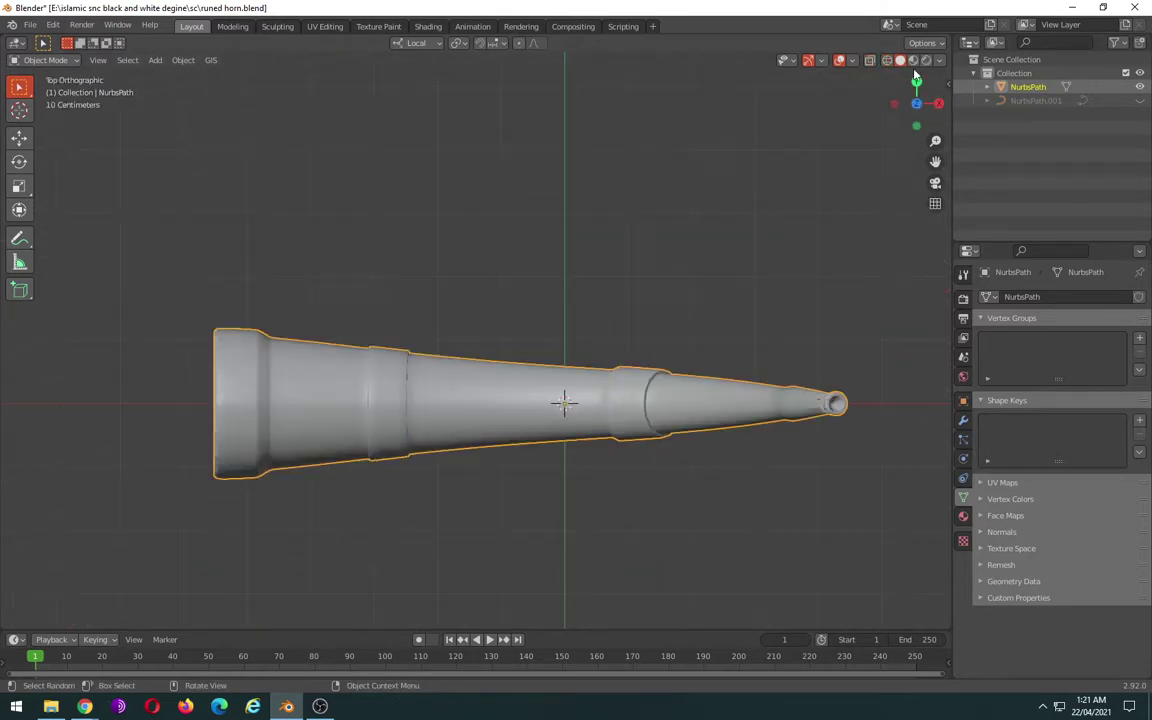
click(912, 60)
click(900, 61)
key(shift+z)
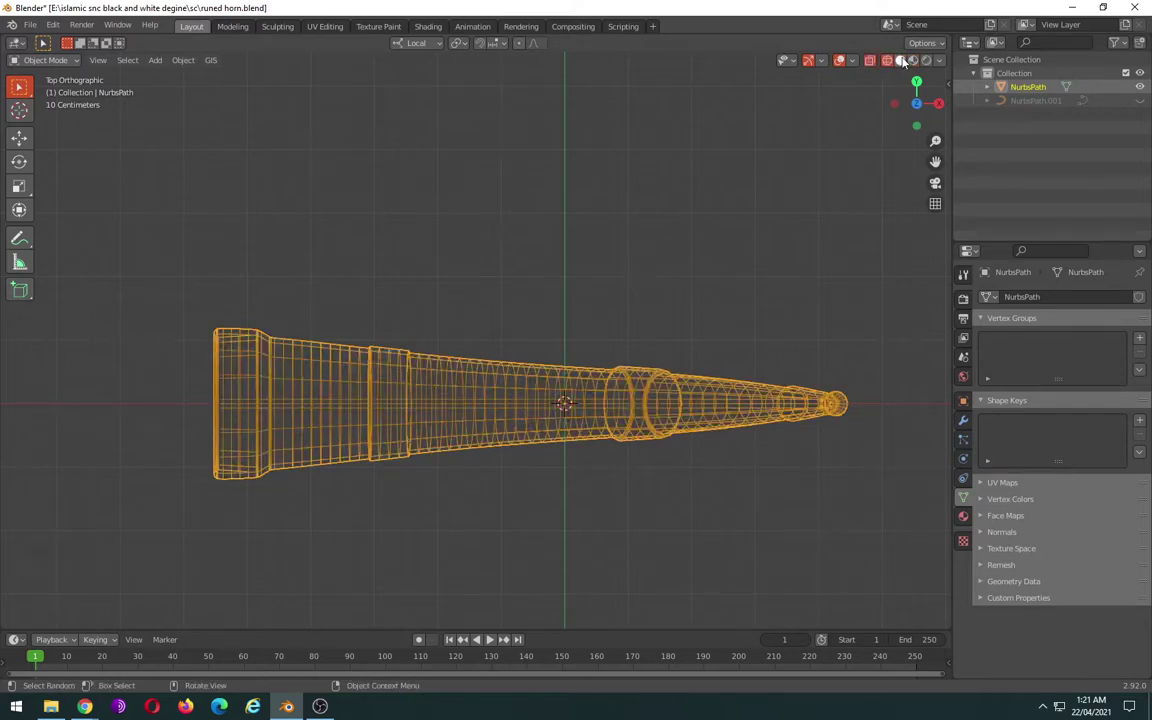
click(901, 61)
key(Tab)
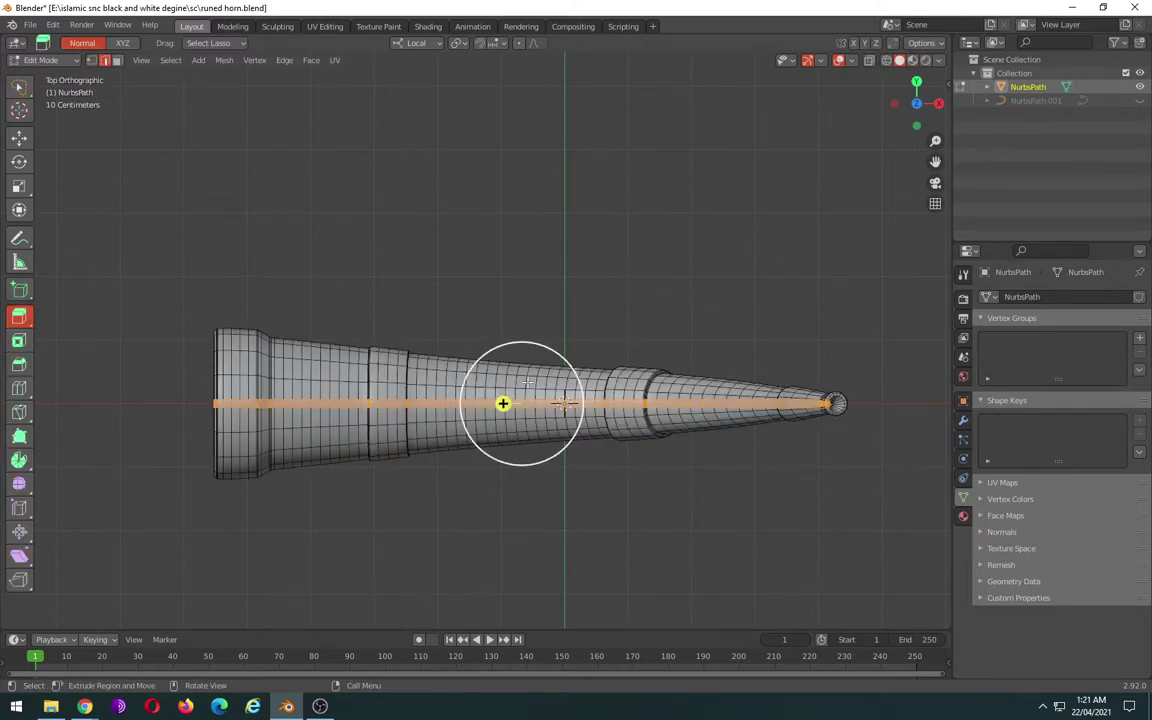
scroll(469, 456, up, 1)
scroll(469, 456, up, 1)
mouse_move(469, 456)
middle_down()
mouse_move(498, 309)
mouse_move(533, 303)
mouse_move(514, 311)
mouse_move(507, 334)
mouse_move(404, 380)
mouse_move(498, 391)
middle_up()
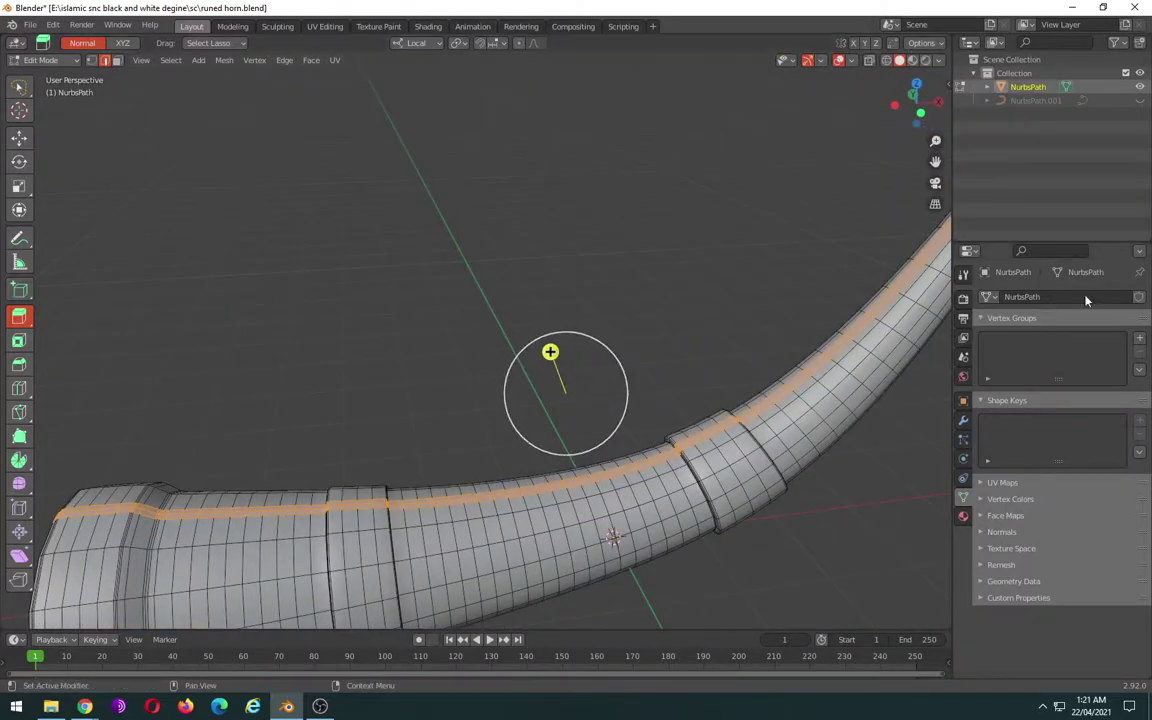
click(85, 706)
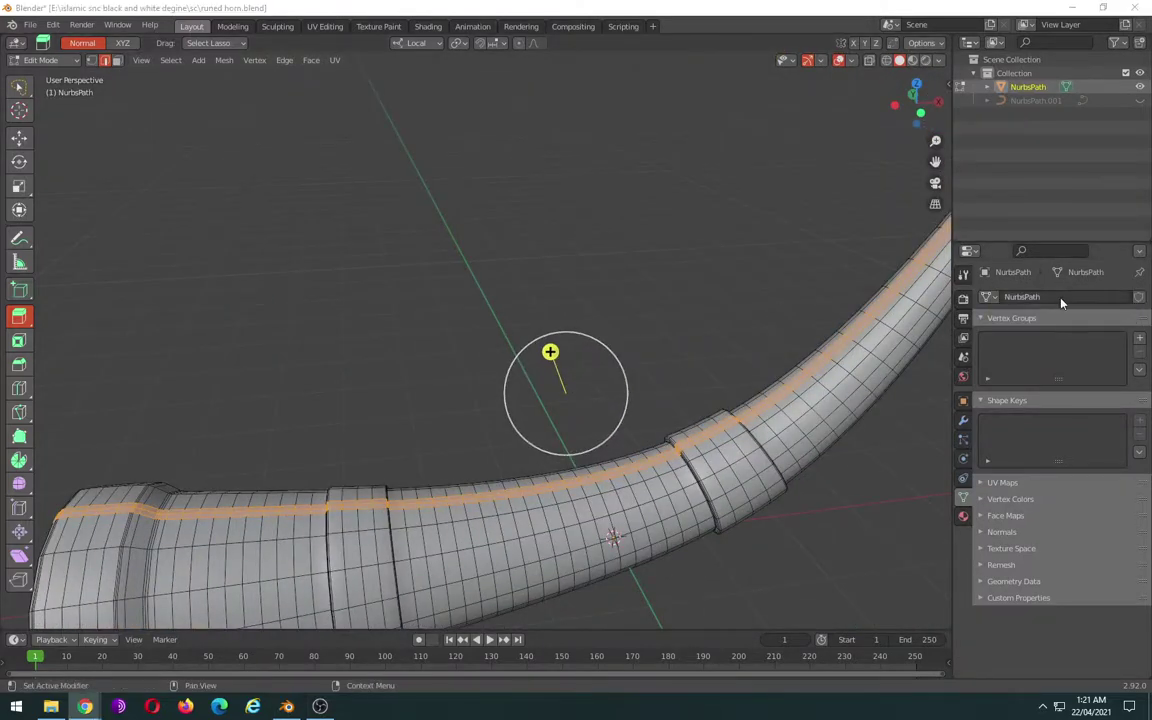
click(524, 312)
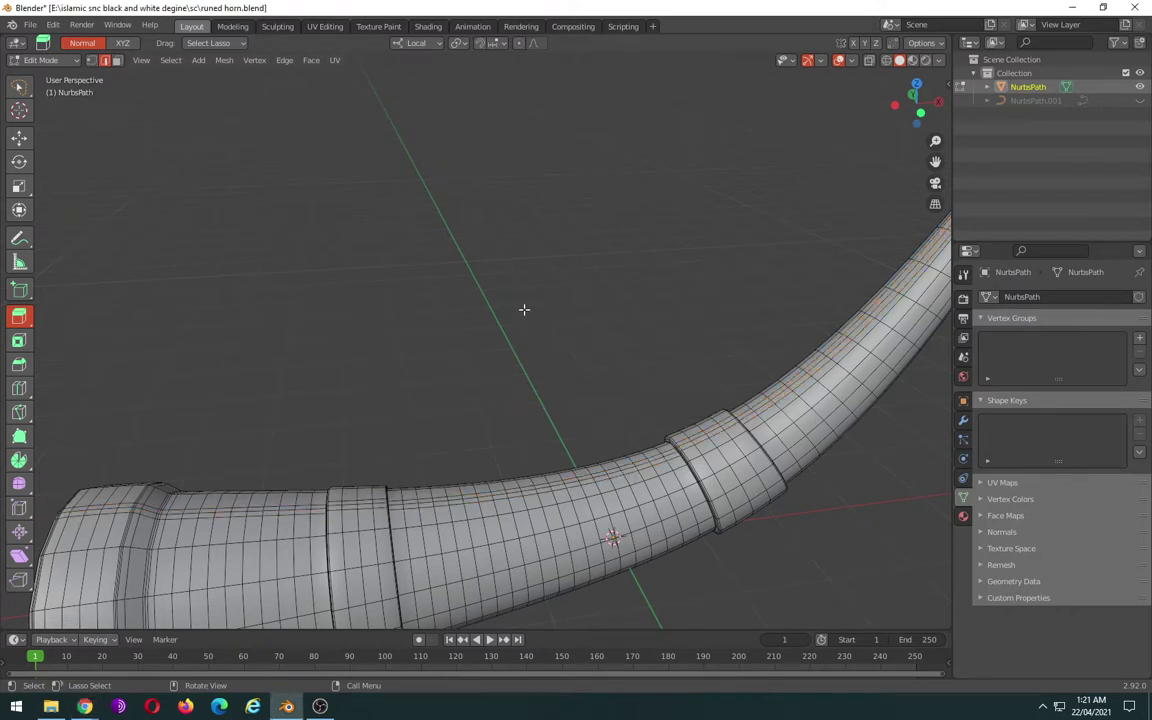
key(ctrl+z)
key(Tab)
- Re-enter Edit Mode, clear the selection, and orbit to the ring band
scroll(524, 315, down, 2)
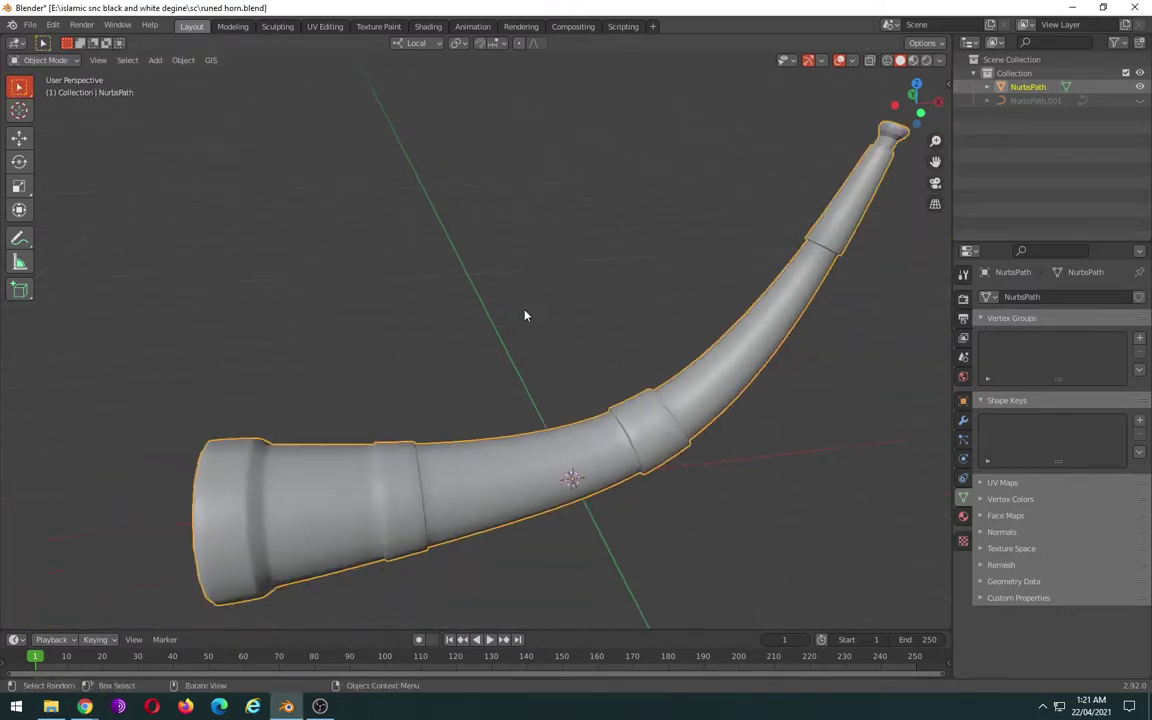
key(Tab)
click(525, 302)
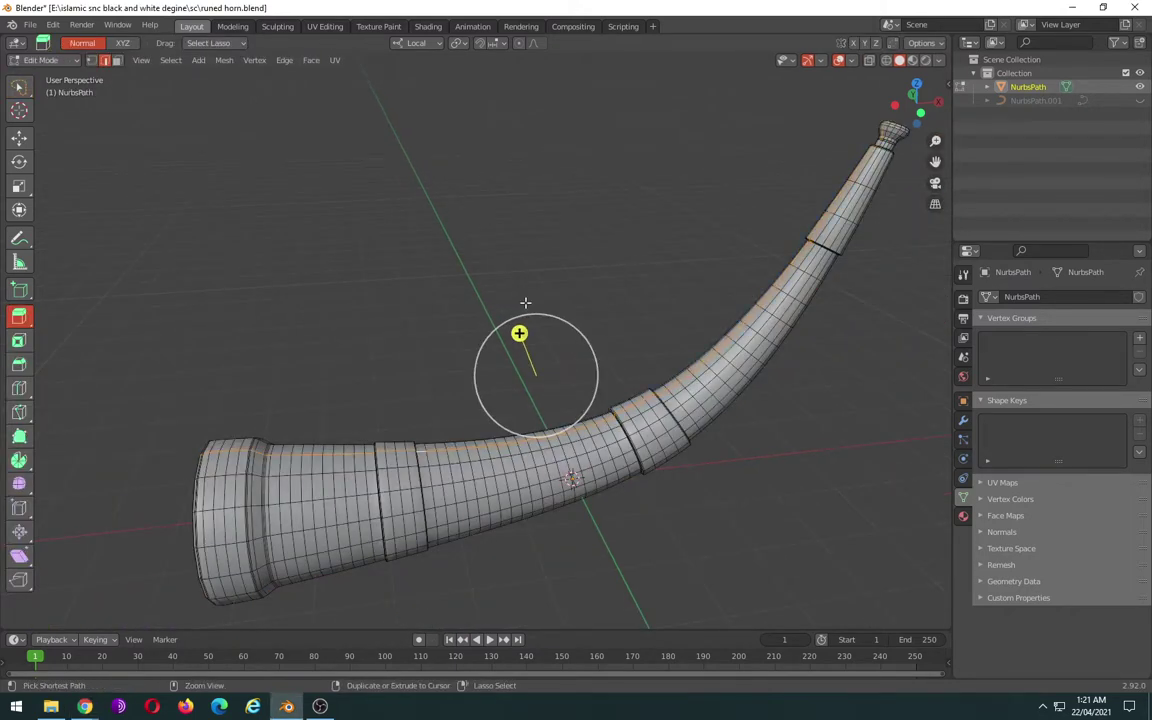
scroll(376, 510, up, 4)
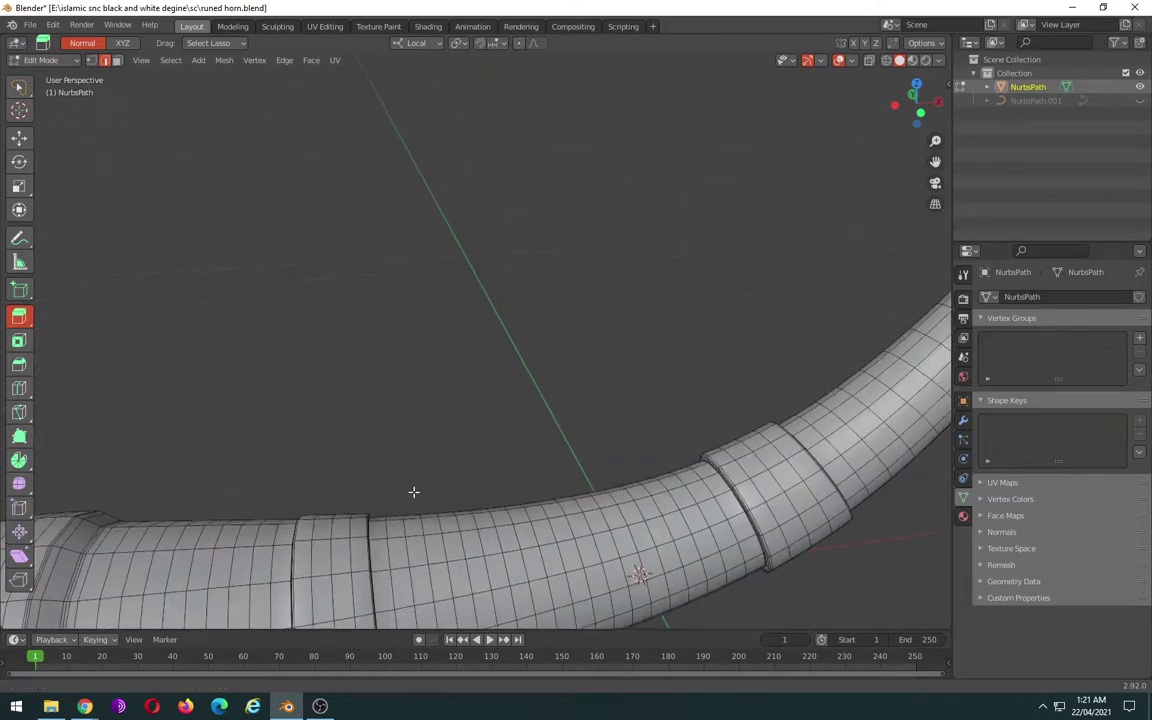
mouse_move(376, 510)
middle_down()
mouse_move(369, 489)
mouse_move(464, 419)
middle_up()
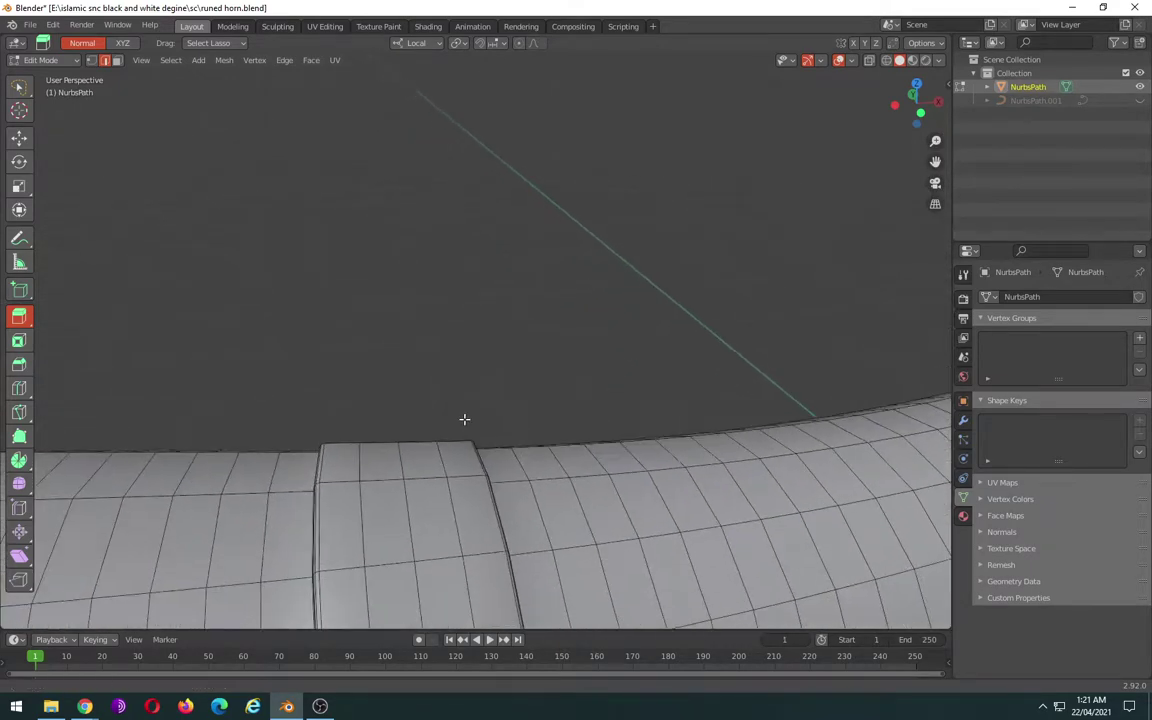
- Bevel an edge on the raised ring band and preview it in Object Mode
click(383, 481)
key(ctrl+b)
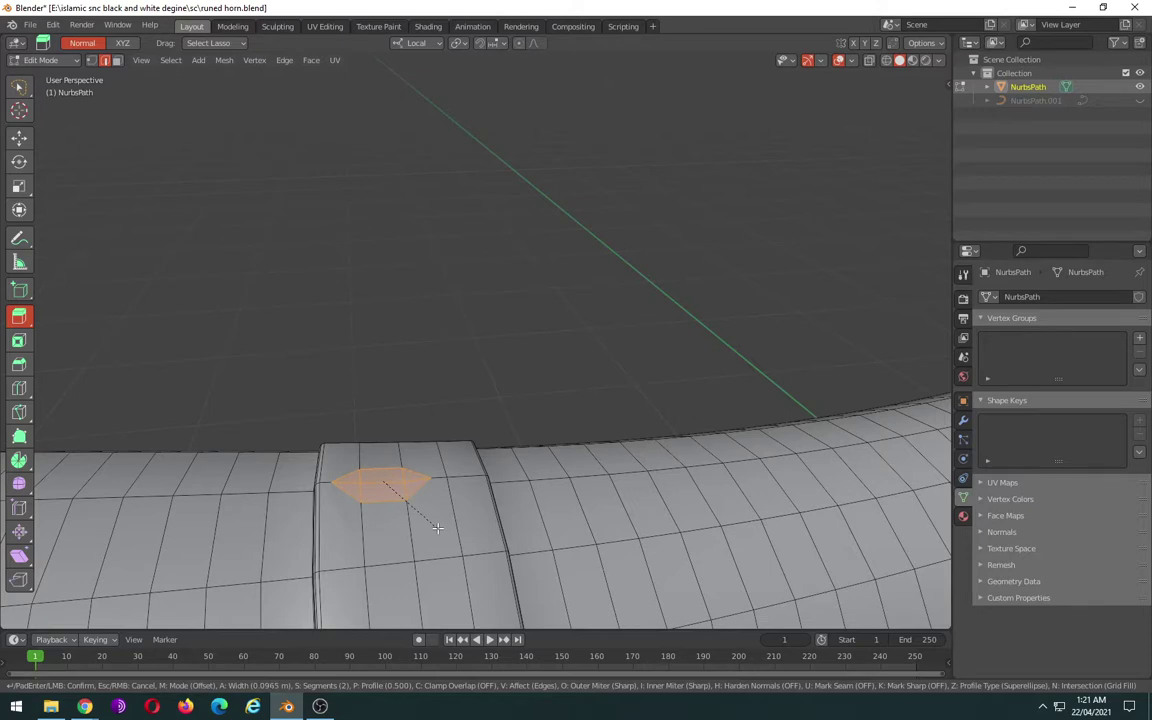
key(Escape)
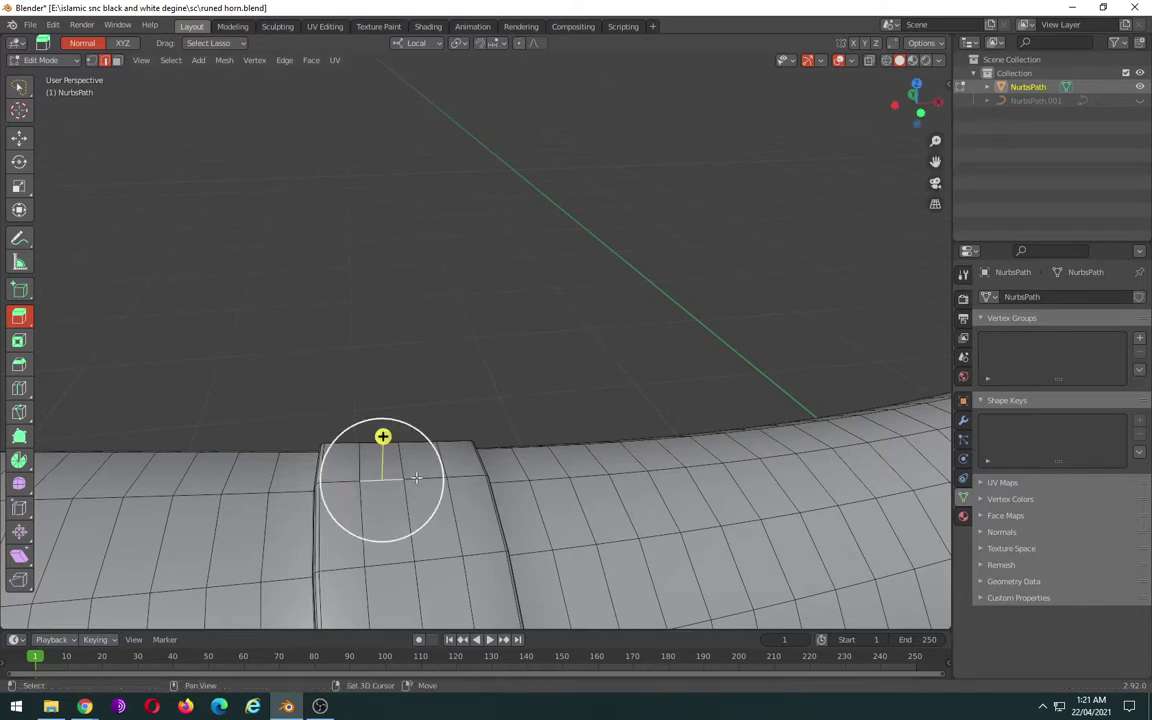
key(ctrl+b)
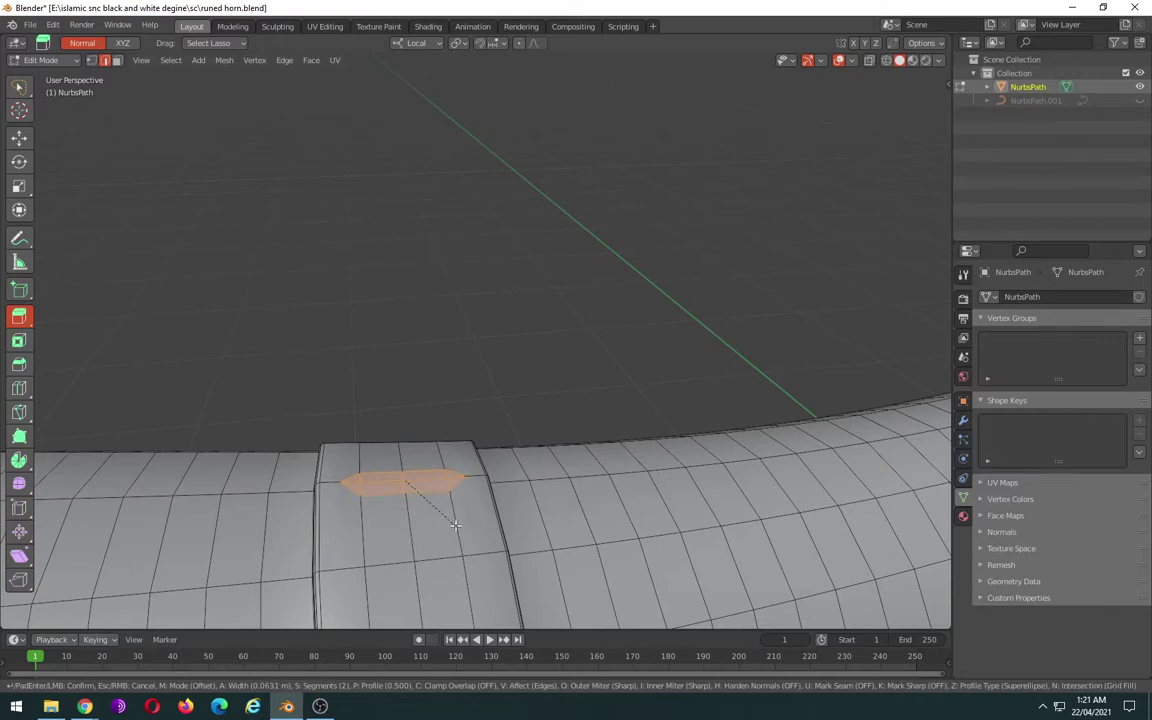
click(454, 524)
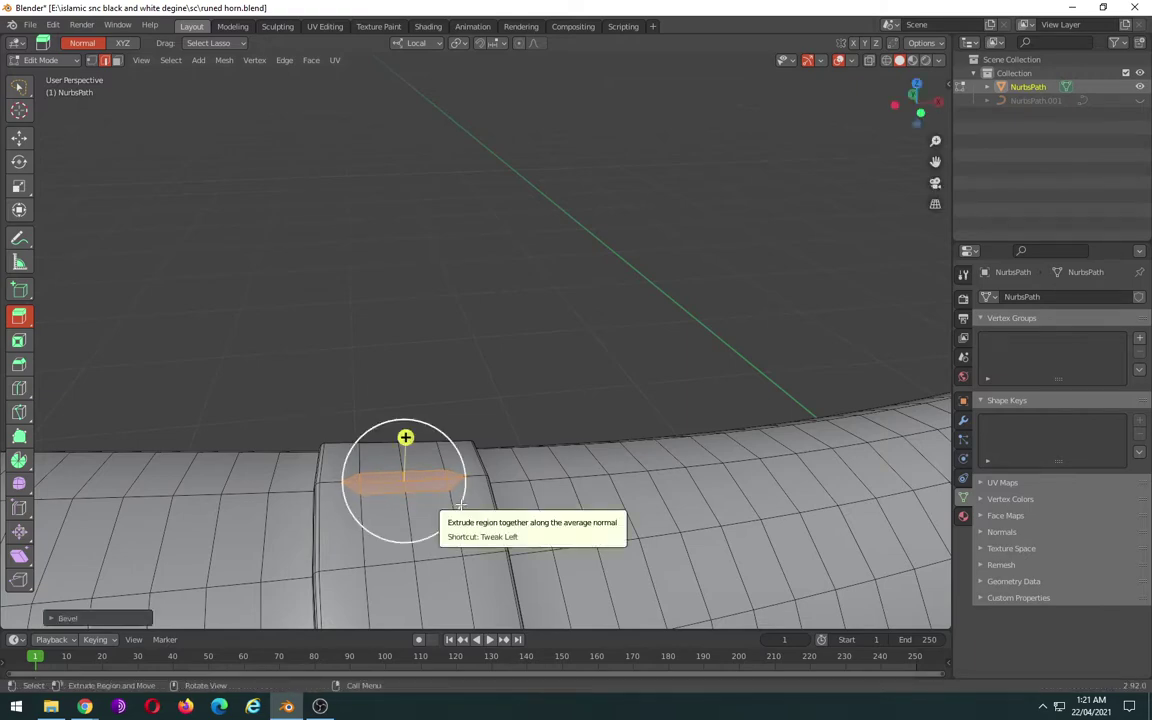
key(Tab)
key(Tab)
scroll(551, 422, down, 5)
mouse_move(551, 422)
middle_down()
mouse_move(540, 329)
mouse_move(568, 394)
mouse_move(543, 375)
middle_up()
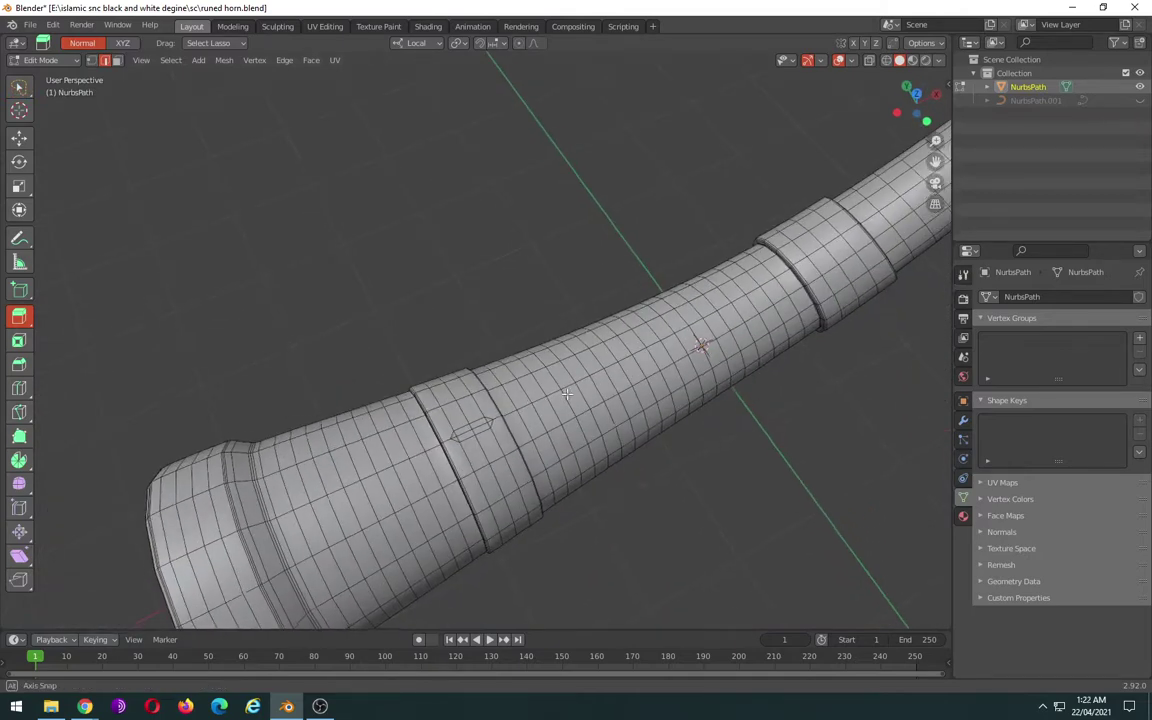
- Remove the trial bevelled slot, leaving the ring band plain in Edit Mode
scroll(520, 360, up, 1)
scroll(490, 338, up, 1)
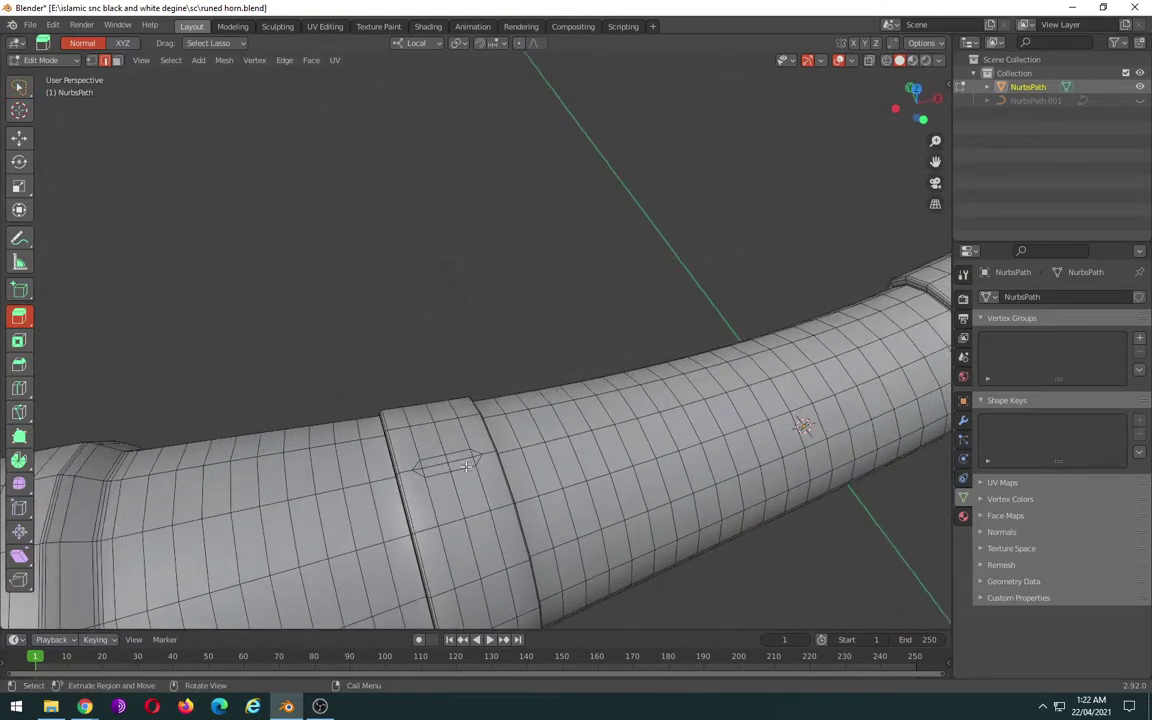
scroll(424, 412, up, 1)
scroll(407, 435, up, 1)
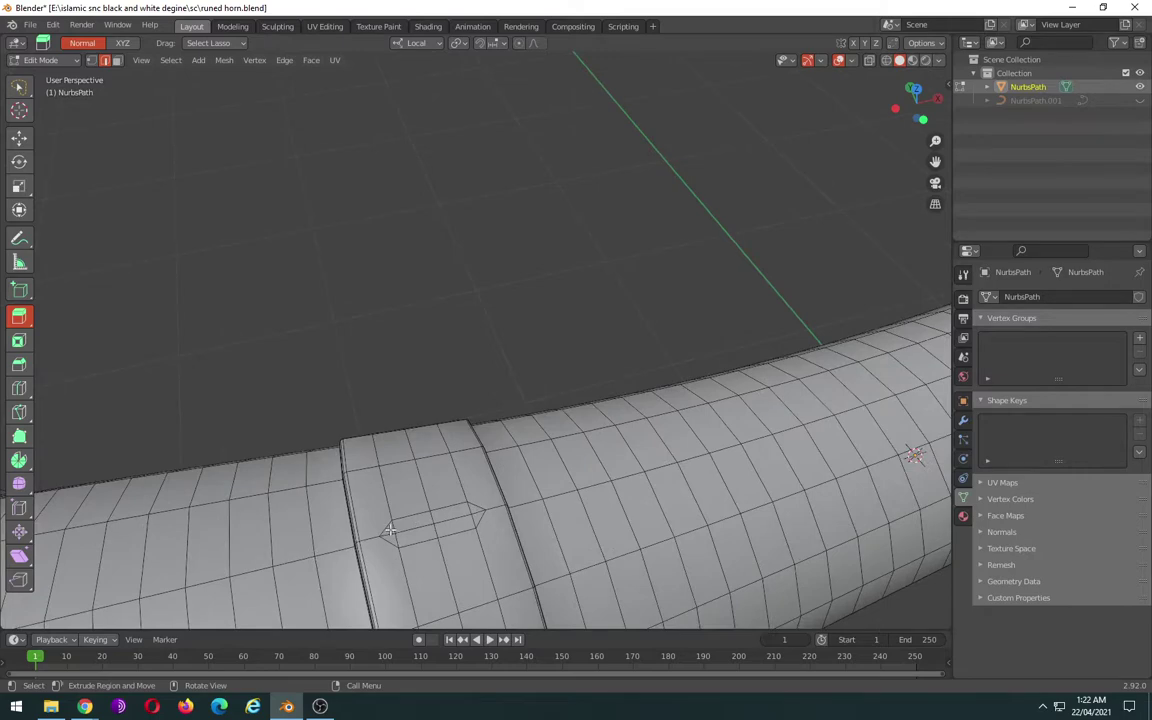
click(437, 496)
key(Tab)
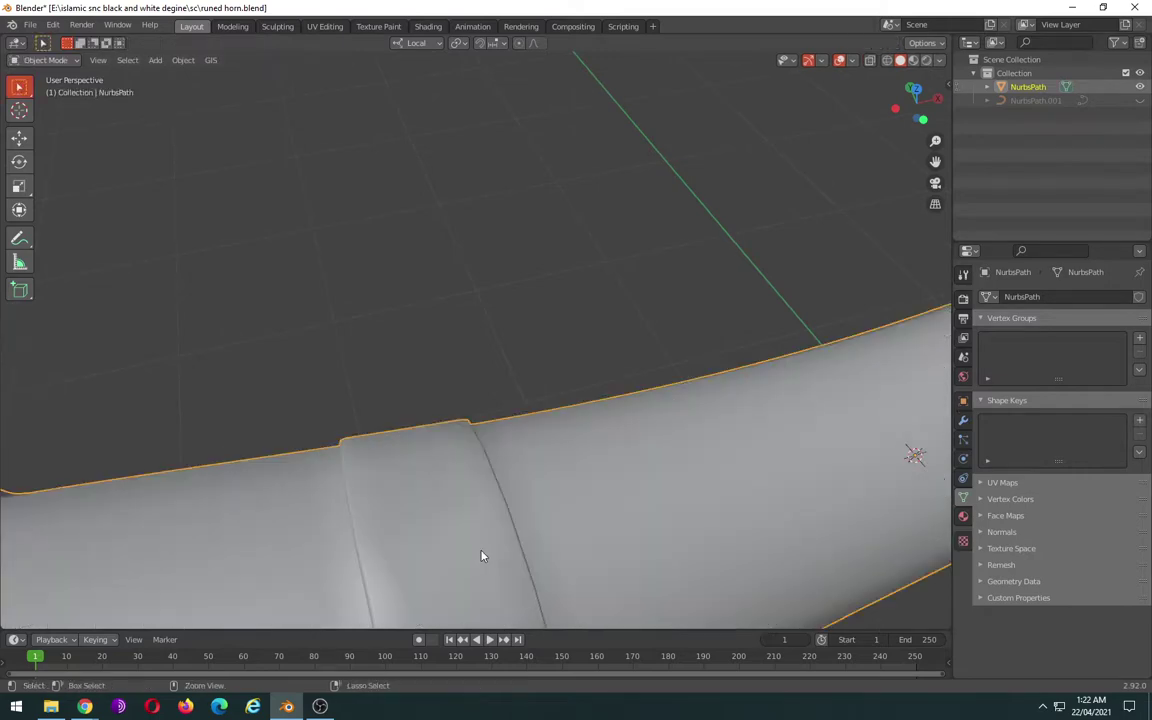
key(Tab)
key(Tab)
key(Tab)
key(alt+a)
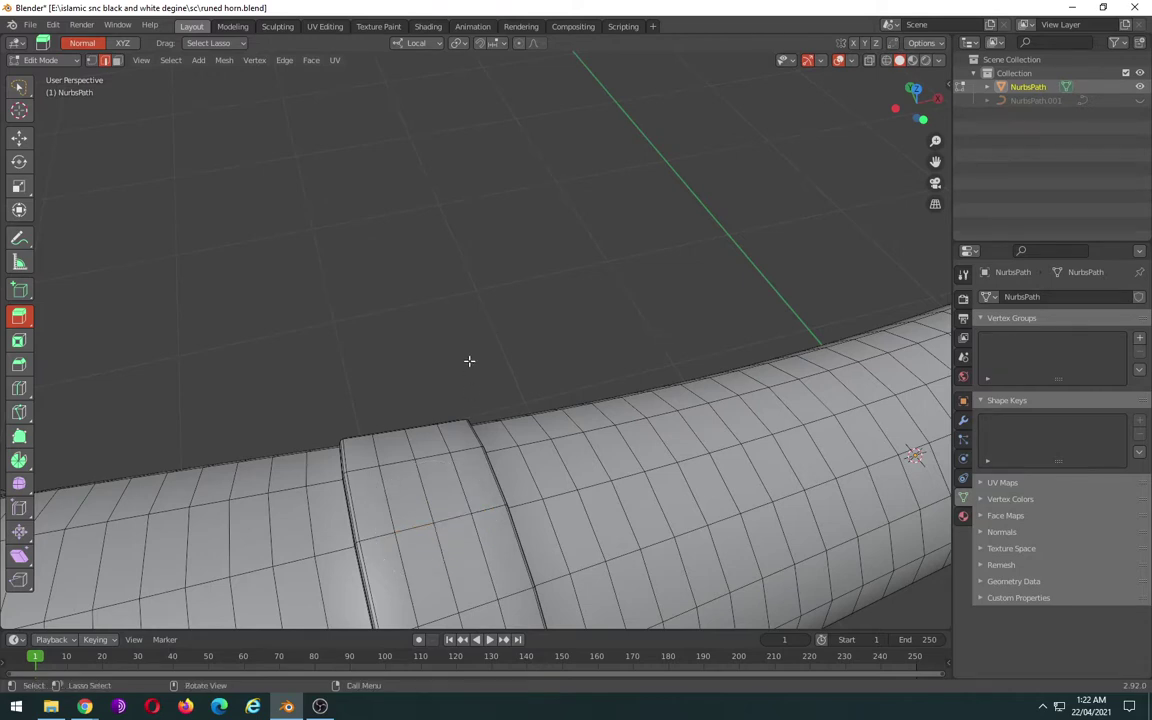
- Add a lengthwise edge loop running through the horn's ring band
scroll(474, 381, down, 3)
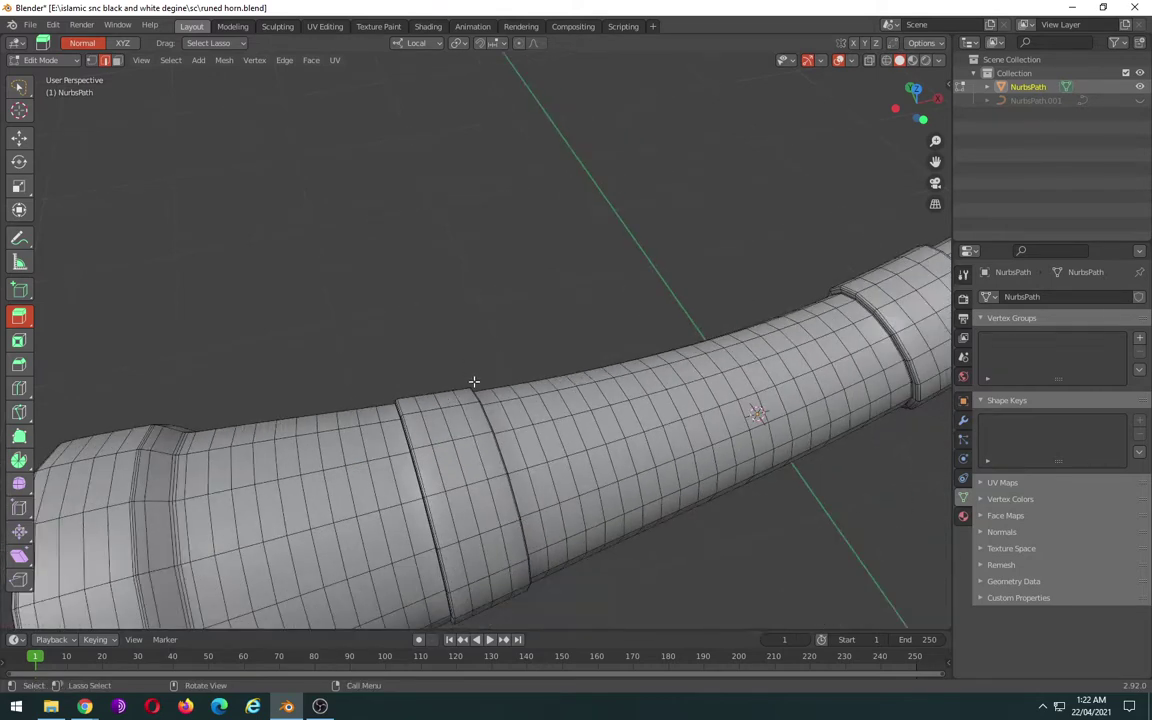
key(ctrl+r)
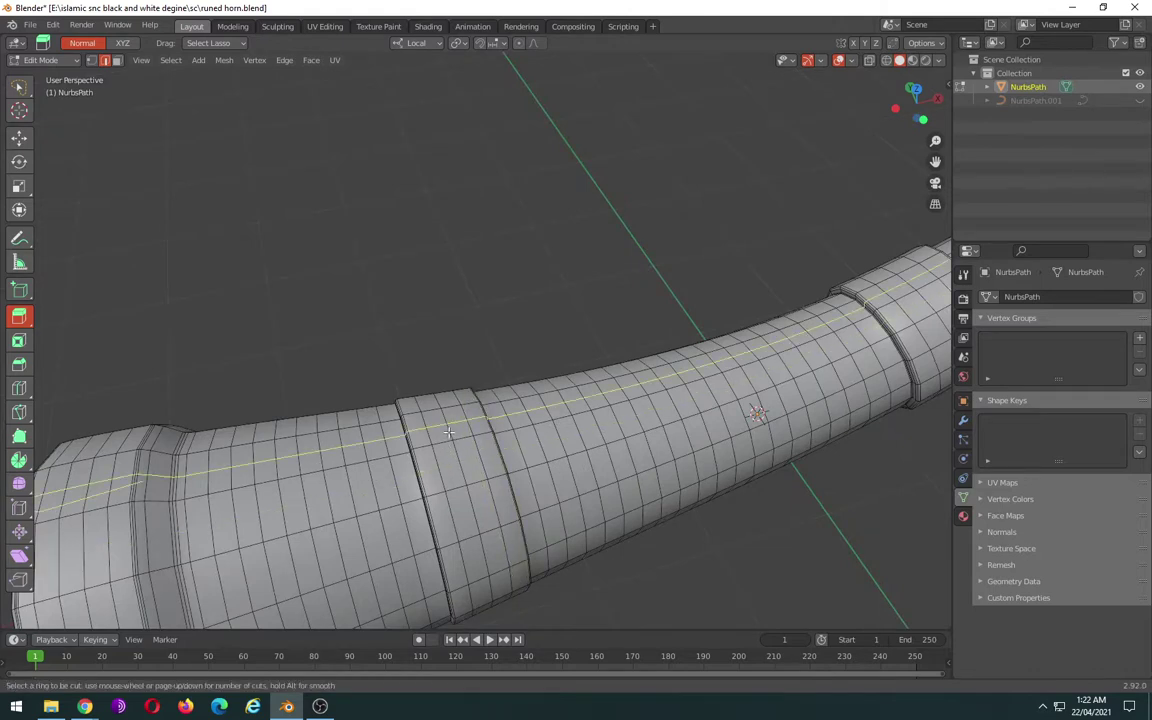
click(449, 432)
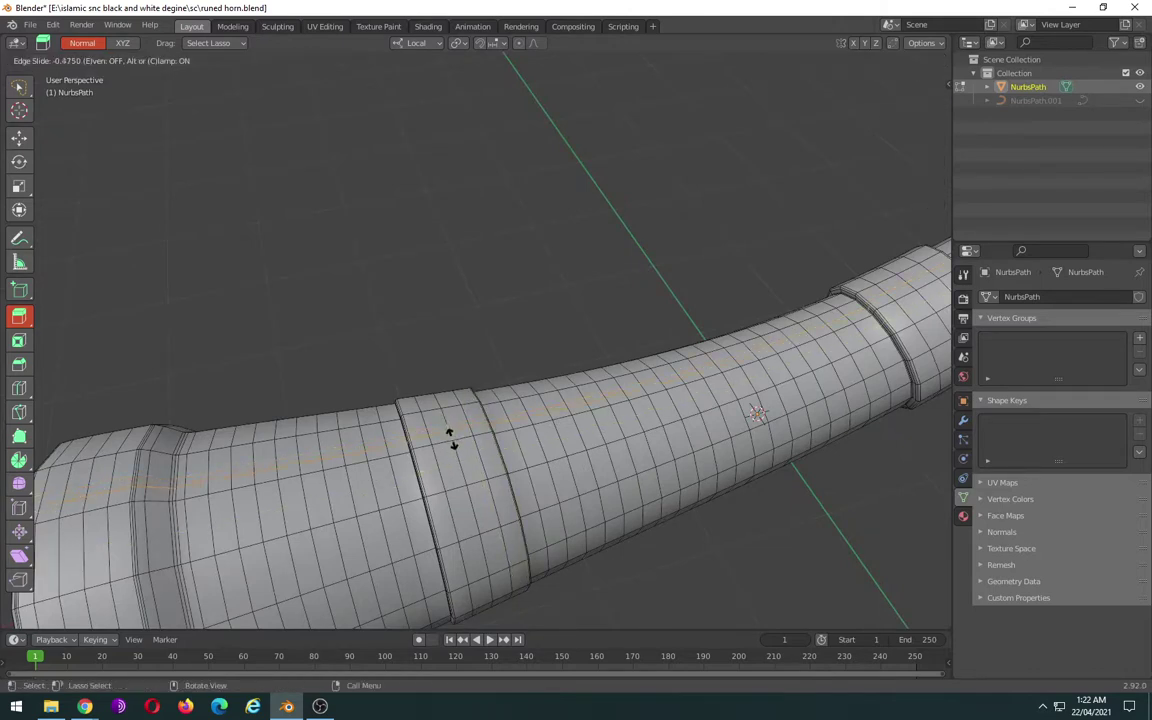
click(450, 438)
middle_drag(450, 438, 820, 247)
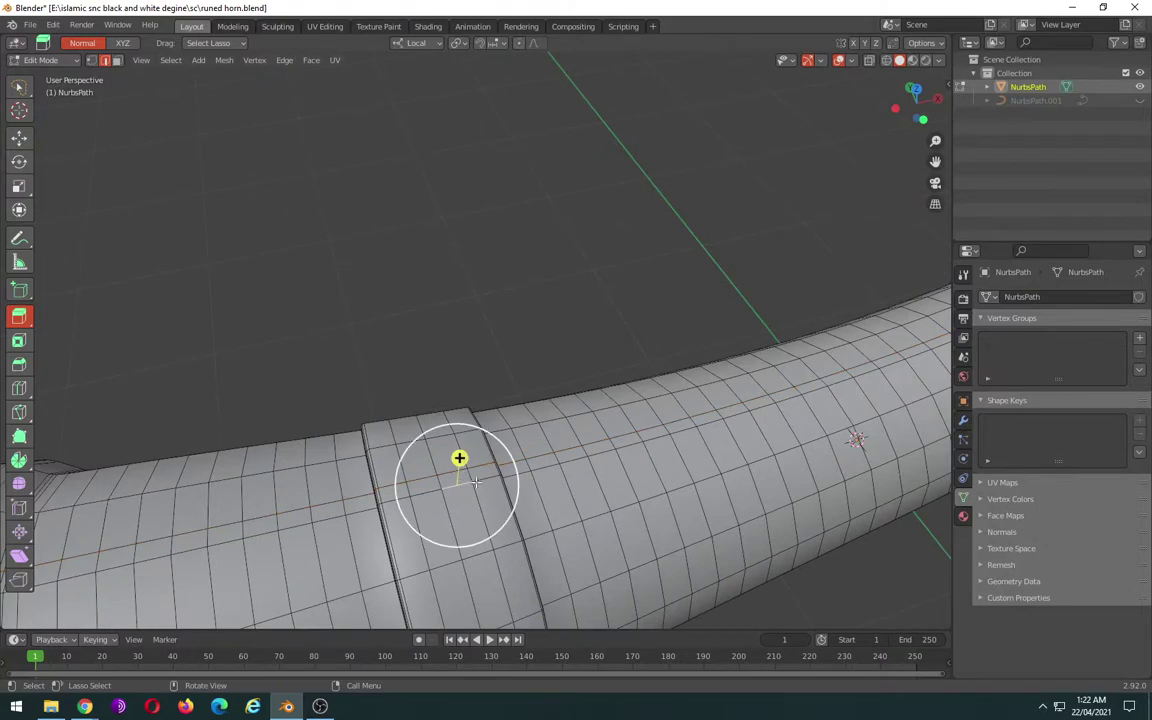
- Inset two adjacent ring-band faces about 0.019 m into a slot, then select two more band faces
click(117, 60)
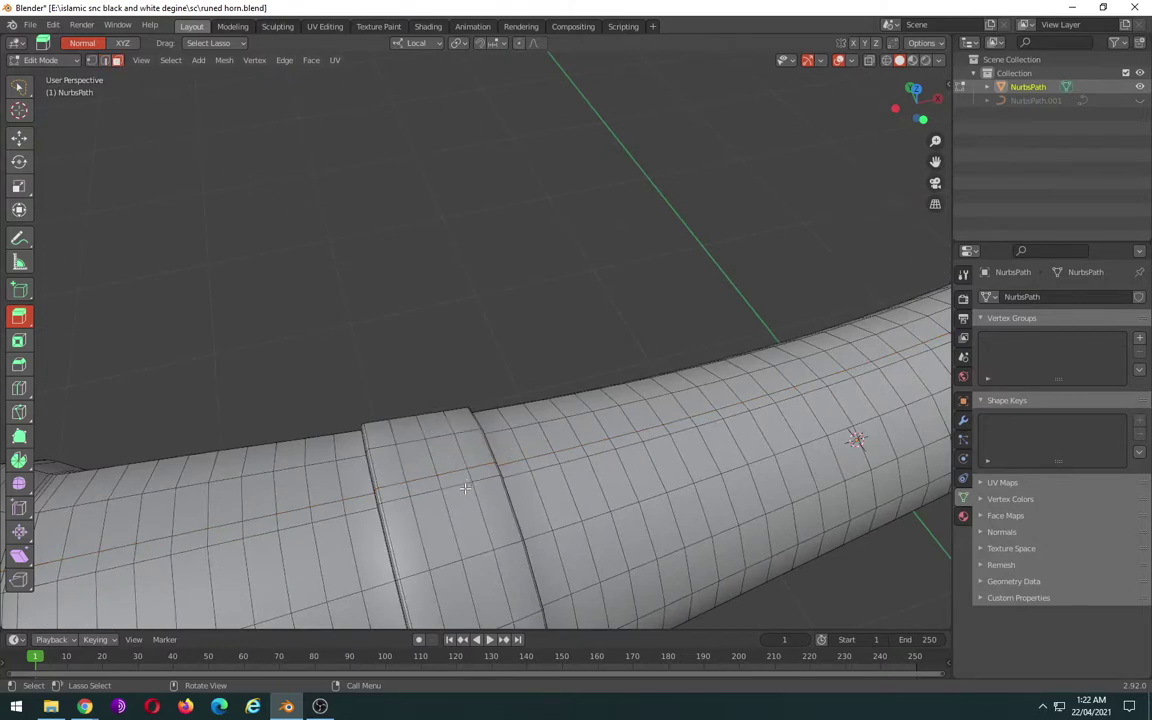
click(421, 485)
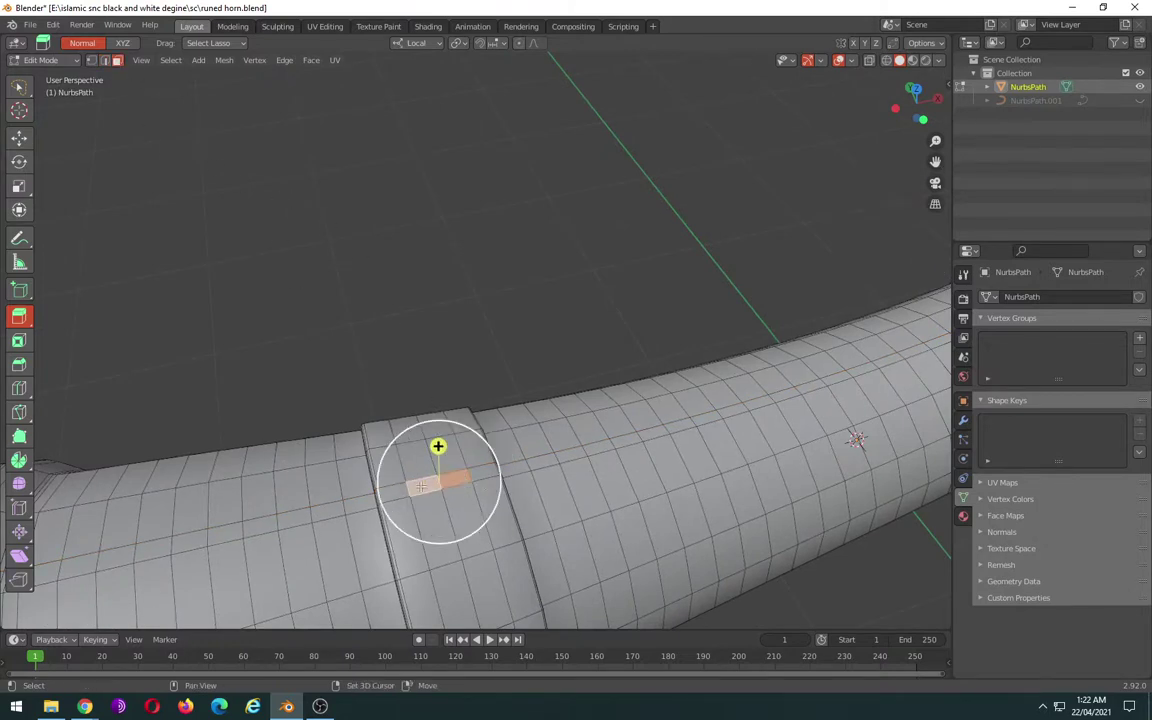
shift+click(421, 485)
click(459, 478)
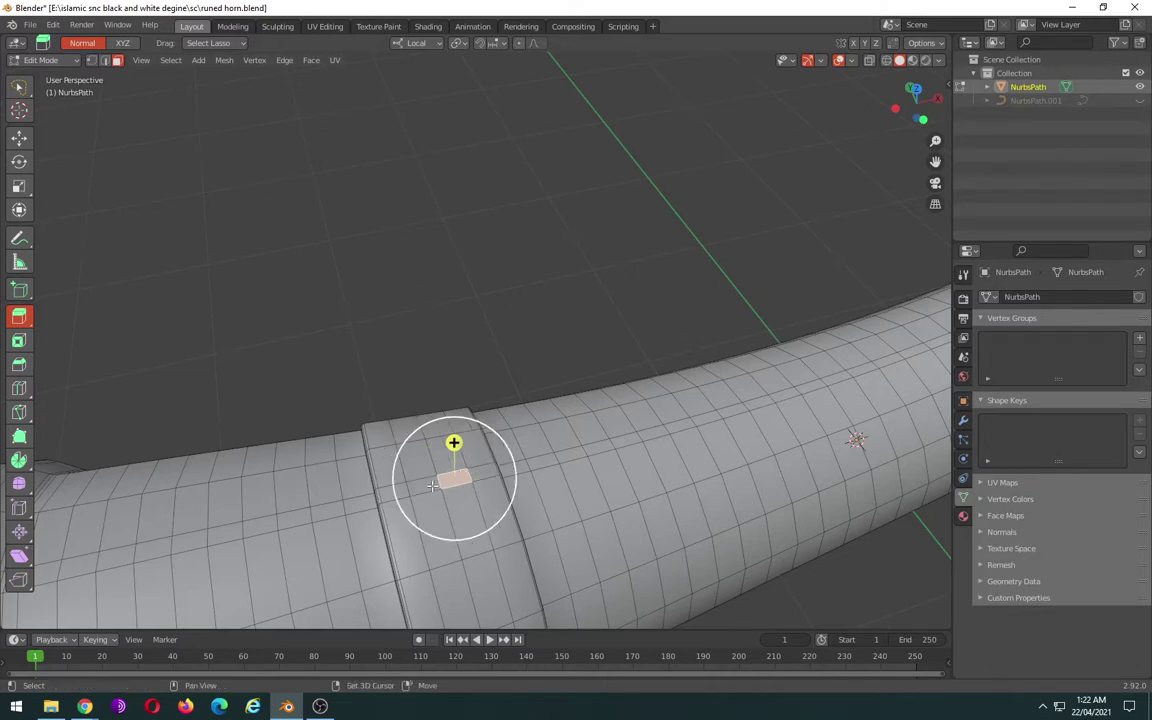
shift+click(432, 486)
key(i)
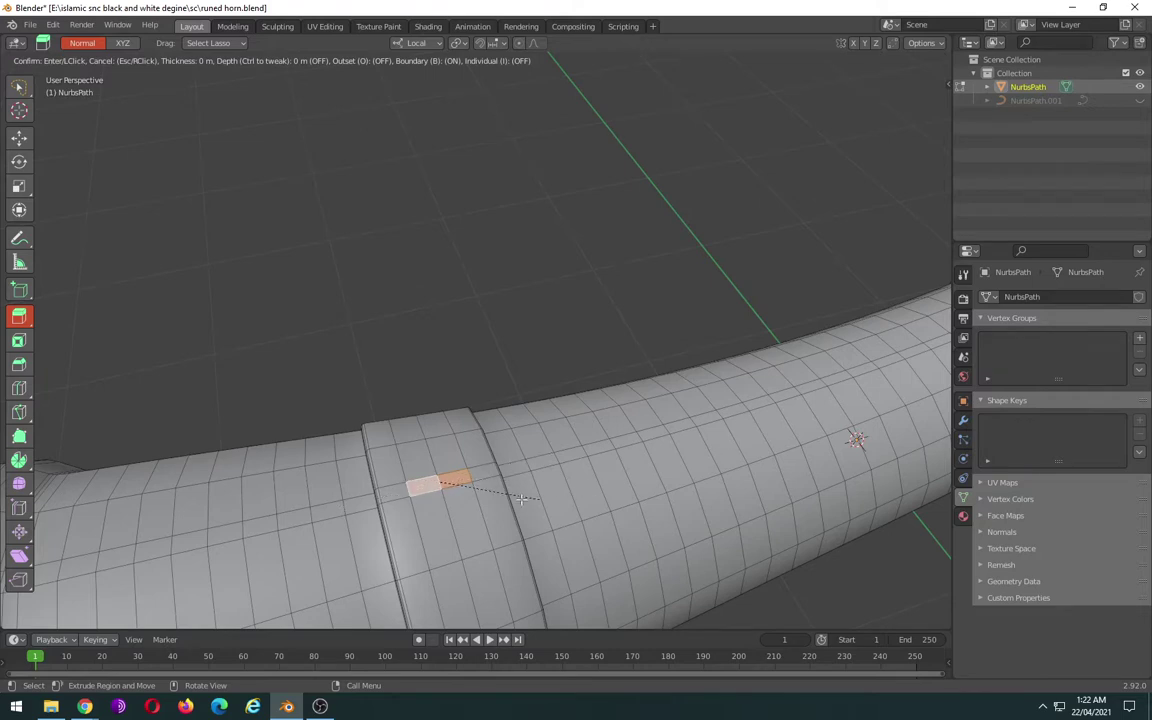
click(436, 482)
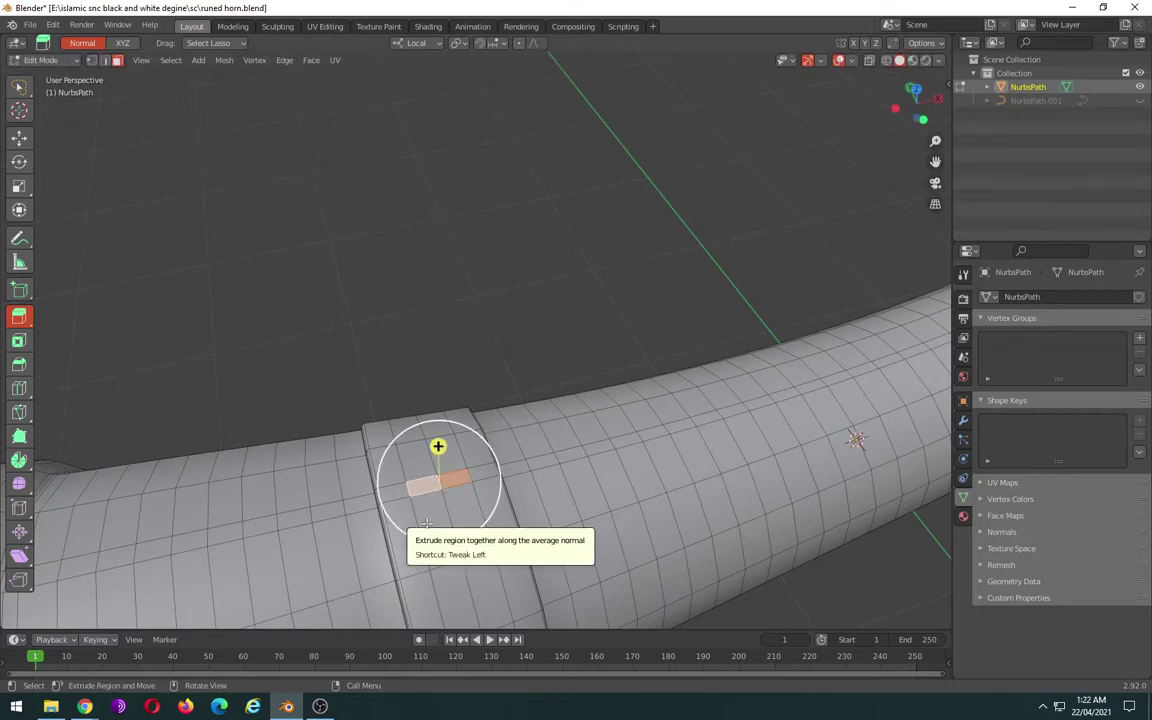
click(395, 492)
shift+click(482, 472)
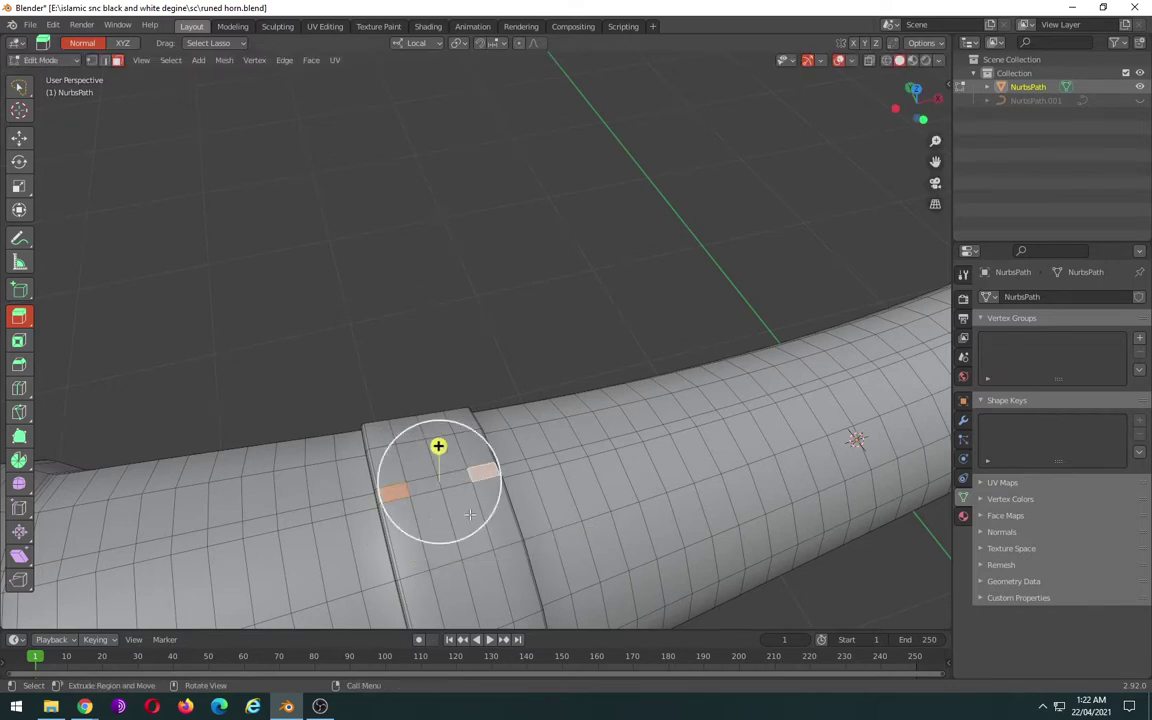
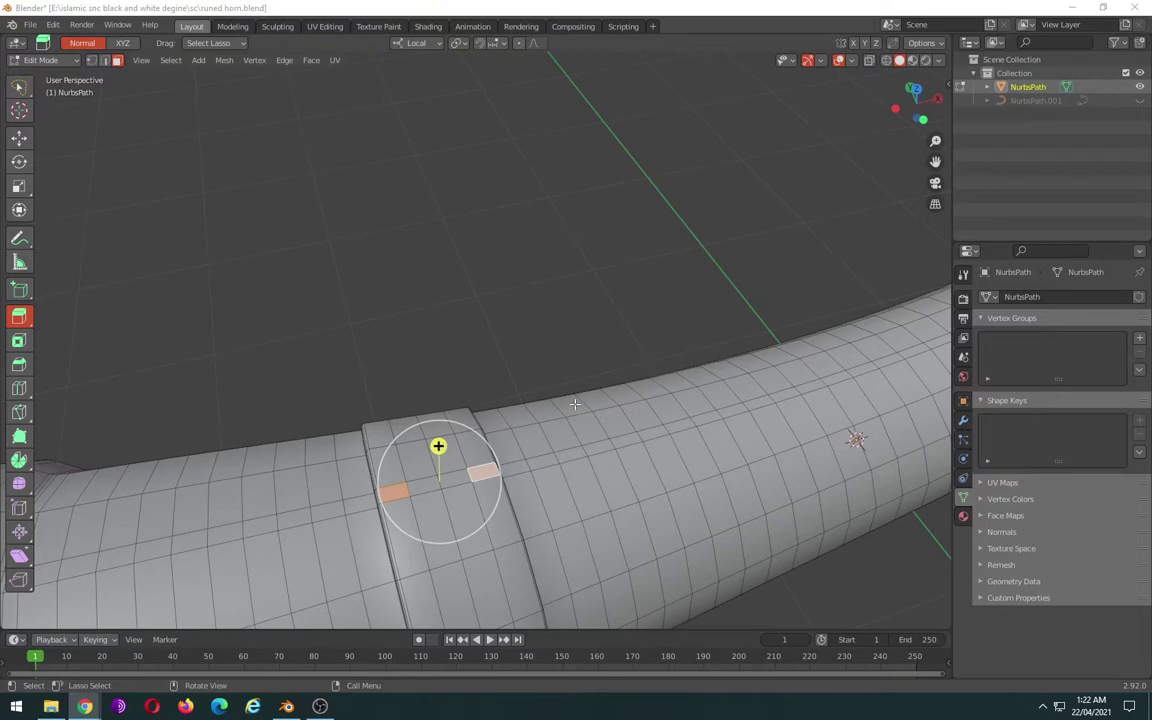
- Inset two faces on the horn's raised band and join them with Bridge Faces
right_click(519, 476)
click(512, 471)
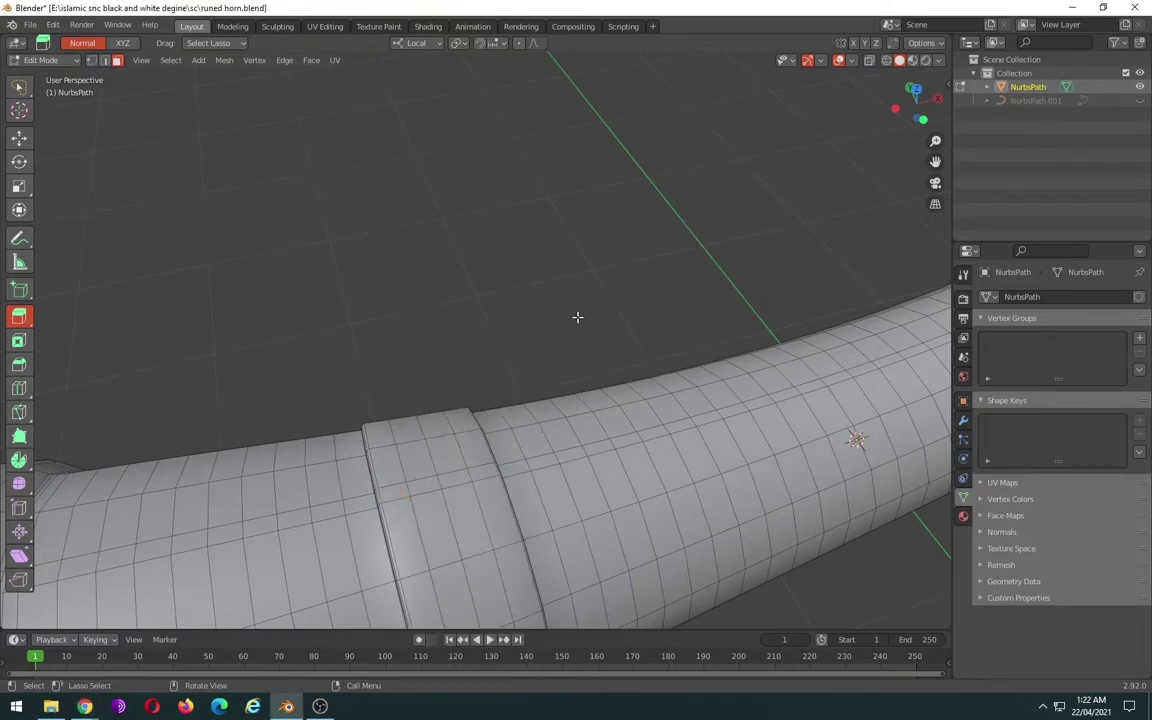
click(485, 472)
shift+click(392, 491)
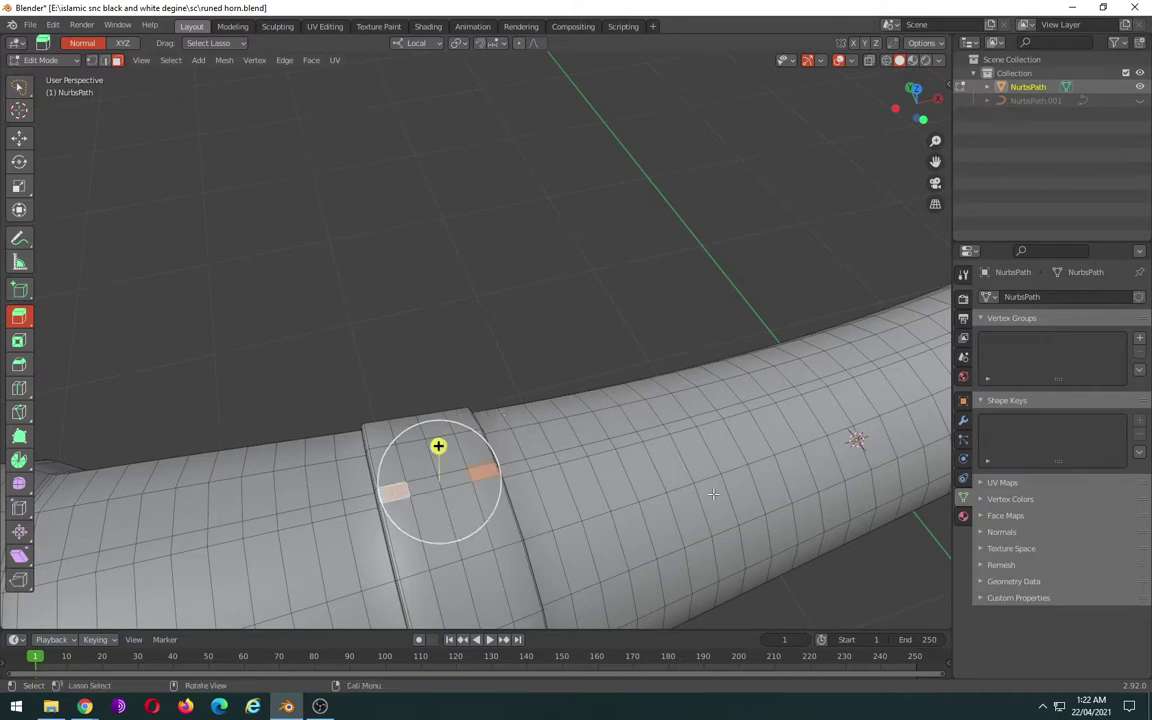
key(i)
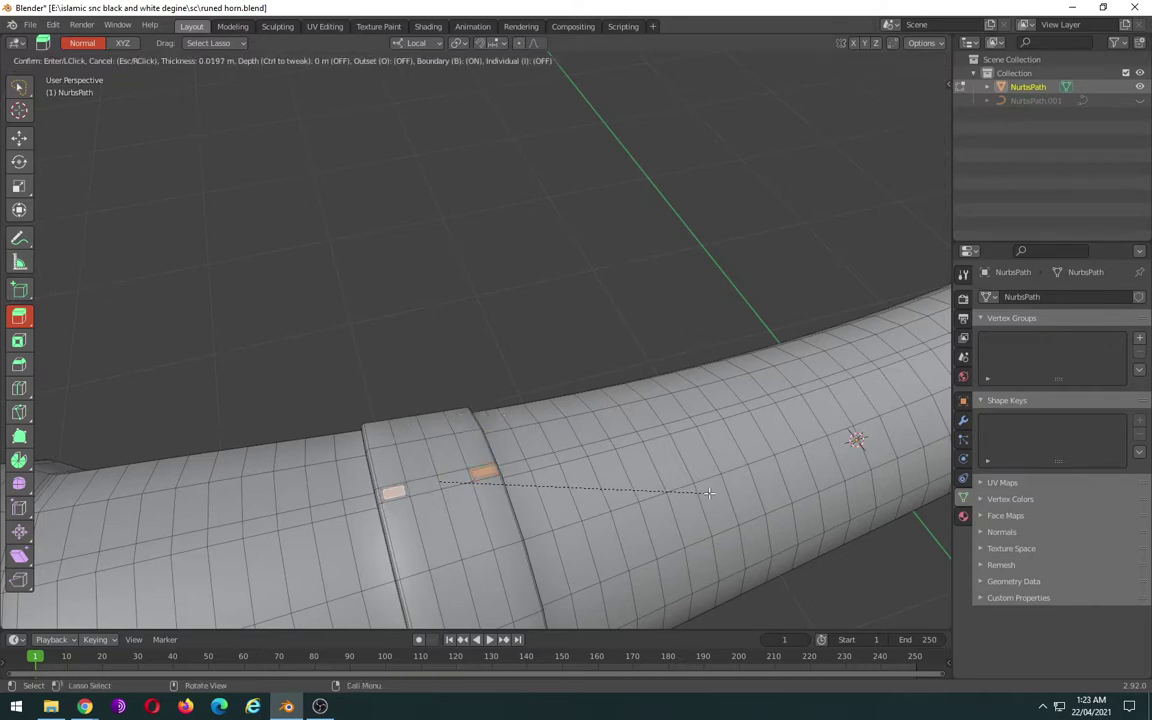
click(708, 493)
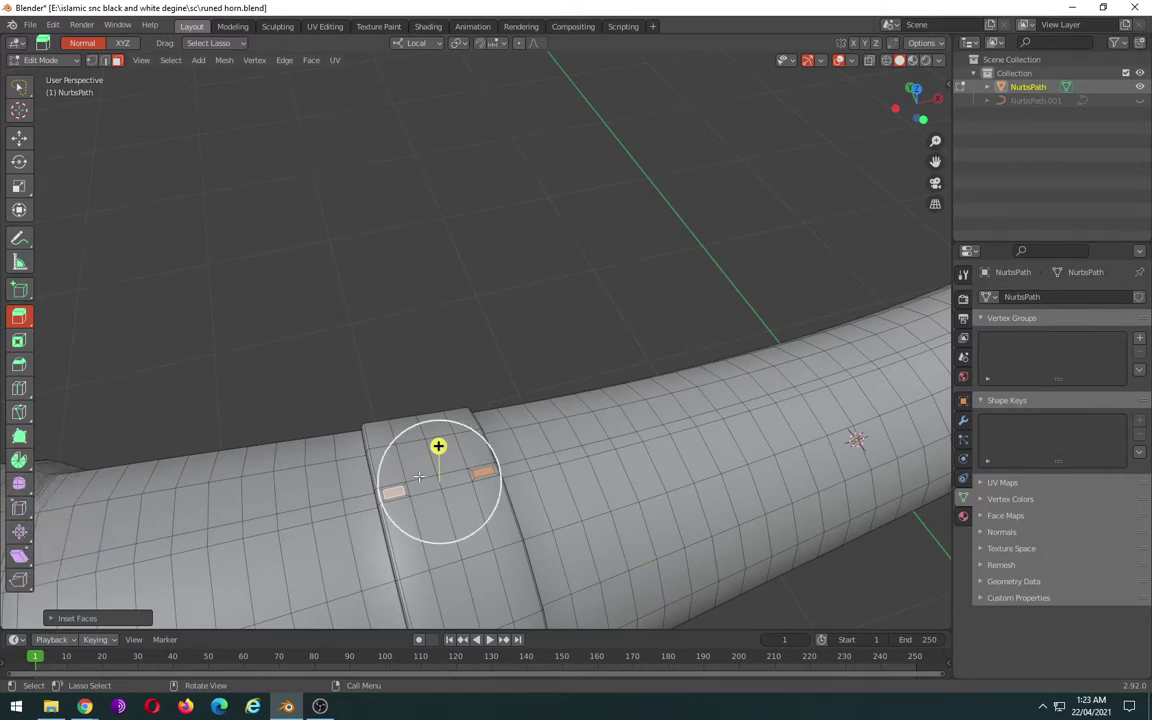
right_click(370, 476)
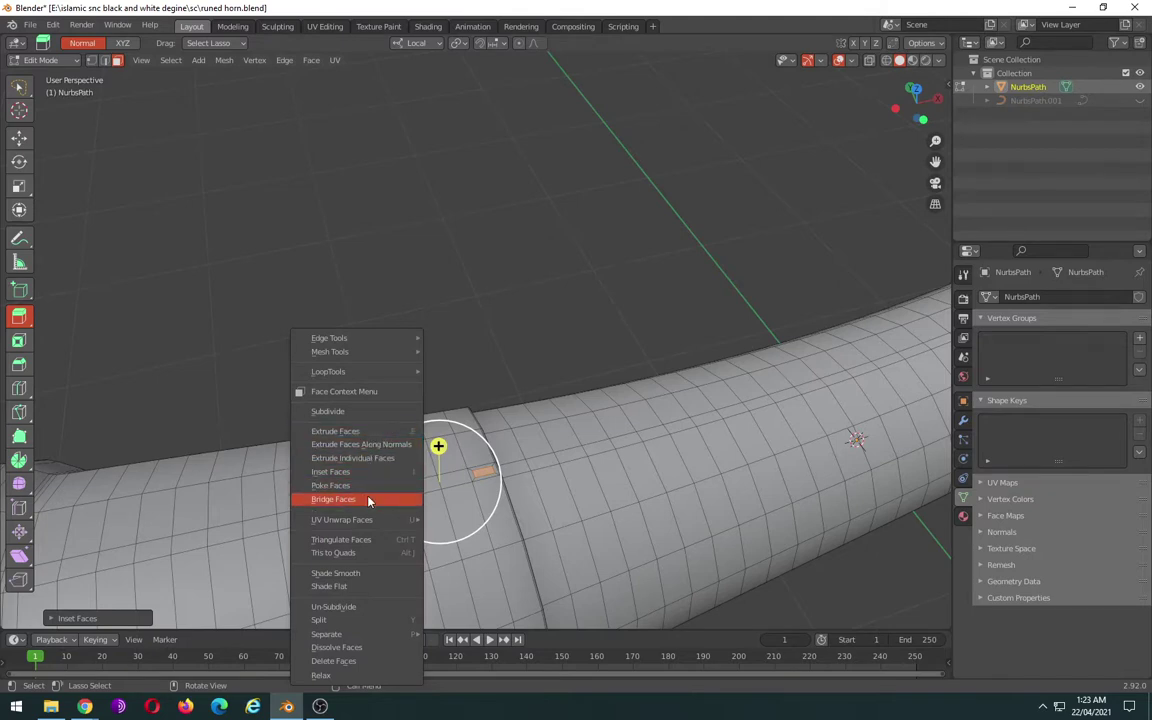
click(368, 499)
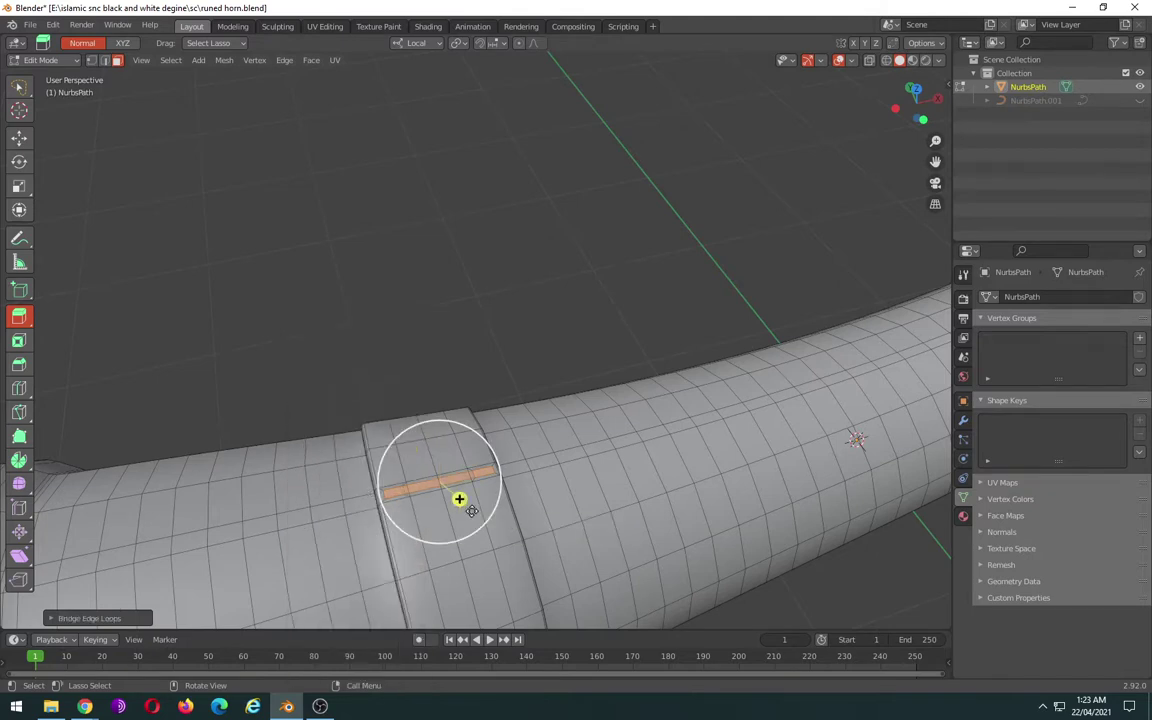
- Extrude the bridged strip upward, check it in front view, then undo the extrusion
key(e)
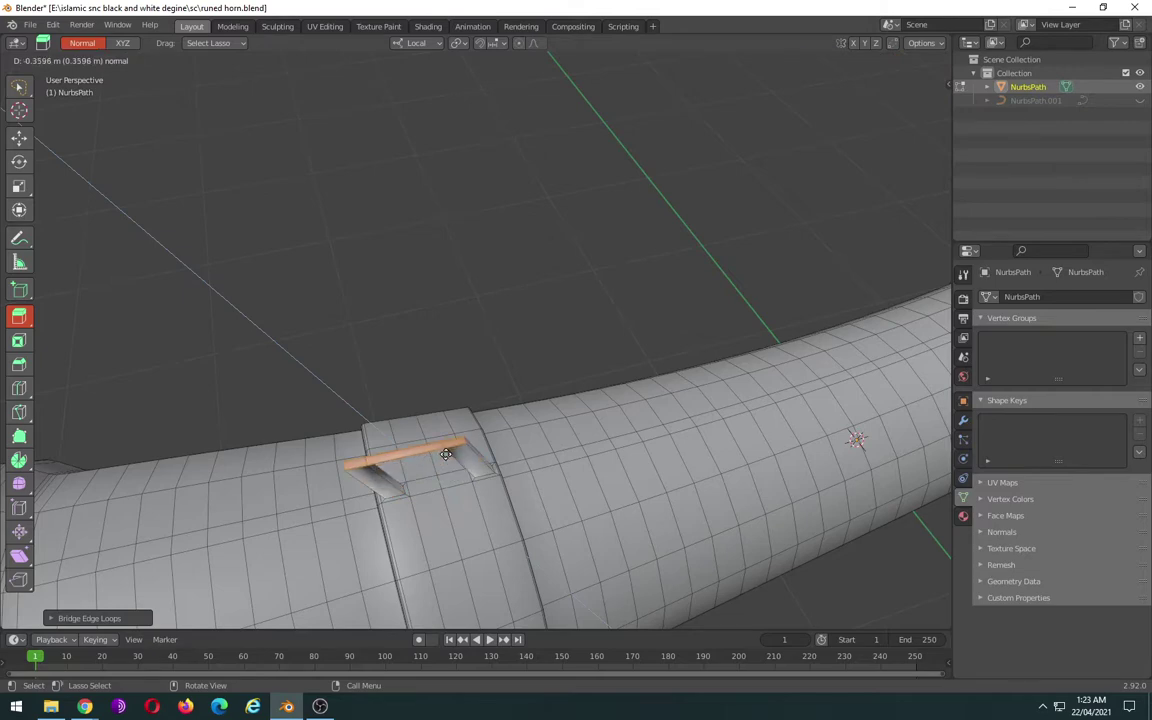
click(507, 404)
mouse_move(507, 404)
middle_down()
mouse_move(554, 296)
mouse_move(545, 321)
middle_up()
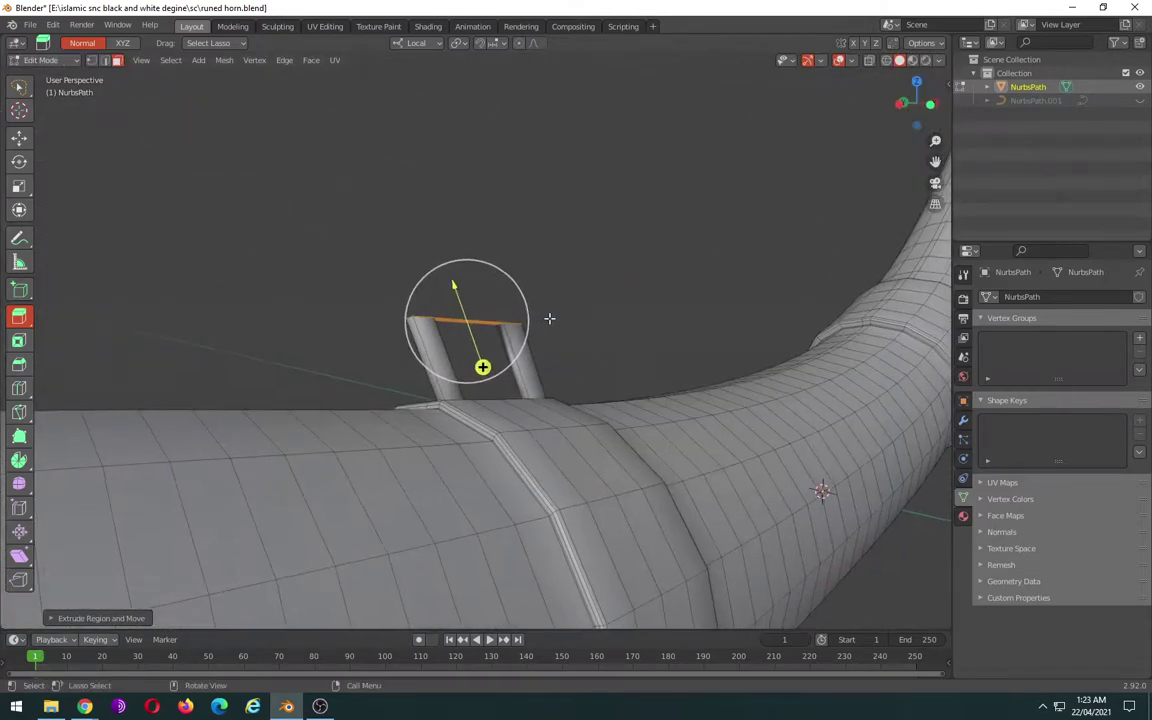
key(KP_1)
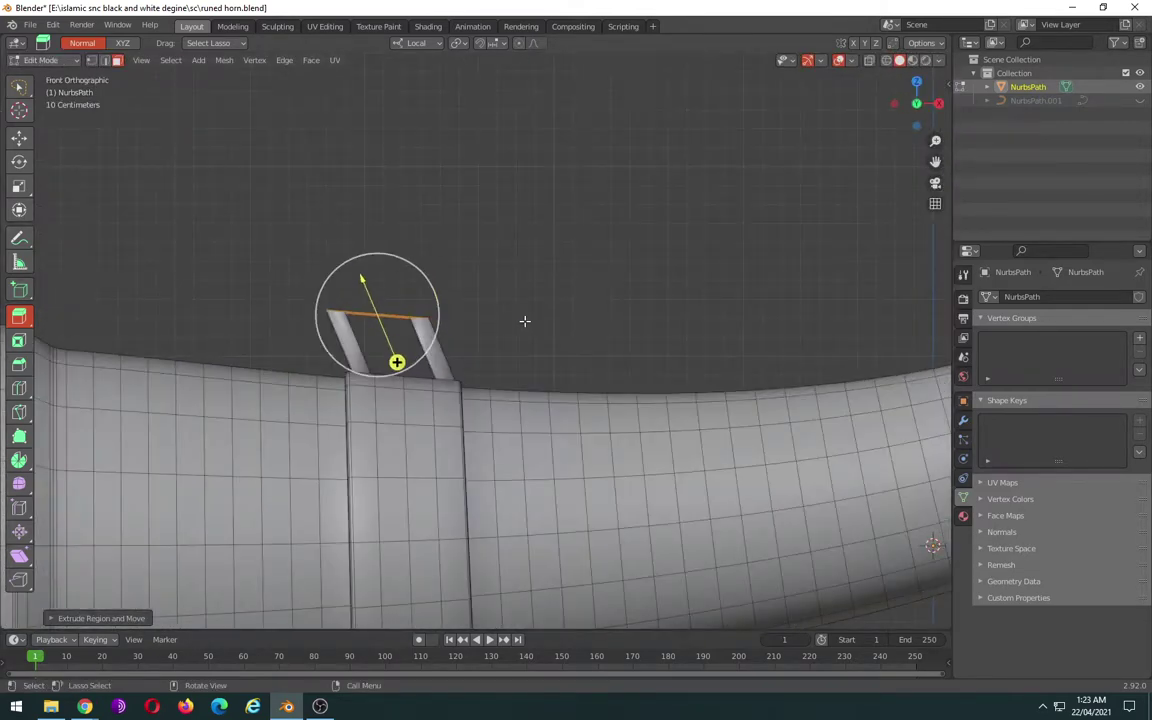
key(g)
key(y)
key(Escape)
key(ctrl+z)
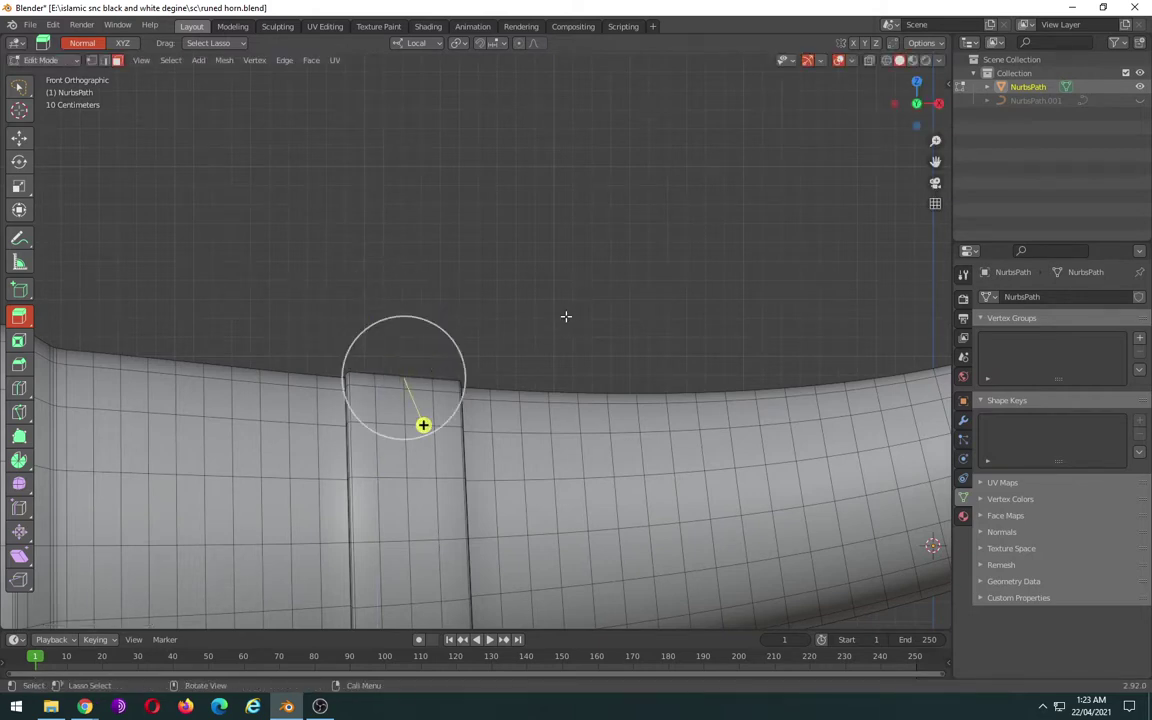
- Re-extrude the strip higher above the band and orbit to inspect the posts and bar
key(e)
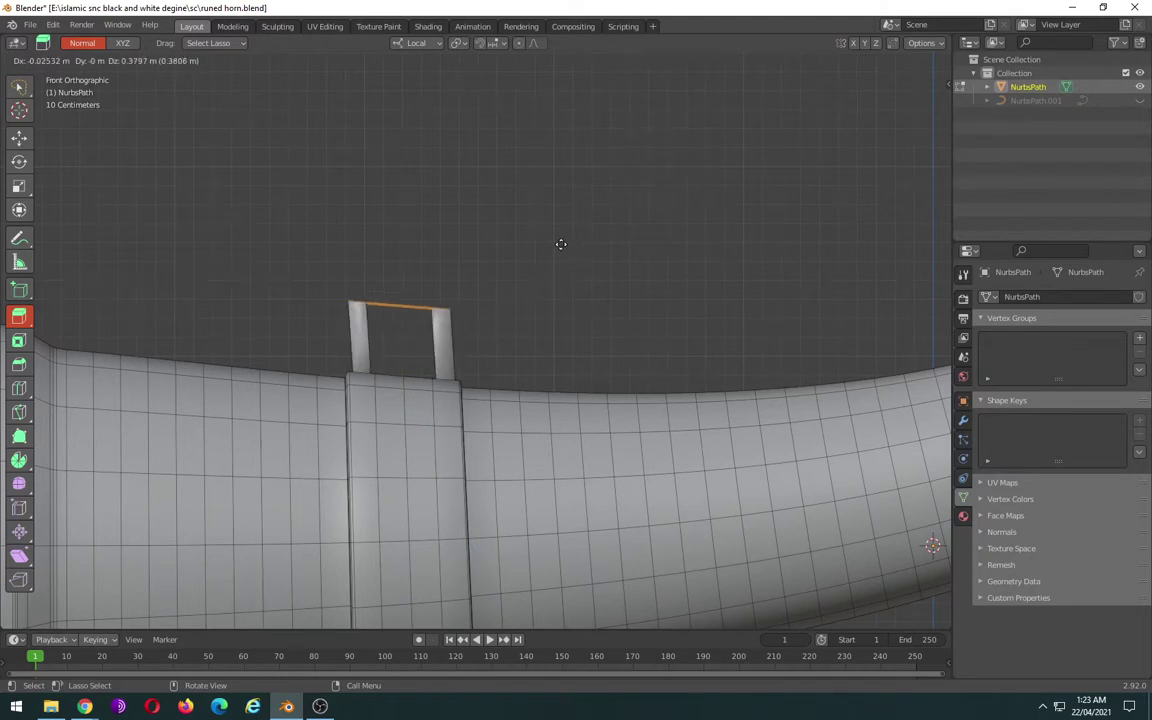
click(564, 245)
middle_drag(566, 260, 690, 344)
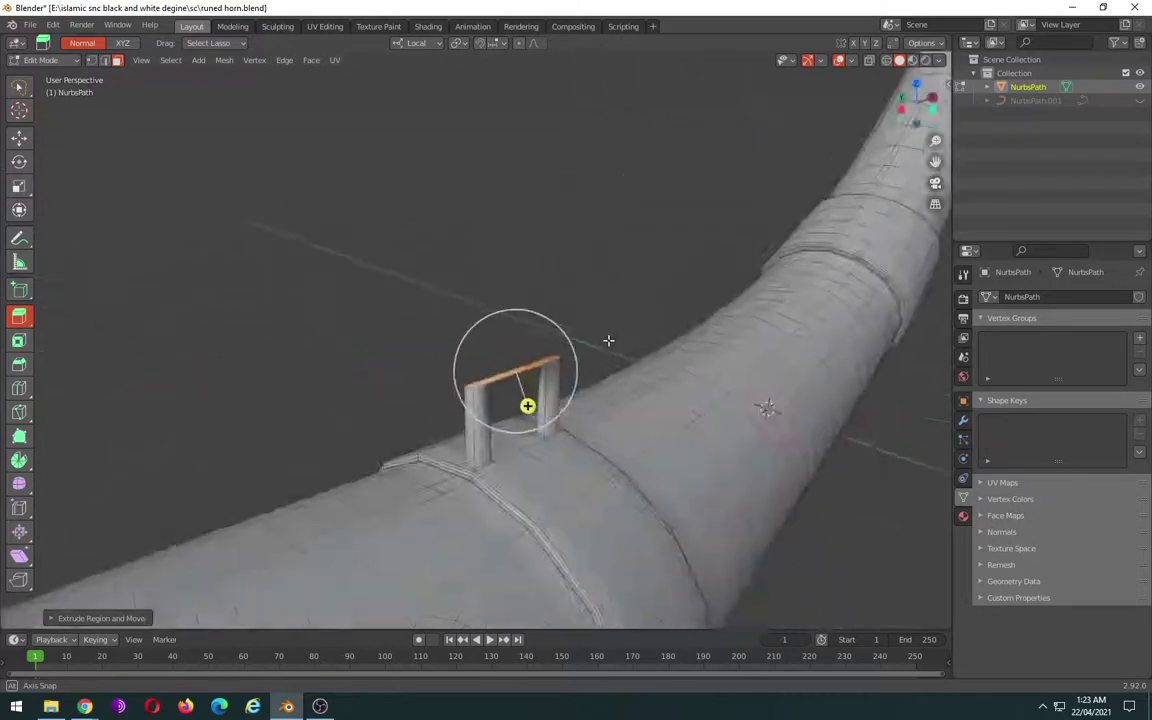
middle_drag(690, 344, 563, 334)
scroll(563, 334, up, 2)
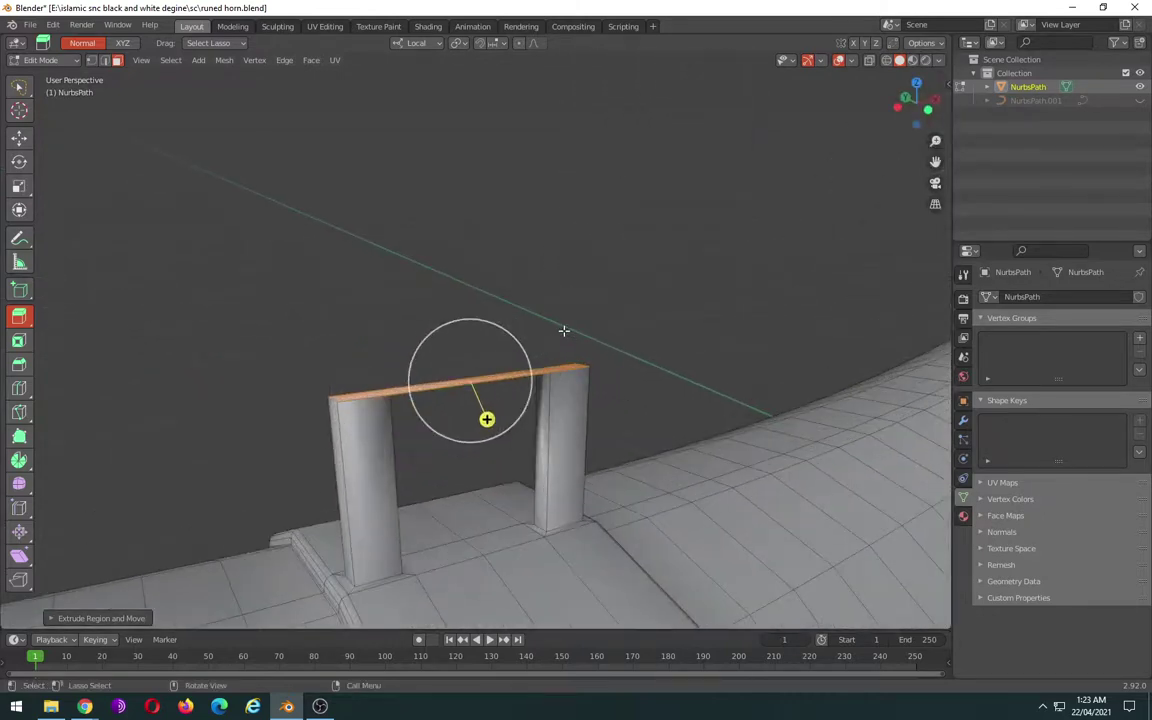
- Undo back to the two inset faces and extrude them upward into two posts
key(ctrl+z)
key(ctrl+z)
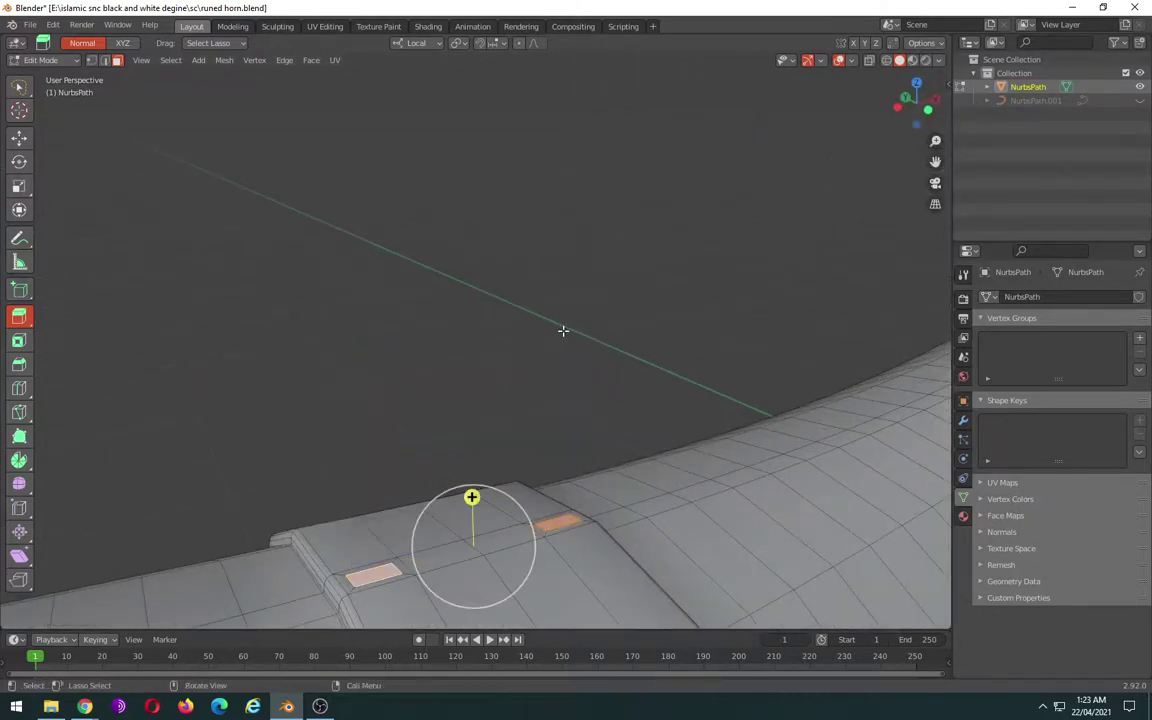
key(e)
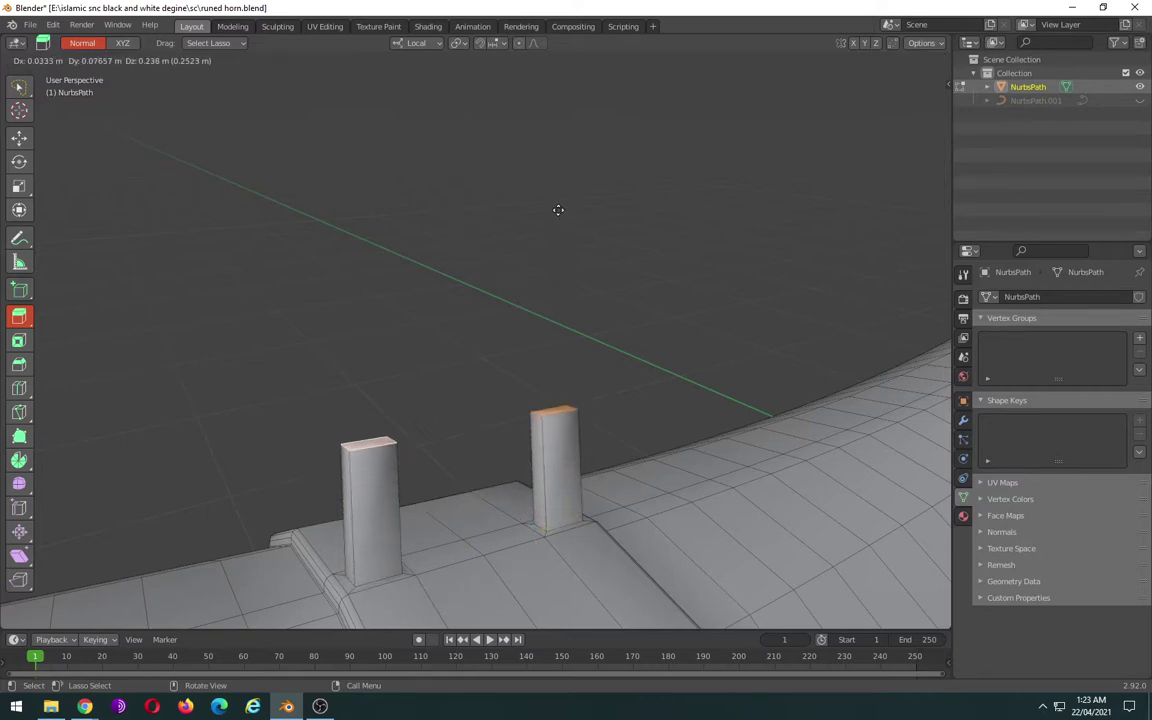
click(559, 213)
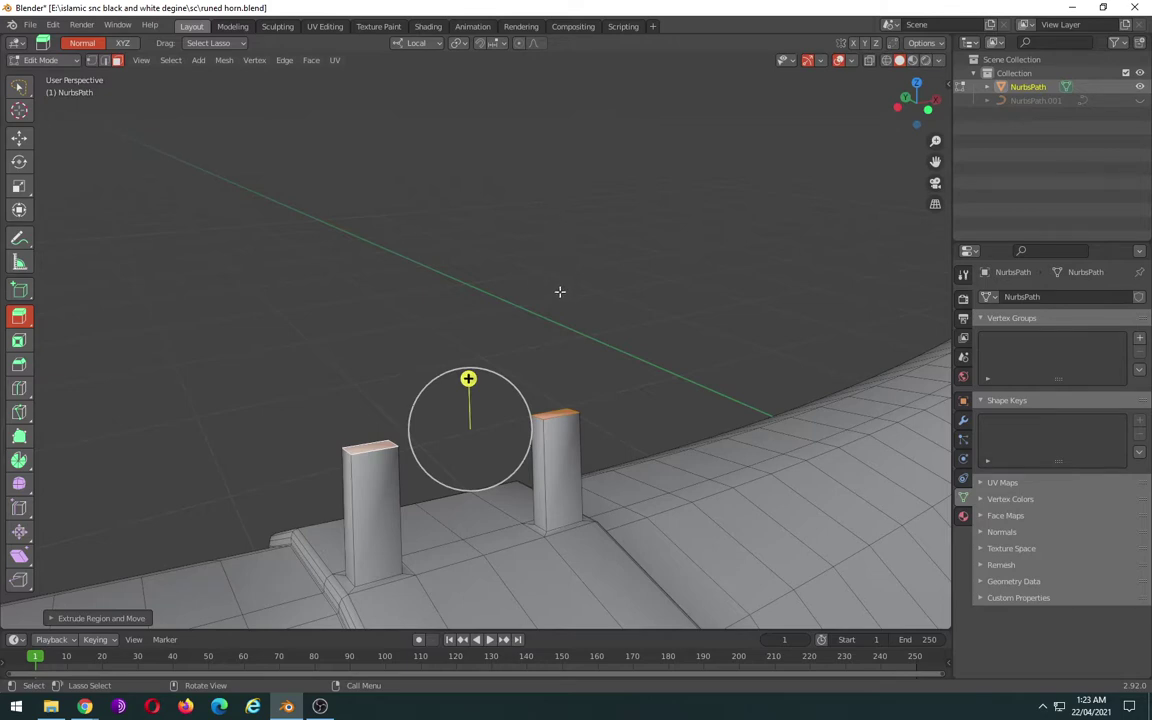
- Try bridging the post tops, undo it, then poke the post top faces instead
right_click(444, 402)
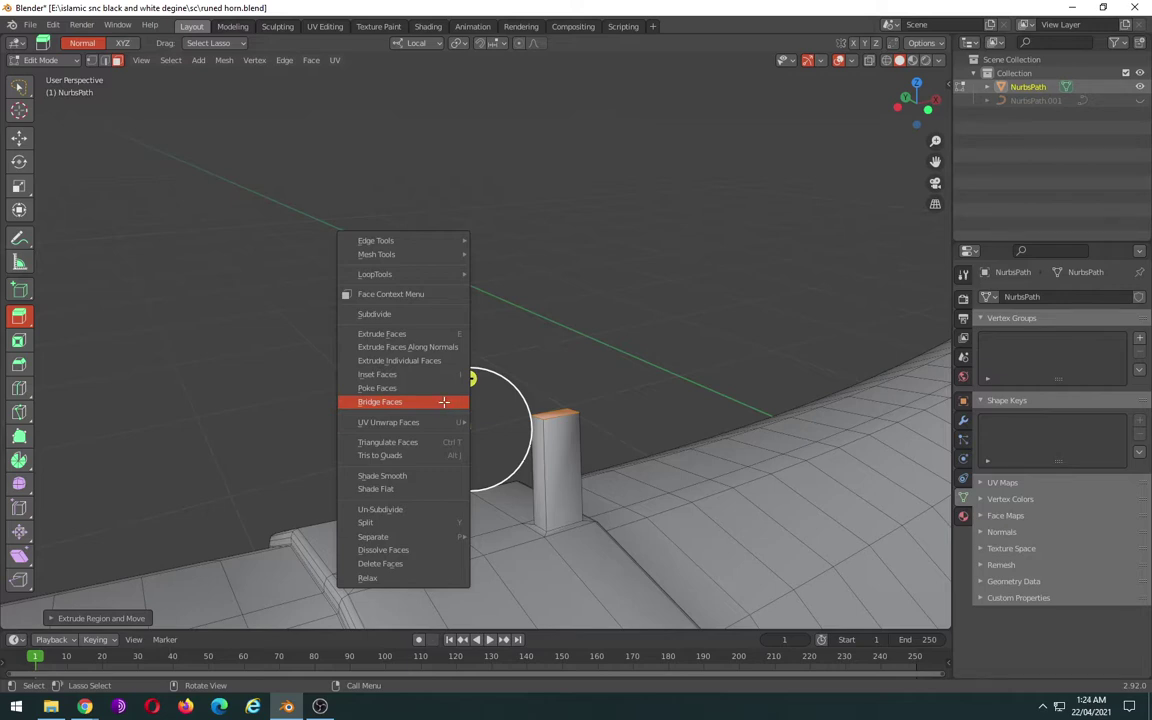
click(444, 402)
key(ctrl+z)
right_click(444, 405)
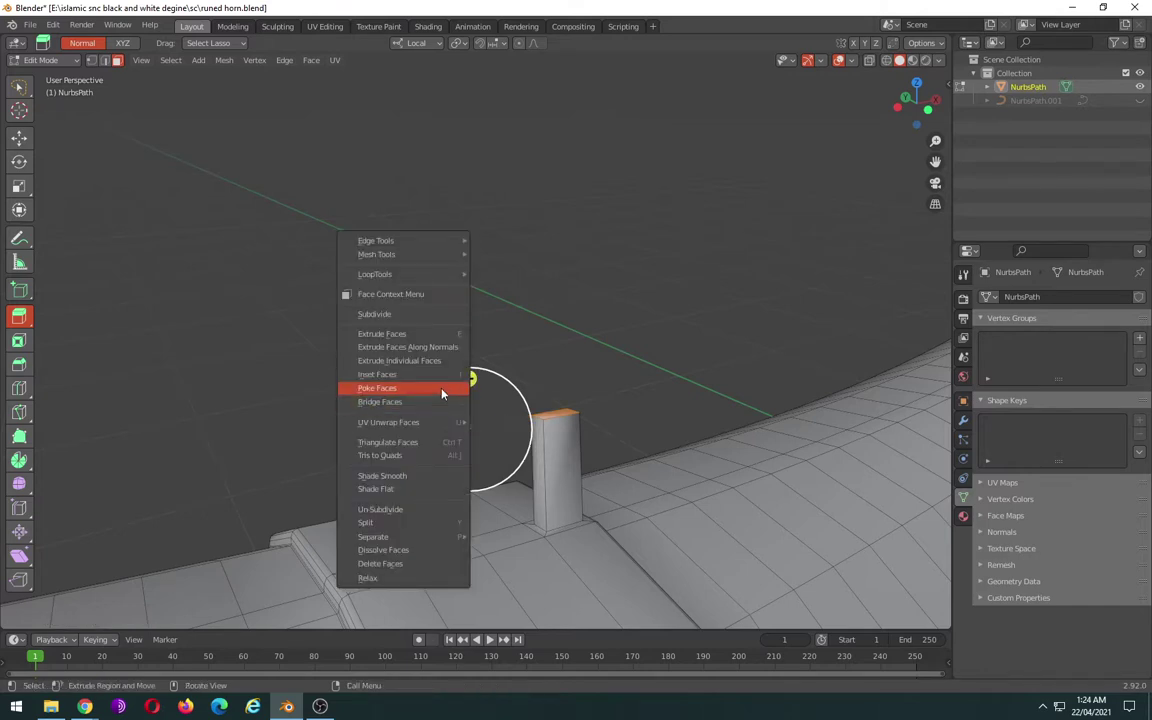
click(448, 388)
click(523, 359)
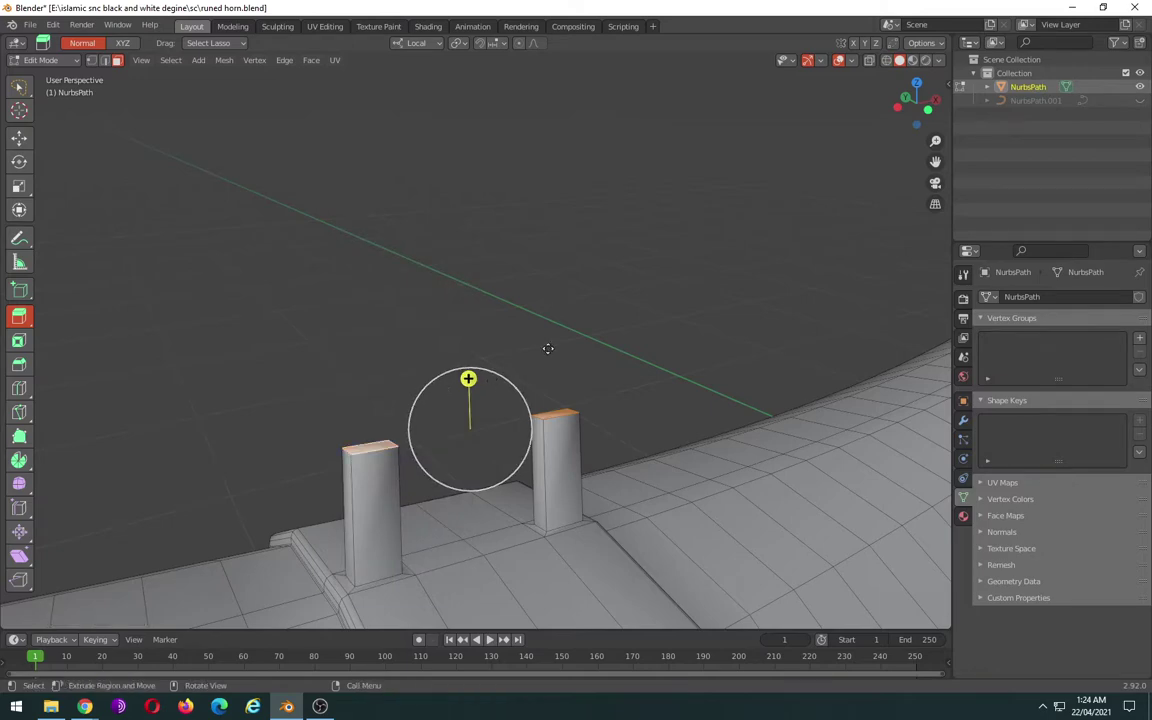
- Lengthen the selected post top upward, then deselect it
mouse_move(548, 347)
middle_down()
mouse_move(769, 323)
mouse_move(469, 439)
middle_up()
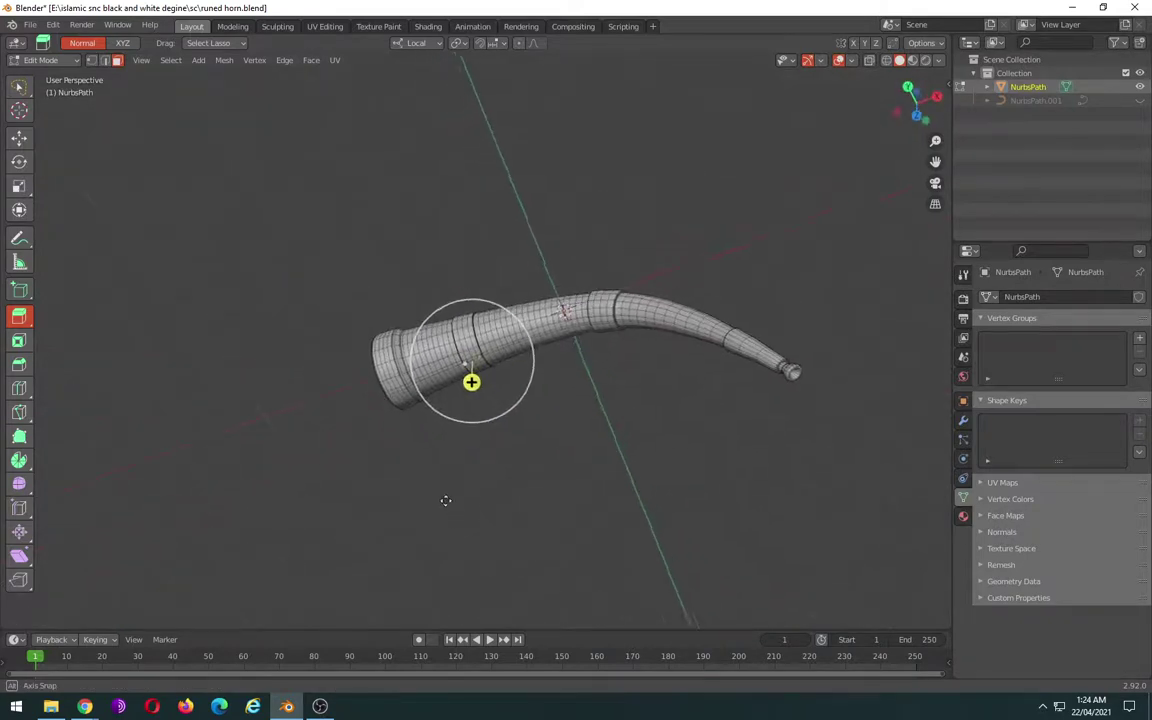
middle_drag(469, 439, 476, 334)
scroll(513, 360, up, 5)
scroll(513, 360, up, 2)
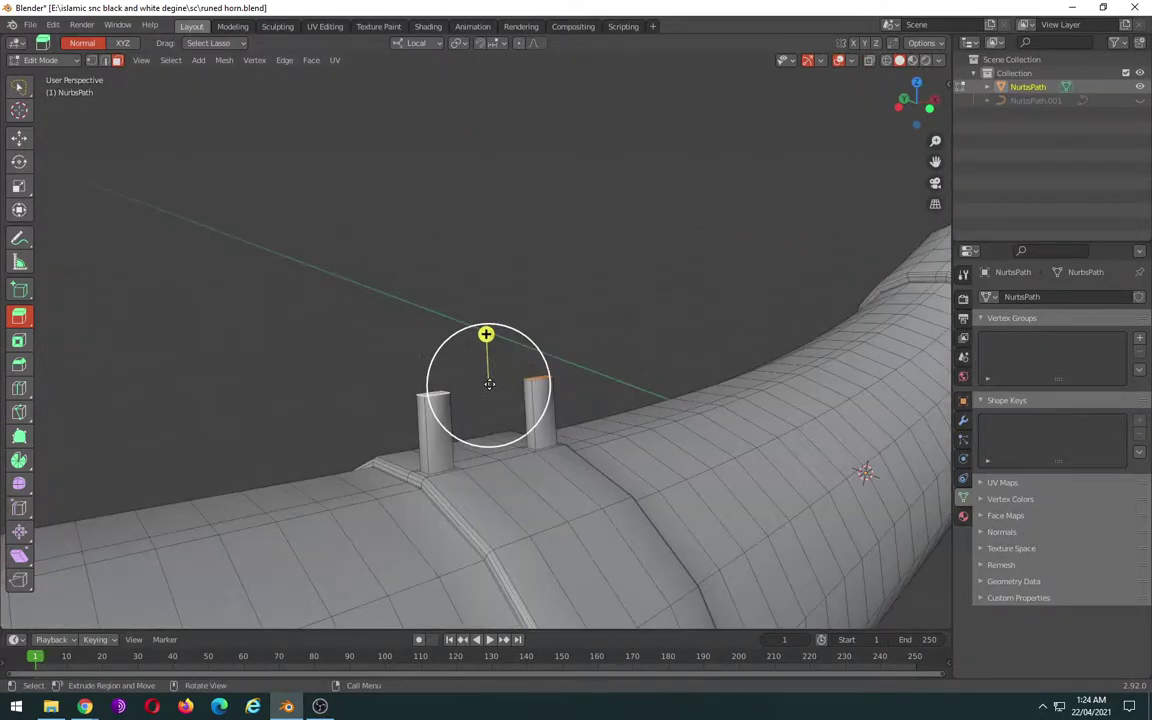
drag(483, 331, 485, 308)
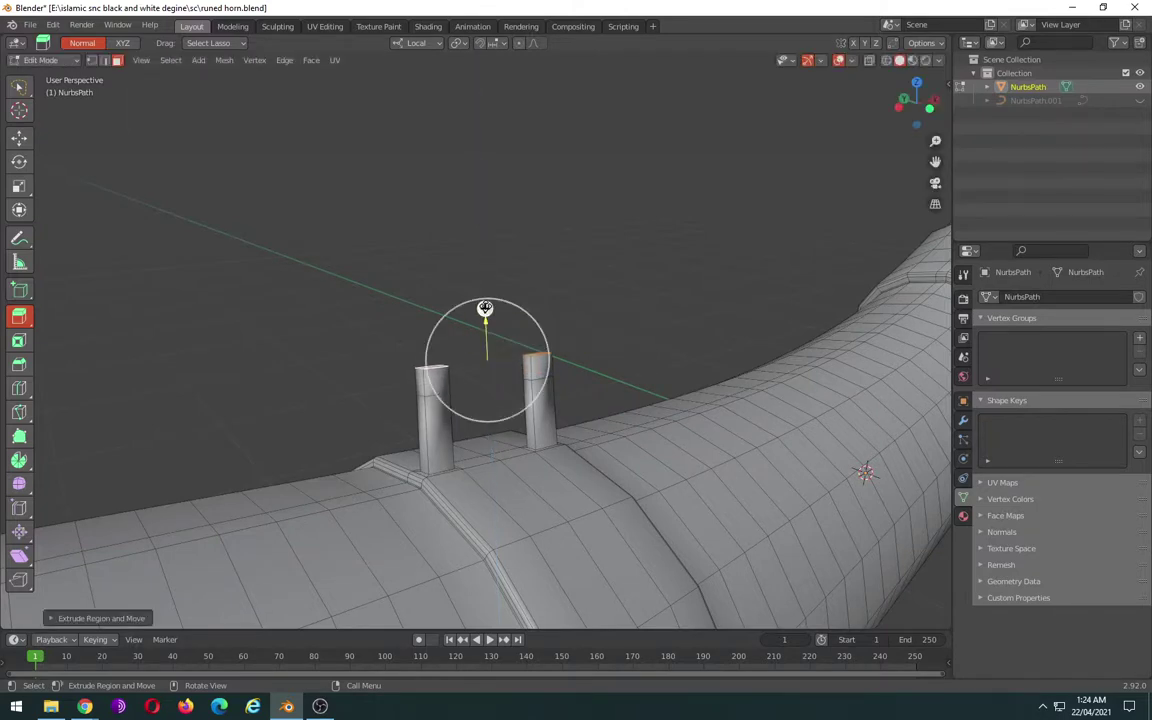
click(377, 277)
- Extrude the right post's top face further upward, cancelling an attempted rotation
middle_drag(377, 277, 419, 369)
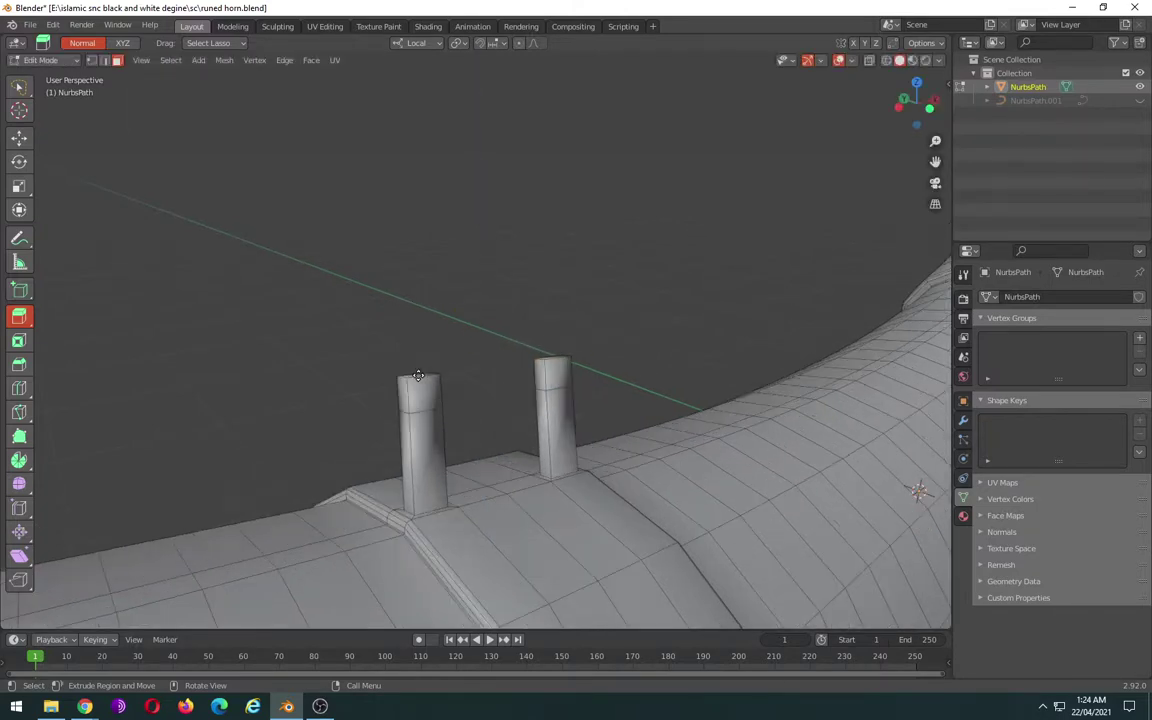
click(553, 372)
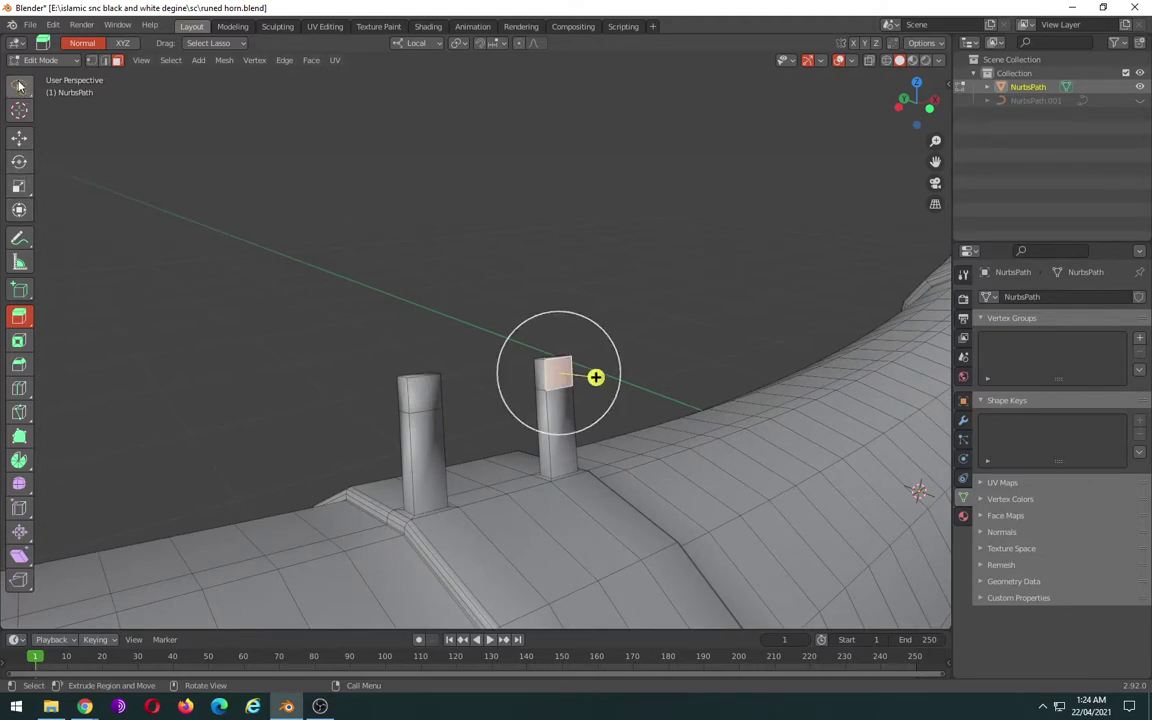
drag(20, 88, 95, 134)
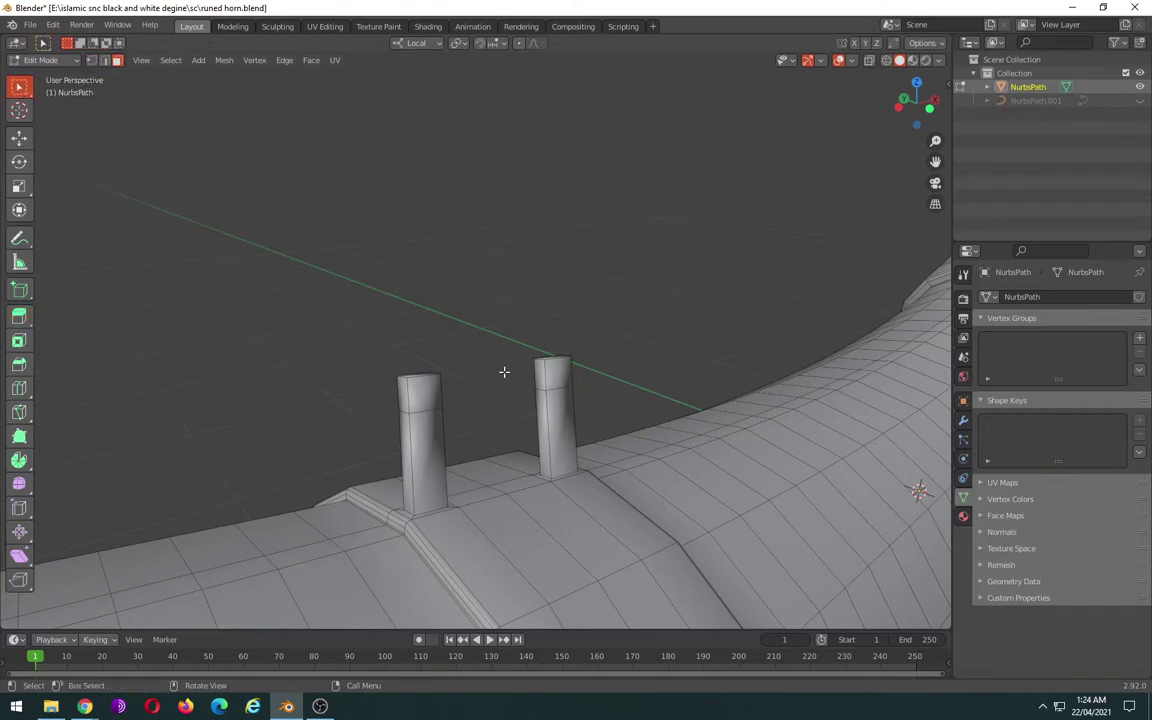
middle_drag(504, 371, 541, 478)
click(583, 469)
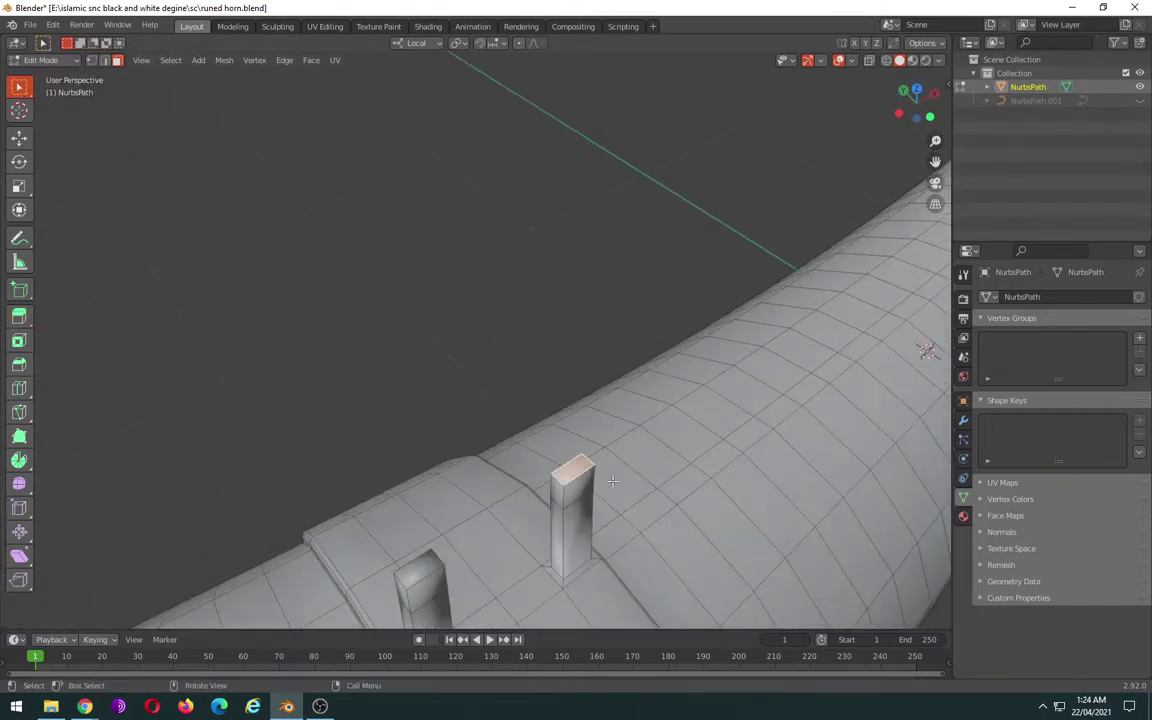
key(e)
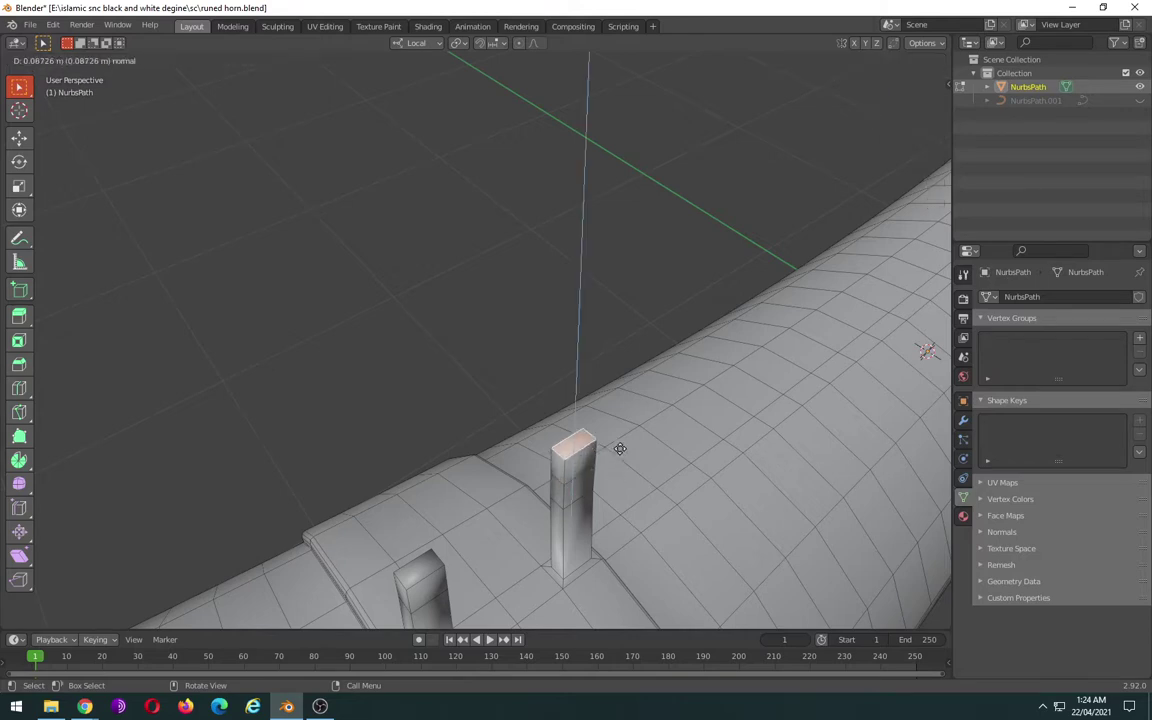
click(620, 465)
key(r)
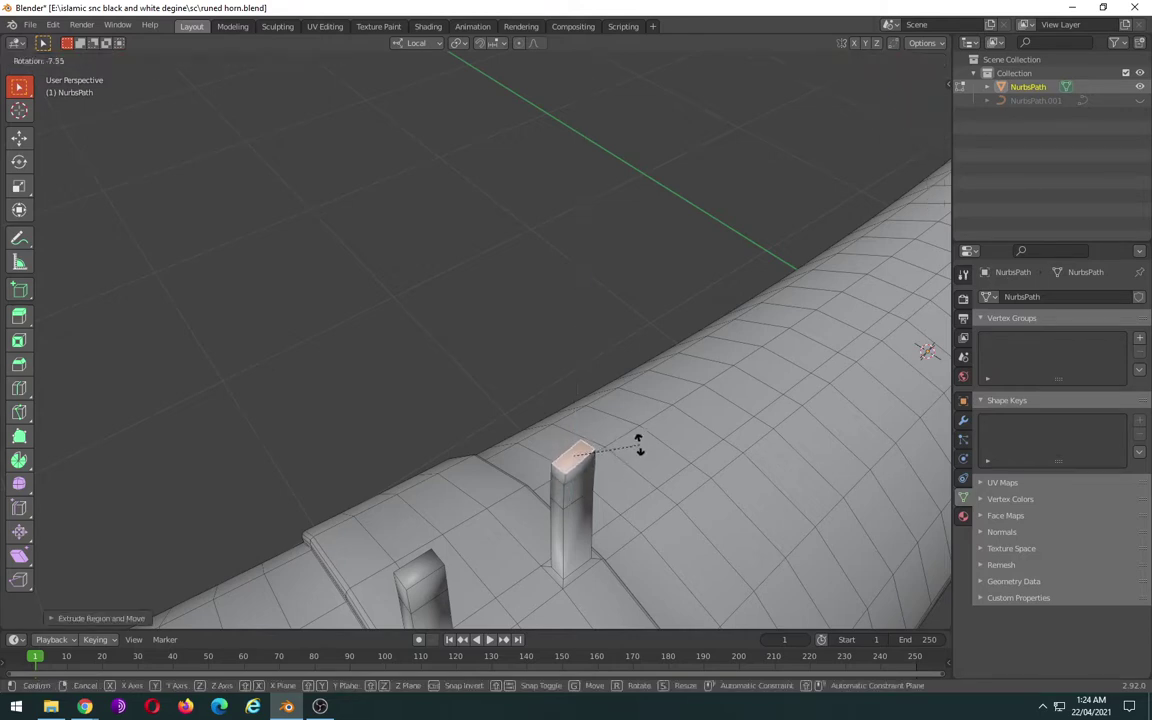
right_click(624, 453)
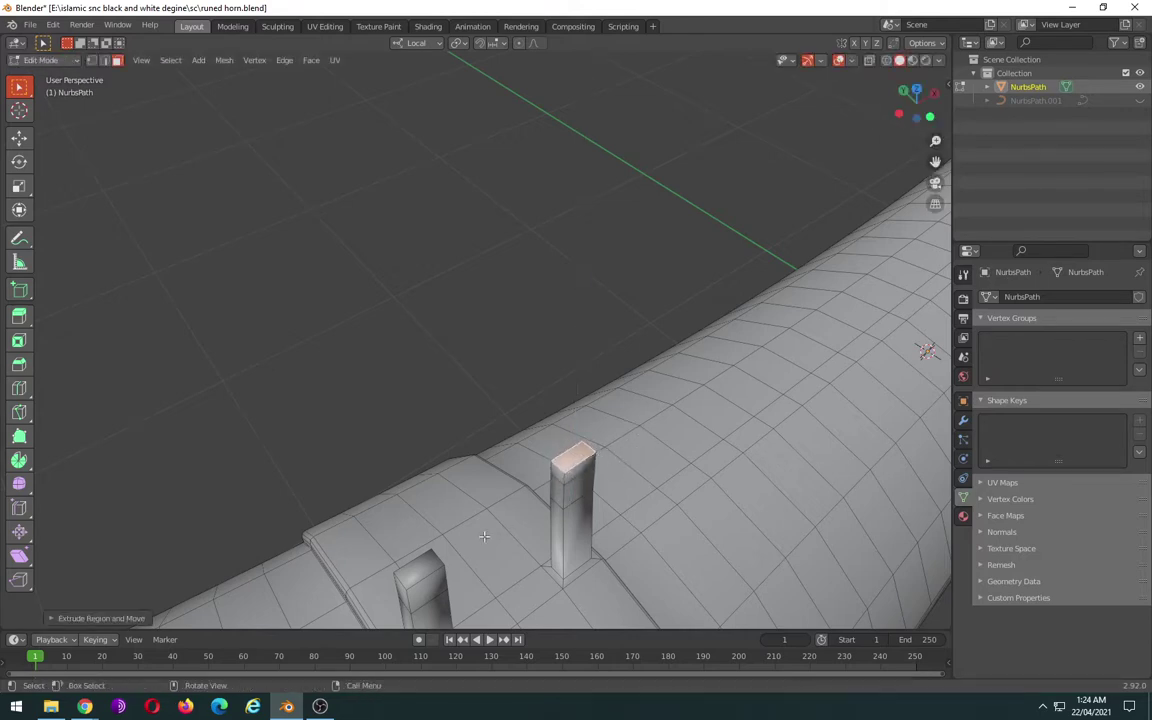
- Orbit to a flat front view and zoom in on the two posts
middle_drag(447, 568, 406, 515)
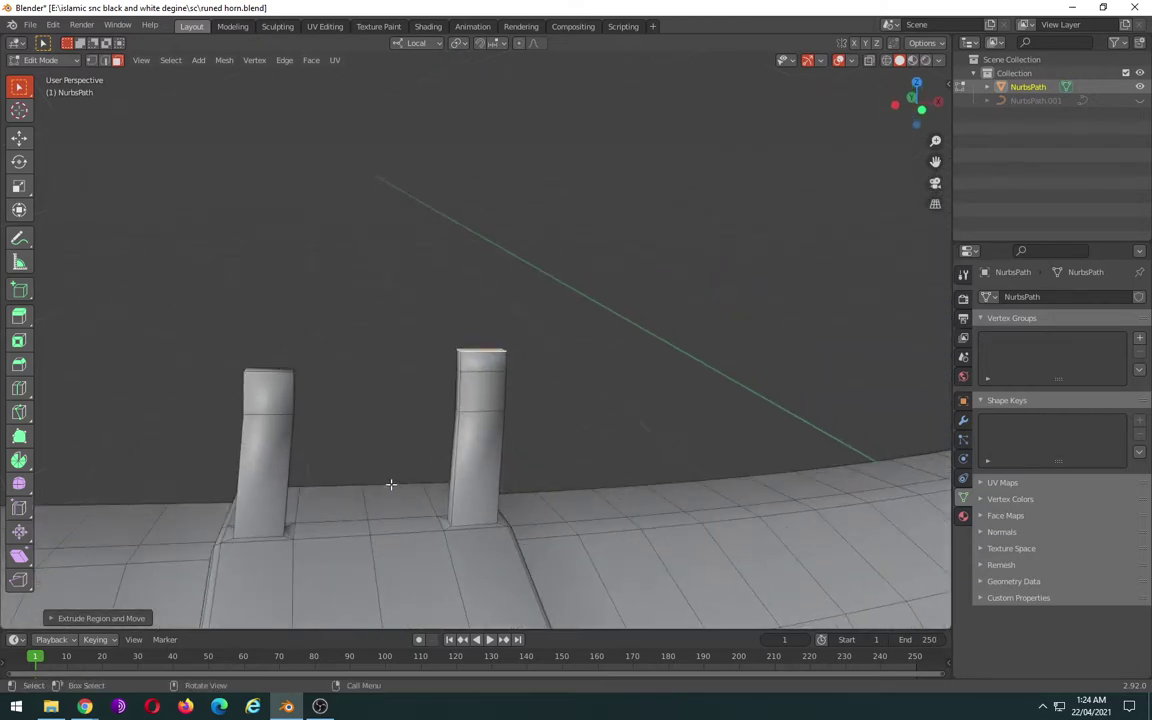
alt+middle_drag(391, 484, 330, 428)
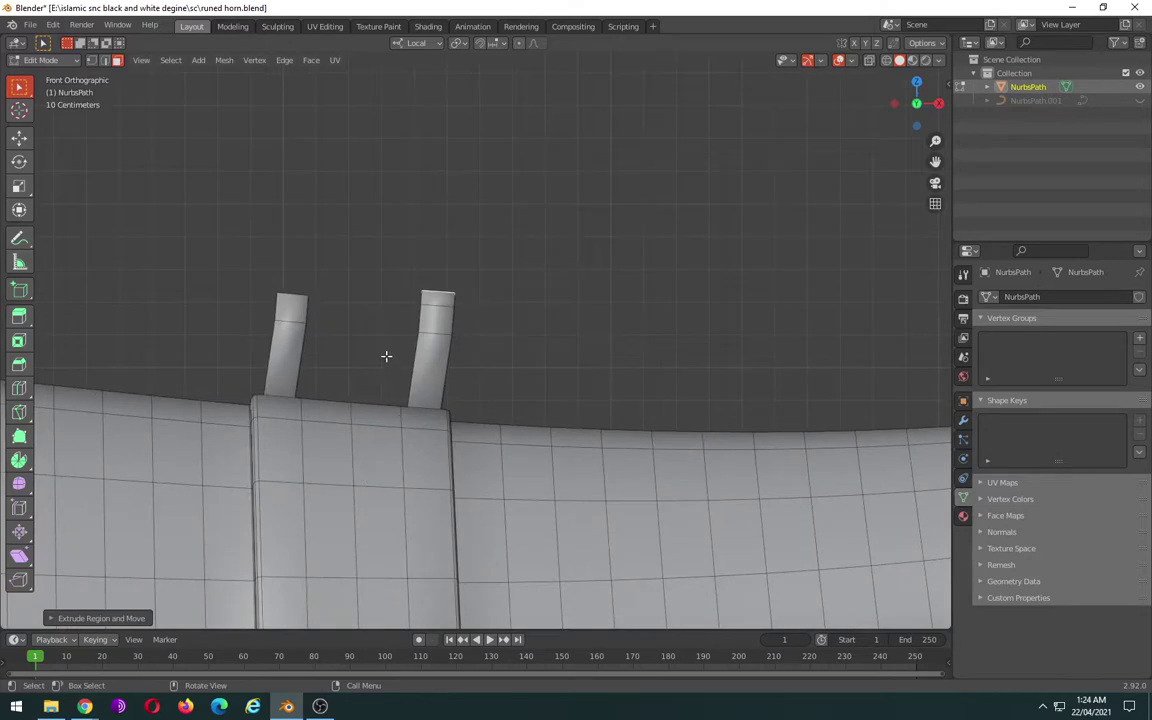
scroll(386, 356, up, 2)
scroll(334, 378, up, 2)
scroll(419, 457, up, 2)
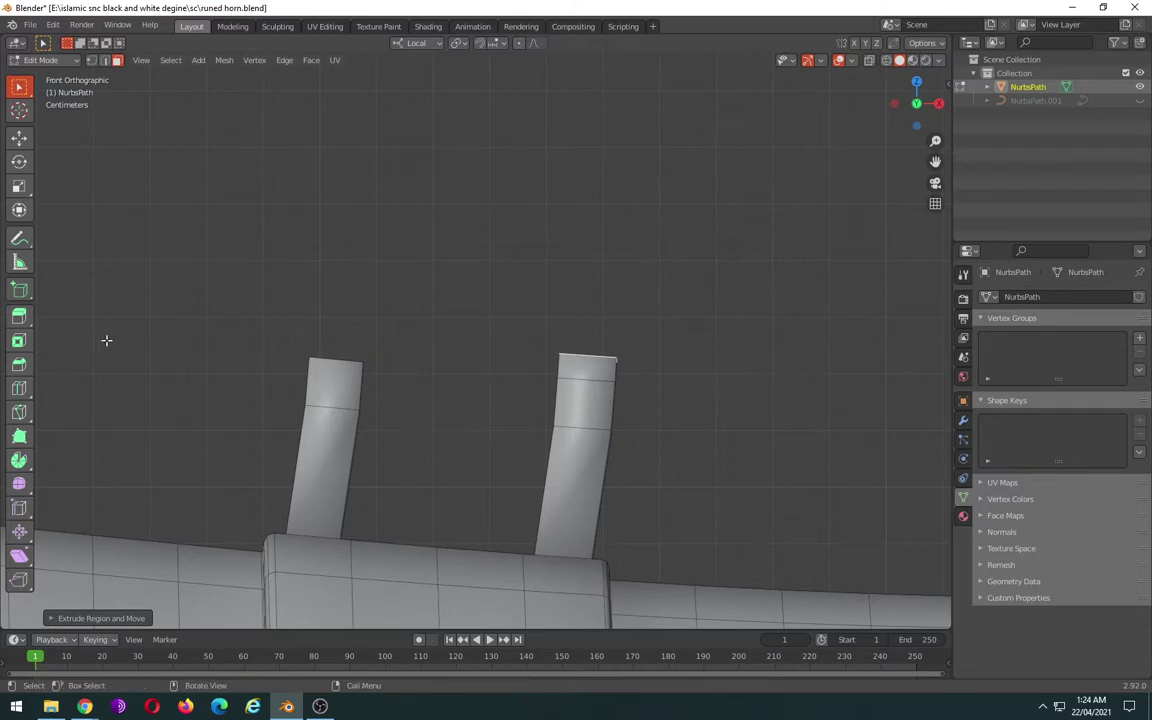
- Switch to Extrude to Cursor, try extending the right post, and undo both segments
click(19, 315)
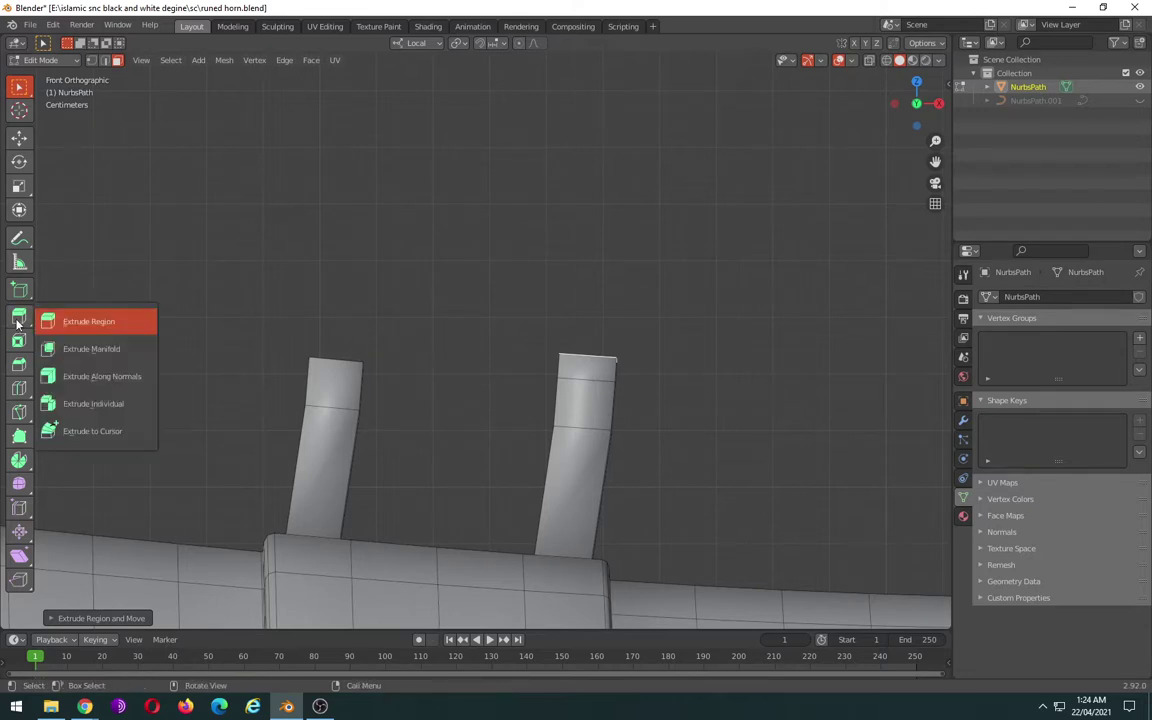
click(108, 432)
click(569, 296)
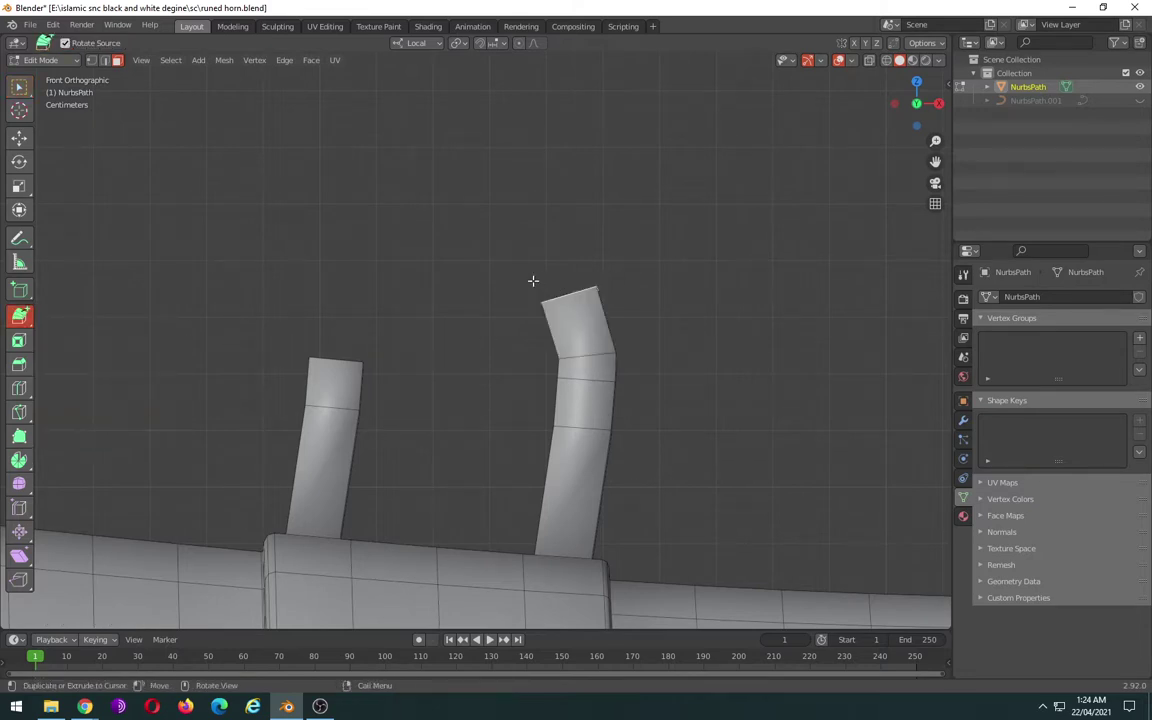
click(460, 262)
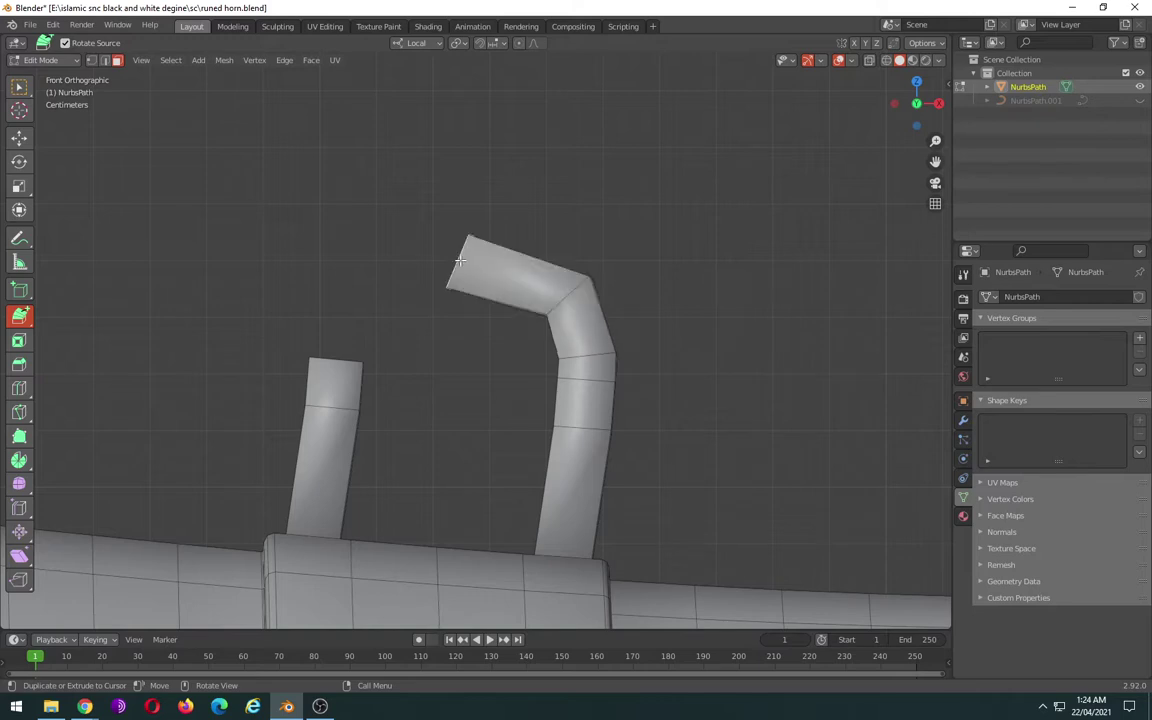
click(355, 273)
key(ctrl+z)
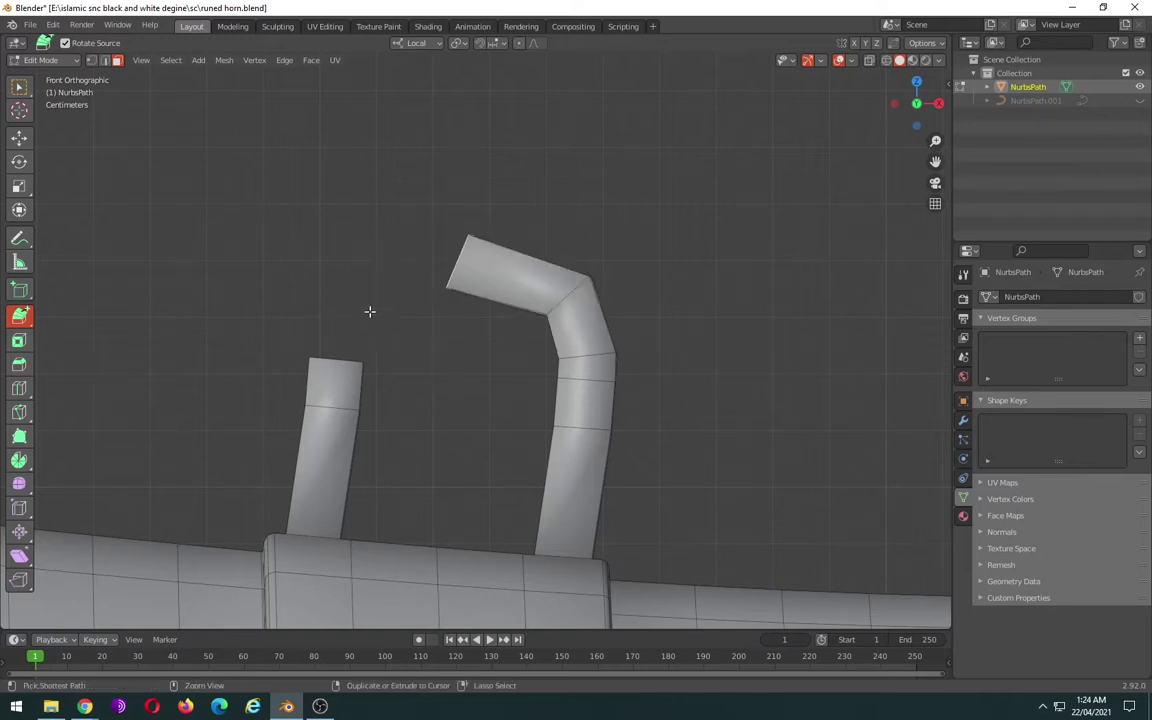
key(ctrl+z)
key(ctrl+z)
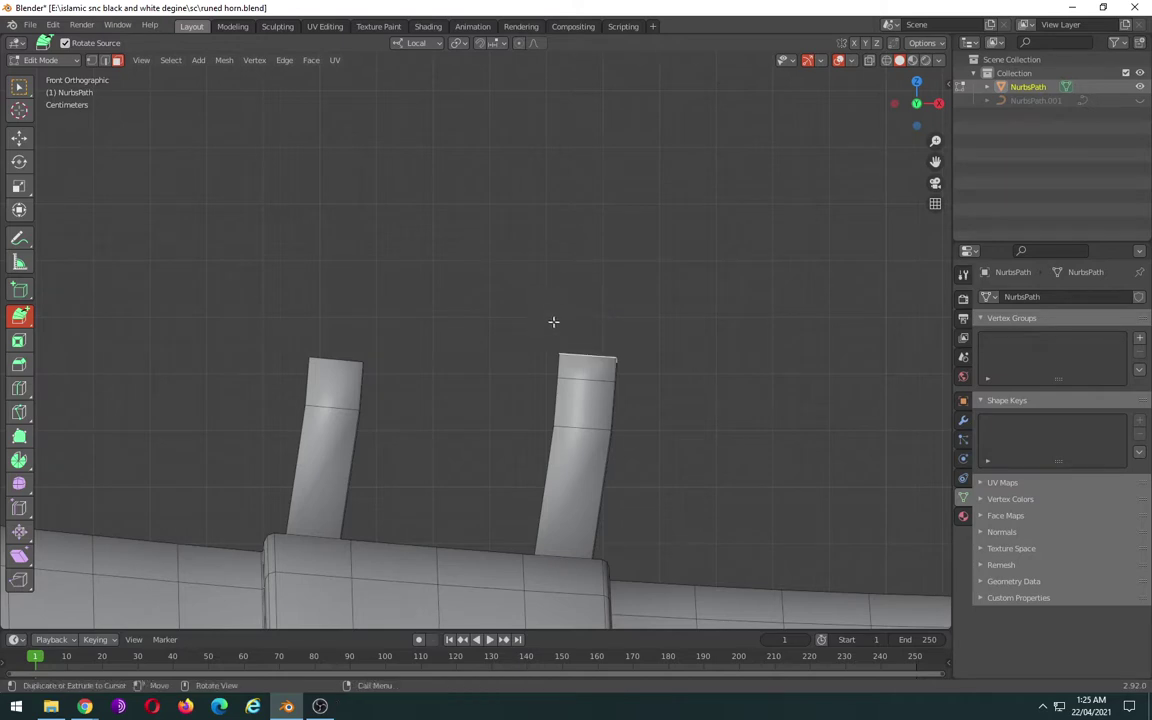
- Extrude the right post up and bend it left into an arch ending above the left post
ctrl+right_click(555, 303)
ctrl+right_click(515, 285)
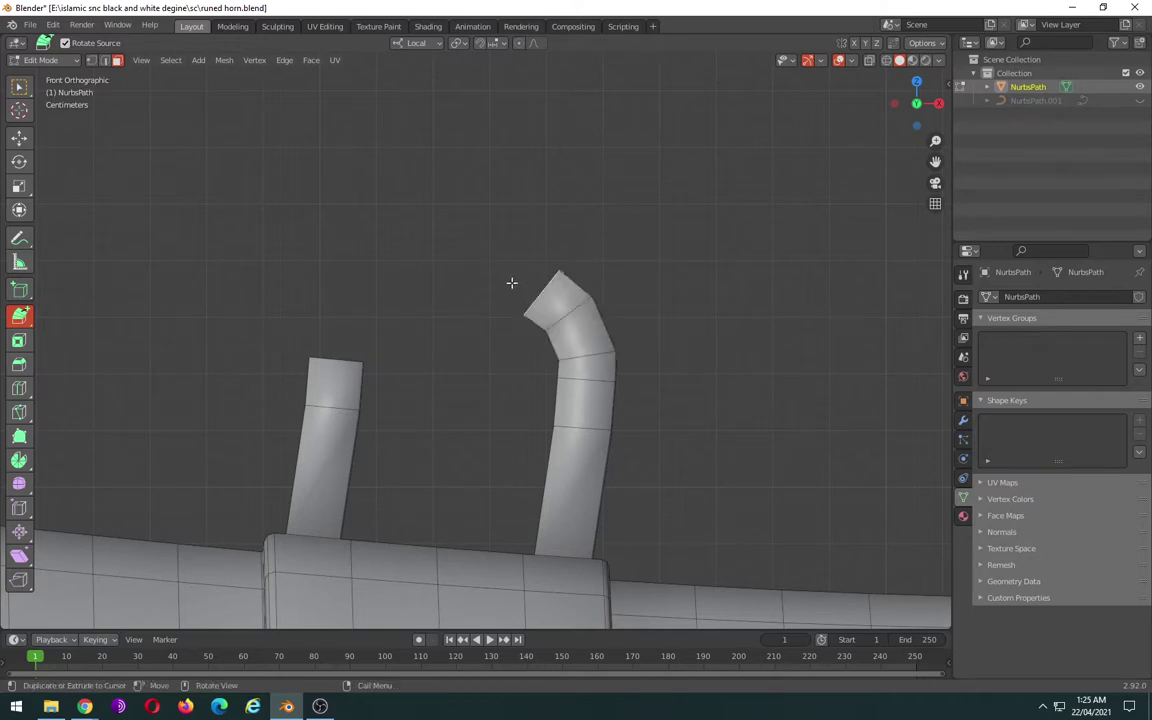
ctrl+right_click(482, 273)
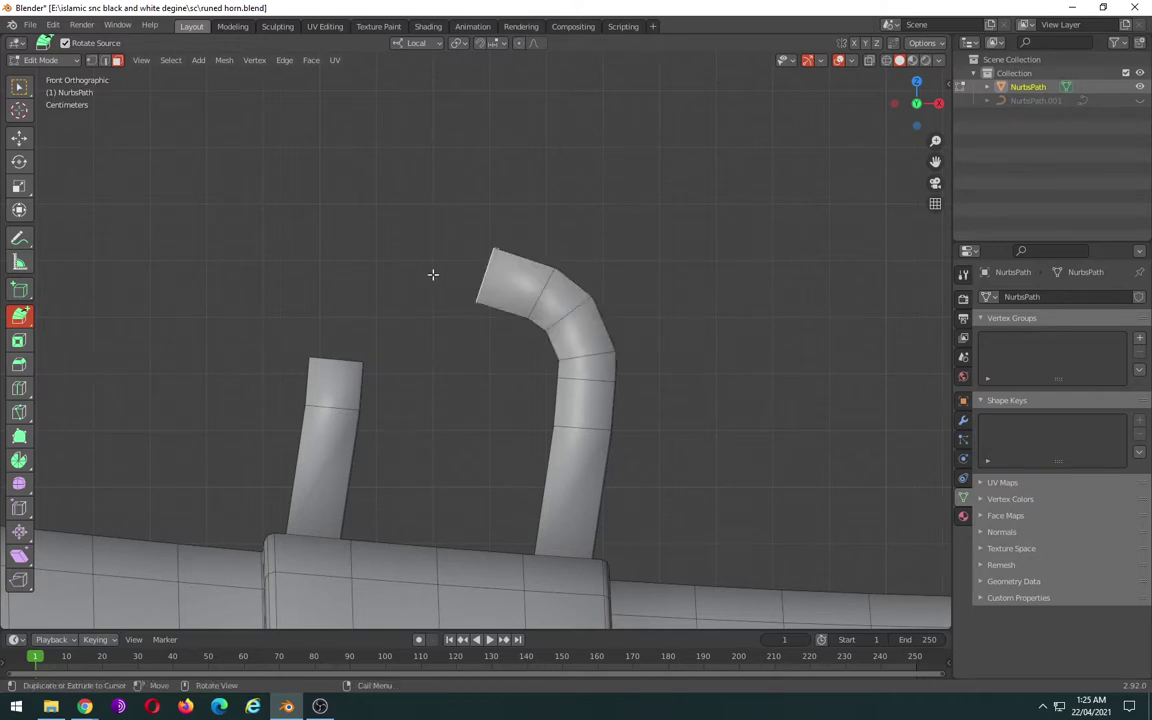
ctrl+right_click(430, 275)
ctrl+right_click(372, 287)
ctrl+right_click(339, 321)
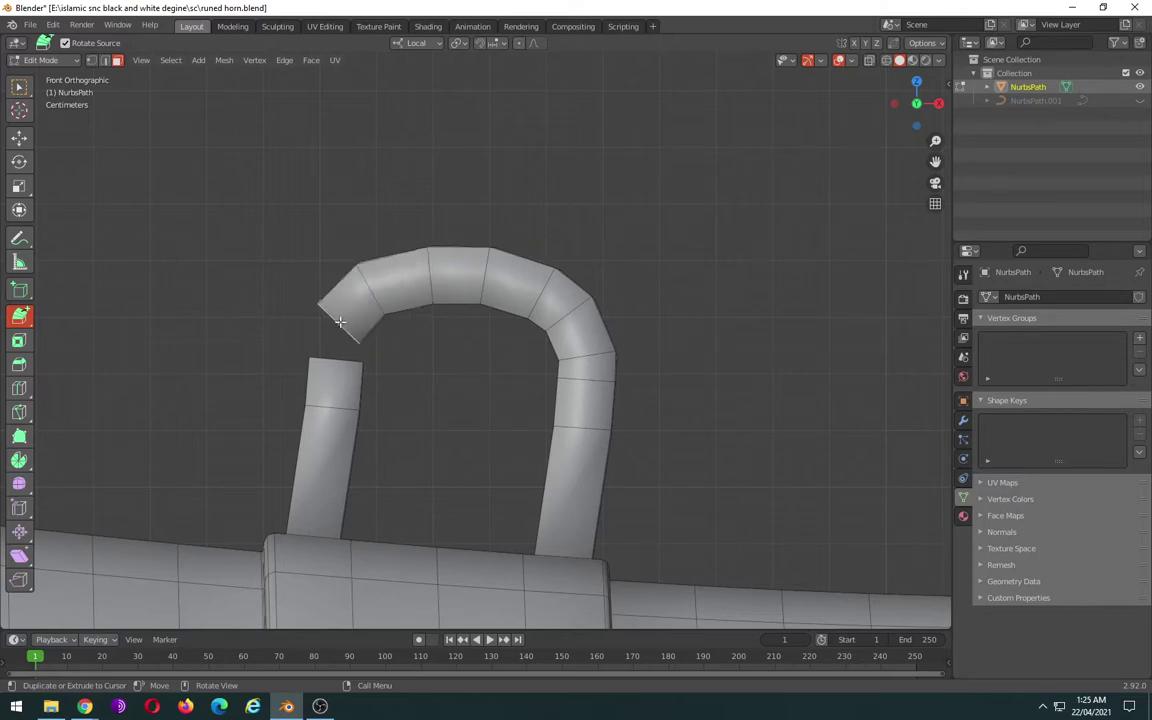
ctrl+right_click(340, 343)
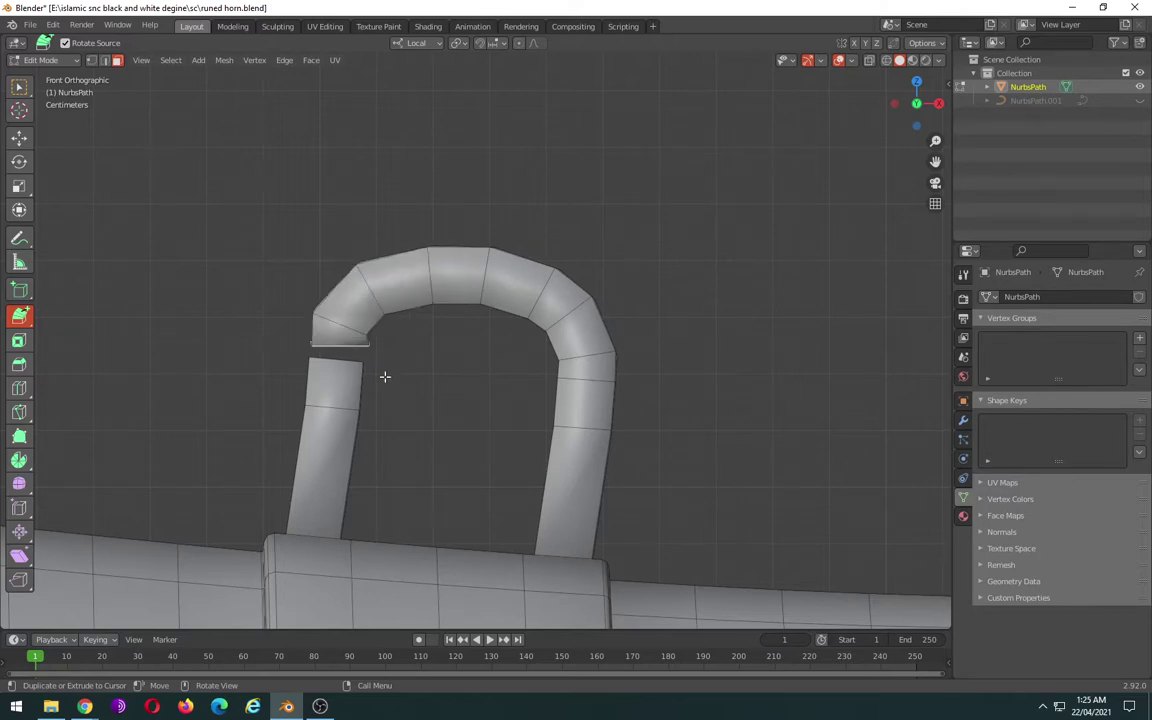
- Frame the arch's open end and add the left post's top face to the selection
scroll(385, 376, up, 2)
middle_drag(329, 381, 427, 422)
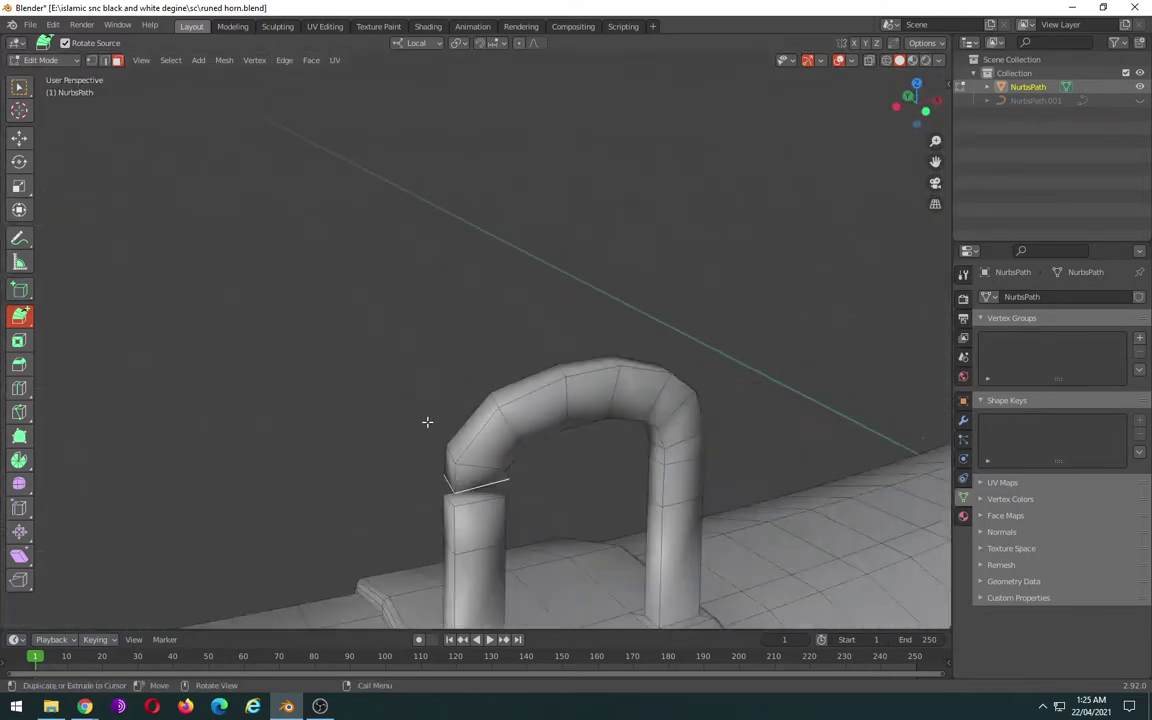
key(KP_Decimal)
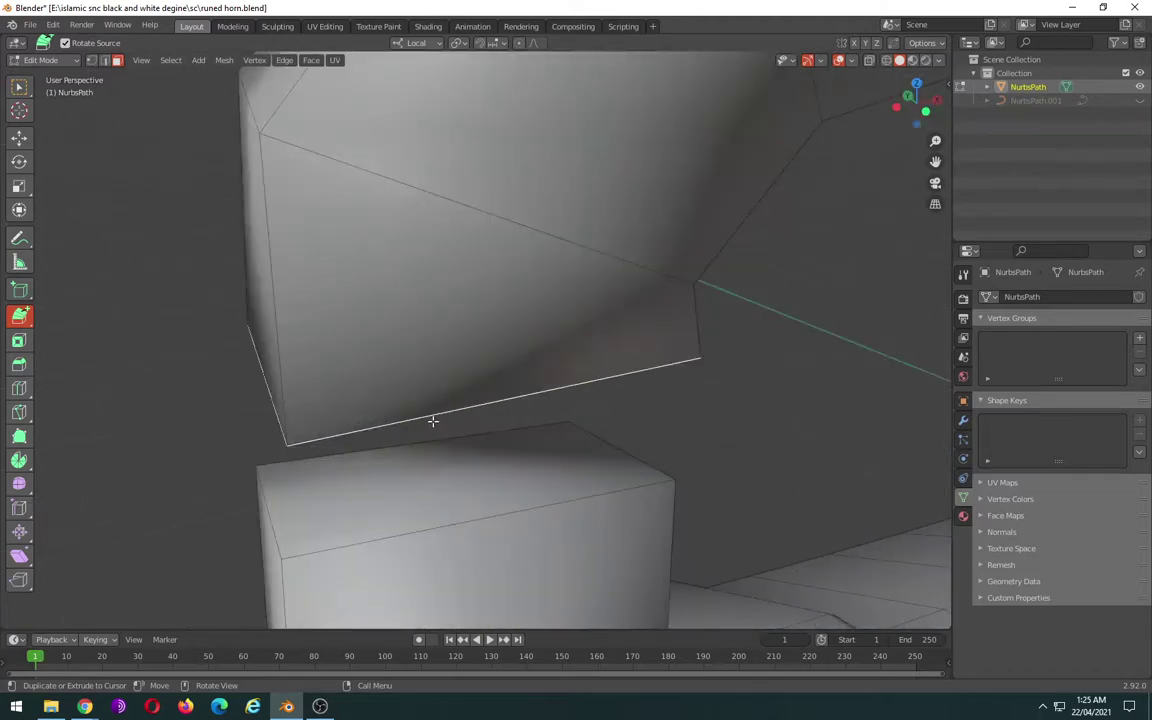
mouse_move(432, 421)
middle_down()
mouse_move(431, 357)
mouse_move(519, 422)
mouse_move(576, 419)
mouse_move(519, 430)
middle_up()
scroll(441, 380, down, 3)
shift+click(538, 430)
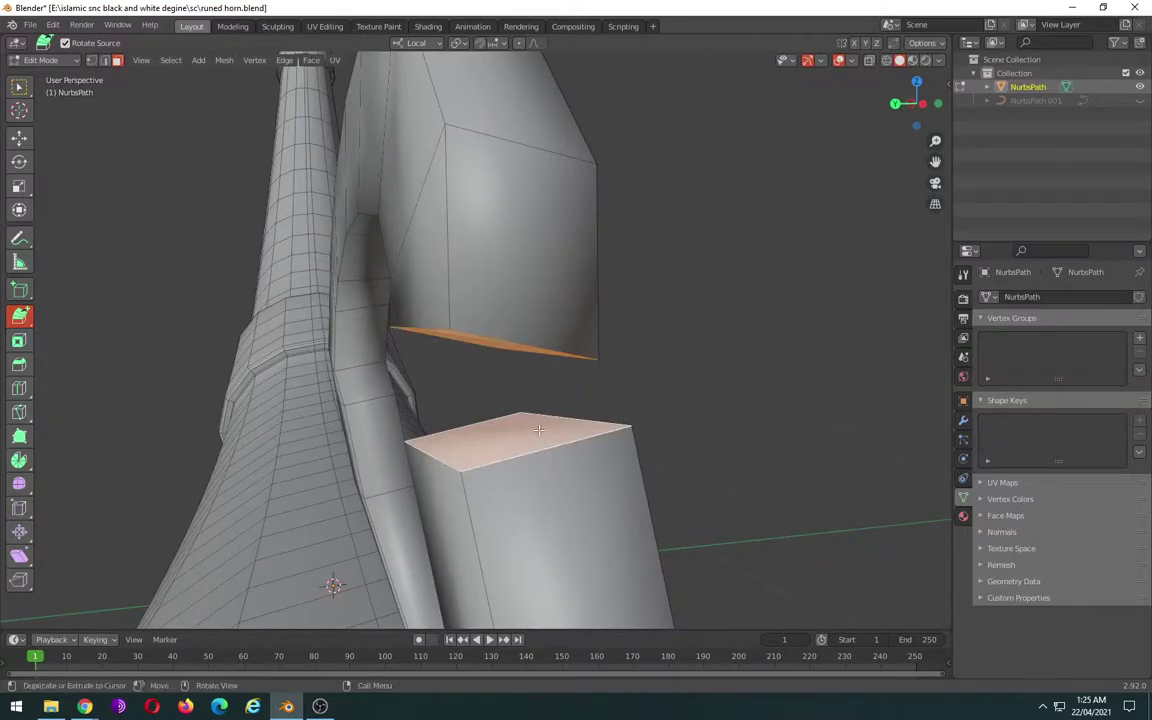
- Bridge the arch's open end to the left post's top face
right_click(536, 429)
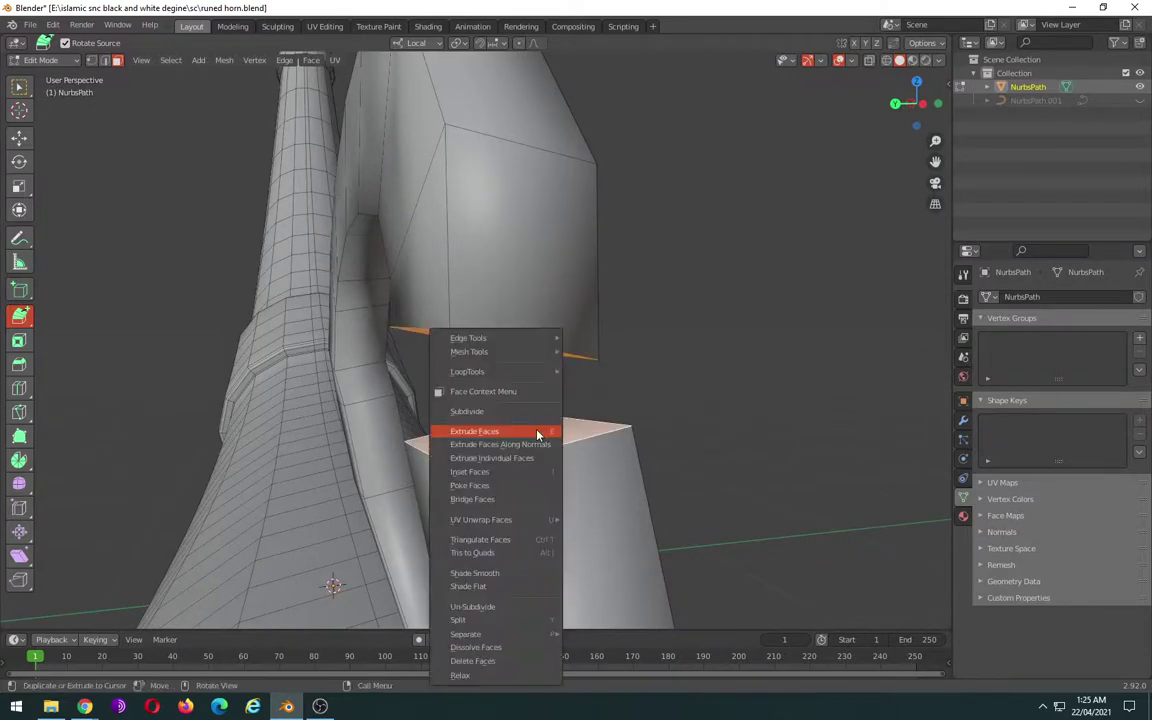
click(490, 499)
middle_drag(643, 412, 518, 425)
scroll(600, 420, down, 6)
scroll(515, 433, down, 8)
scroll(518, 425, up, 5)
scroll(518, 418, up, 3)
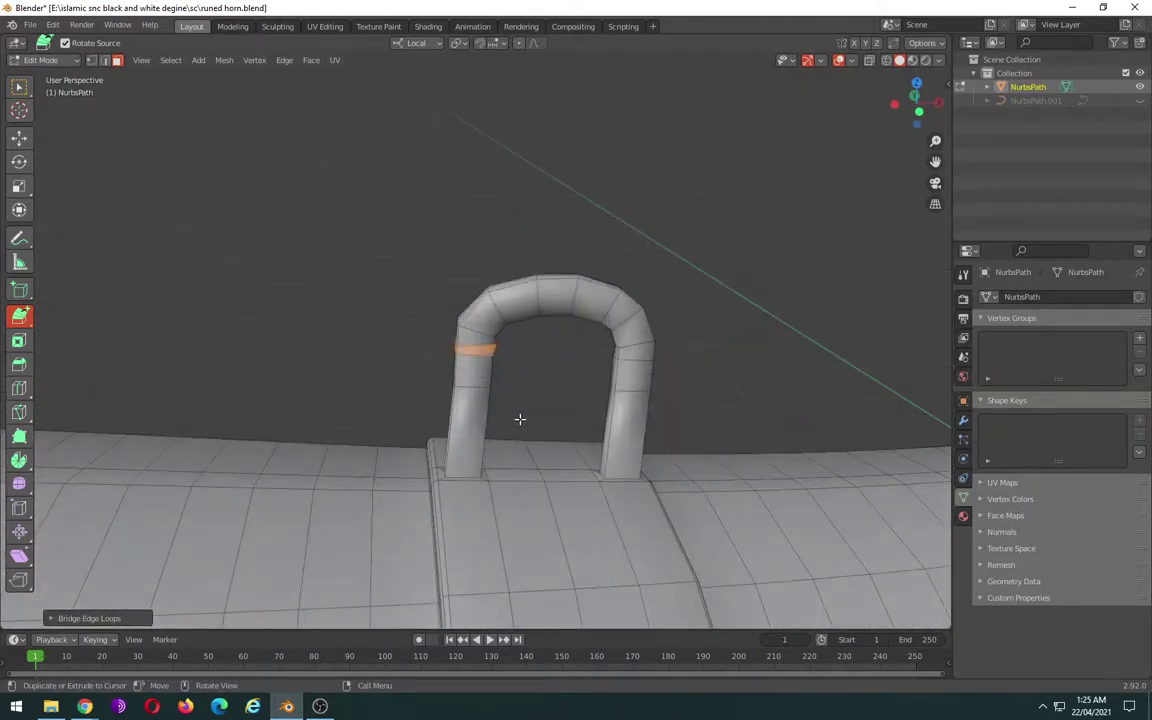
- View the handle from the front, toggle Edit Mode, and switch to vertex selection
key(KP_1)
scroll(519, 419, up, 3)
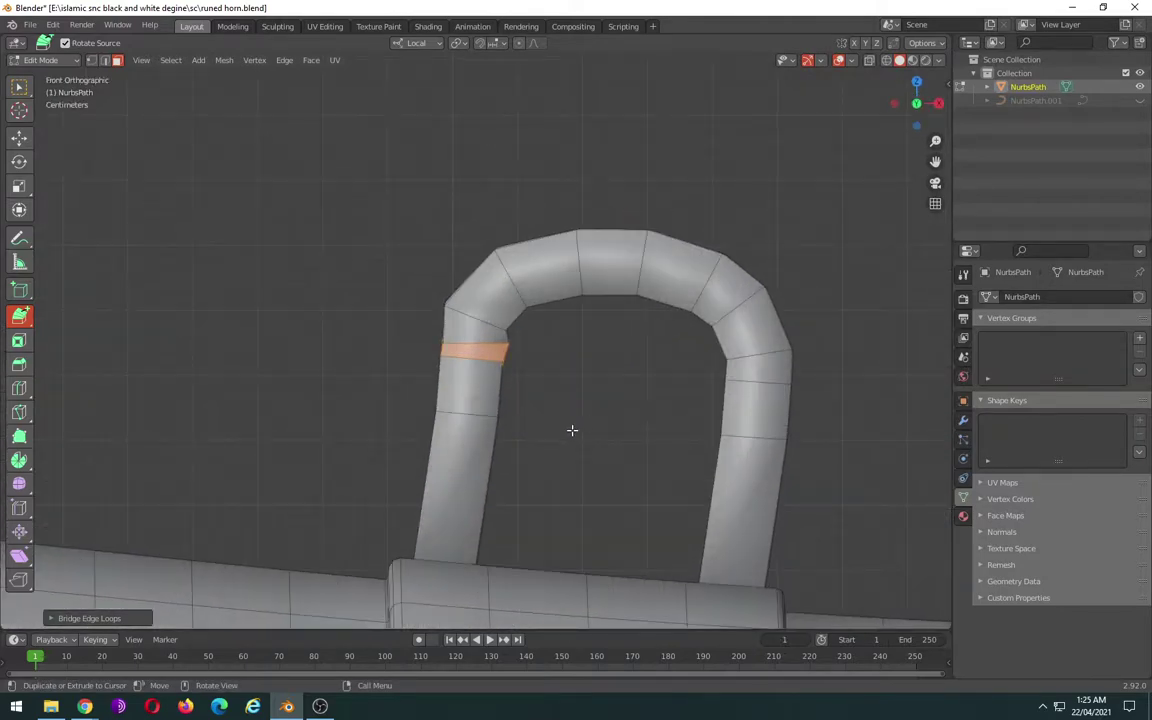
key(Tab)
scroll(572, 428, up, 2)
key(Tab)
scroll(571, 418, up, 3)
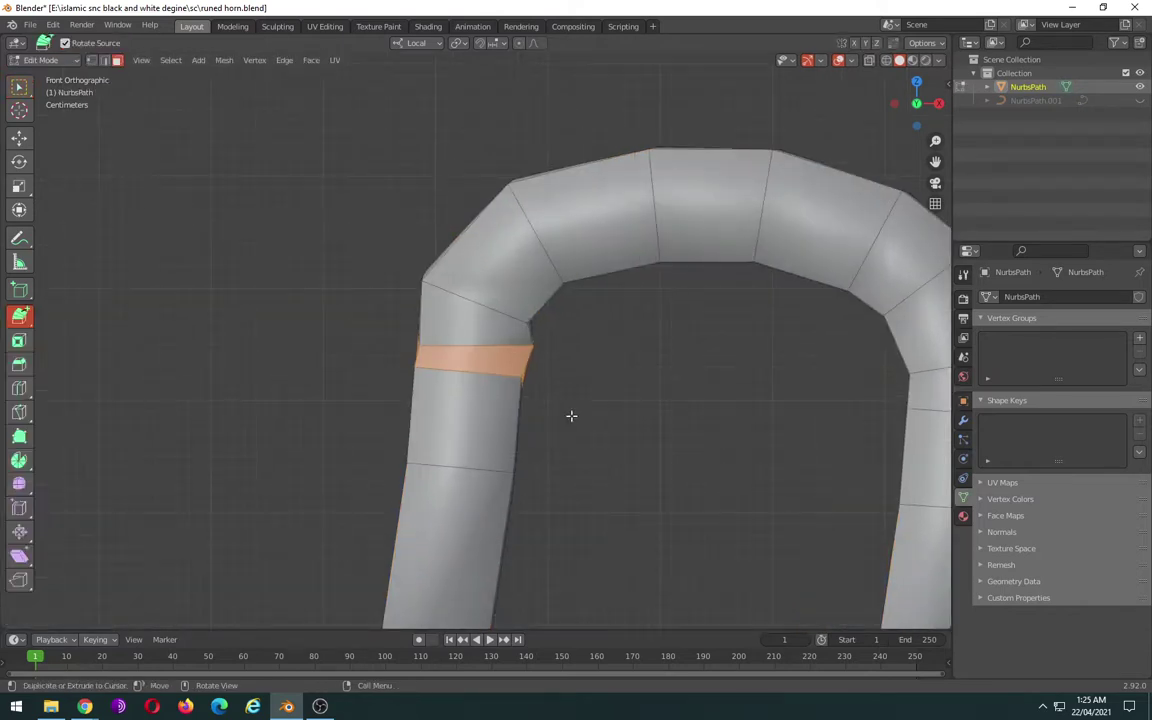
key(1)
scroll(571, 416, up, 1)
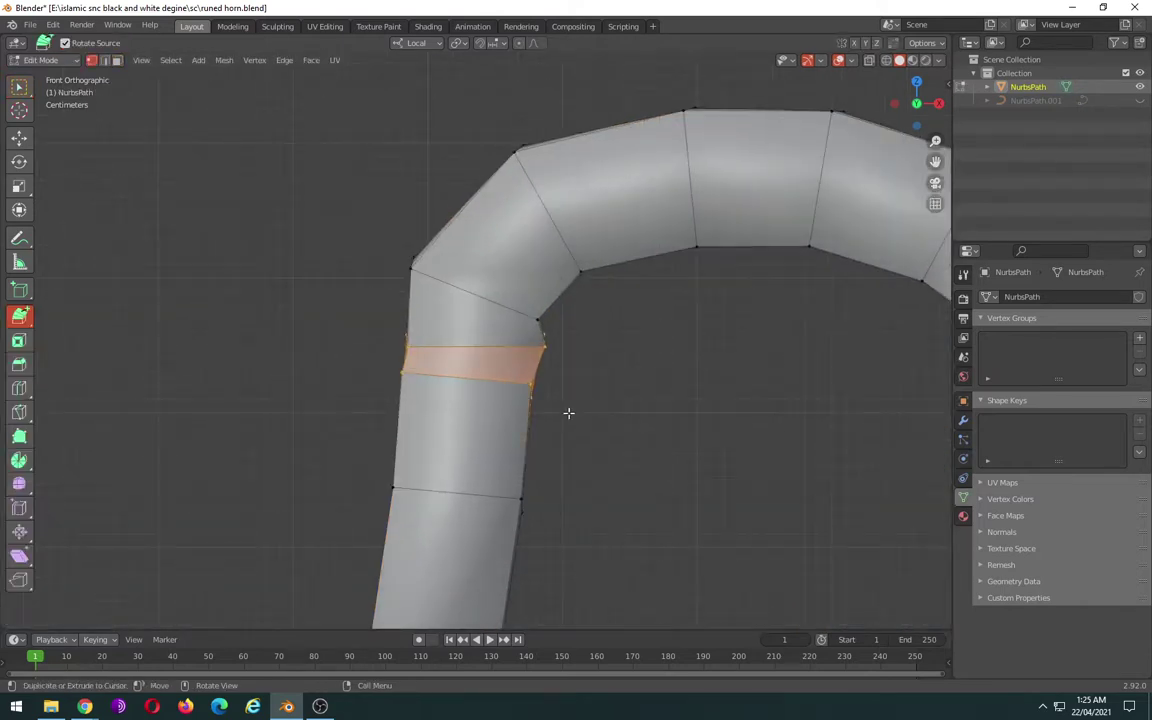
- Enable X-ray and inspect the arch in front view, undoing an accidental extrusion
key(alt+z)
middle_drag(568, 414, 525, 410)
key(KP_1)
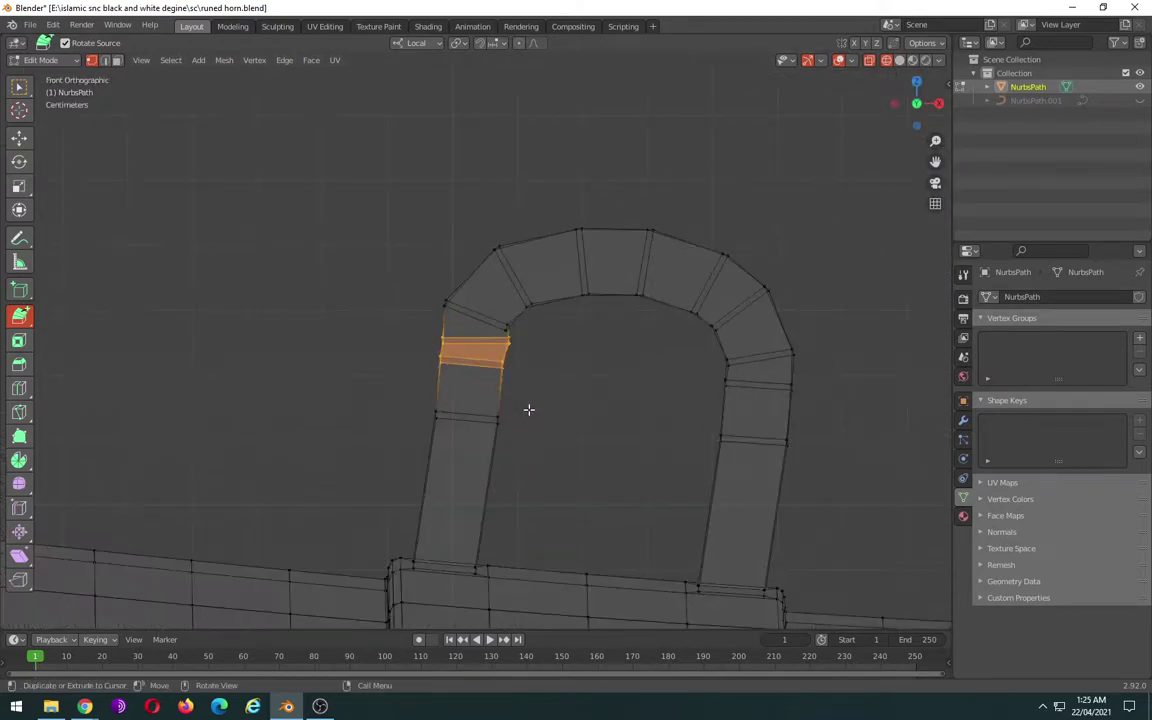
scroll(626, 404, up, 1)
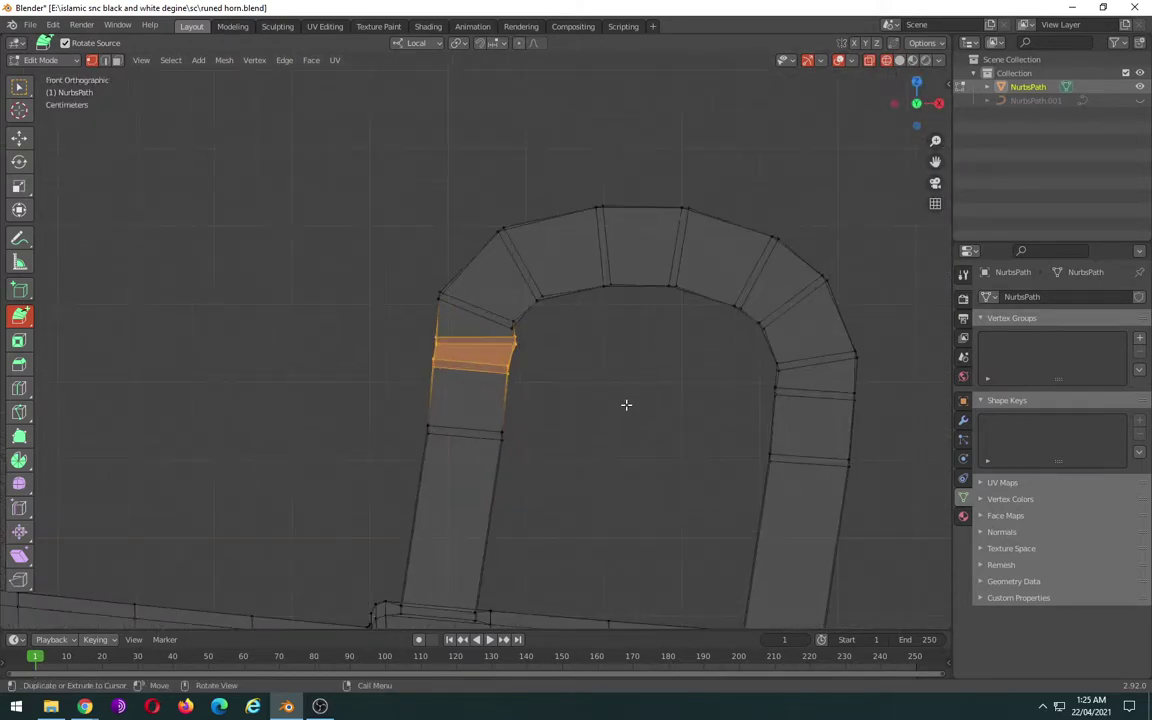
scroll(626, 398, down, 3)
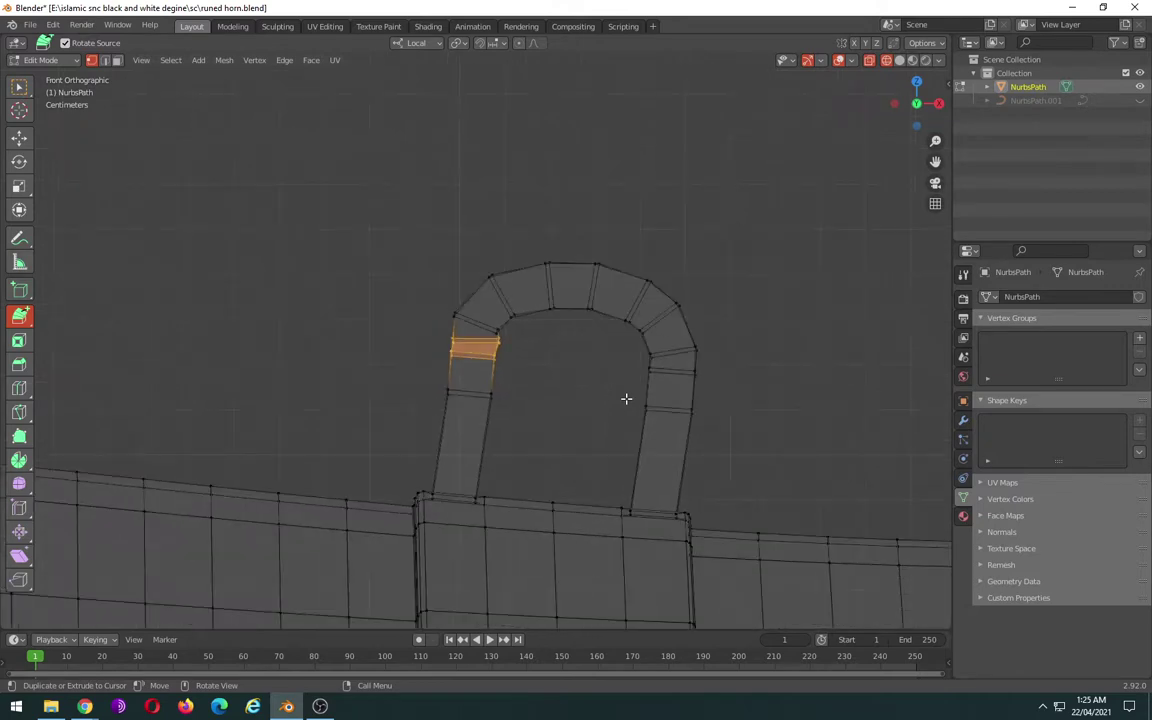
ctrl+right_click(626, 398)
key(ctrl+z)
- Box-select an edge loop on the handle's left leg and move it lower
click(19, 88)
click(163, 177)
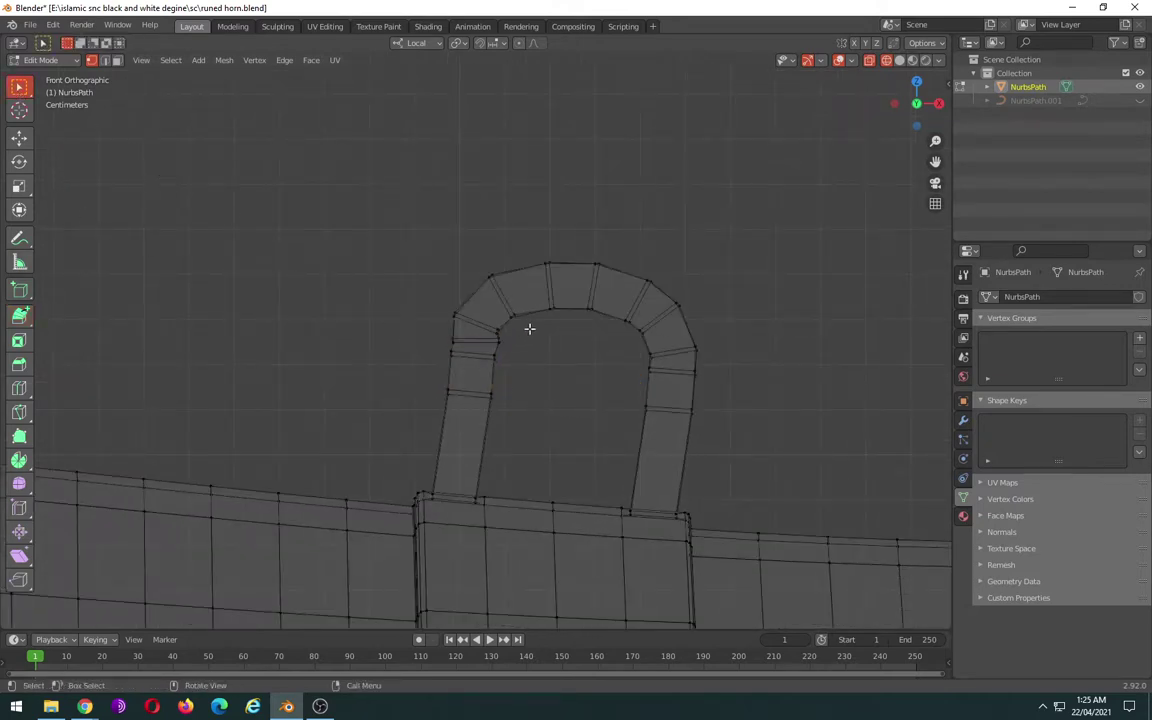
drag(522, 221, 571, 196)
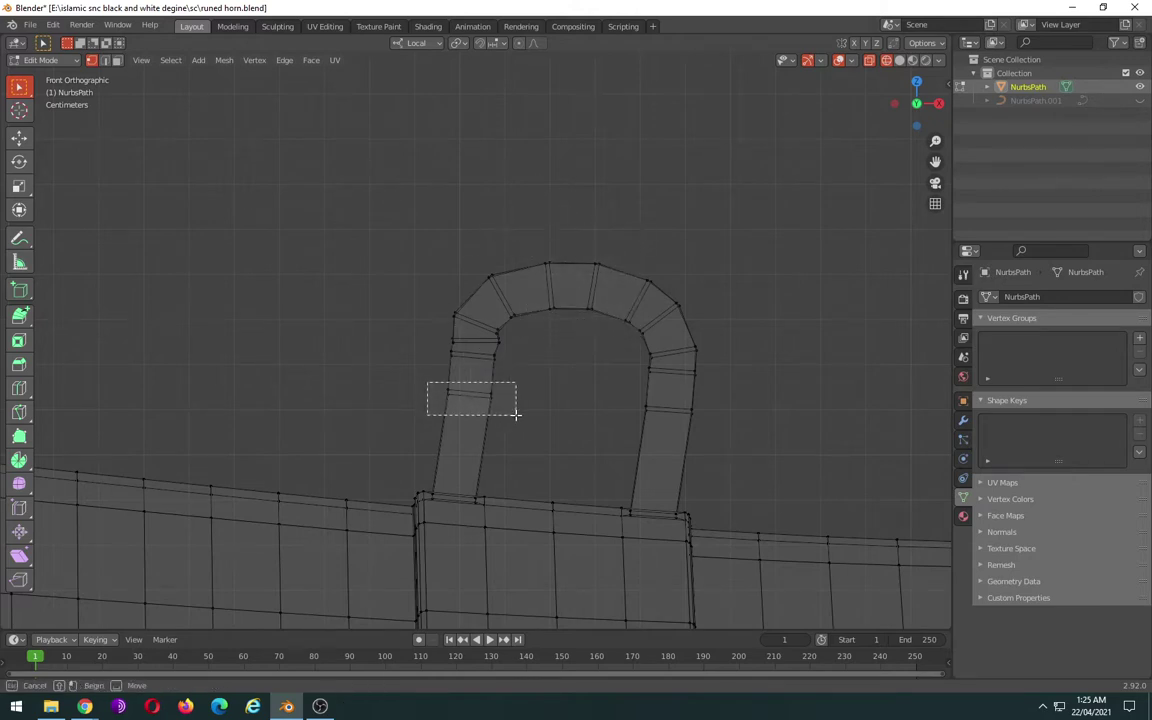
drag(423, 389, 514, 411)
key(g)
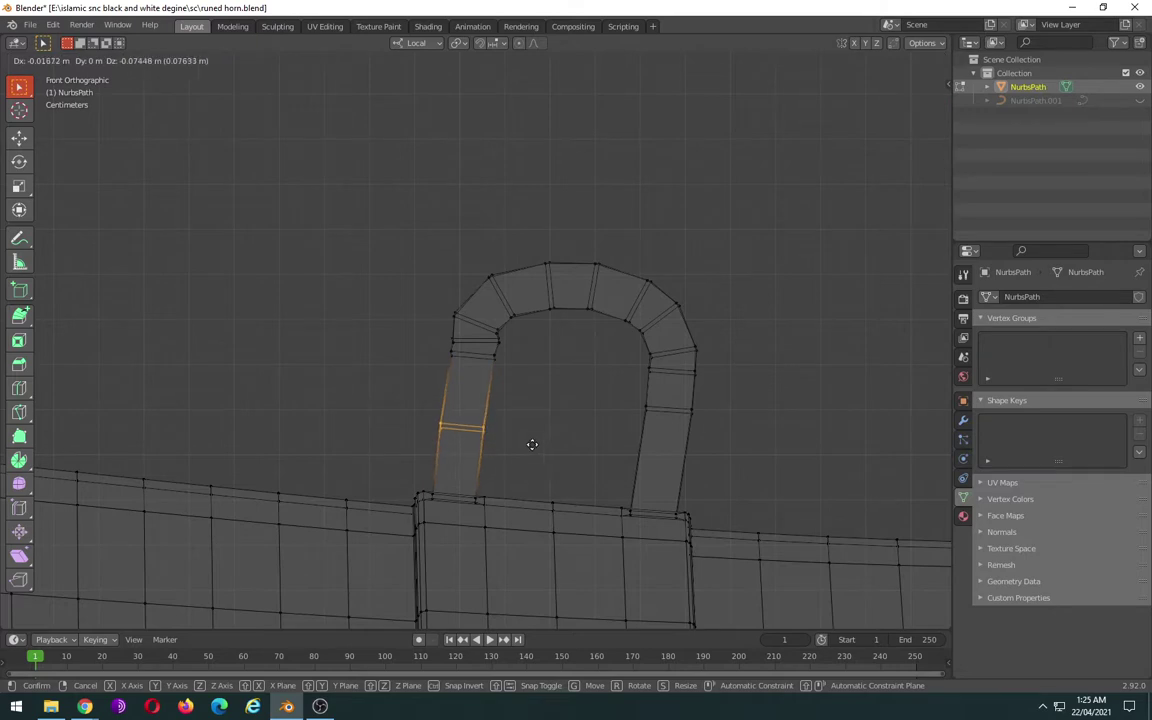
click(530, 442)
- Move the left leg's upper edge loops down into line
drag(519, 385, 425, 348)
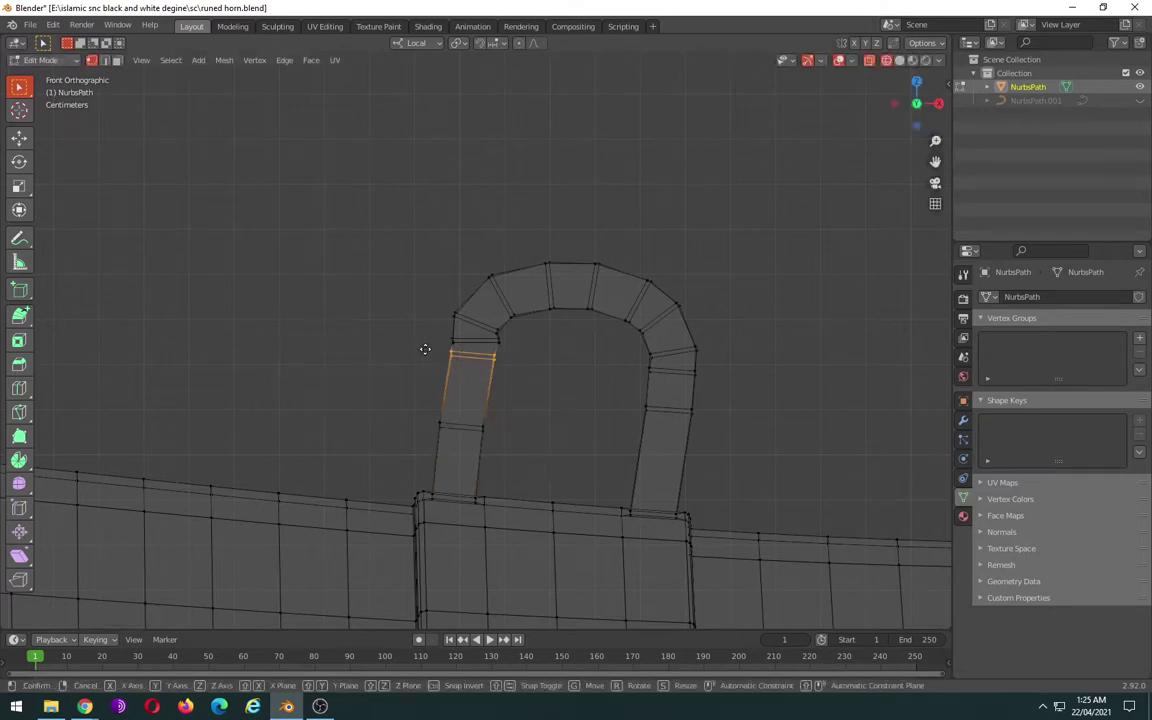
key(g)
click(418, 369)
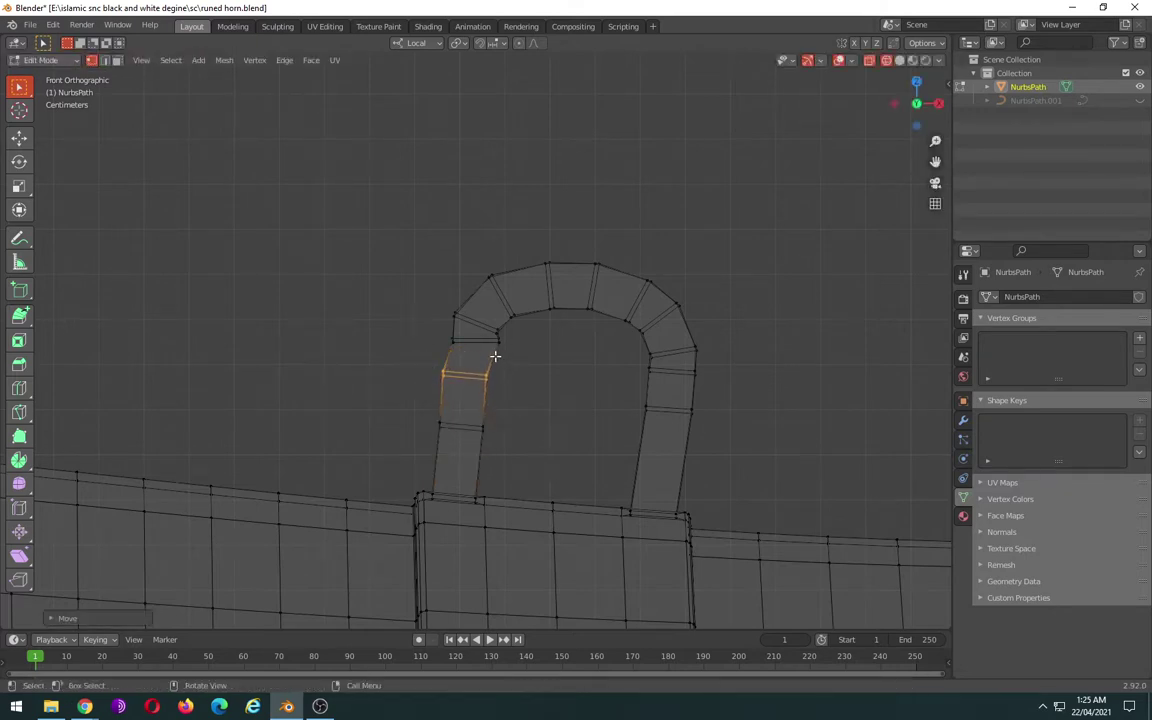
drag(495, 356, 445, 334)
drag(522, 355, 443, 339)
key(g)
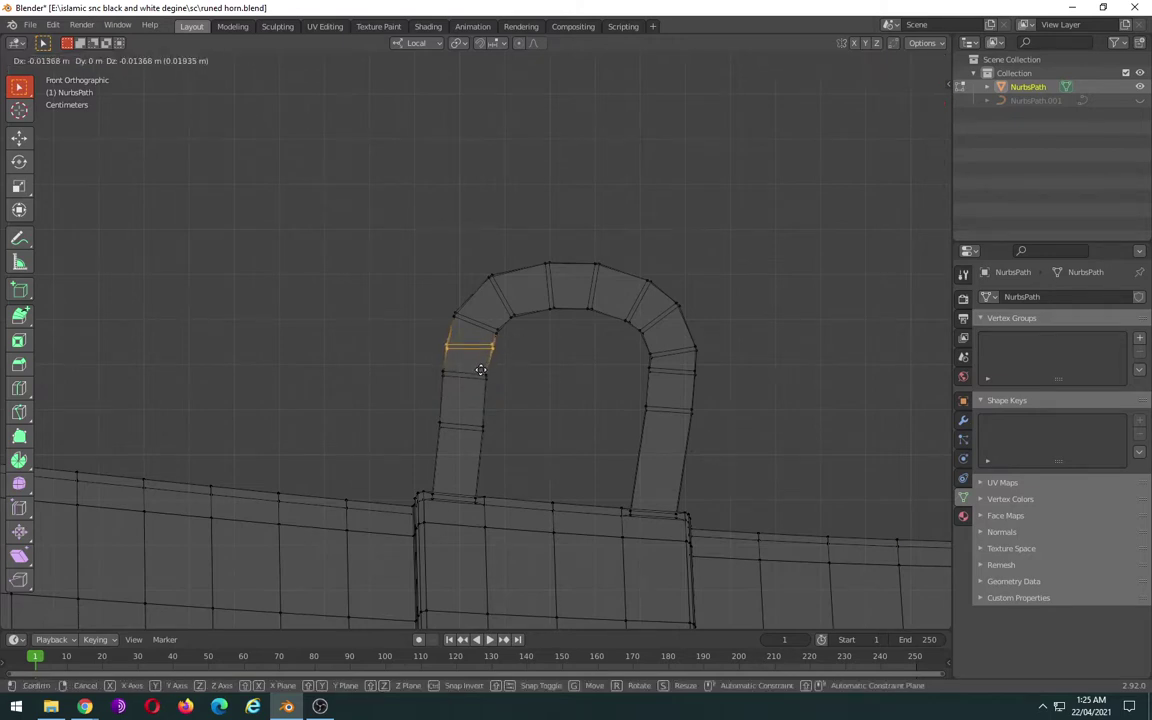
click(481, 370)
- Adjust the left leg's lower and upper edges into an even line
drag(501, 403, 406, 360)
key(g)
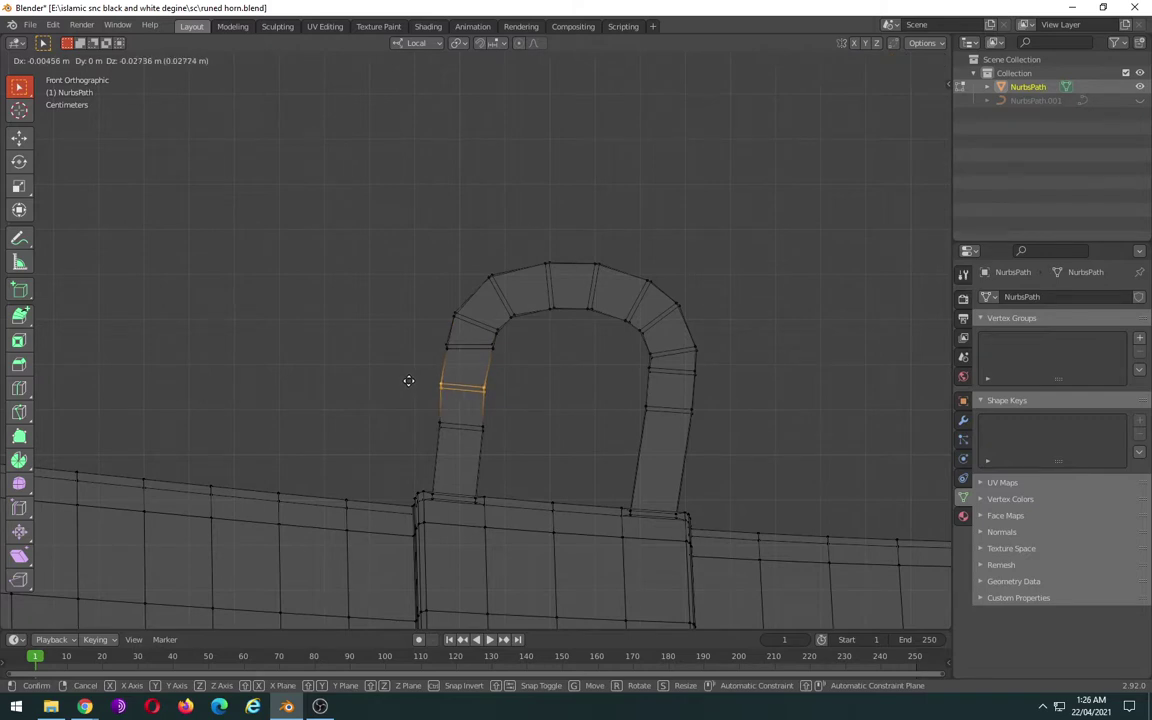
click(409, 382)
drag(511, 358, 471, 343)
key(g)
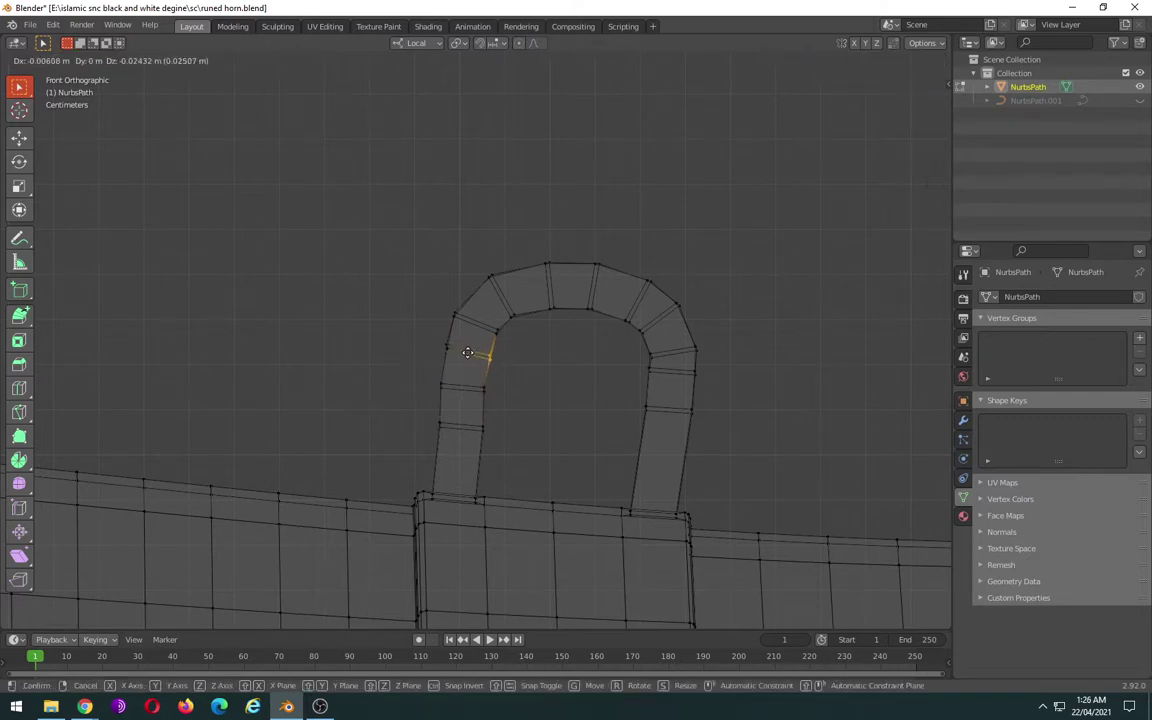
click(466, 357)
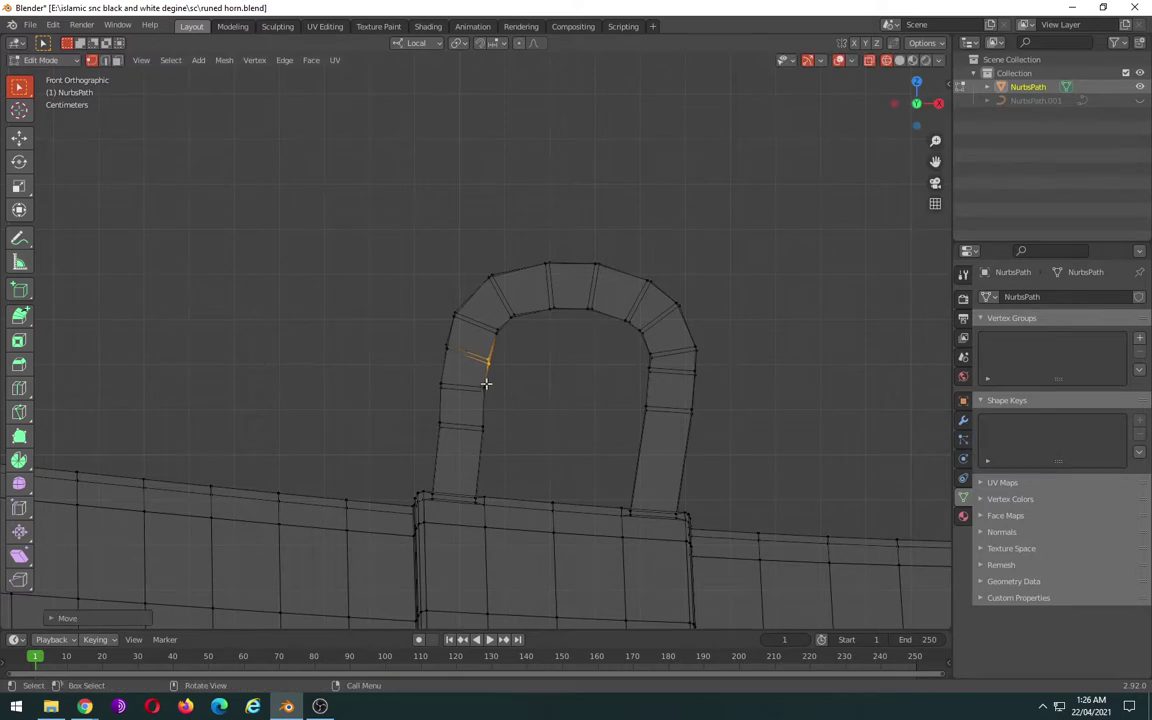
click(483, 391)
key(g)
click(493, 398)
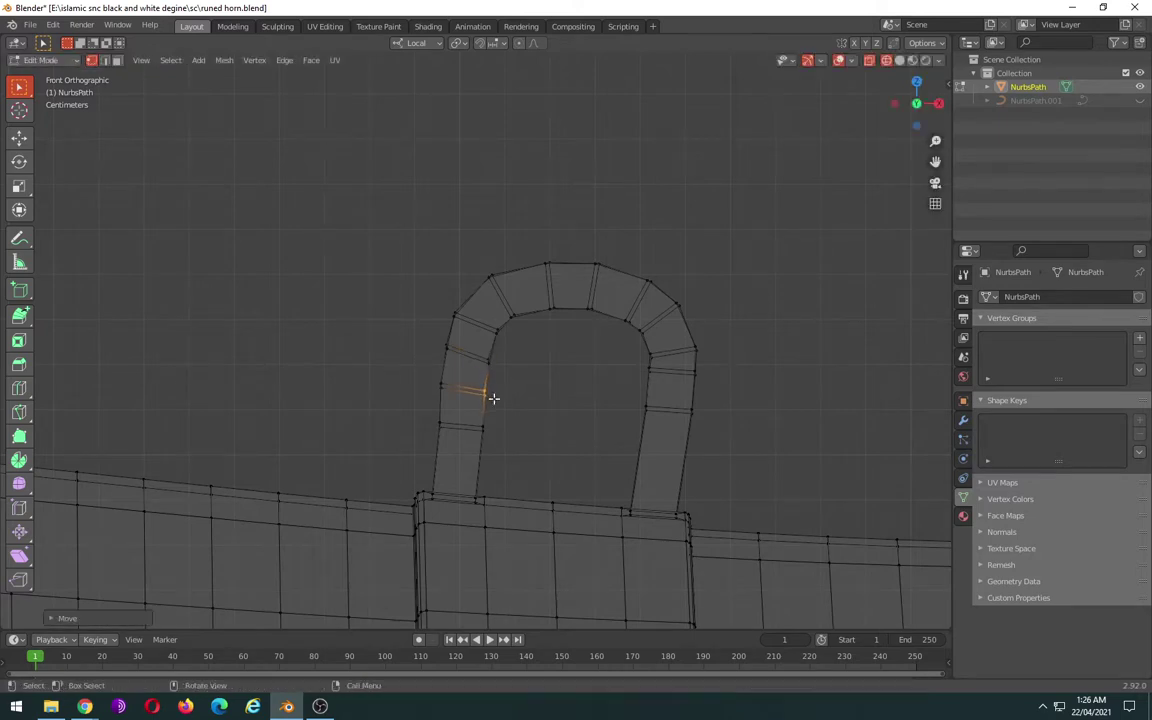
- Nudge the left leg's top edge and the arch's inner-corner vertex down and right
click(445, 303)
key(g)
click(487, 320)
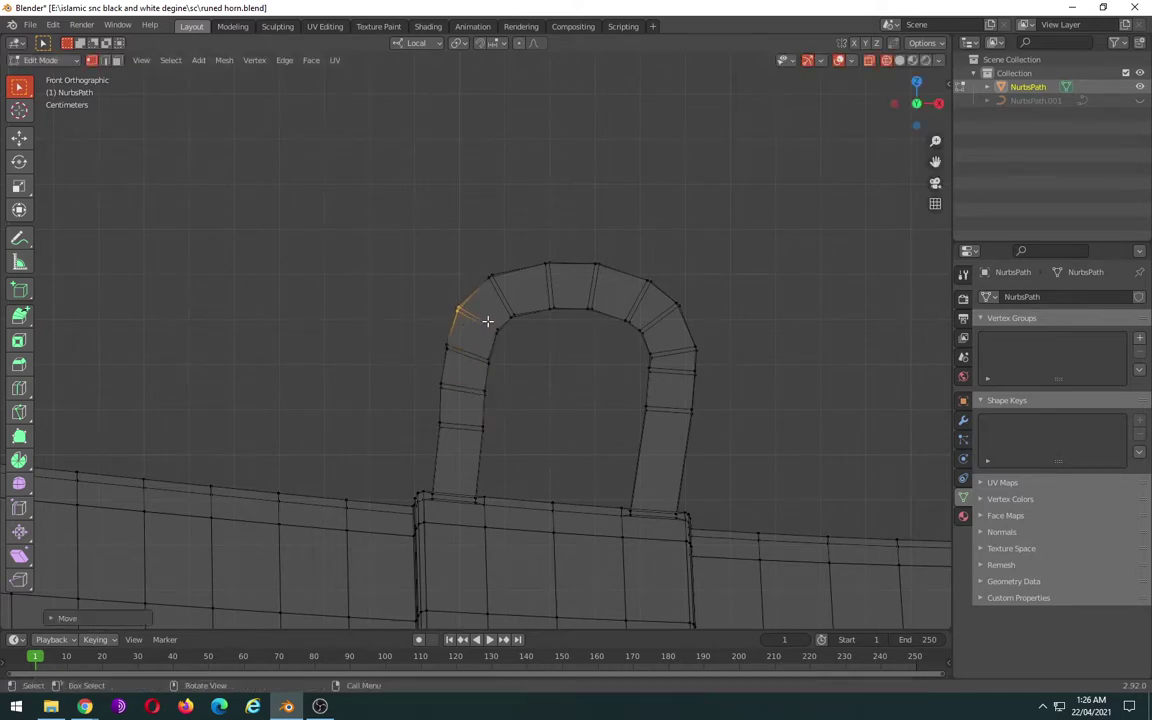
click(494, 329)
key(g)
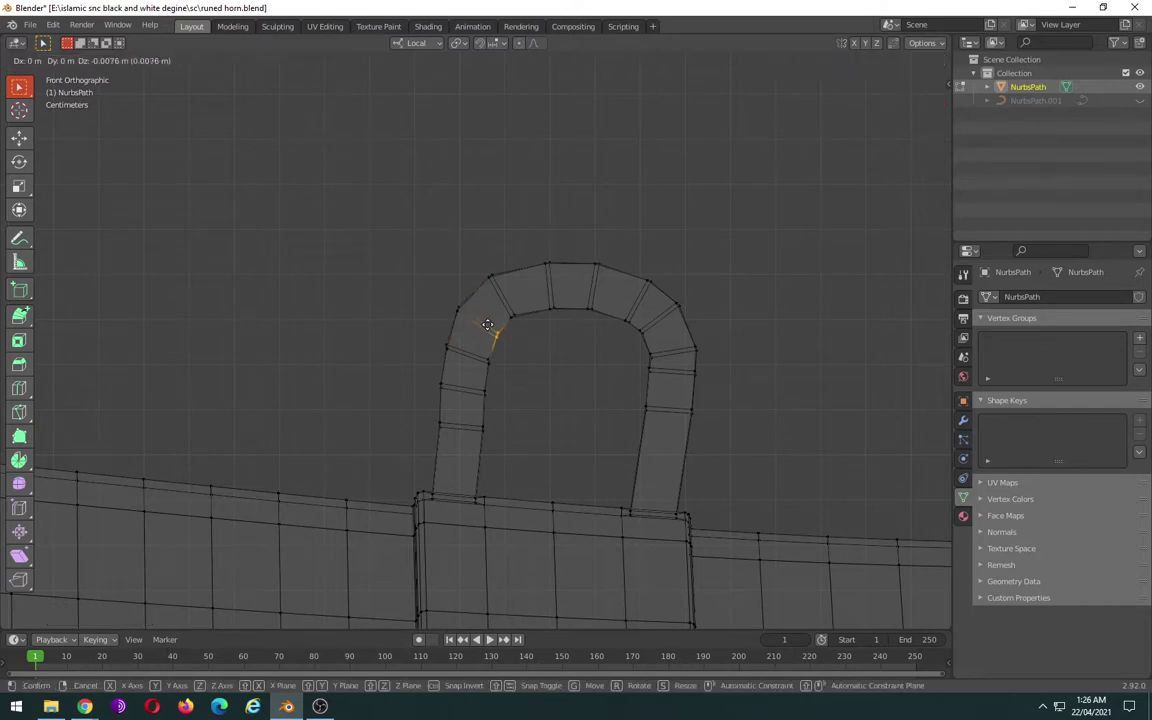
click(519, 332)
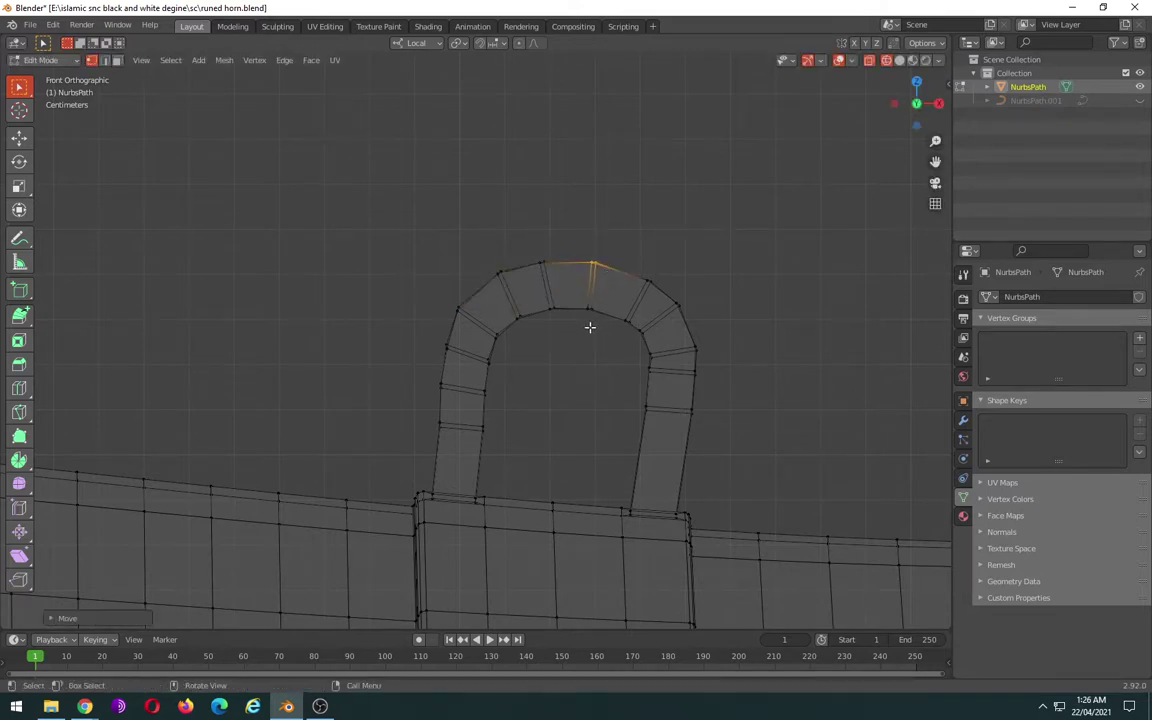
click(577, 288)
- Try repositioning a vertex on the loop's upper-right arc, then cancel the extra moves
click(645, 281)
key(g)
click(652, 287)
key(g)
key(Escape)
key(g)
key(Escape)
- Move matching inner-arc and outer-arc vertices on the right side into a smoother curve
click(641, 331)
key(g)
click(657, 350)
click(692, 341)
key(g)
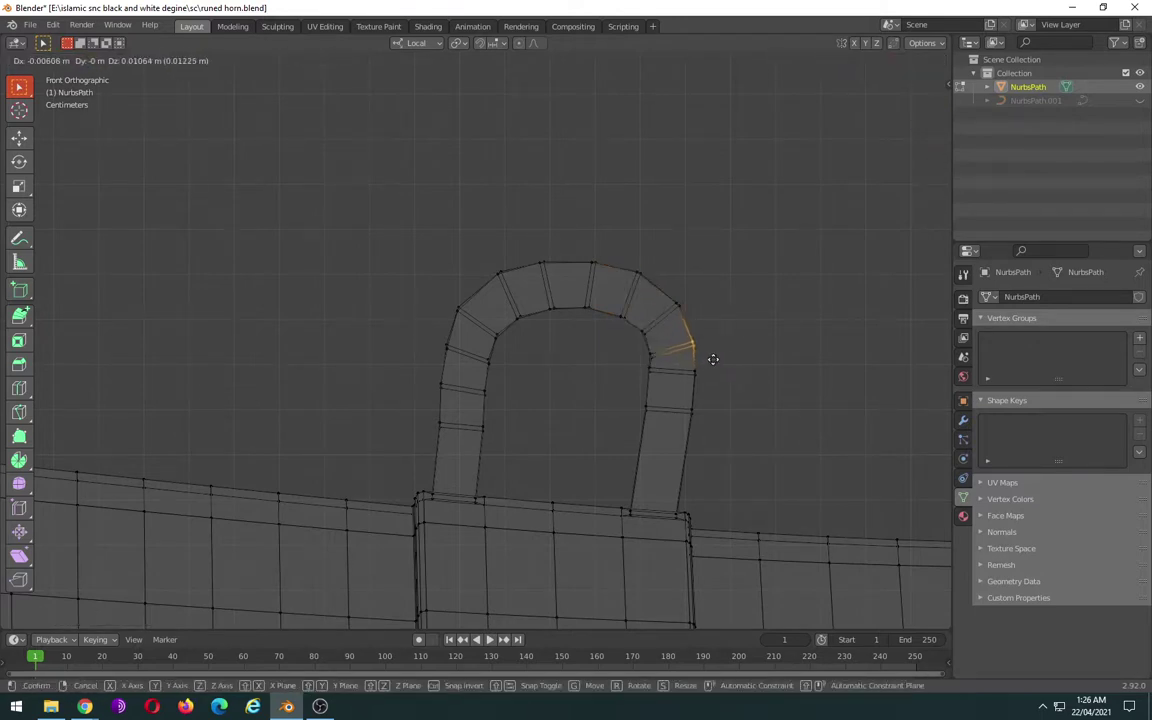
click(713, 357)
click(652, 373)
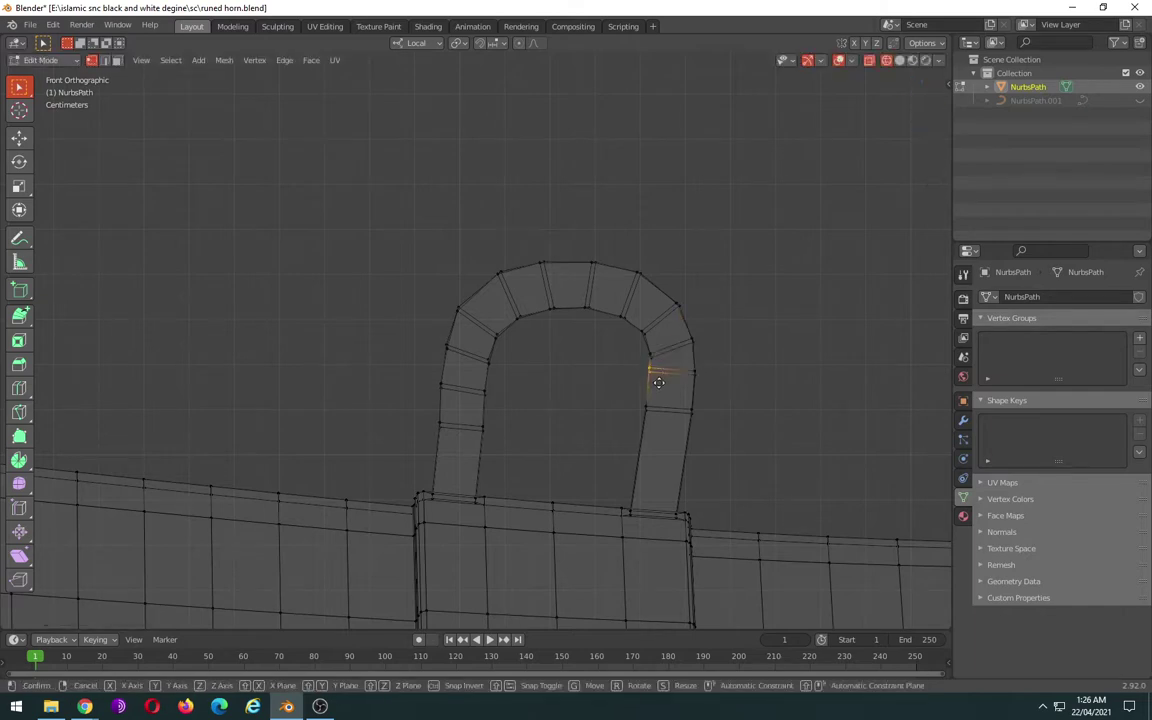
key(g)
click(658, 389)
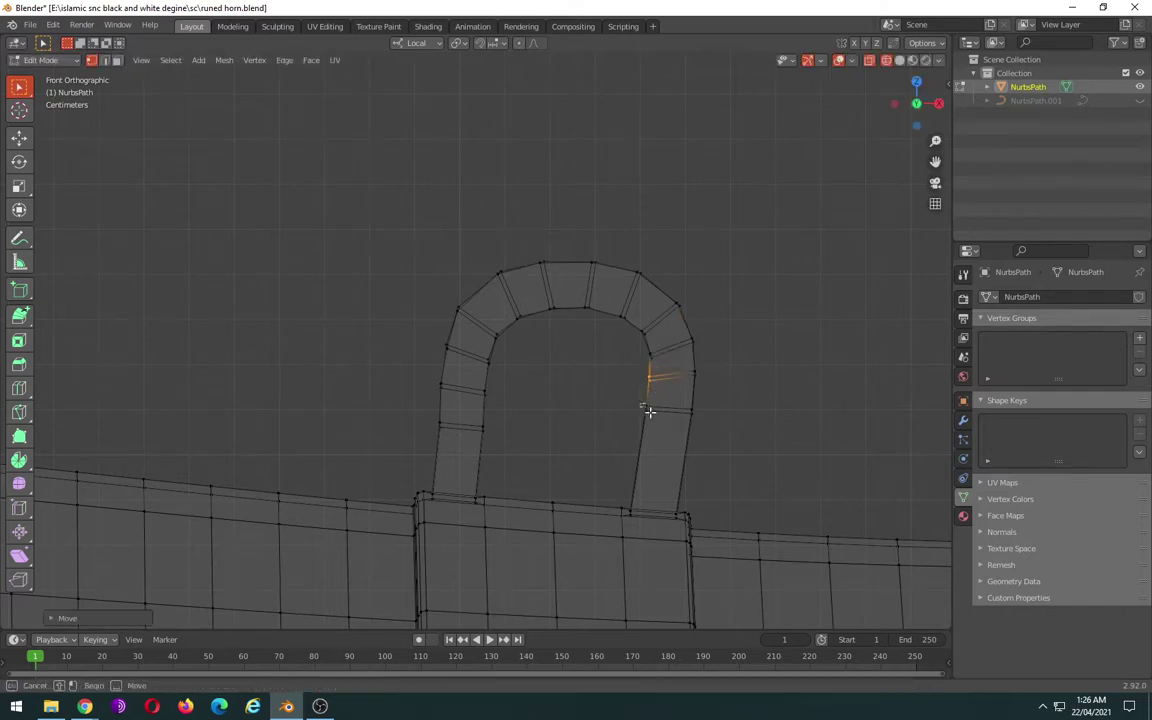
- Pull two right-arm vertices lower to even out the arm
click(648, 410)
key(g)
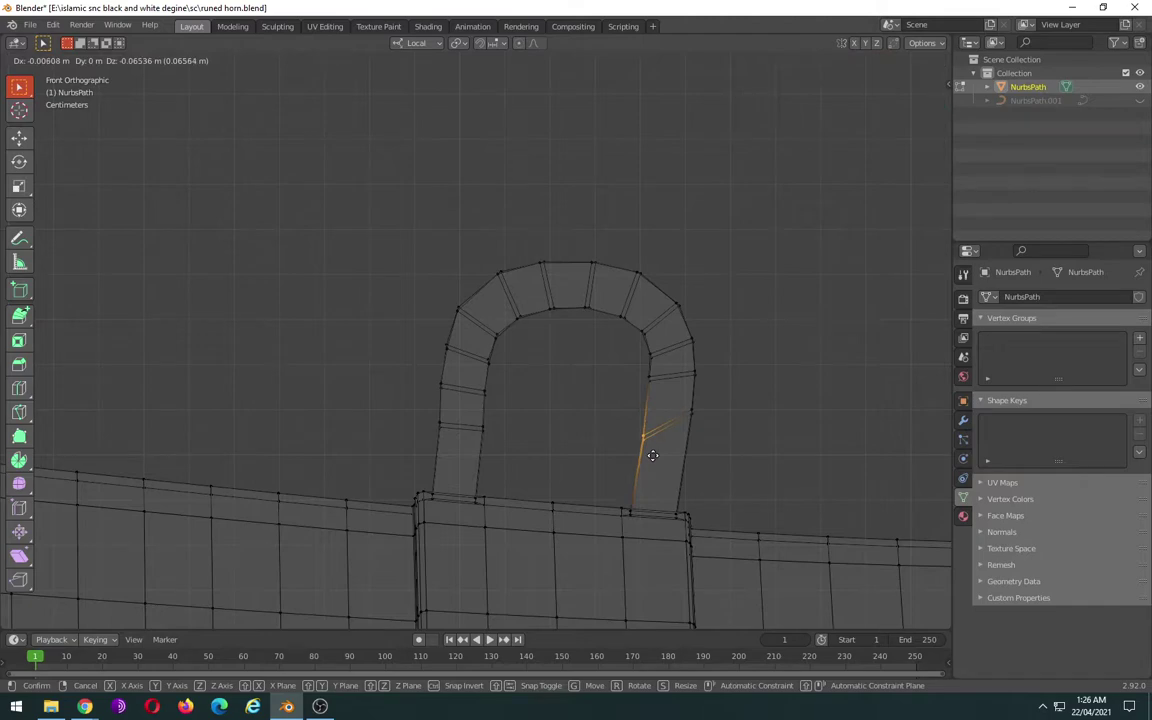
click(652, 455)
click(684, 400)
key(g)
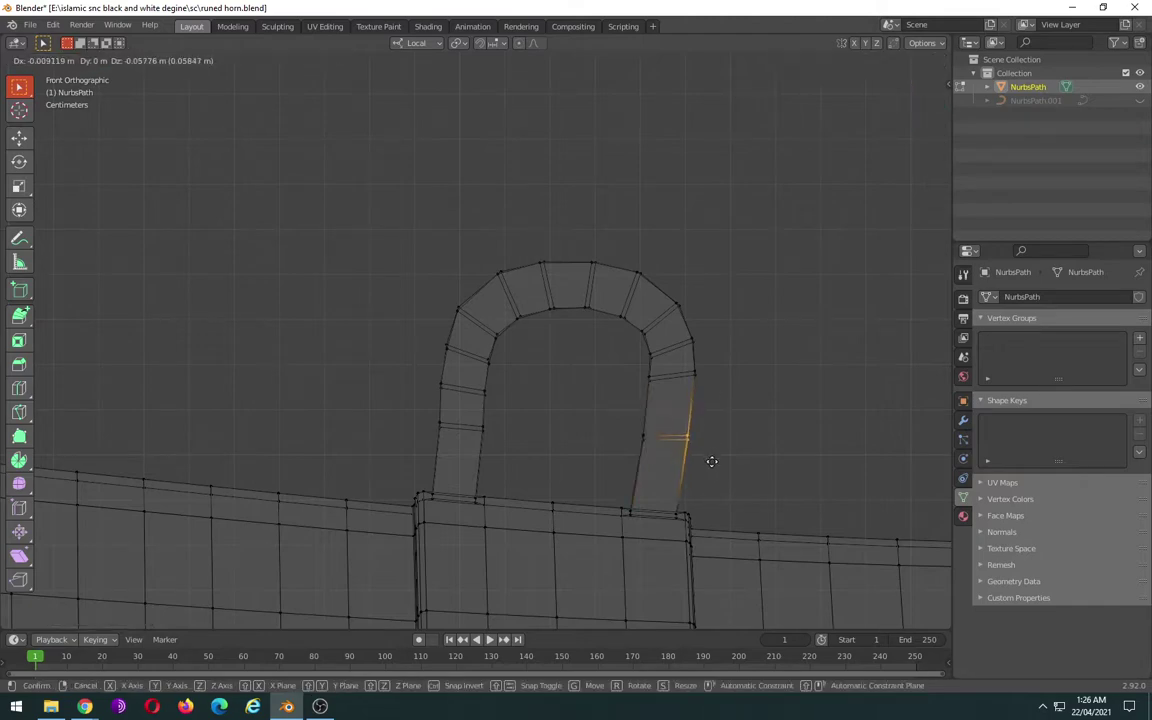
click(711, 461)
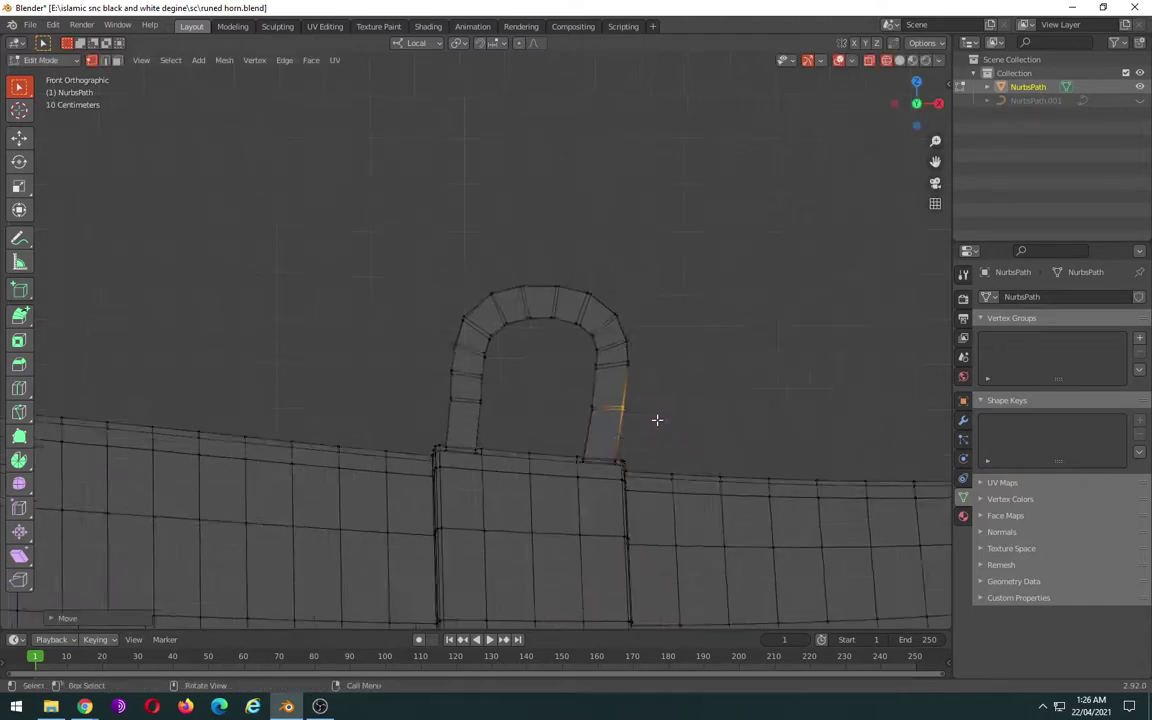
mouse_move(655, 419)
middle_down()
mouse_move(635, 440)
mouse_move(679, 469)
middle_up()
- Inspect the horn and handle in Object Mode with solid shading, then re-enter Edit Mode in front view
key(Tab)
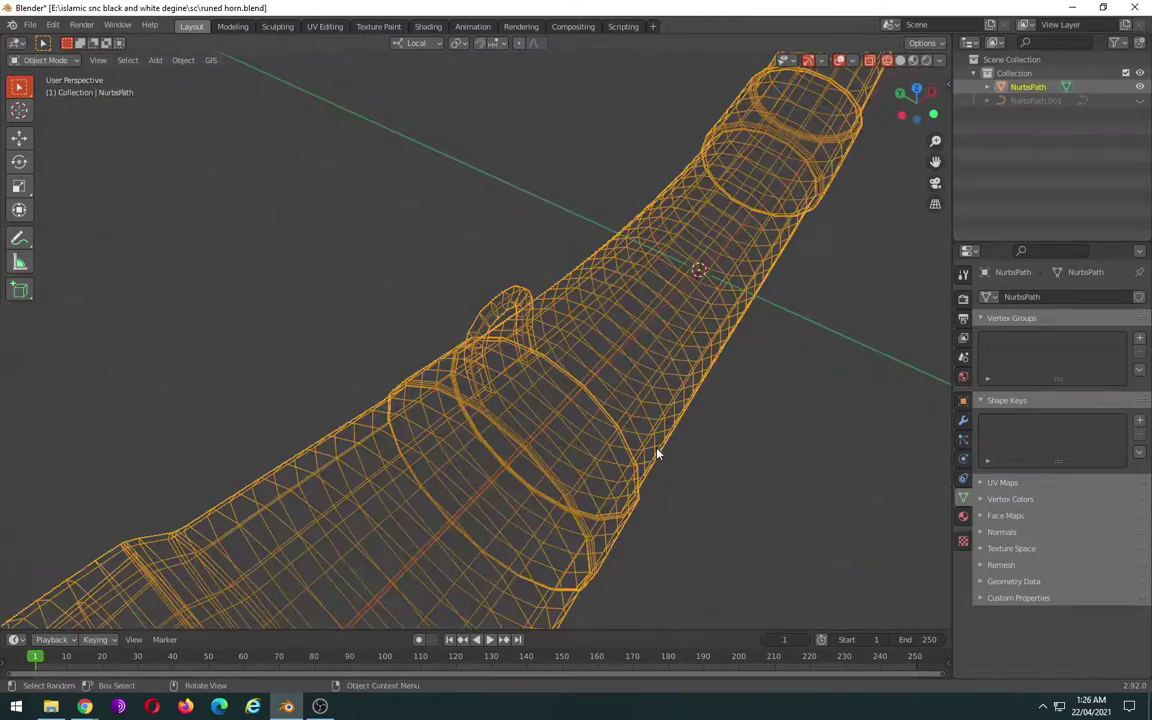
key(shift+z)
mouse_move(607, 431)
middle_down()
mouse_move(427, 393)
mouse_move(339, 391)
mouse_move(234, 348)
mouse_move(509, 365)
mouse_move(738, 401)
mouse_move(771, 437)
mouse_move(685, 404)
mouse_move(689, 386)
mouse_move(803, 382)
mouse_move(653, 381)
mouse_move(597, 404)
middle_up()
scroll(685, 404, down, 3)
scroll(602, 404, up, 2)
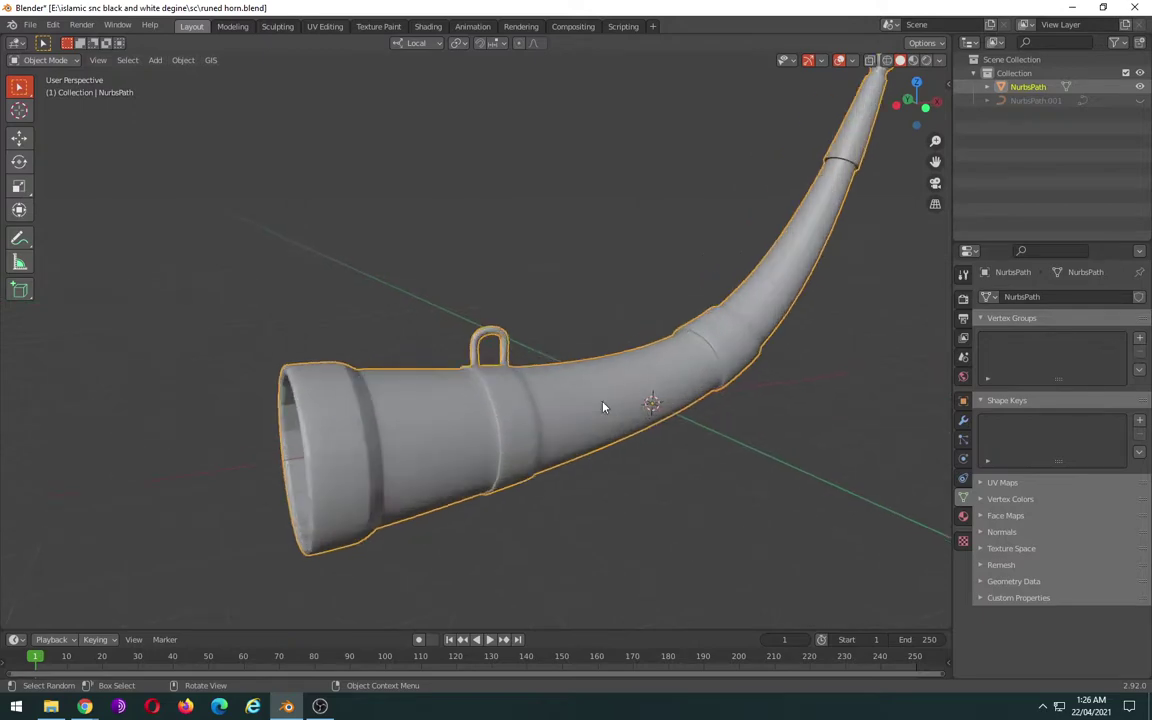
scroll(603, 407, up, 2)
key(KP_1)
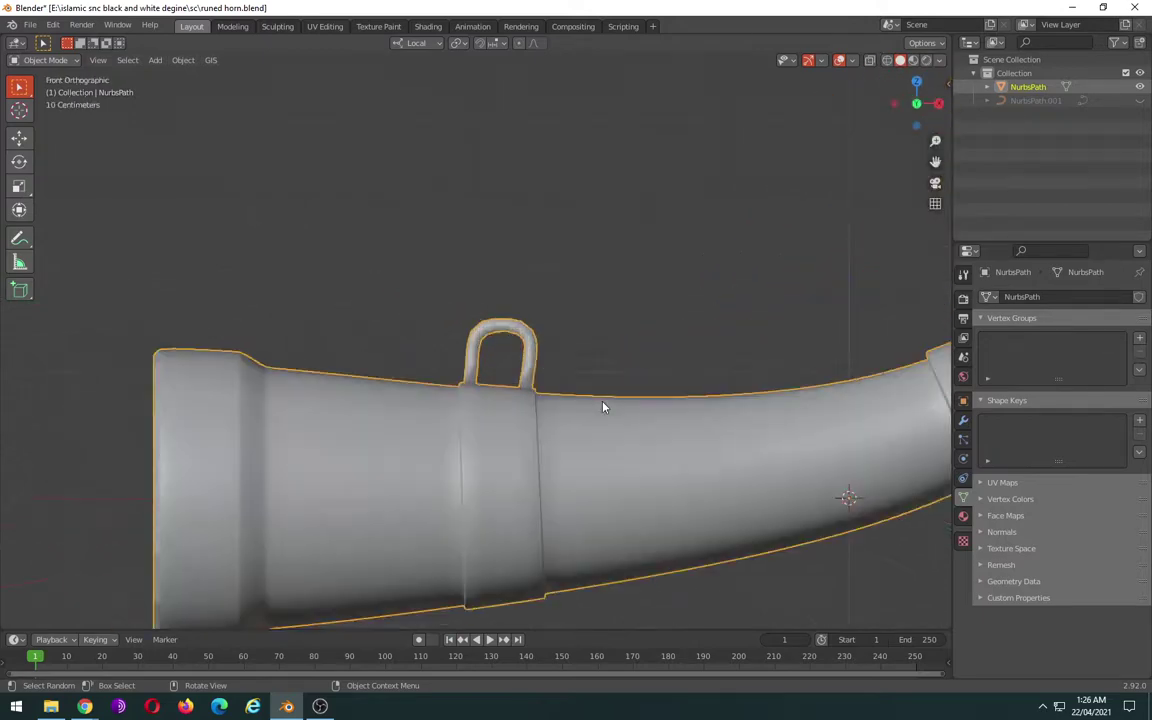
key(Tab)
- Select every vertex of the handle loop in X-ray and view it from the top
scroll(545, 368, up, 3)
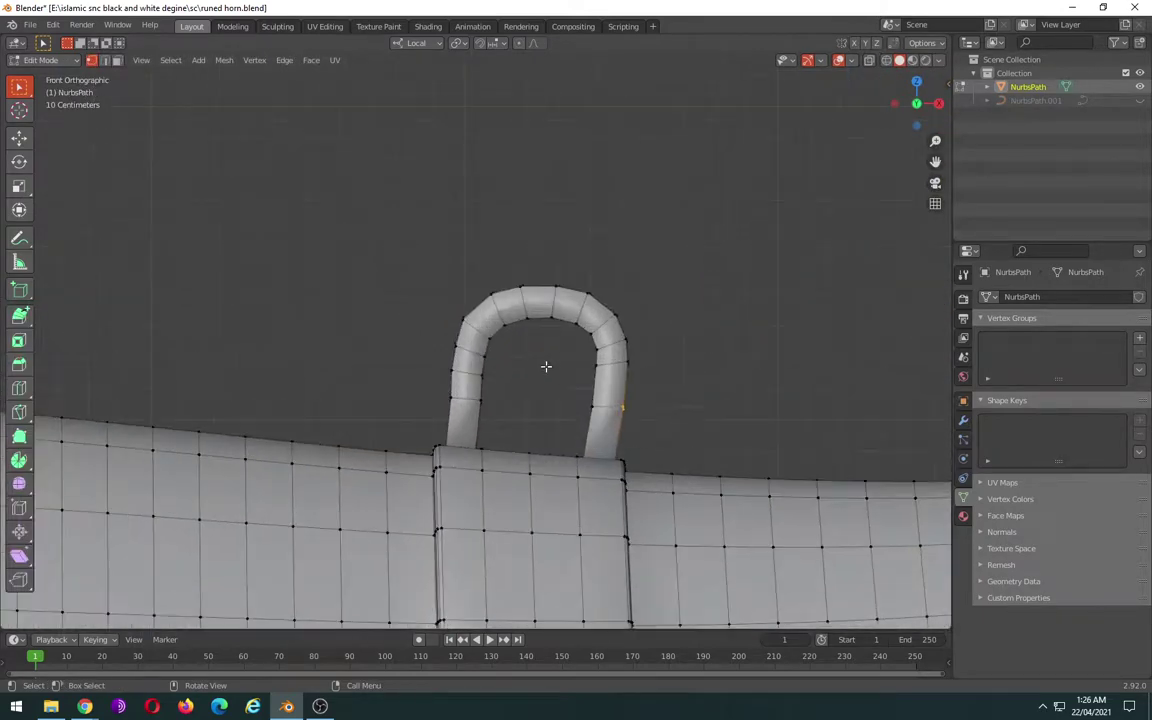
mouse_move(545, 368)
middle_down()
mouse_move(586, 400)
mouse_move(766, 442)
mouse_move(805, 437)
mouse_move(807, 388)
mouse_move(704, 356)
middle_up()
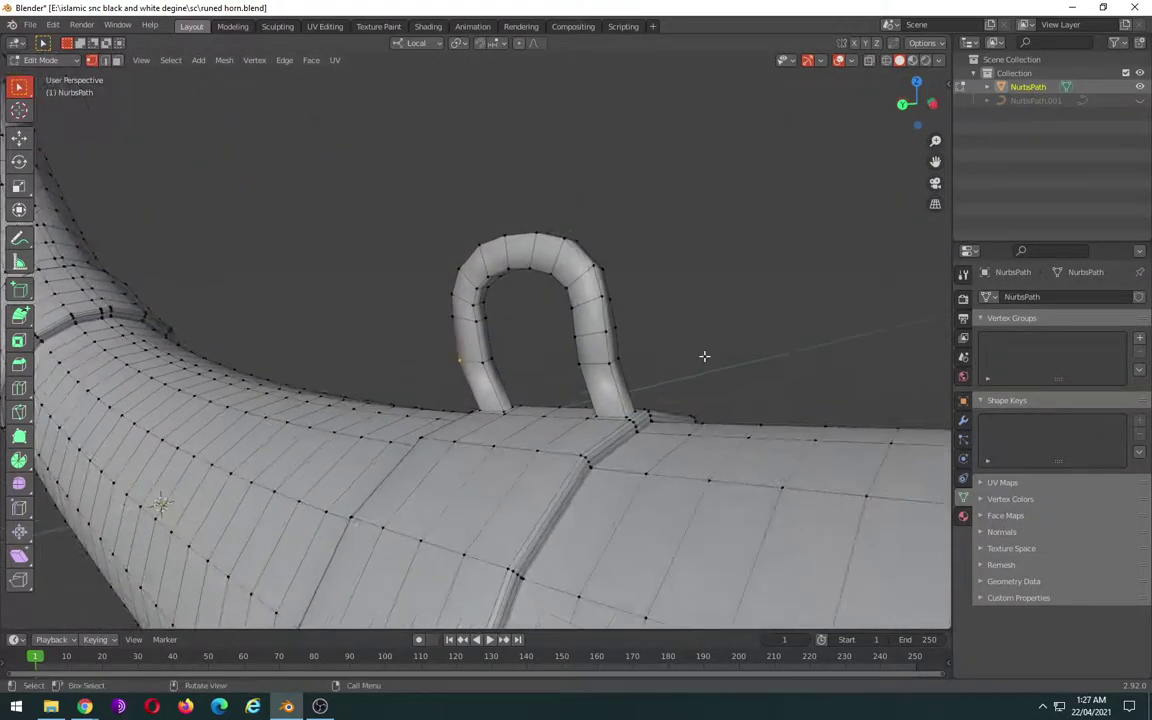
mouse_move(367, 235)
mouse_down()
mouse_move(656, 406)
mouse_move(660, 385)
mouse_up()
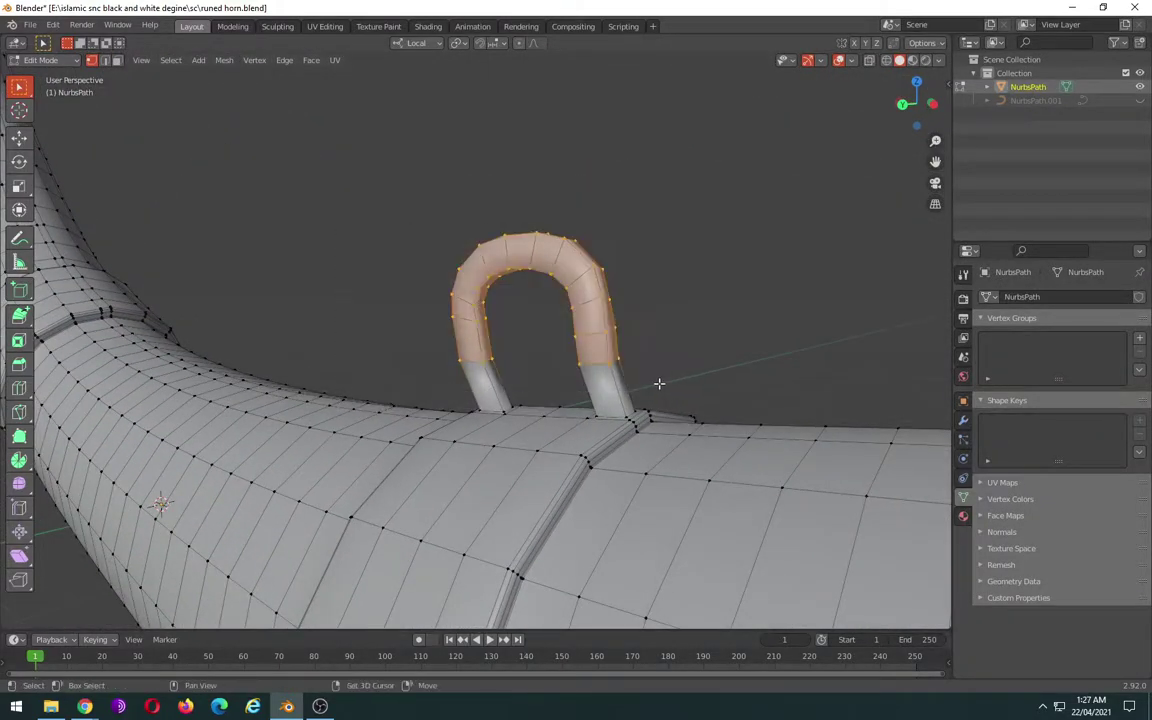
key(alt+z)
drag(383, 196, 646, 378)
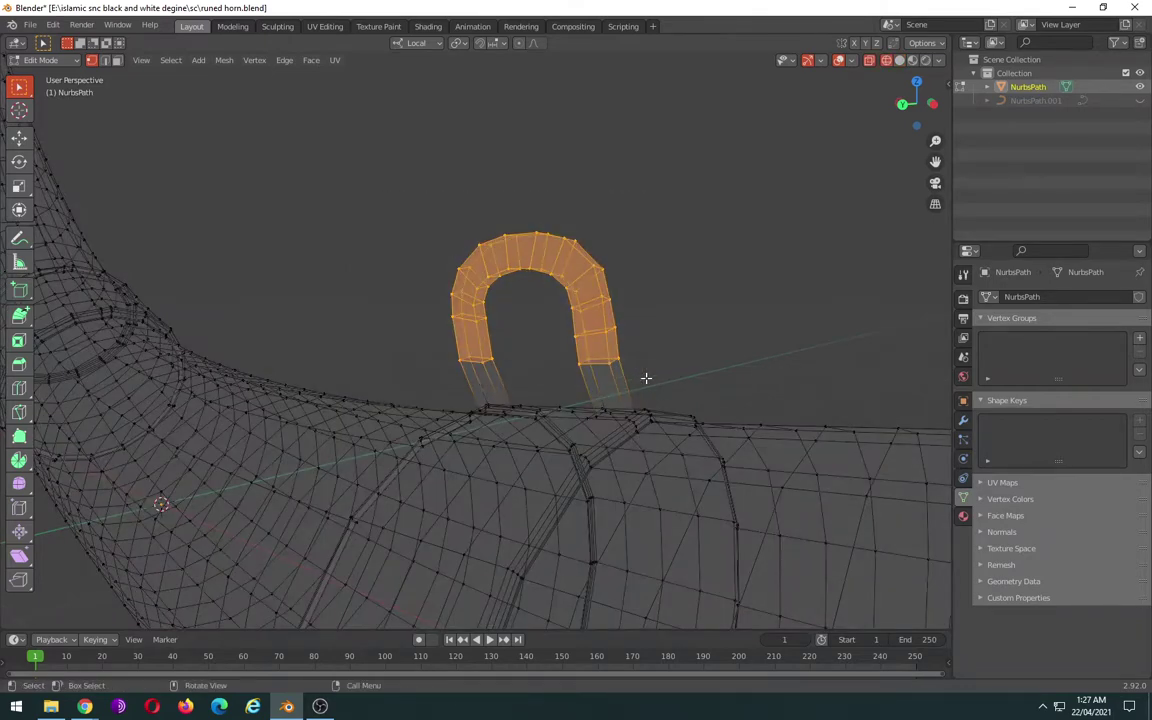
key(KP_7)
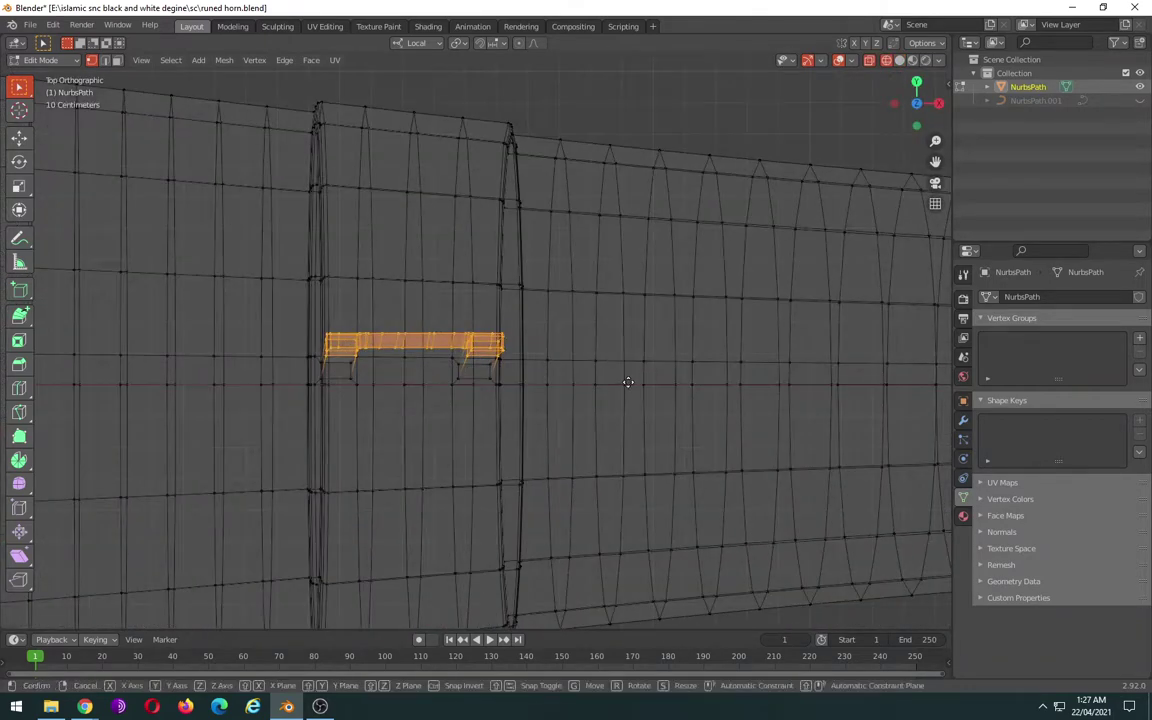
- Move the loop about 0.083 m along local Y to centre it on the band
key(g)
key(z)
key(x)
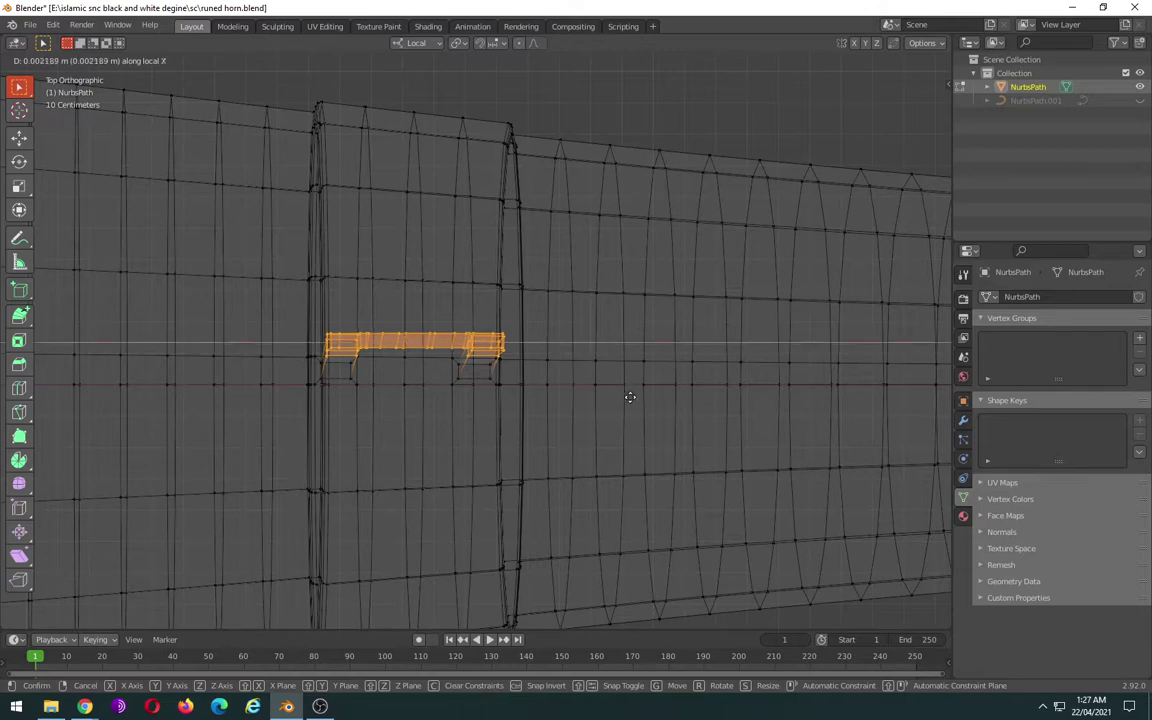
key(y)
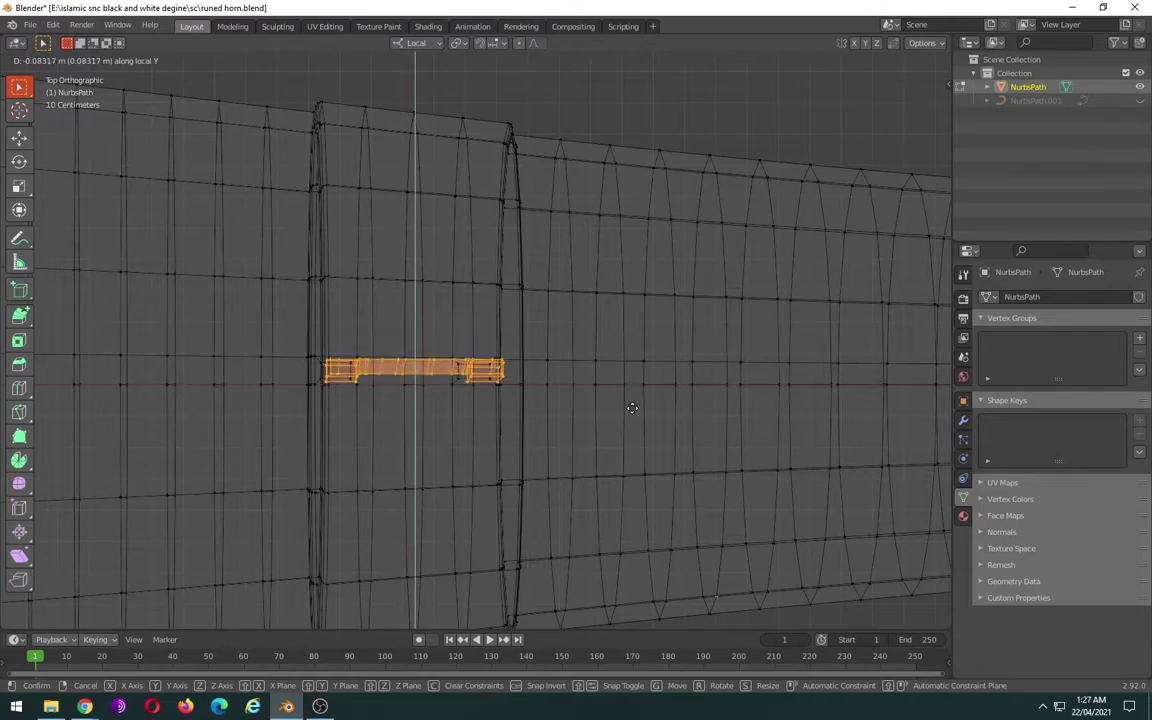
click(628, 420)
mouse_move(628, 420)
middle_down()
mouse_move(697, 419)
mouse_move(653, 437)
mouse_move(694, 381)
middle_up()
key(shift+z)
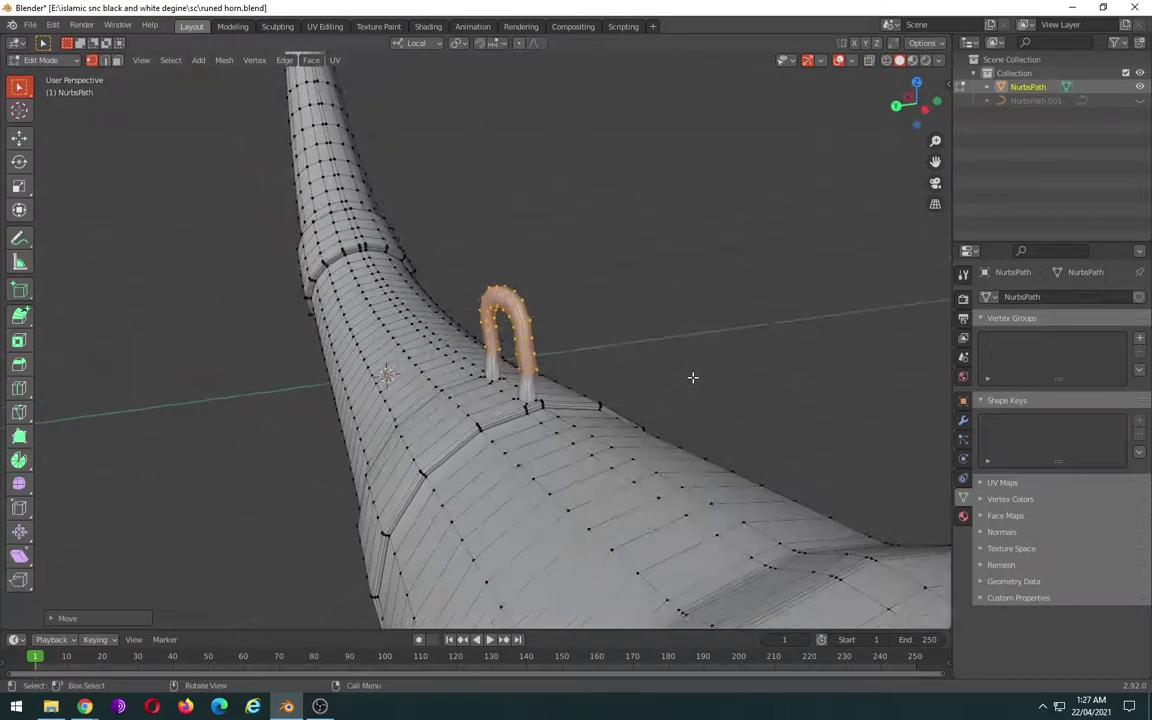
- Check the loop from several numpad views, then rotate it slightly in front view
key(KP_1)
key(KP_3)
key(KP_8)
key(KP_8)
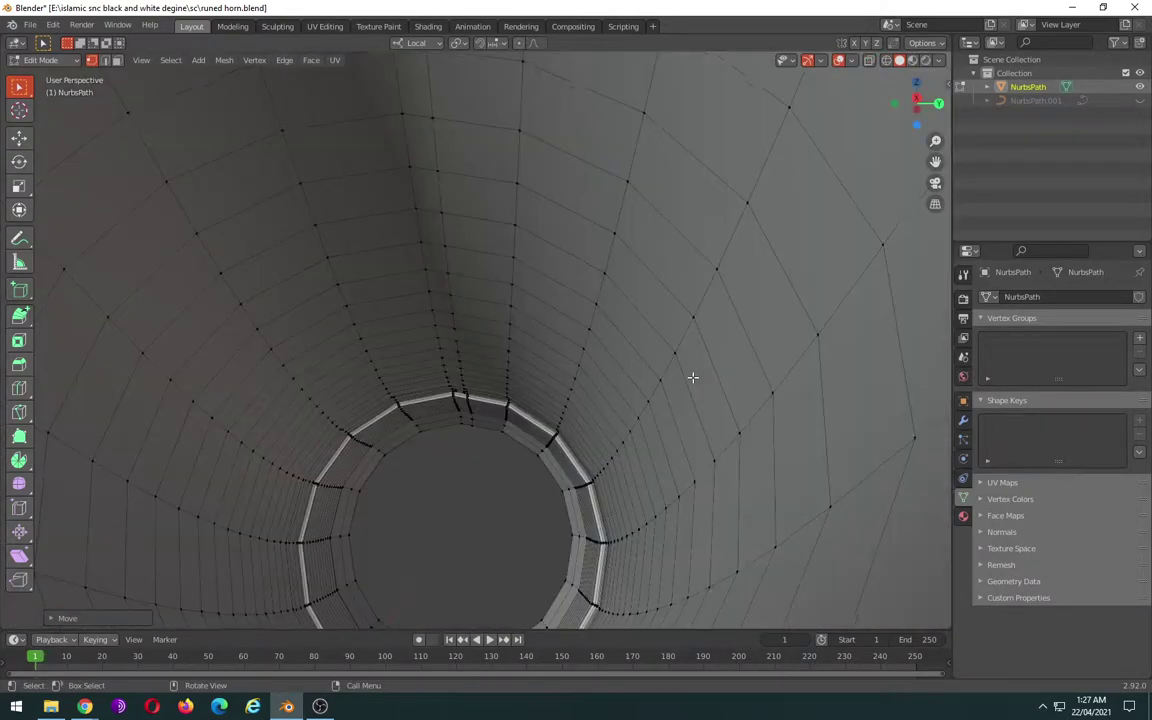
key(KP_1)
key(KP_2)
key(KP_2)
key(KP_1)
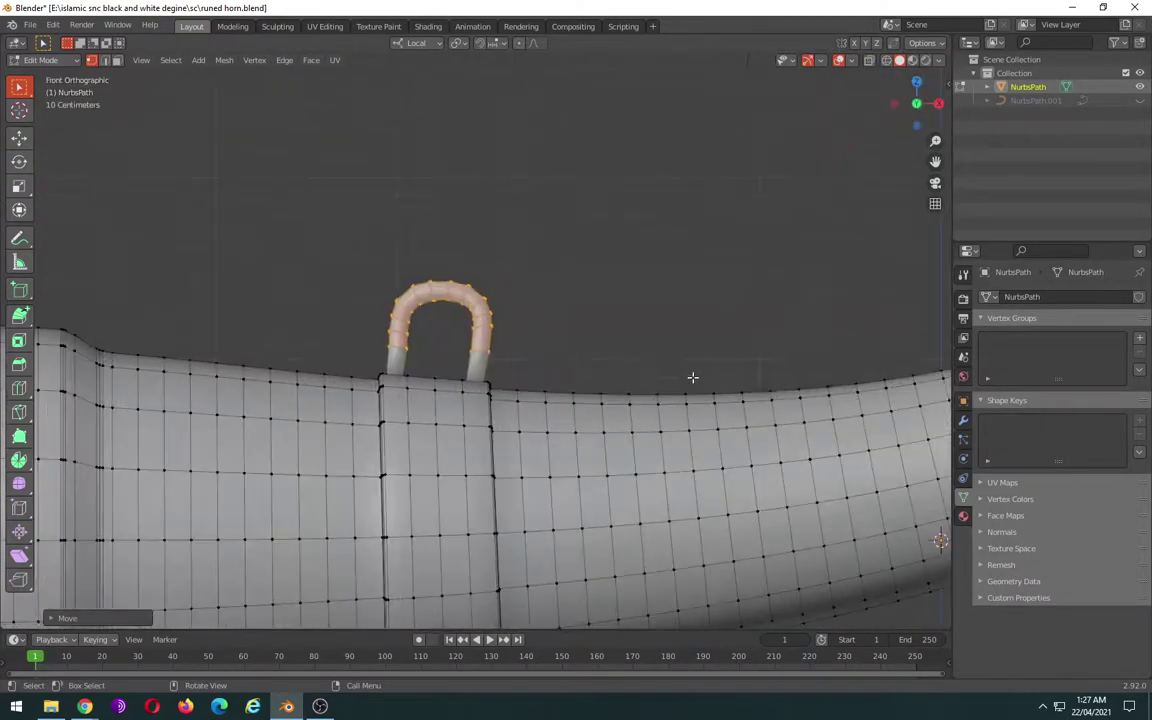
key(KP_7)
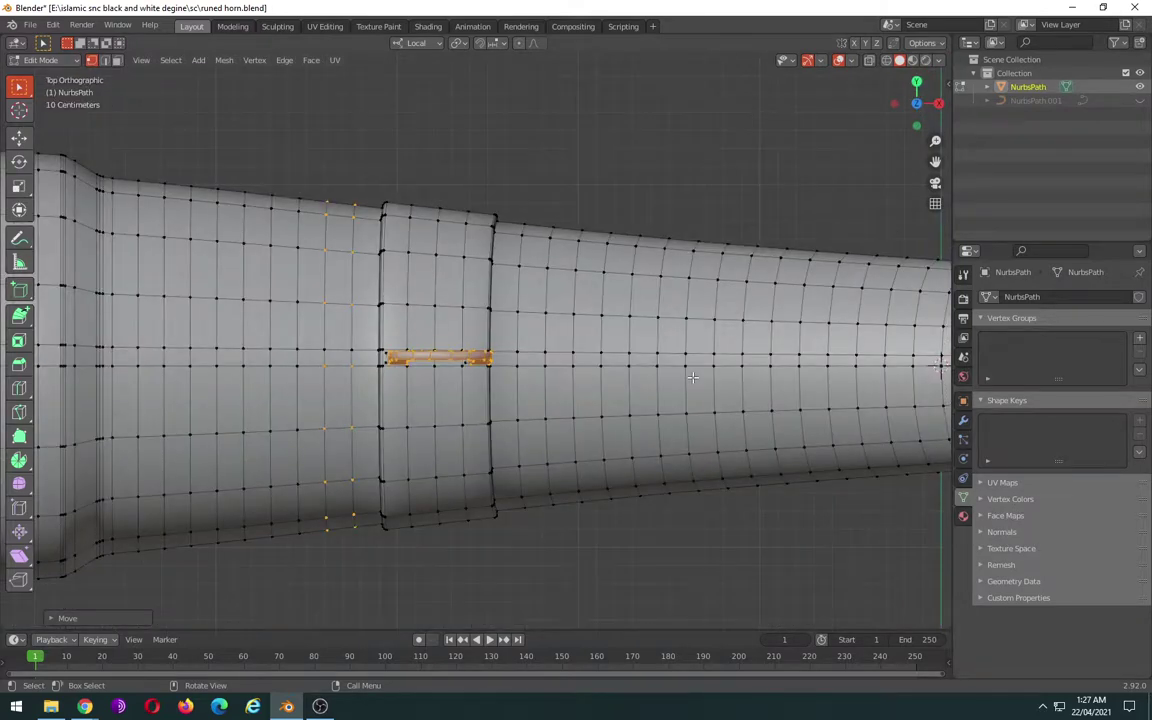
key(KP_2)
key(KP_6)
key(KP_6)
key(KP_6)
key(KP_6)
key(KP_6)
key(KP_6)
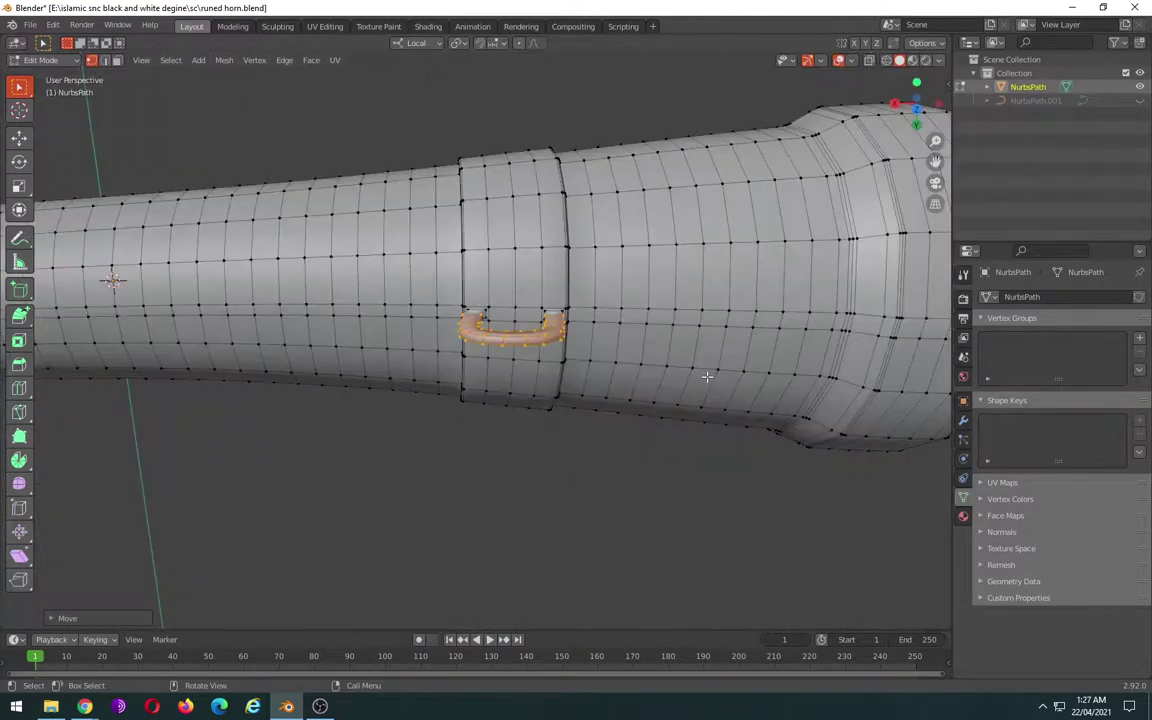
key(KP_1)
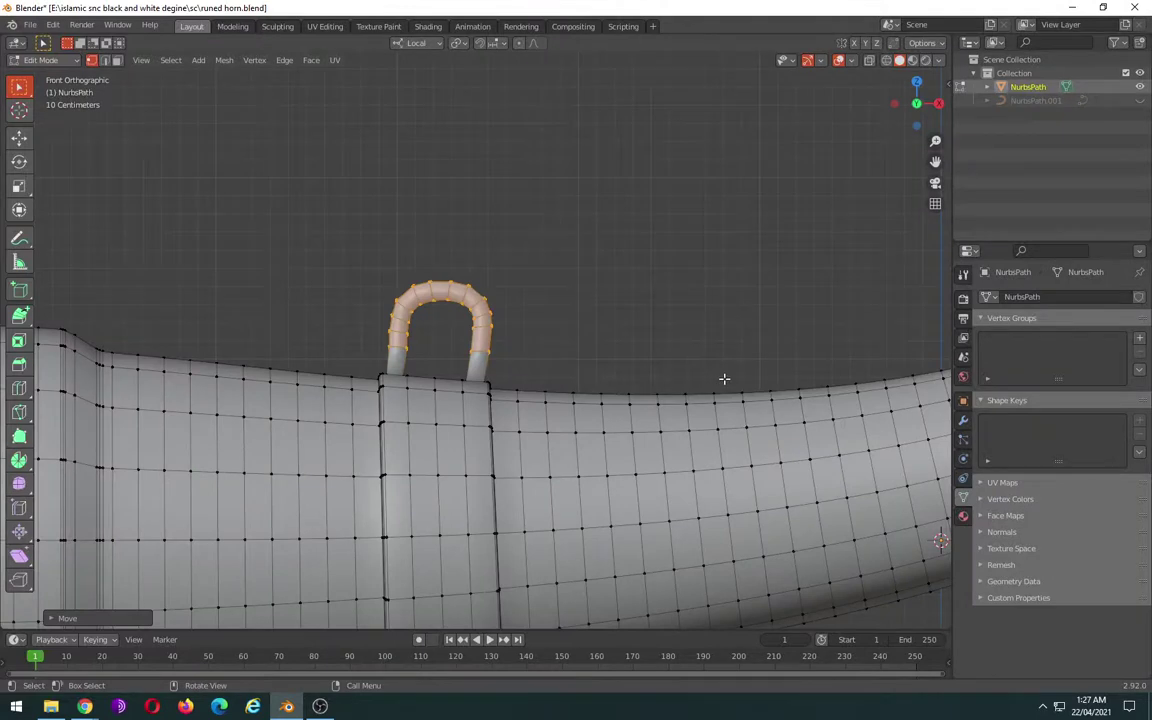
key(r)
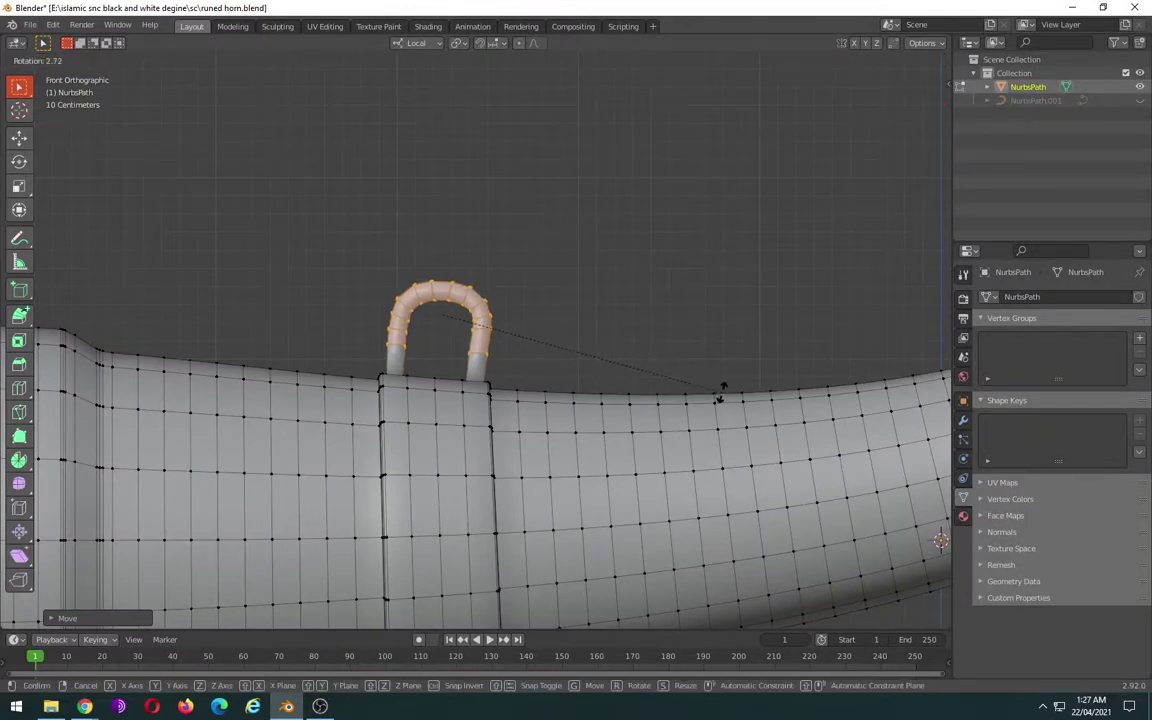
click(722, 390)
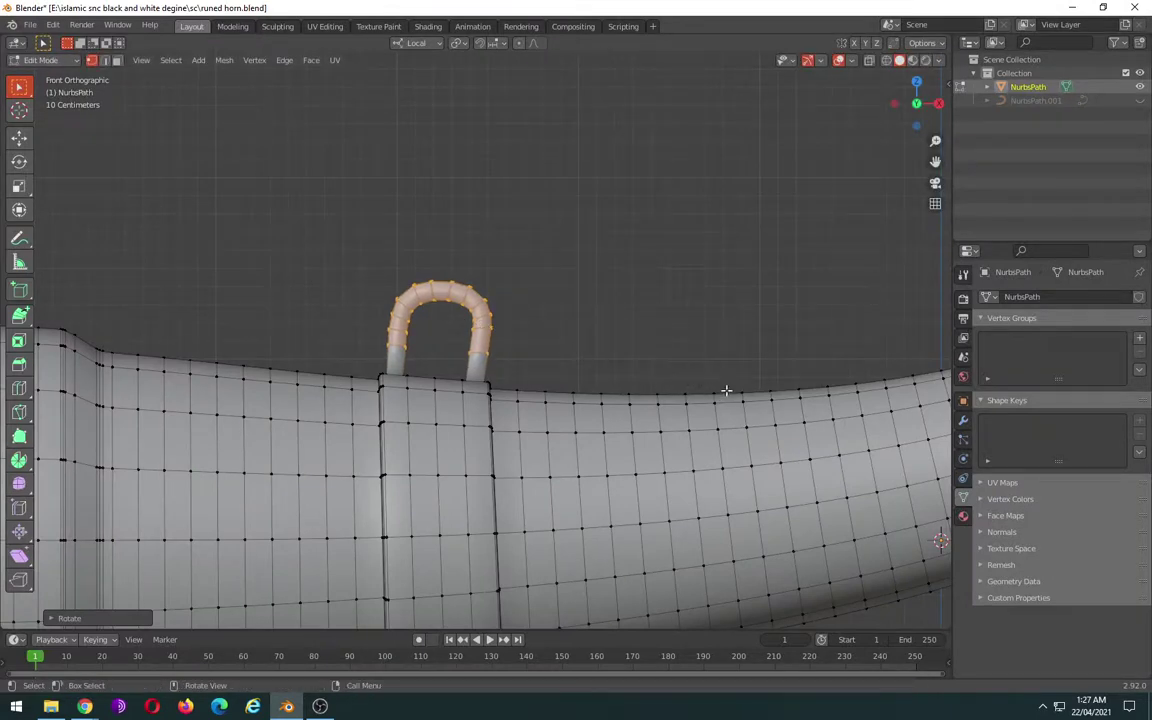
- Inspect the tilted handle in Object Mode from a perspective view
key(Tab)
mouse_move(591, 381)
middle_down()
mouse_move(581, 352)
mouse_move(738, 377)
mouse_move(581, 373)
mouse_move(576, 339)
middle_up()
scroll(581, 373, up, 3)
scroll(581, 373, up, 3)
scroll(574, 334, up, 5)
scroll(573, 345, down, 5)
- Rotate the loop tube about 5 degrees more, deselect it, and return to Object Mode
key(Tab)
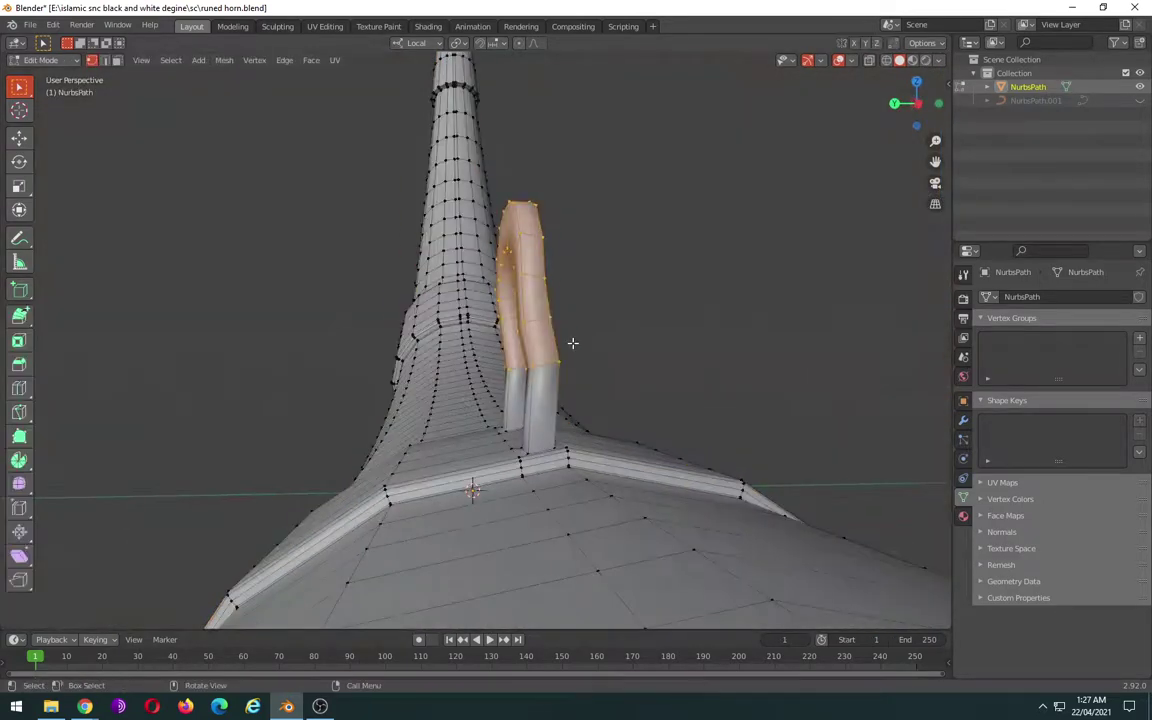
scroll(572, 343, up, 2)
scroll(572, 343, up, 2)
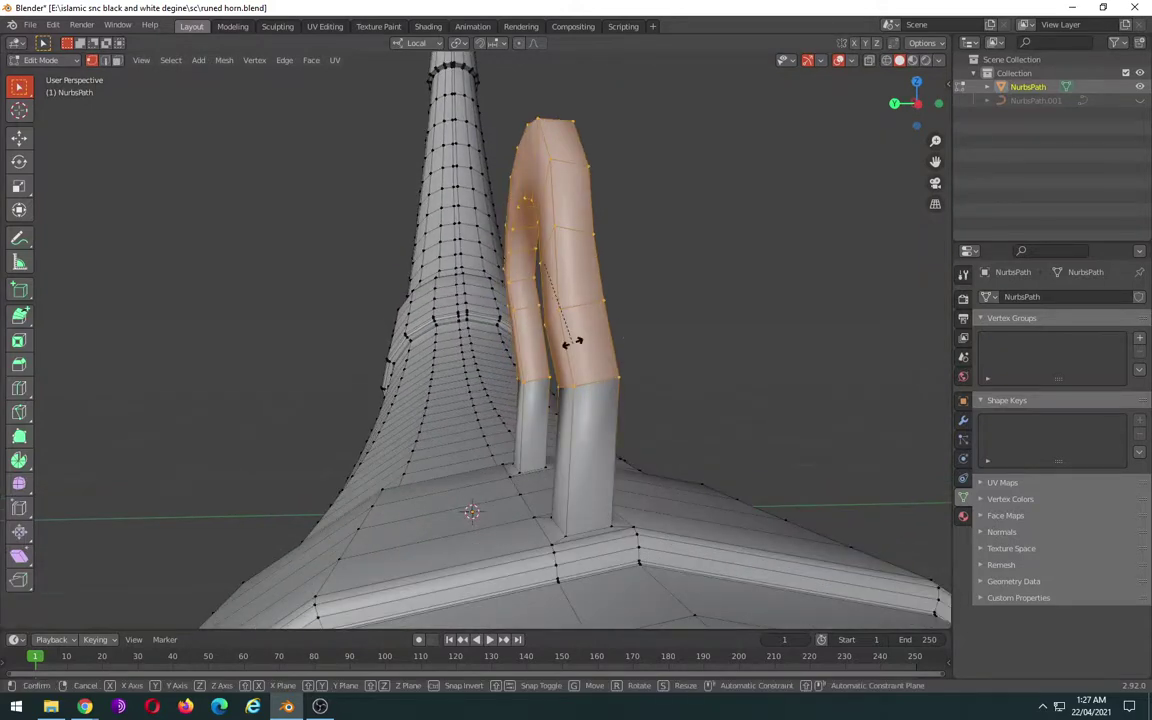
key(r)
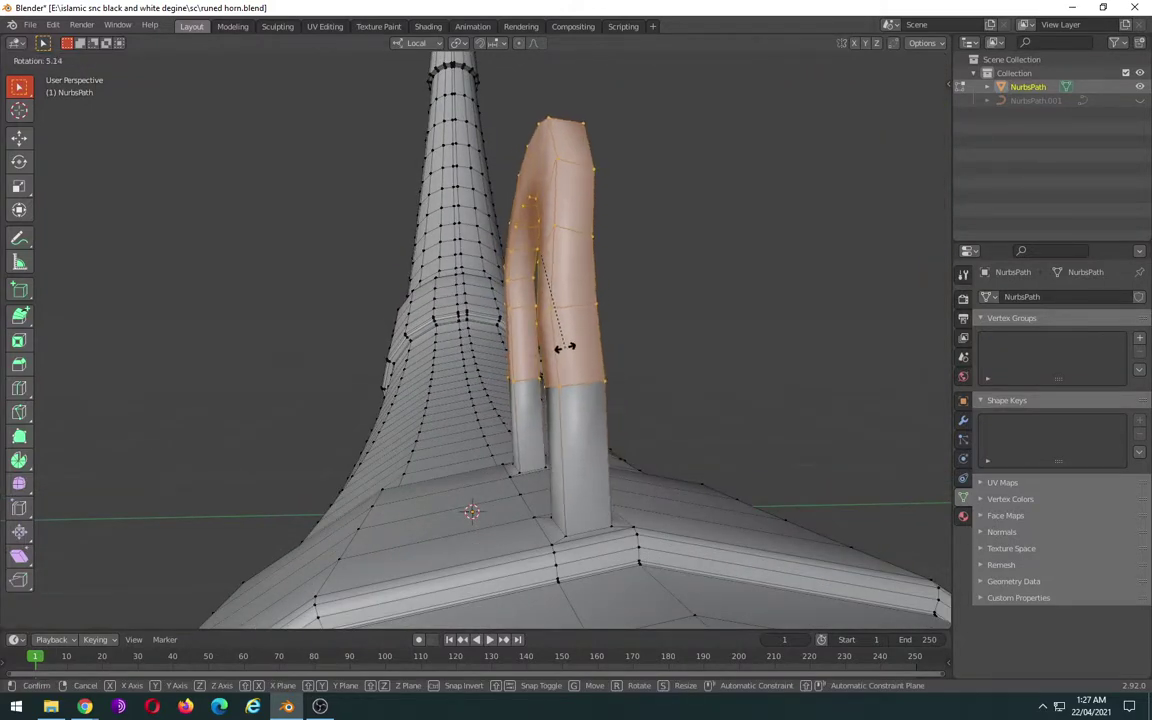
click(565, 347)
key(alt+a)
key(Tab)
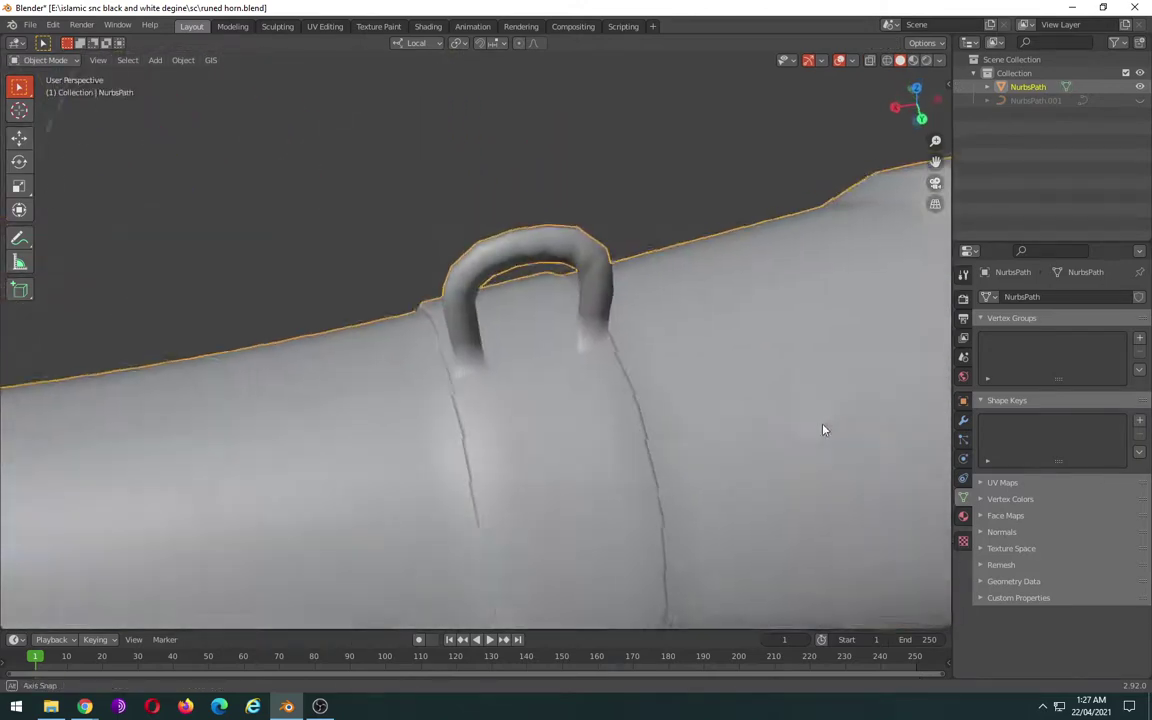
scroll(645, 393, down, 2)
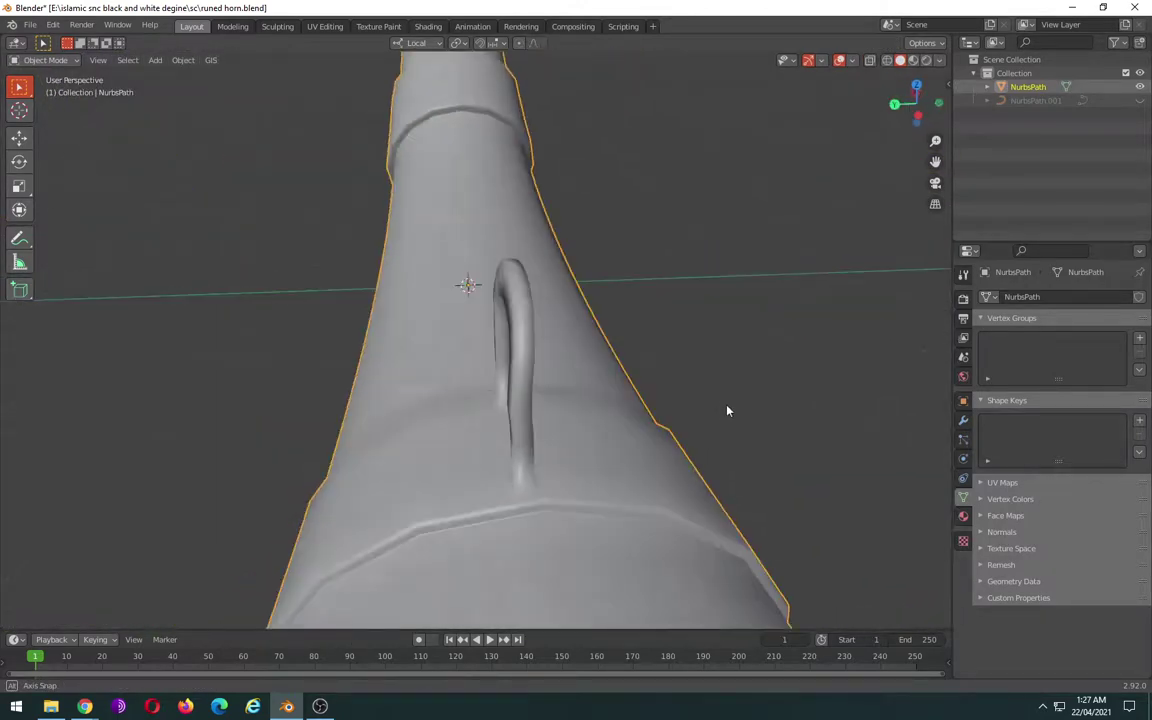